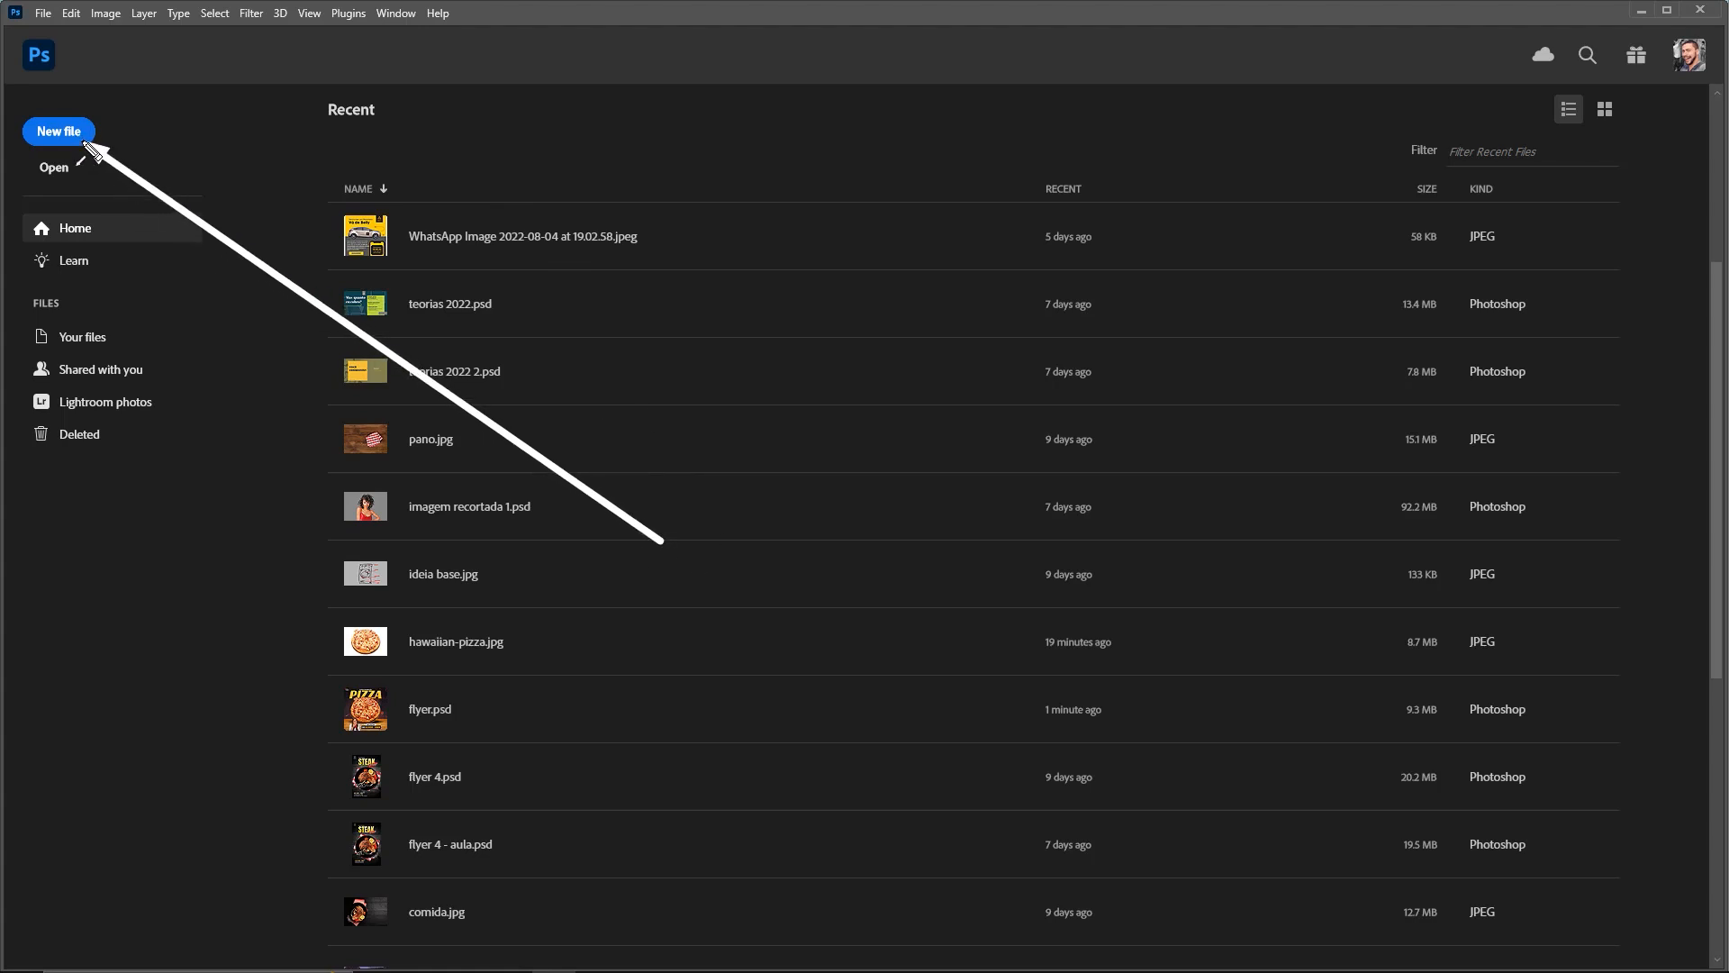
Create a new 1000 × 1000 px, 72 ppi document, Untitled-1
{"action": "left_click", "coordinate": [60, 132]}
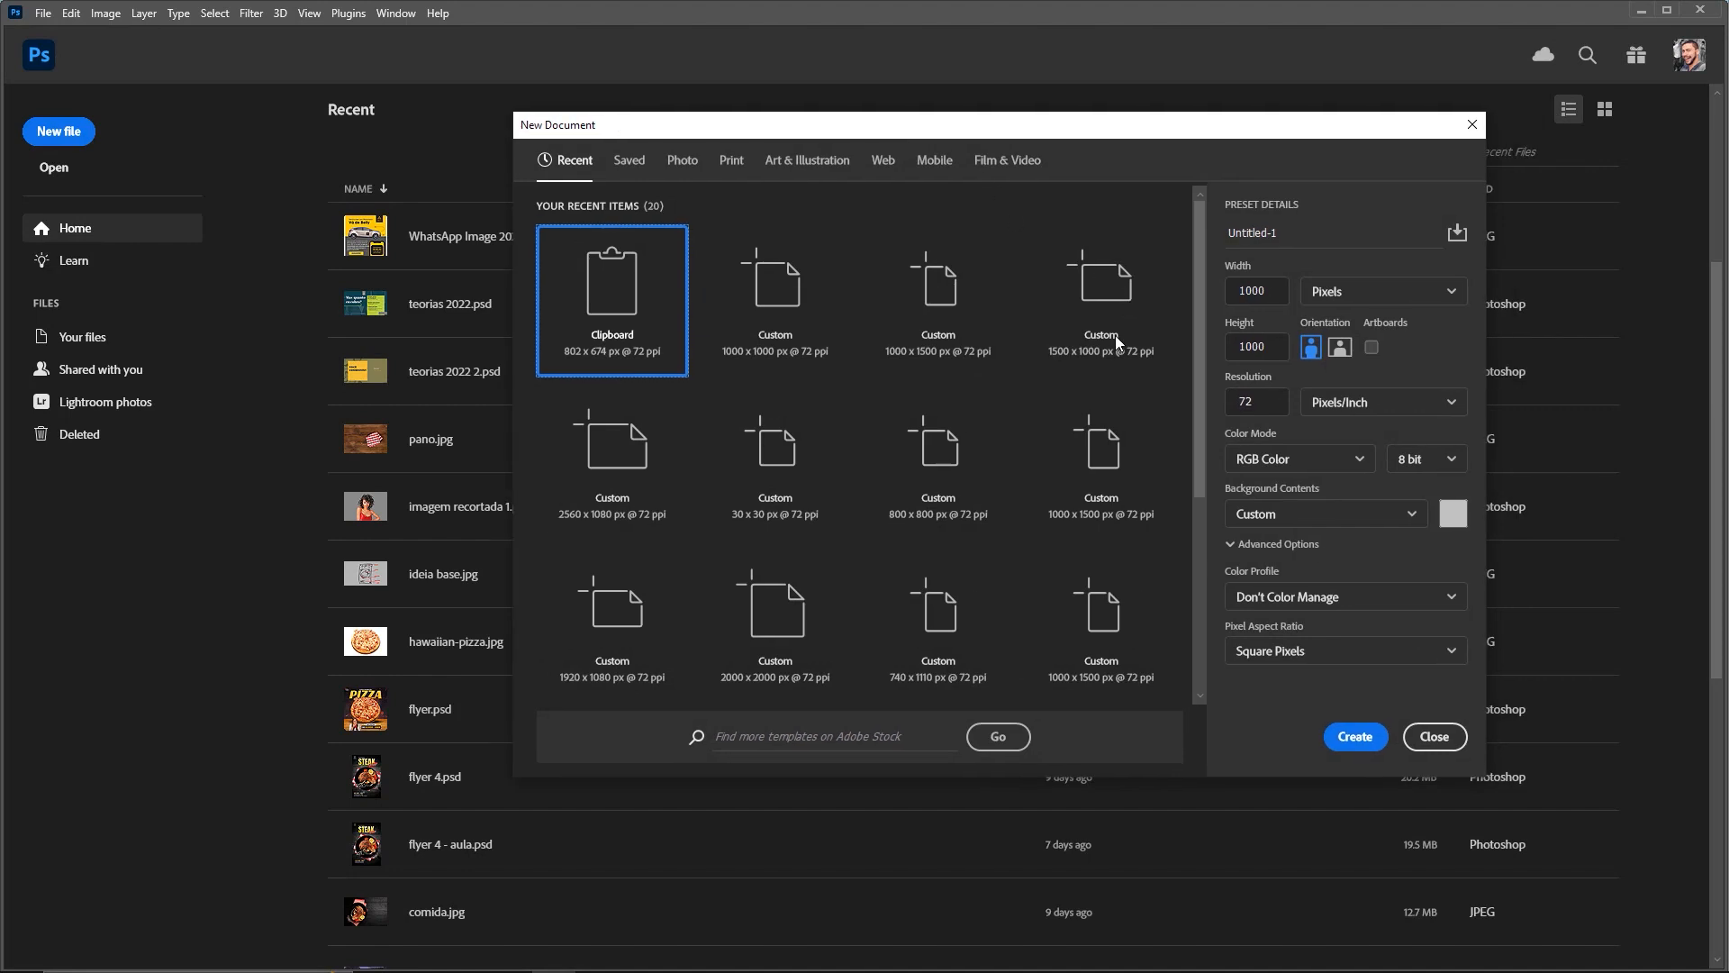
{"action": "mouse_move", "coordinate": [1441, 185]}
{"action": "left_mouse_down"}
{"action": "mouse_move", "coordinate": [1356, 289]}
{"action": "mouse_move", "coordinate": [1265, 284]}
{"action": "mouse_move", "coordinate": [1261, 407]}
{"action": "mouse_move", "coordinate": [1335, 553]}
{"action": "mouse_move", "coordinate": [1261, 408]}
{"action": "left_mouse_up"}
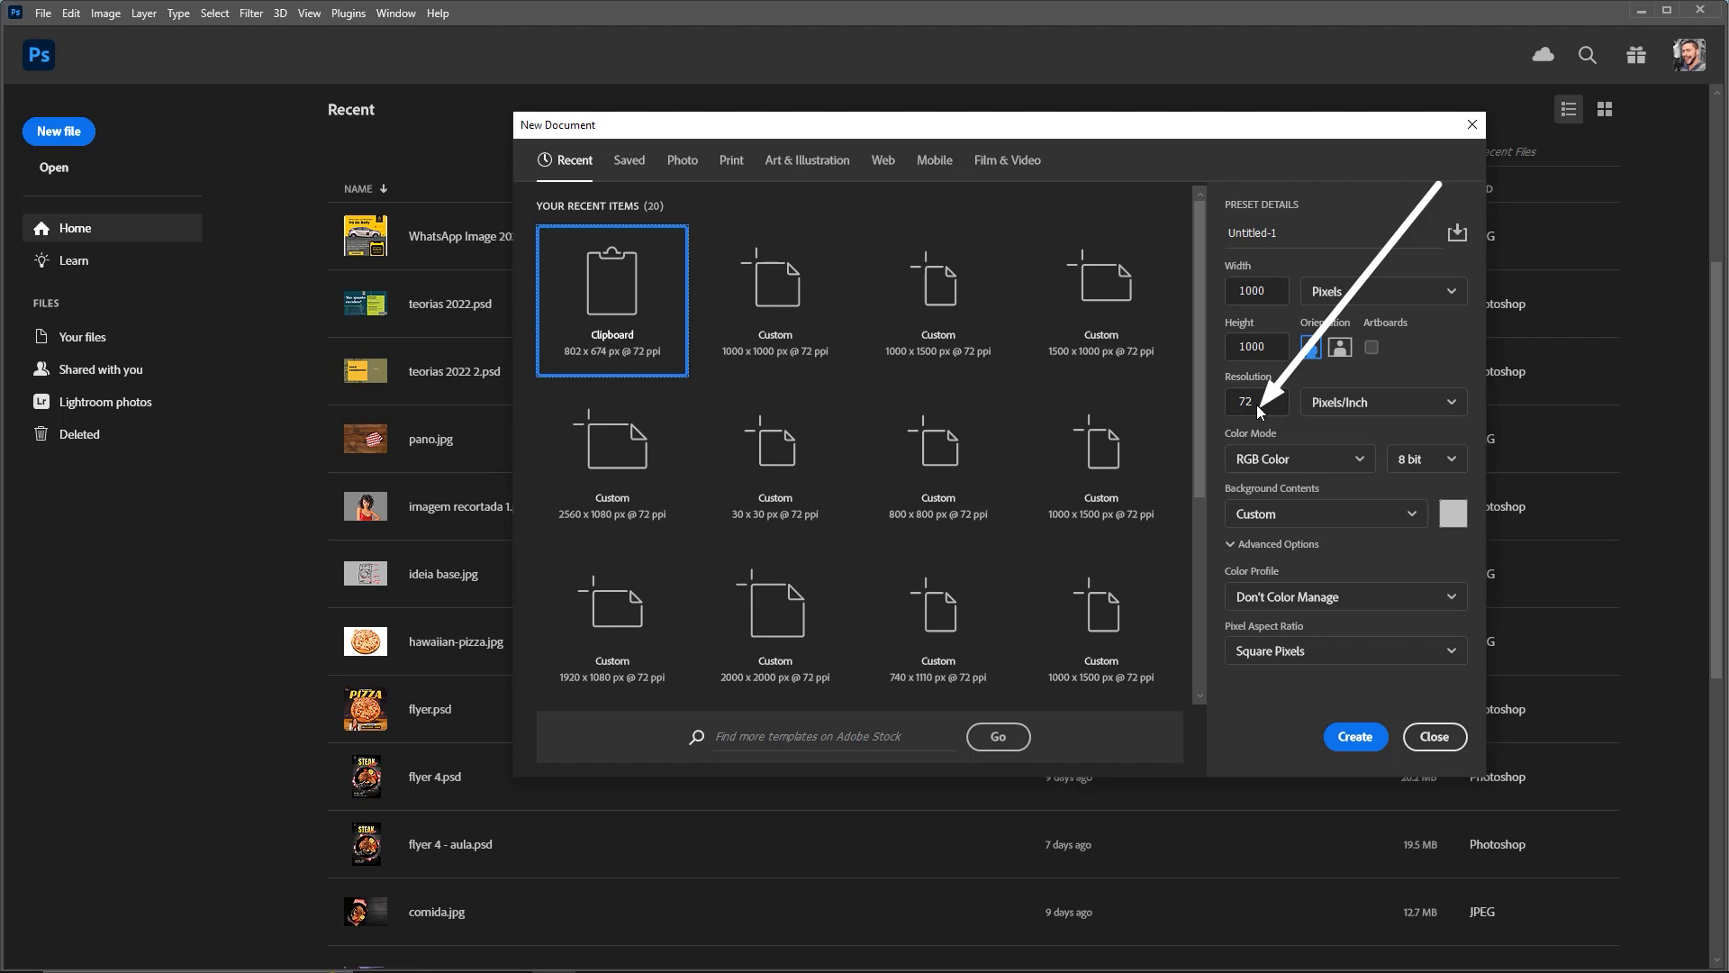
{"action": "left_click_drag", "start_coordinate": [1358, 217], "coordinate": [1288, 290]}
{"action": "key", "text": "Escape"}
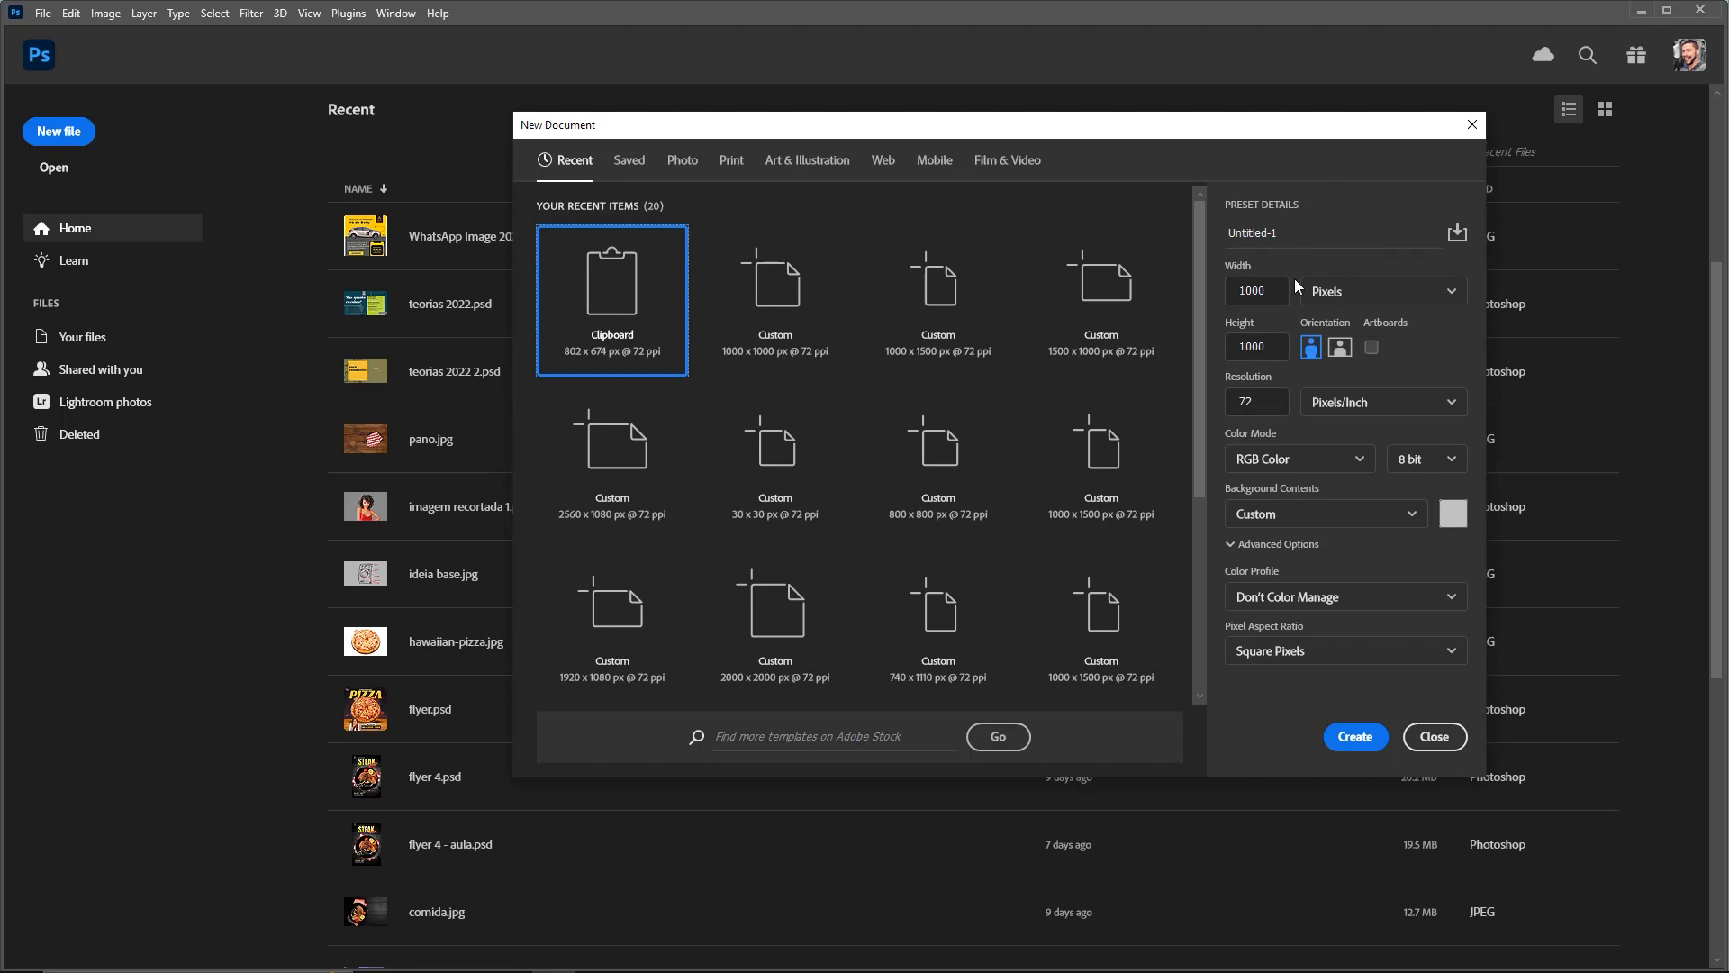
{"action": "left_click", "coordinate": [1343, 733]}
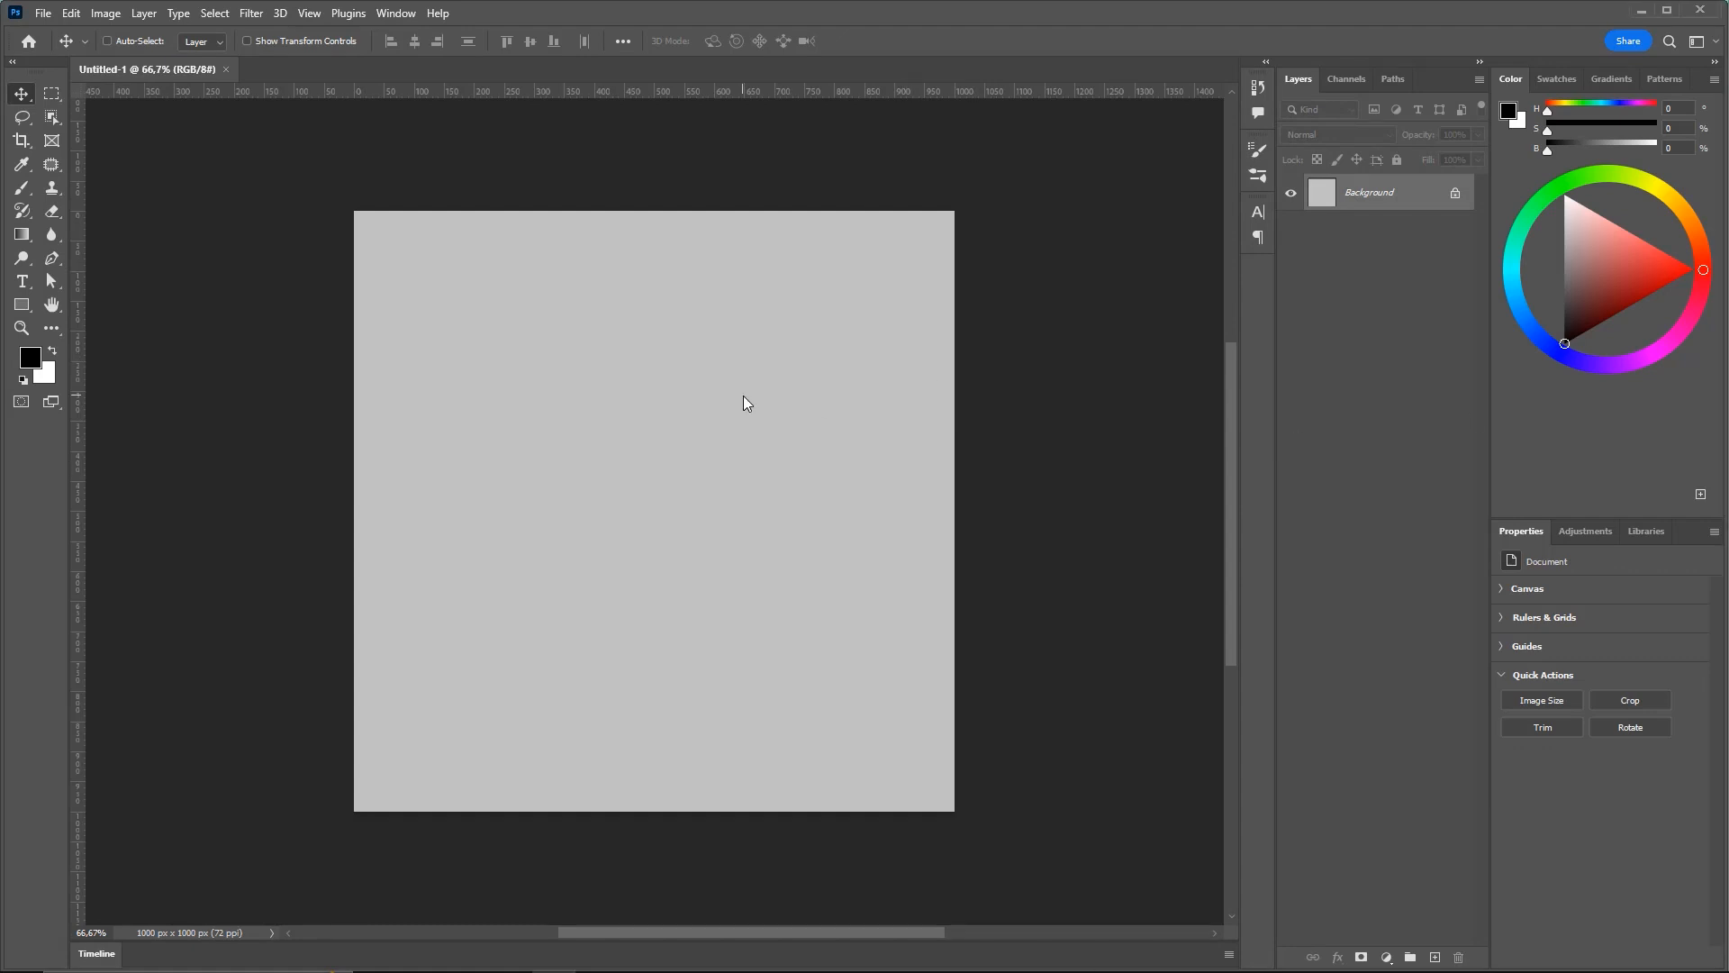
Drag the 3d-wooden-table image from the 36 criar flyer folder onto the Untitled-1 canvas
{"action": "left_click", "coordinate": [377, 955]}
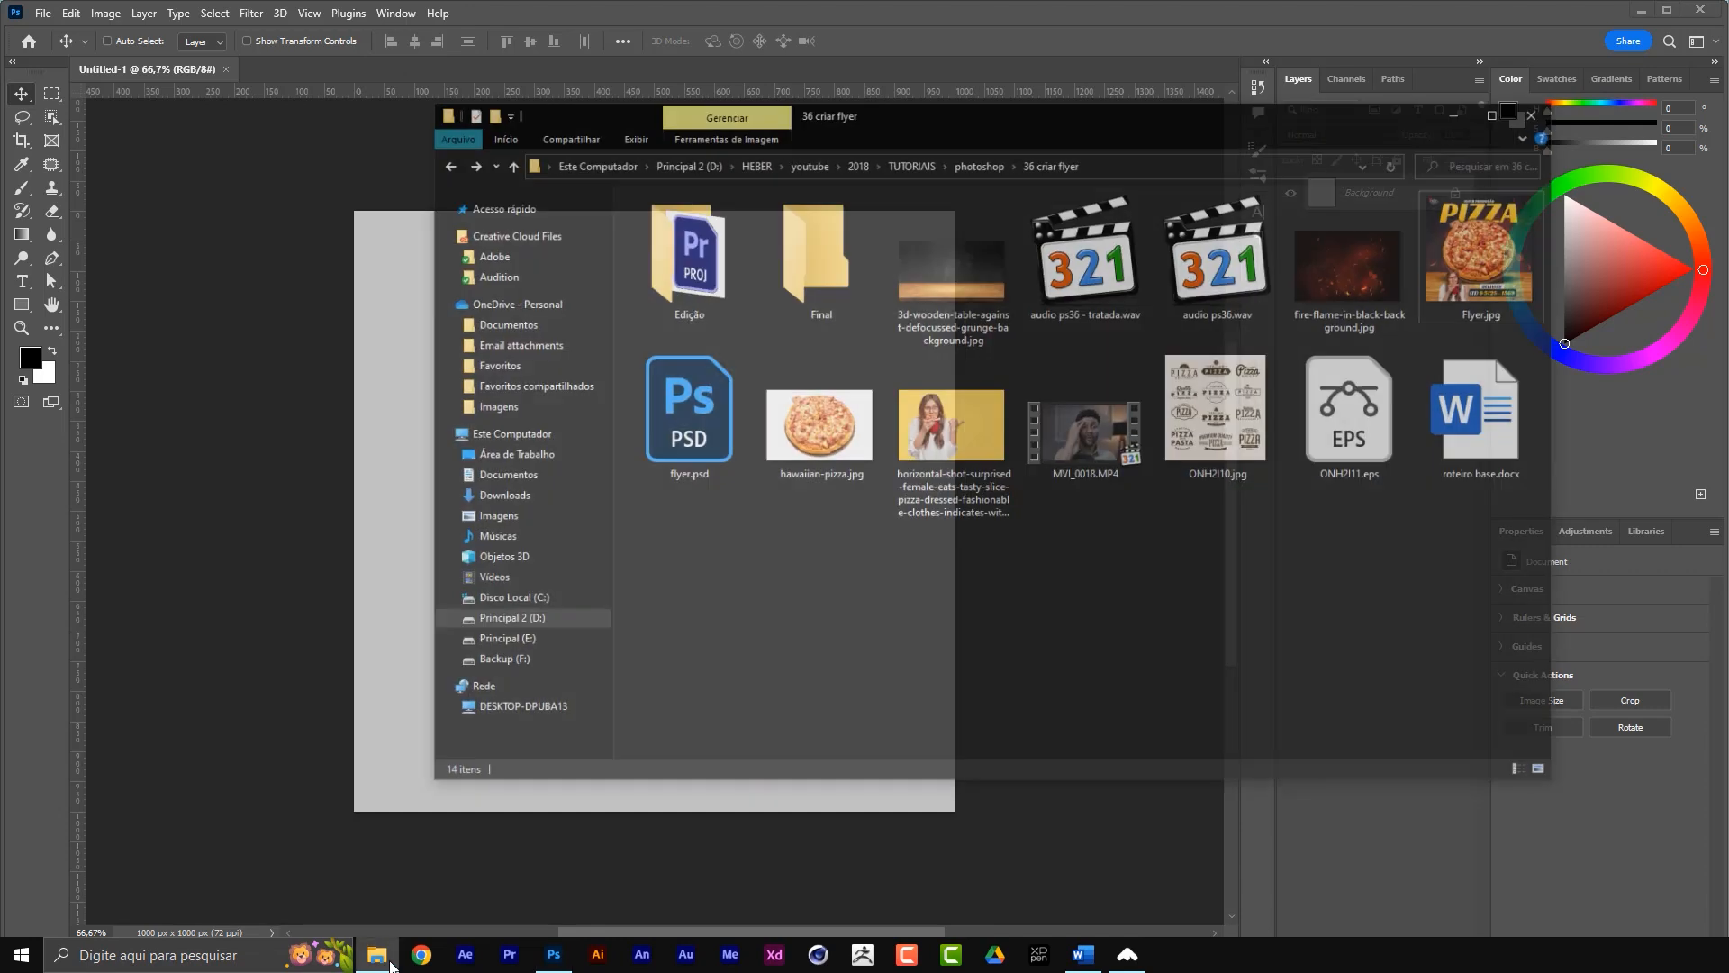
{"action": "left_click_drag", "start_coordinate": [1119, 63], "coordinate": [1009, 92]}
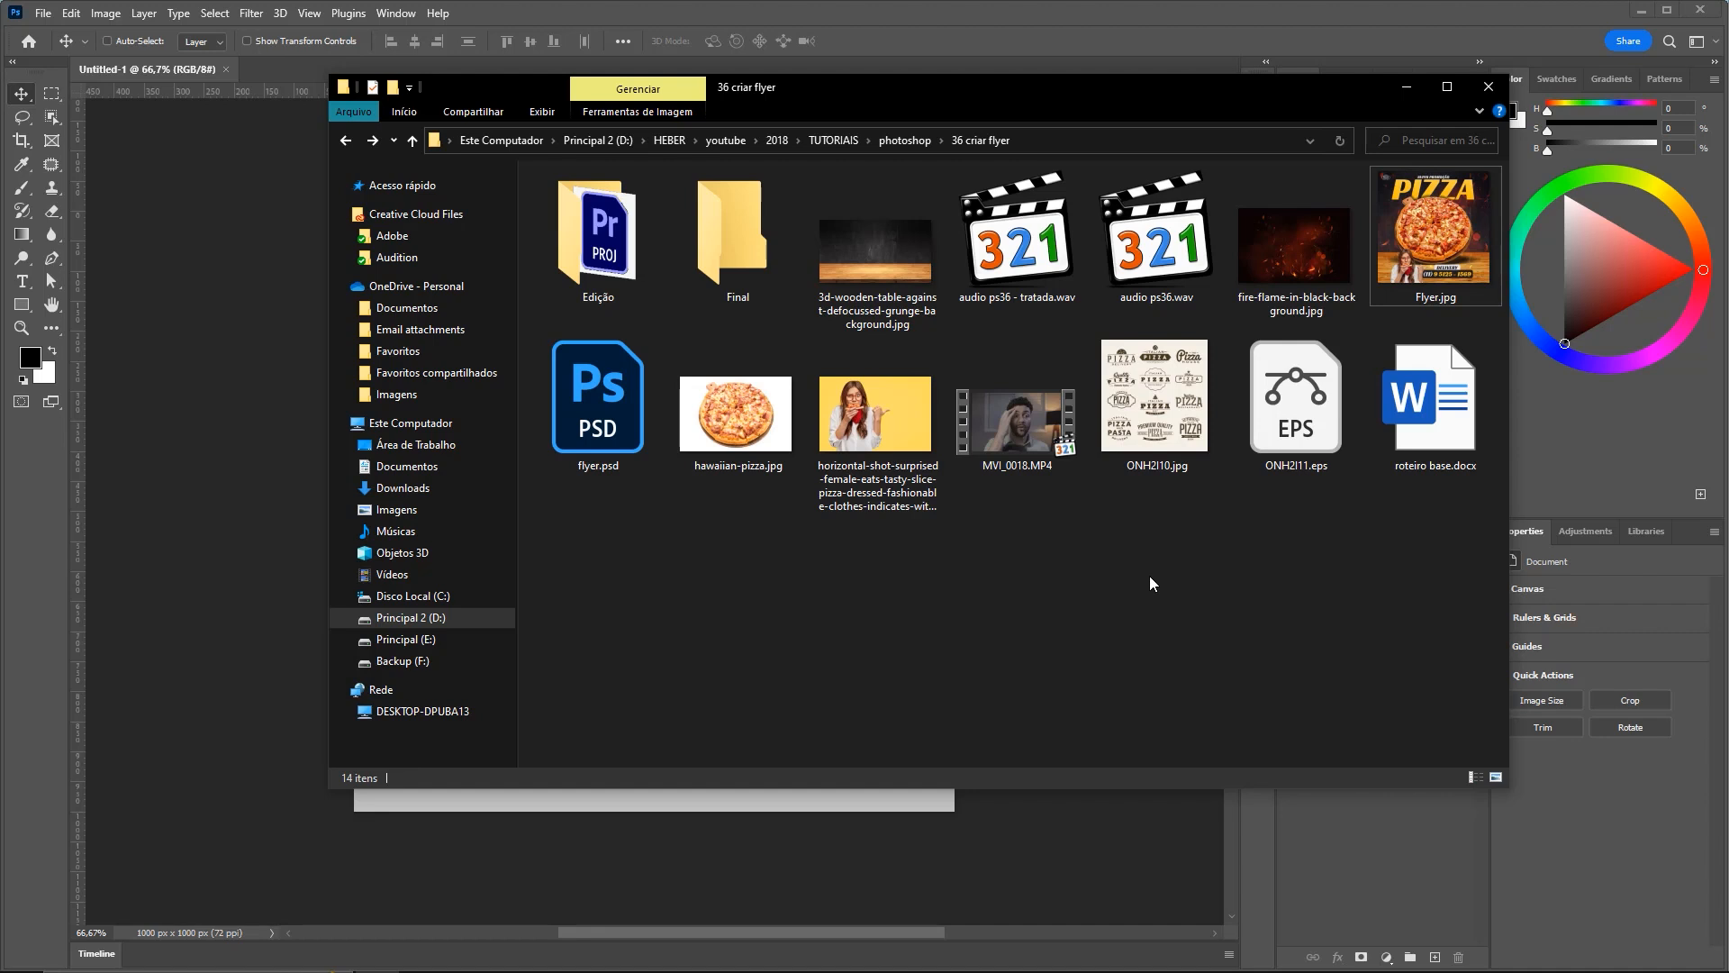
{"action": "left_click", "coordinate": [856, 306]}
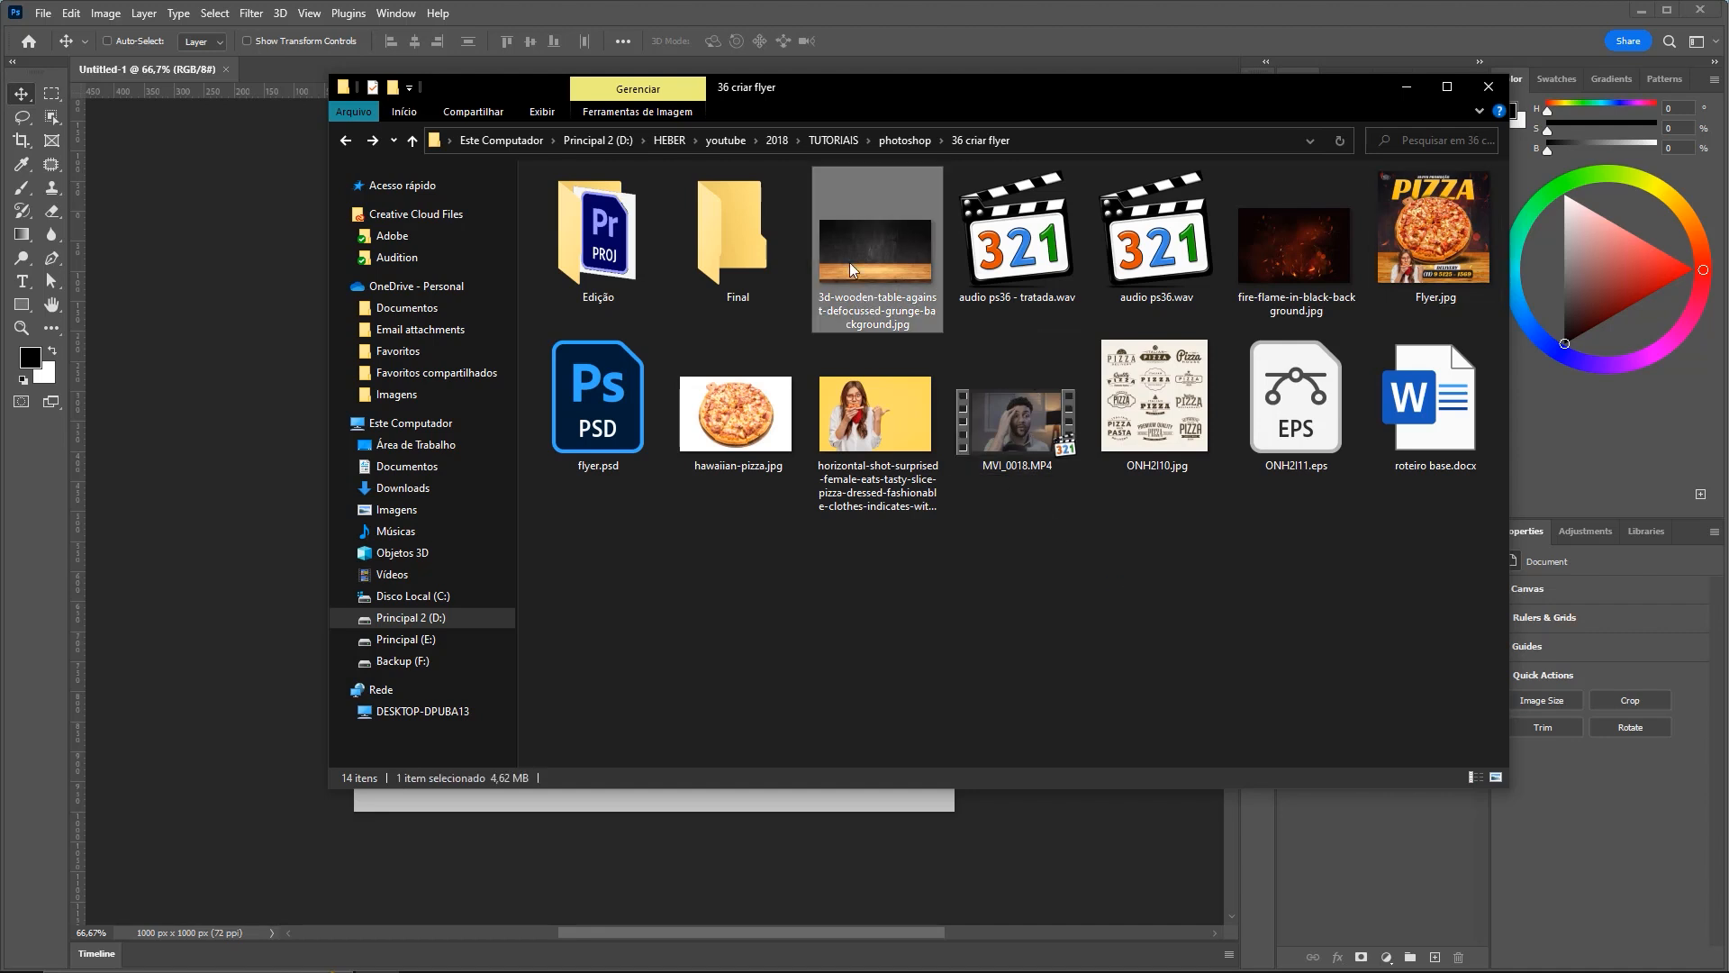
{"action": "left_click_drag", "start_coordinate": [1063, 87], "coordinate": [1468, 109]}
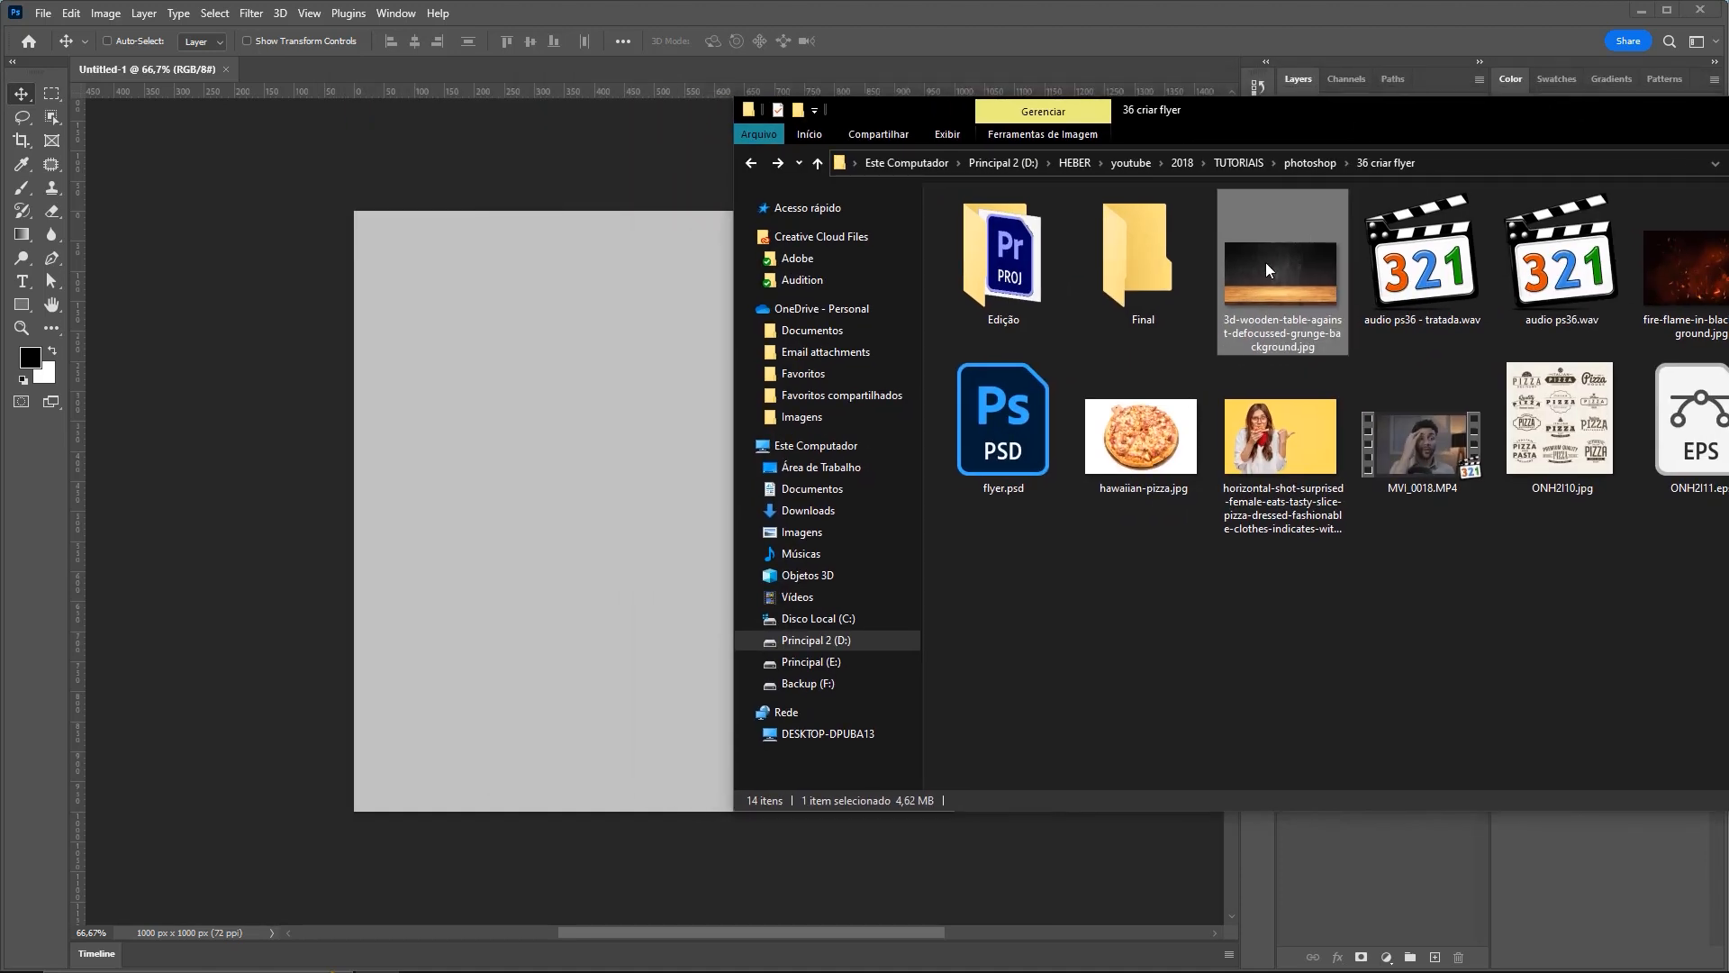
{"action": "left_click_drag", "start_coordinate": [954, 349], "coordinate": [355, 361]}
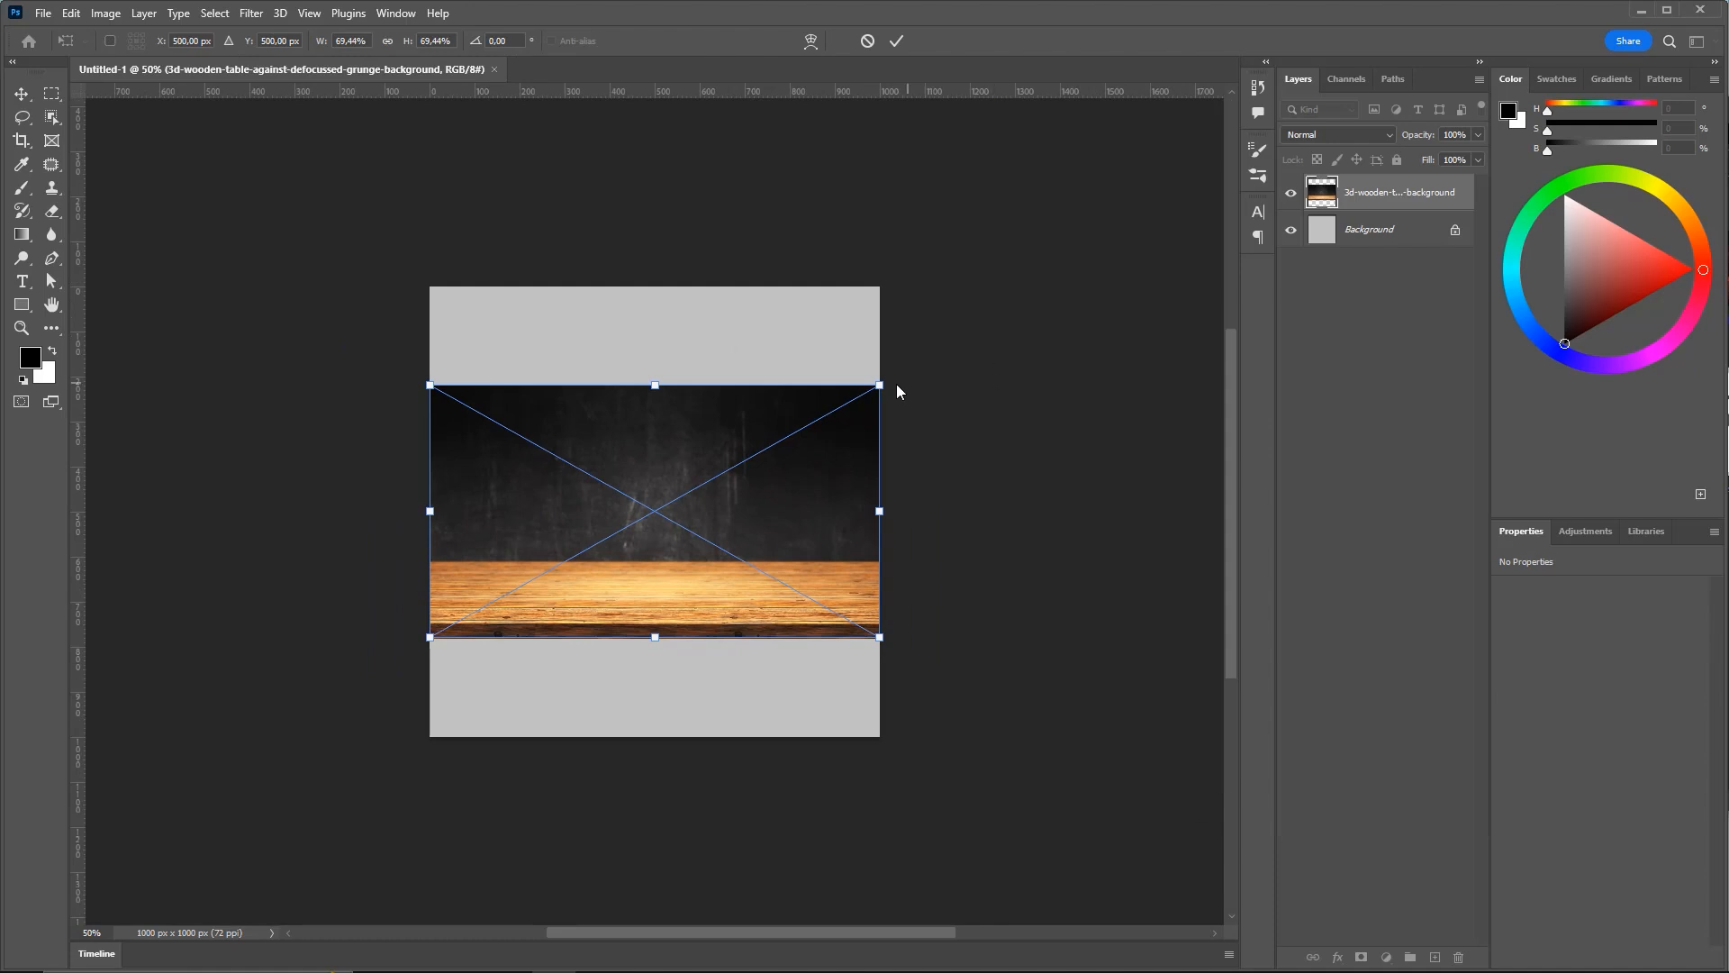
Scale the wooden table image to fill the 1000 × 1000 canvas and commit the transform
{"action": "left_click_drag", "start_coordinate": [888, 385], "coordinate": [1067, 300]}
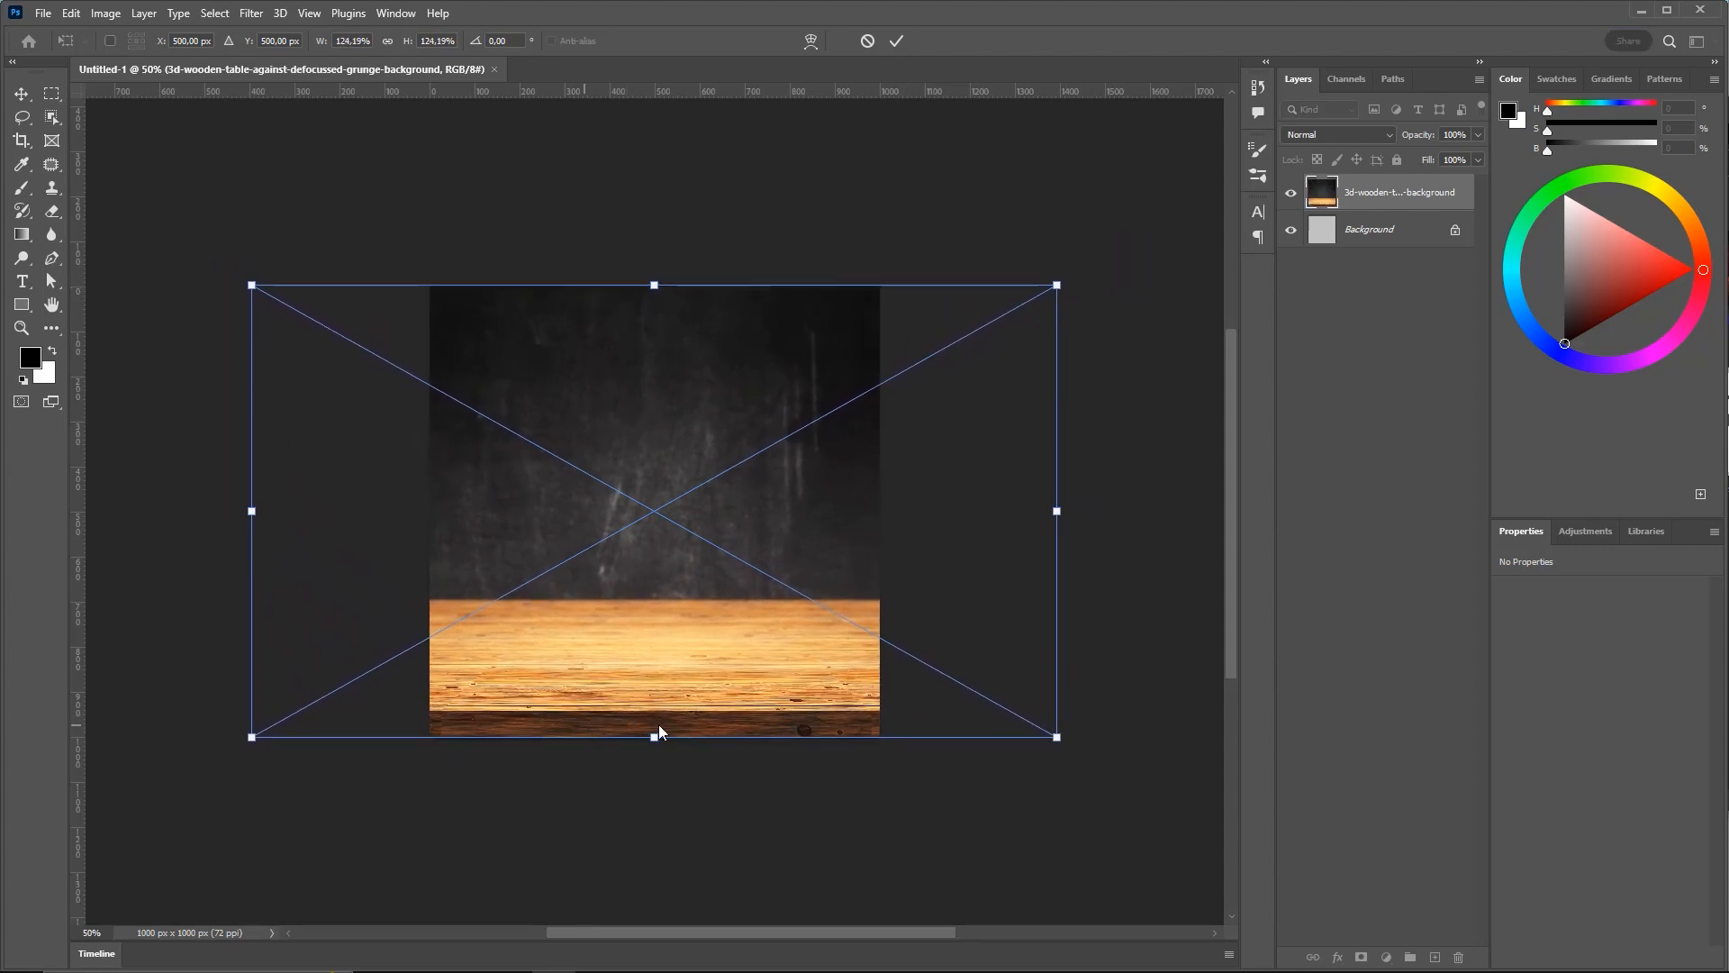
{"action": "left_click_drag", "start_coordinate": [1060, 291], "coordinate": [1117, 257]}
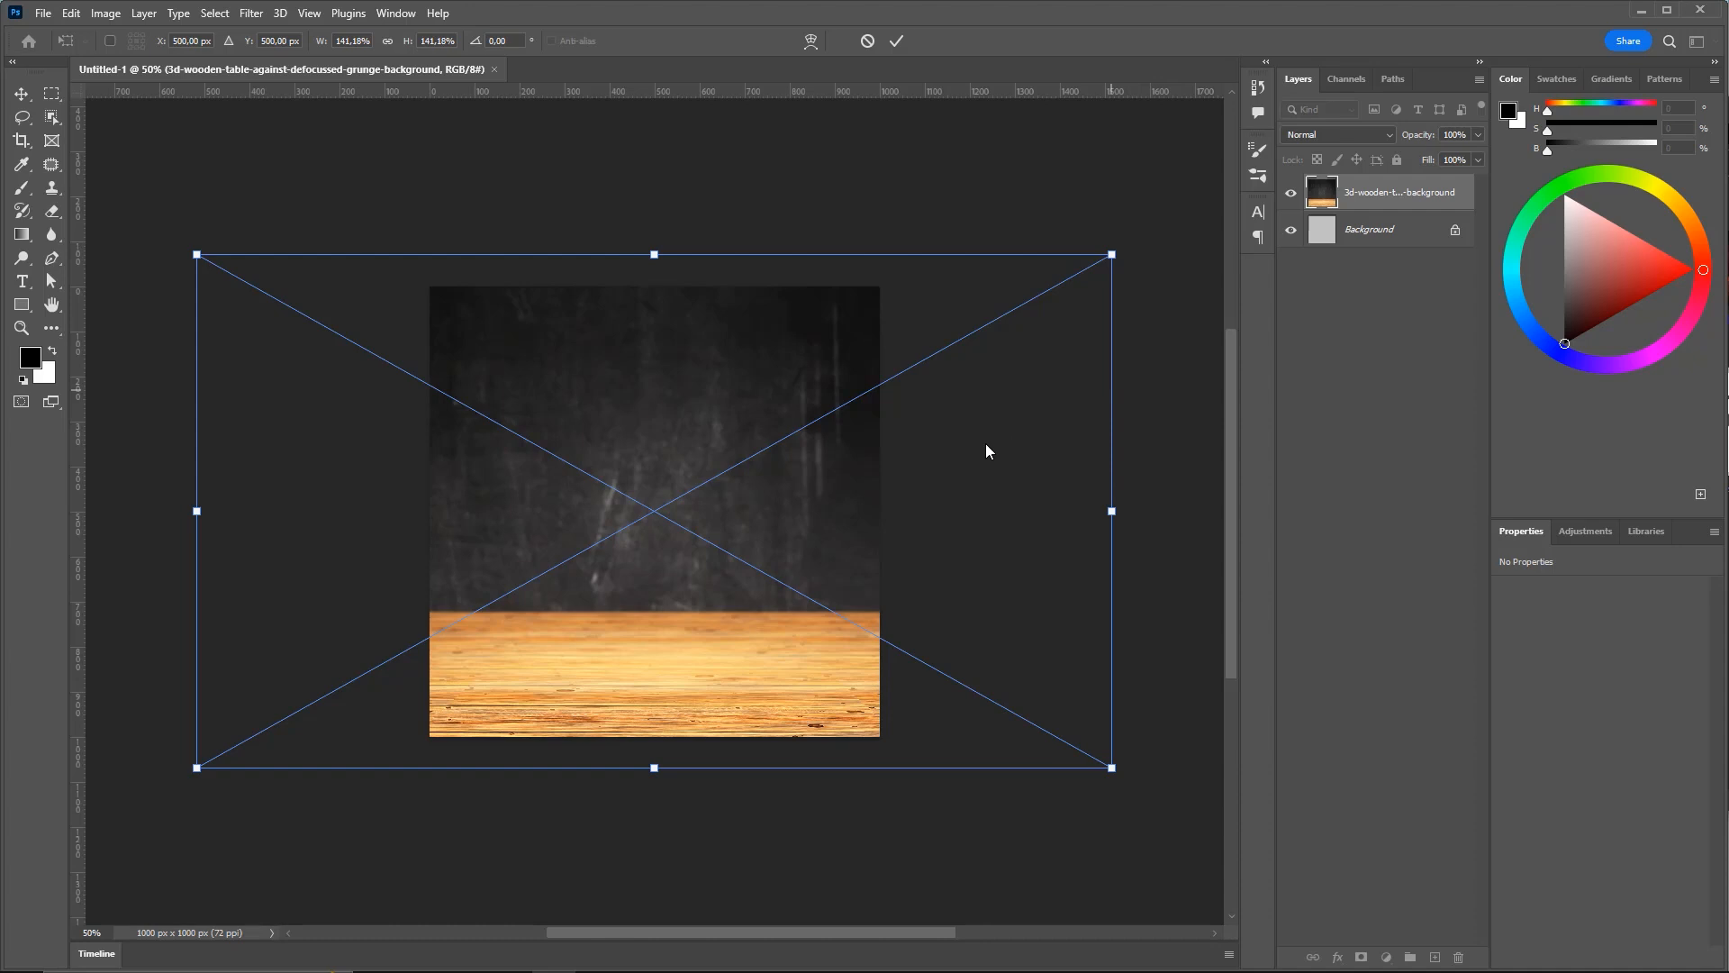
{"action": "left_click", "coordinate": [898, 42]}
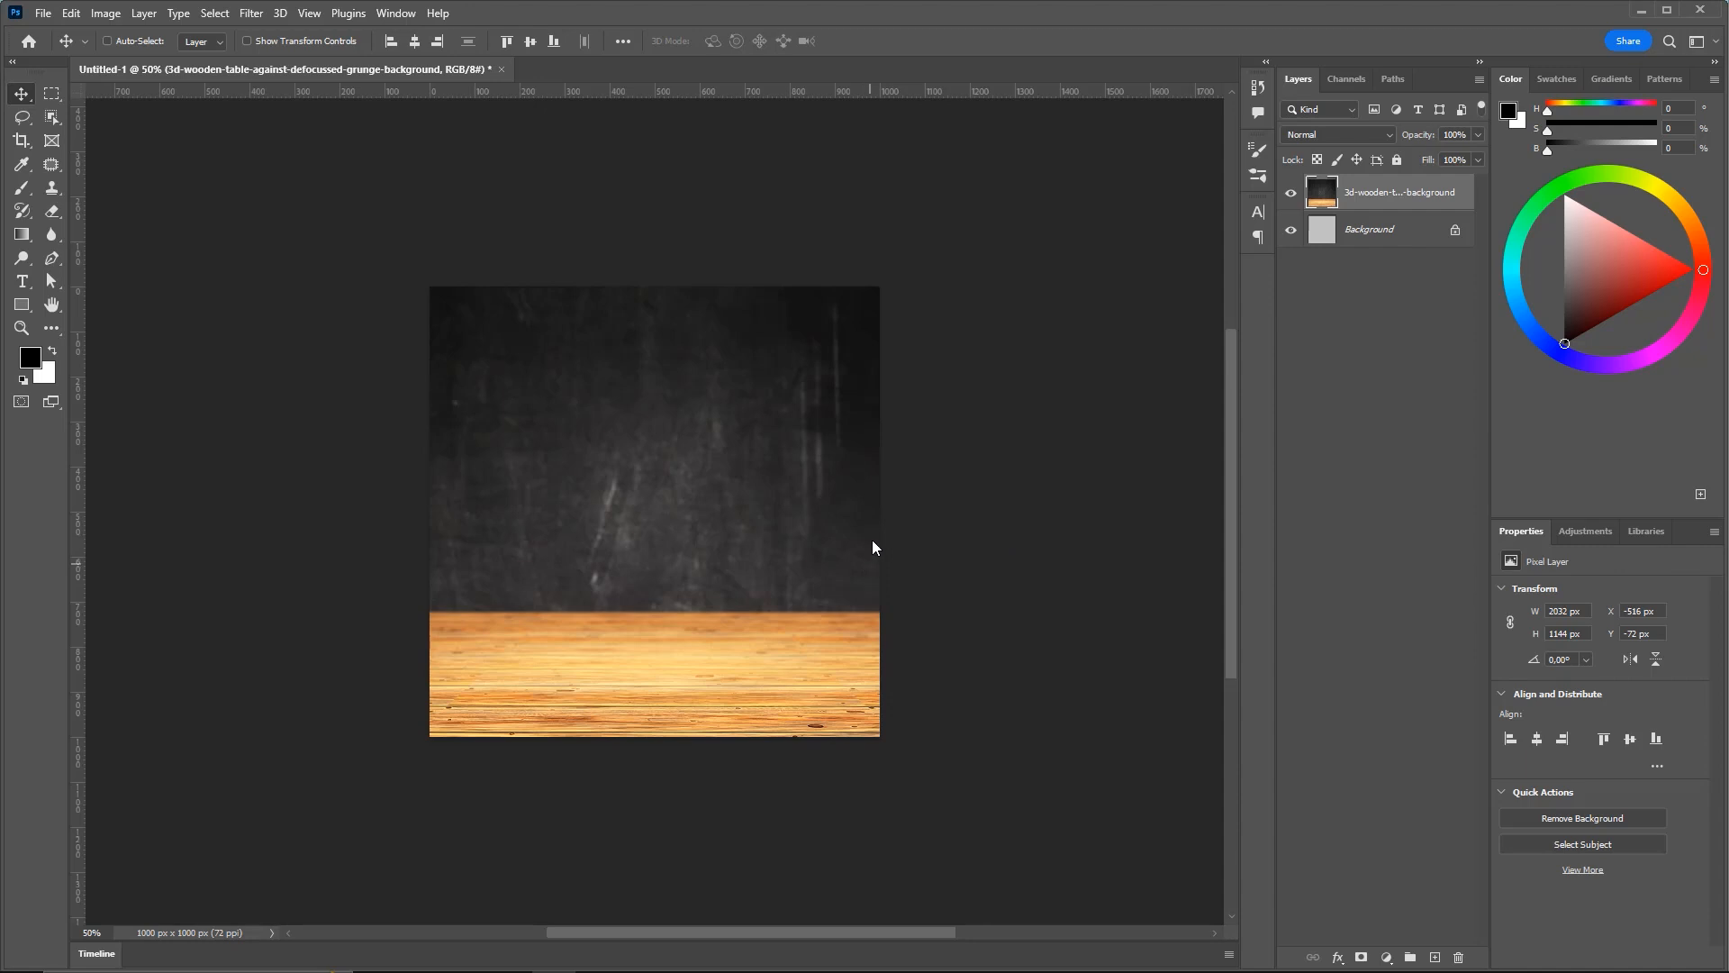
Open Image > Adjustments > Shadows/Highlights on the wooden table and set Shadows Amount to 0%
{"action": "key", "text": "ctrl"}
{"action": "mouse_move", "coordinate": [916, 597]}
{"action": "left_mouse_down"}
{"action": "mouse_move", "coordinate": [1293, 130]}
{"action": "mouse_move", "coordinate": [1294, 88]}
{"action": "mouse_move", "coordinate": [1370, 197]}
{"action": "mouse_move", "coordinate": [1345, 210]}
{"action": "left_mouse_up"}
{"action": "left_click", "coordinate": [105, 13]}
{"action": "mouse_move", "coordinate": [137, 59]}
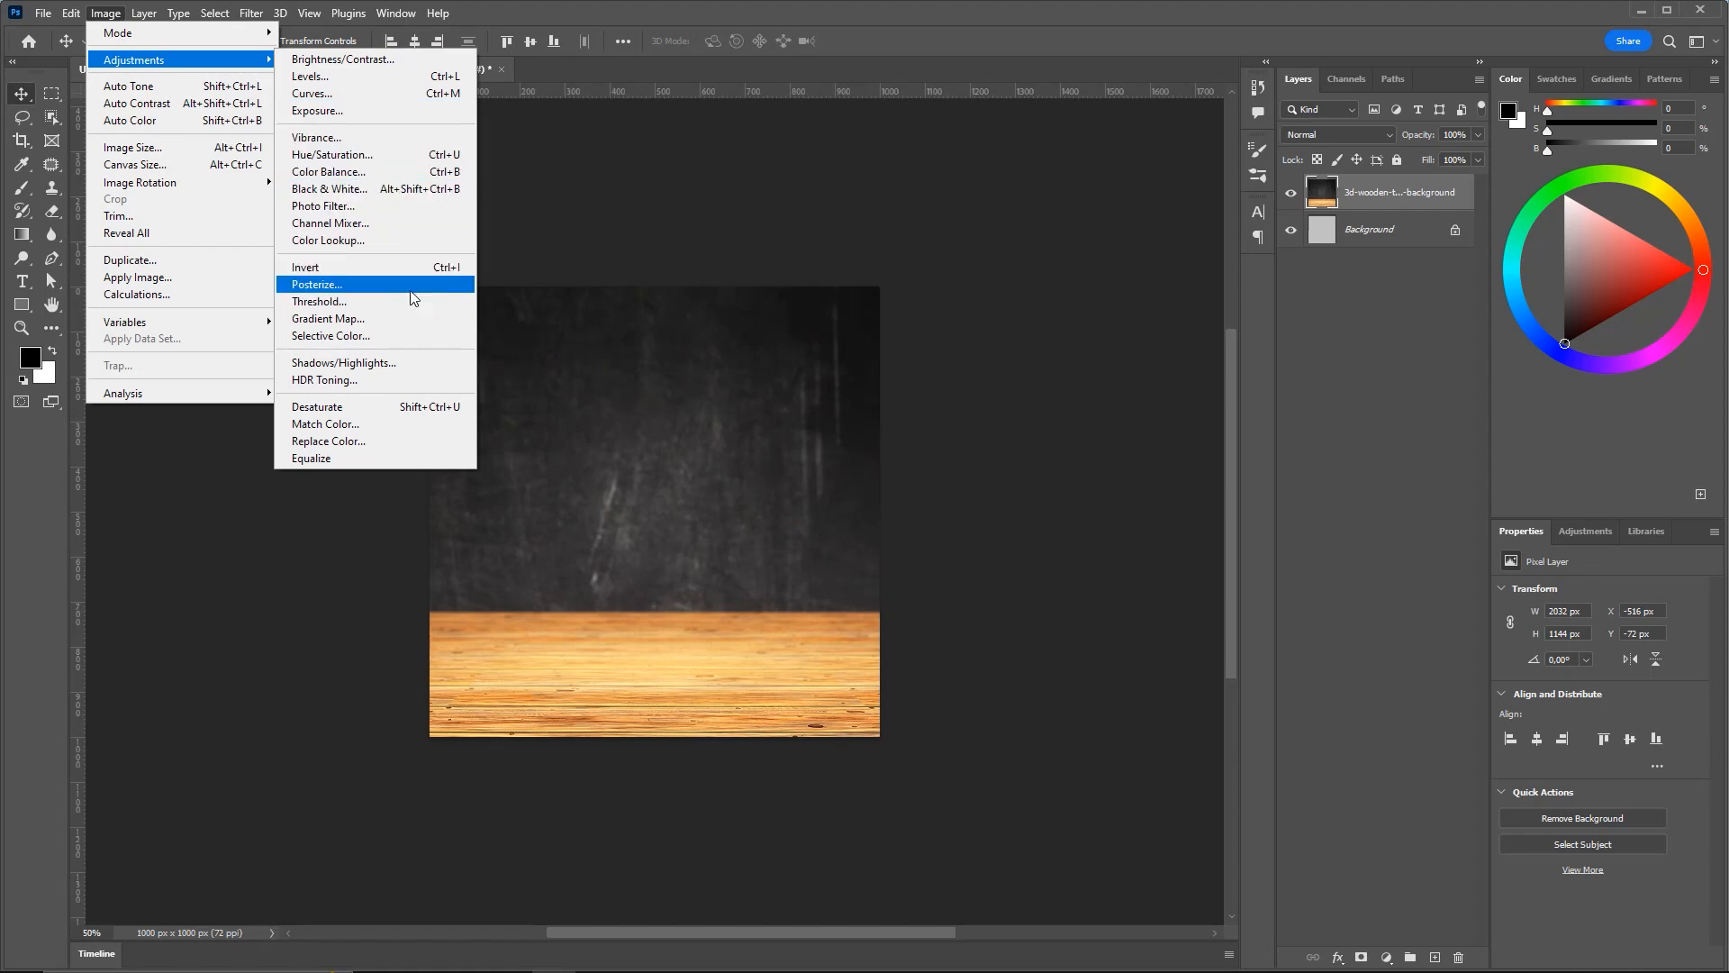
{"action": "left_click", "coordinate": [354, 362]}
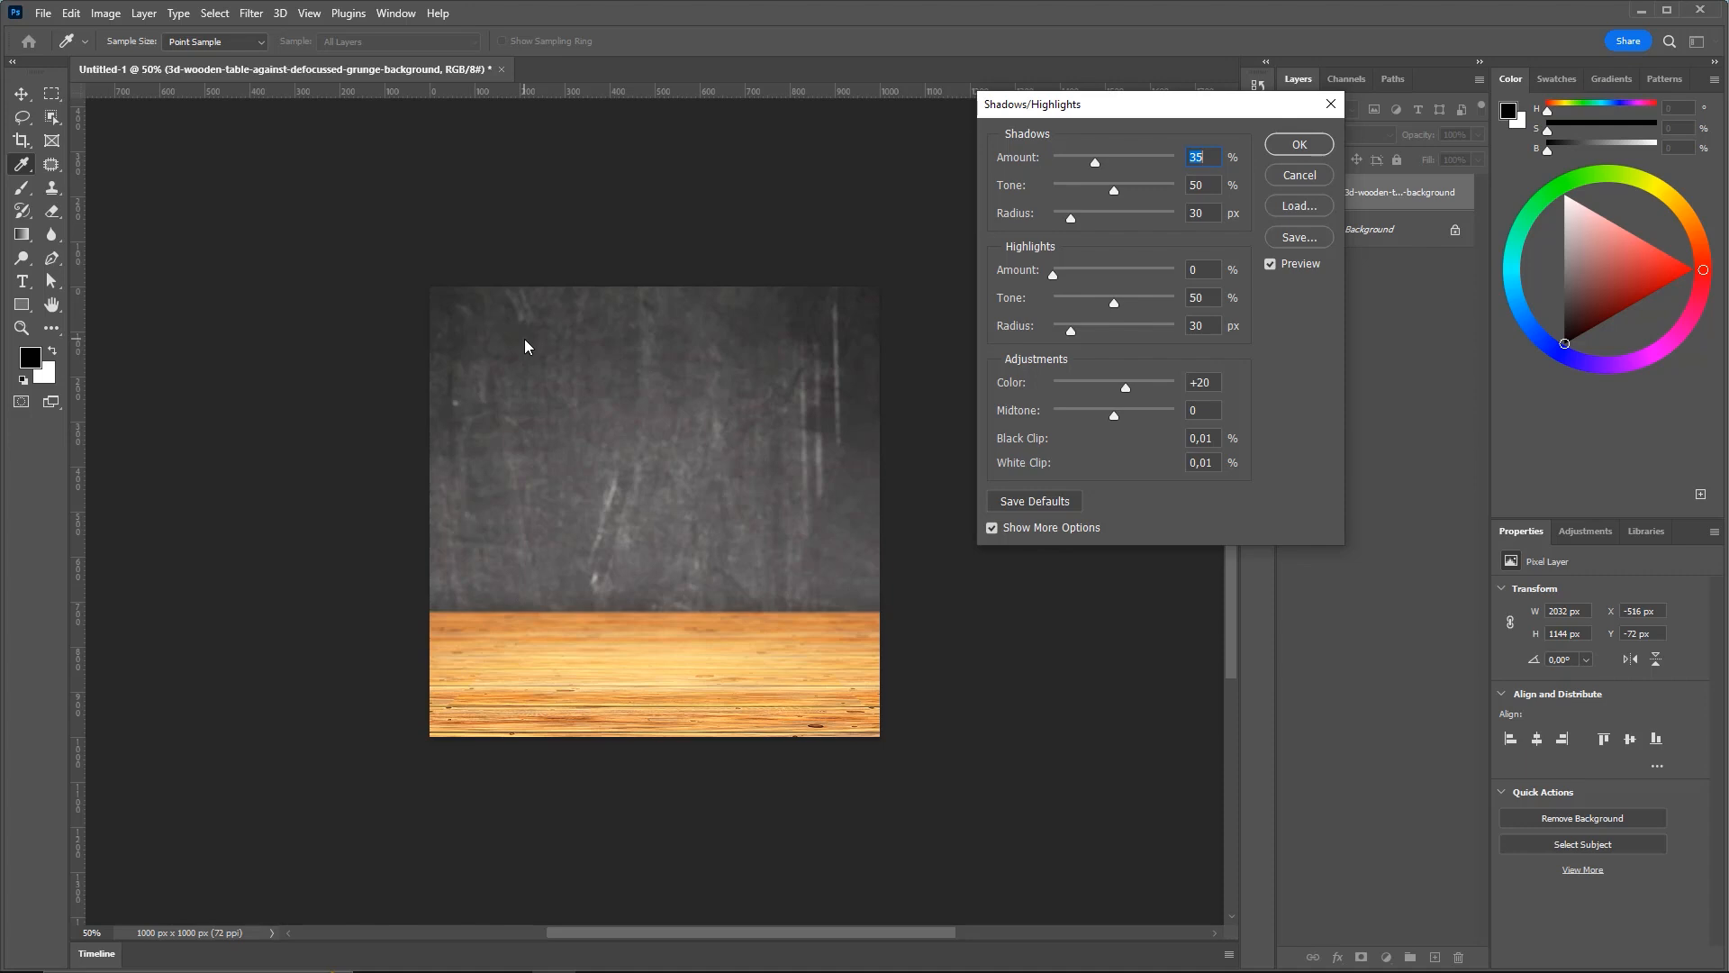
{"action": "left_click_drag", "start_coordinate": [1036, 103], "coordinate": [931, 125]}
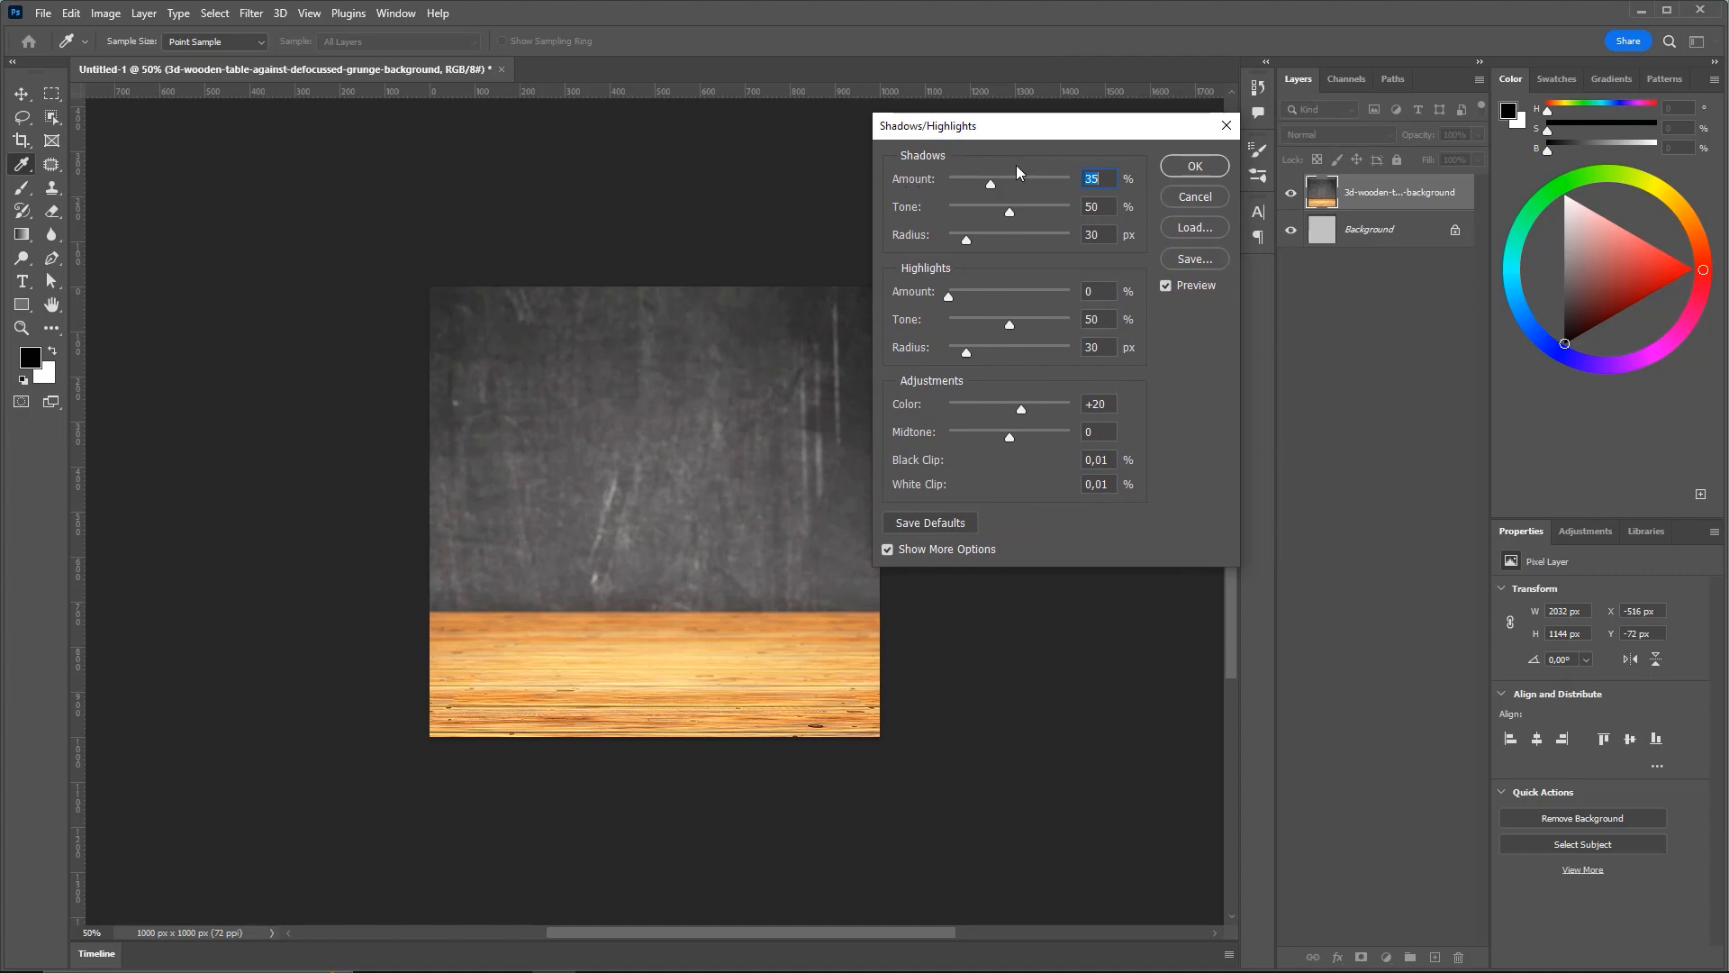
{"action": "left_click_drag", "start_coordinate": [1012, 127], "coordinate": [996, 135]}
{"action": "mouse_move", "coordinate": [948, 191]}
{"action": "left_mouse_down"}
{"action": "mouse_move", "coordinate": [980, 191]}
{"action": "mouse_move", "coordinate": [926, 187]}
{"action": "mouse_move", "coordinate": [951, 192]}
{"action": "left_mouse_up"}
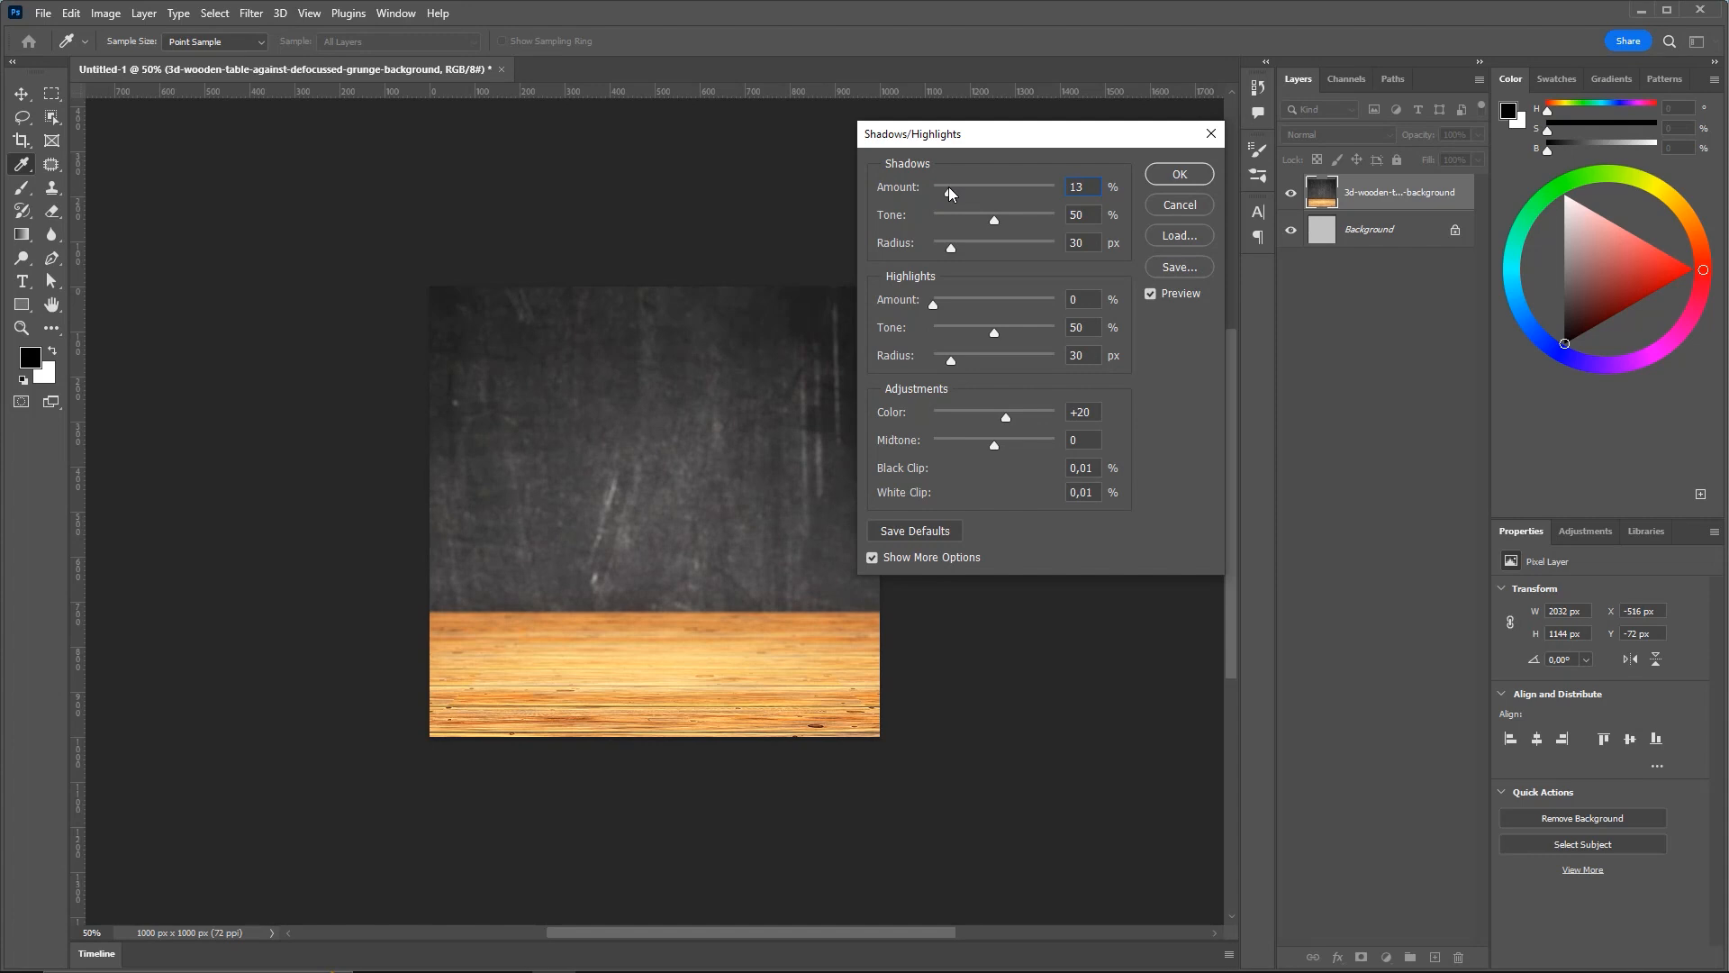
{"action": "left_click_drag", "start_coordinate": [948, 187], "coordinate": [845, 191]}
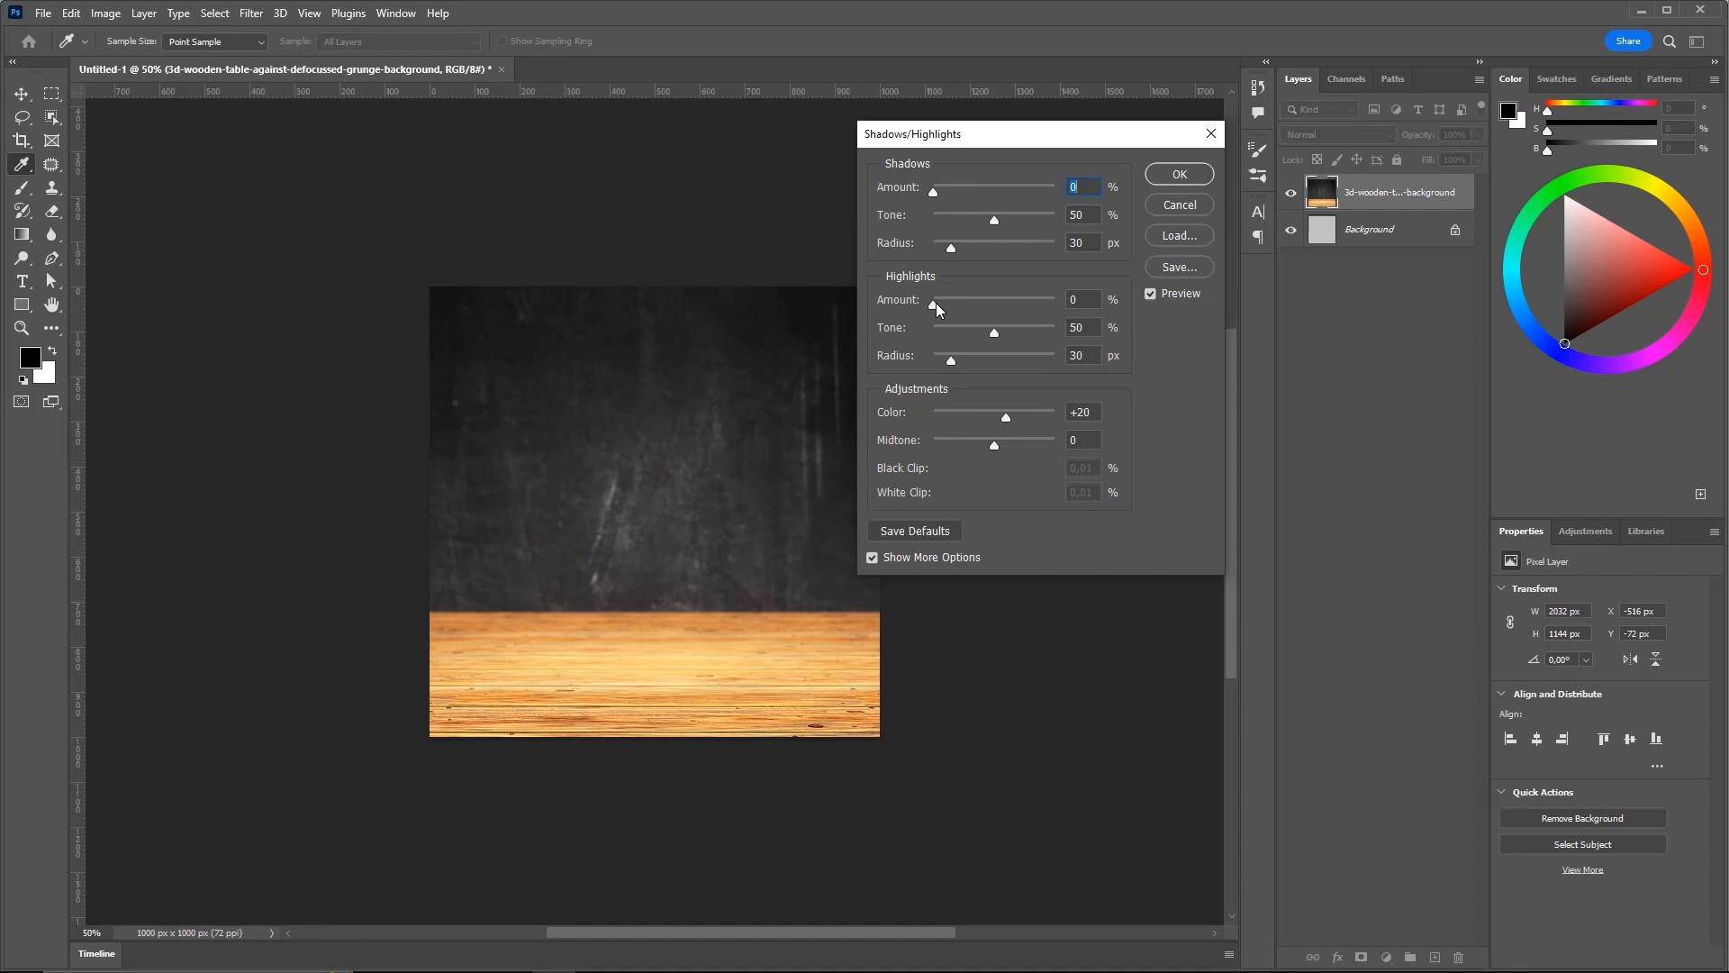
Set Highlights Amount 23%, Tone 67%, Radius 67 px and Color -33
{"action": "mouse_move", "coordinate": [935, 303]}
{"action": "left_mouse_down"}
{"action": "mouse_move", "coordinate": [1035, 299]}
{"action": "mouse_move", "coordinate": [943, 308]}
{"action": "mouse_move", "coordinate": [960, 310]}
{"action": "left_mouse_up"}
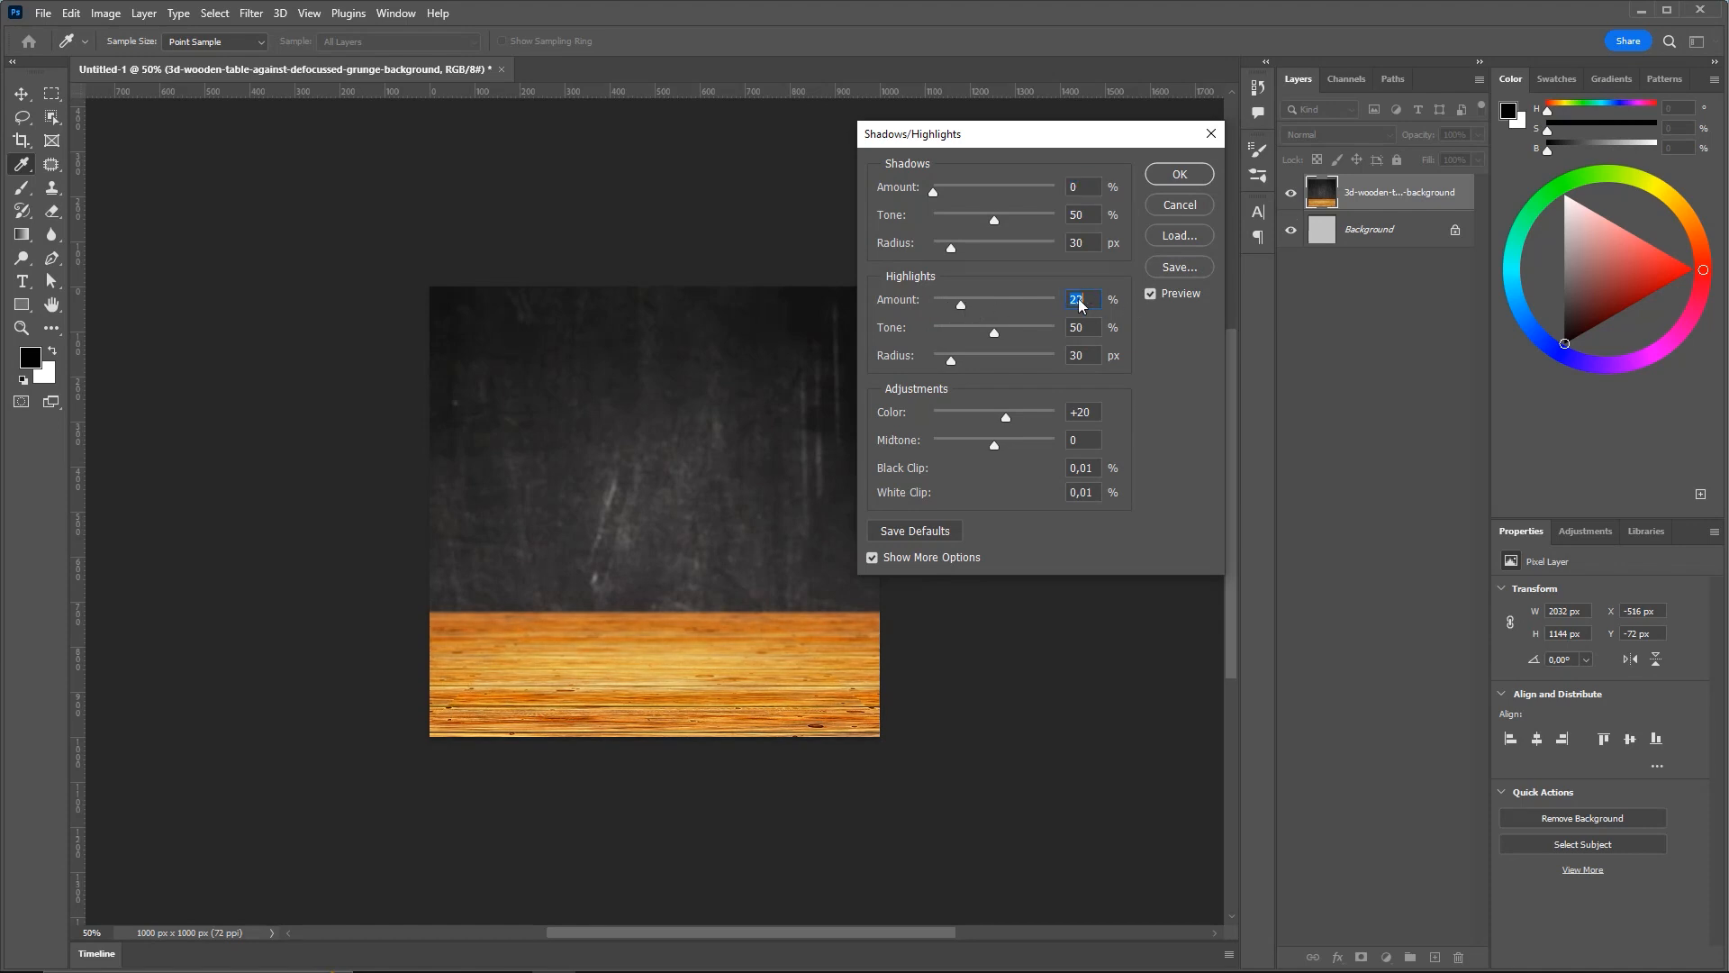
{"action": "mouse_move", "coordinate": [994, 332]}
{"action": "left_mouse_down"}
{"action": "mouse_move", "coordinate": [978, 338]}
{"action": "mouse_move", "coordinate": [1013, 330]}
{"action": "left_mouse_up"}
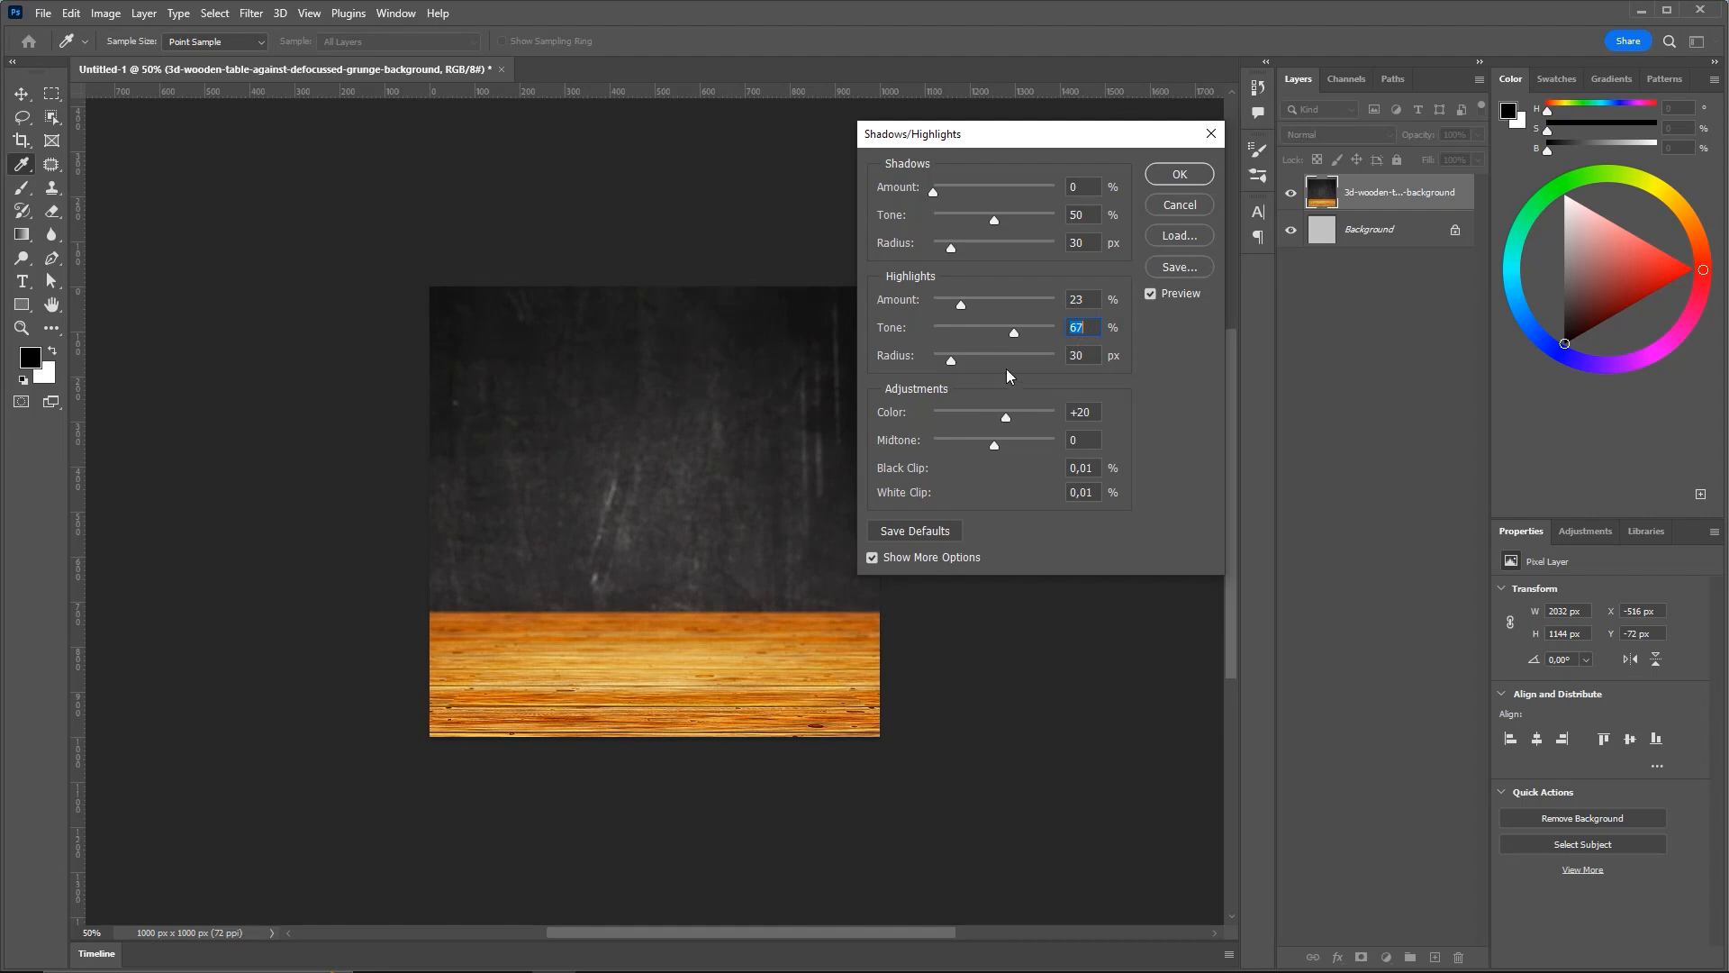
{"action": "mouse_move", "coordinate": [953, 358]}
{"action": "left_mouse_down"}
{"action": "mouse_move", "coordinate": [904, 366]}
{"action": "mouse_move", "coordinate": [973, 369]}
{"action": "left_mouse_up"}
{"action": "left_click_drag", "start_coordinate": [1001, 416], "coordinate": [943, 421]}
{"action": "left_click_drag", "start_coordinate": [1054, 424], "coordinate": [974, 428]}
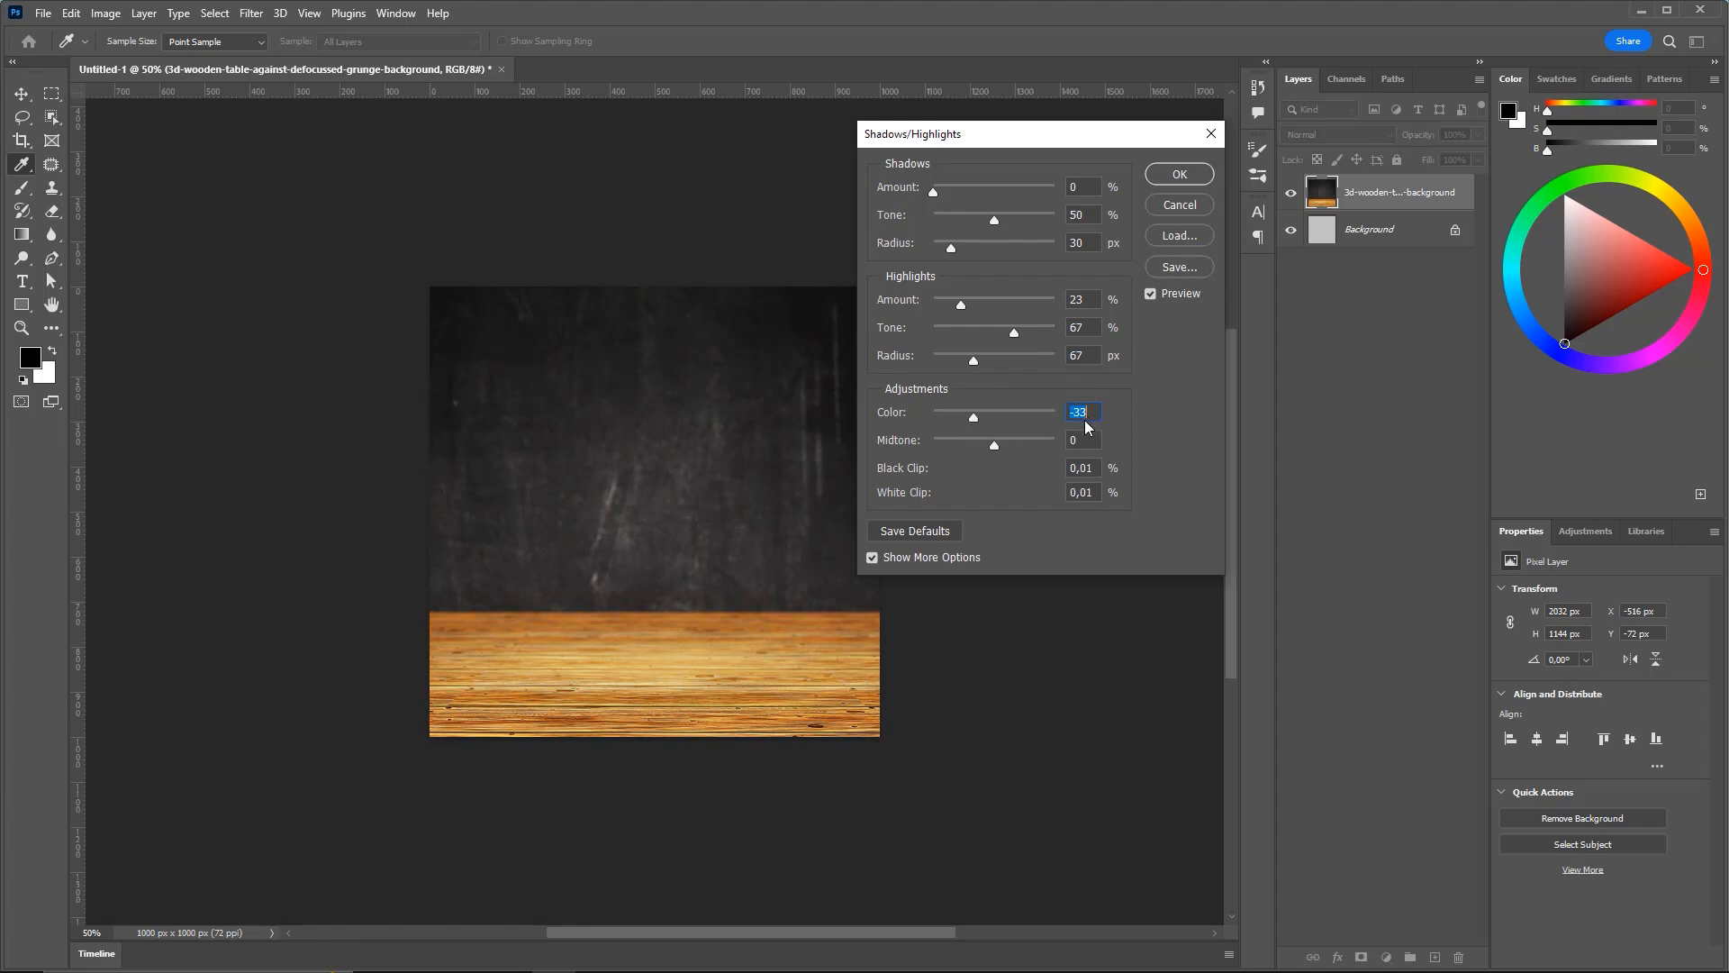
Compare the result with Preview toggled off and on, then apply the adjustment
{"action": "left_click", "coordinate": [1151, 298]}
{"action": "left_click", "coordinate": [1149, 297]}
{"action": "left_click", "coordinate": [1149, 298]}
{"action": "left_click", "coordinate": [1149, 299]}
{"action": "left_click", "coordinate": [1149, 299]}
{"action": "left_click", "coordinate": [1151, 299]}
{"action": "mouse_move", "coordinate": [1059, 135]}
{"action": "left_mouse_down"}
{"action": "mouse_move", "coordinate": [1033, 136]}
{"action": "mouse_move", "coordinate": [1061, 136]}
{"action": "left_mouse_up"}
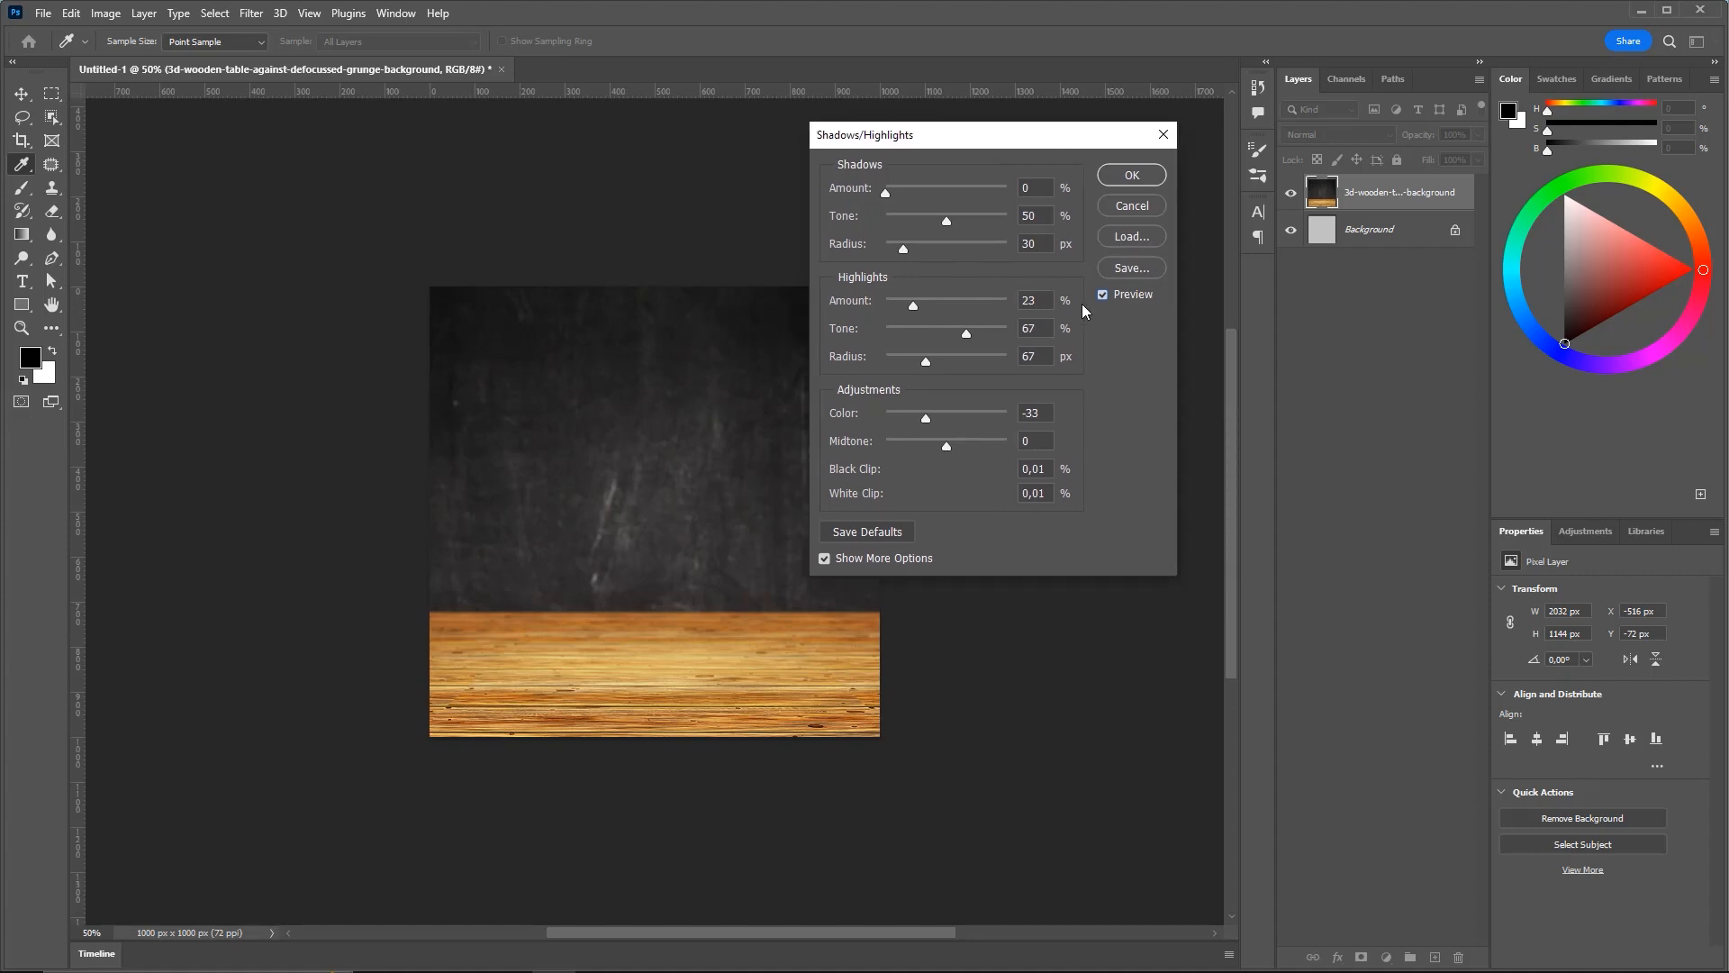
{"action": "left_click", "coordinate": [1104, 296]}
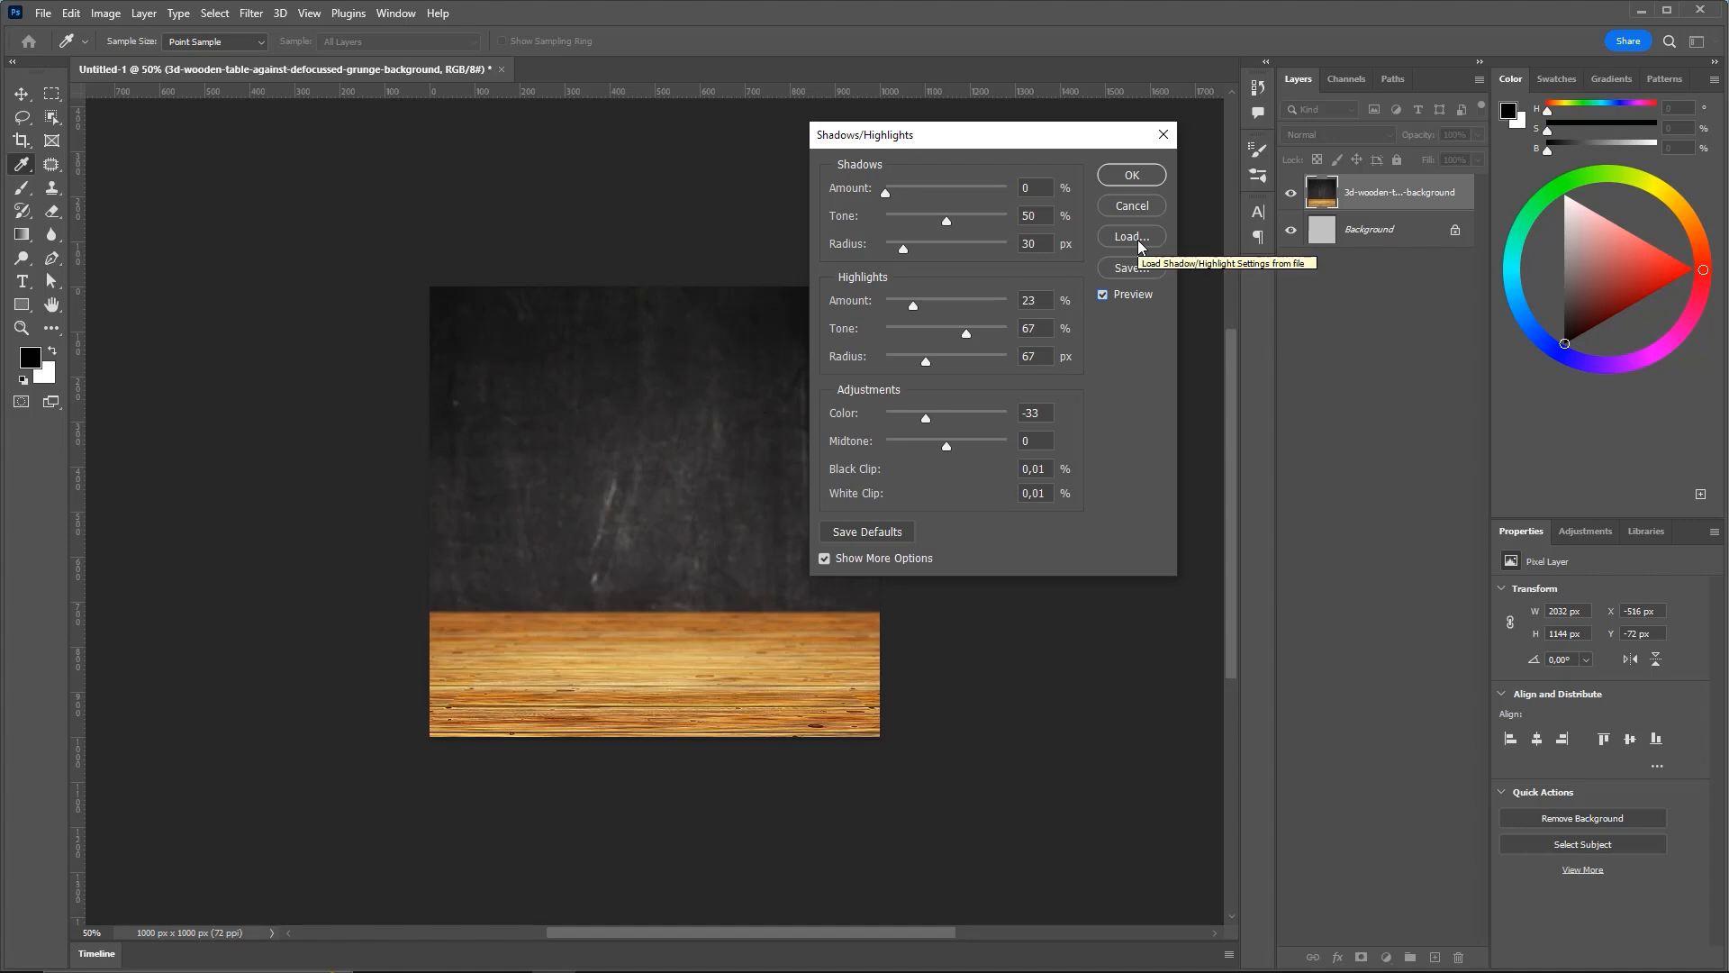
{"action": "left_click", "coordinate": [1128, 175]}
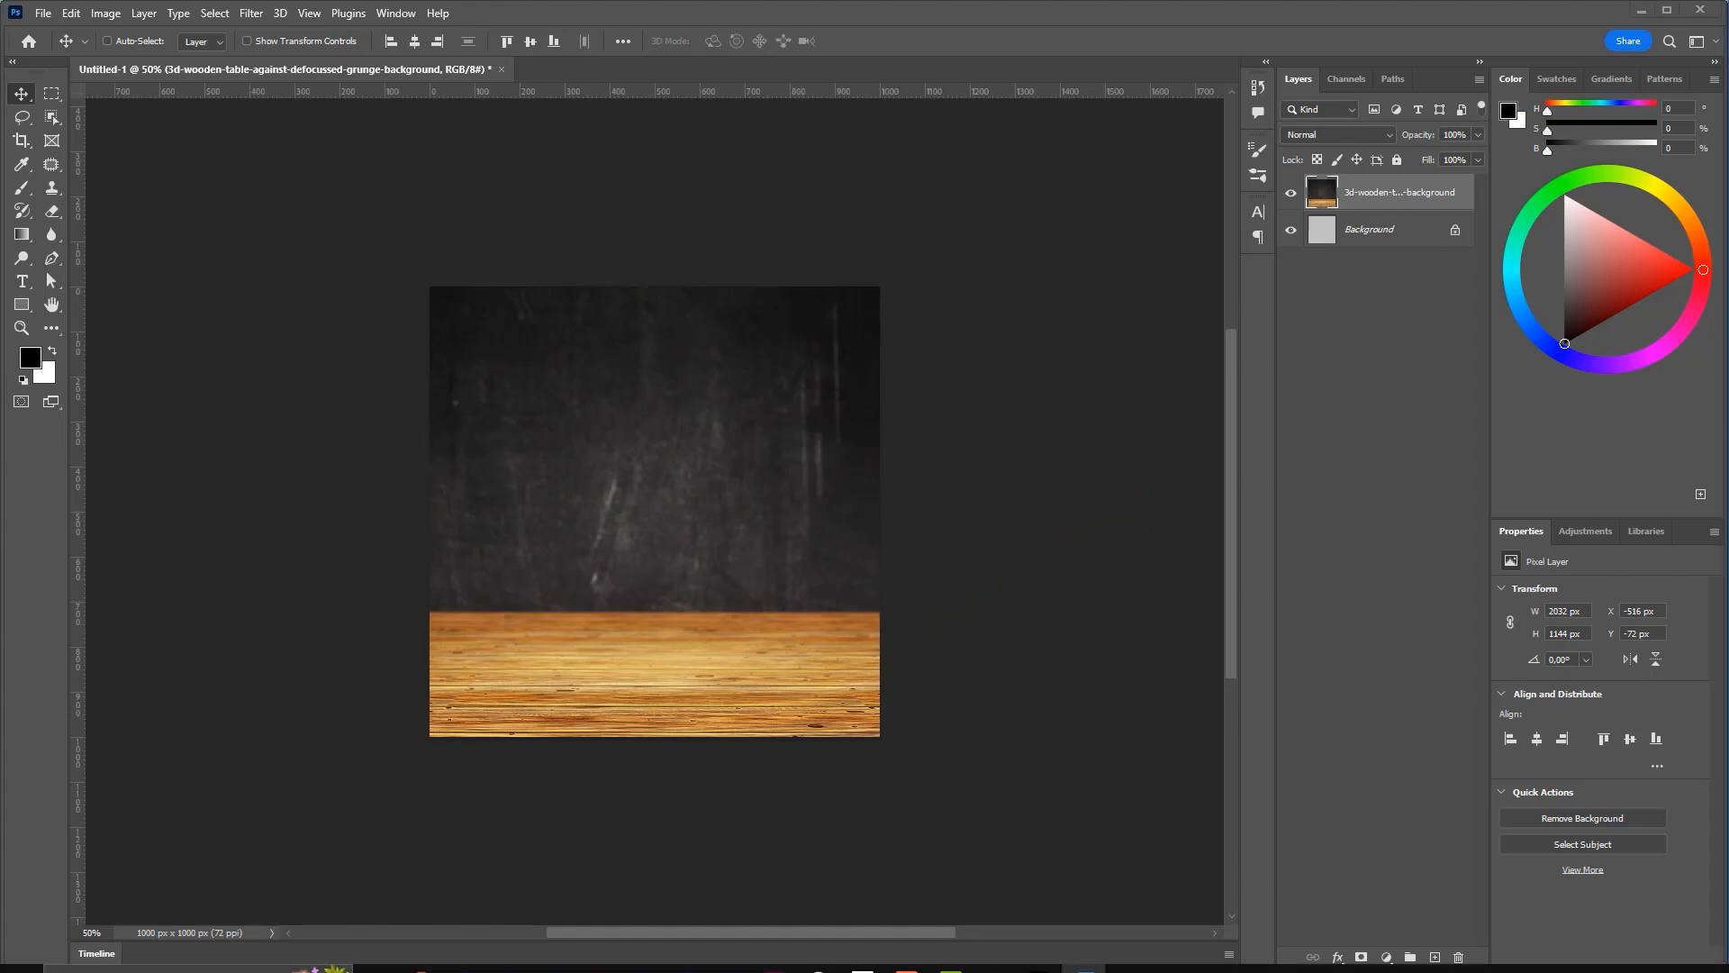
Drag hawaiian-pizza.jpg from File Explorer onto Photoshop's tab bar to open it as a new document
{"action": "left_click", "coordinate": [377, 960]}
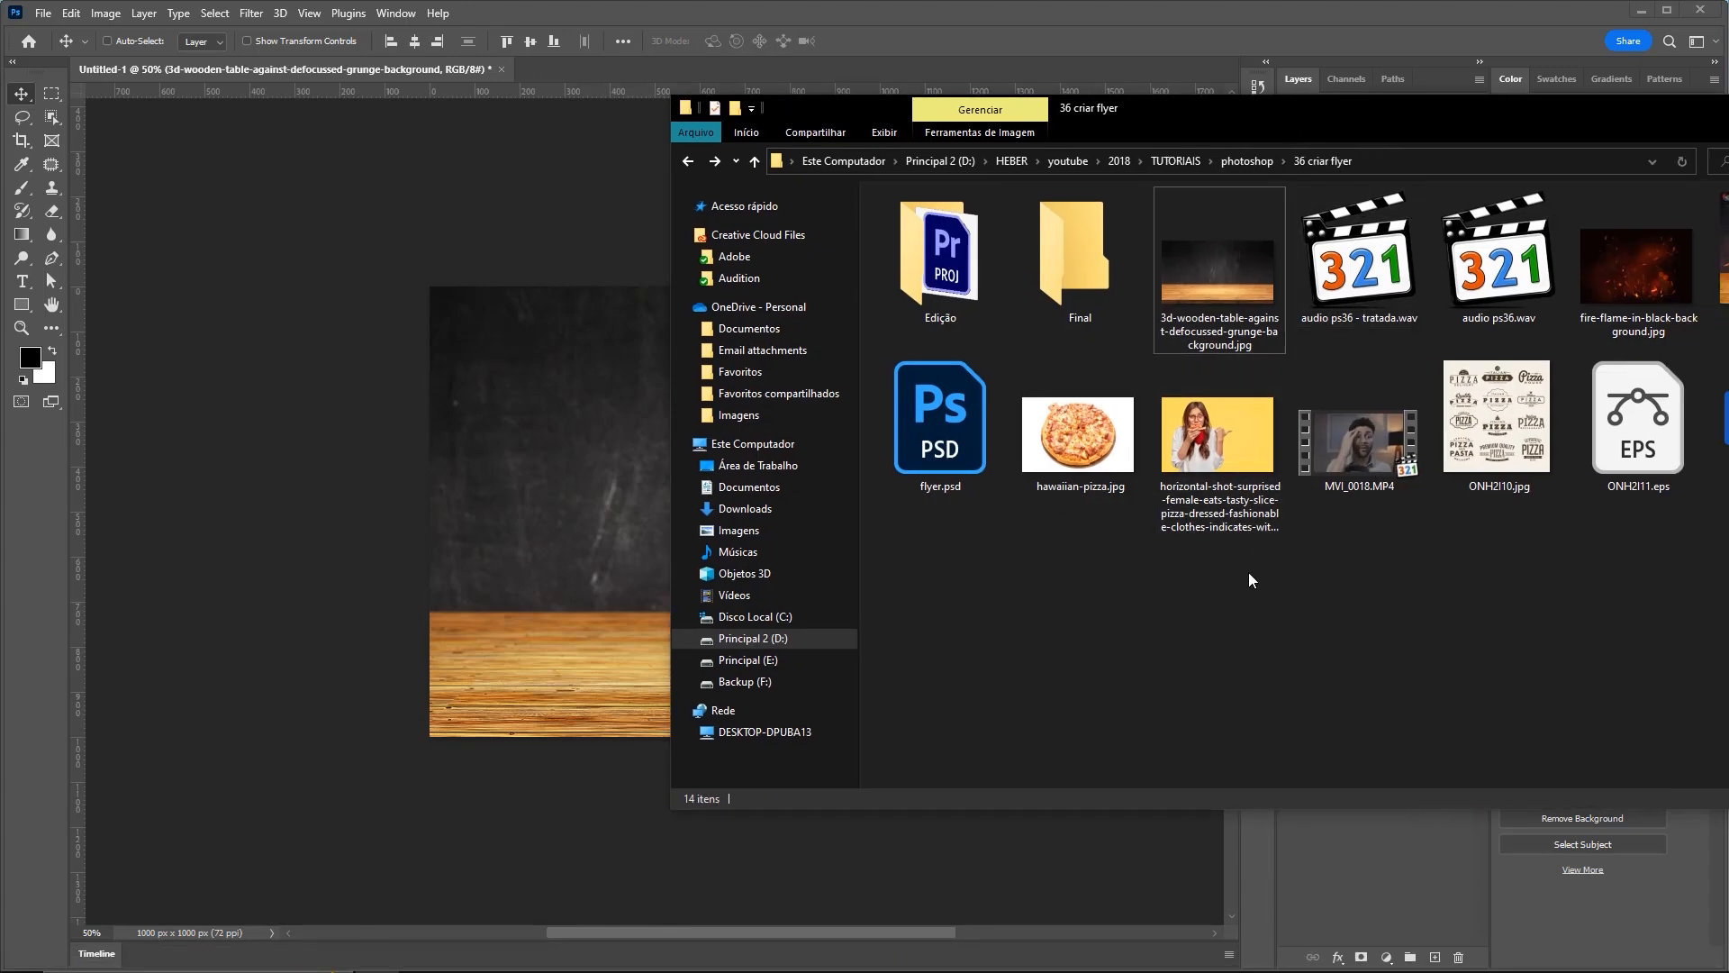
{"action": "mouse_move", "coordinate": [1003, 832]}
{"action": "left_mouse_down"}
{"action": "mouse_move", "coordinate": [1075, 489]}
{"action": "mouse_move", "coordinate": [1072, 504]}
{"action": "left_mouse_up"}
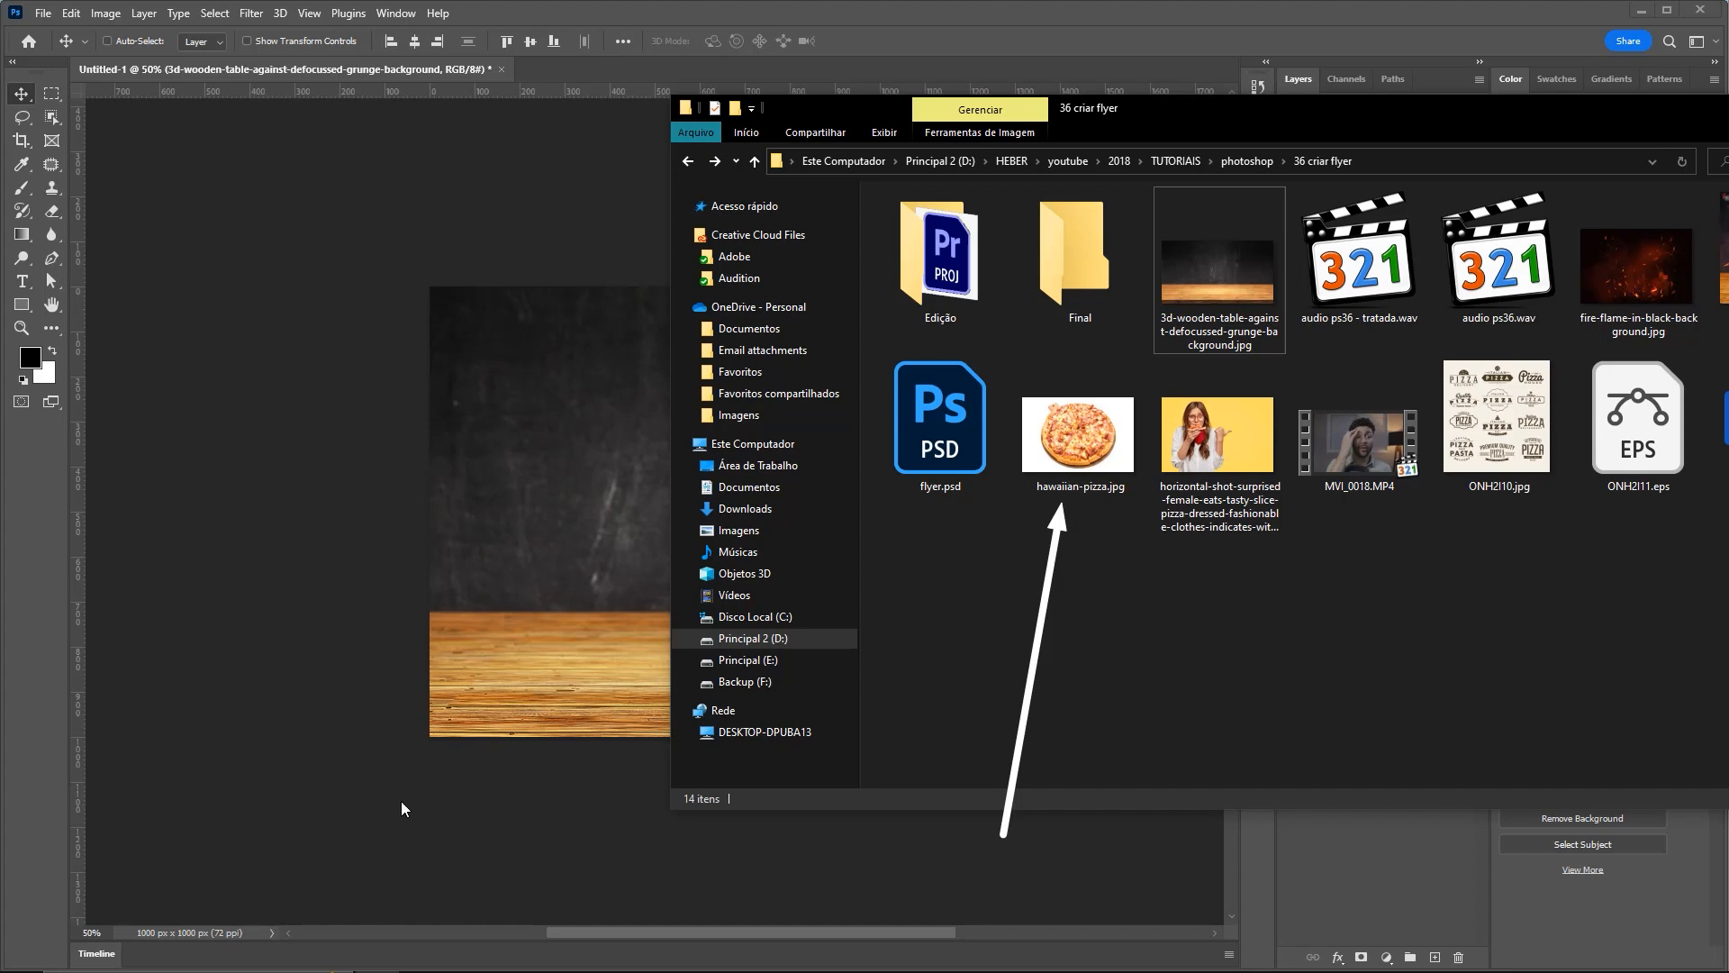
{"action": "left_click_drag", "start_coordinate": [219, 772], "coordinate": [531, 427]}
{"action": "left_click_drag", "start_coordinate": [255, 672], "coordinate": [692, 28]}
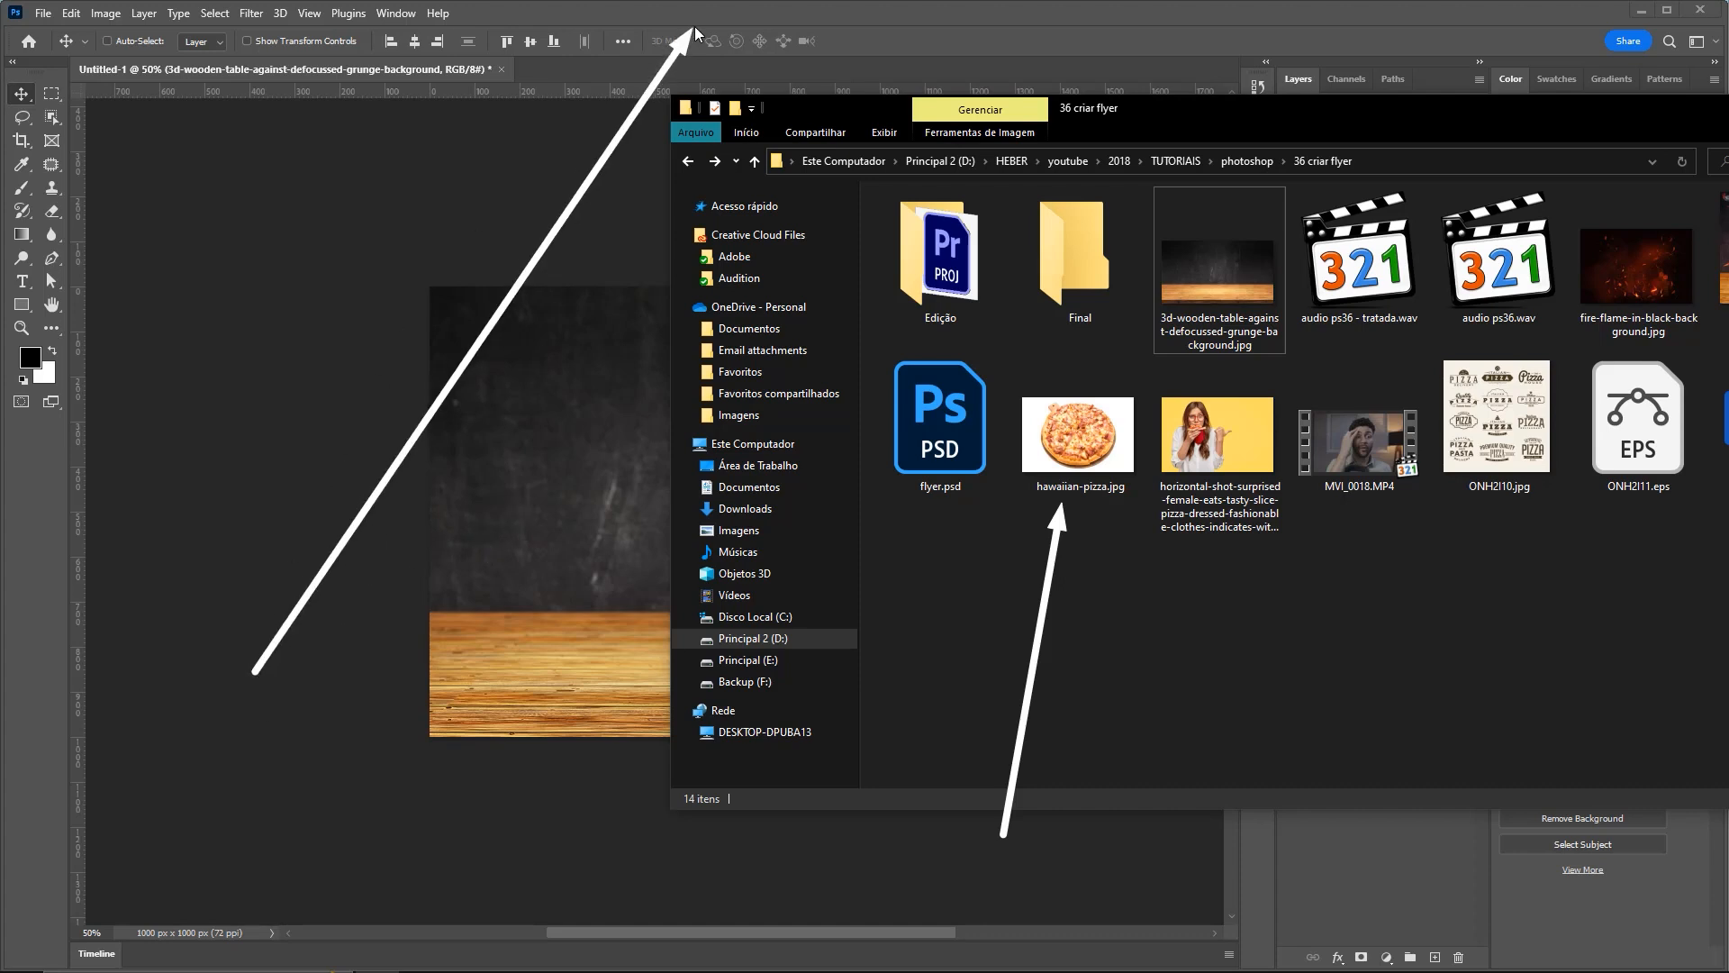
{"action": "left_click_drag", "start_coordinate": [1076, 434], "coordinate": [783, 19]}
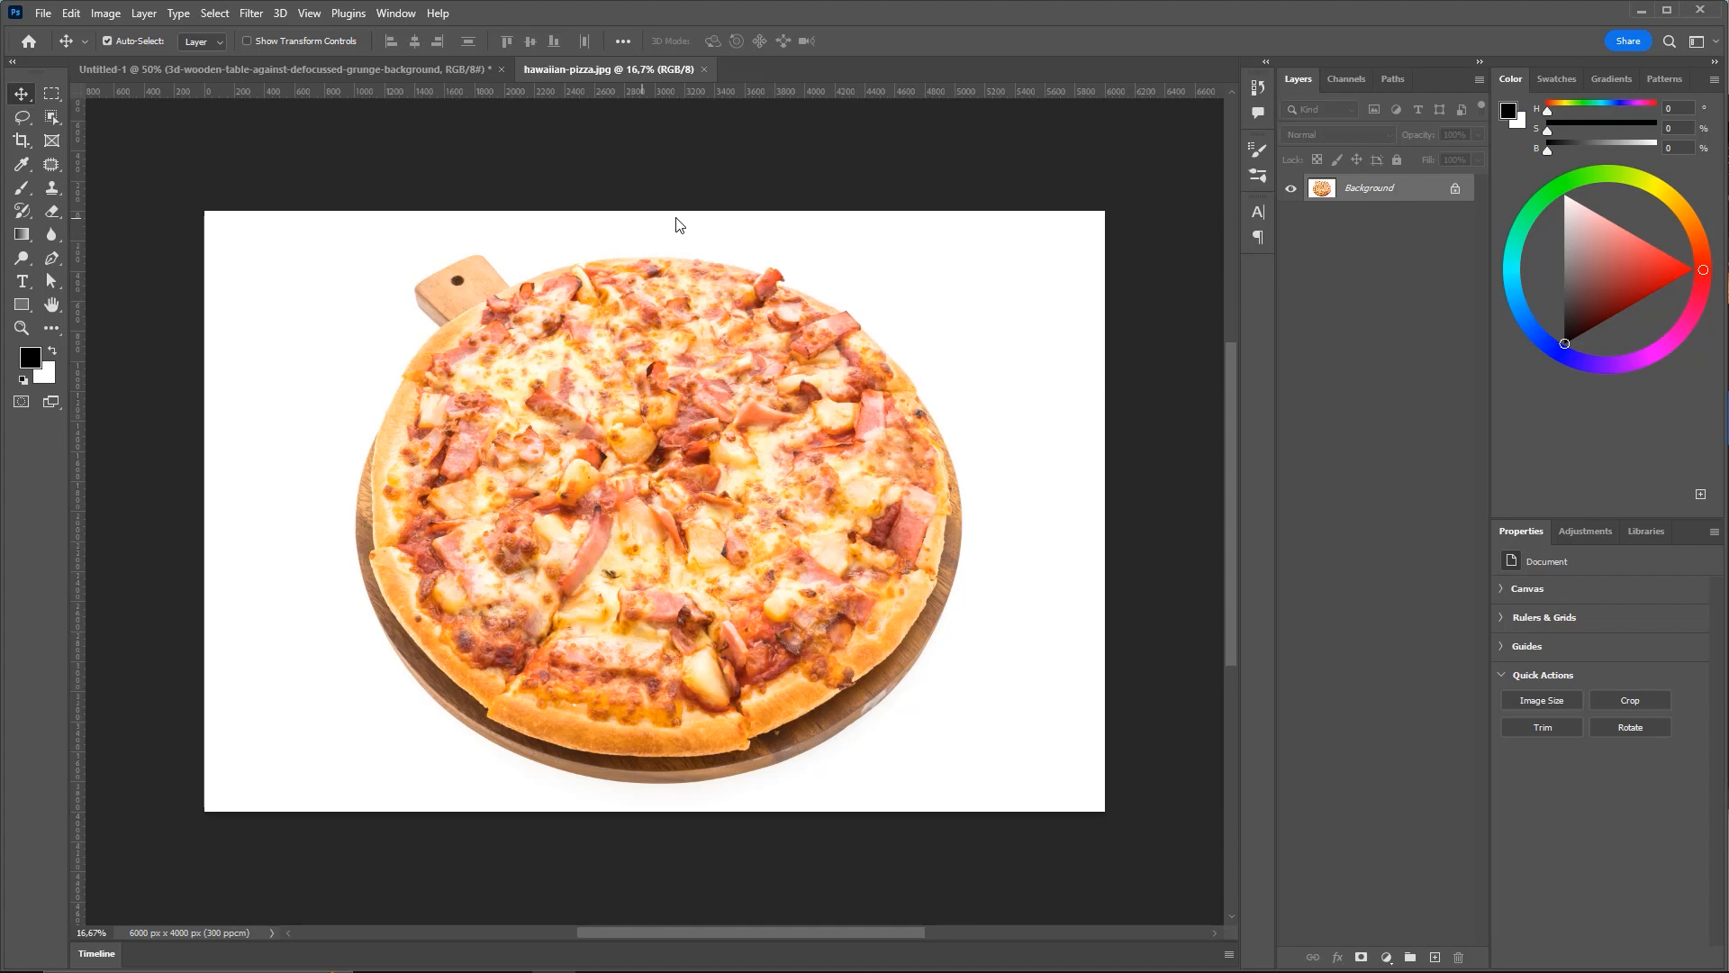
Switch between Untitled-1 and hawaiian-pizza.jpg, ending focused on the pizza photo canvas
{"action": "left_click", "coordinate": [398, 69]}
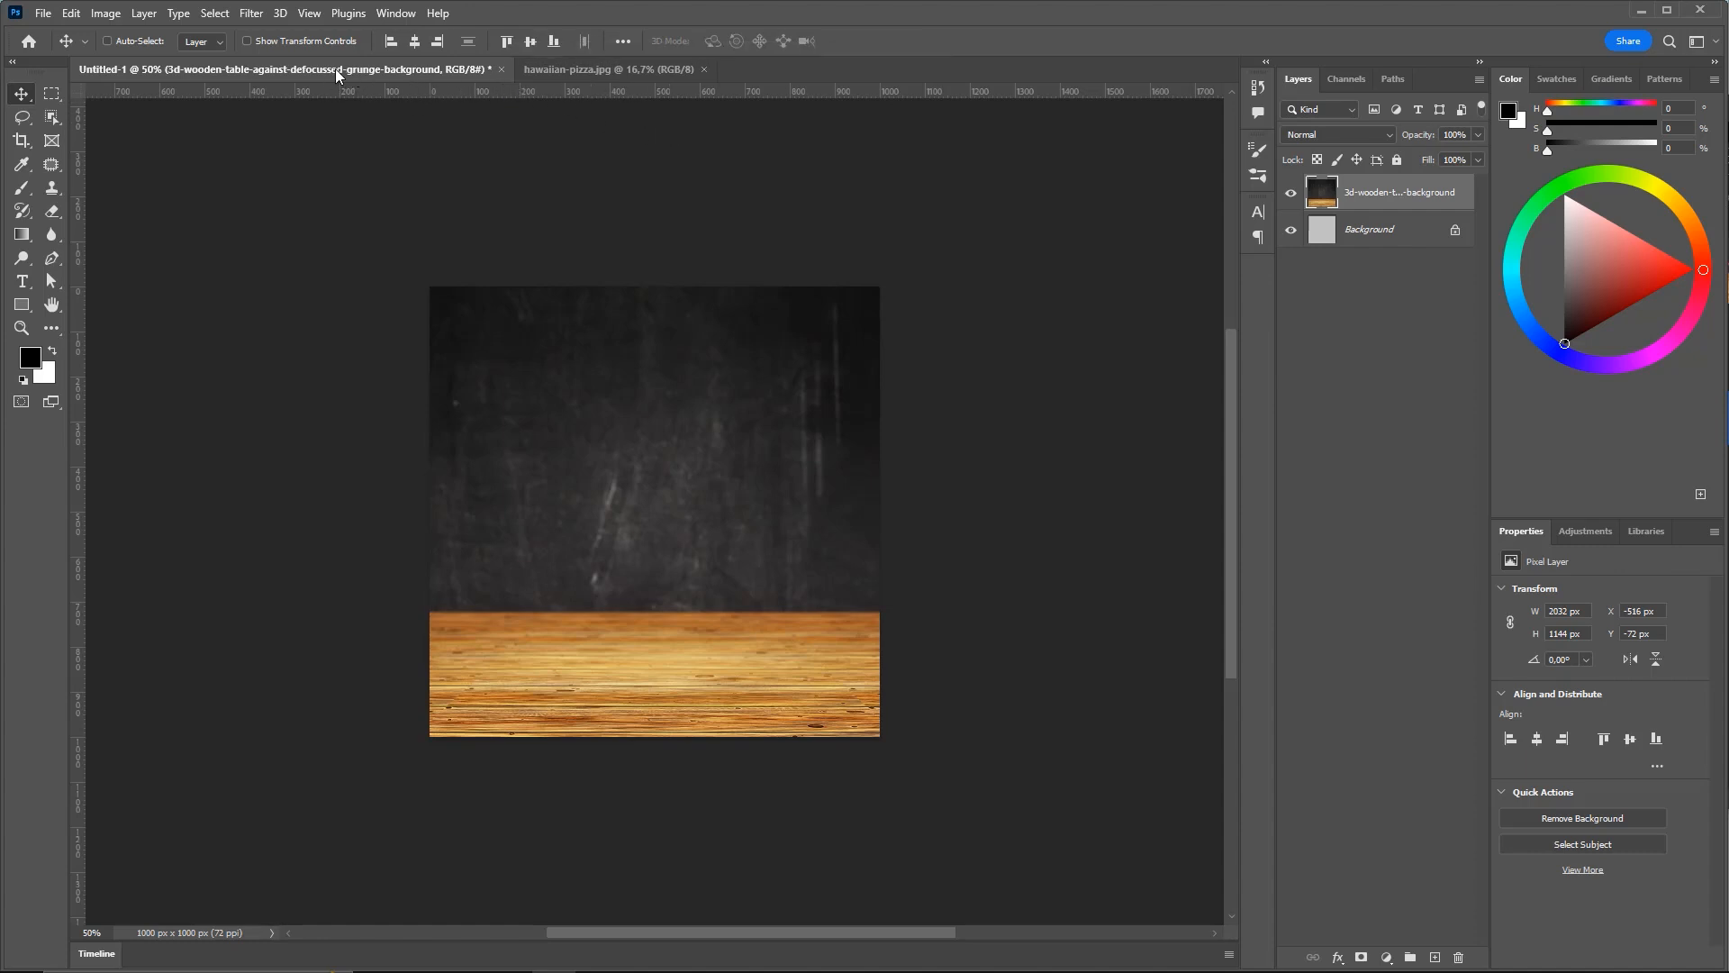
{"action": "left_click", "coordinate": [569, 70]}
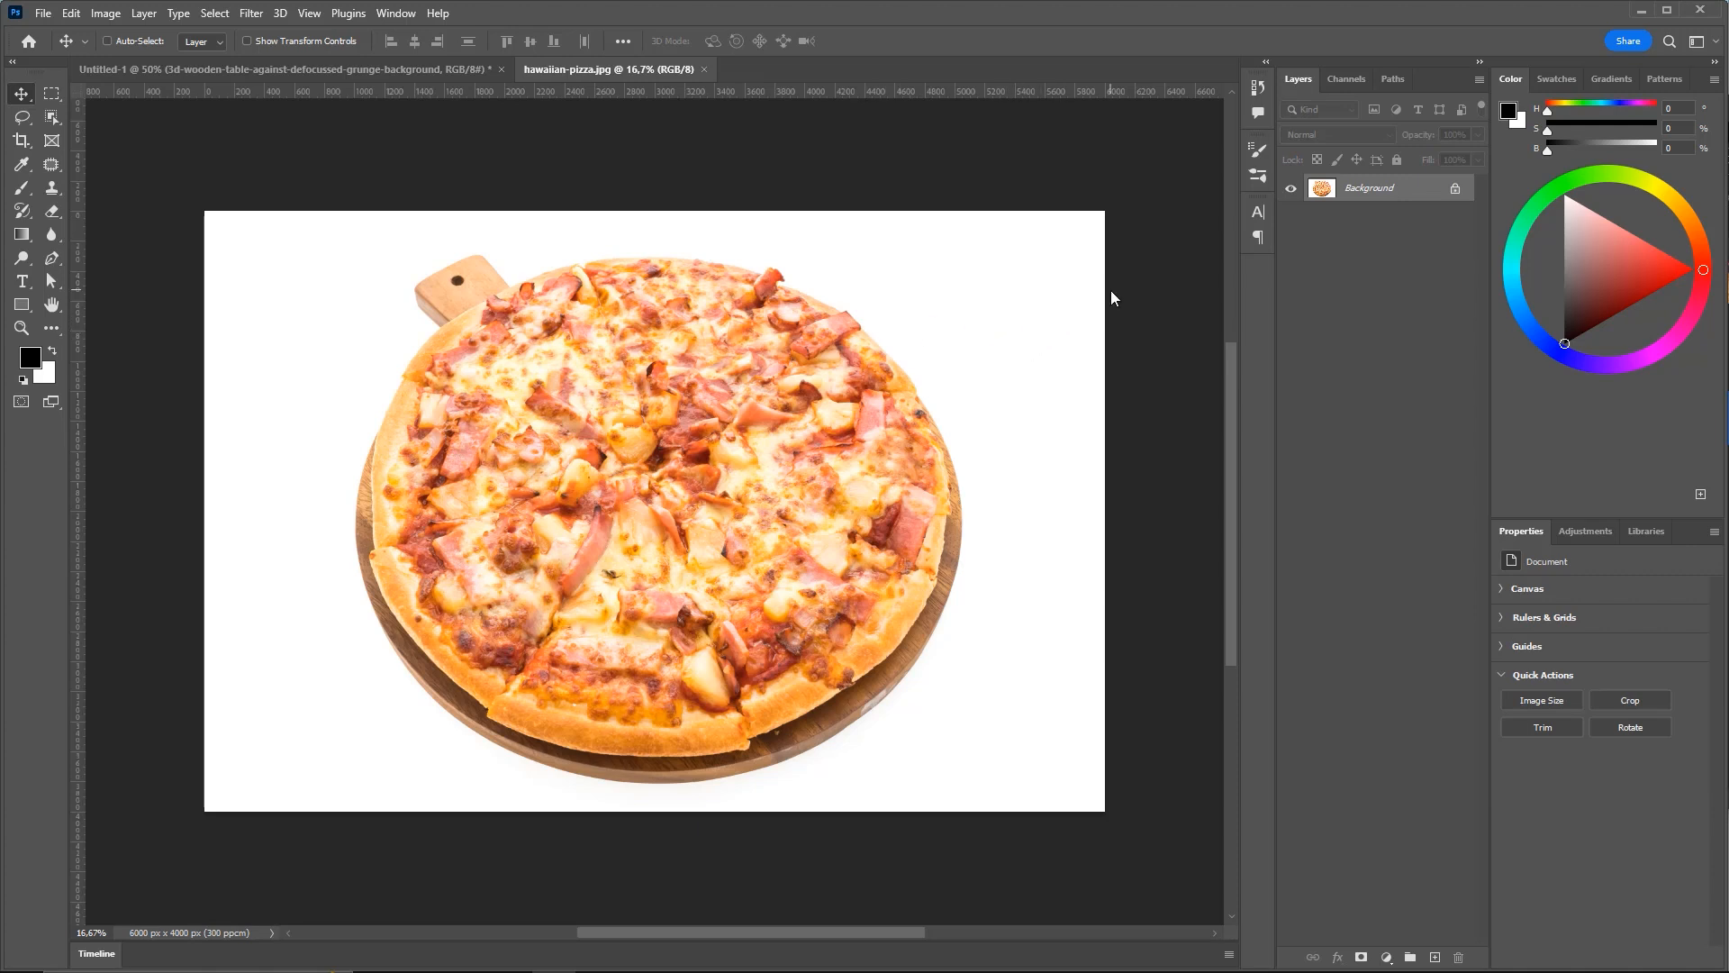
{"action": "left_click", "coordinate": [407, 70]}
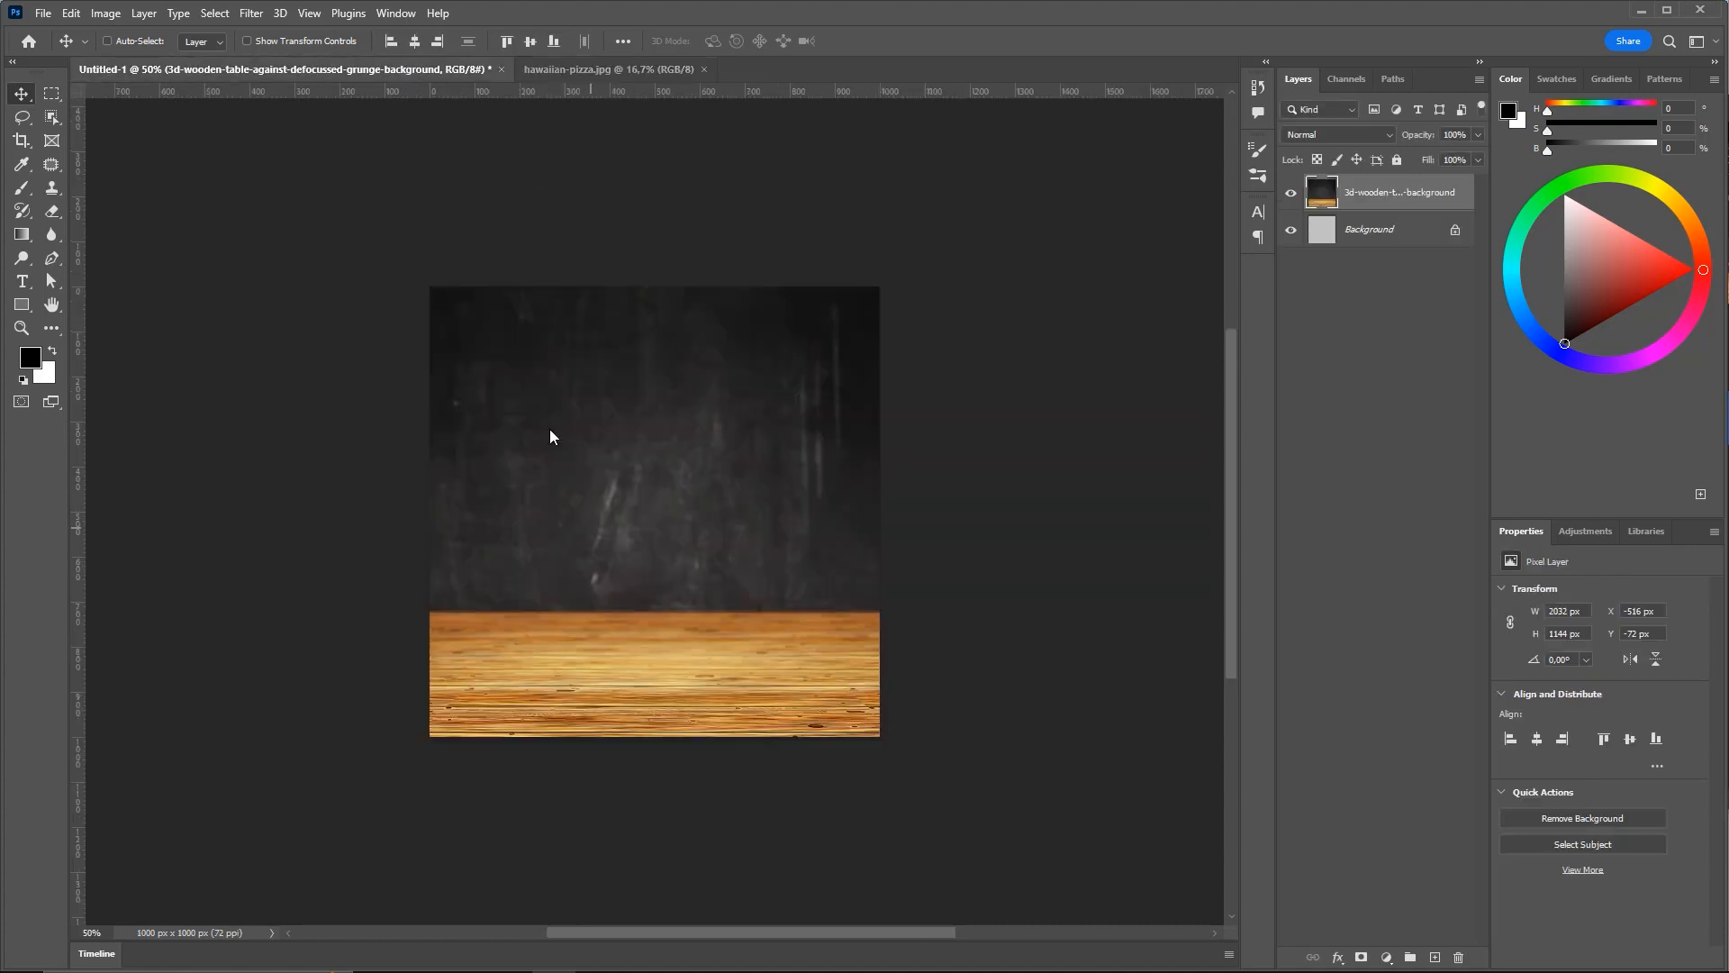
{"action": "left_click", "coordinate": [606, 70]}
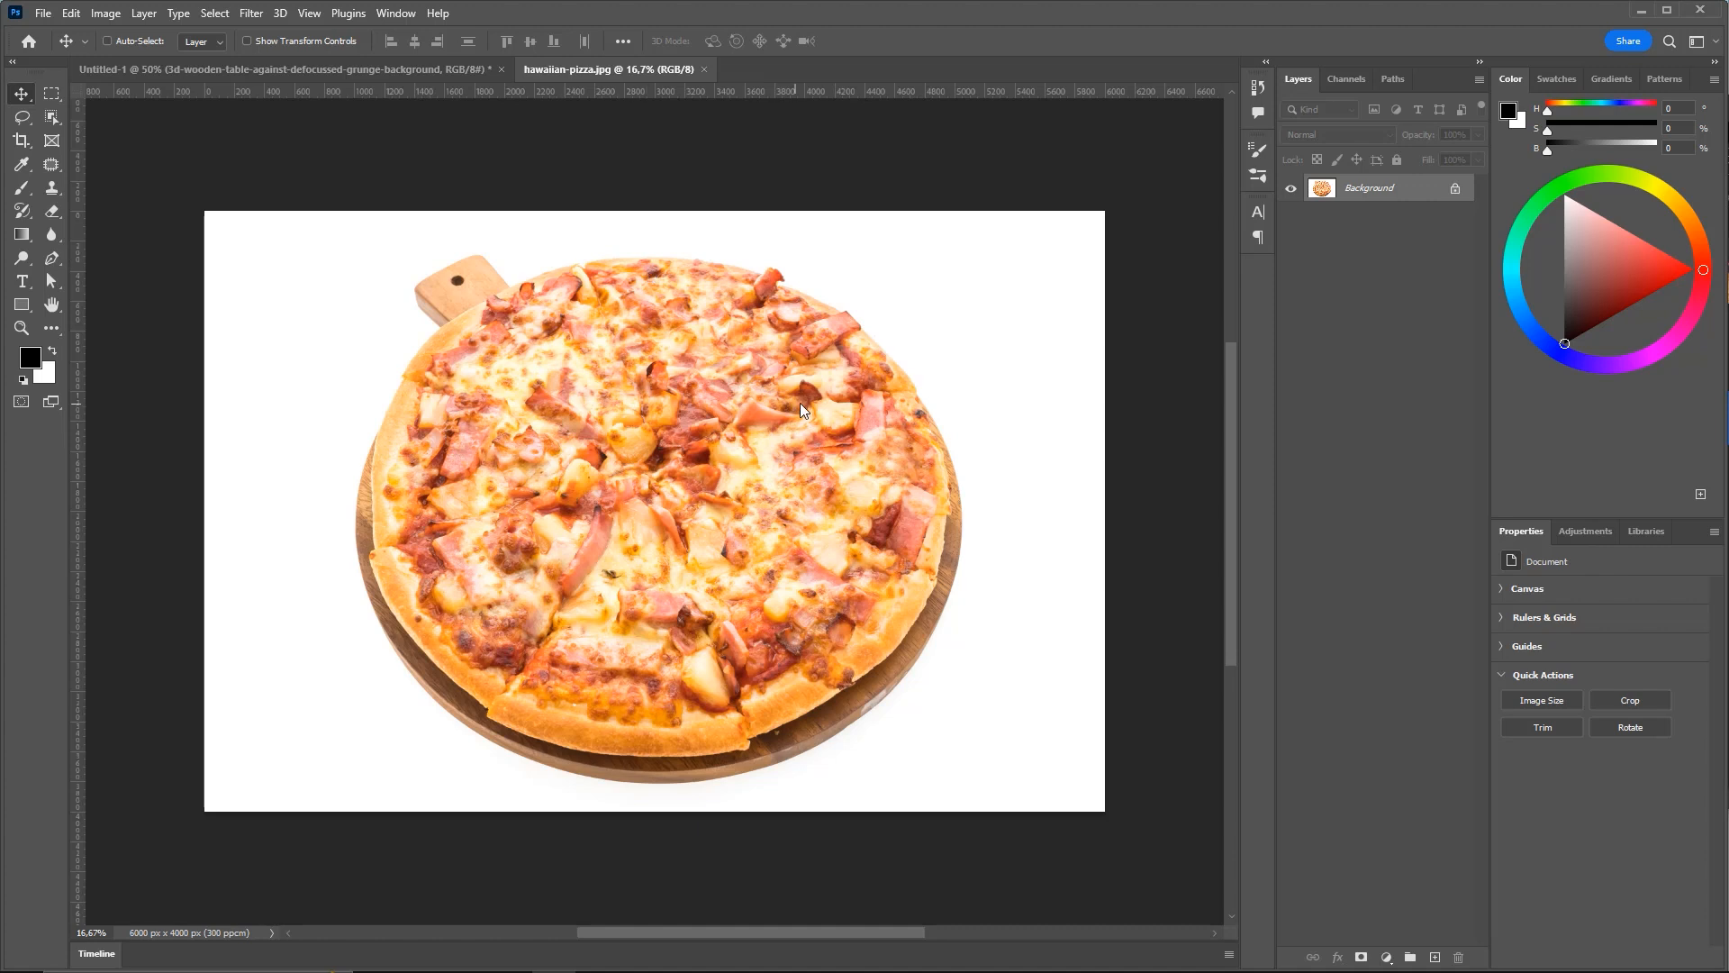
{"action": "left_click", "coordinate": [1142, 441]}
{"action": "key", "text": "ctrl"}
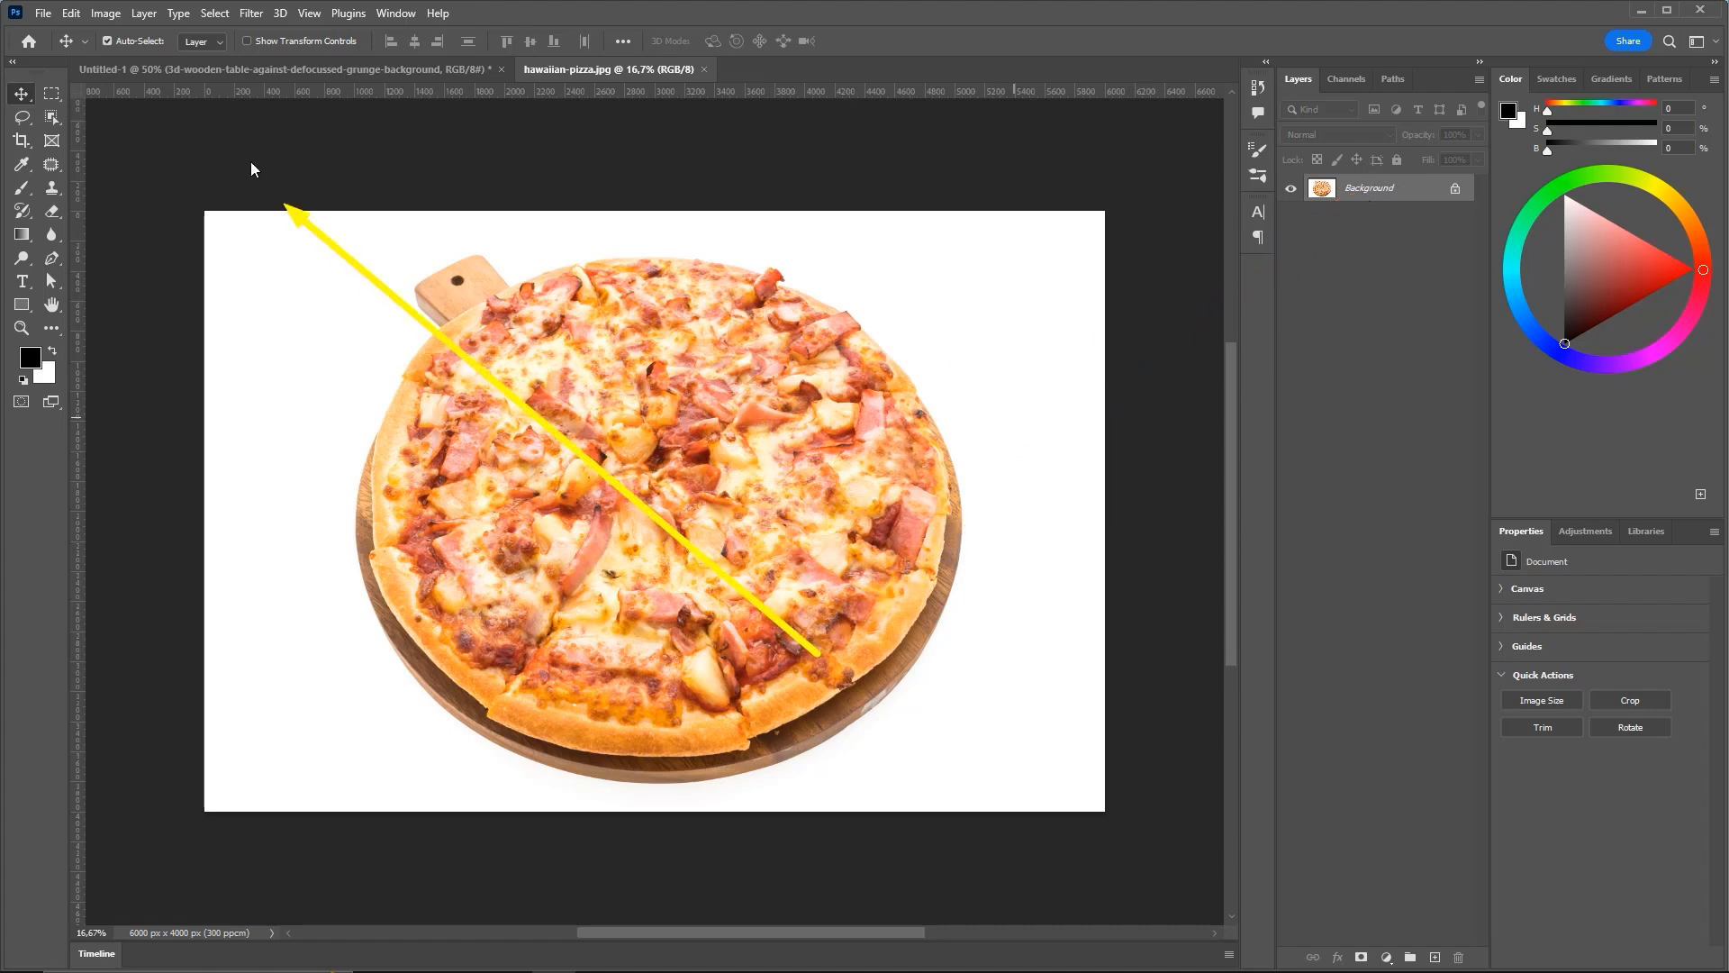
Open Image > Adjustments > Shadows/Highlights on the pizza photo and set Shadows Amount to 0%
{"action": "left_click", "coordinate": [110, 20]}
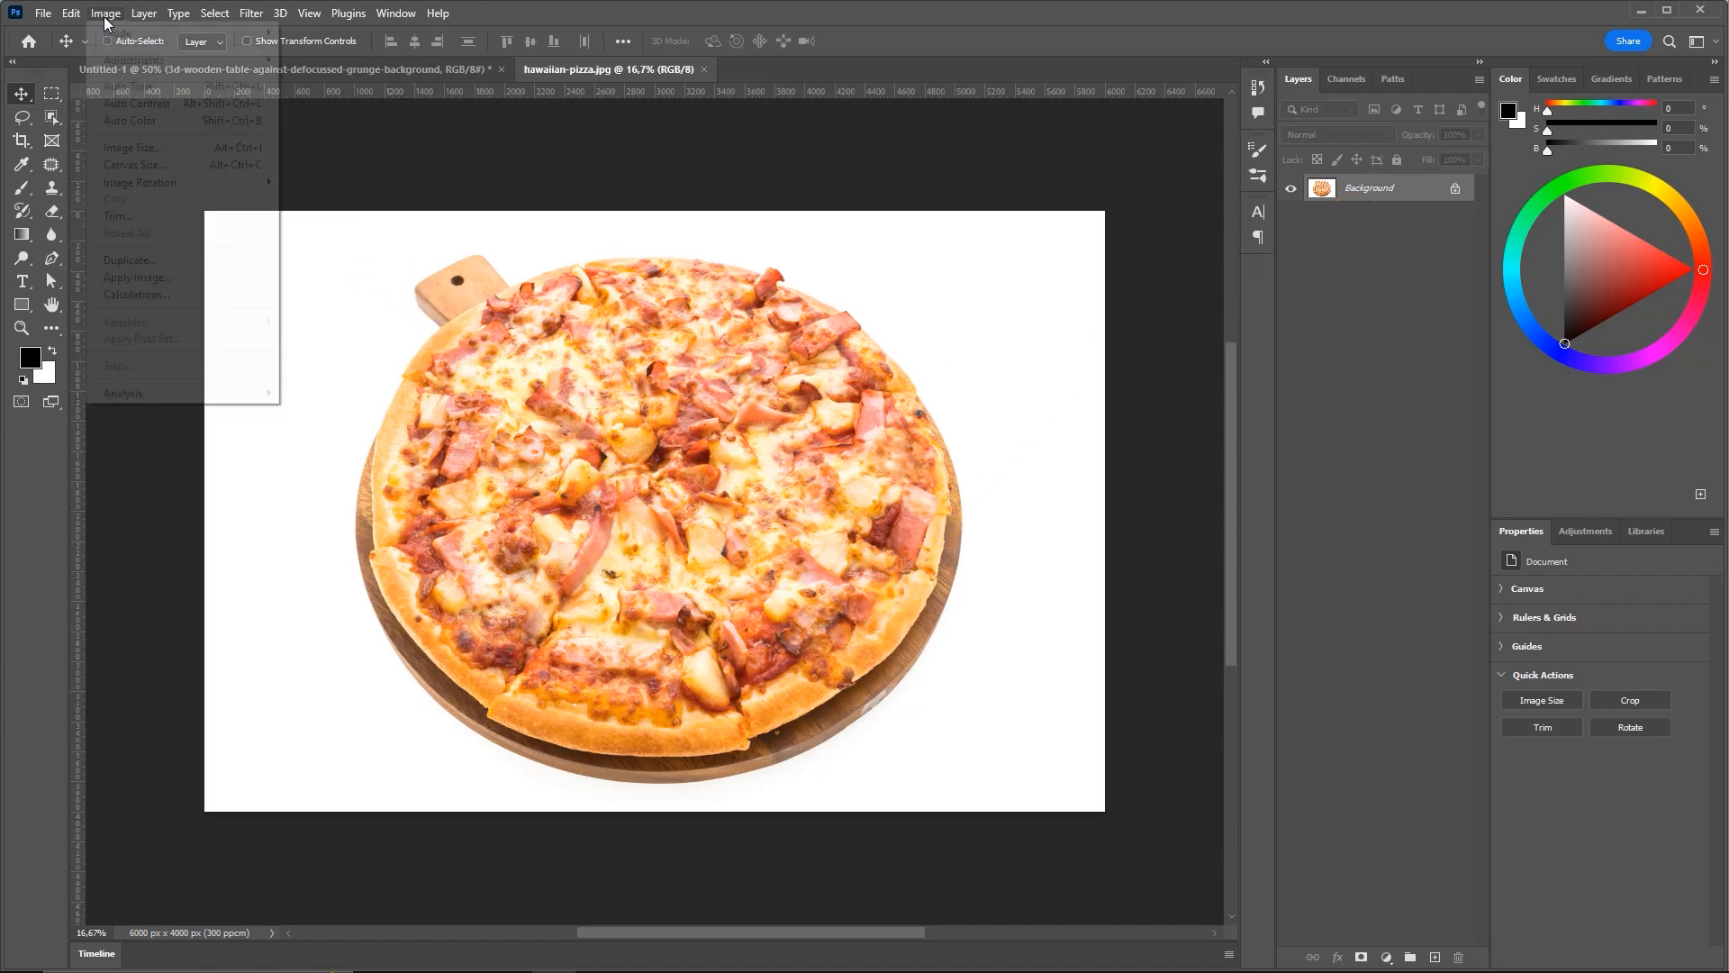
{"action": "mouse_move", "coordinate": [163, 67]}
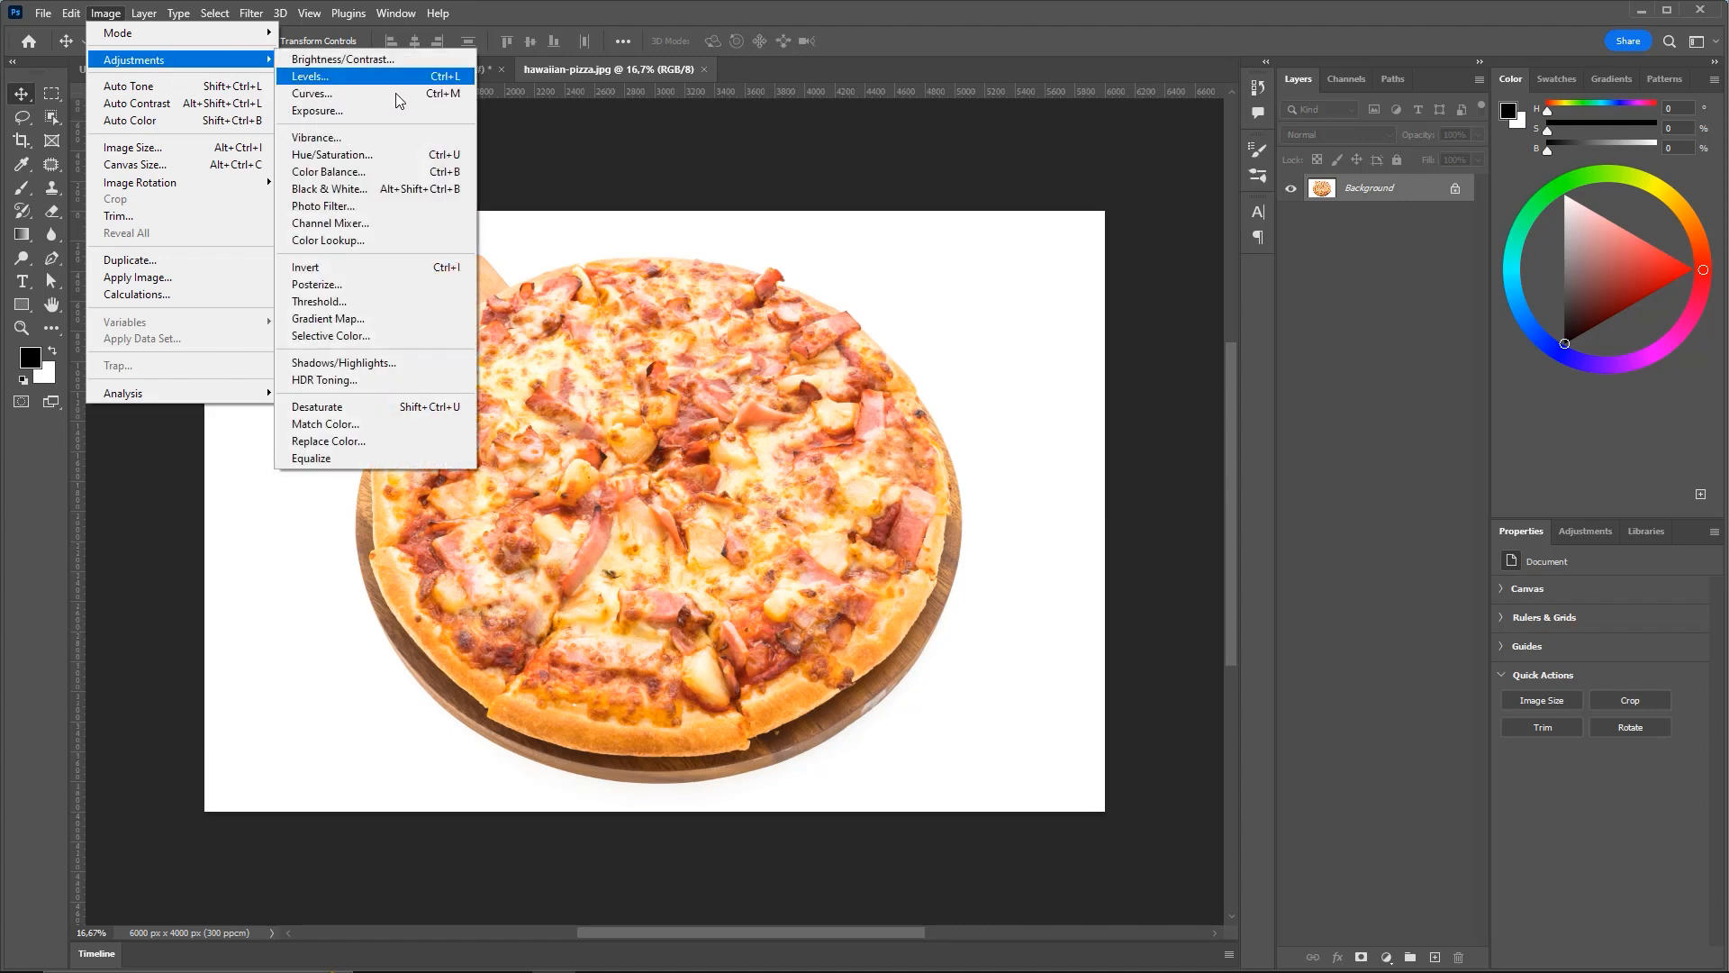
{"action": "left_click", "coordinate": [361, 369]}
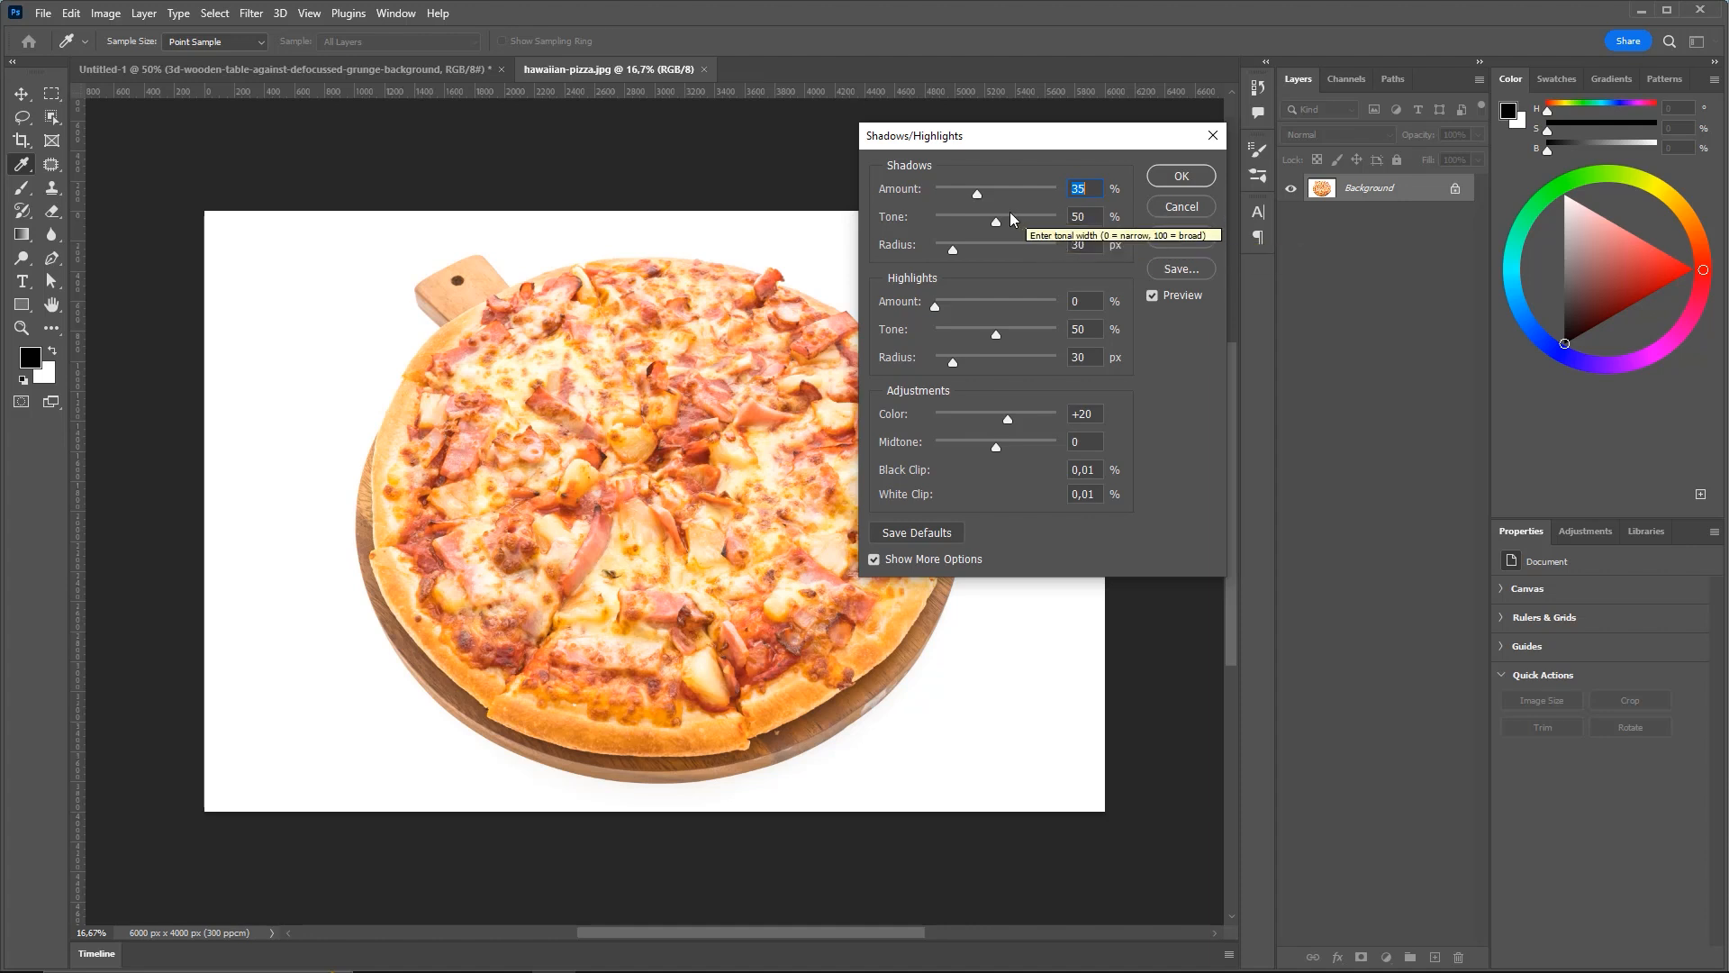
{"action": "mouse_move", "coordinate": [967, 195]}
{"action": "left_mouse_down"}
{"action": "mouse_move", "coordinate": [1007, 198]}
{"action": "mouse_move", "coordinate": [933, 198]}
{"action": "mouse_move", "coordinate": [1014, 198]}
{"action": "mouse_move", "coordinate": [937, 198]}
{"action": "left_mouse_up"}
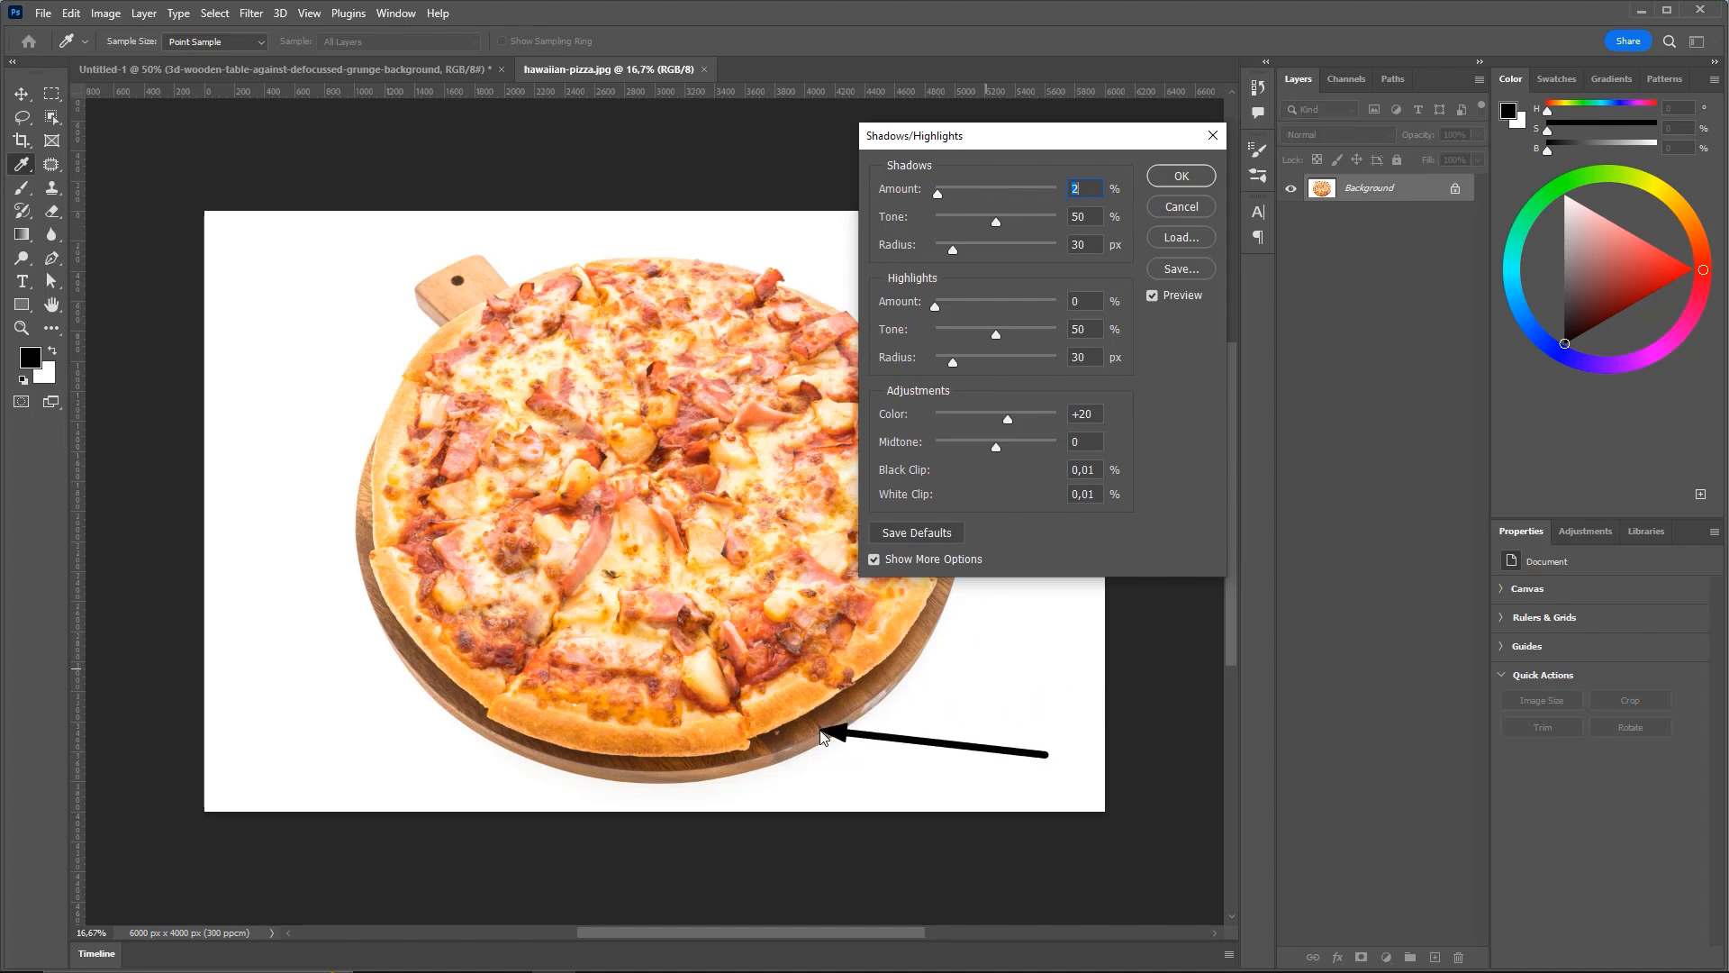
{"action": "mouse_move", "coordinate": [954, 191]}
{"action": "left_mouse_down"}
{"action": "mouse_move", "coordinate": [1048, 192]}
{"action": "mouse_move", "coordinate": [883, 197]}
{"action": "left_mouse_up"}
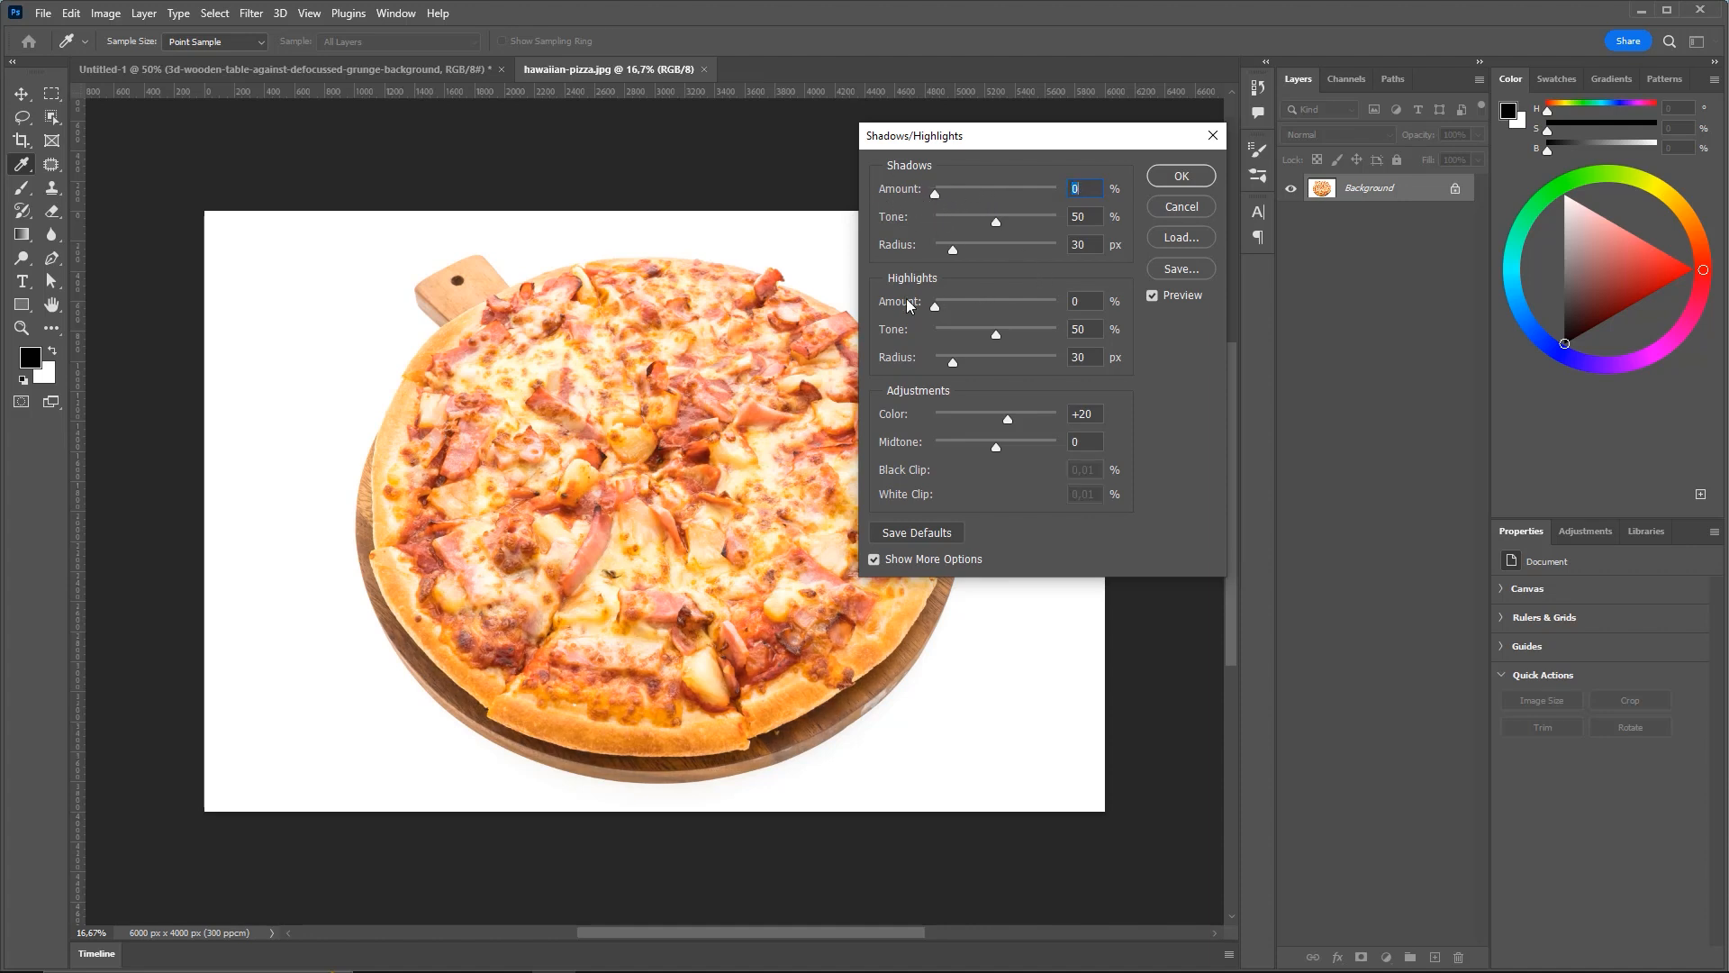
Lower the pizza's Highlights Amount to 20% and Tone to 48%, comparing with Preview
{"action": "left_click_drag", "start_coordinate": [935, 306], "coordinate": [947, 305]}
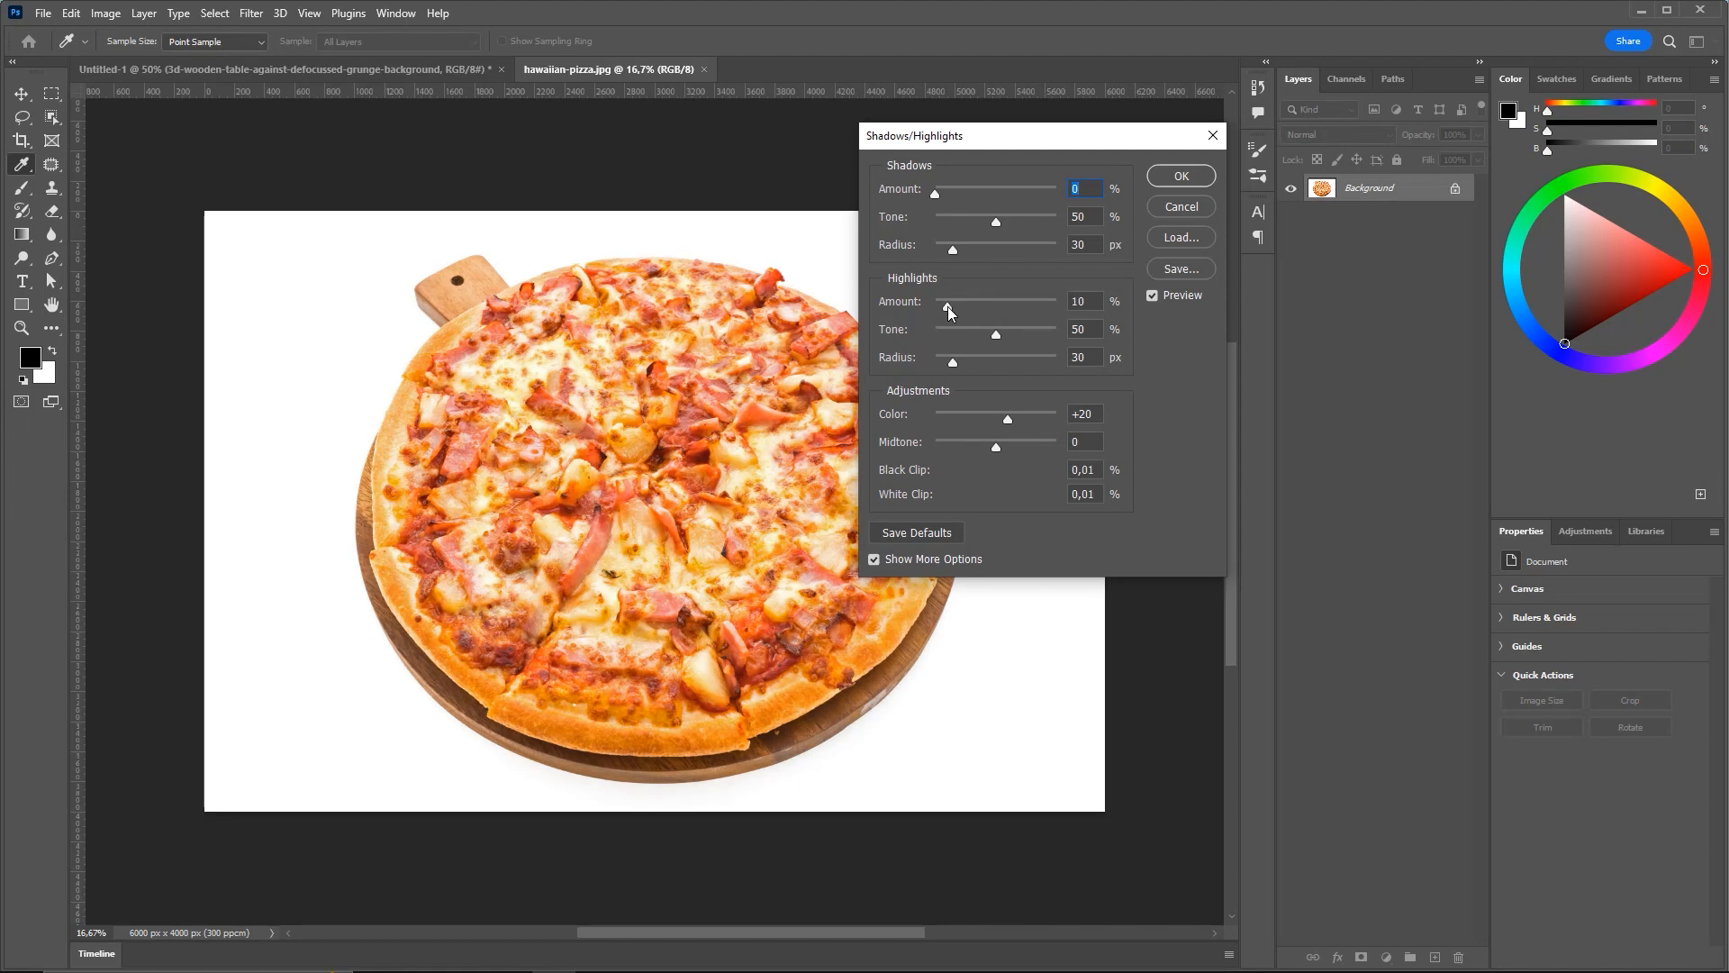
{"action": "left_click_drag", "start_coordinate": [952, 308], "coordinate": [994, 338]}
{"action": "left_click", "coordinate": [1155, 294]}
{"action": "left_click", "coordinate": [1155, 295]}
{"action": "left_click", "coordinate": [1160, 299]}
{"action": "left_click", "coordinate": [1161, 301]}
{"action": "left_click", "coordinate": [1158, 301]}
{"action": "left_click", "coordinate": [1170, 297]}
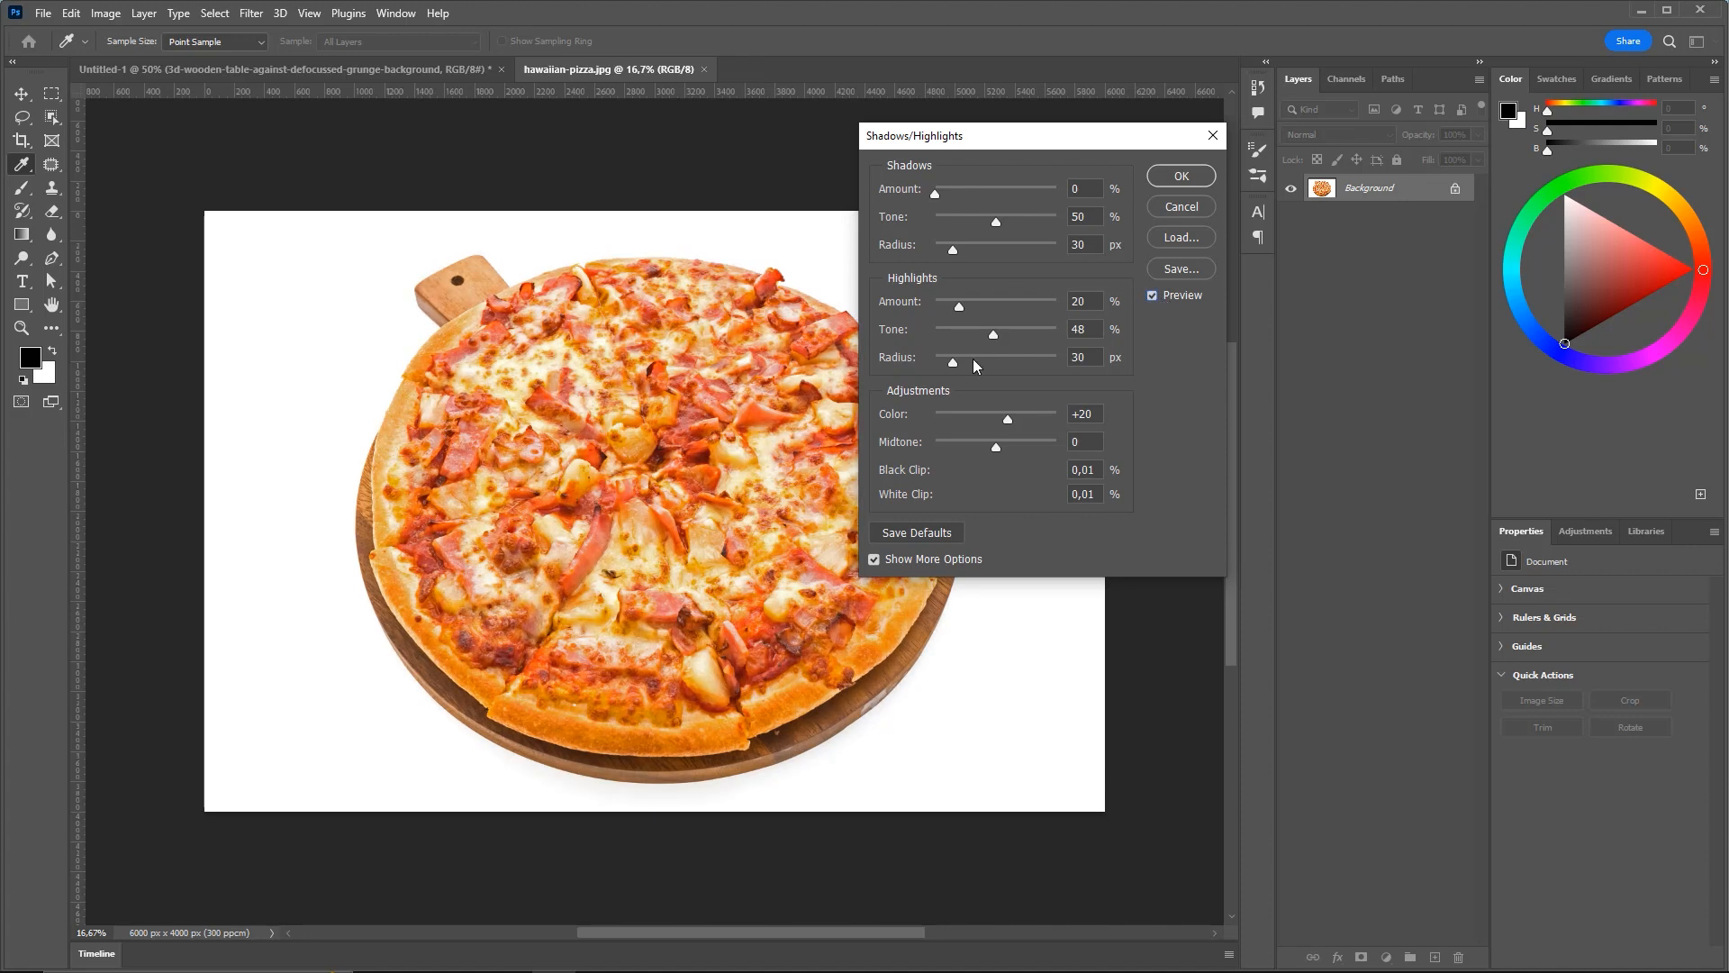
Set the highlights Radius to 102 px and Color to +24
{"action": "mouse_move", "coordinate": [1003, 361]}
{"action": "left_mouse_down"}
{"action": "mouse_move", "coordinate": [969, 364]}
{"action": "mouse_move", "coordinate": [1029, 363]}
{"action": "mouse_move", "coordinate": [922, 366]}
{"action": "mouse_move", "coordinate": [1012, 363]}
{"action": "mouse_move", "coordinate": [996, 365]}
{"action": "left_mouse_up"}
{"action": "double_click", "coordinate": [1083, 362]}
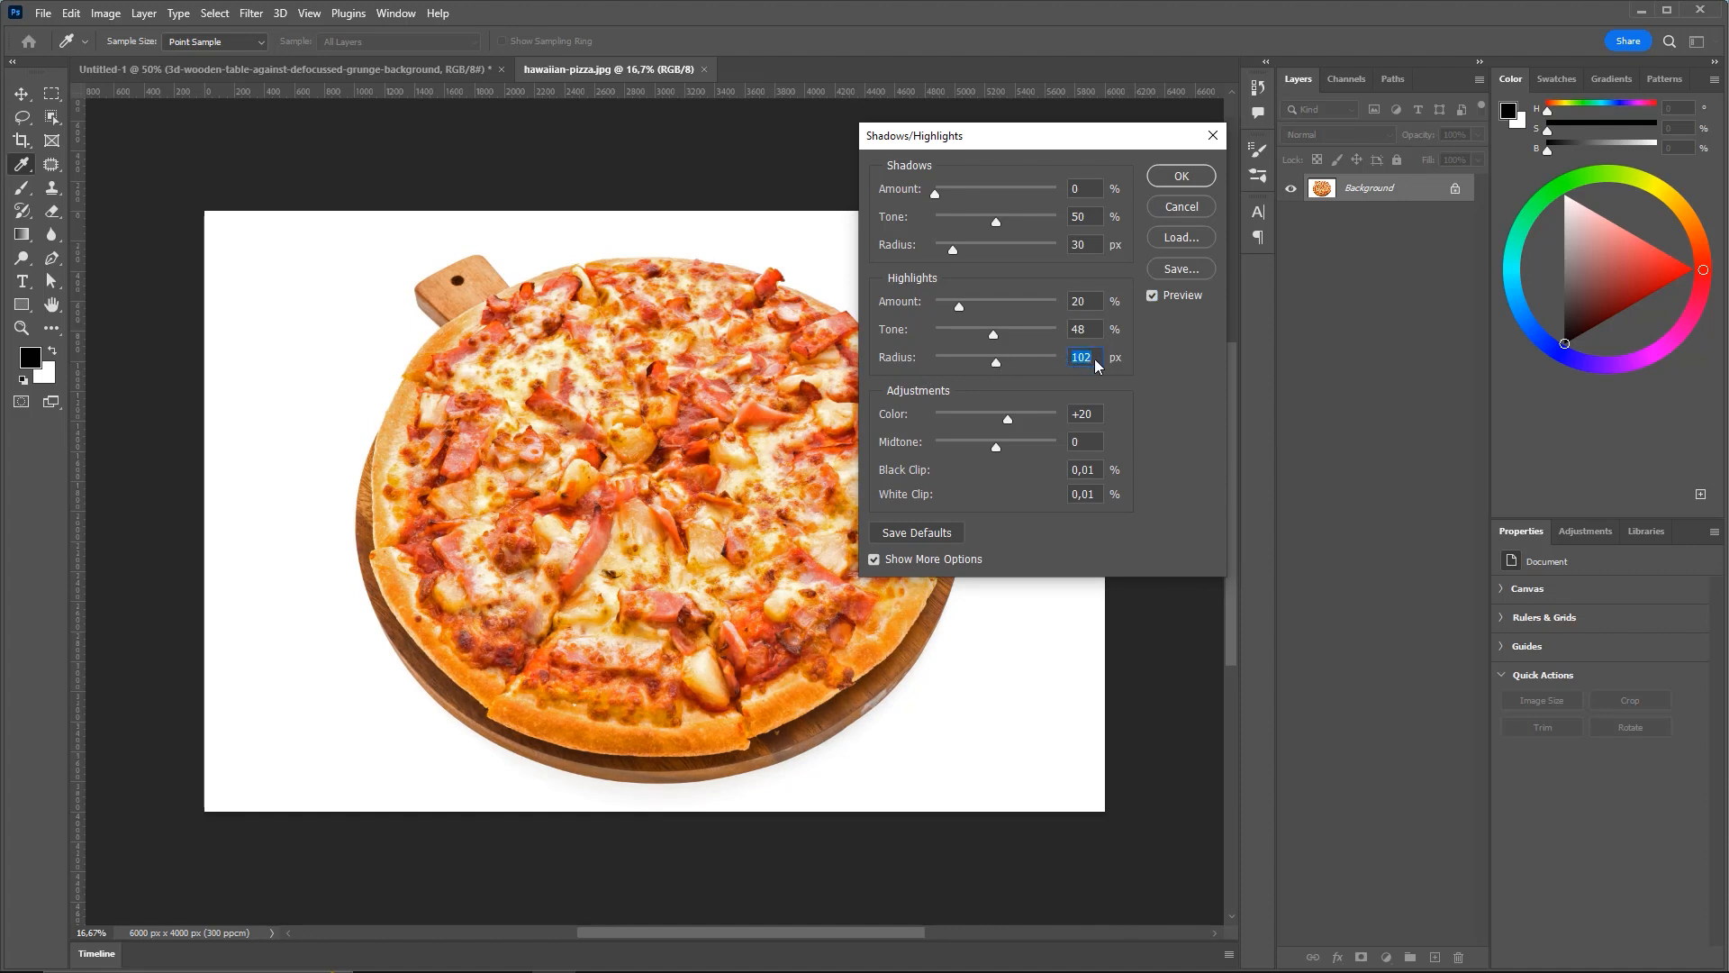
{"action": "left_click_drag", "start_coordinate": [1014, 416], "coordinate": [986, 453]}
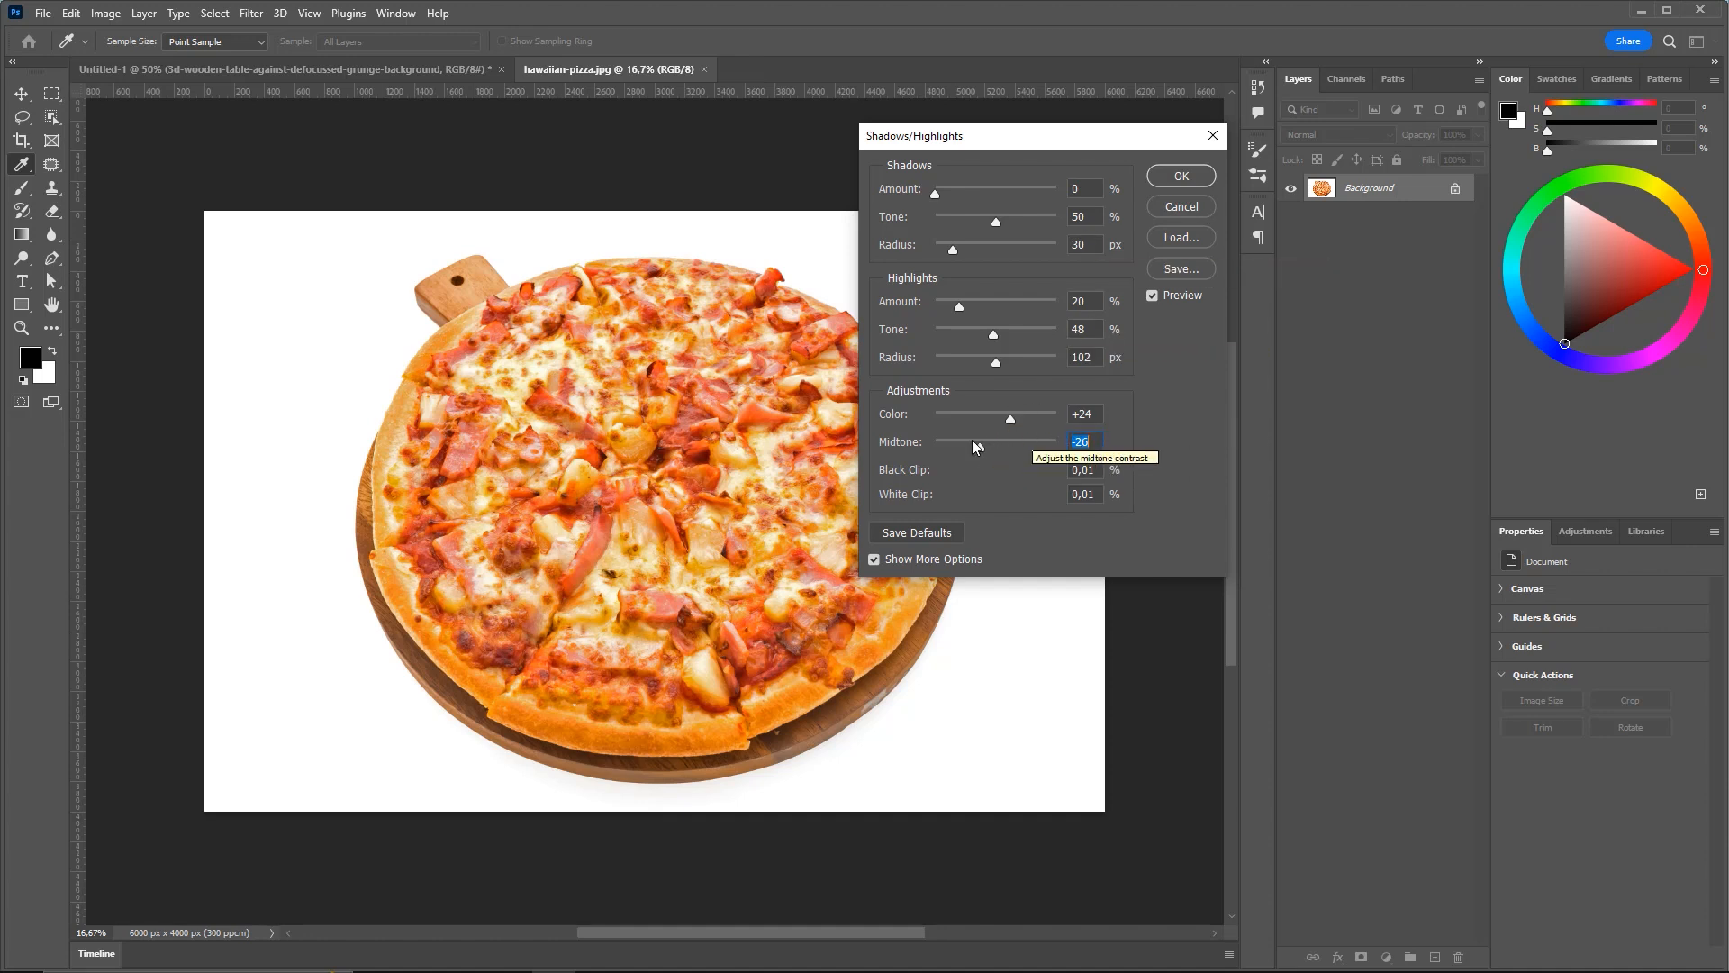
Try the Midtone extremes, settle it at +1, compare with Preview, and apply the adjustment
{"action": "left_click_drag", "start_coordinate": [978, 446], "coordinate": [904, 452]}
{"action": "left_click", "coordinate": [1164, 300]}
{"action": "left_click", "coordinate": [1164, 300]}
{"action": "left_click_drag", "start_coordinate": [937, 448], "coordinate": [1009, 447]}
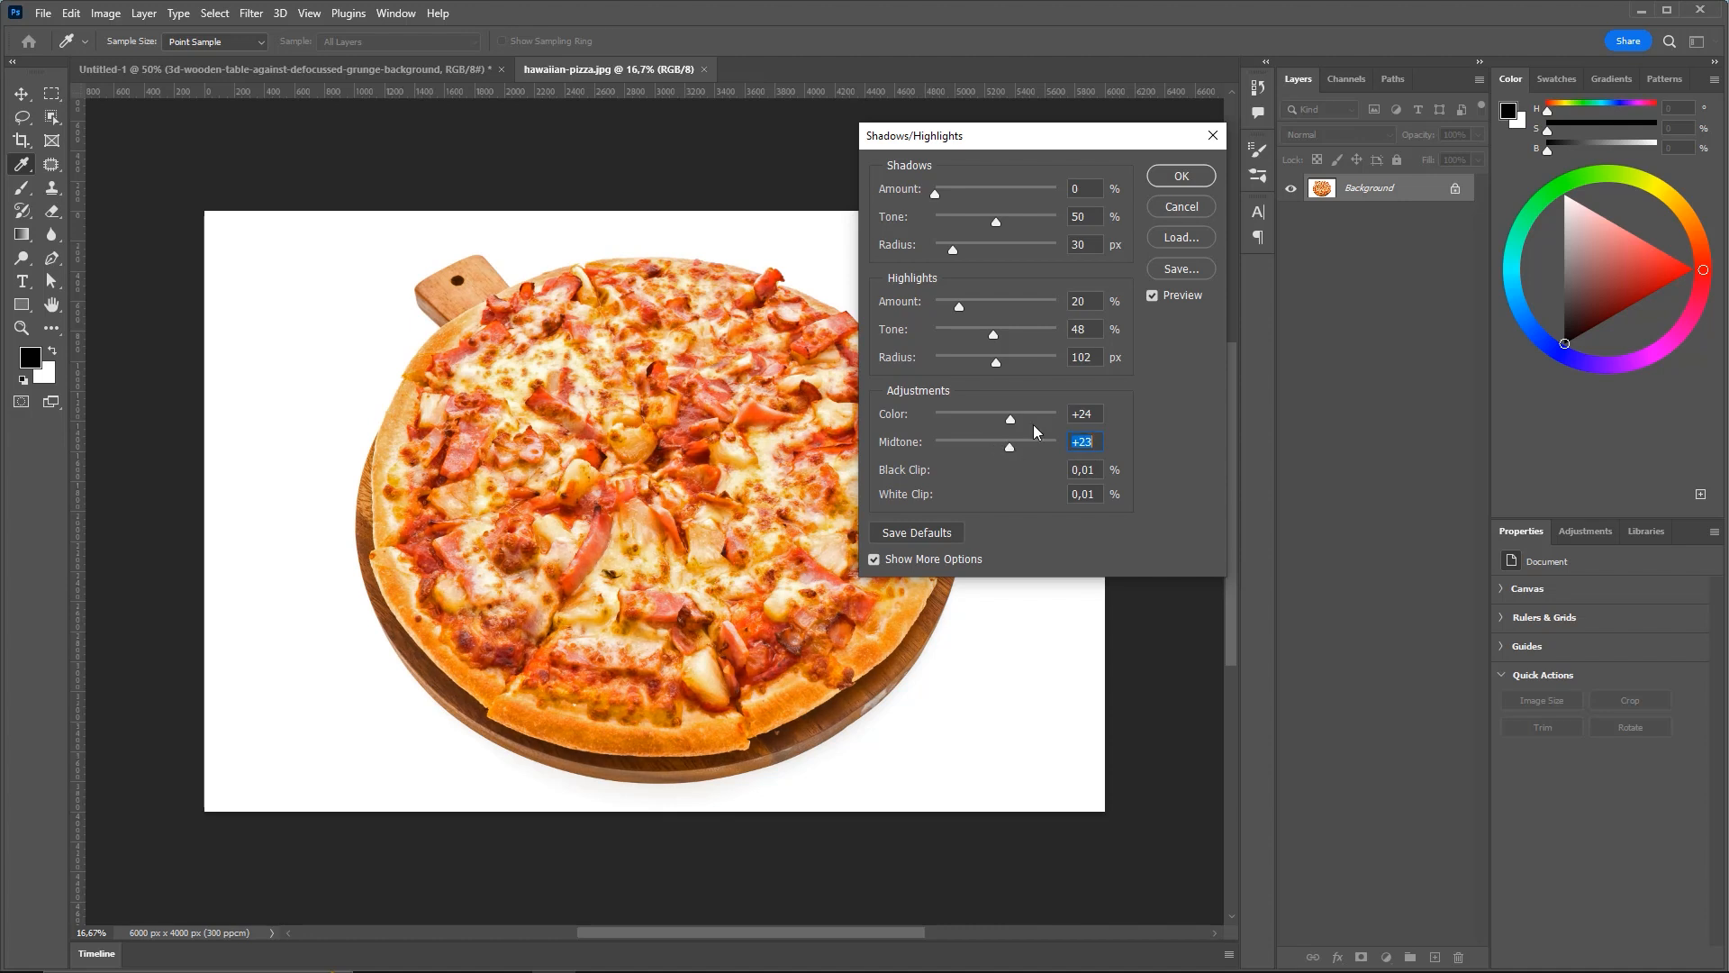
{"action": "left_click_drag", "start_coordinate": [1010, 448], "coordinate": [997, 450]}
{"action": "left_click", "coordinate": [1162, 296]}
{"action": "left_click", "coordinate": [1168, 296]}
{"action": "left_click", "coordinate": [1165, 298]}
{"action": "left_click", "coordinate": [1161, 297]}
{"action": "left_click", "coordinate": [1159, 295]}
{"action": "left_click", "coordinate": [1159, 296]}
{"action": "left_click", "coordinate": [1170, 178]}
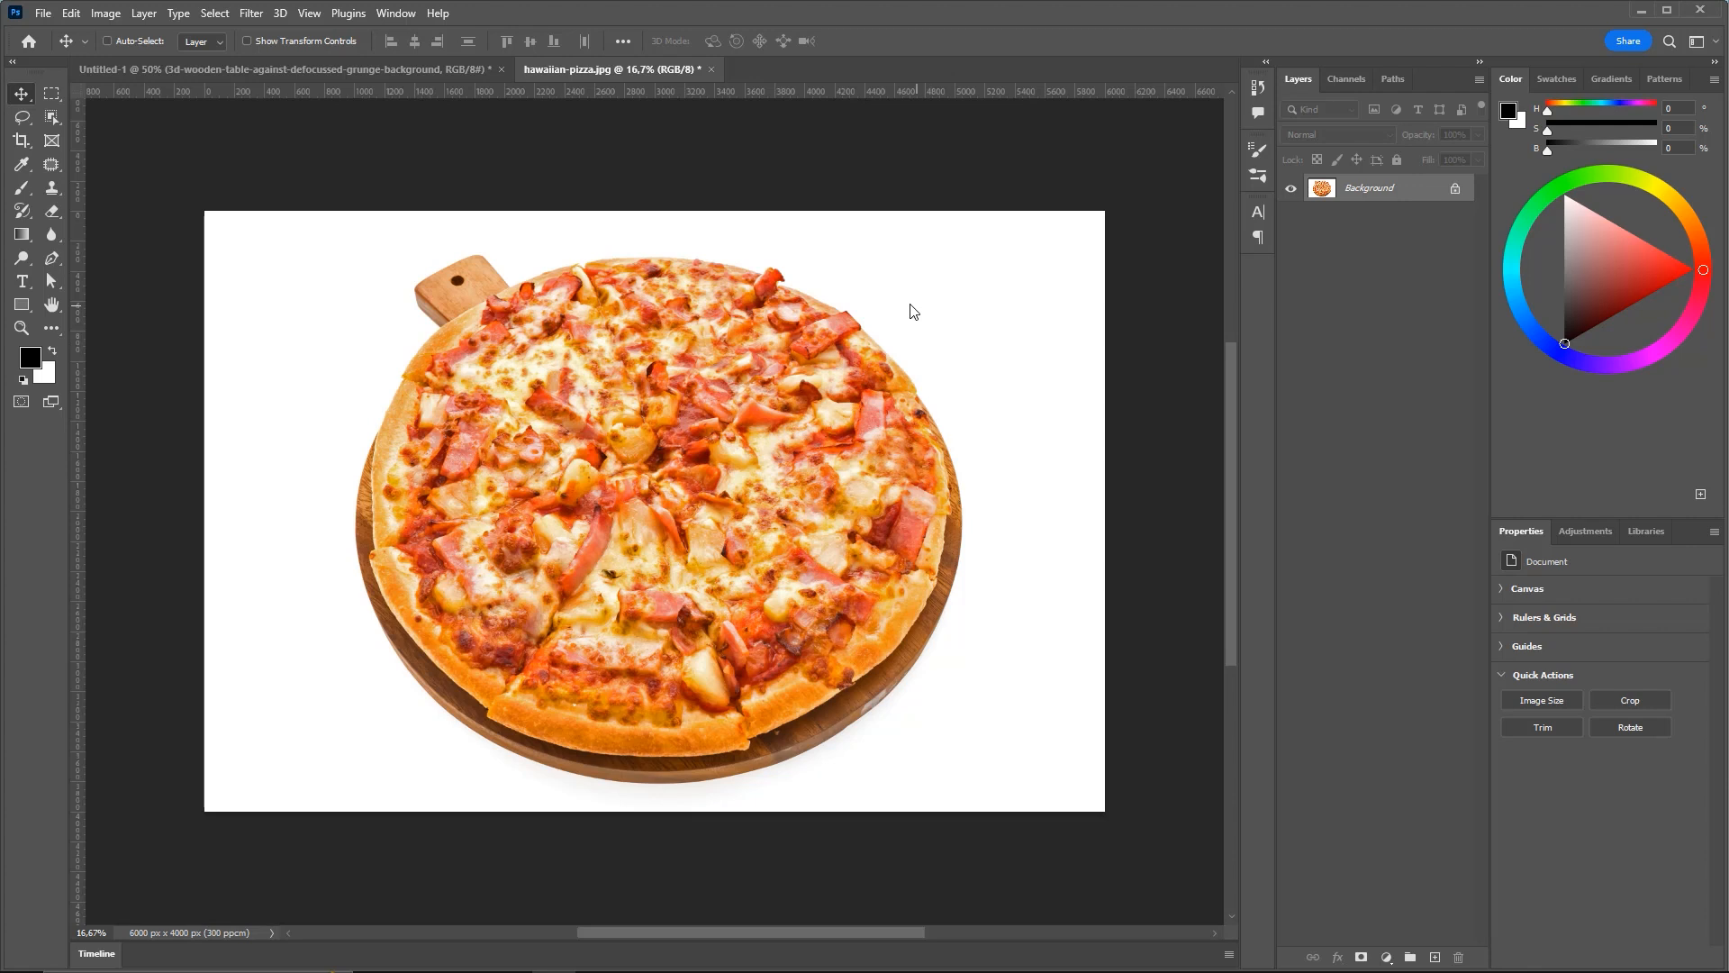
Zoom in on the pizza, pick the Object Selection Tool and show its Quick Selection/Magic Wand flyout
{"action": "key", "text": "ctrl+2"}
{"action": "left_click_drag", "start_coordinate": [420, 290], "coordinate": [63, 124]}
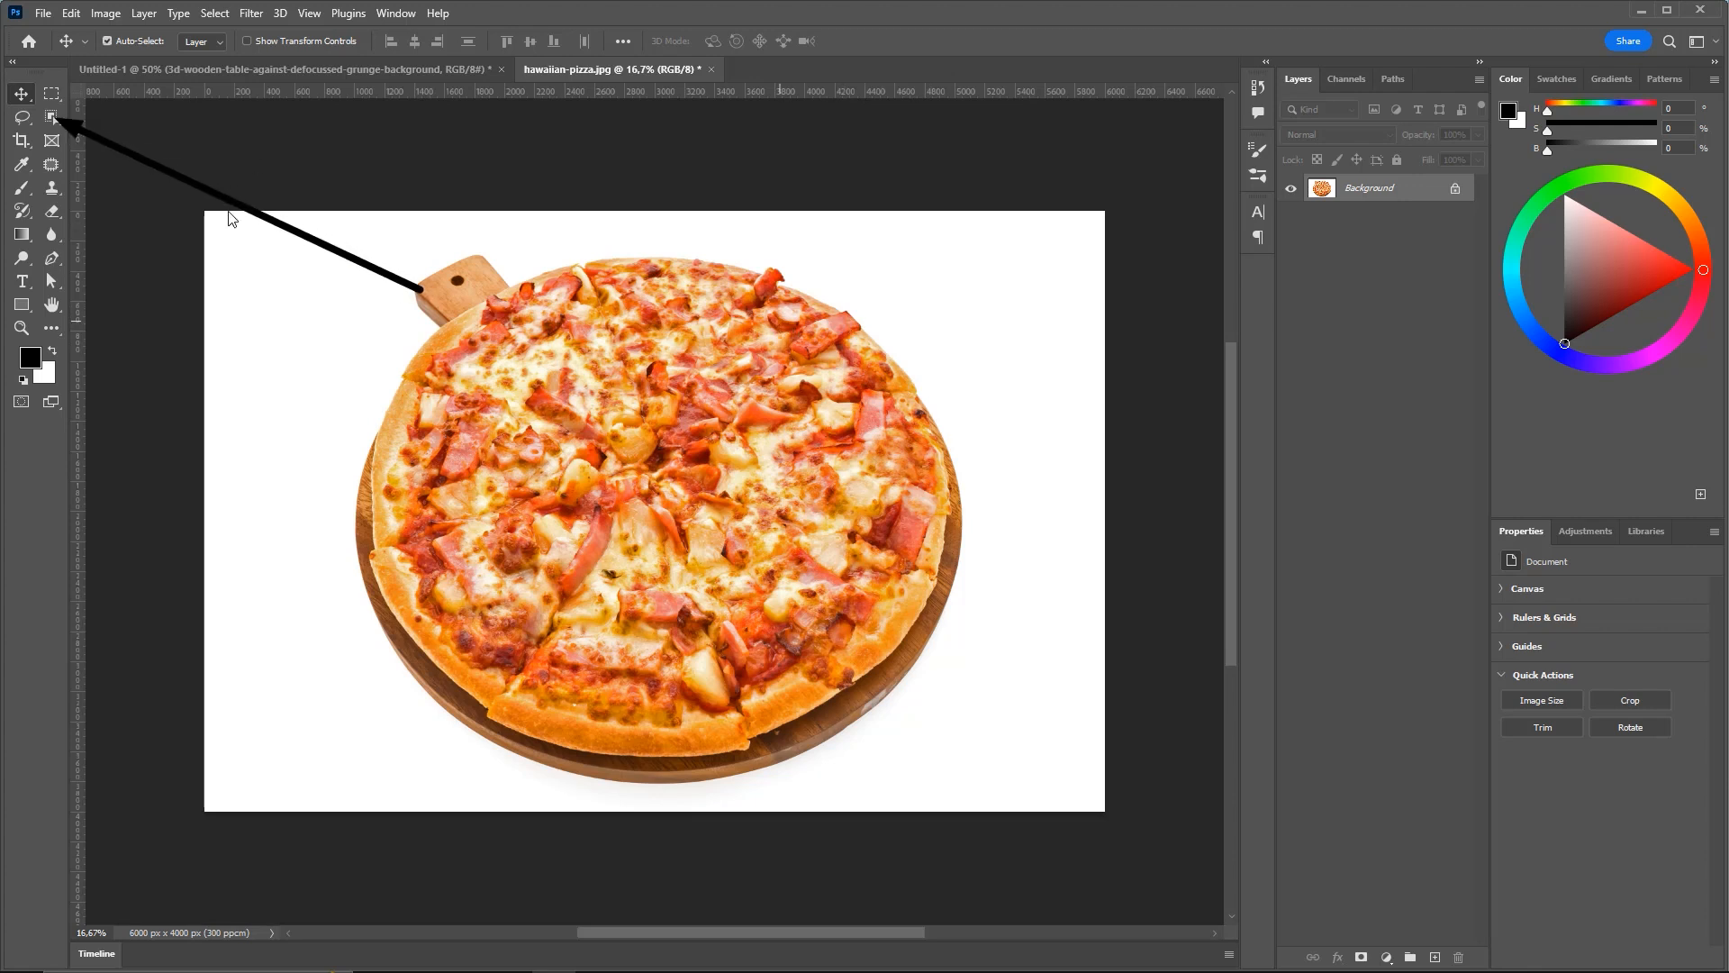
{"action": "left_click_drag", "start_coordinate": [536, 169], "coordinate": [57, 118]}
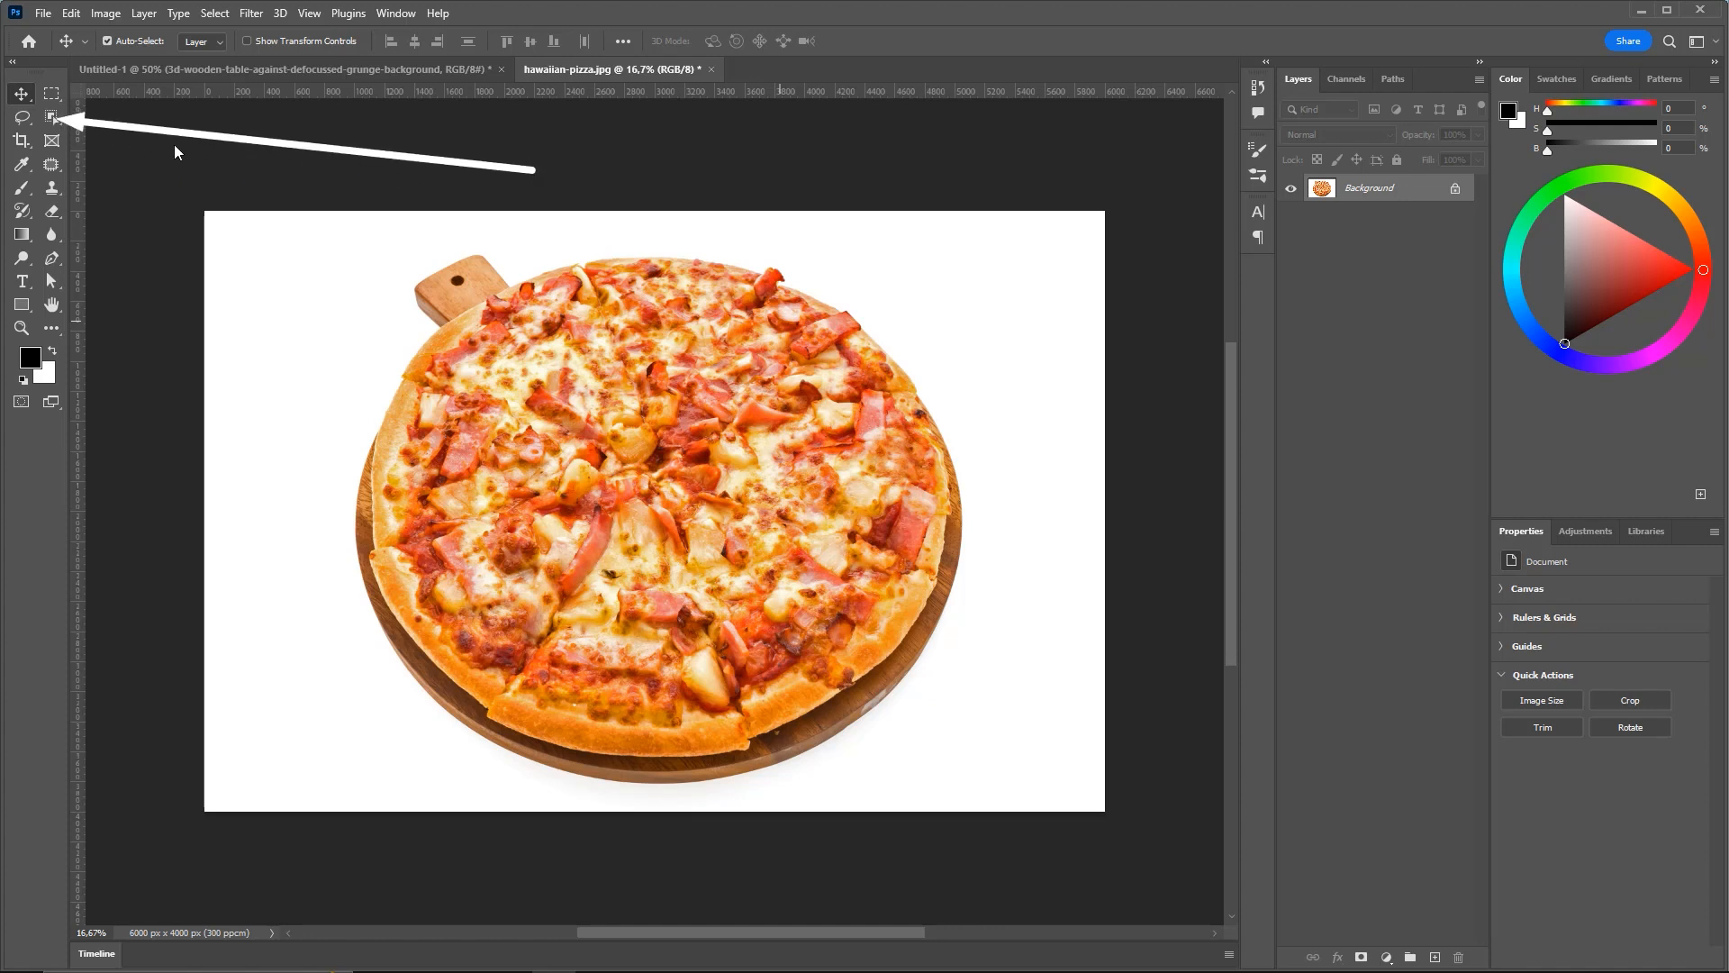
{"action": "left_click", "coordinate": [51, 117]}
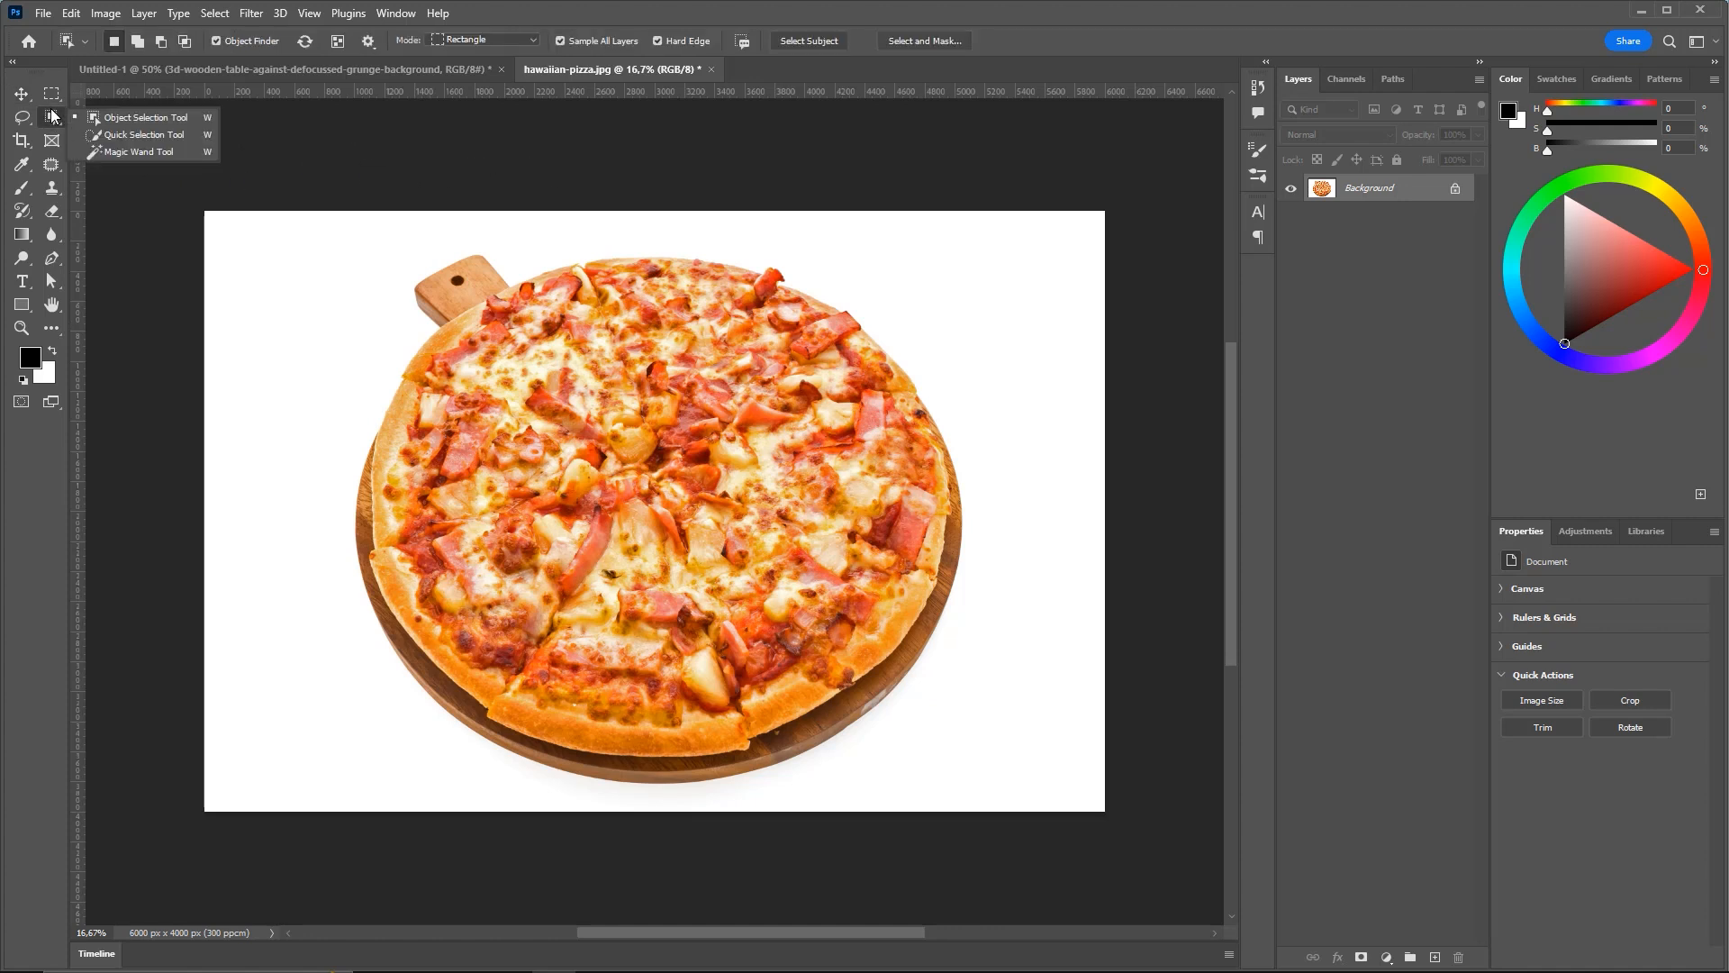
{"action": "left_click", "coordinate": [133, 120]}
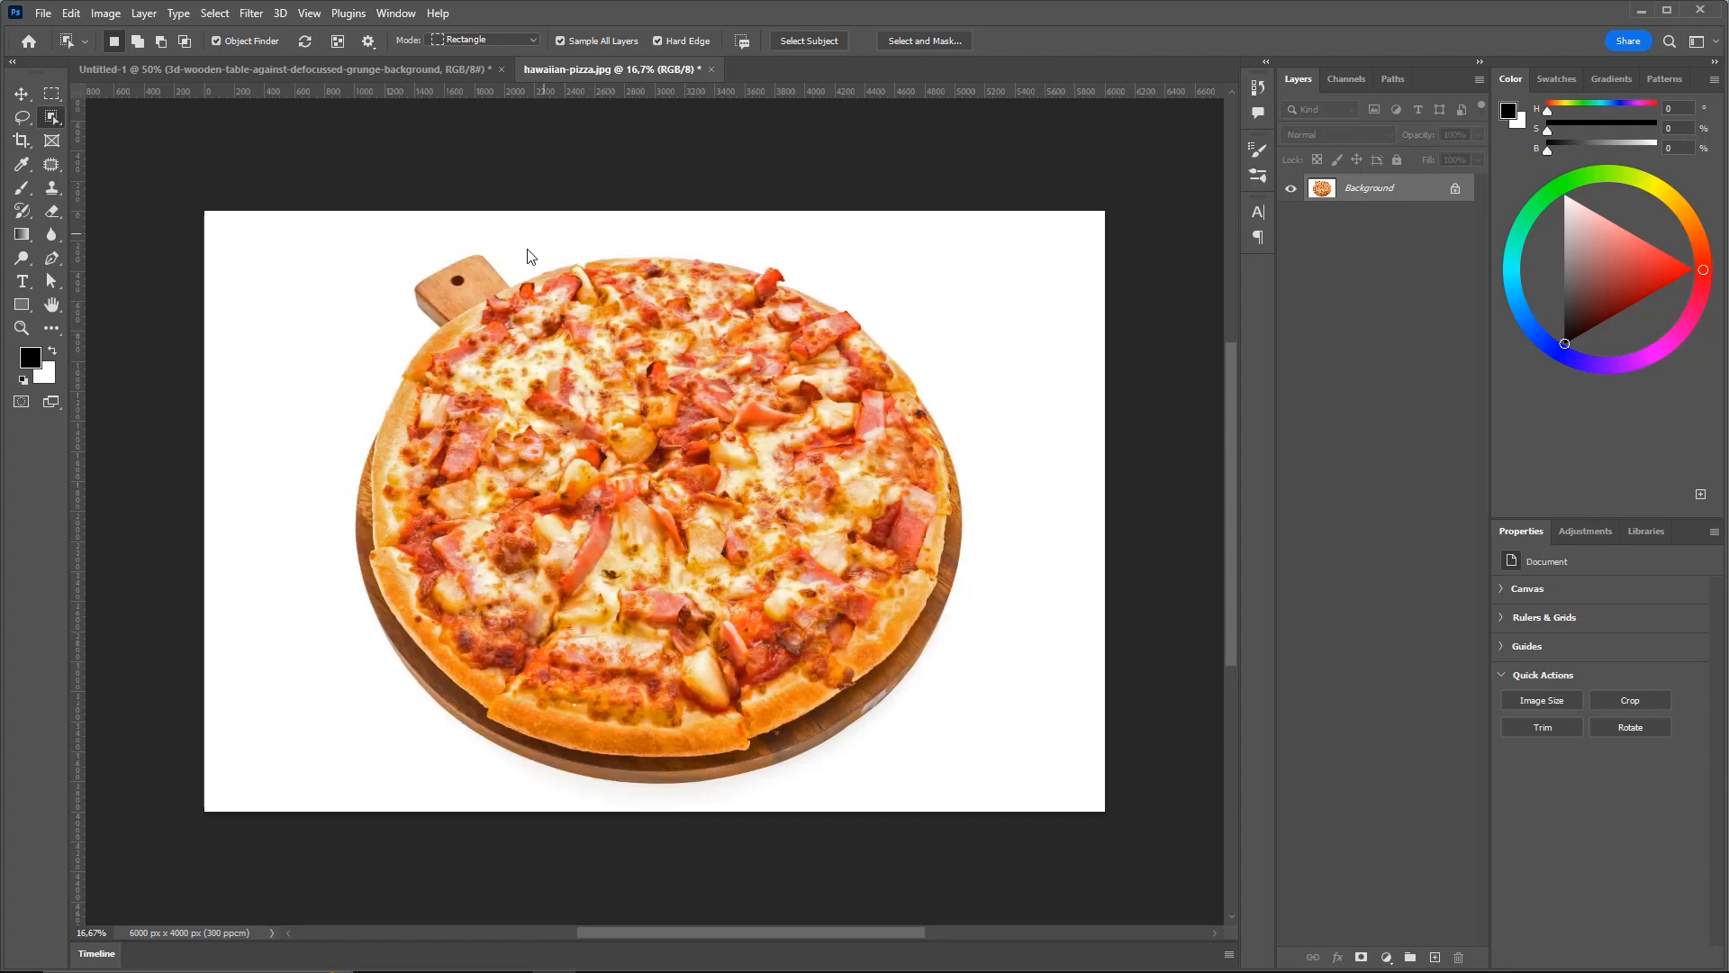
{"action": "right_click", "coordinate": [54, 116]}
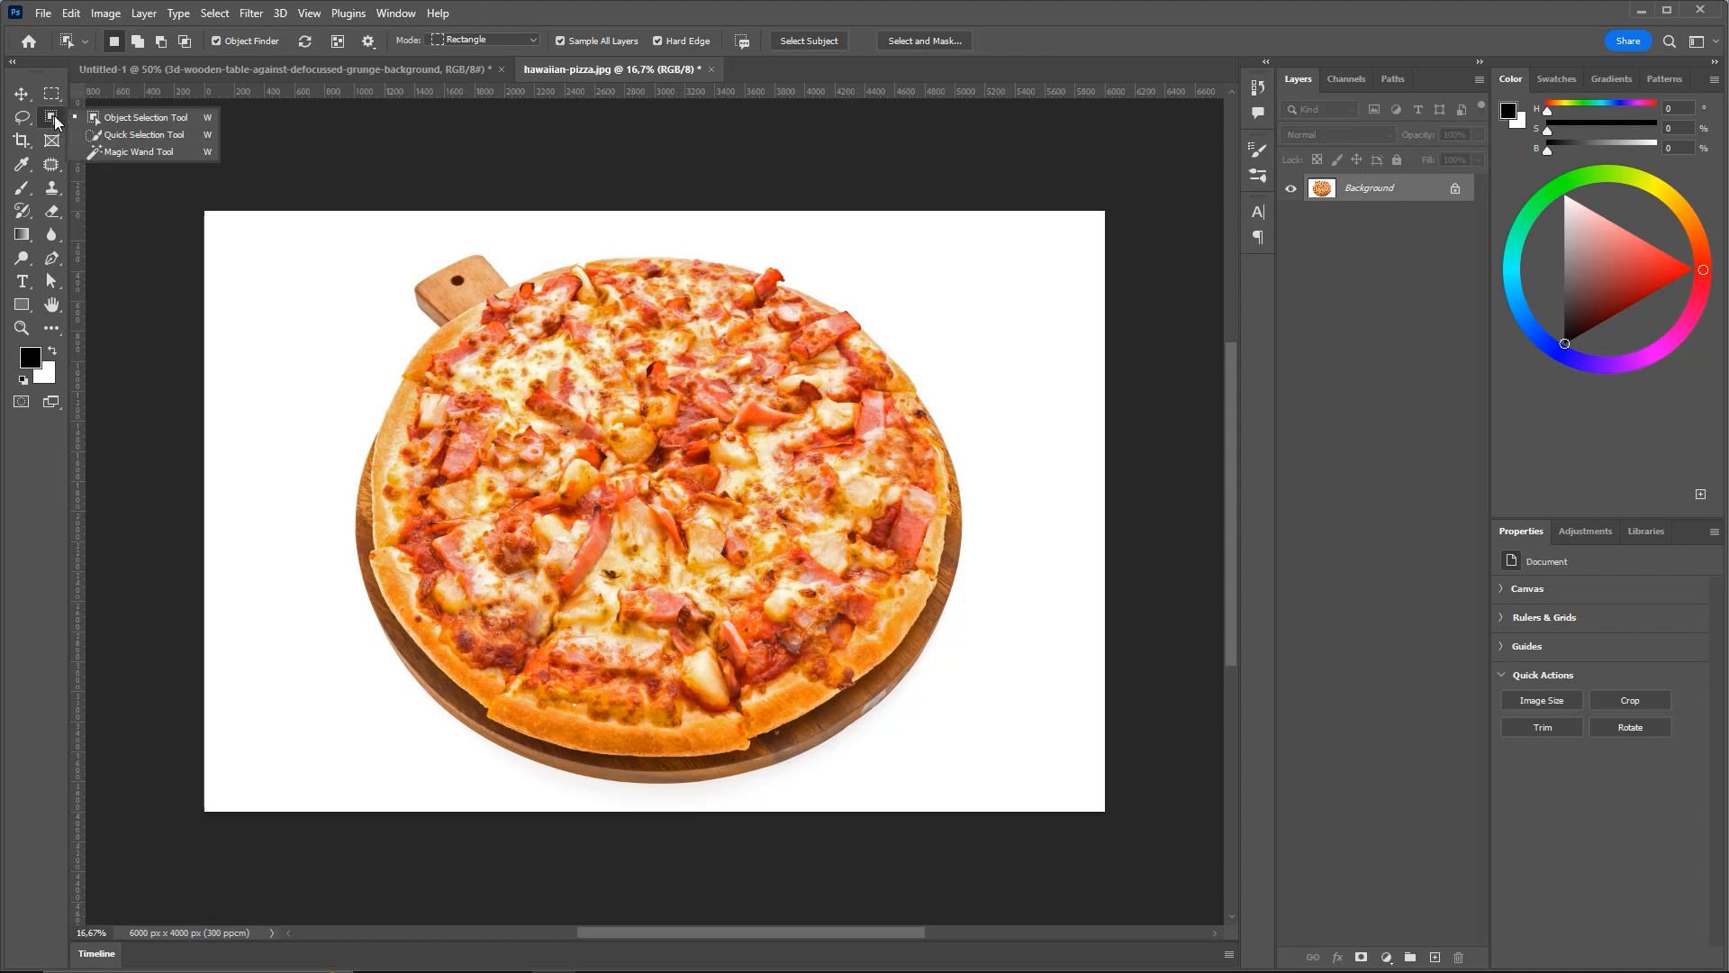
Paint the white background around the pizza with Quick Selection, restarting once, and preview it as a Quick Mask
{"action": "left_click", "coordinate": [135, 135]}
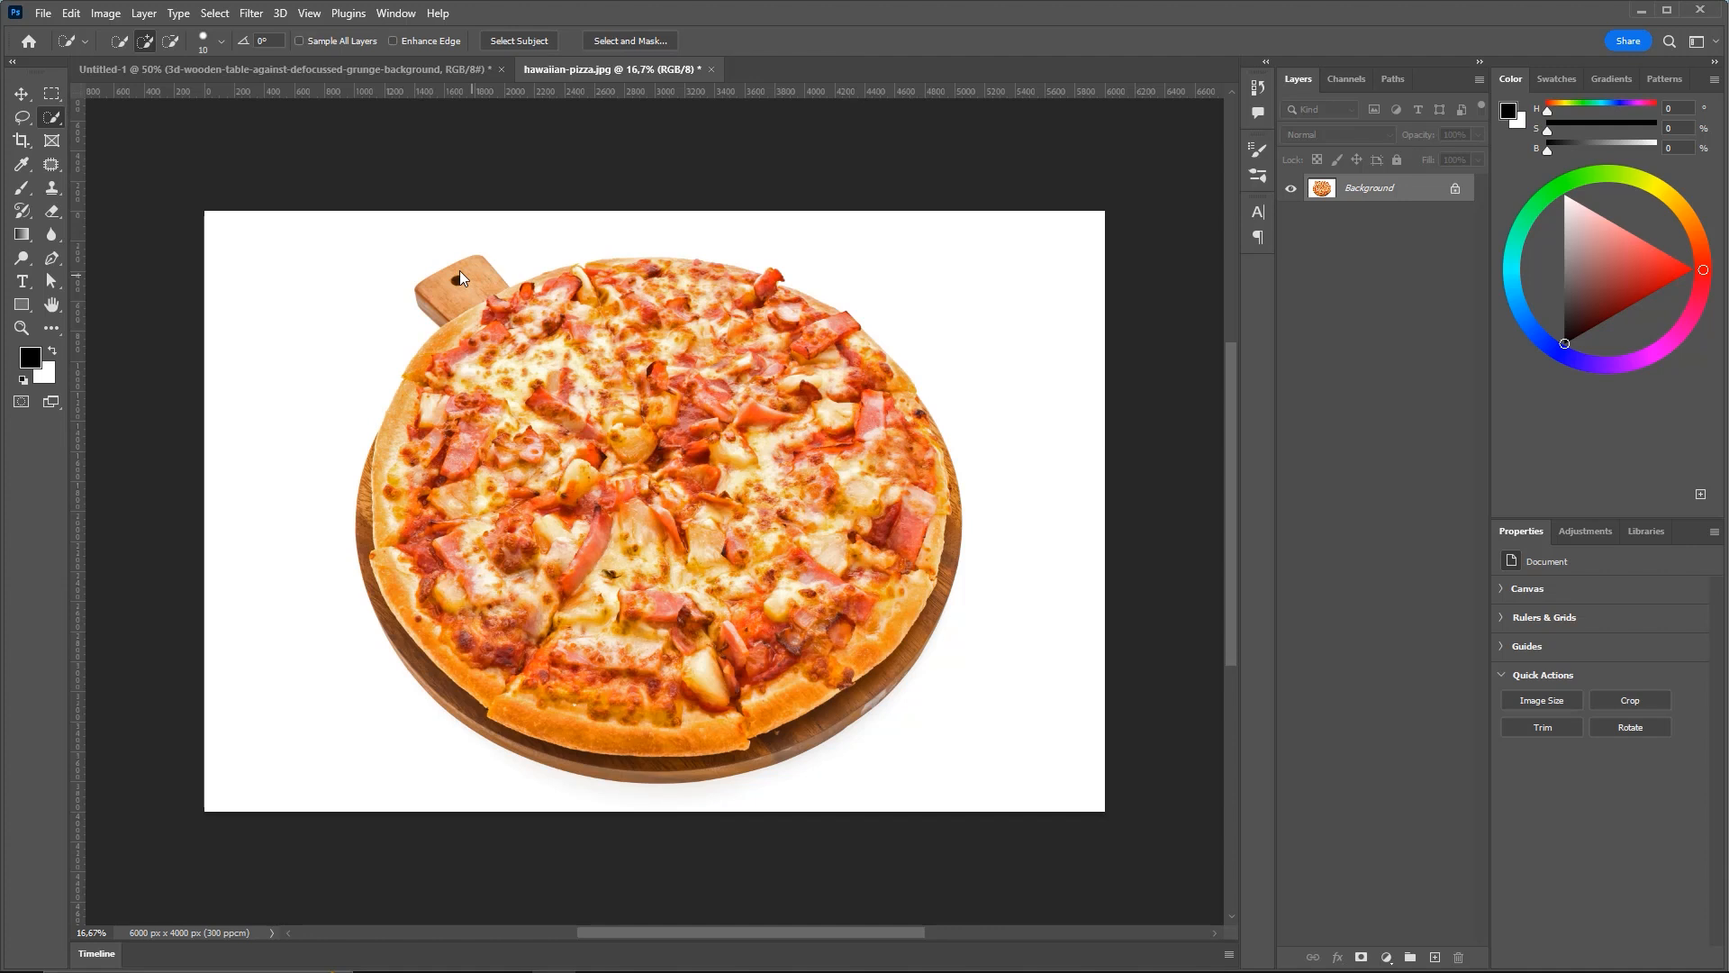
{"action": "mouse_move", "coordinate": [431, 391]}
{"action": "left_mouse_down"}
{"action": "mouse_move", "coordinate": [392, 470]}
{"action": "mouse_move", "coordinate": [397, 591]}
{"action": "left_mouse_up"}
{"action": "mouse_move", "coordinate": [601, 716]}
{"action": "left_mouse_down"}
{"action": "mouse_move", "coordinate": [885, 475]}
{"action": "mouse_move", "coordinate": [514, 360]}
{"action": "mouse_move", "coordinate": [791, 401]}
{"action": "mouse_move", "coordinate": [505, 353]}
{"action": "left_mouse_up"}
{"action": "key", "text": "ctrl+d"}
{"action": "mouse_move", "coordinate": [322, 261]}
{"action": "left_mouse_down"}
{"action": "mouse_move", "coordinate": [284, 364]}
{"action": "mouse_move", "coordinate": [275, 531]}
{"action": "mouse_move", "coordinate": [292, 646]}
{"action": "mouse_move", "coordinate": [395, 755]}
{"action": "mouse_move", "coordinate": [533, 795]}
{"action": "mouse_move", "coordinate": [738, 798]}
{"action": "mouse_move", "coordinate": [964, 713]}
{"action": "mouse_move", "coordinate": [1028, 574]}
{"action": "mouse_move", "coordinate": [1017, 379]}
{"action": "mouse_move", "coordinate": [919, 272]}
{"action": "mouse_move", "coordinate": [559, 232]}
{"action": "left_mouse_up"}
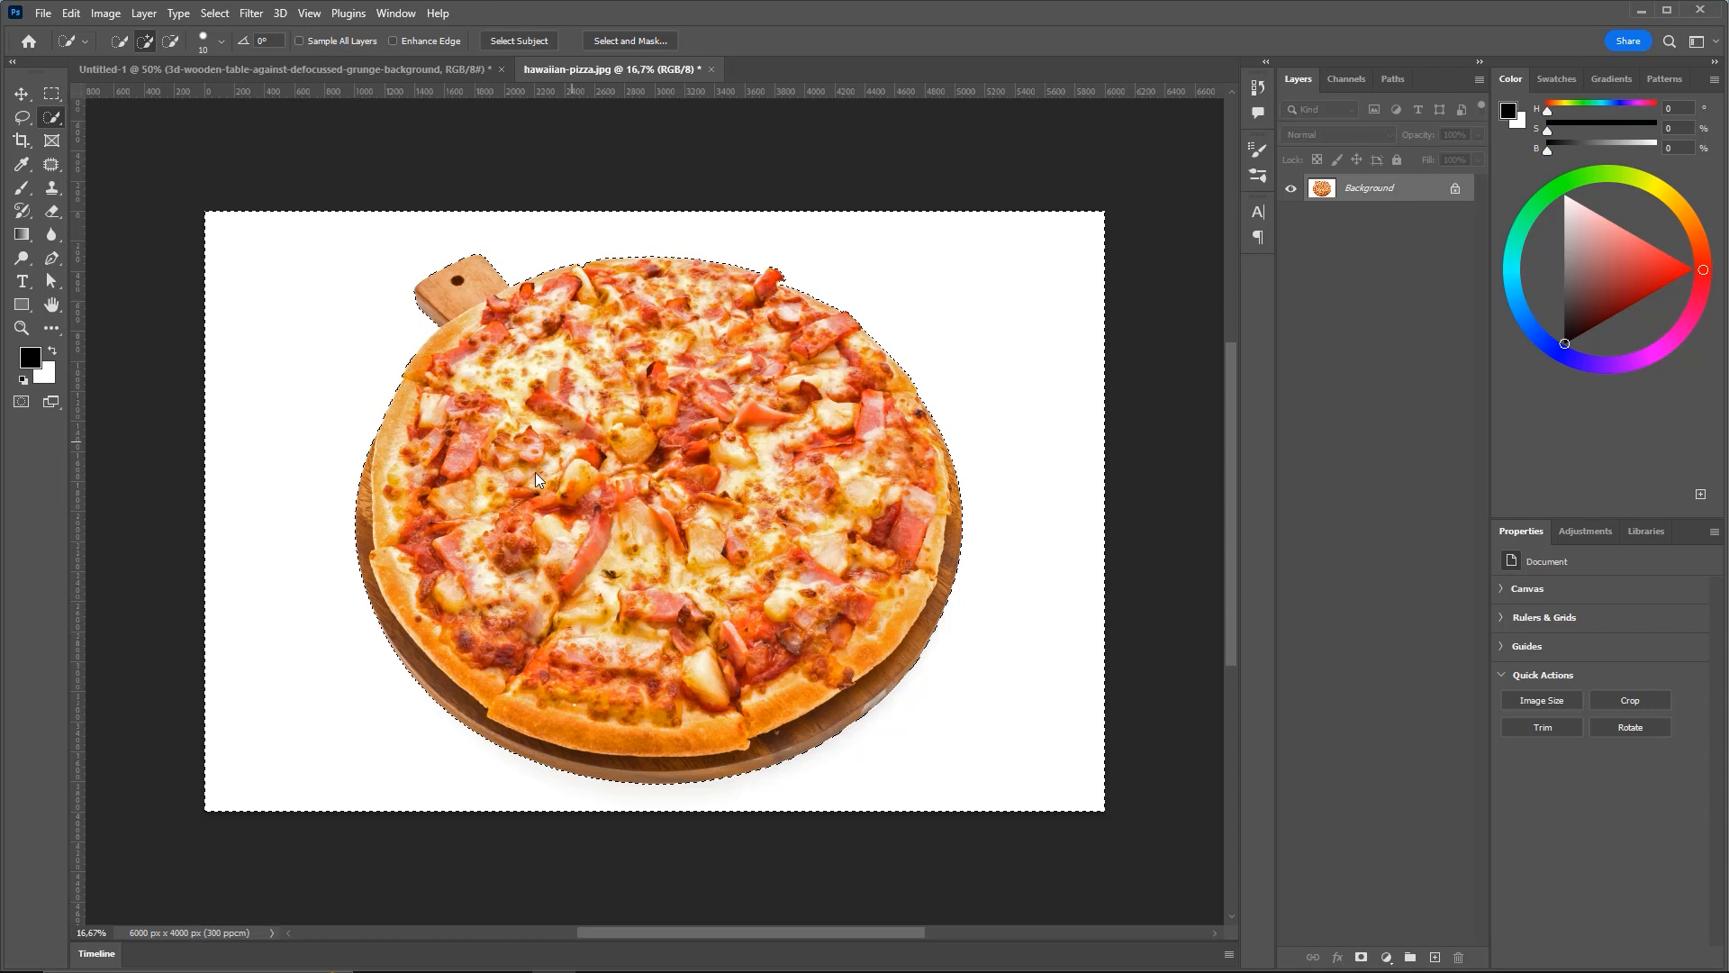
{"action": "left_click", "coordinate": [20, 403]}
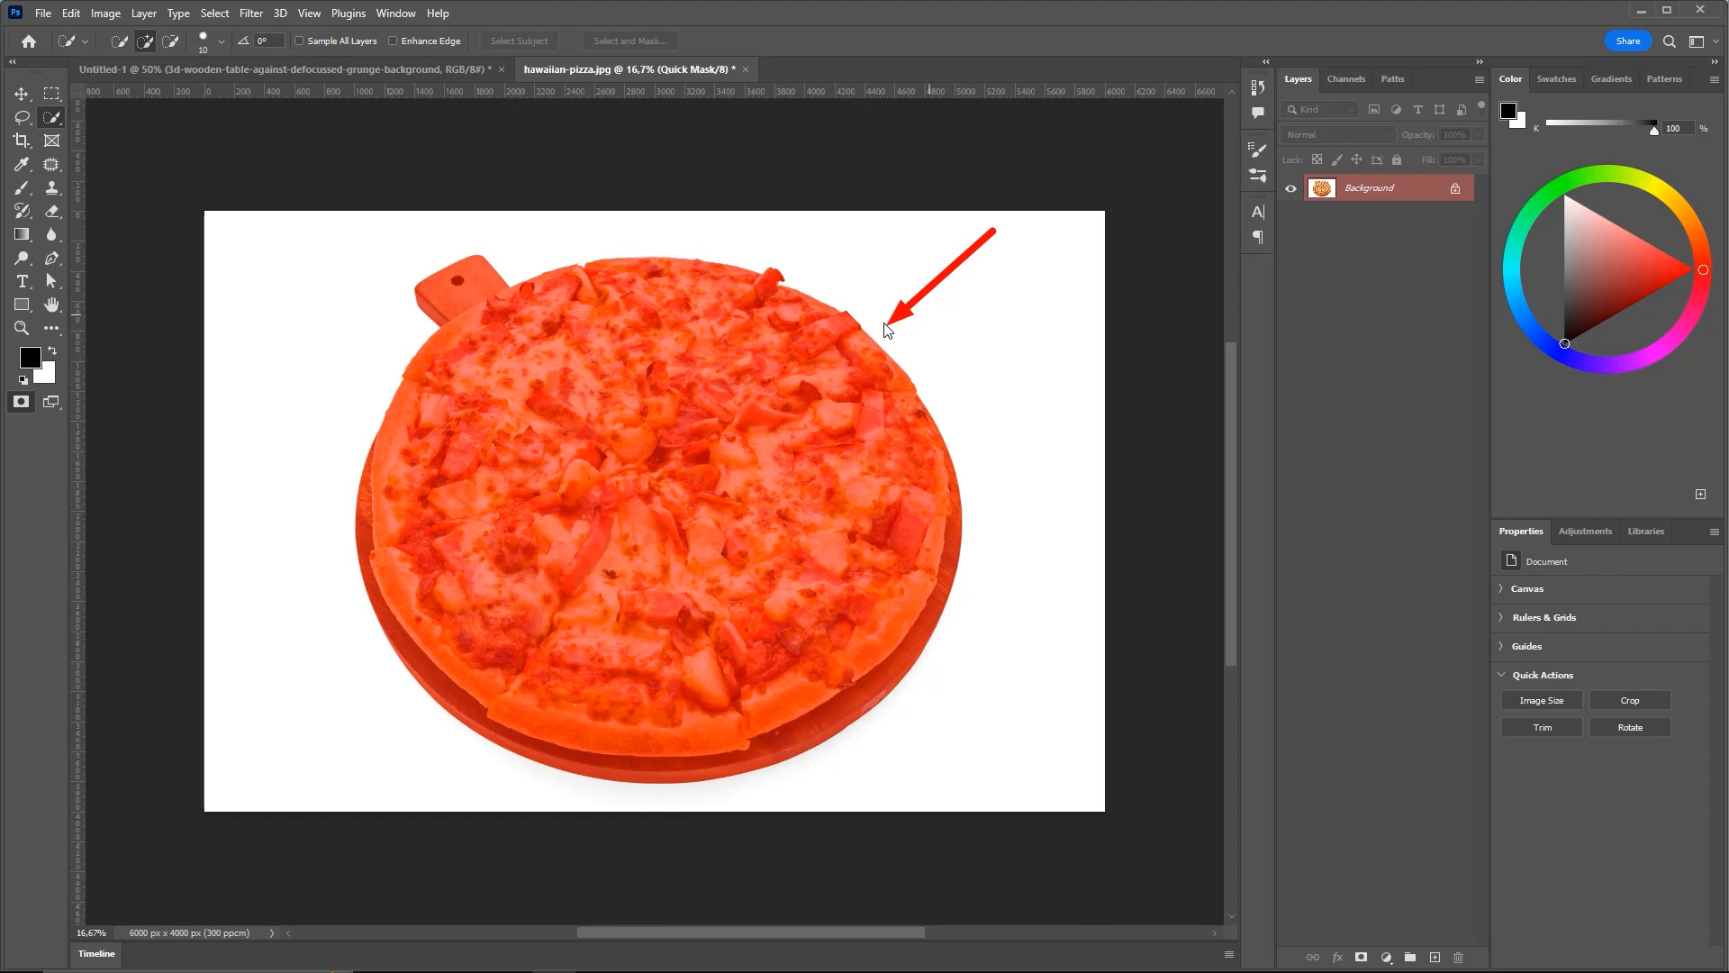
Check the Quick Mask options, then return to the normal selection outline
{"action": "double_click", "coordinate": [21, 402]}
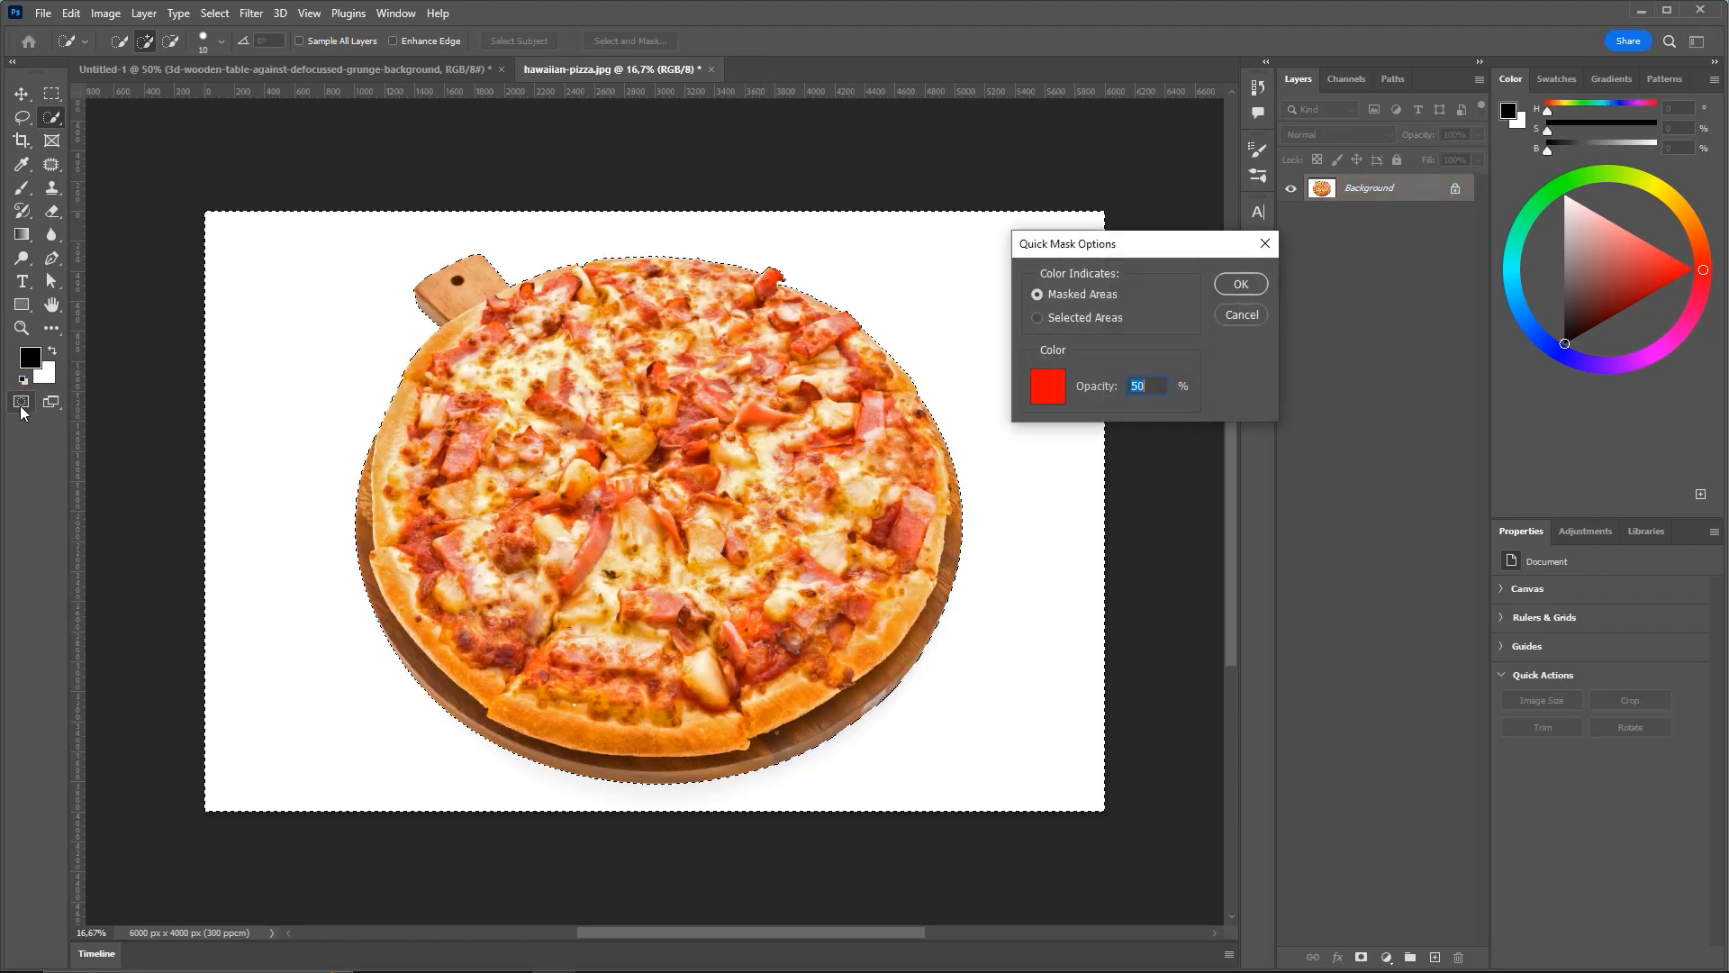
{"action": "key", "text": "Return"}
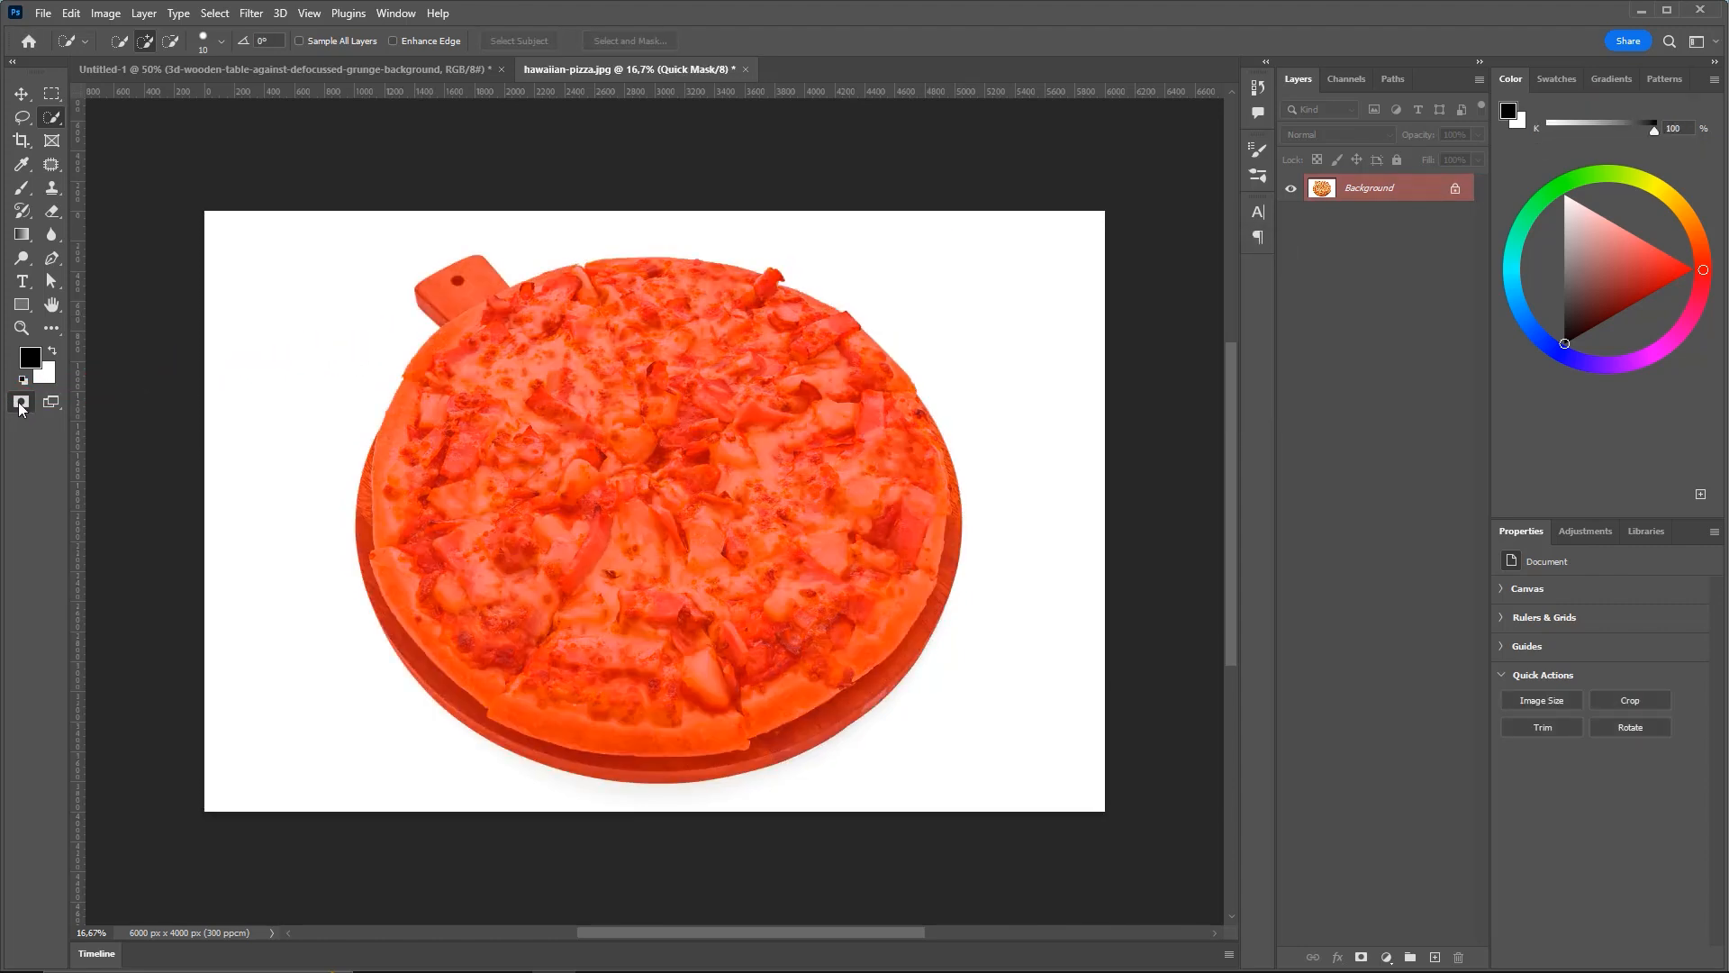
{"action": "left_click", "coordinate": [21, 402]}
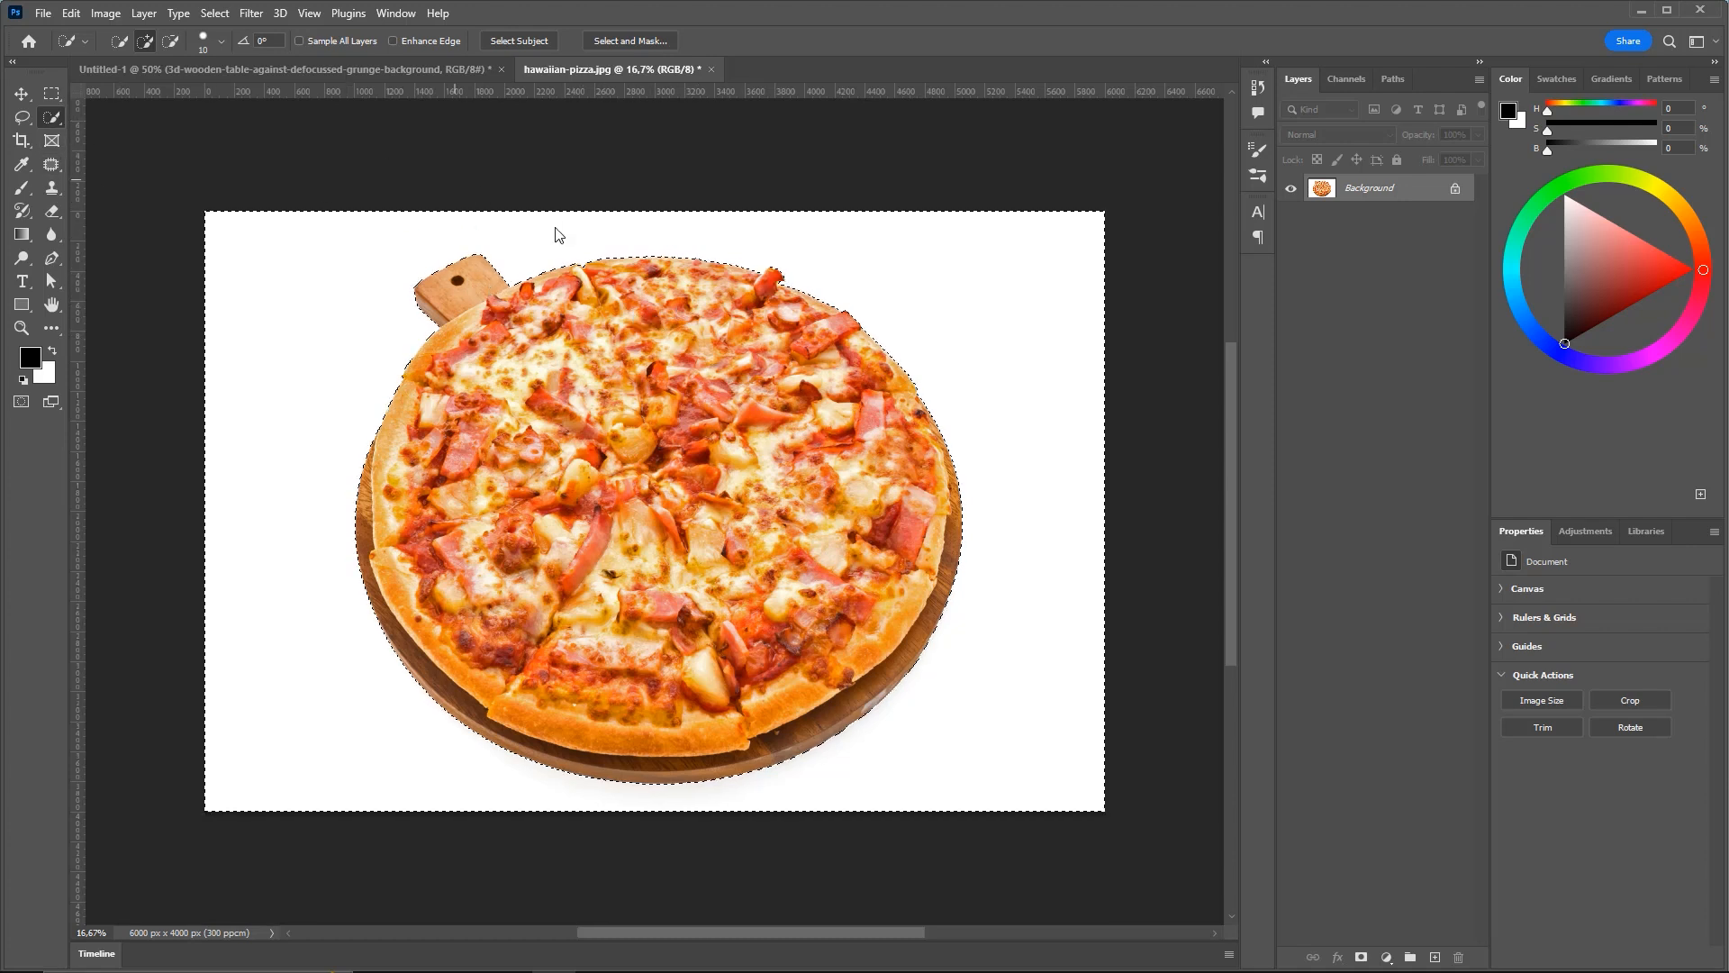
Refine the selection with a stroke across the pizza top, undoing one mistake, and review it in Quick Mask
{"action": "left_click_drag", "start_coordinate": [485, 268], "coordinate": [616, 219]}
{"action": "key", "text": "ctrl+z"}
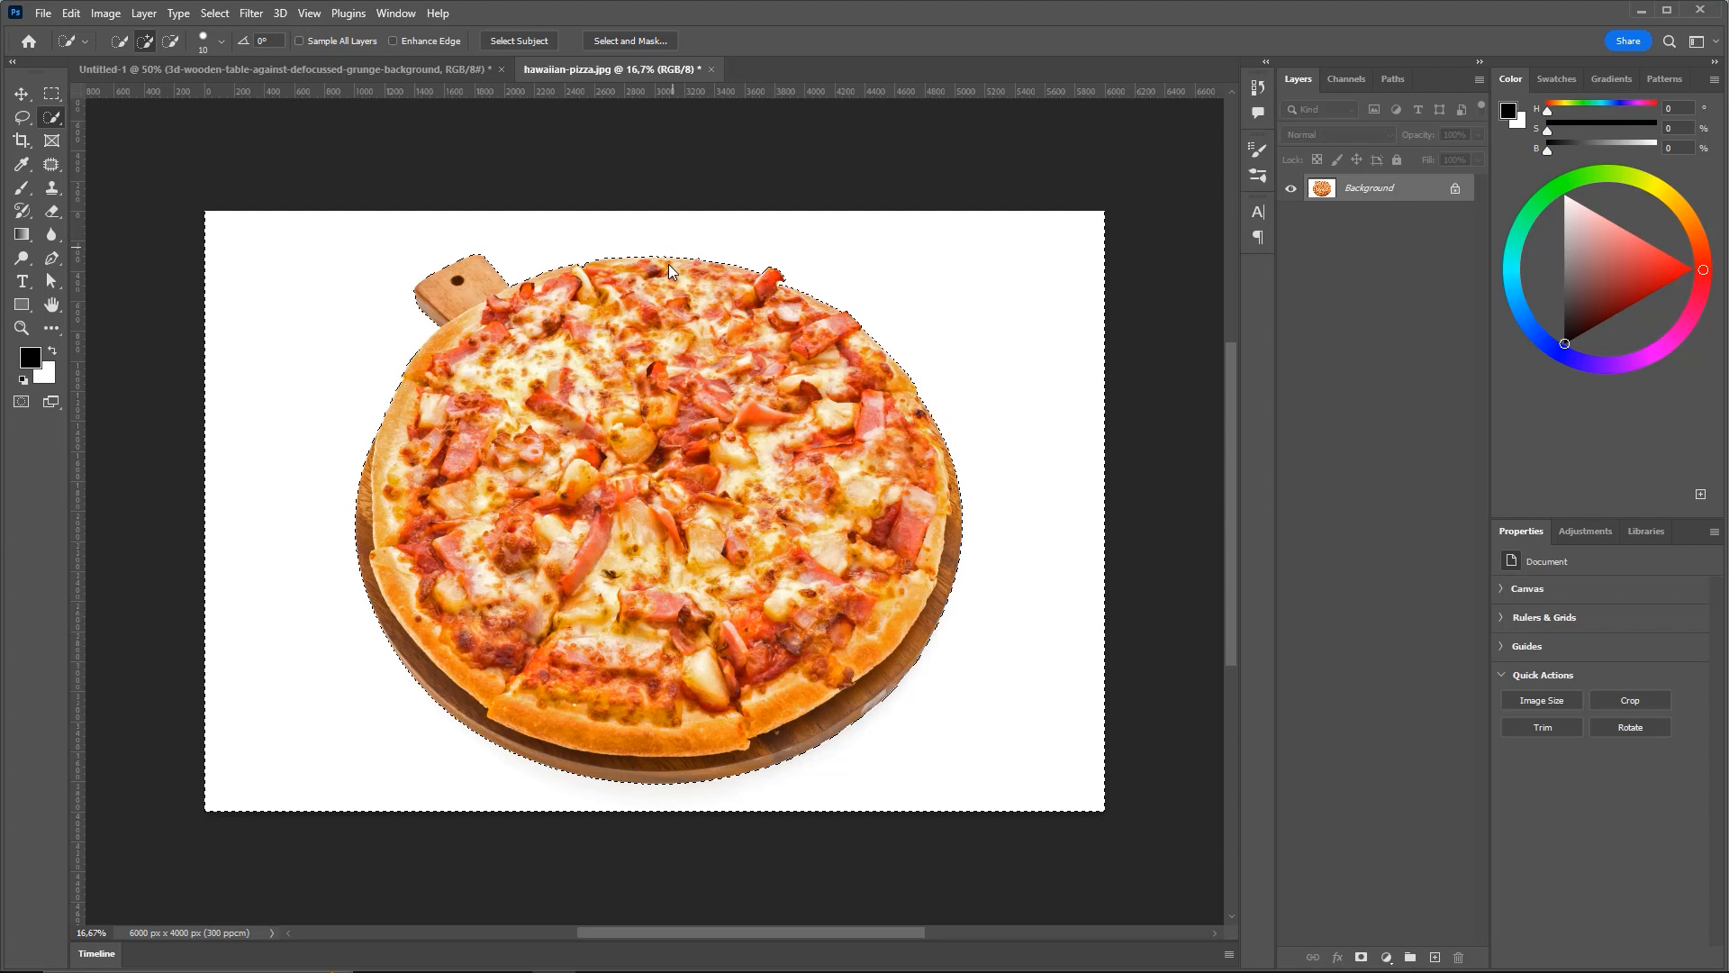
{"action": "left_click_drag", "start_coordinate": [674, 352], "coordinate": [961, 301]}
{"action": "key", "text": "q"}
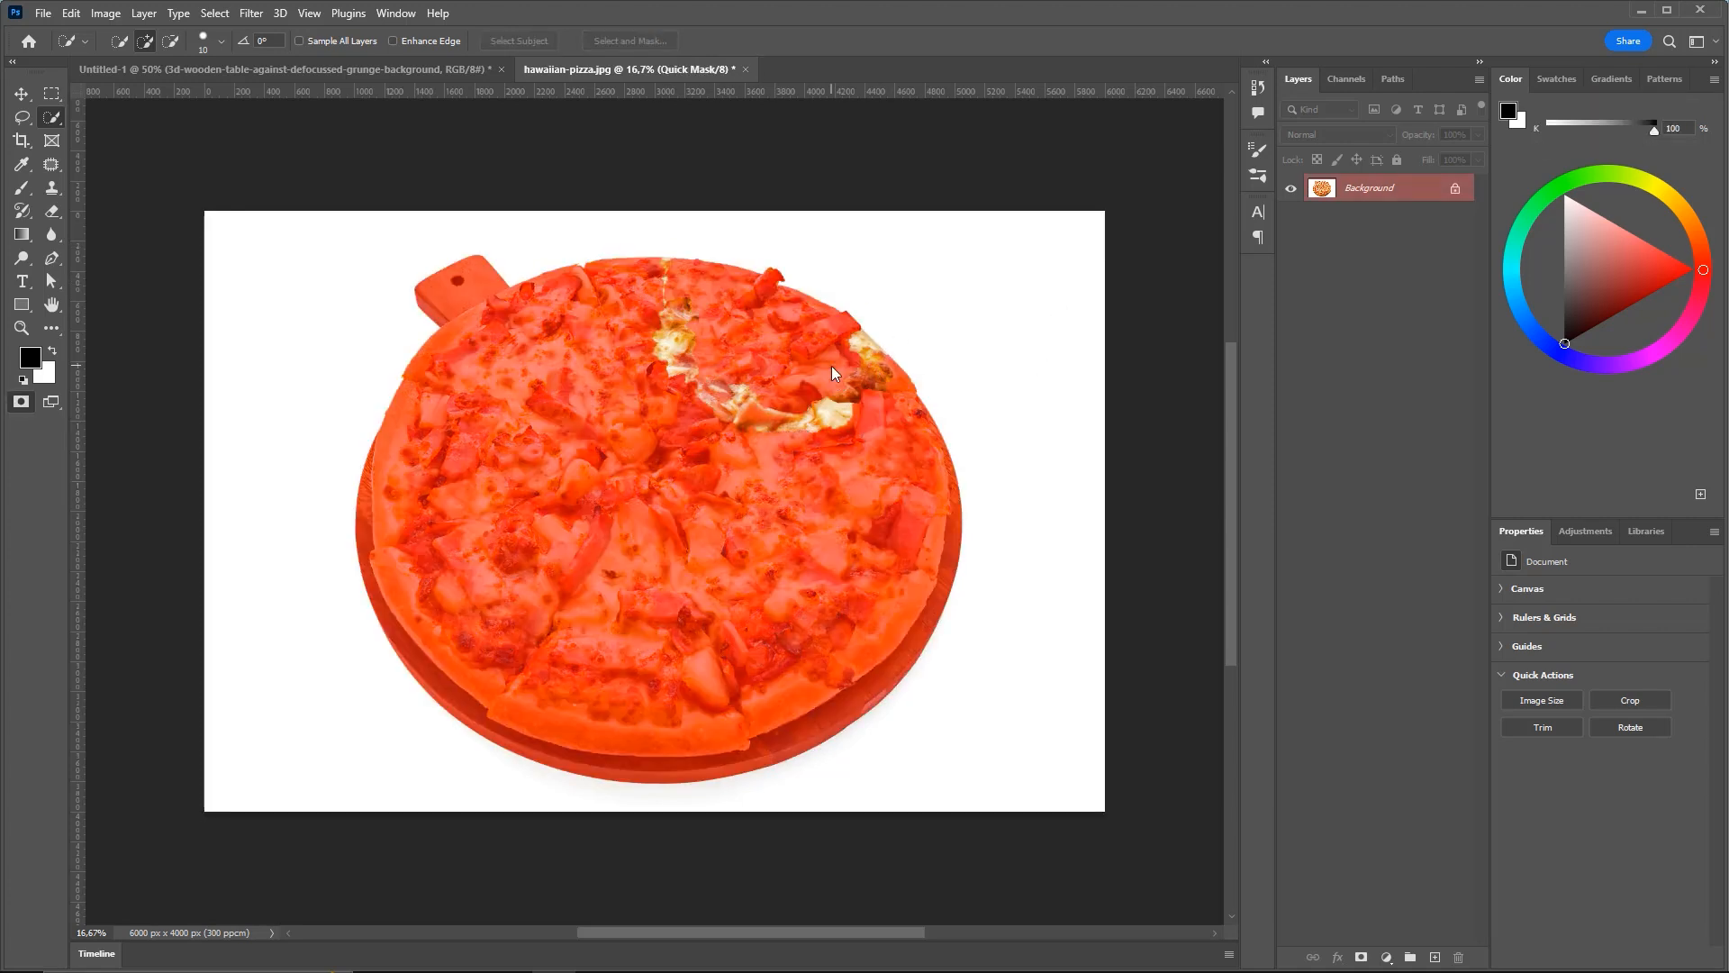
{"action": "key", "text": "q"}
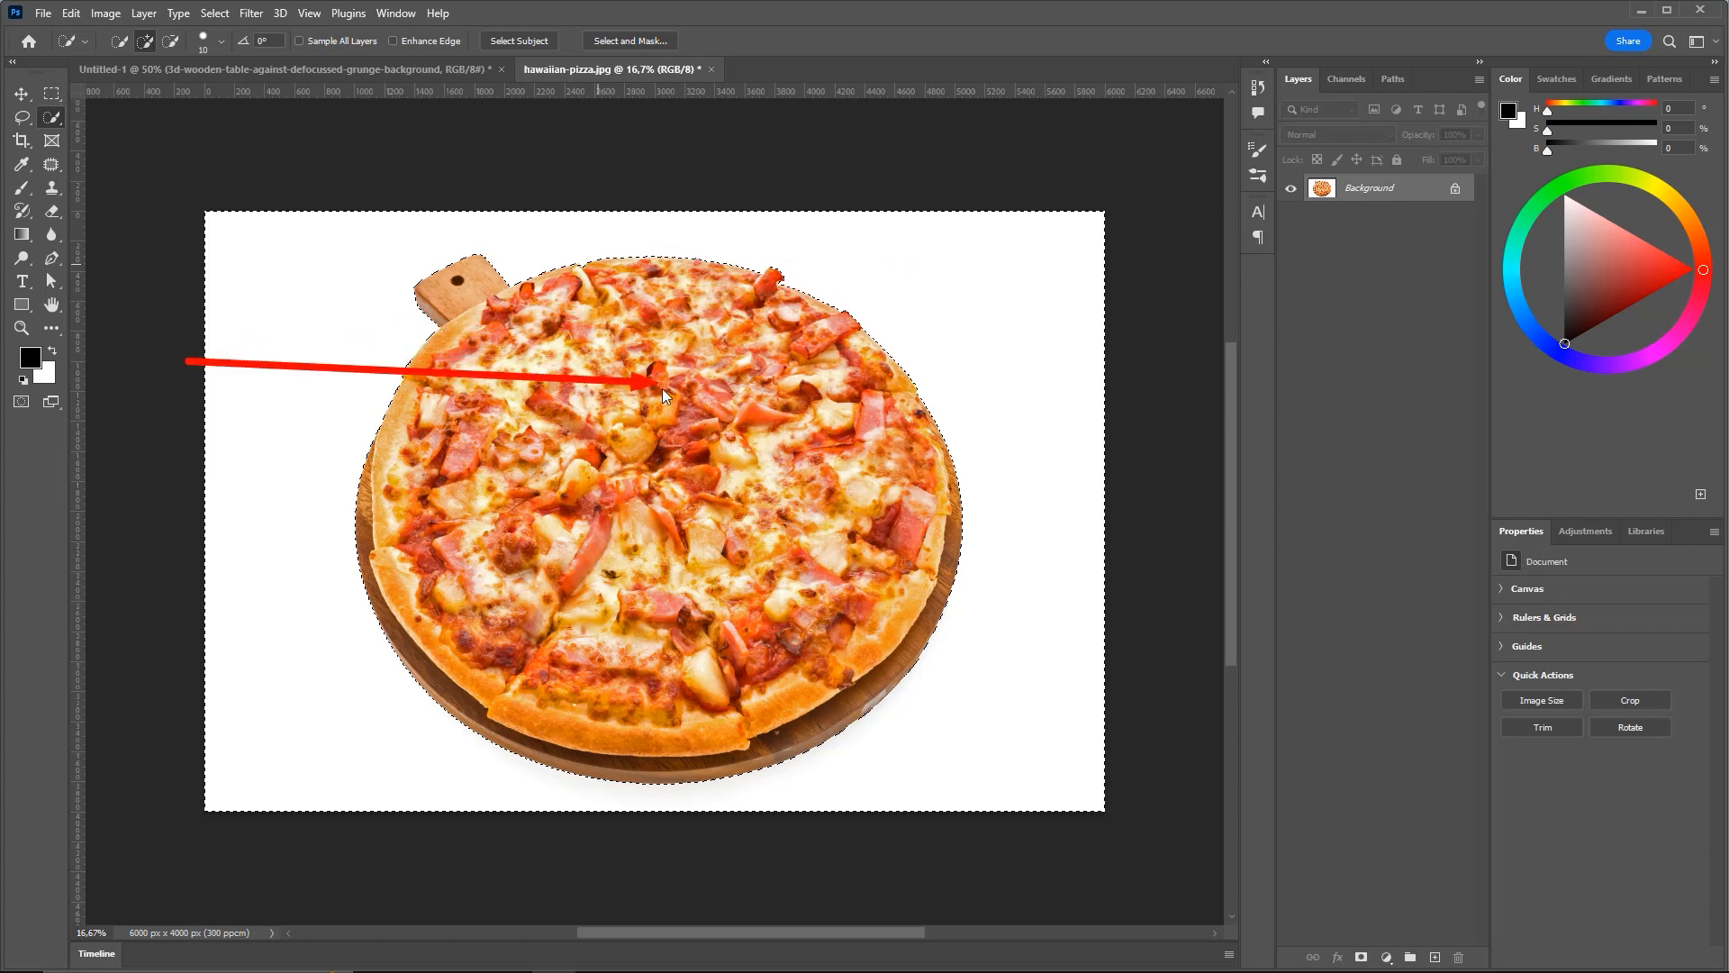
Invert the selection to just the pizza and copy it onto a new Layer 1
{"action": "left_click", "coordinate": [214, 13]}
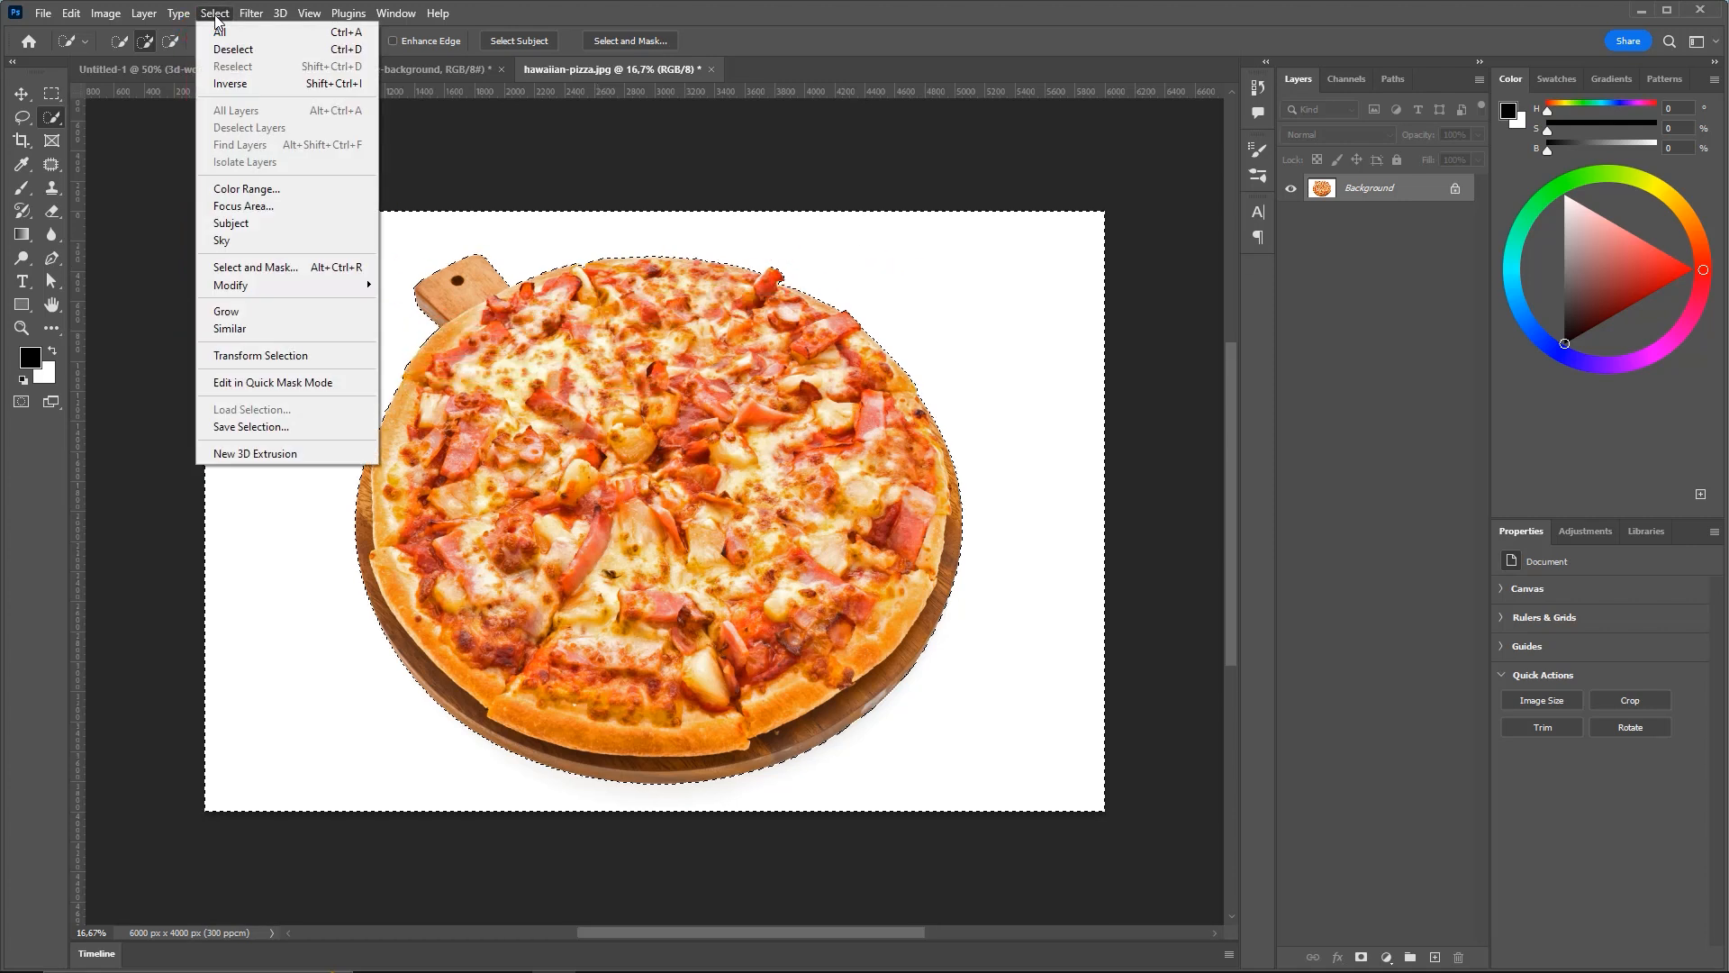
{"action": "left_click", "coordinate": [245, 84]}
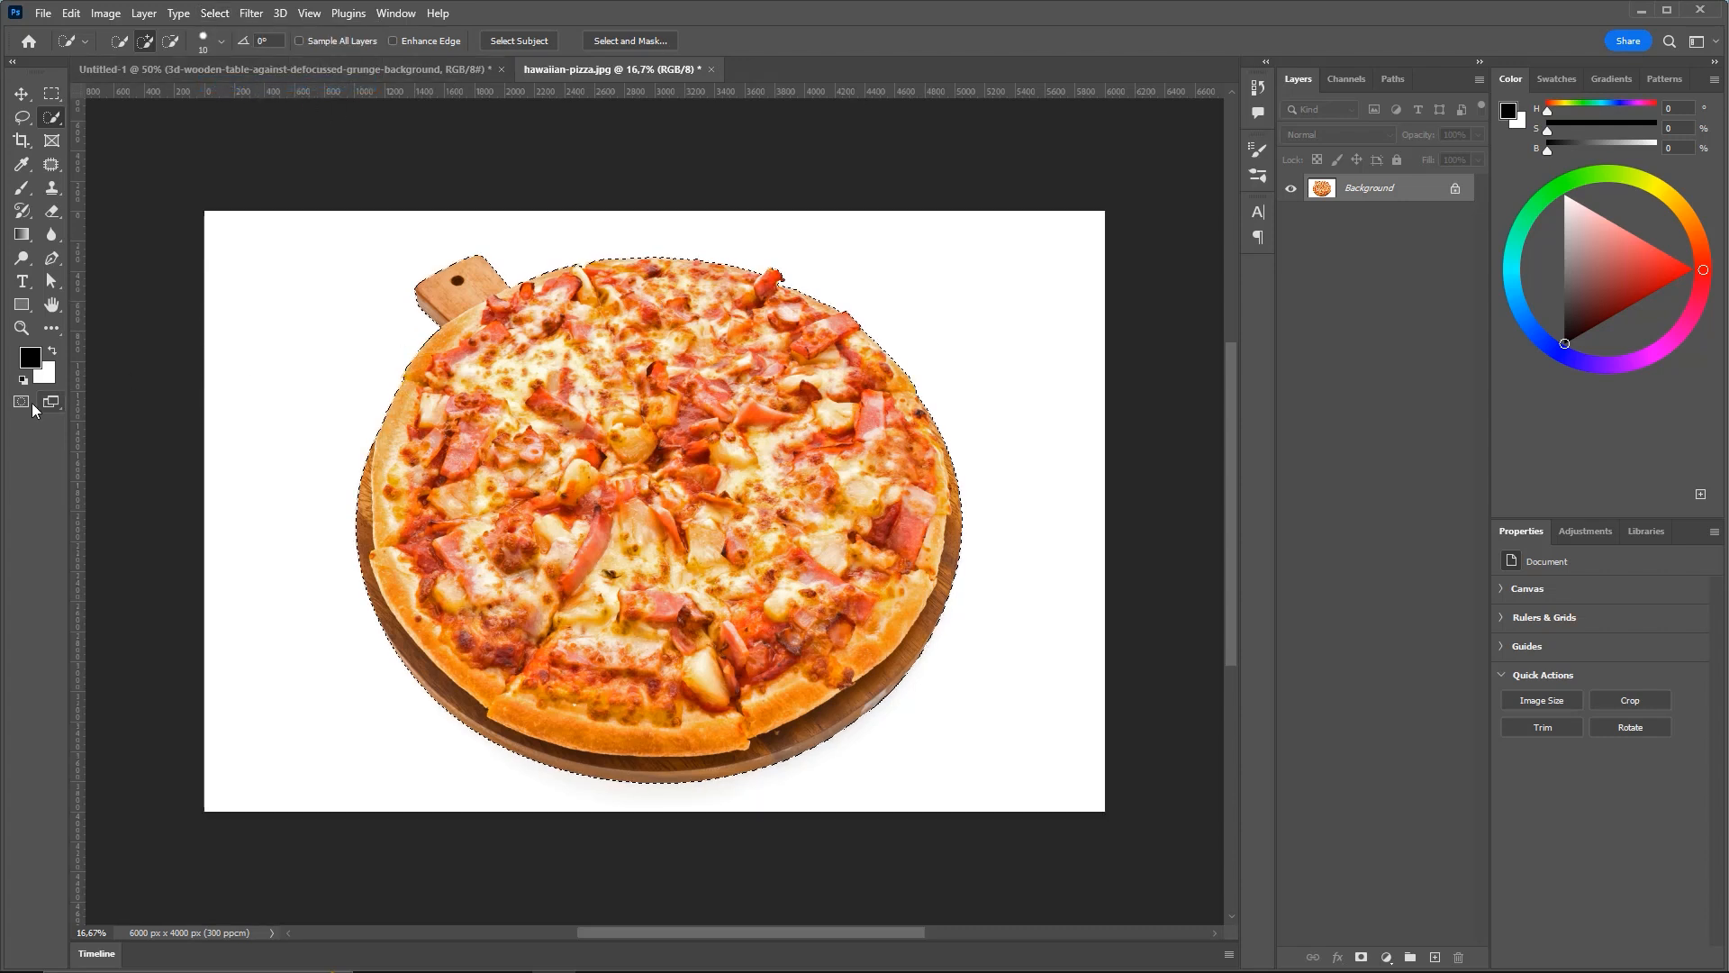
{"action": "left_click", "coordinate": [26, 403]}
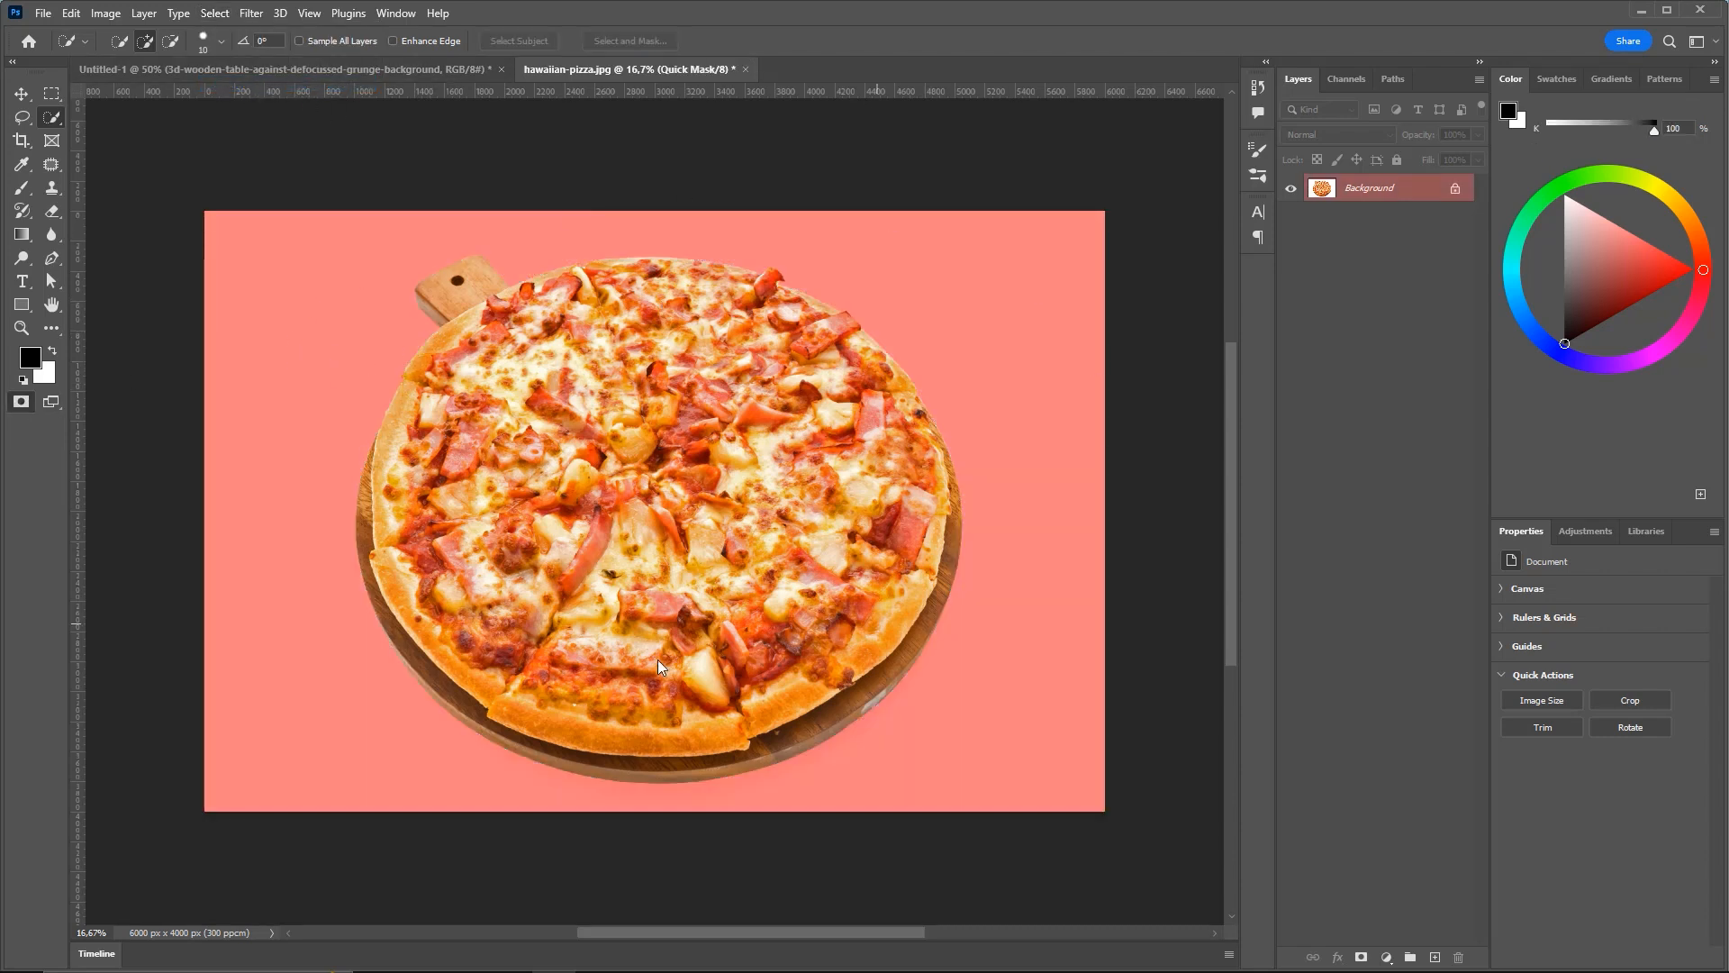
{"action": "left_click", "coordinate": [27, 402]}
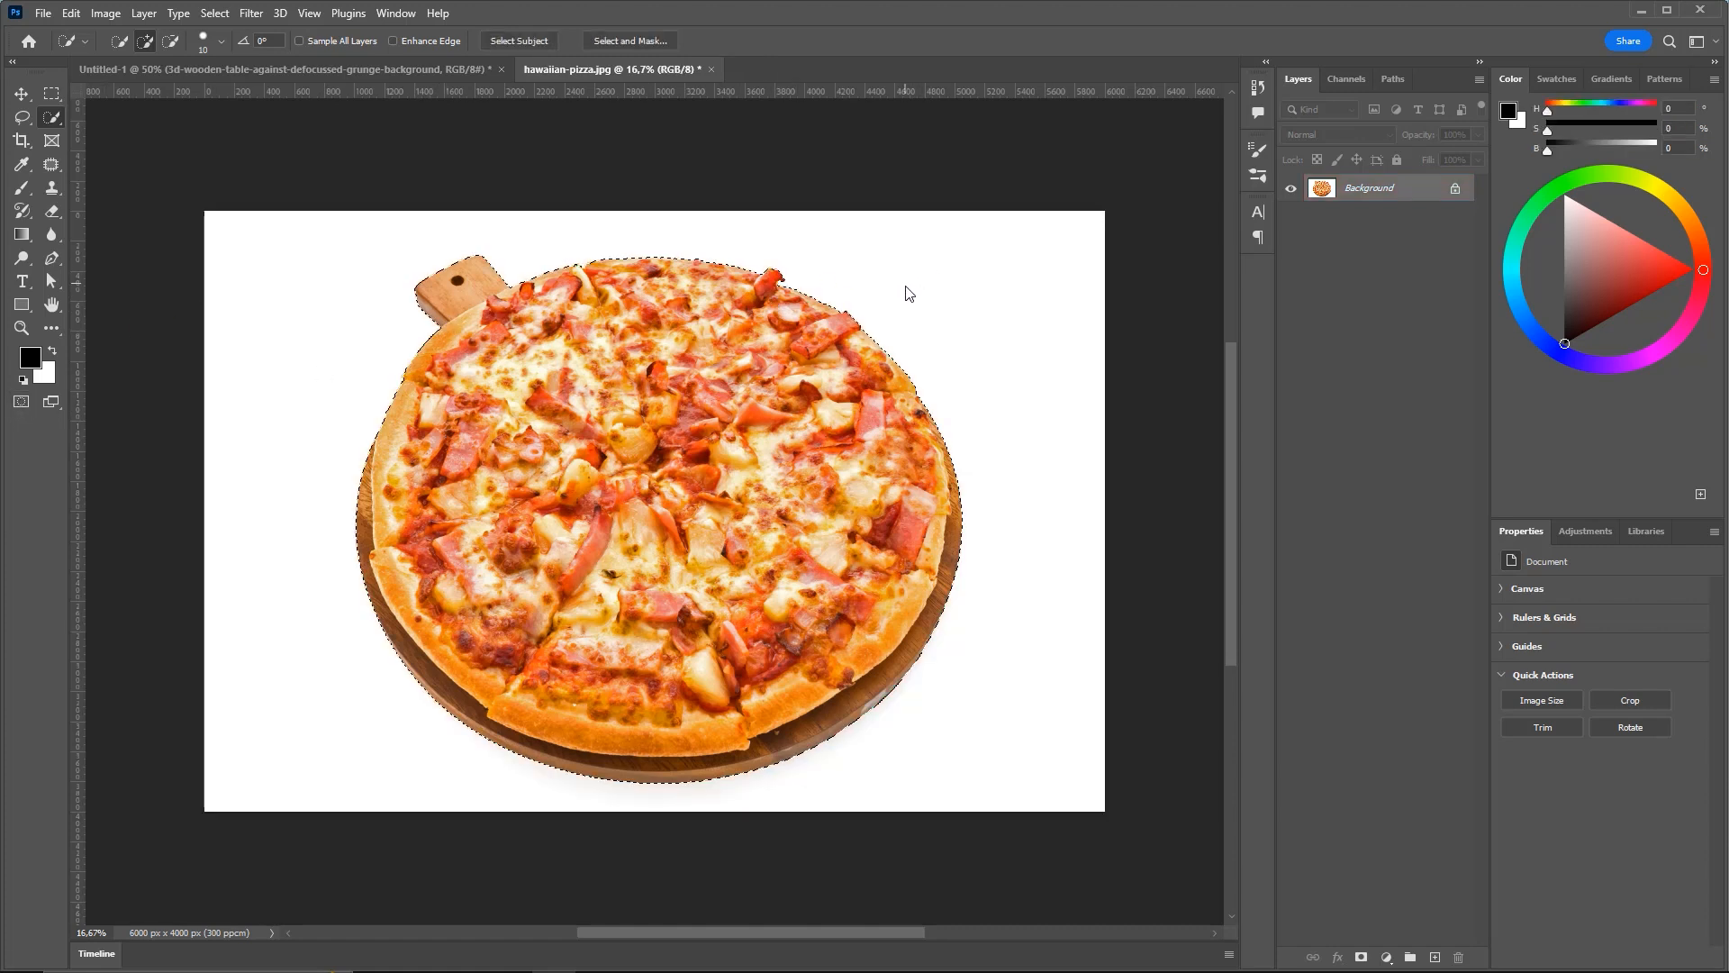
{"action": "key", "text": "ctrl+j"}
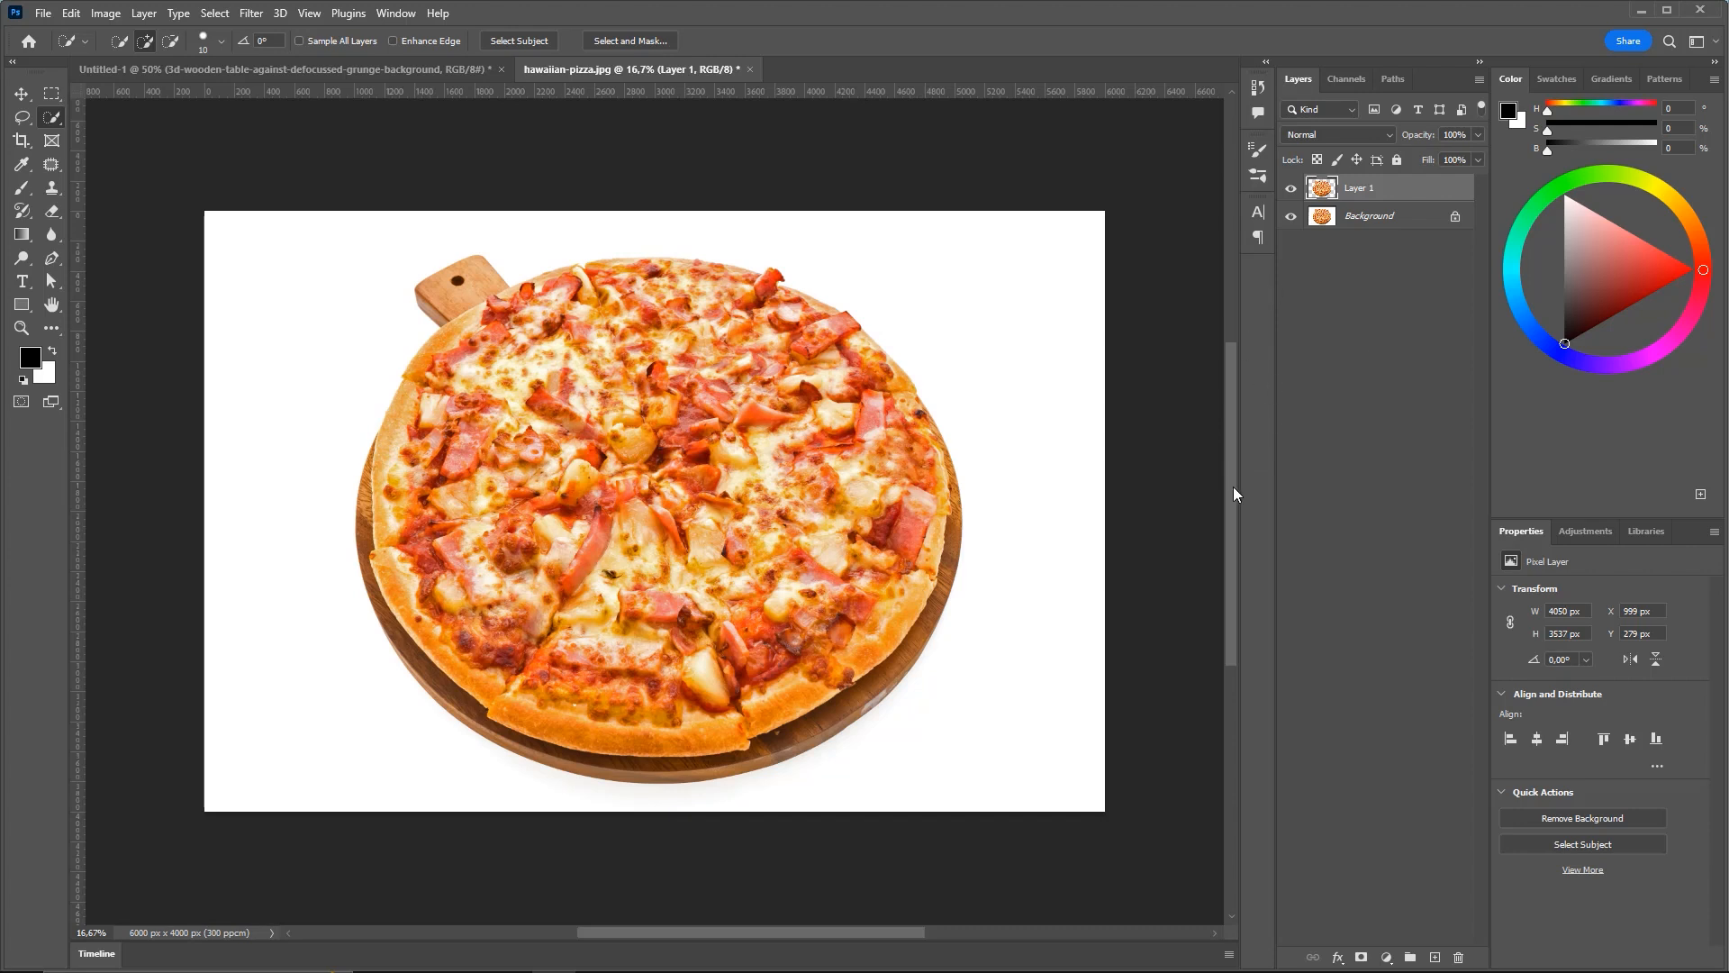
Hide the white Background layer and switch to the Move tool with Auto-Select
{"action": "left_click", "coordinate": [1292, 217]}
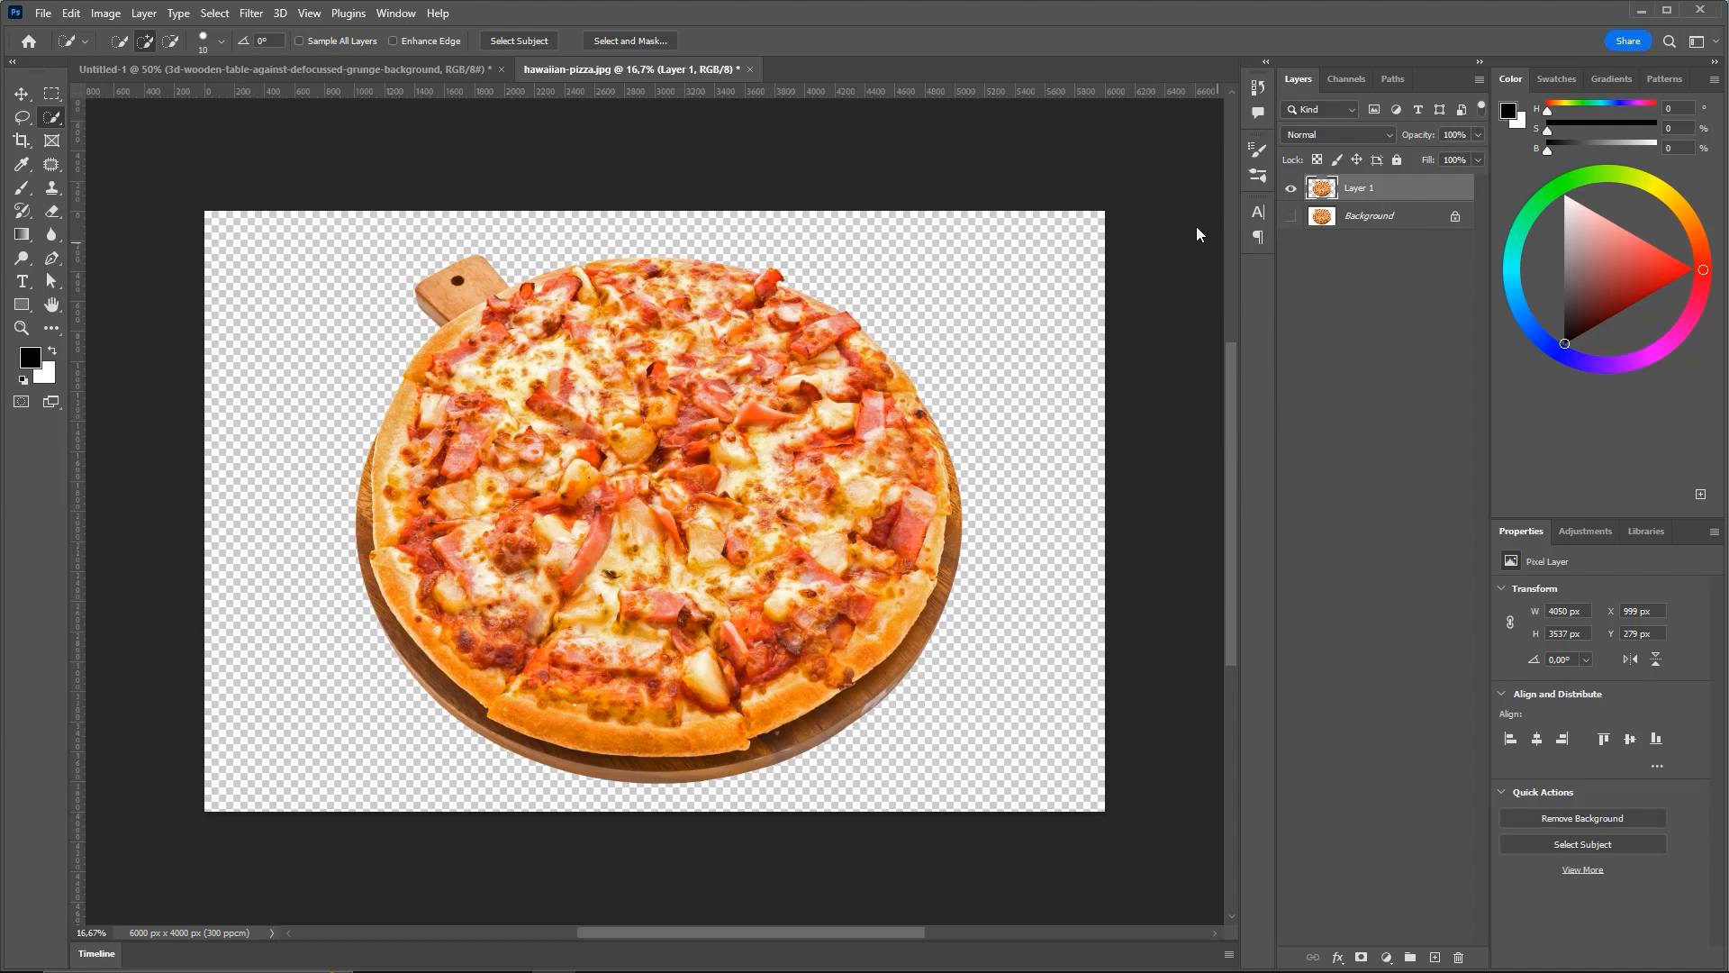
{"action": "key", "text": "v"}
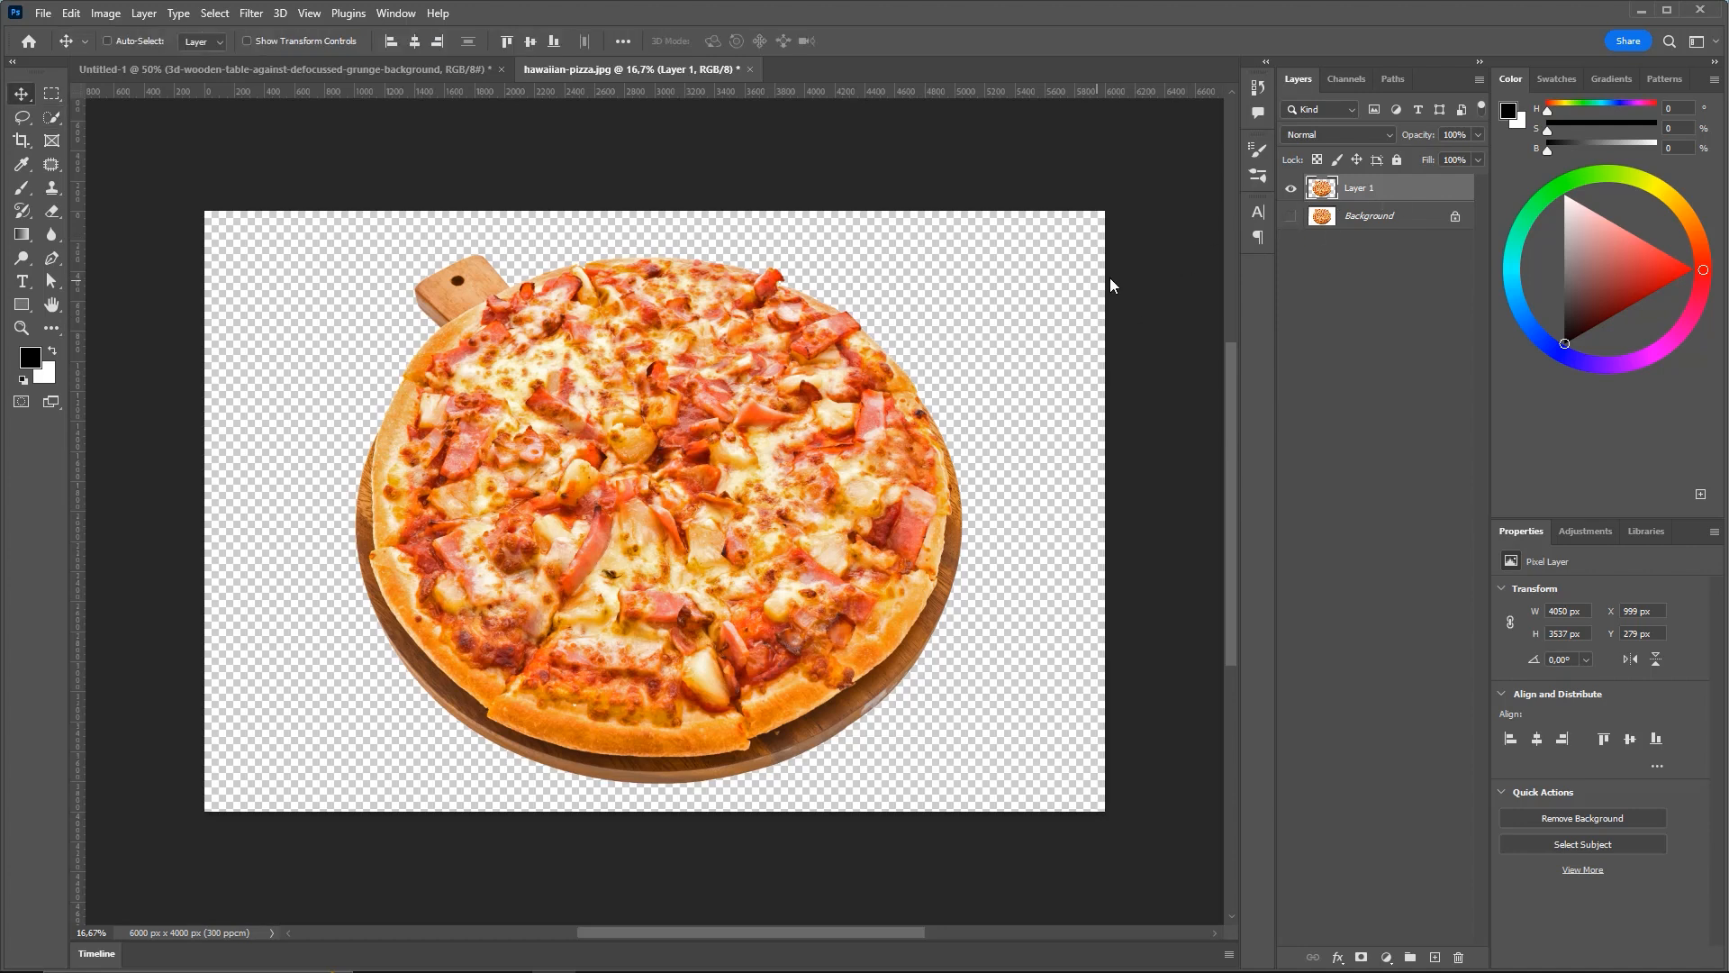
{"action": "key", "text": "ctrl"}
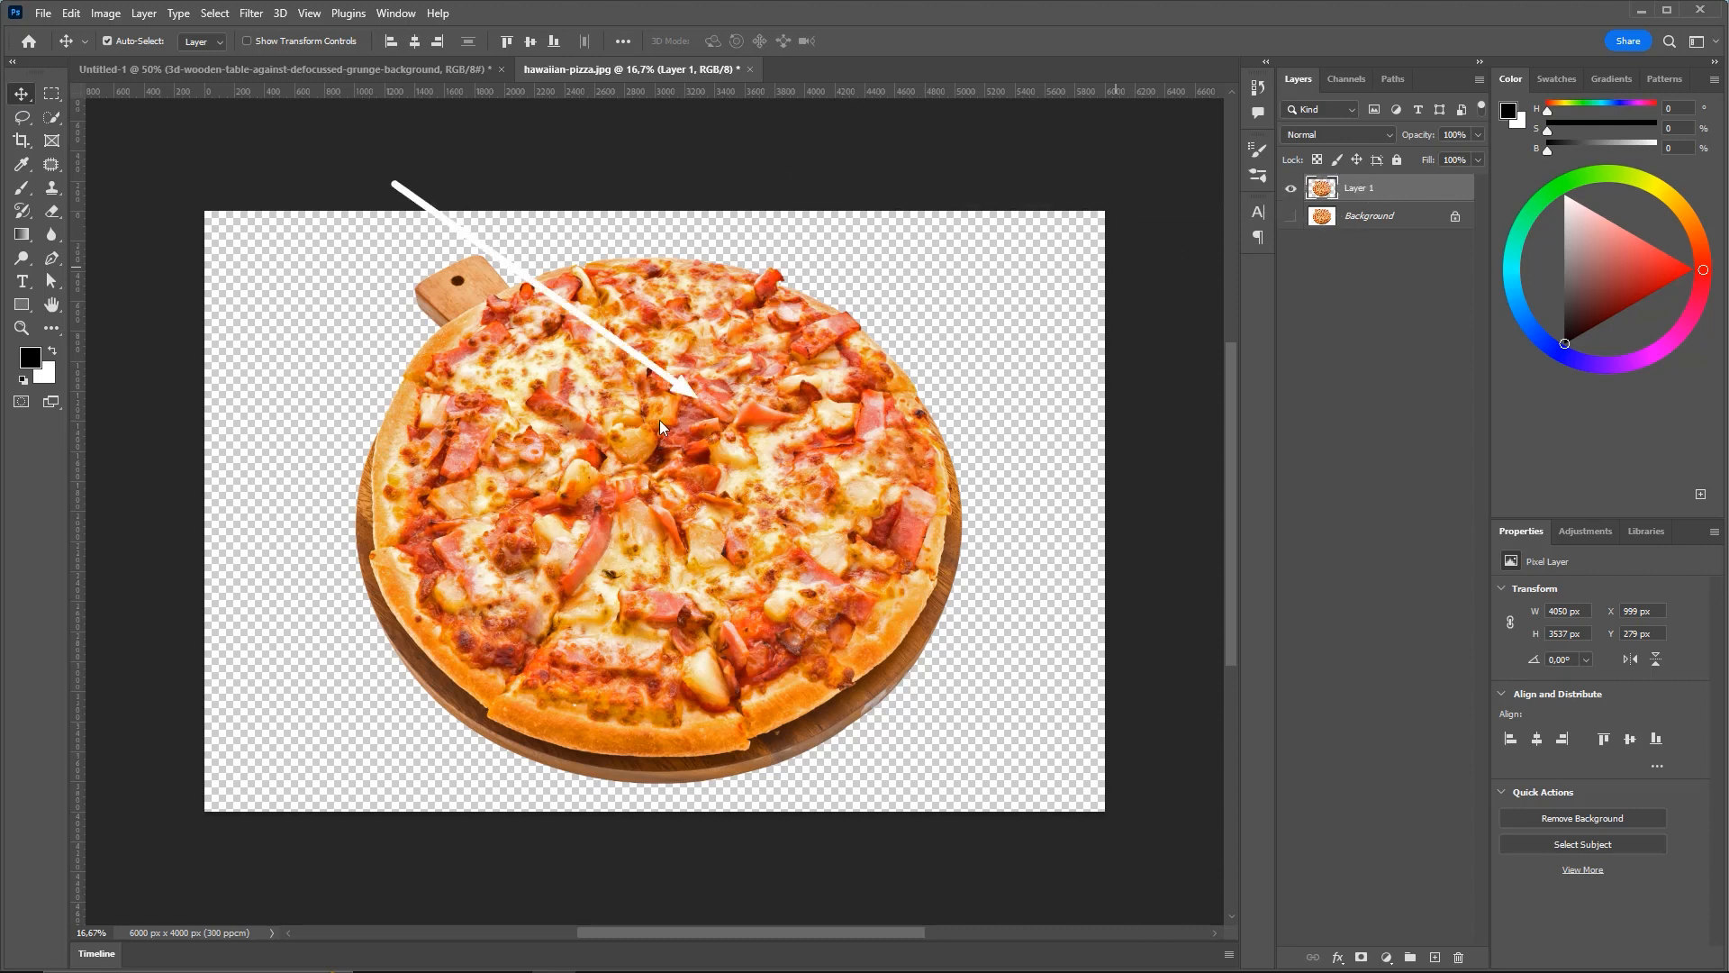
Drag the cut-out pizza layer into the Untitled-1 flyer document
{"action": "left_click_drag", "start_coordinate": [604, 412], "coordinate": [396, 73]}
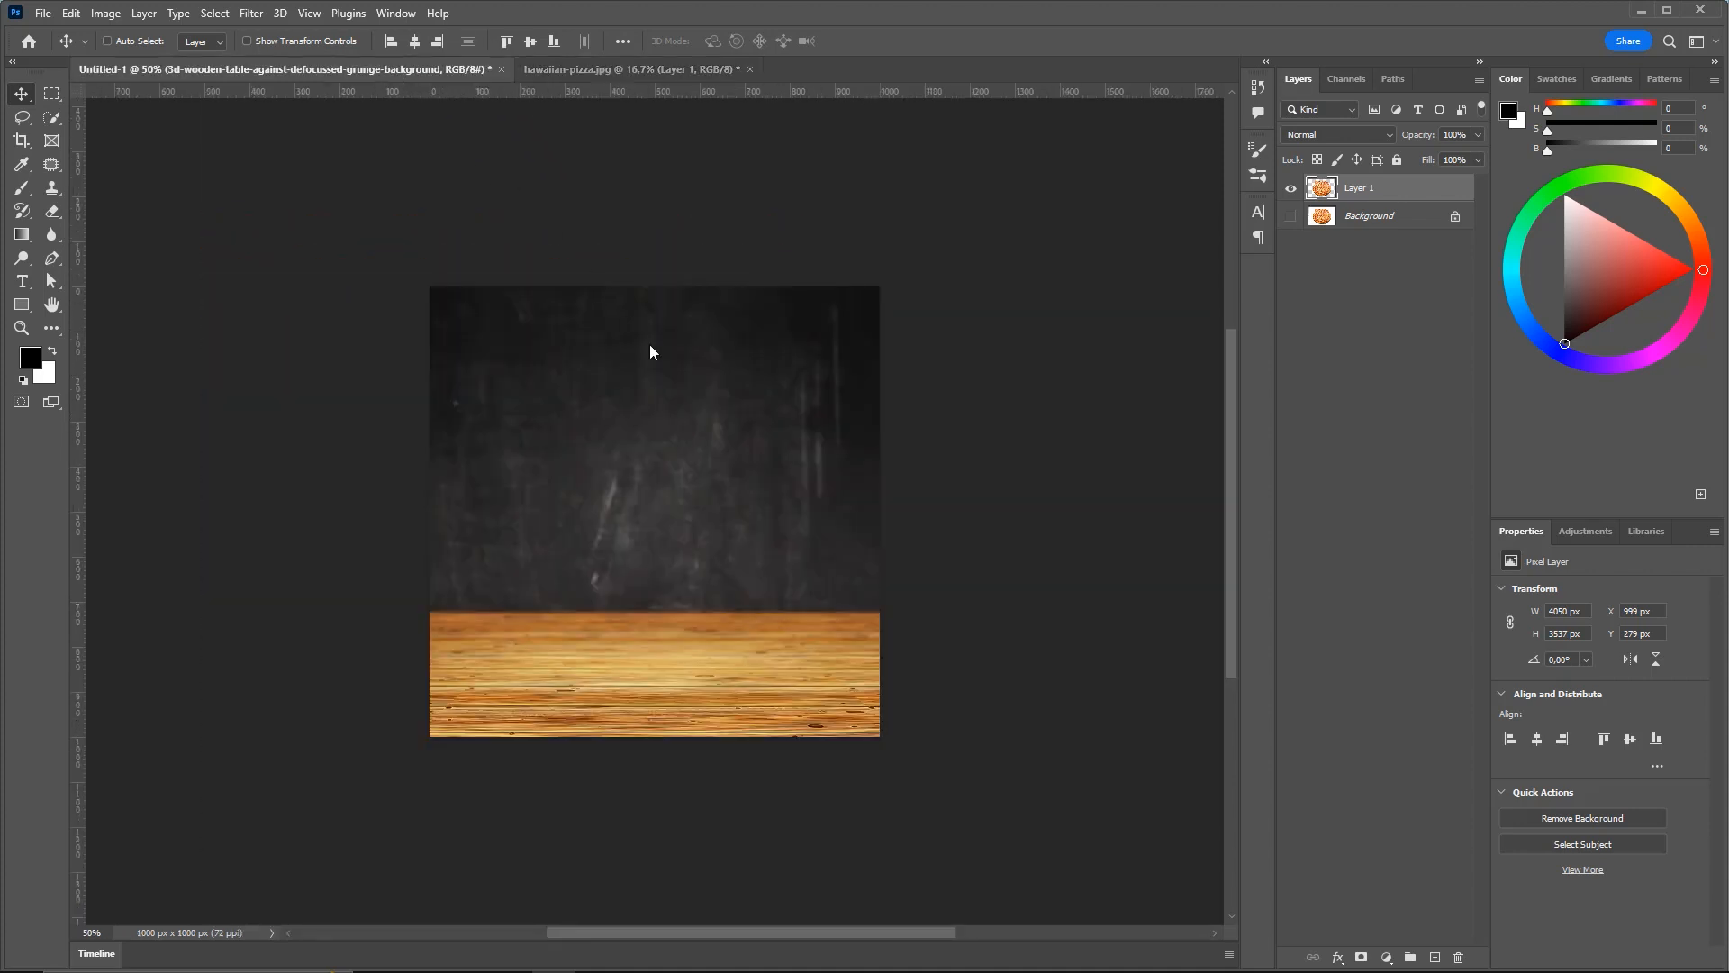
{"action": "left_click_drag", "start_coordinate": [671, 479], "coordinate": [691, 502]}
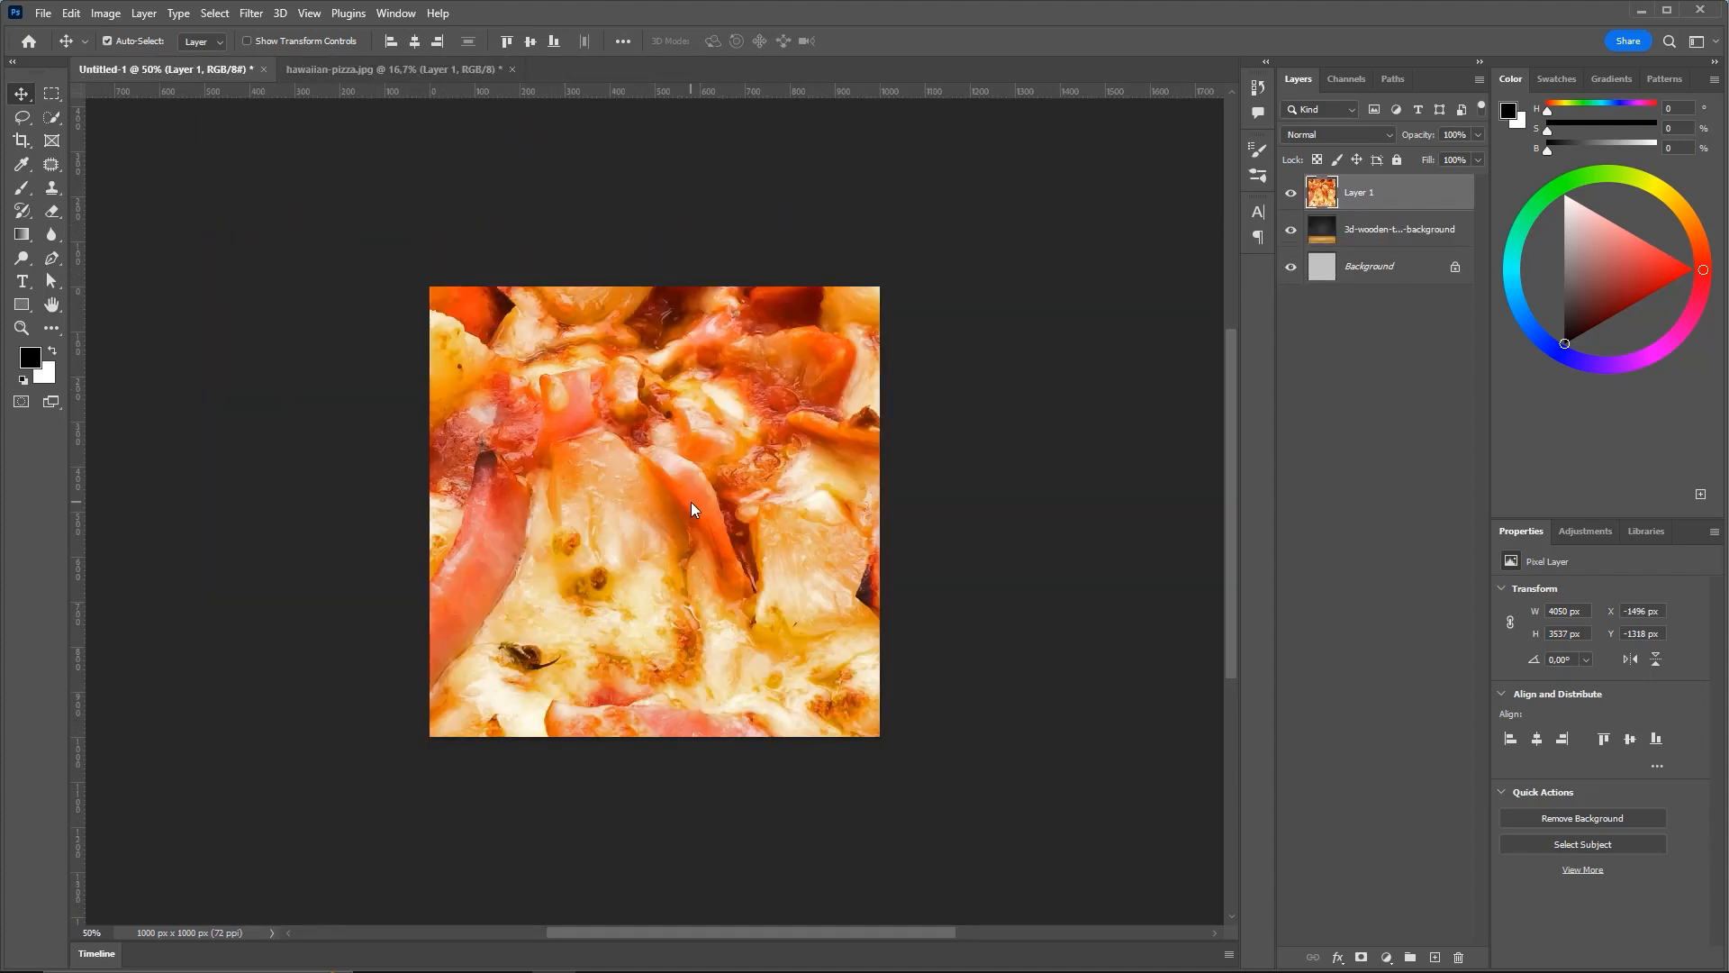
{"action": "key", "text": "ctrl+minus"}
{"action": "key", "text": "ctrl+minus"}
{"action": "key", "text": "ctrl+minus"}
{"action": "key", "text": "ctrl+minus"}
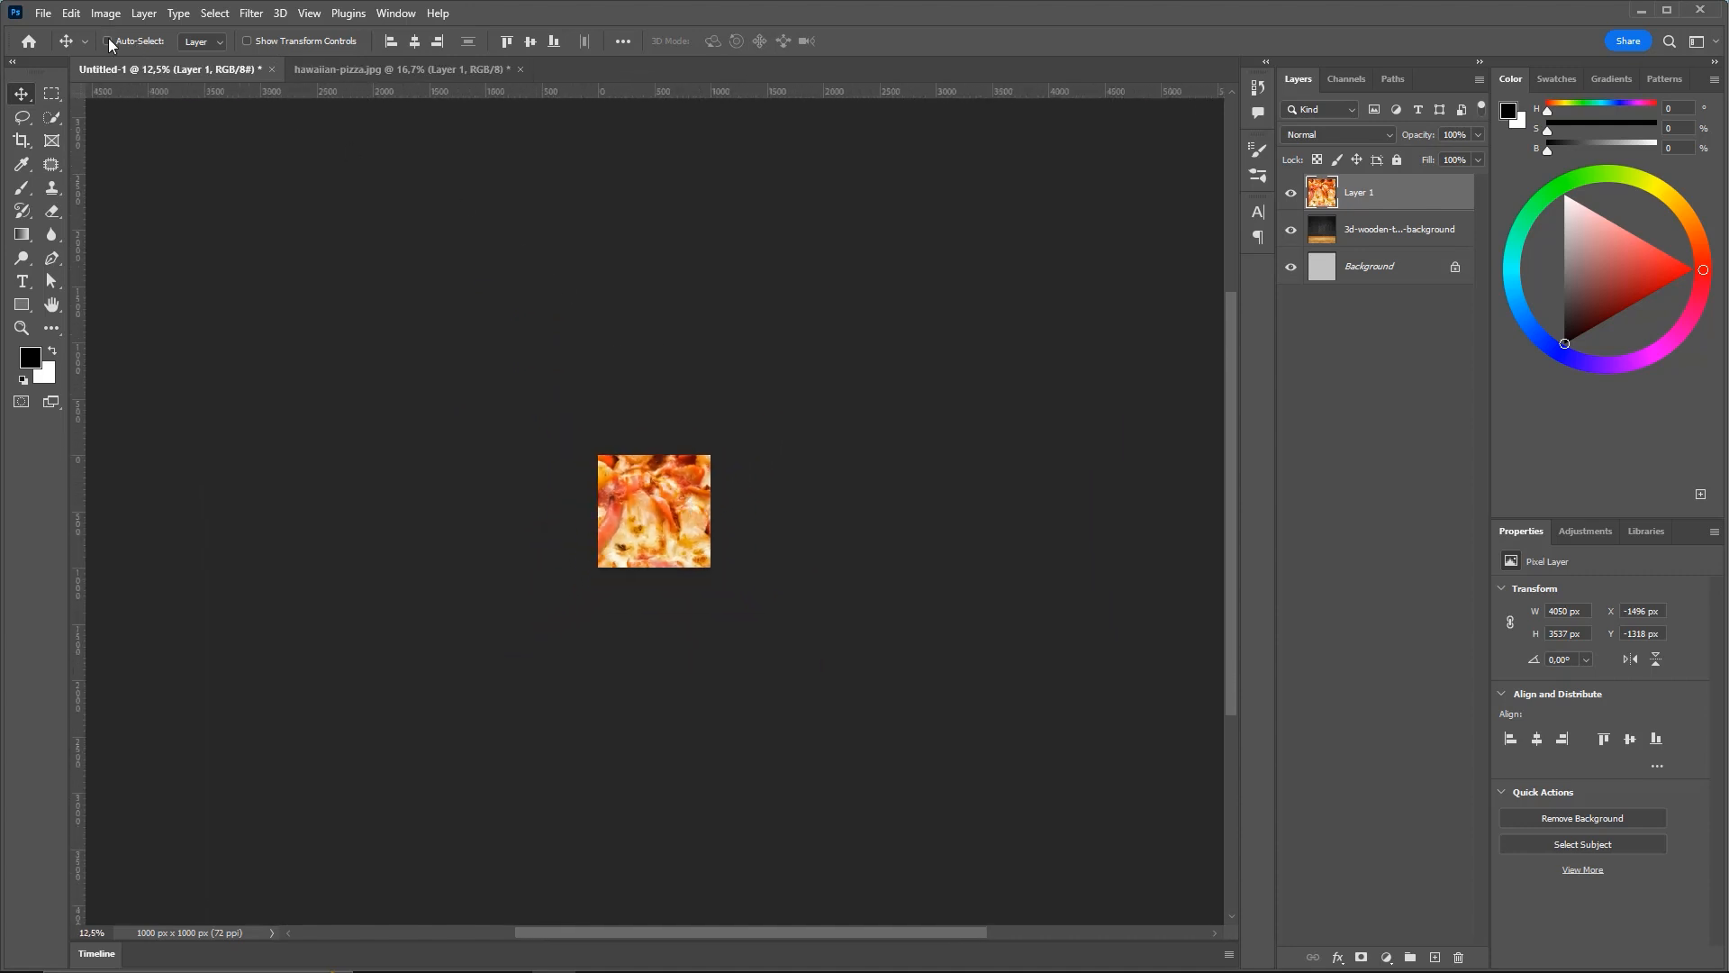
Free Transform the pizza down to 770 × 671 px above the wooden table and commit
{"action": "left_click", "coordinate": [70, 12]}
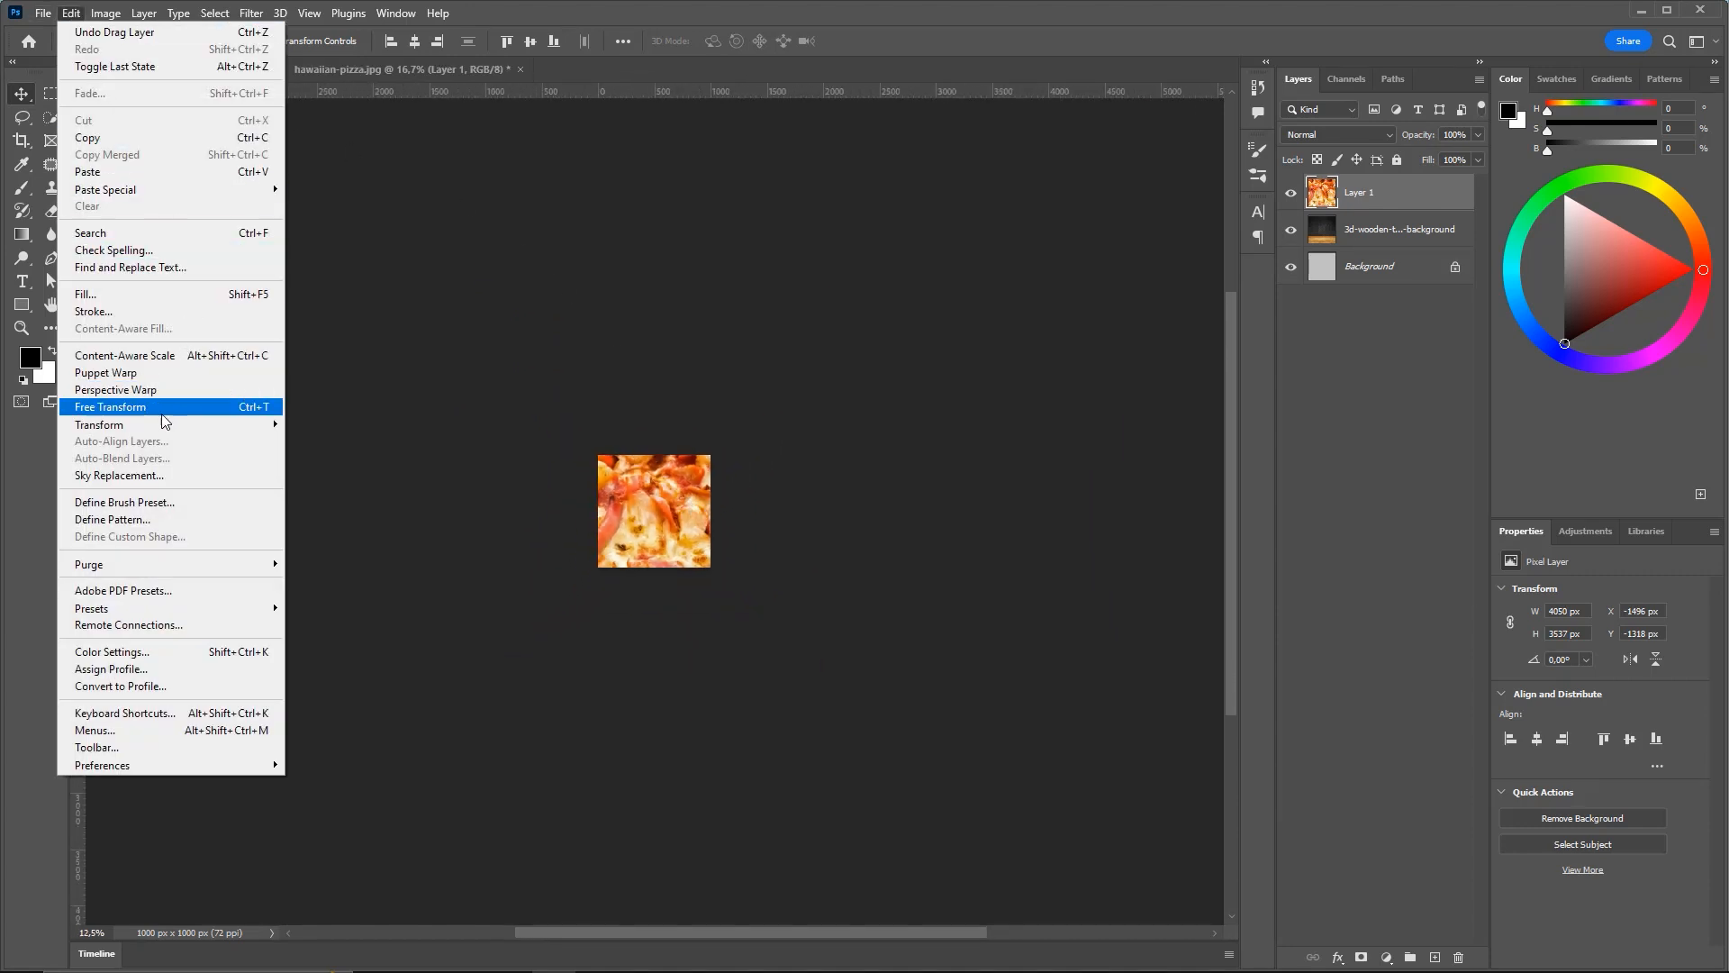
{"action": "left_click", "coordinate": [212, 407]}
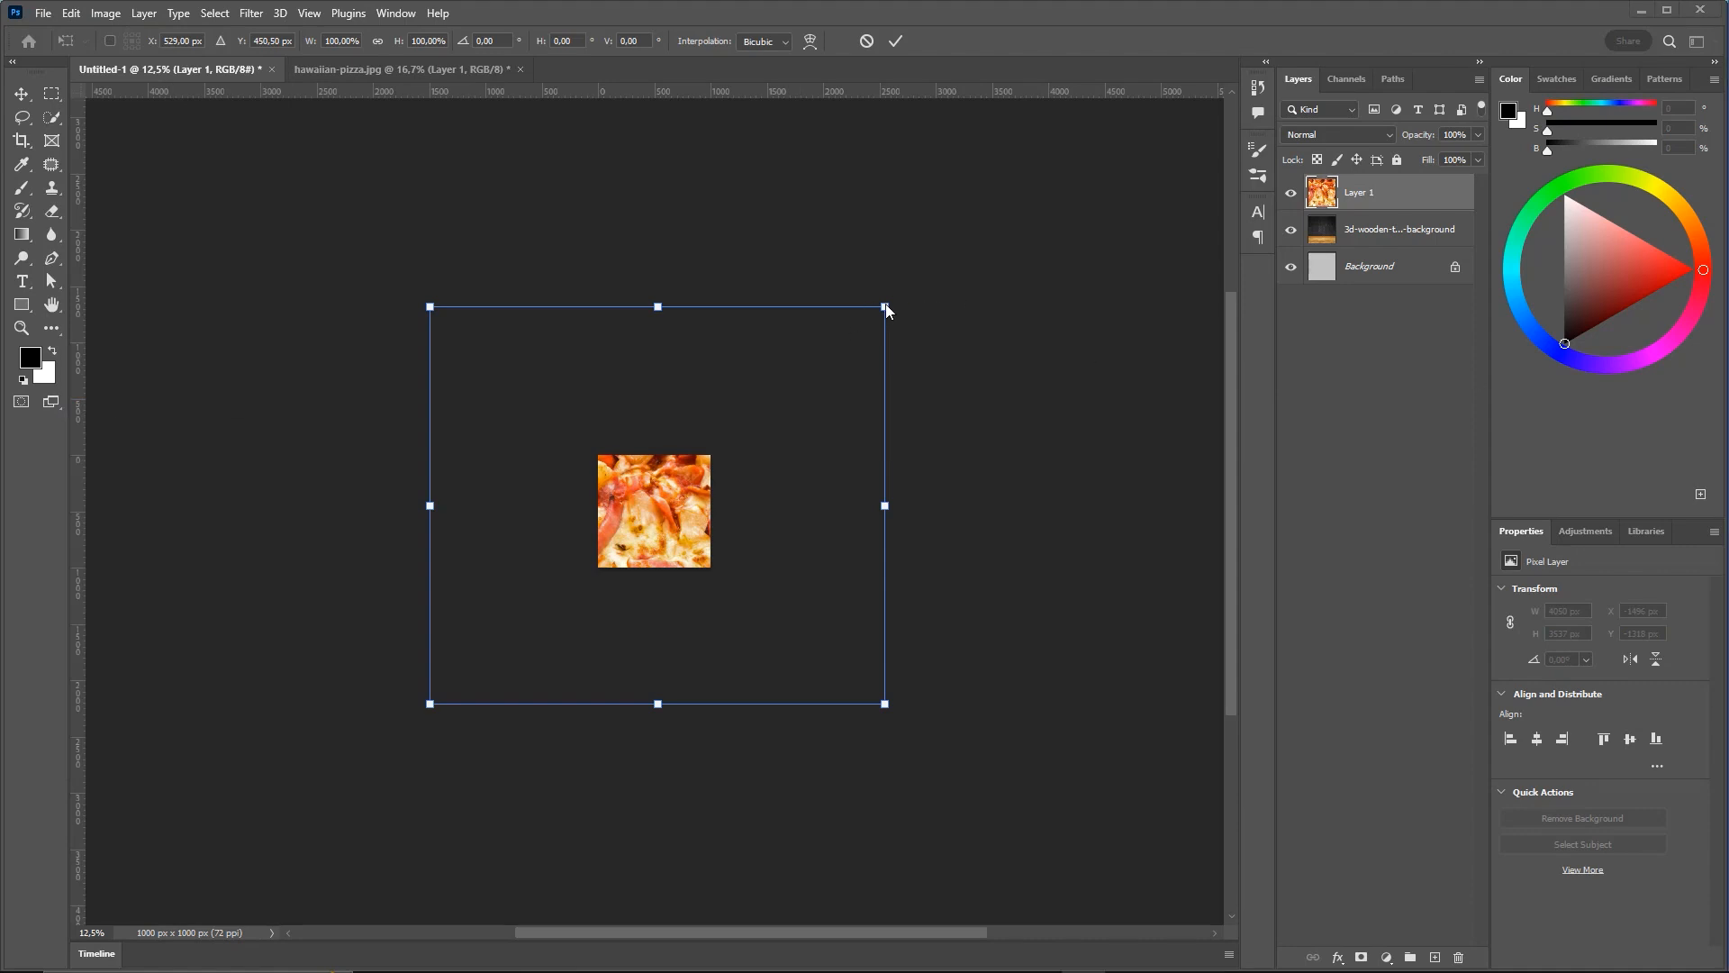
{"action": "left_click_drag", "start_coordinate": [885, 307], "coordinate": [700, 468]}
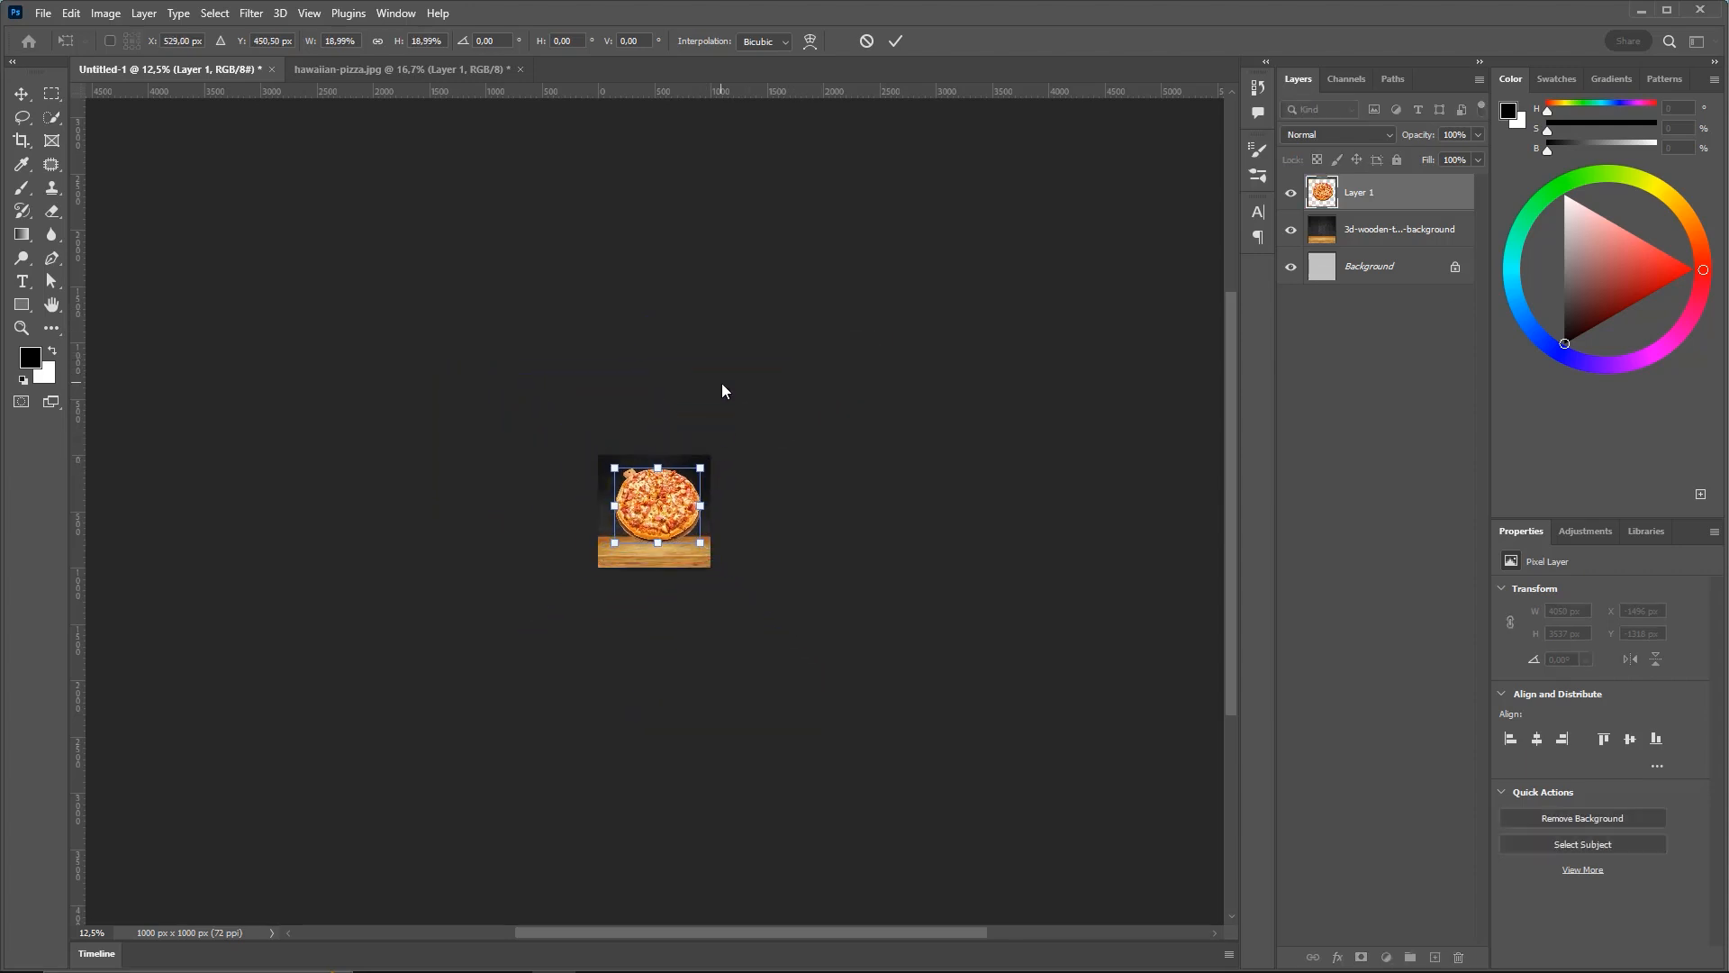
{"action": "key", "text": "ctrl+plus"}
{"action": "key", "text": "ctrl+plus"}
{"action": "key", "text": "ctrl+plus"}
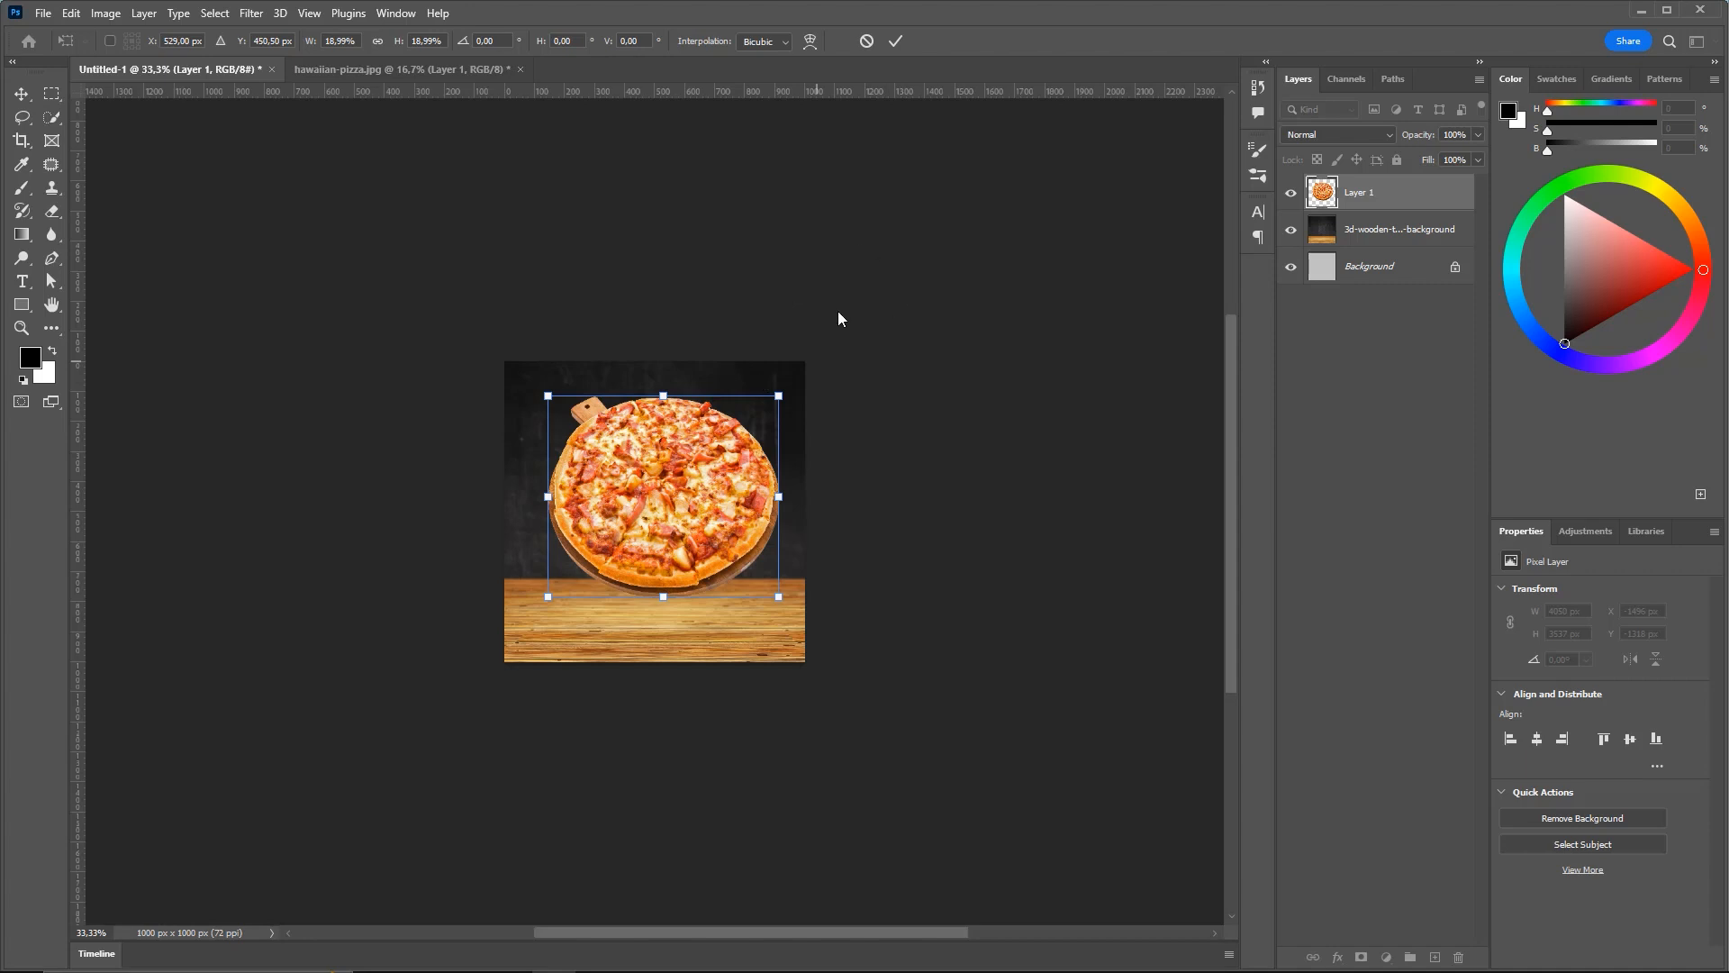
{"action": "left_click", "coordinate": [895, 42]}
{"action": "key", "text": "ctrl+plus"}
{"action": "key", "text": "ctrl+plus"}
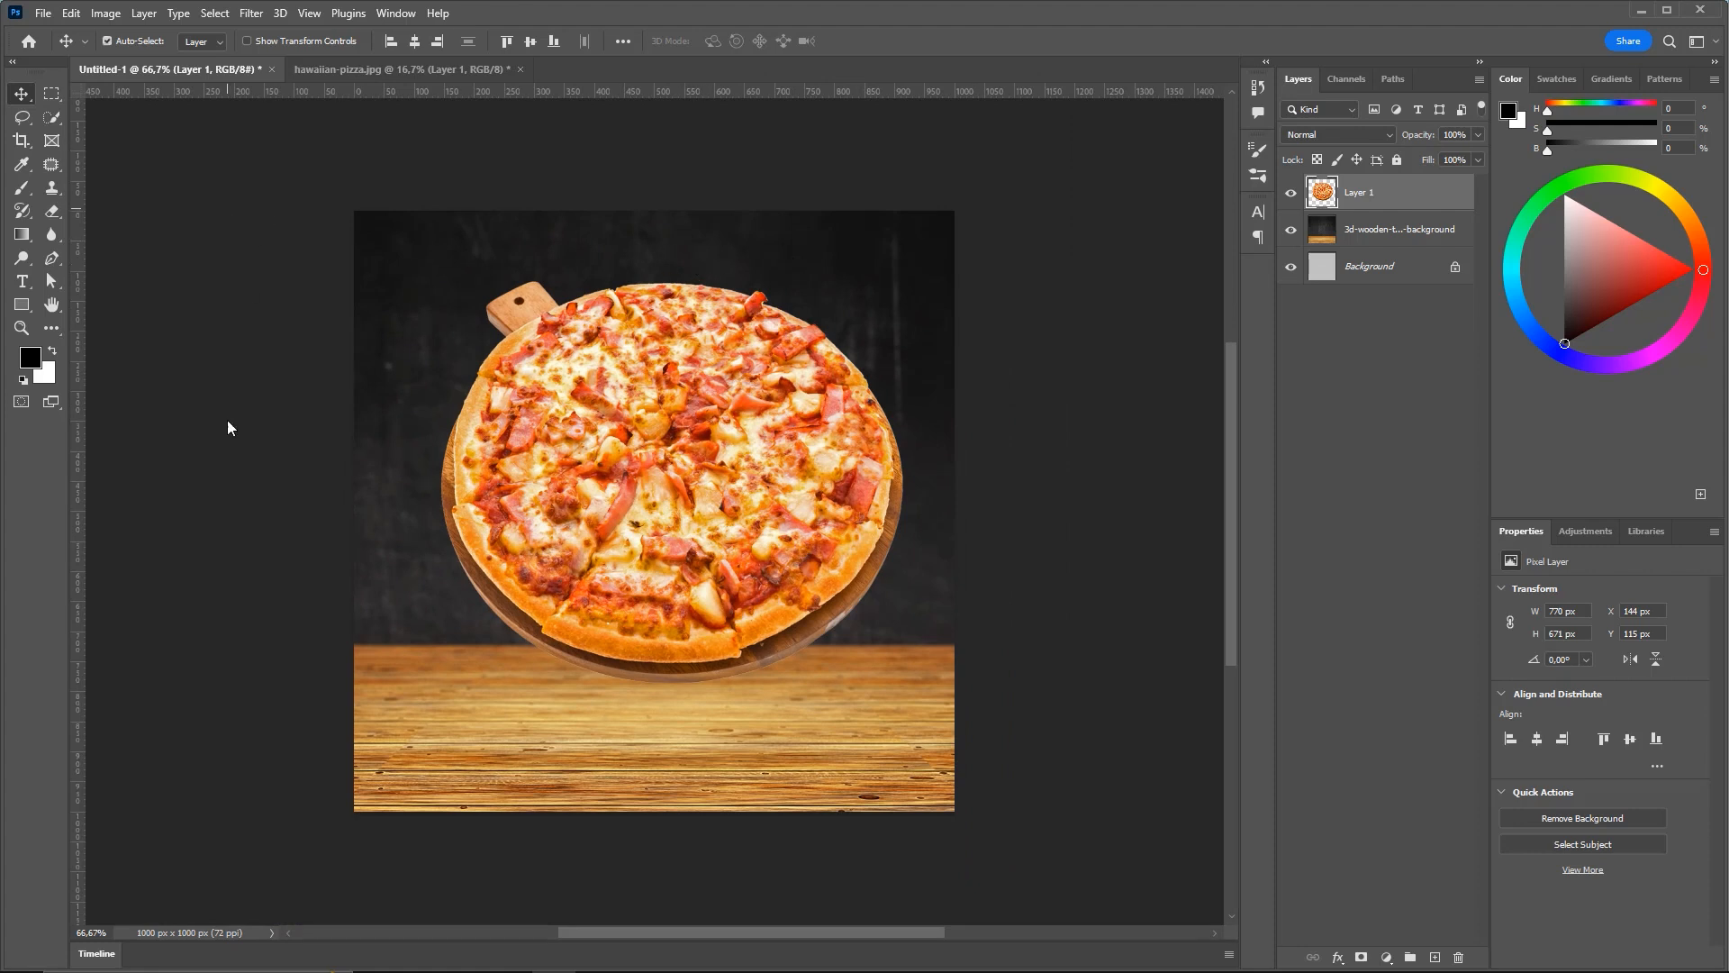
In hawaiian-pizza.jpg, toggle the white Background on and off to compare the cut-out
{"action": "left_click", "coordinate": [414, 78]}
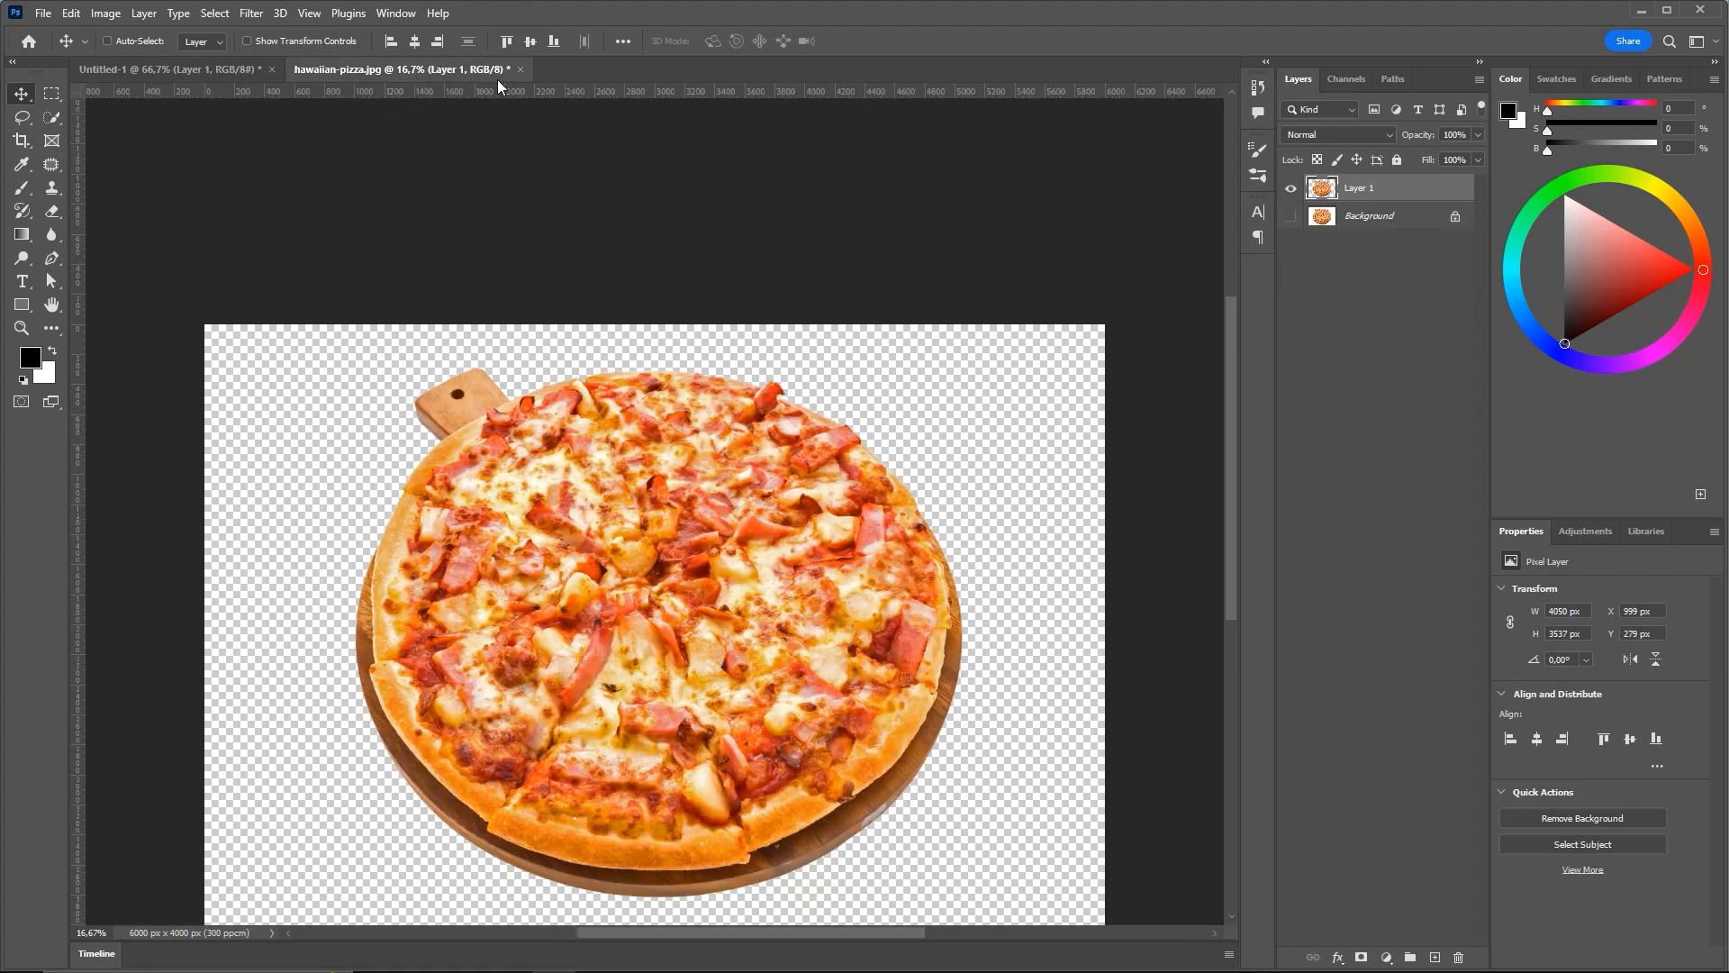
{"action": "scroll", "coordinate": [685, 270], "scroll_direction": "down", "scroll_amount": 3}
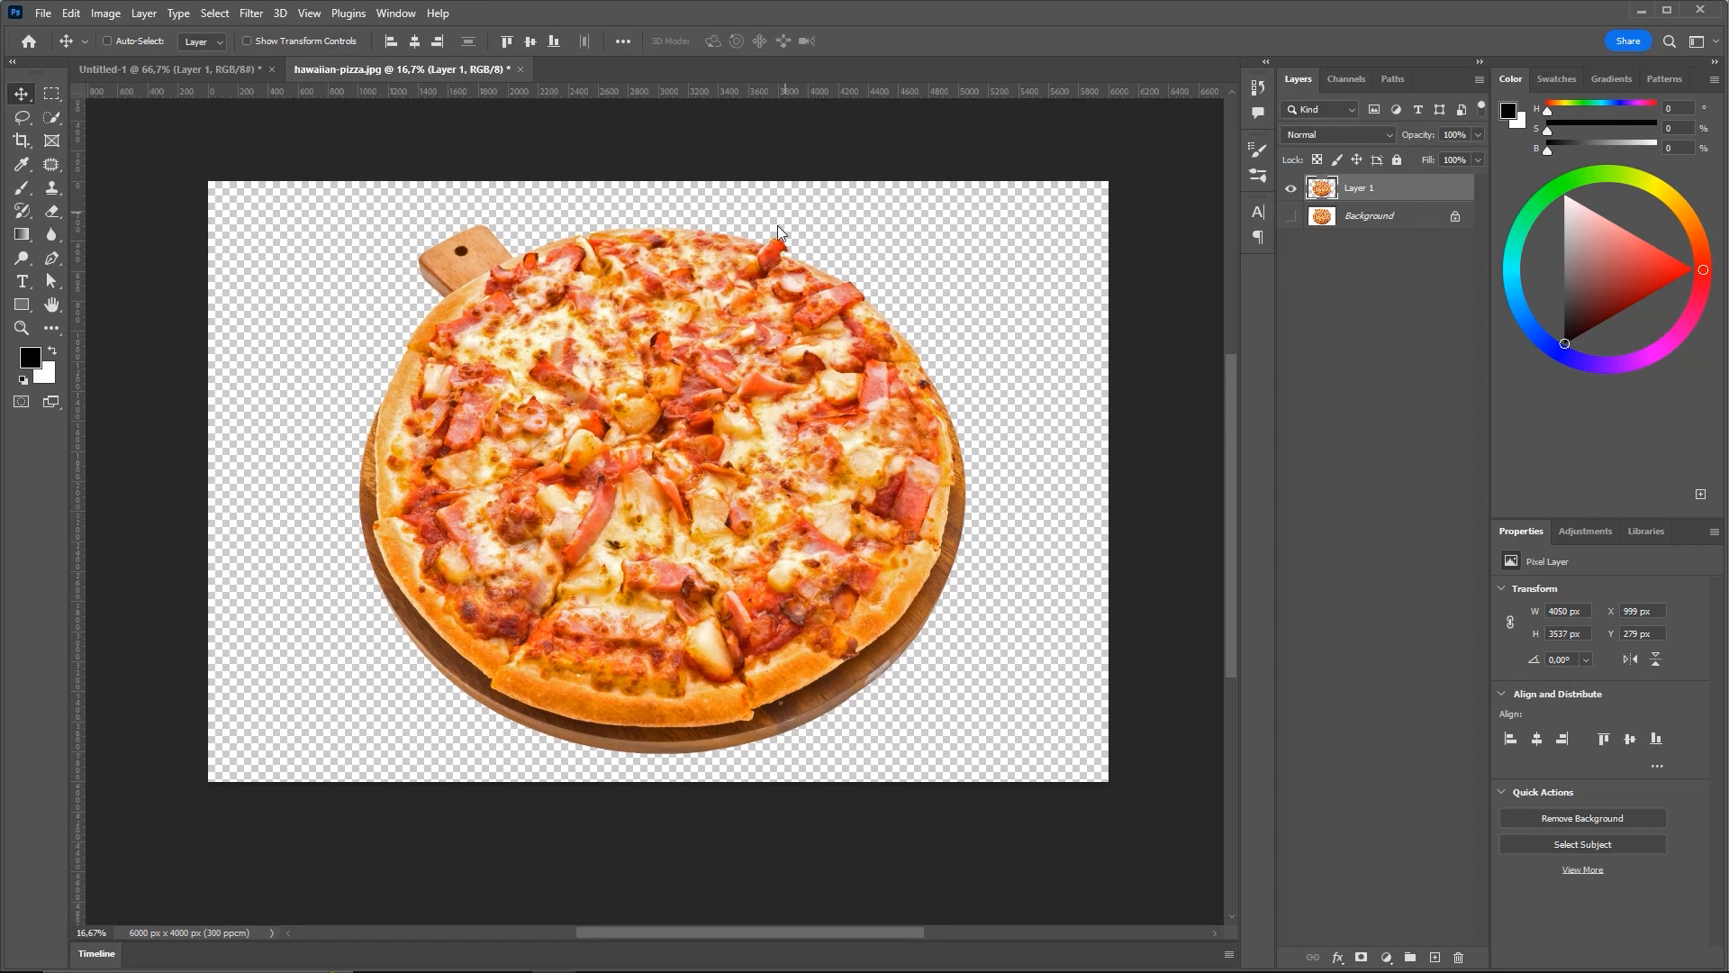
{"action": "left_click", "coordinate": [1288, 221]}
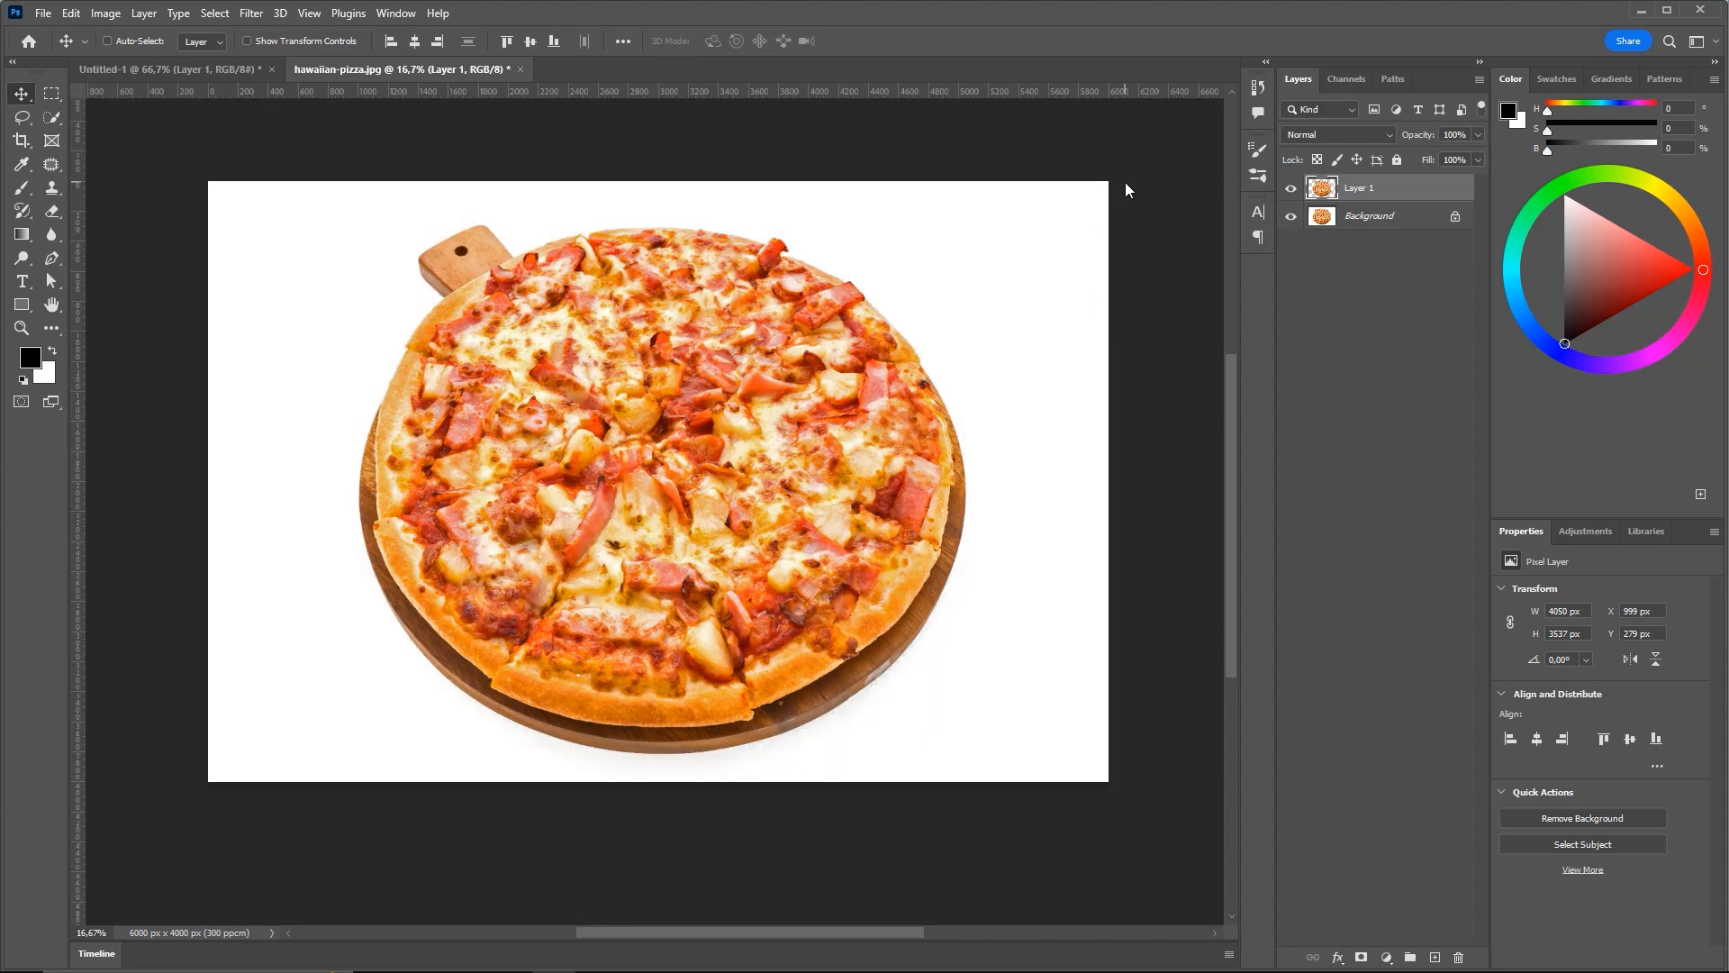
{"action": "left_click", "coordinate": [1292, 218]}
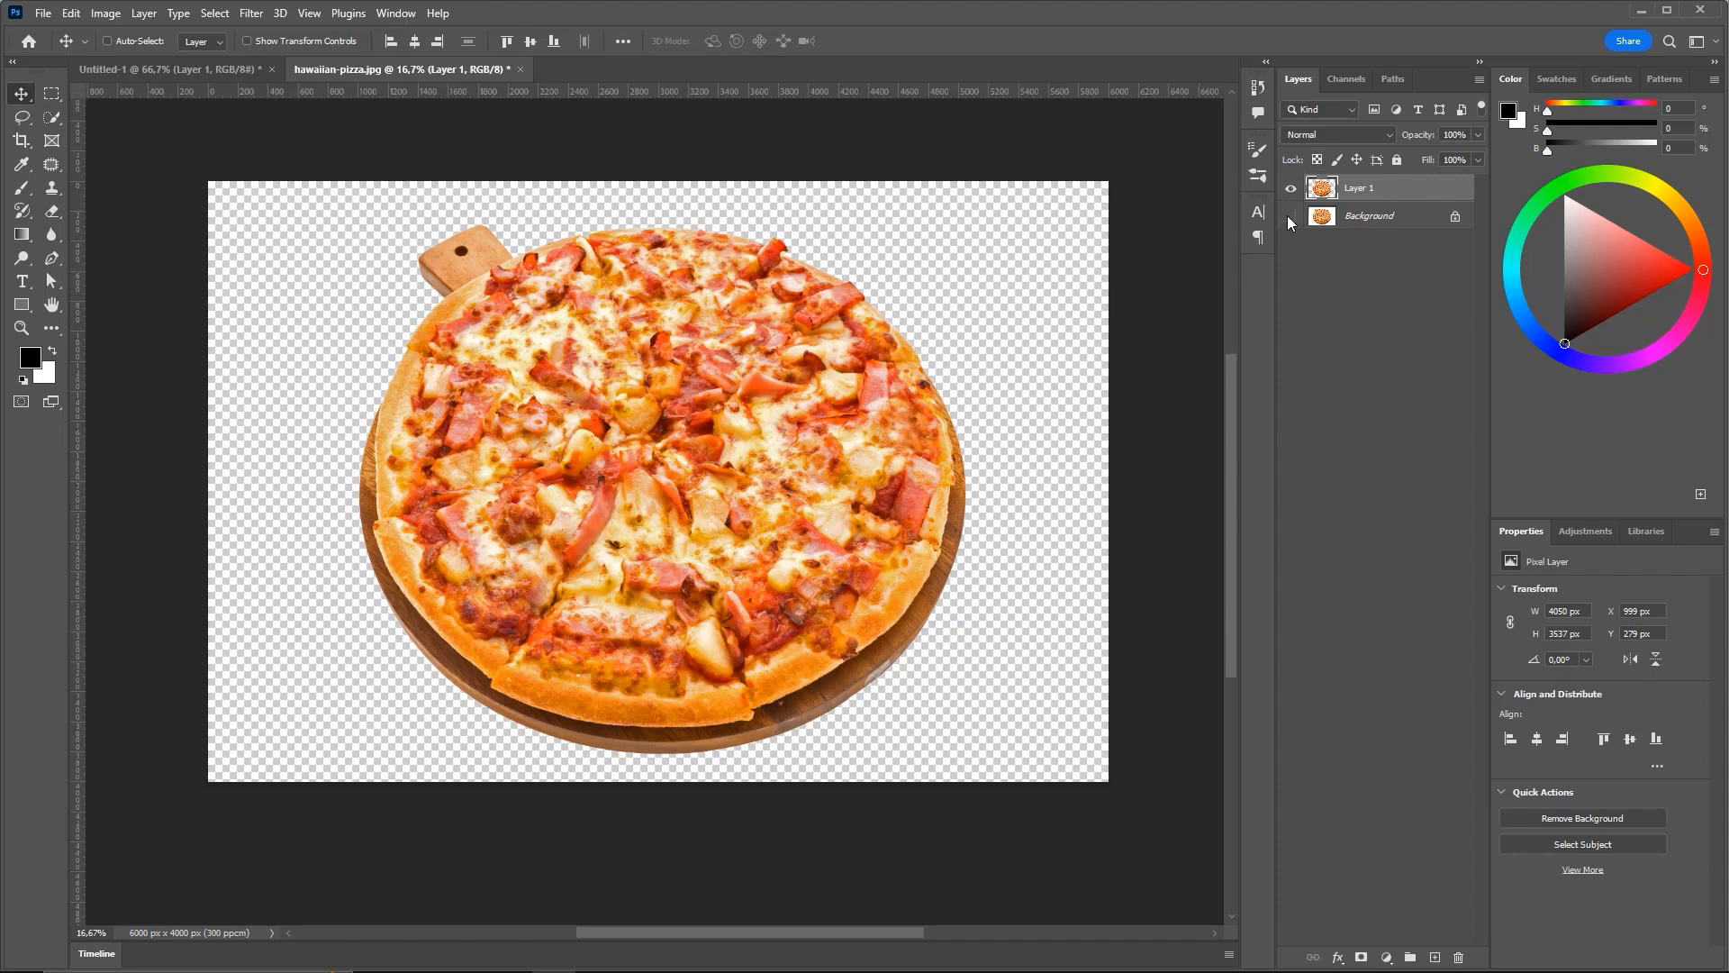
Close hawaiian-pizza.jpg without saving its changes
{"action": "left_click", "coordinate": [186, 70]}
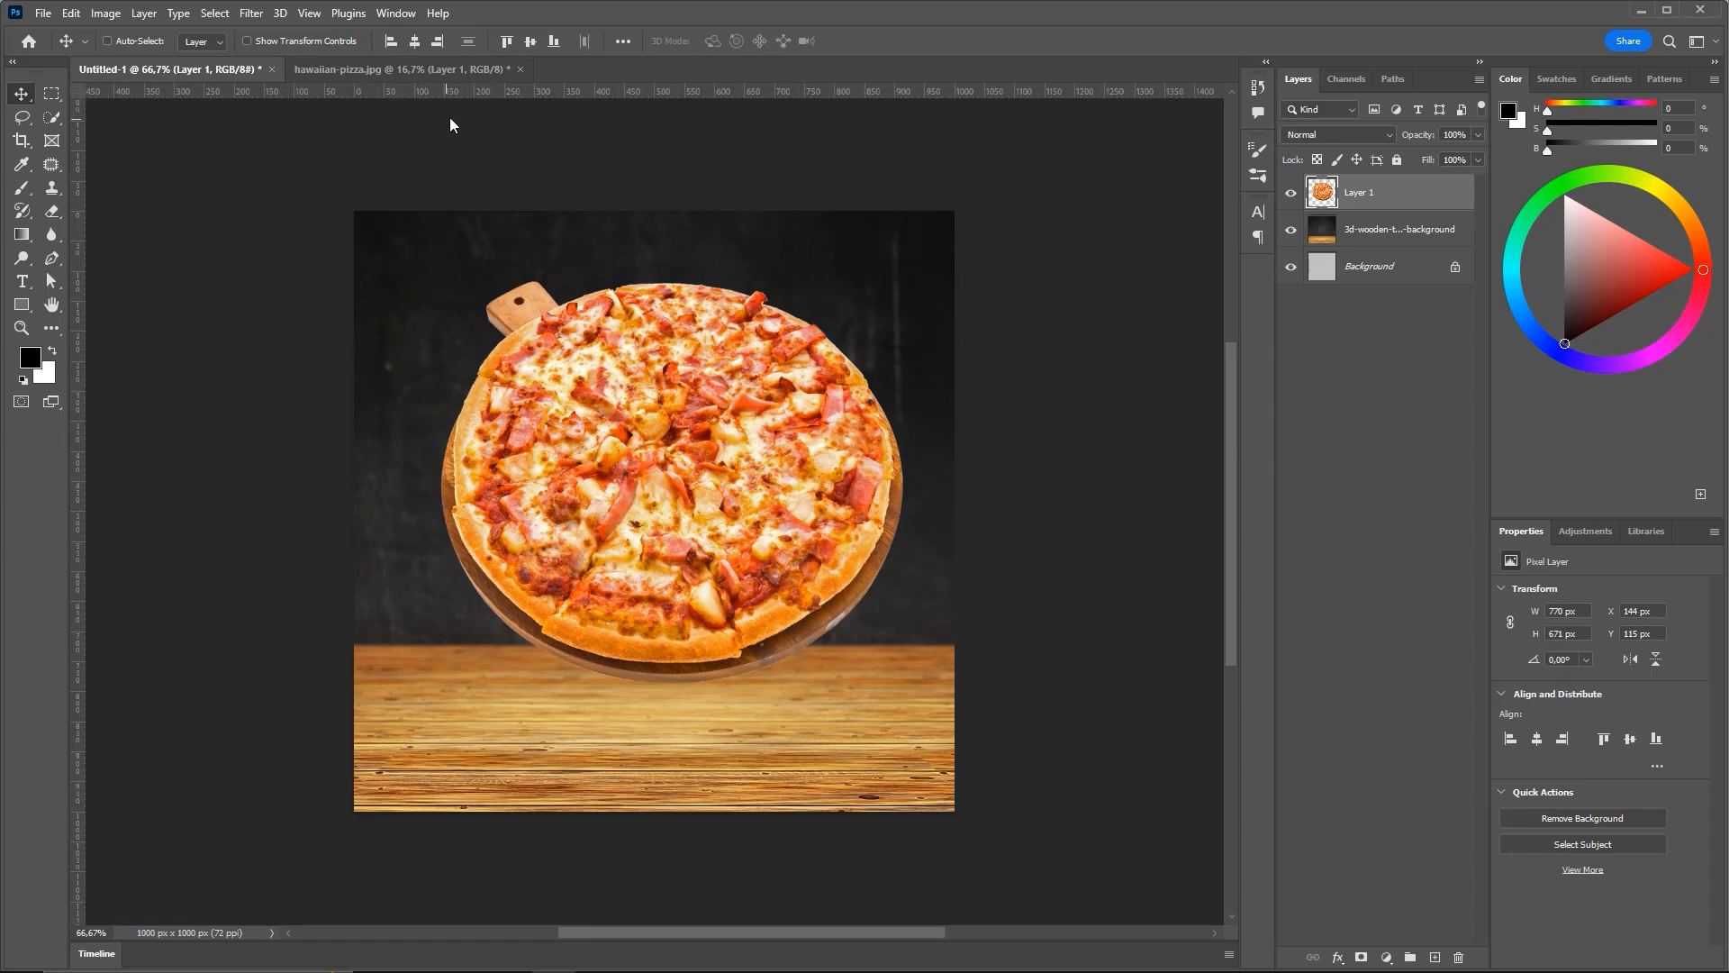
{"action": "left_click", "coordinate": [413, 72]}
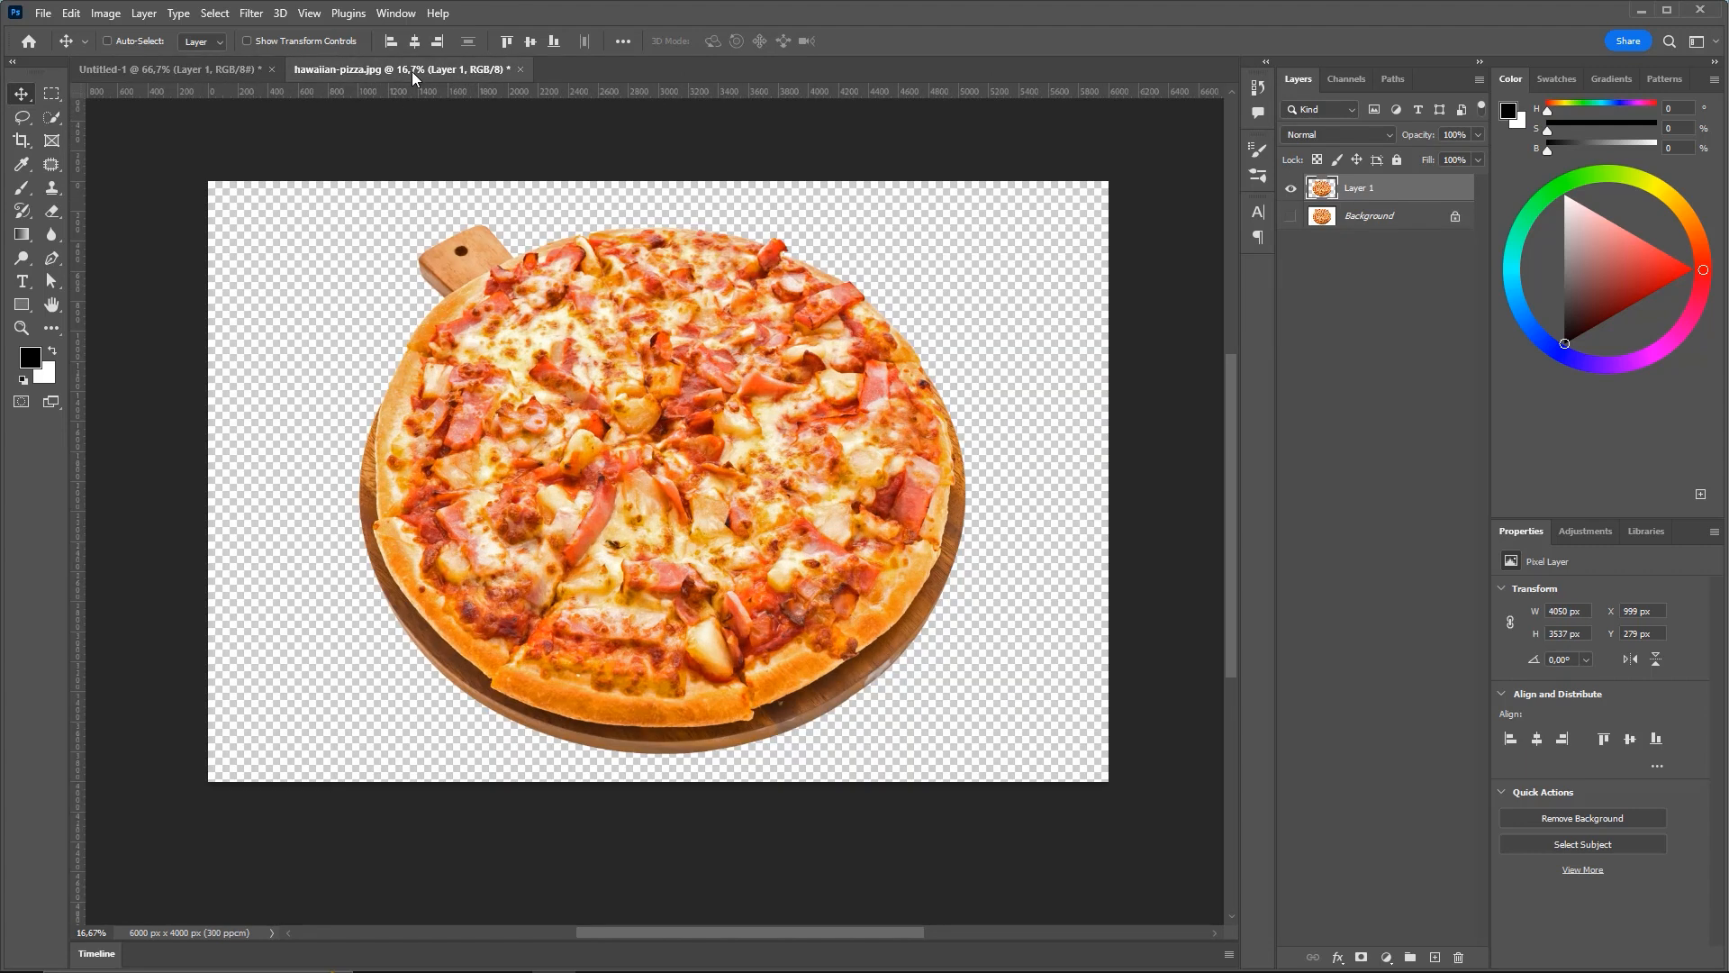
{"action": "left_click", "coordinate": [521, 69]}
{"action": "left_click", "coordinate": [891, 374]}
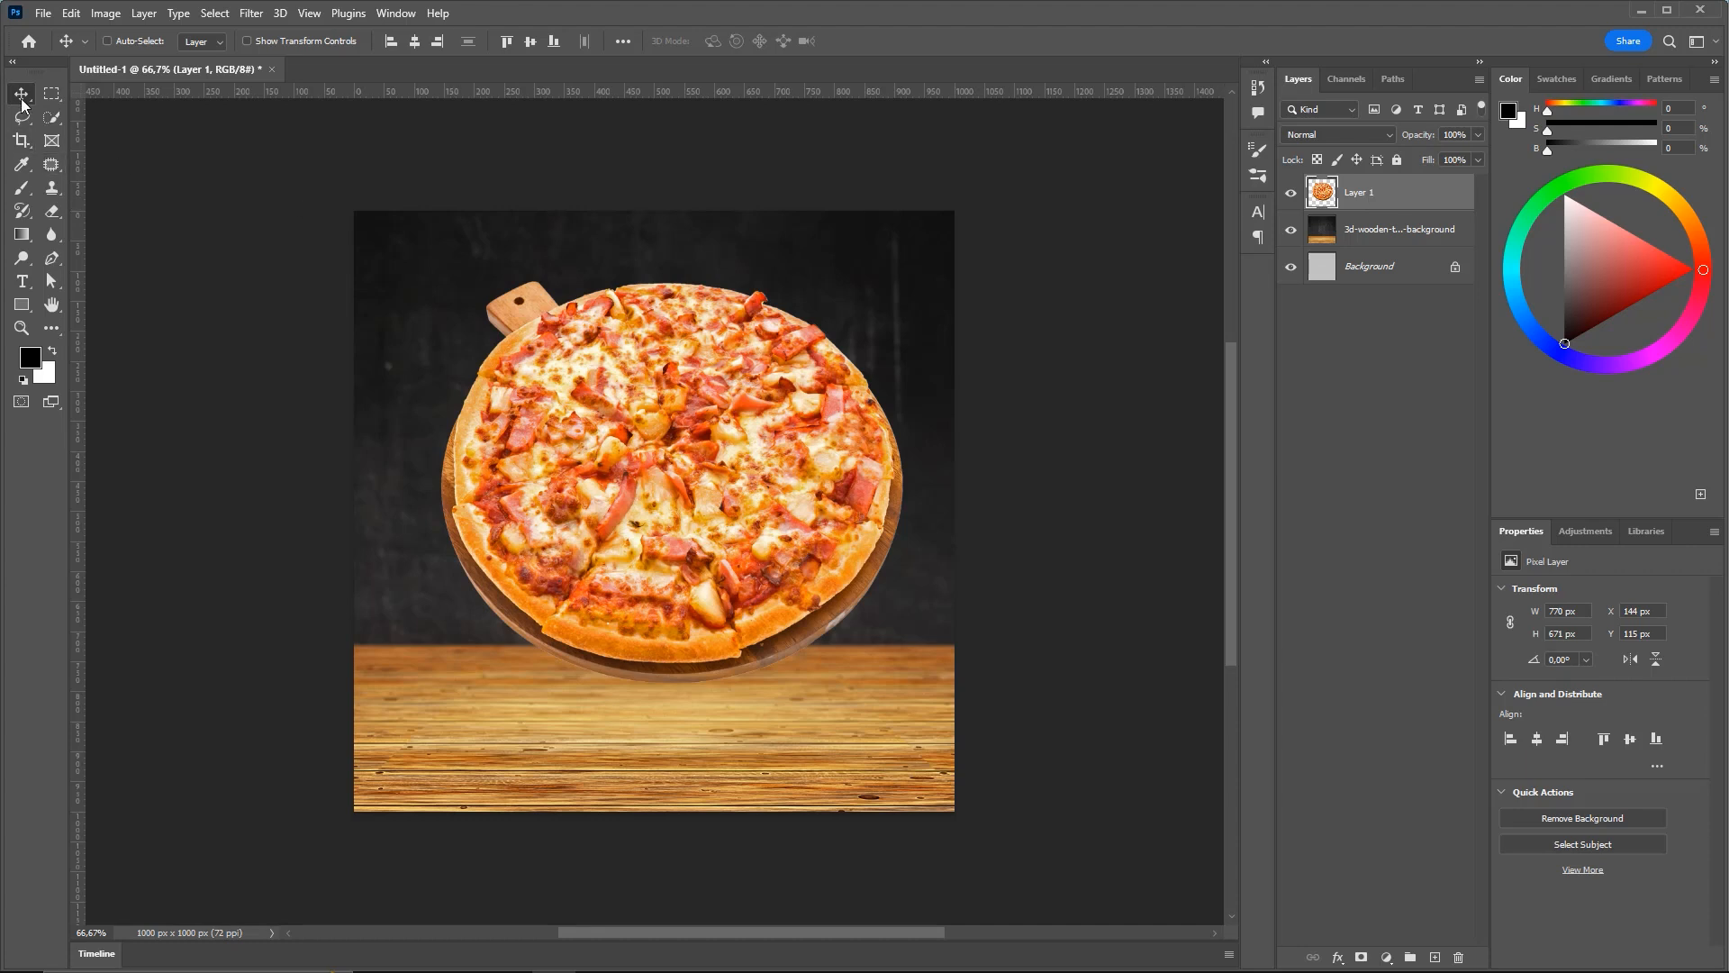
Nudge the pizza lower and centre it horizontally on the canvas, ending at X 115, Y 165
{"action": "left_click_drag", "start_coordinate": [707, 421], "coordinate": [695, 447]}
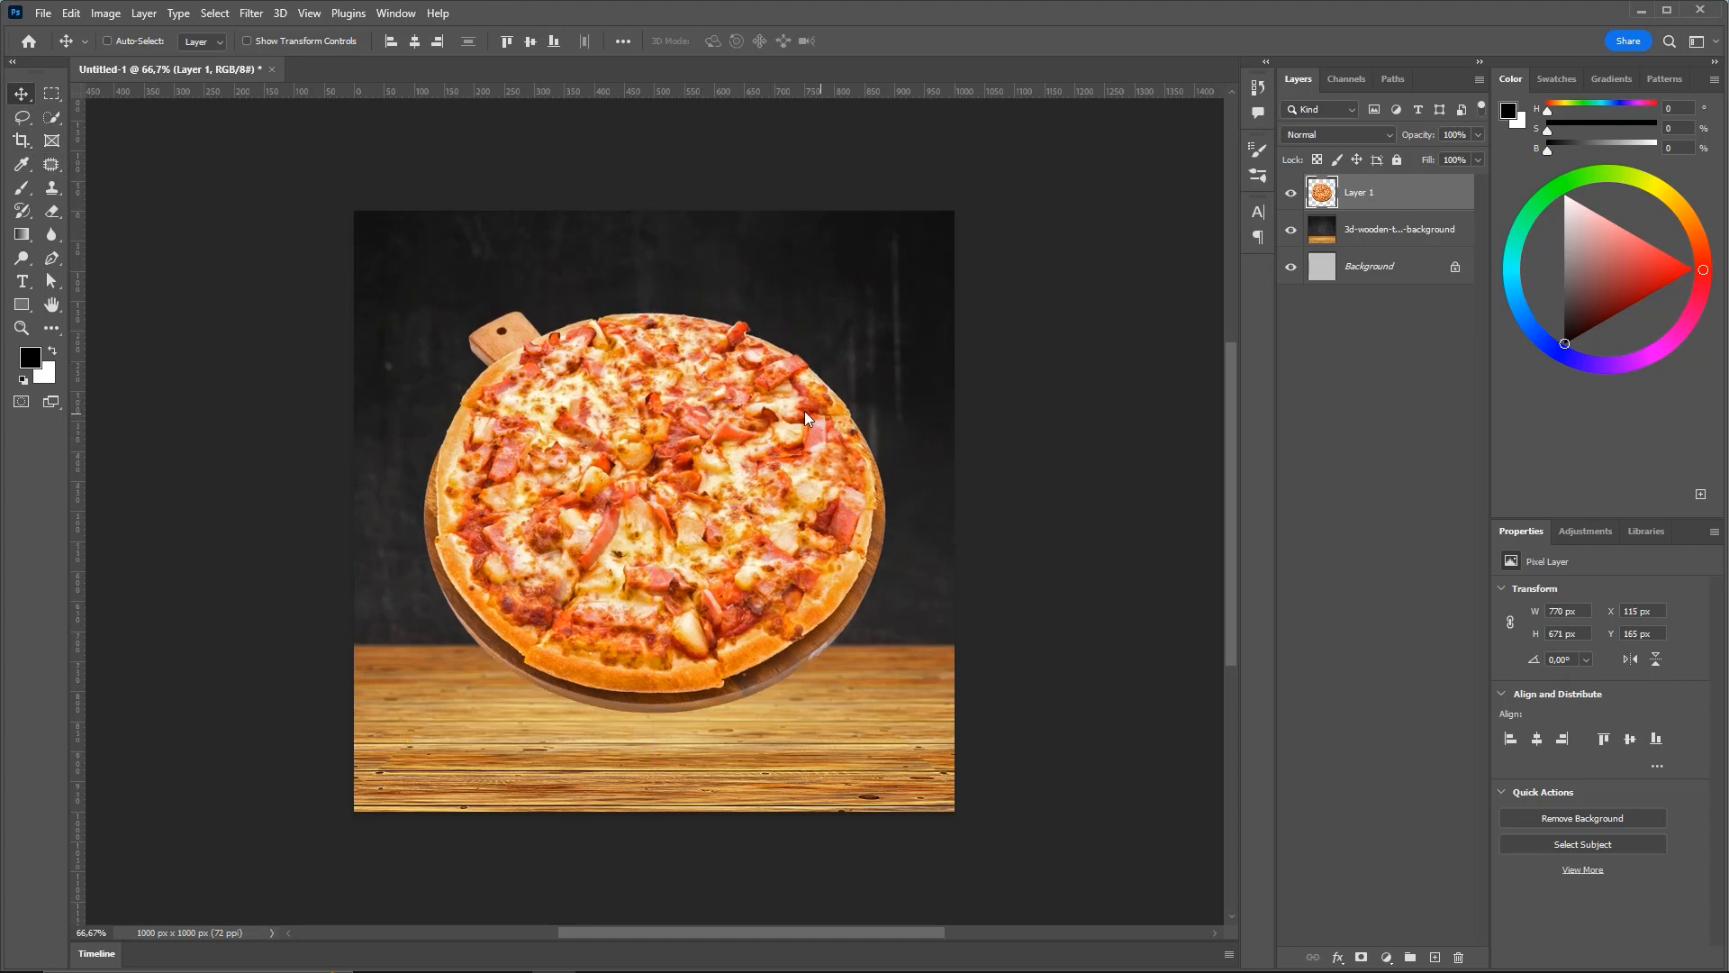
{"action": "key", "text": "ctrl"}
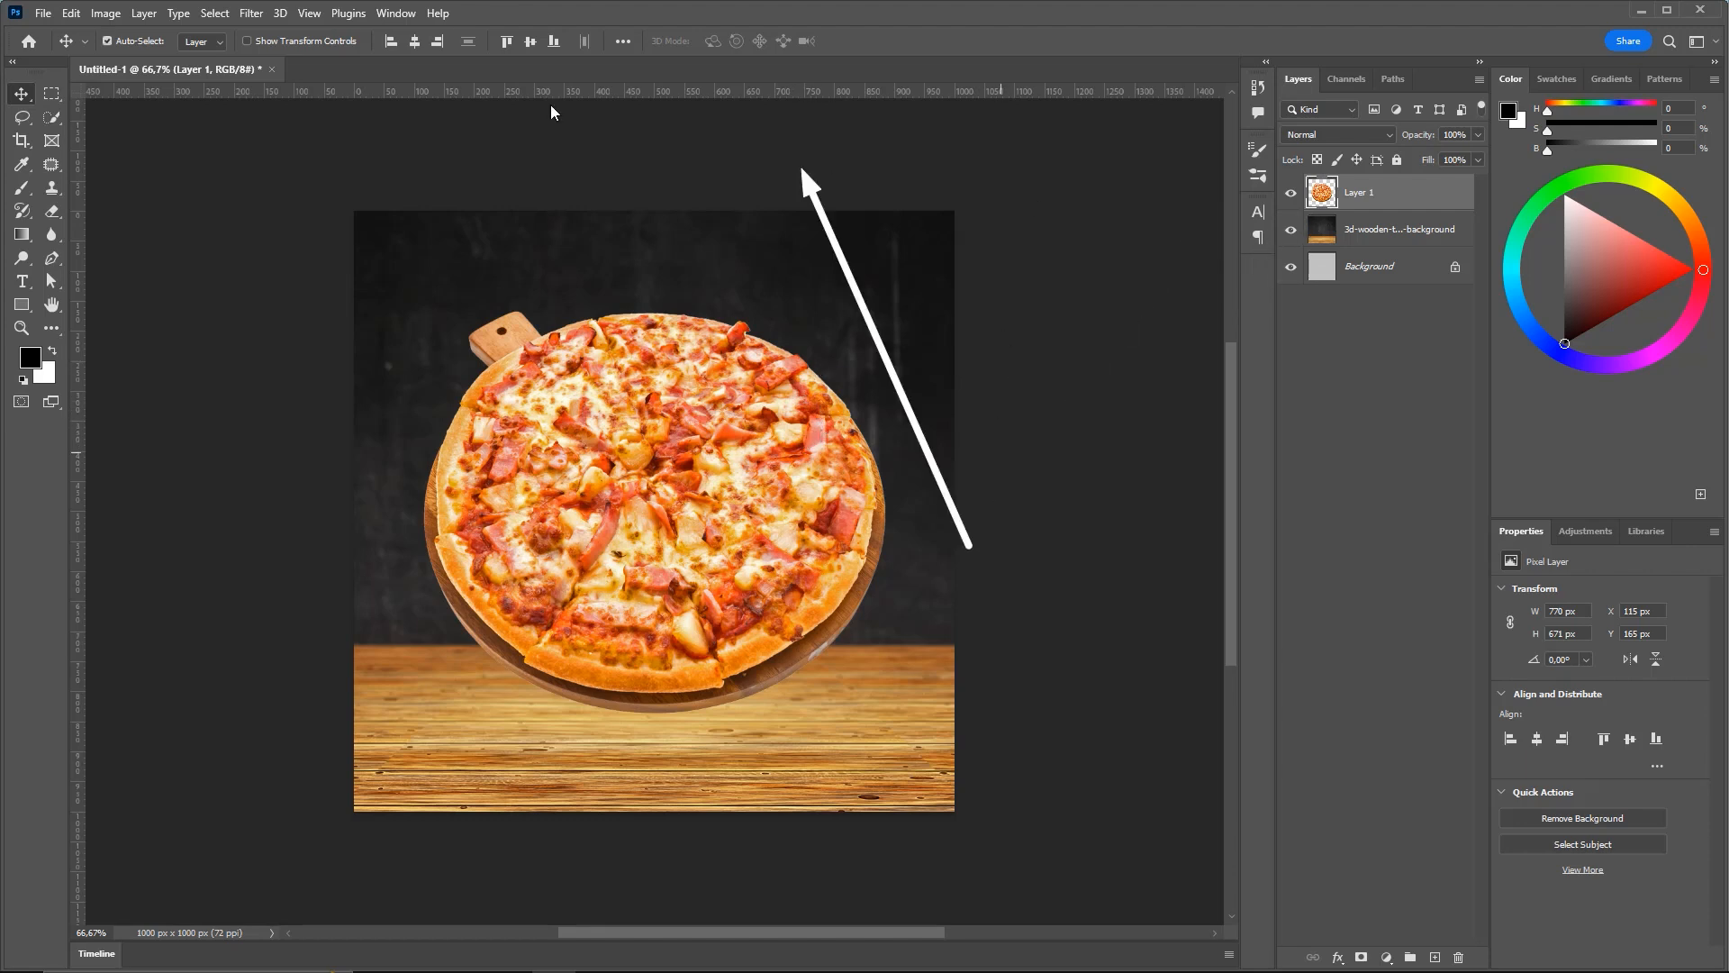
{"action": "left_click", "coordinate": [623, 42]}
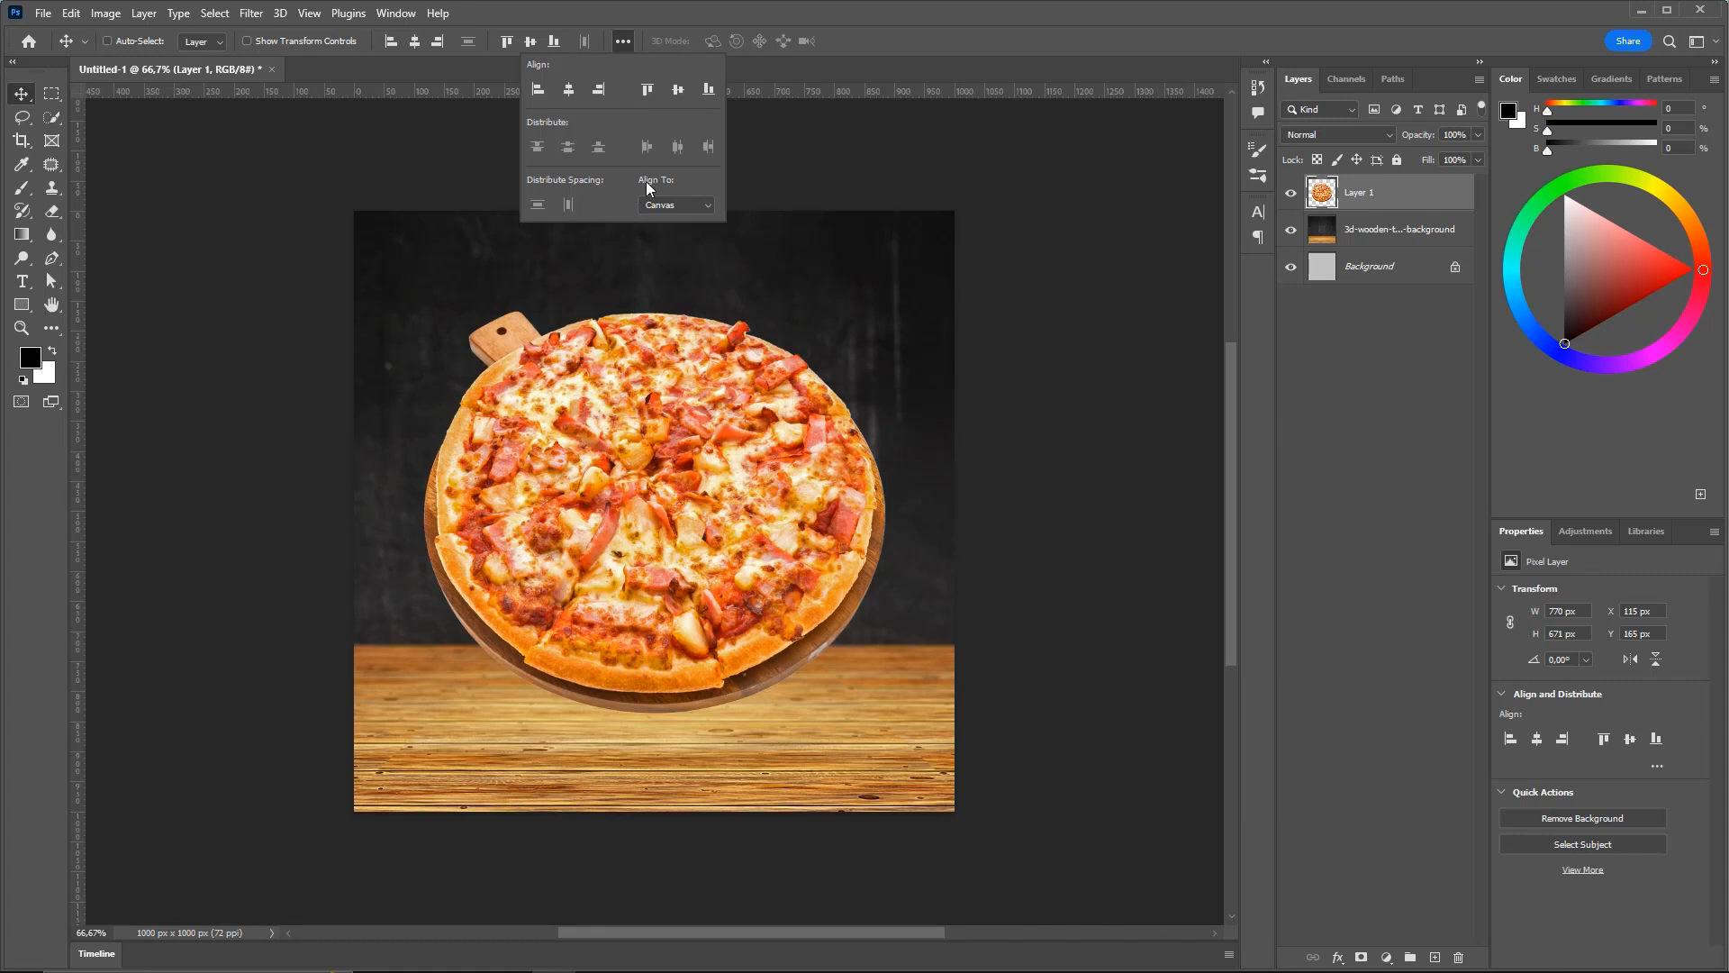
{"action": "left_click", "coordinate": [673, 208]}
{"action": "left_click", "coordinate": [375, 164]}
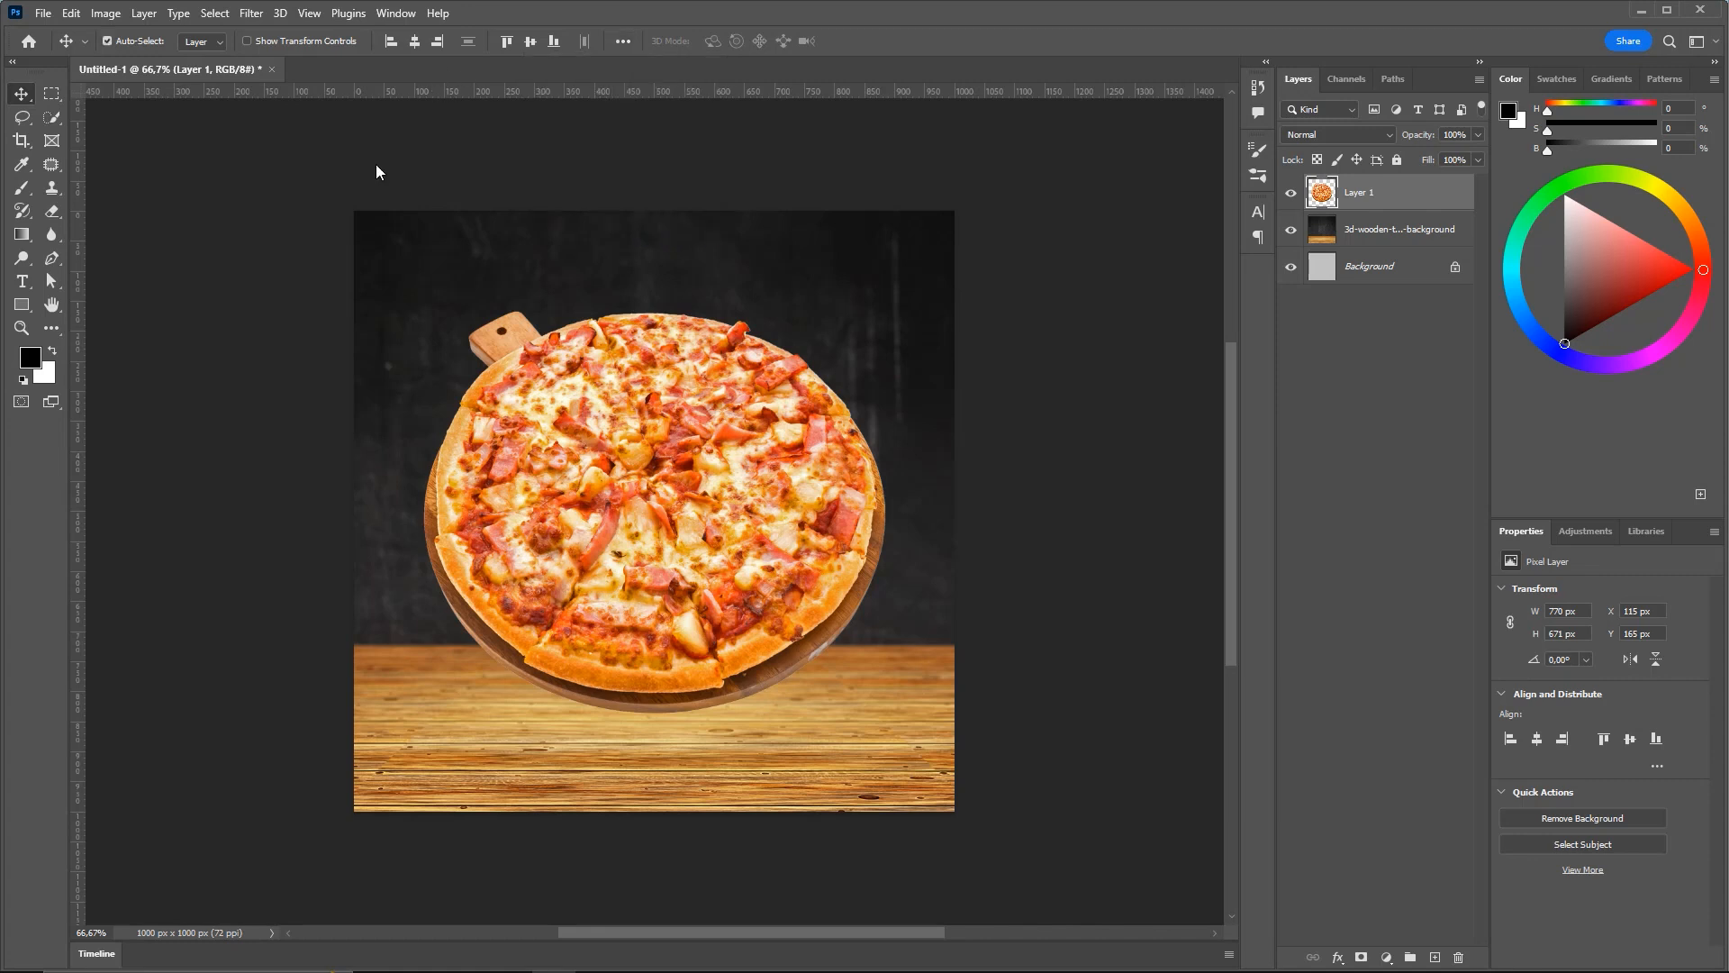
{"action": "left_click", "coordinate": [416, 43]}
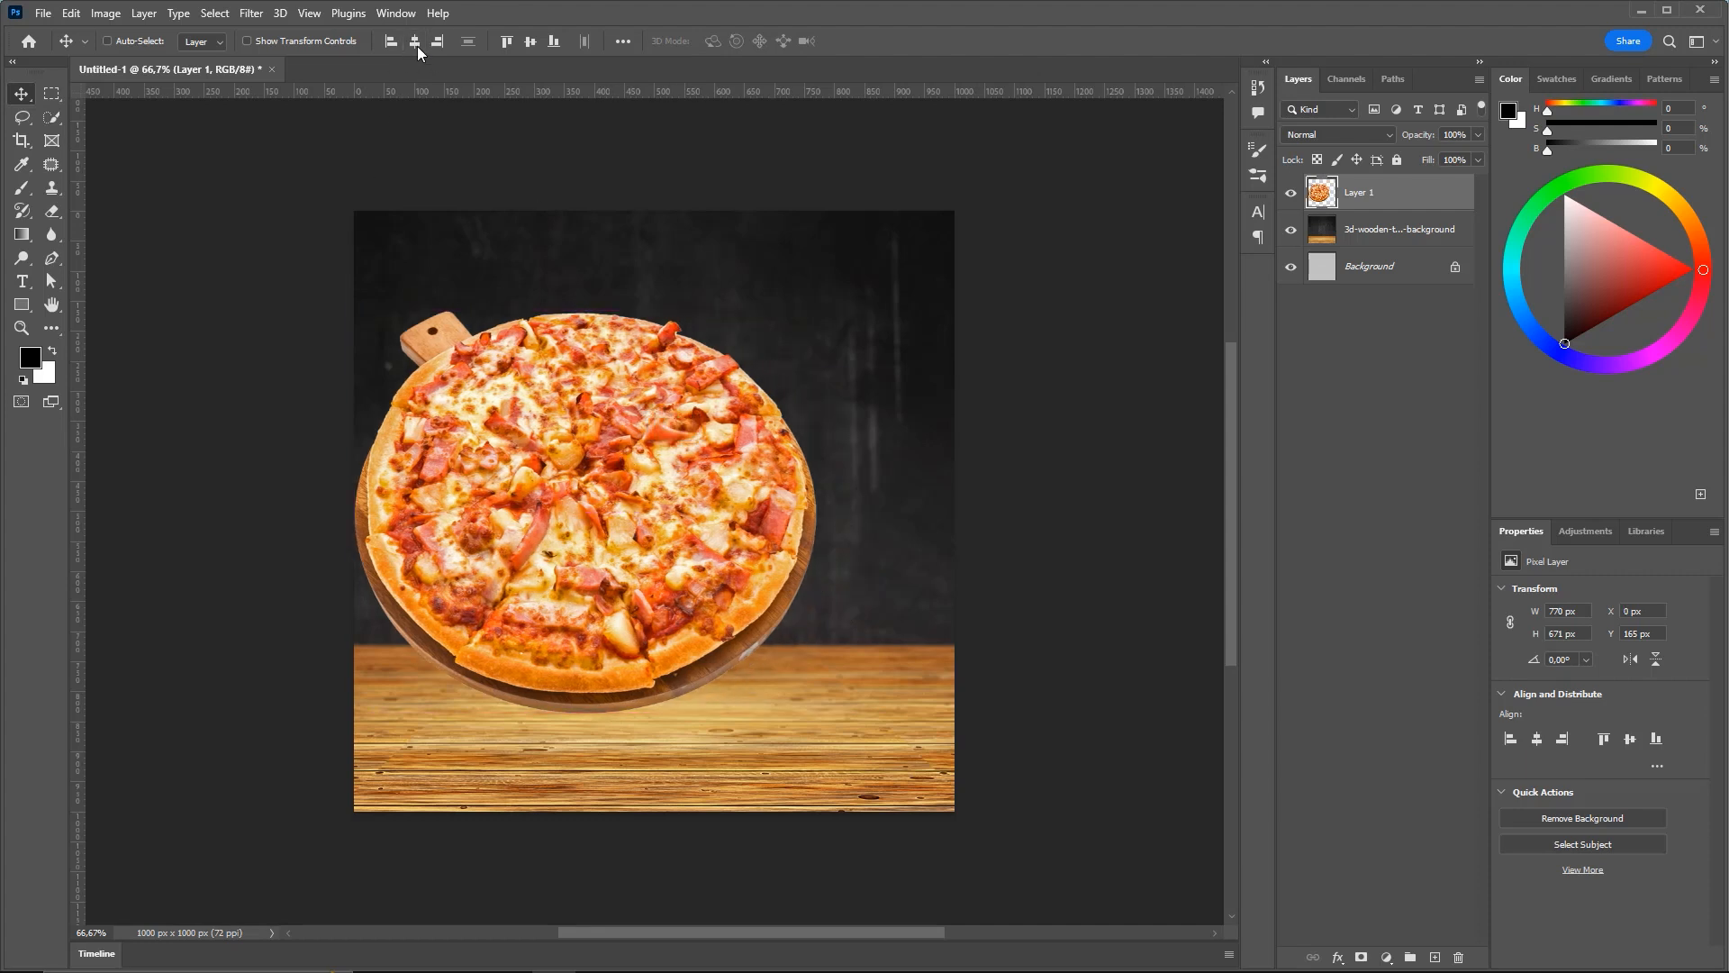
{"action": "left_click", "coordinate": [417, 41]}
{"action": "left_click_drag", "start_coordinate": [670, 420], "coordinate": [680, 440]}
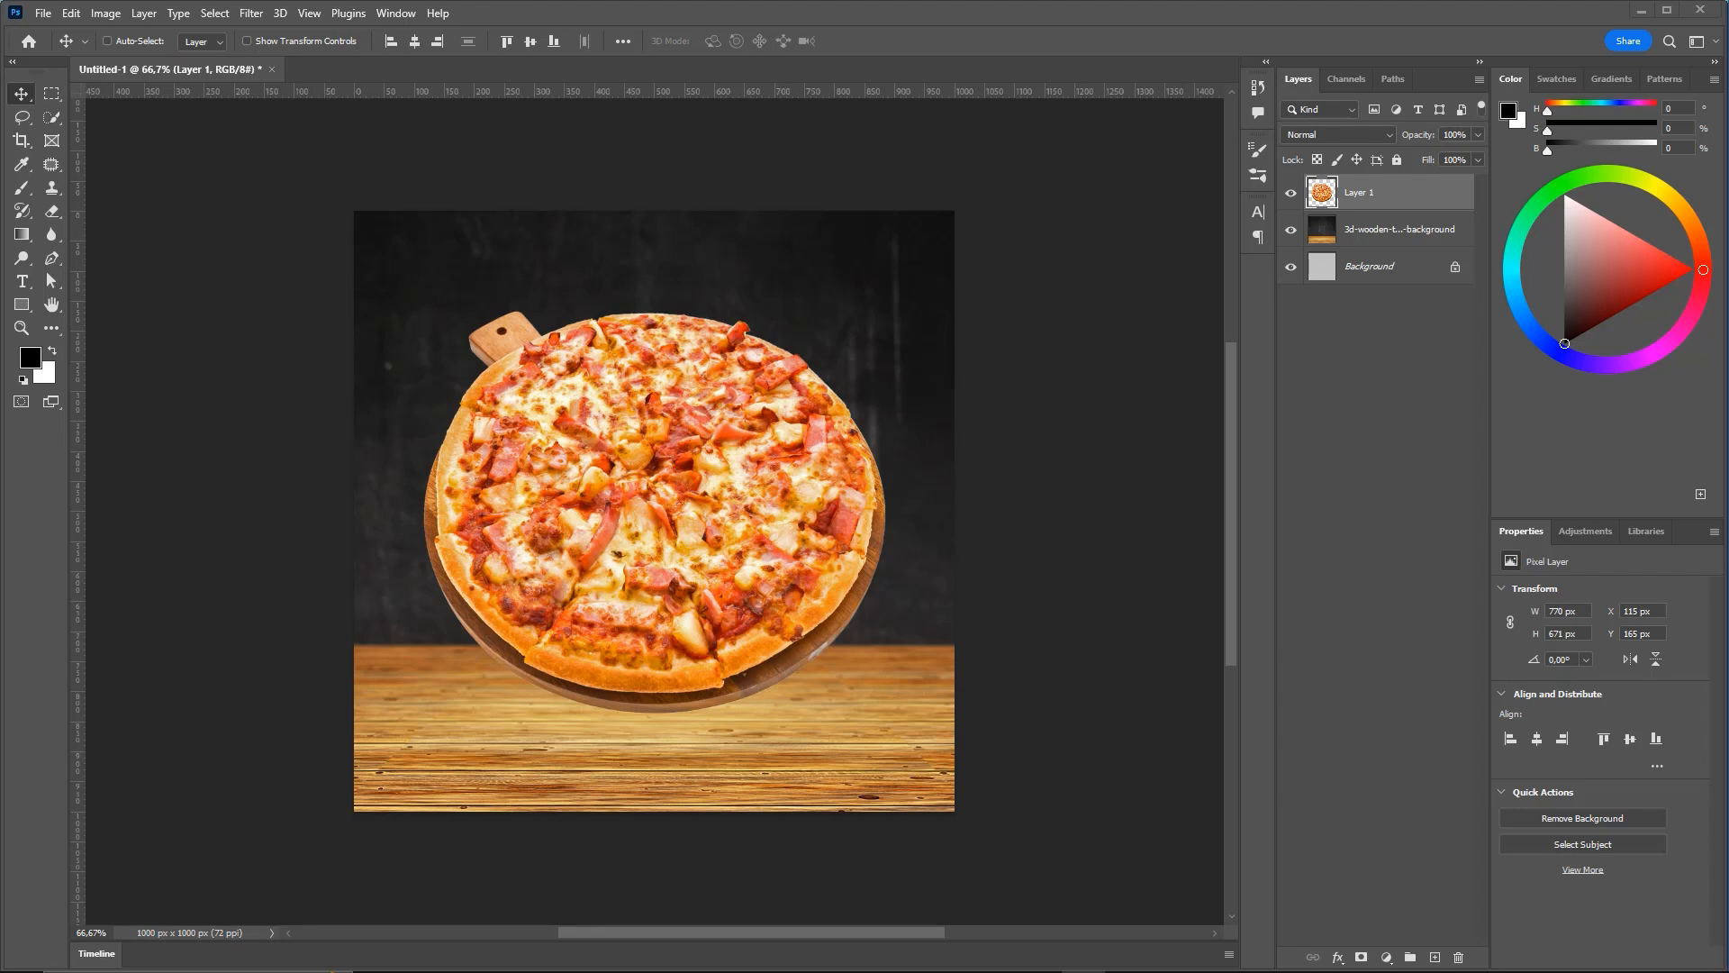
{"action": "mouse_move", "coordinate": [972, 714]}
{"action": "left_mouse_down"}
{"action": "mouse_move", "coordinate": [1617, 115]}
{"action": "mouse_move", "coordinate": [1594, 66]}
{"action": "left_mouse_up"}
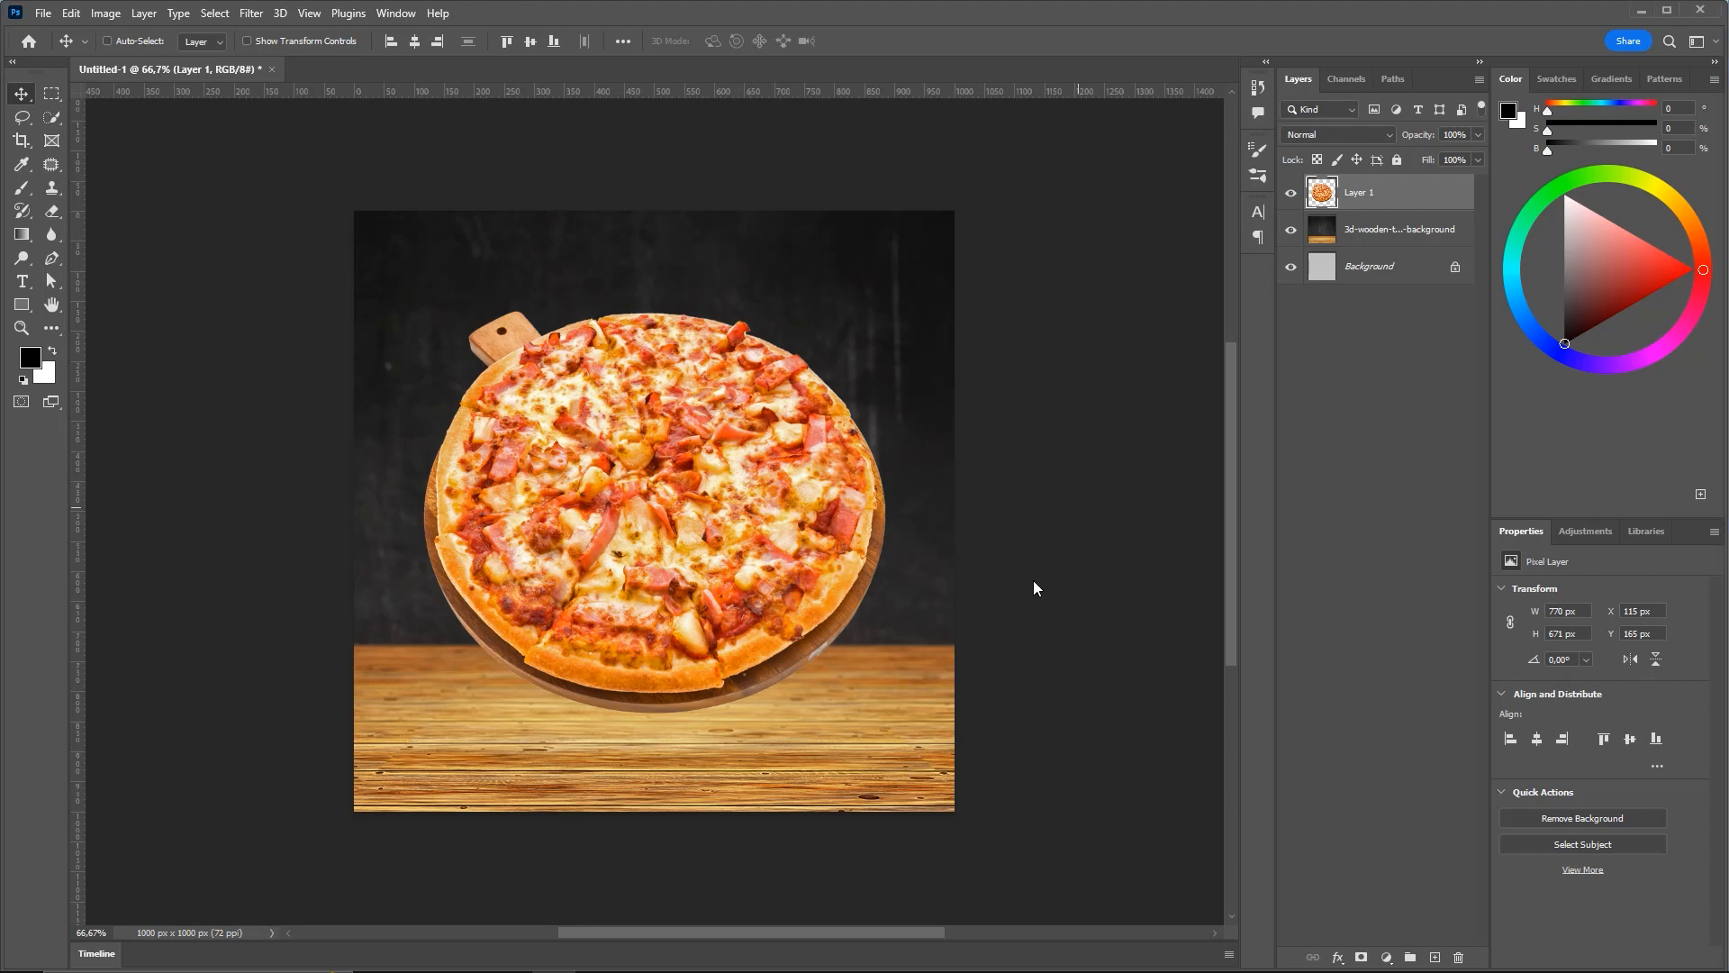
Drag fire-flame-in-black-background.jpg from the project folder onto the flyer canvas
{"action": "left_click", "coordinate": [376, 965]}
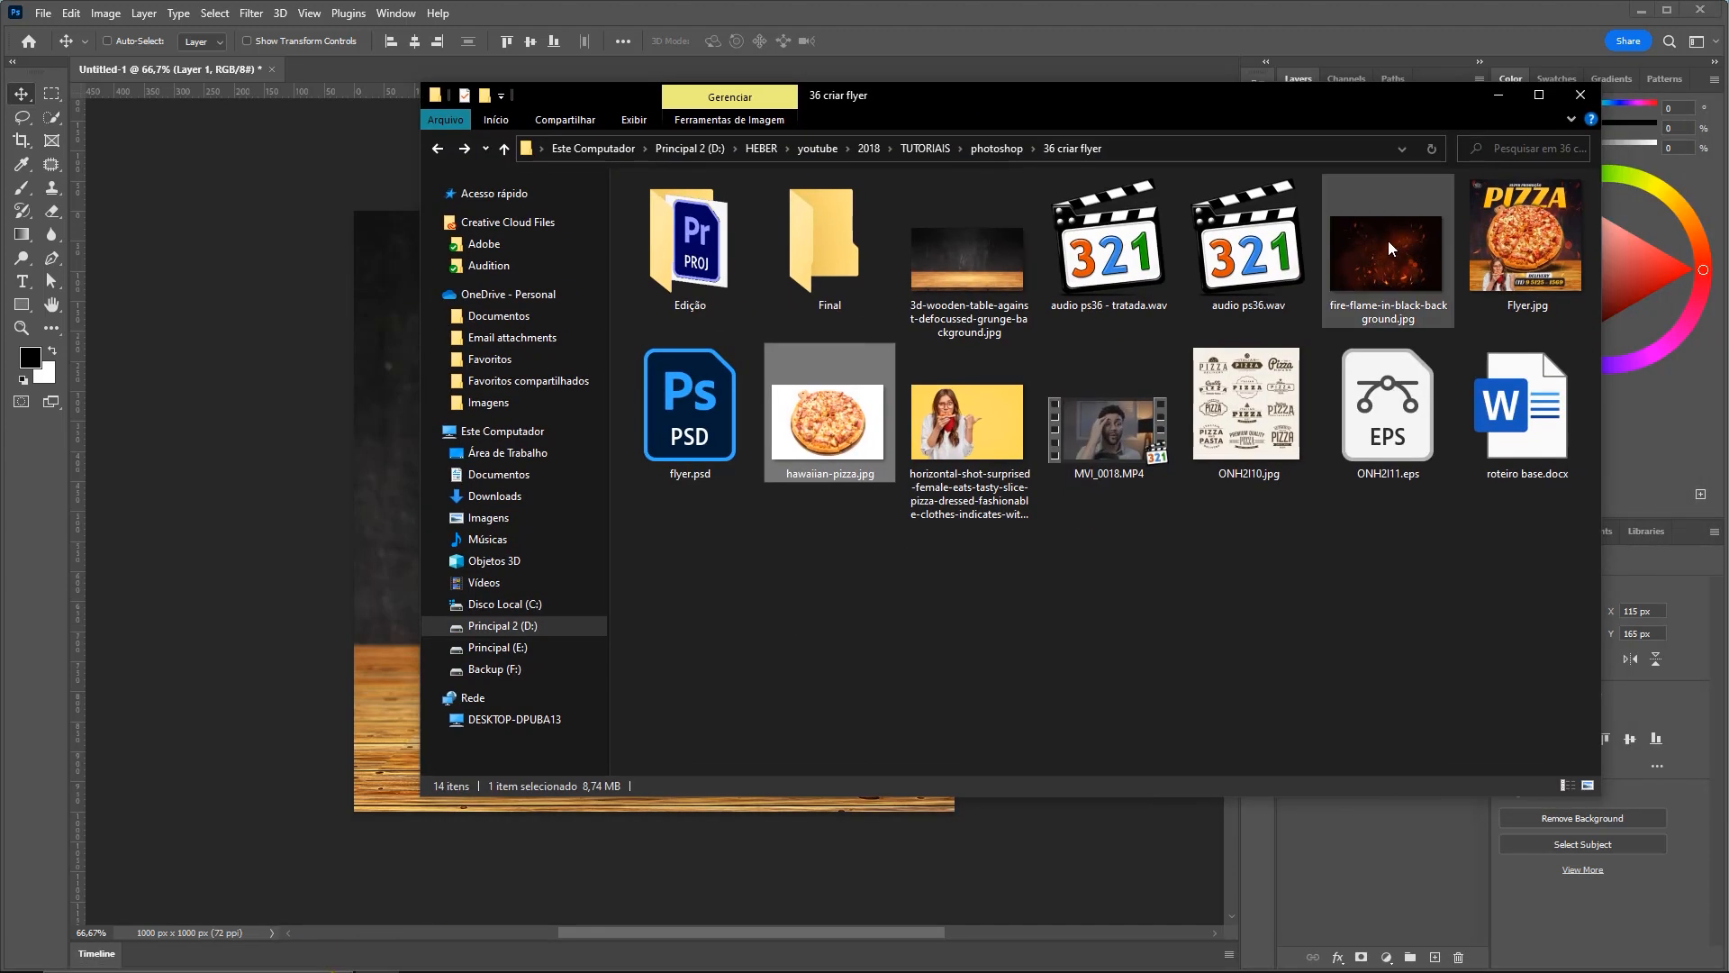
{"action": "left_click", "coordinate": [1387, 243]}
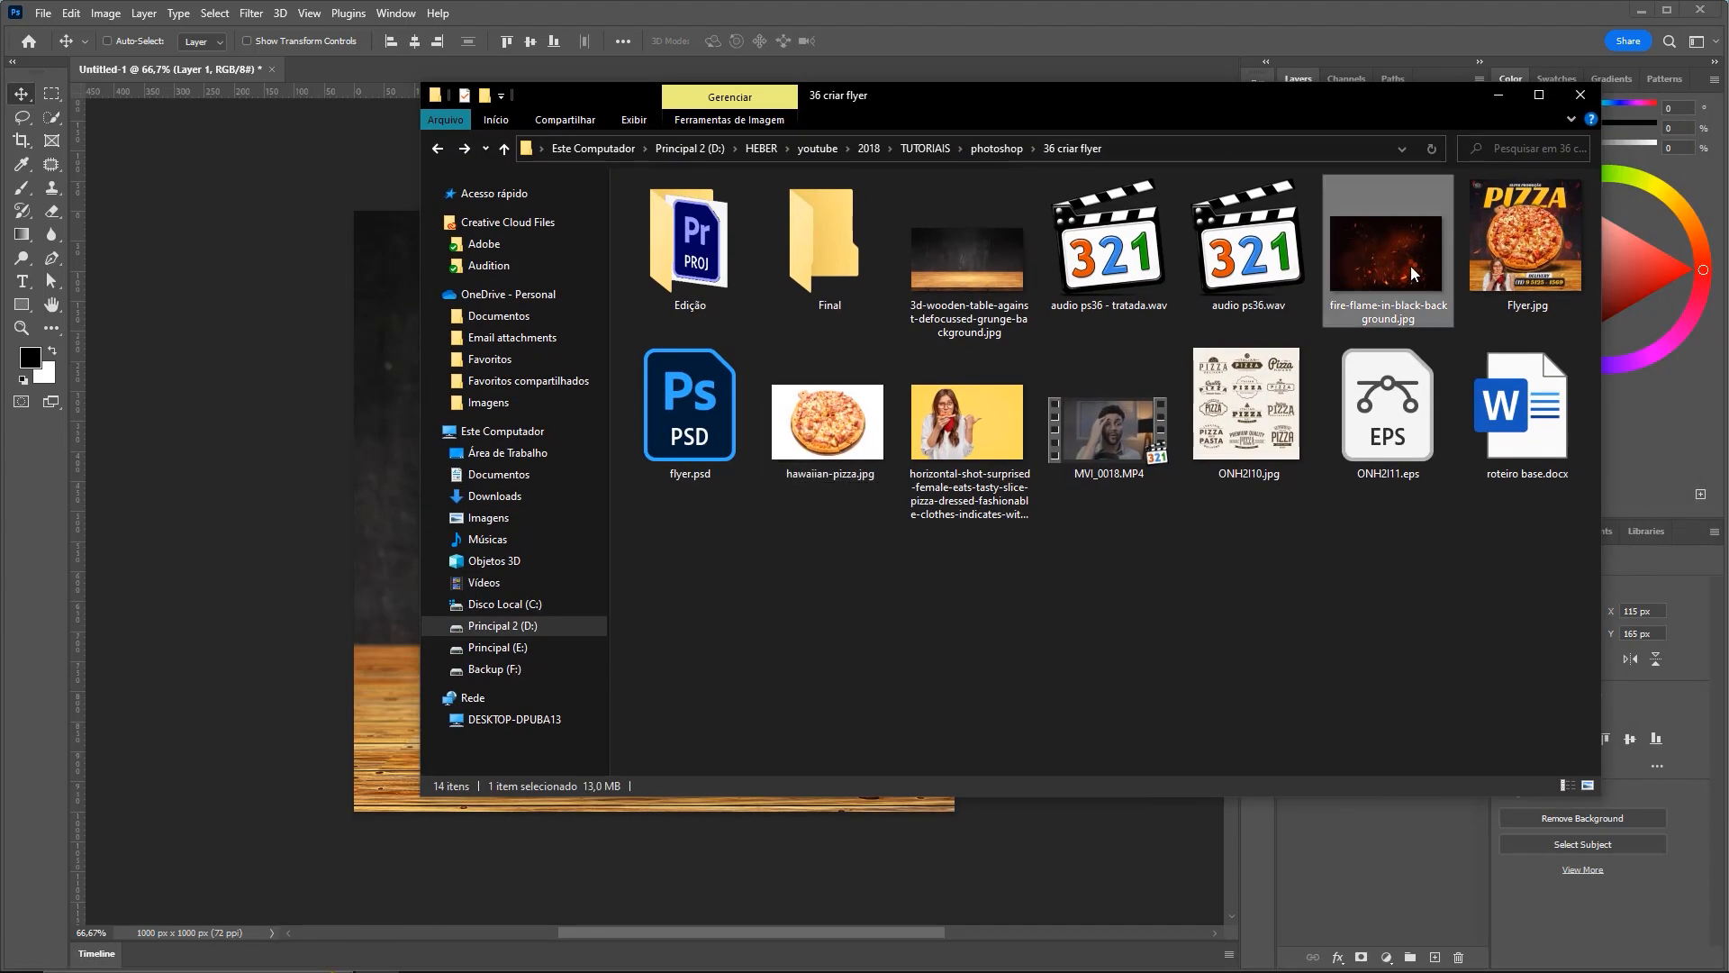
{"action": "left_click", "coordinate": [1347, 504]}
{"action": "left_click", "coordinate": [293, 549]}
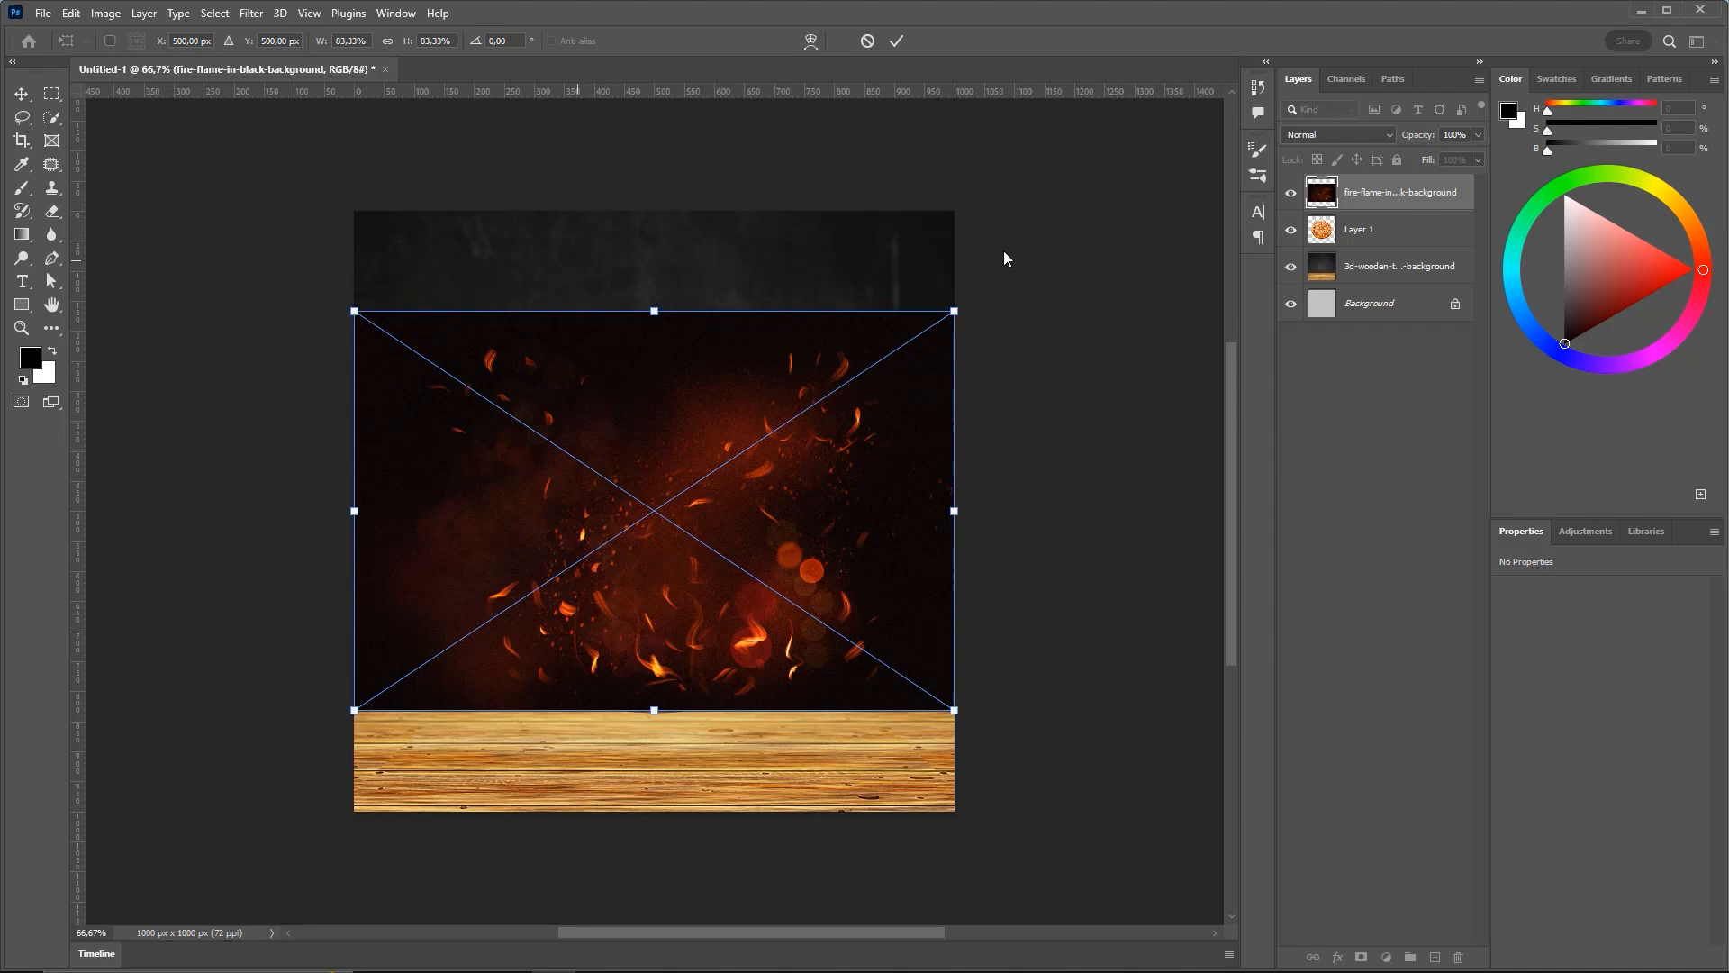
Commit the placed fire image and move its layer beneath Layer 1, above the wooden table
{"action": "mouse_move", "coordinate": [960, 310]}
{"action": "left_mouse_down"}
{"action": "mouse_move", "coordinate": [976, 301]}
{"action": "mouse_move", "coordinate": [941, 319]}
{"action": "mouse_move", "coordinate": [971, 324]}
{"action": "mouse_move", "coordinate": [949, 314]}
{"action": "left_mouse_up"}
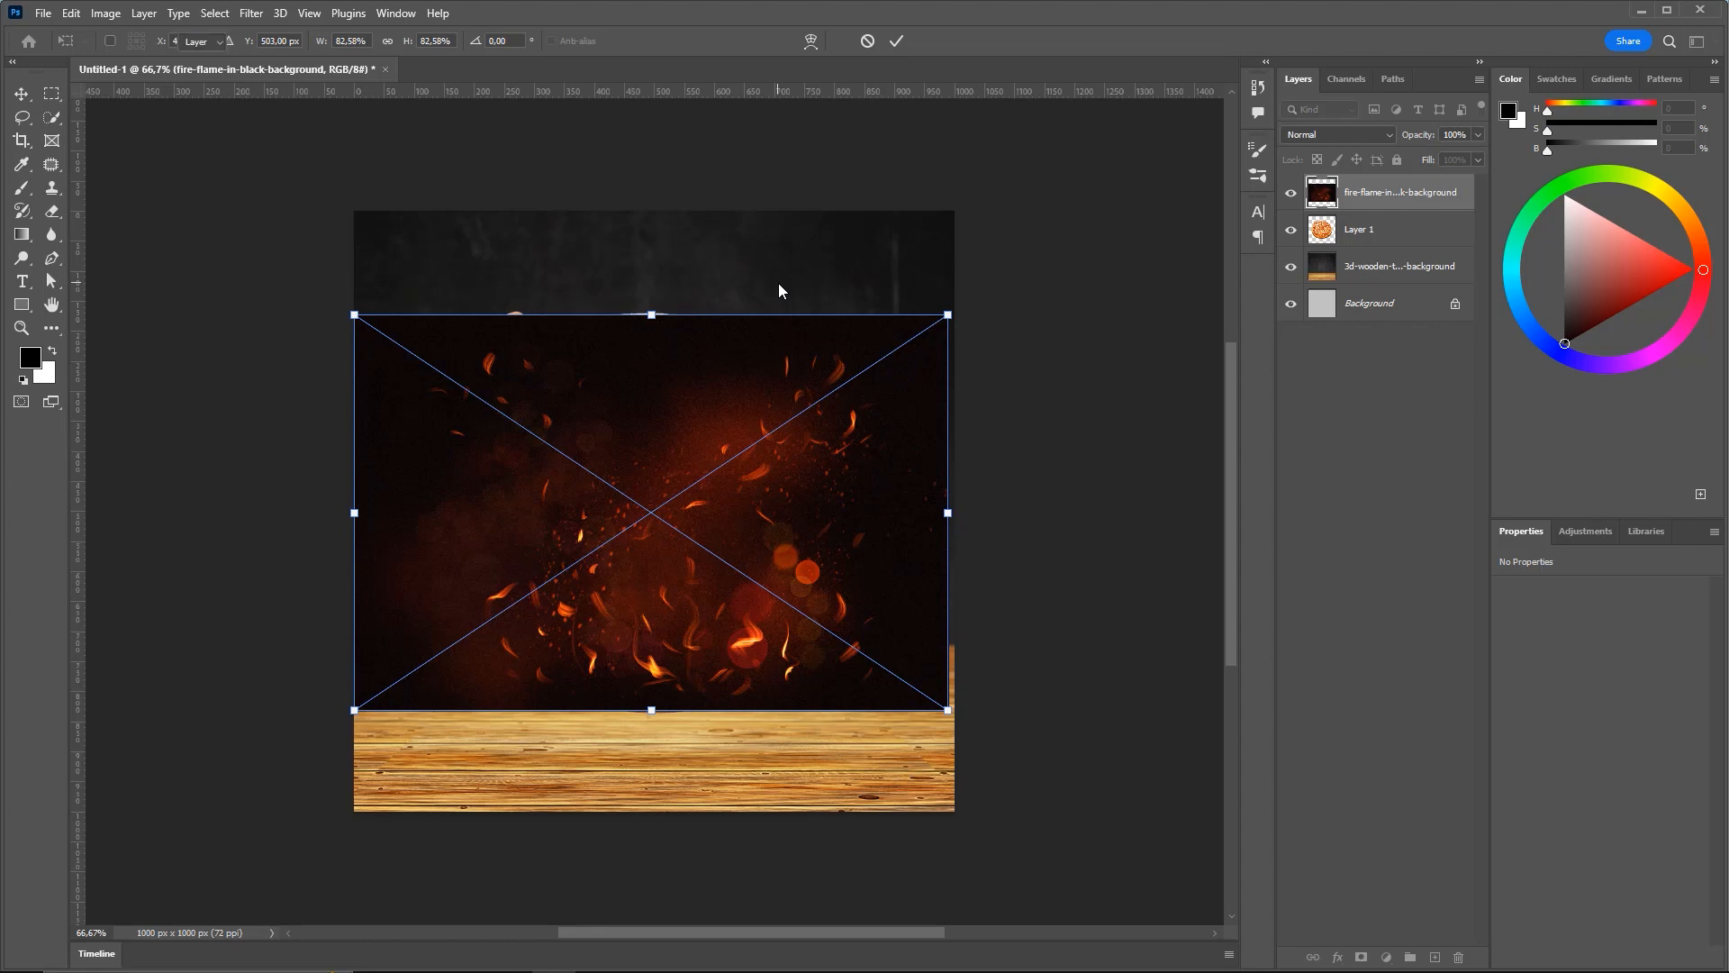
{"action": "key", "text": "Return"}
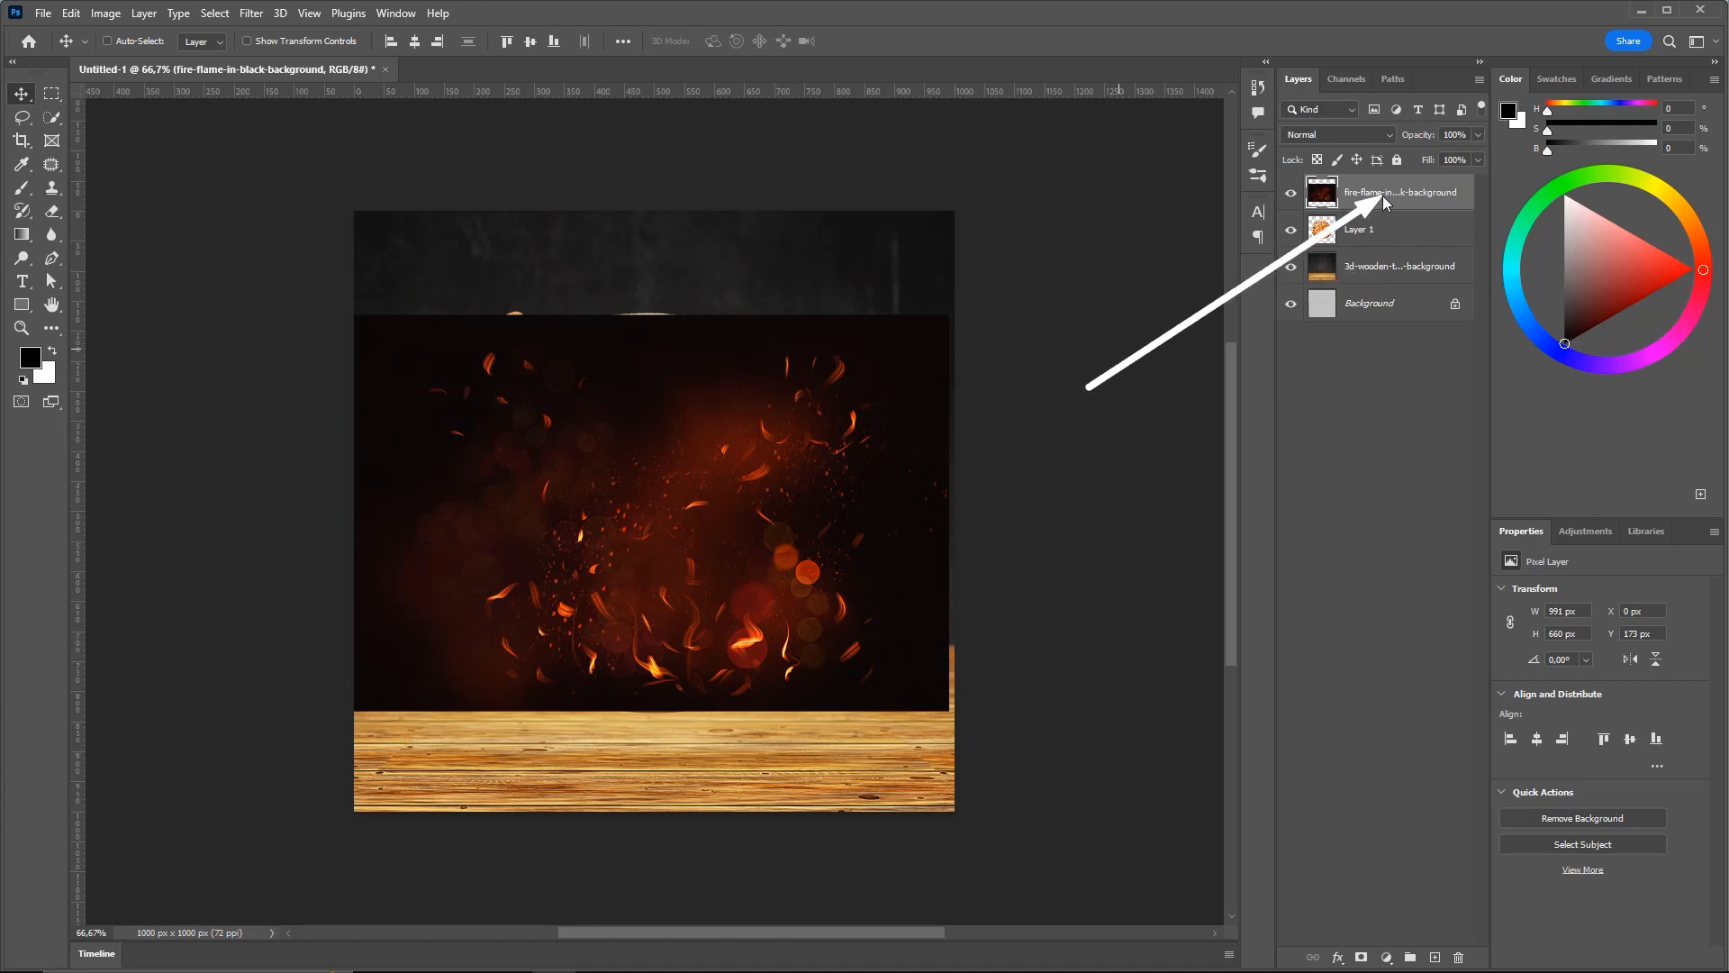
{"action": "left_click_drag", "start_coordinate": [1376, 196], "coordinate": [1360, 250]}
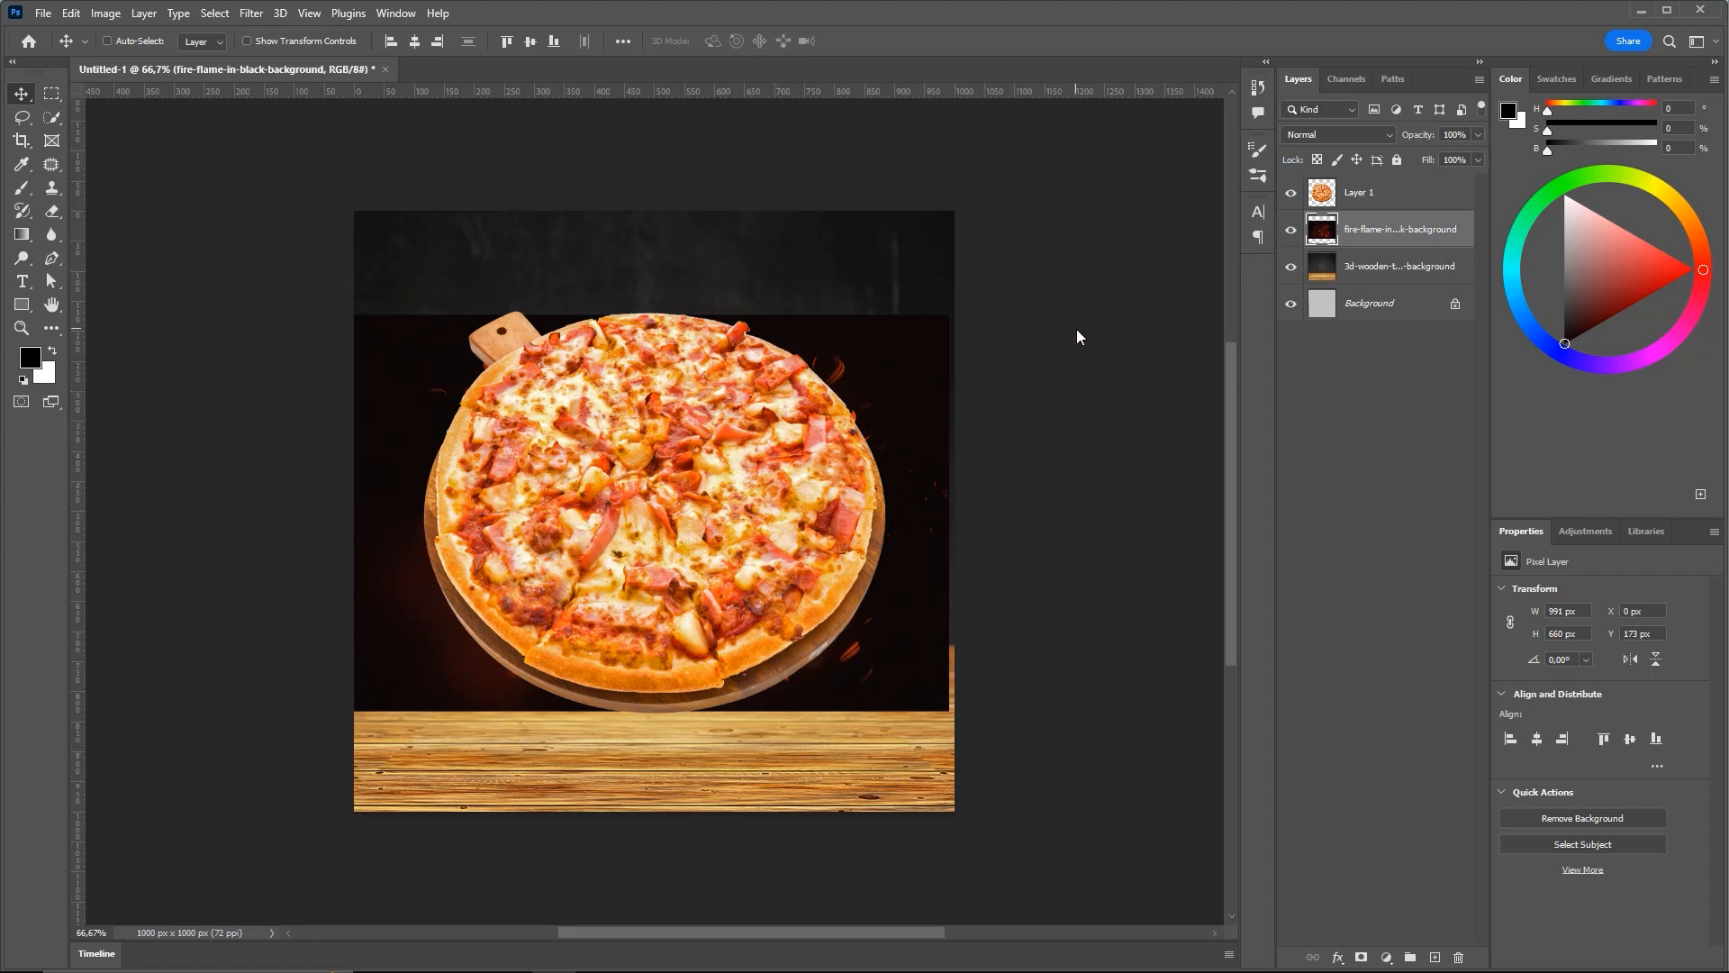
{"action": "key", "text": "ctrl"}
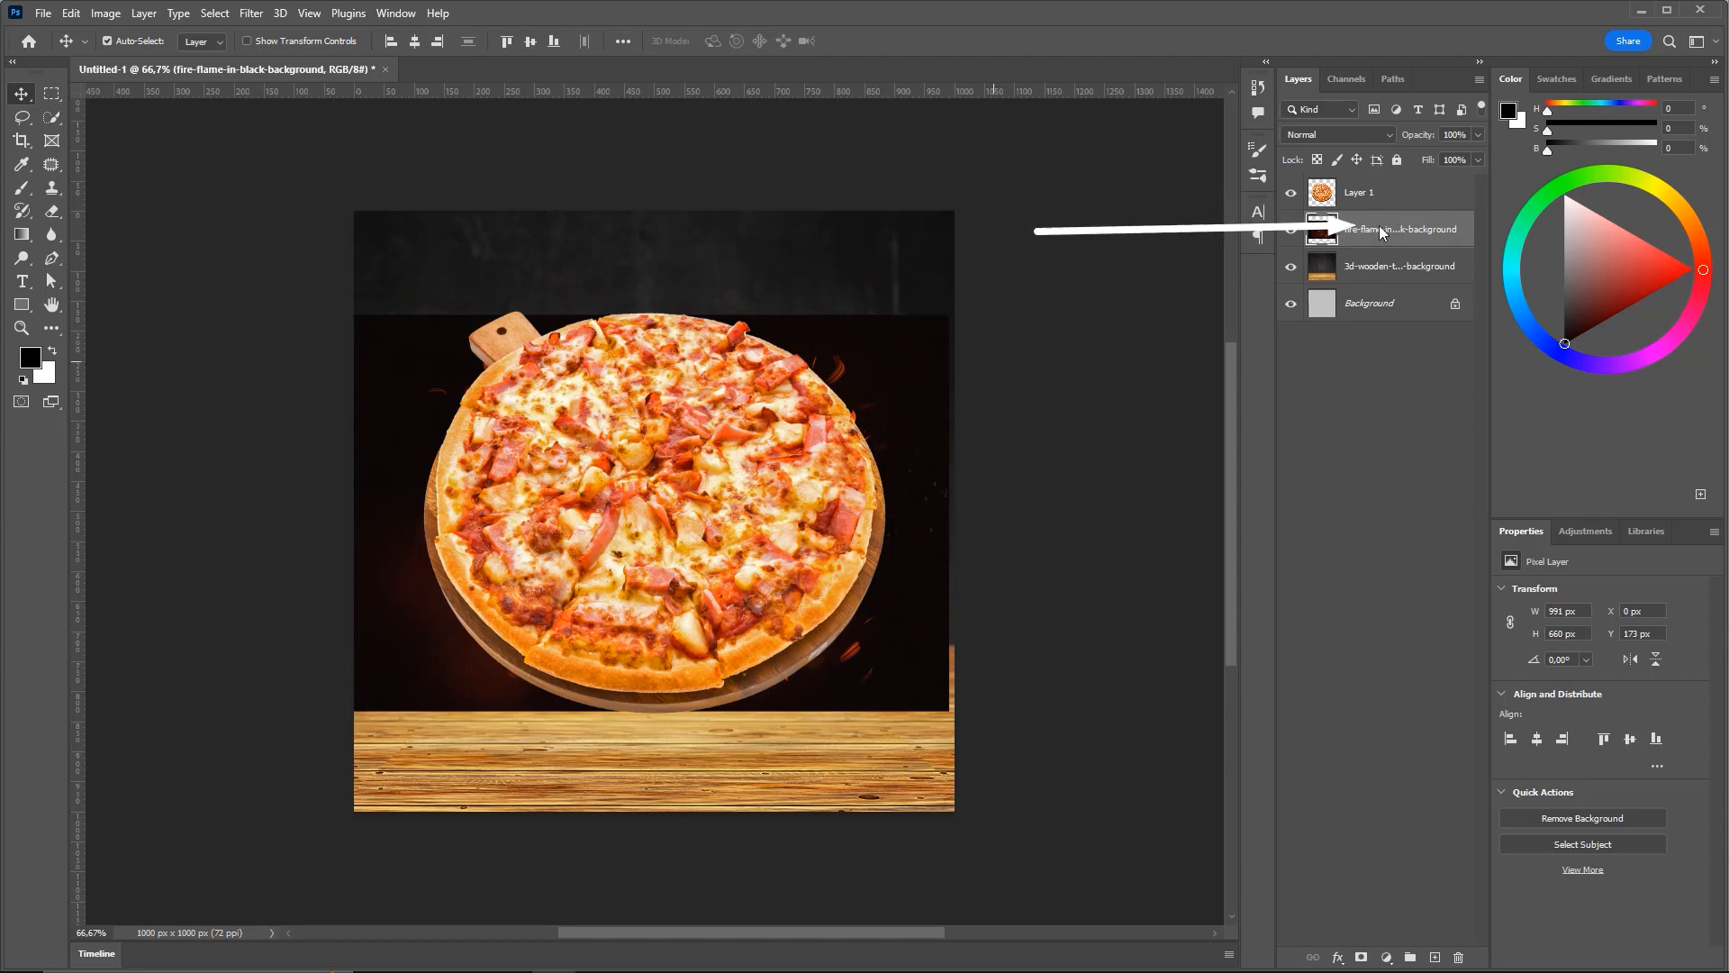
Set the fire-flame layer's blend mode to Screen and hide the pizza Layer 1
{"action": "left_click", "coordinate": [1337, 134]}
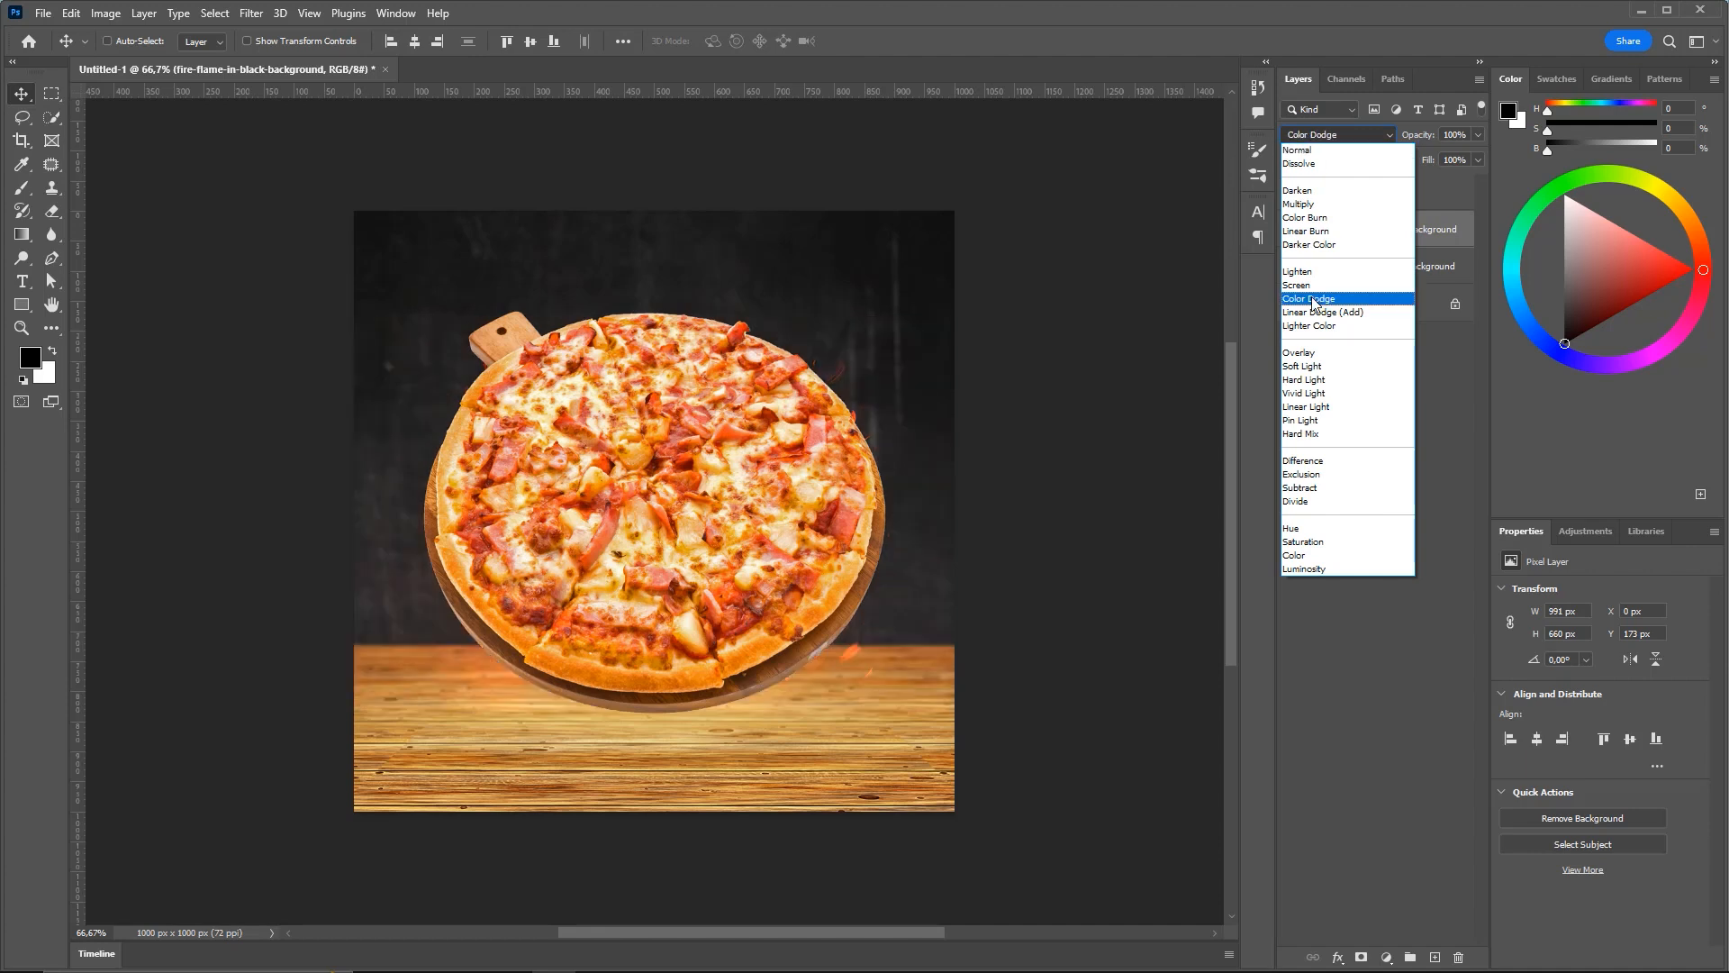
{"action": "left_click", "coordinate": [1305, 285]}
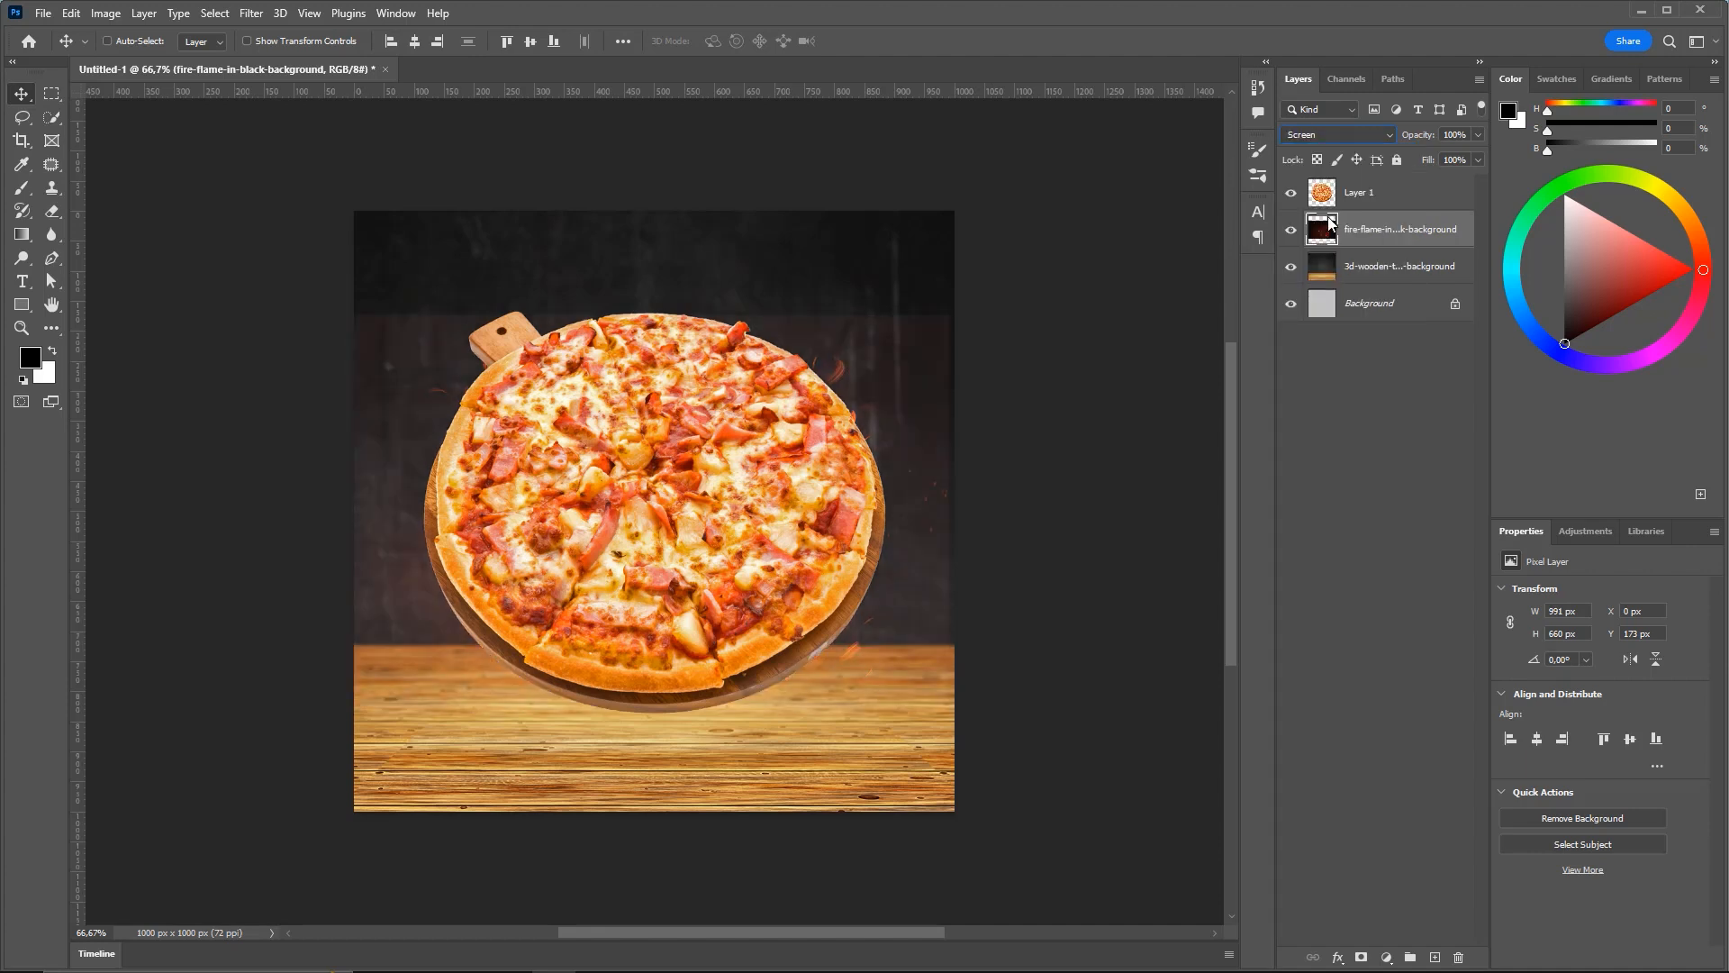
{"action": "left_click", "coordinate": [1290, 191]}
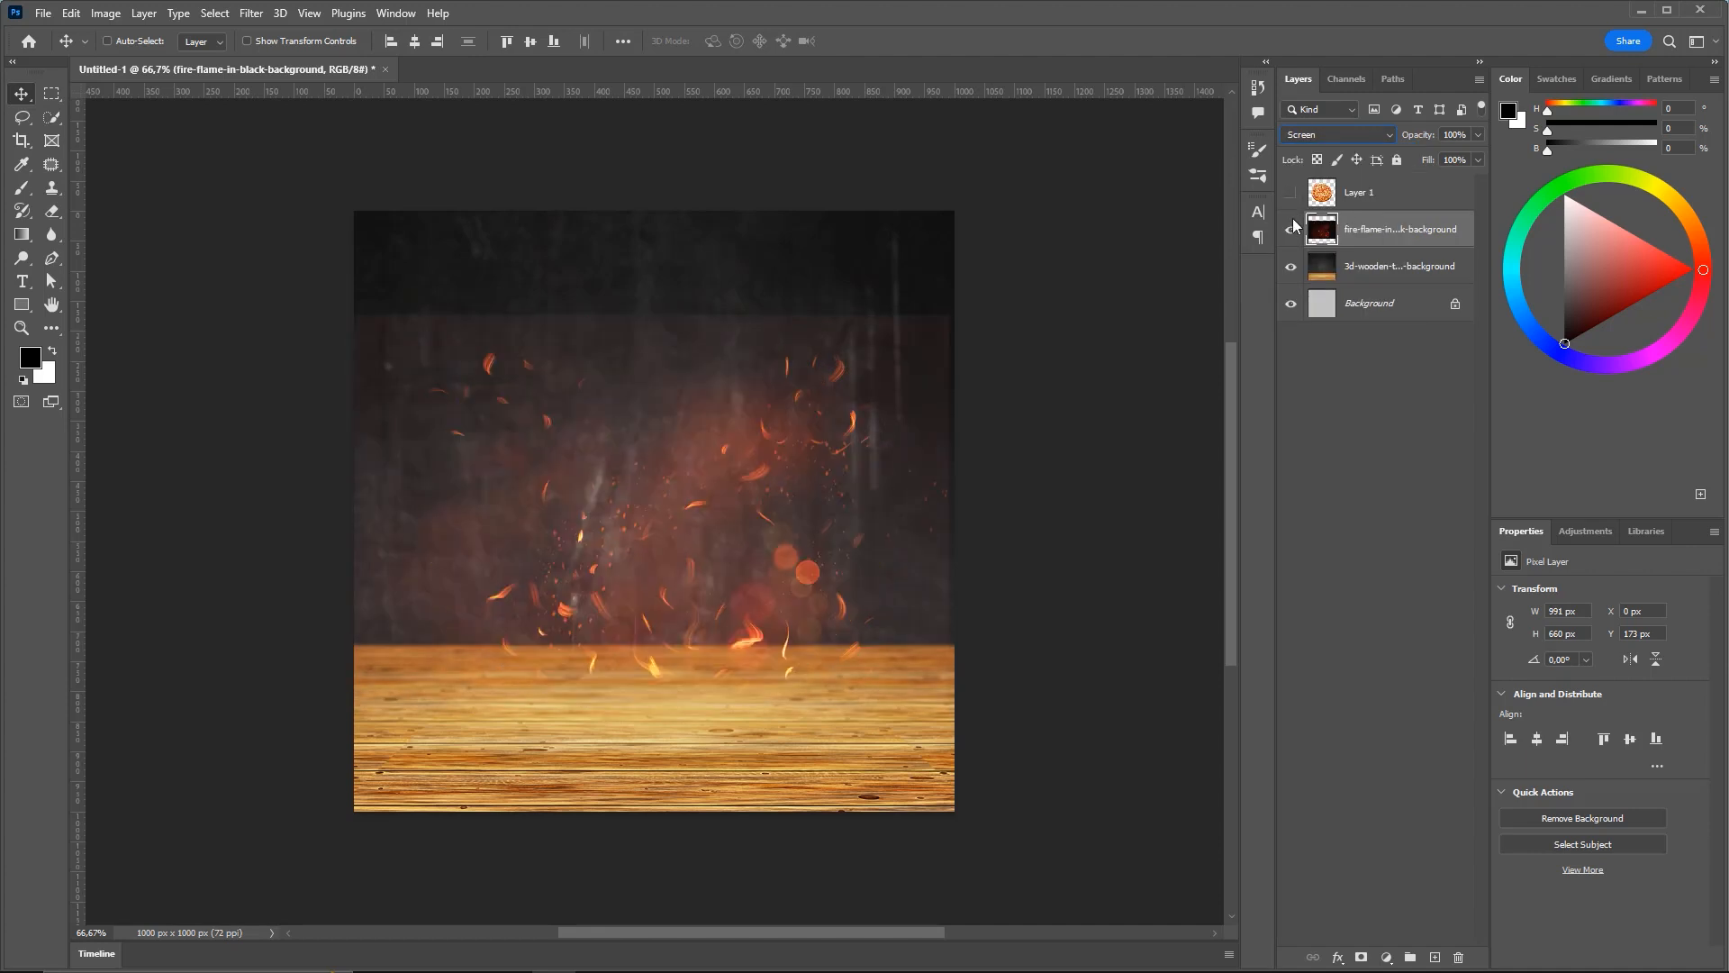
{"action": "left_click", "coordinate": [1370, 185]}
{"action": "left_click", "coordinate": [1398, 236]}
{"action": "key", "text": "ctrl"}
{"action": "mouse_move", "coordinate": [981, 245]}
{"action": "left_mouse_down"}
{"action": "mouse_move", "coordinate": [805, 334]}
{"action": "mouse_move", "coordinate": [957, 333]}
{"action": "mouse_move", "coordinate": [919, 627]}
{"action": "mouse_move", "coordinate": [688, 360]}
{"action": "mouse_move", "coordinate": [600, 329]}
{"action": "mouse_move", "coordinate": [374, 324]}
{"action": "mouse_move", "coordinate": [922, 295]}
{"action": "mouse_move", "coordinate": [407, 325]}
{"action": "mouse_move", "coordinate": [795, 285]}
{"action": "mouse_move", "coordinate": [943, 428]}
{"action": "mouse_move", "coordinate": [699, 636]}
{"action": "mouse_move", "coordinate": [813, 326]}
{"action": "mouse_move", "coordinate": [1387, 230]}
{"action": "left_mouse_up"}
Search 'lev' in Discover and open the Levels dialog for the fire-flame layer
{"action": "left_click", "coordinate": [106, 13]}
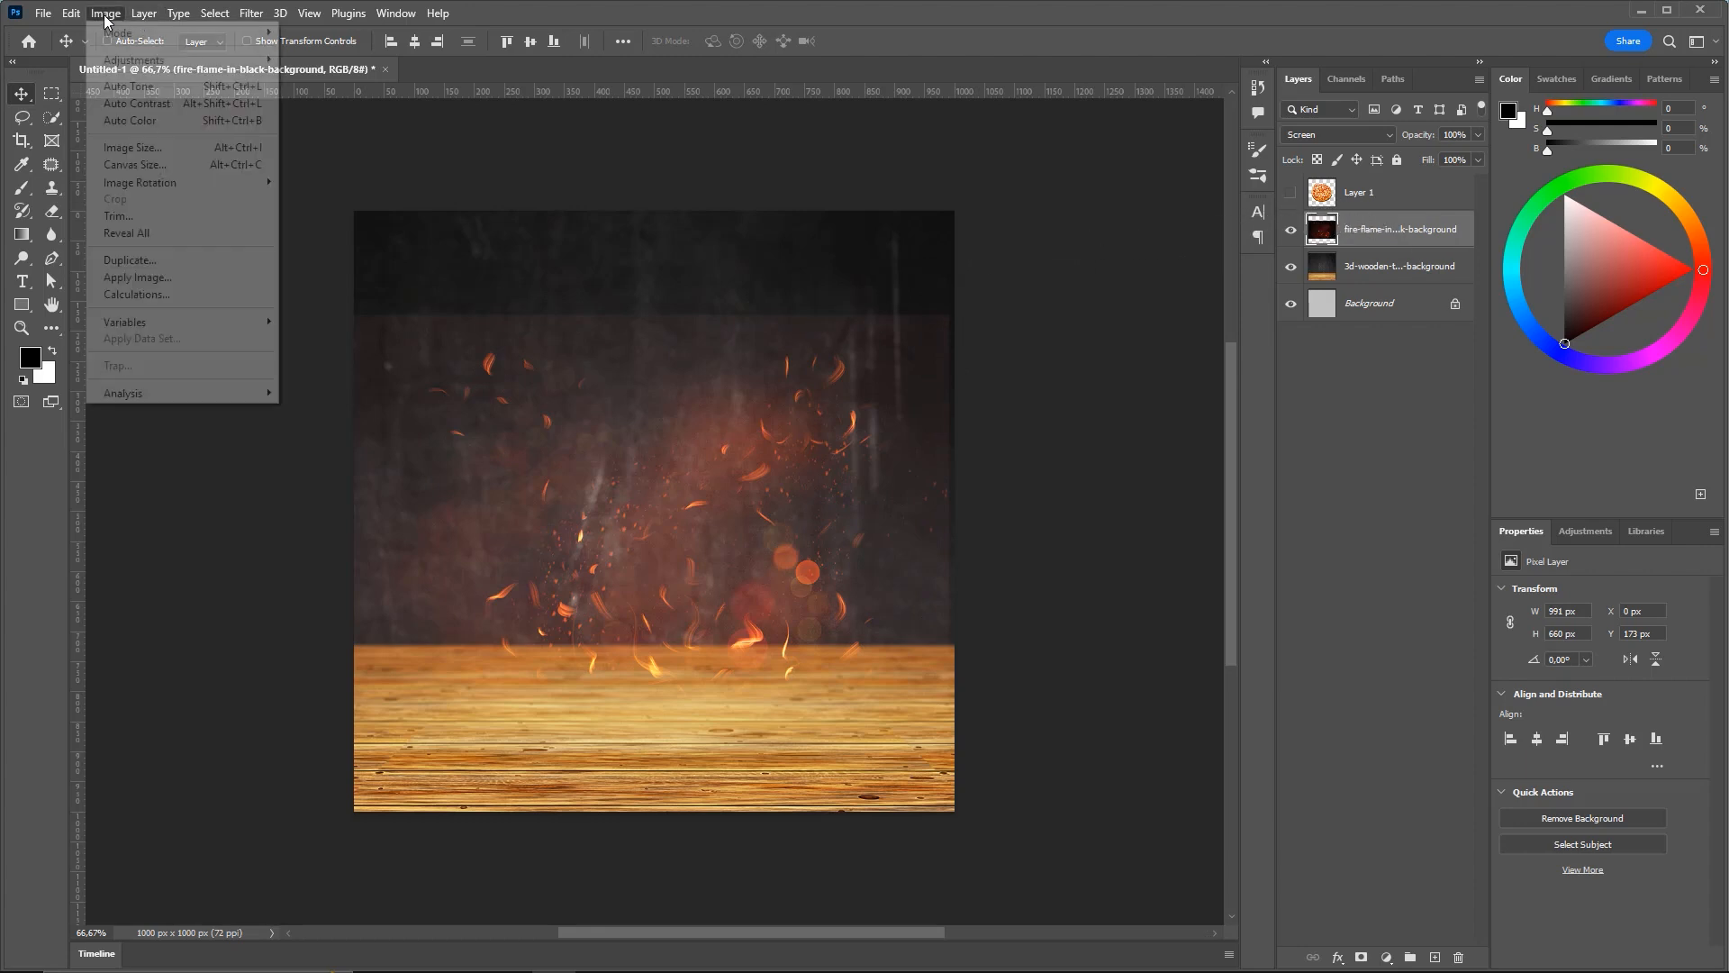
{"action": "mouse_move", "coordinate": [133, 63]}
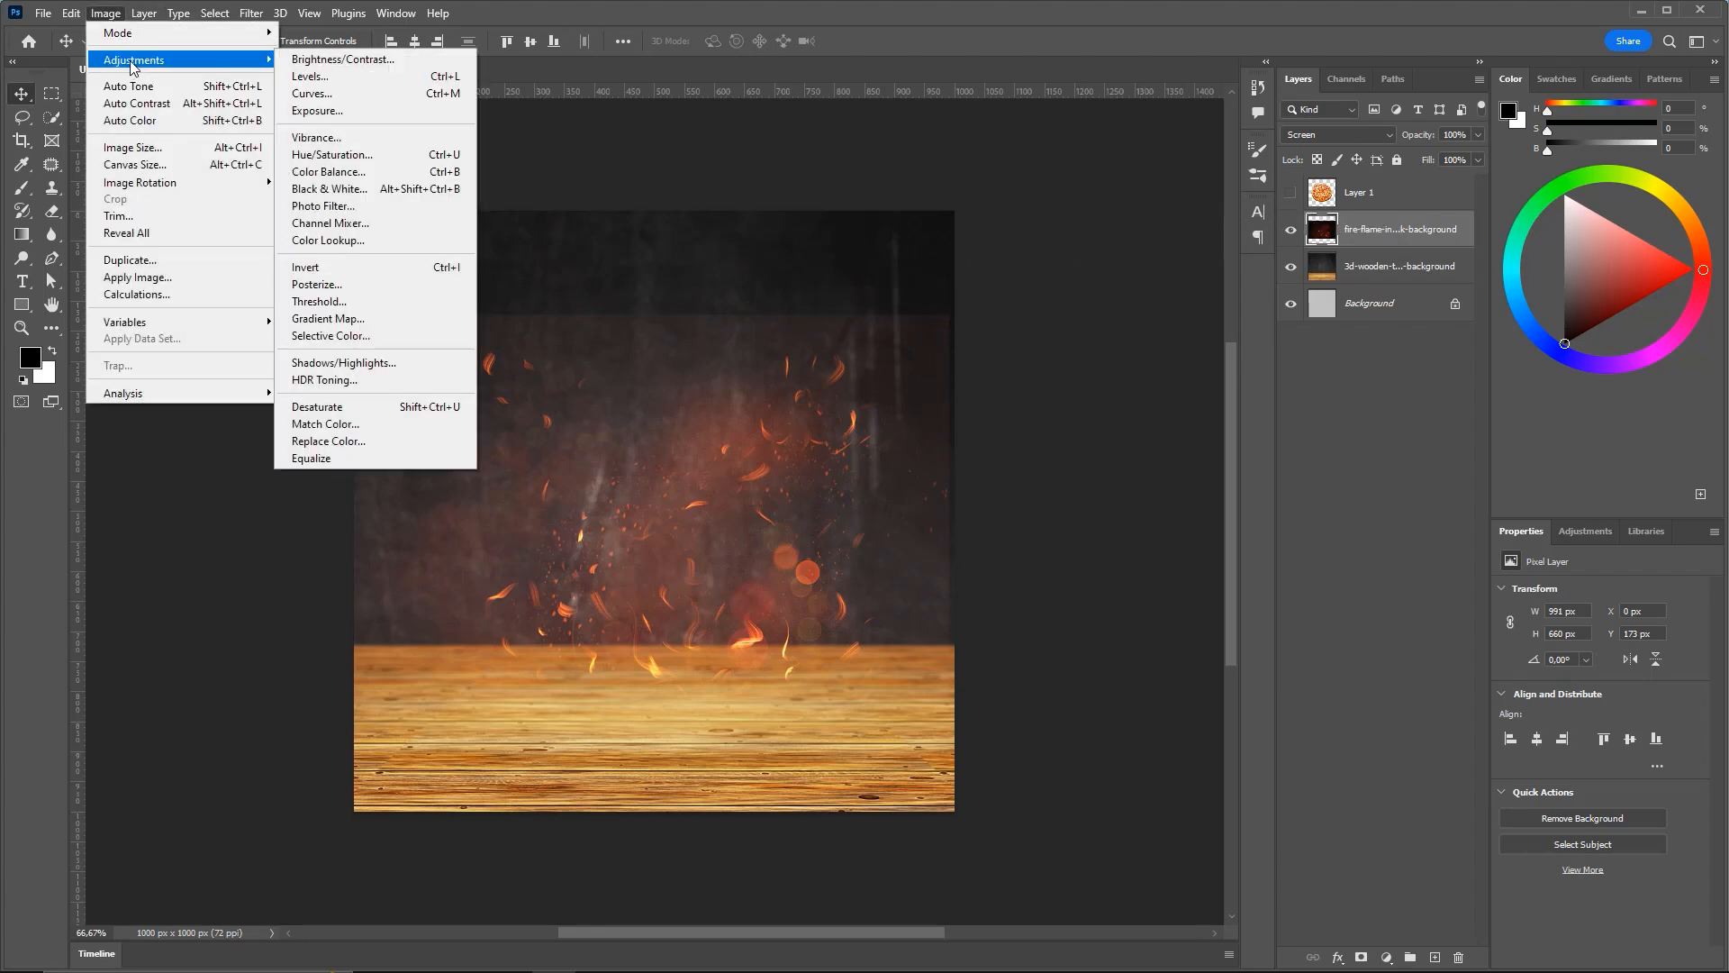
{"action": "left_click", "coordinate": [491, 37]}
{"action": "left_click", "coordinate": [106, 12]}
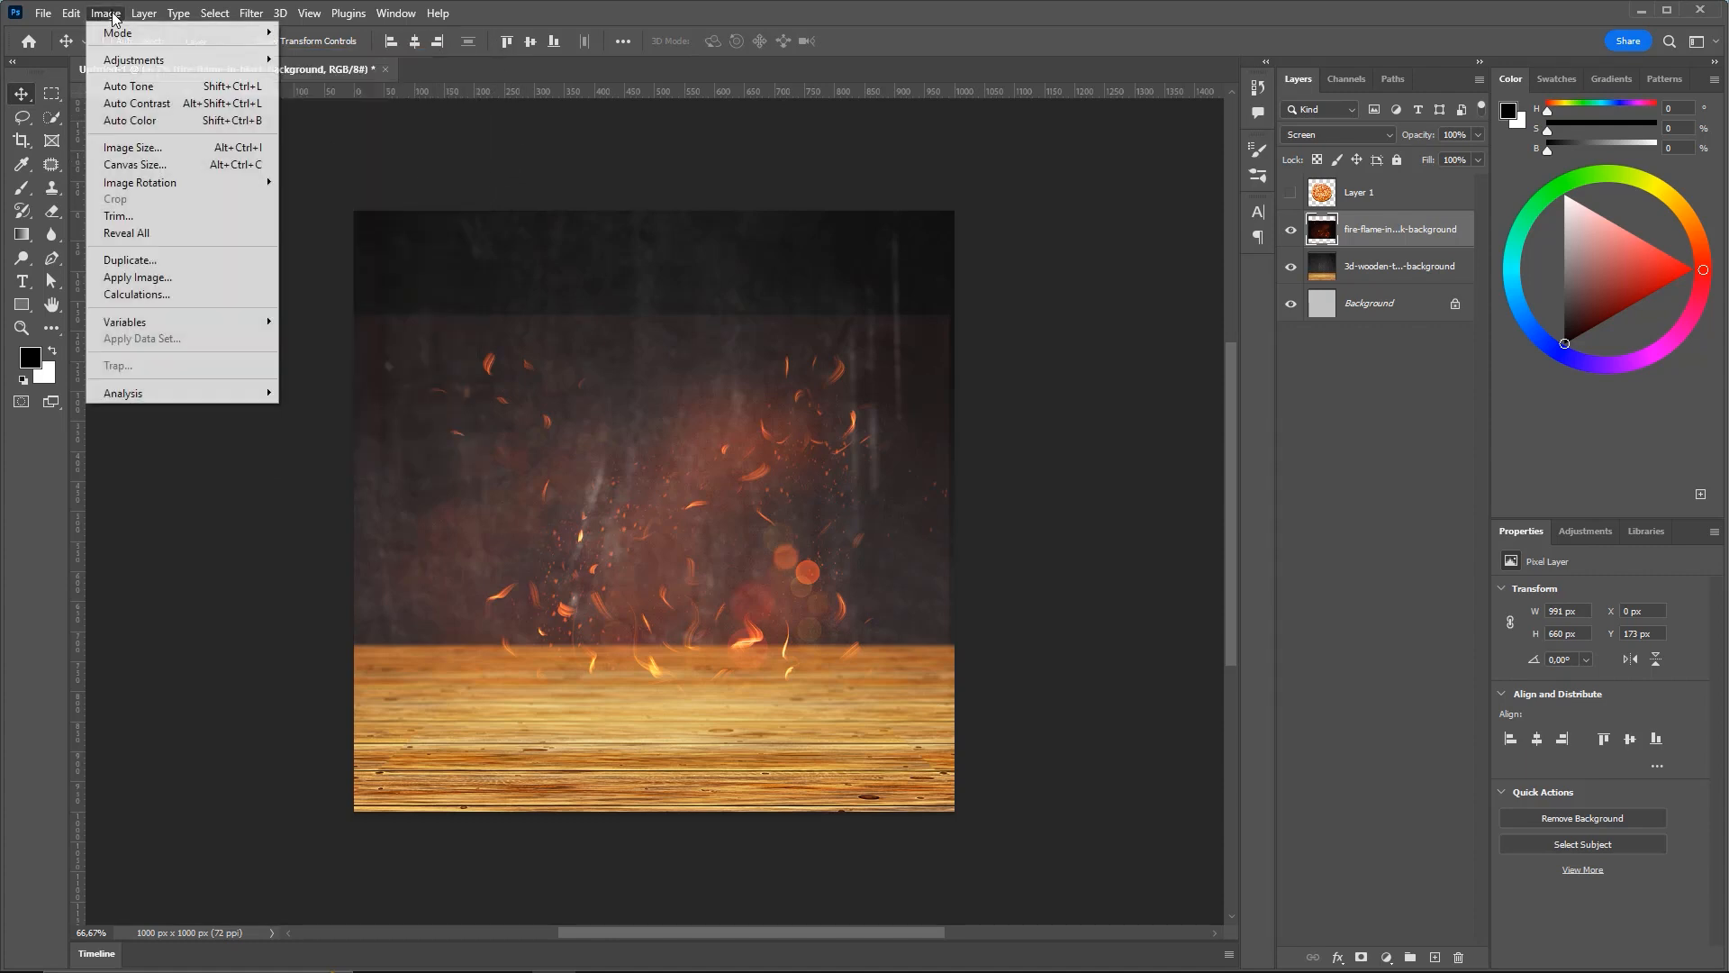
{"action": "mouse_move", "coordinate": [158, 61]}
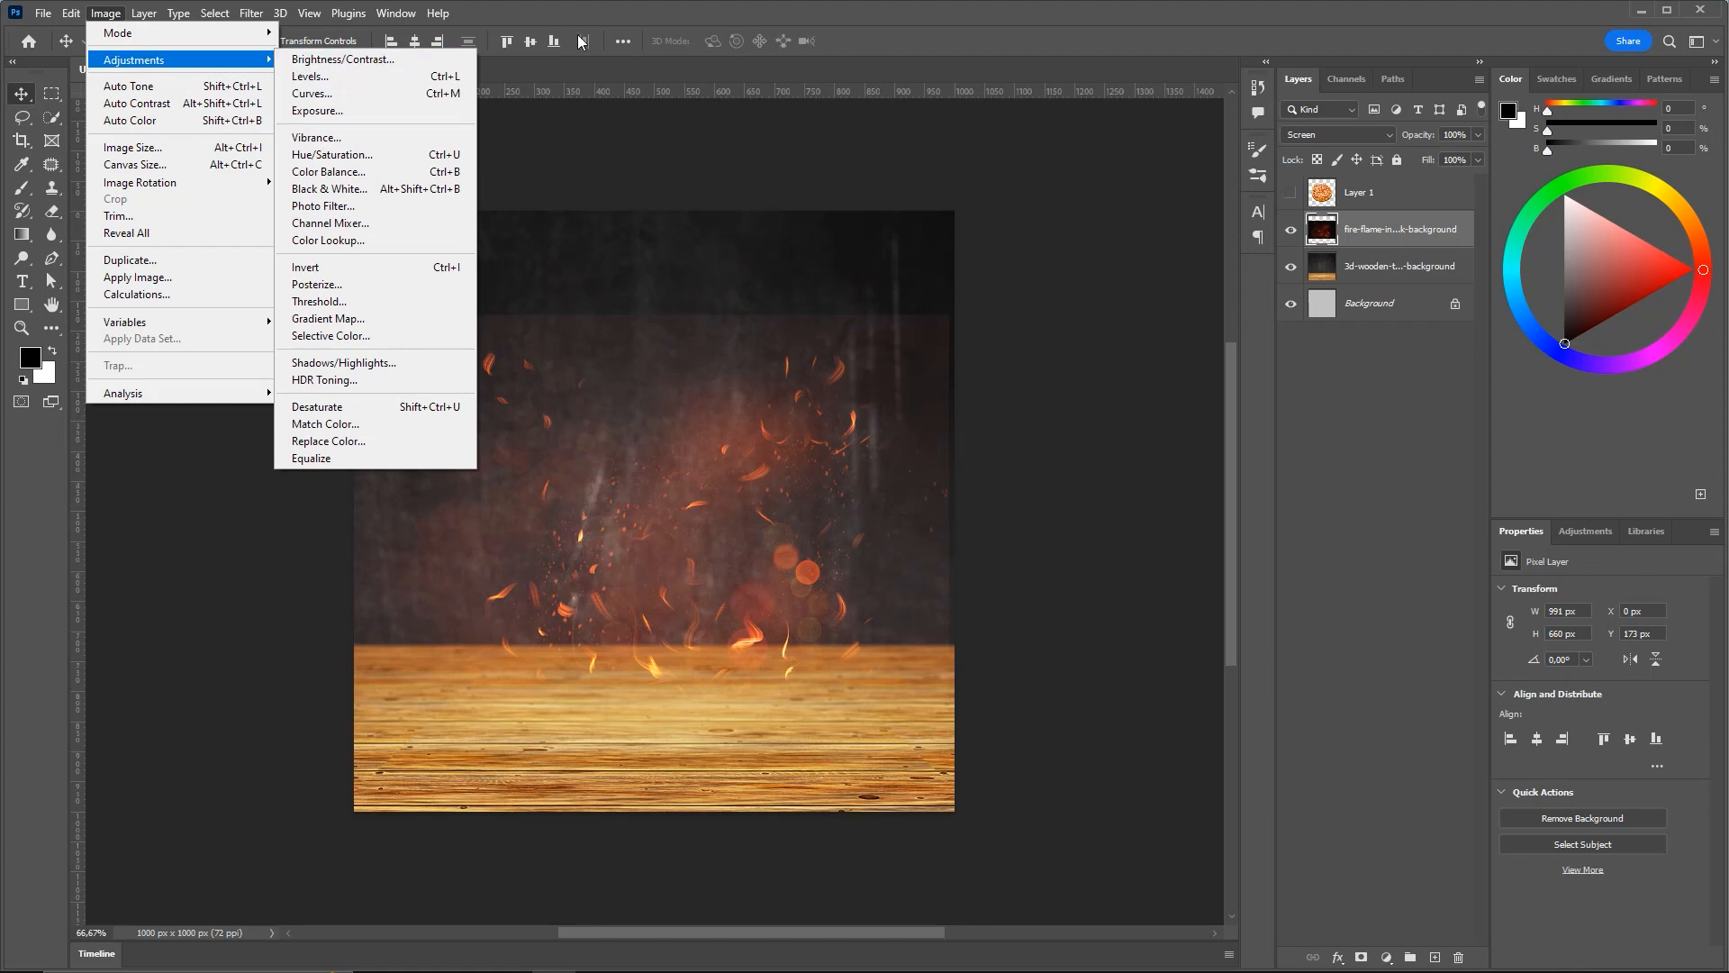
{"action": "left_click", "coordinate": [958, 43]}
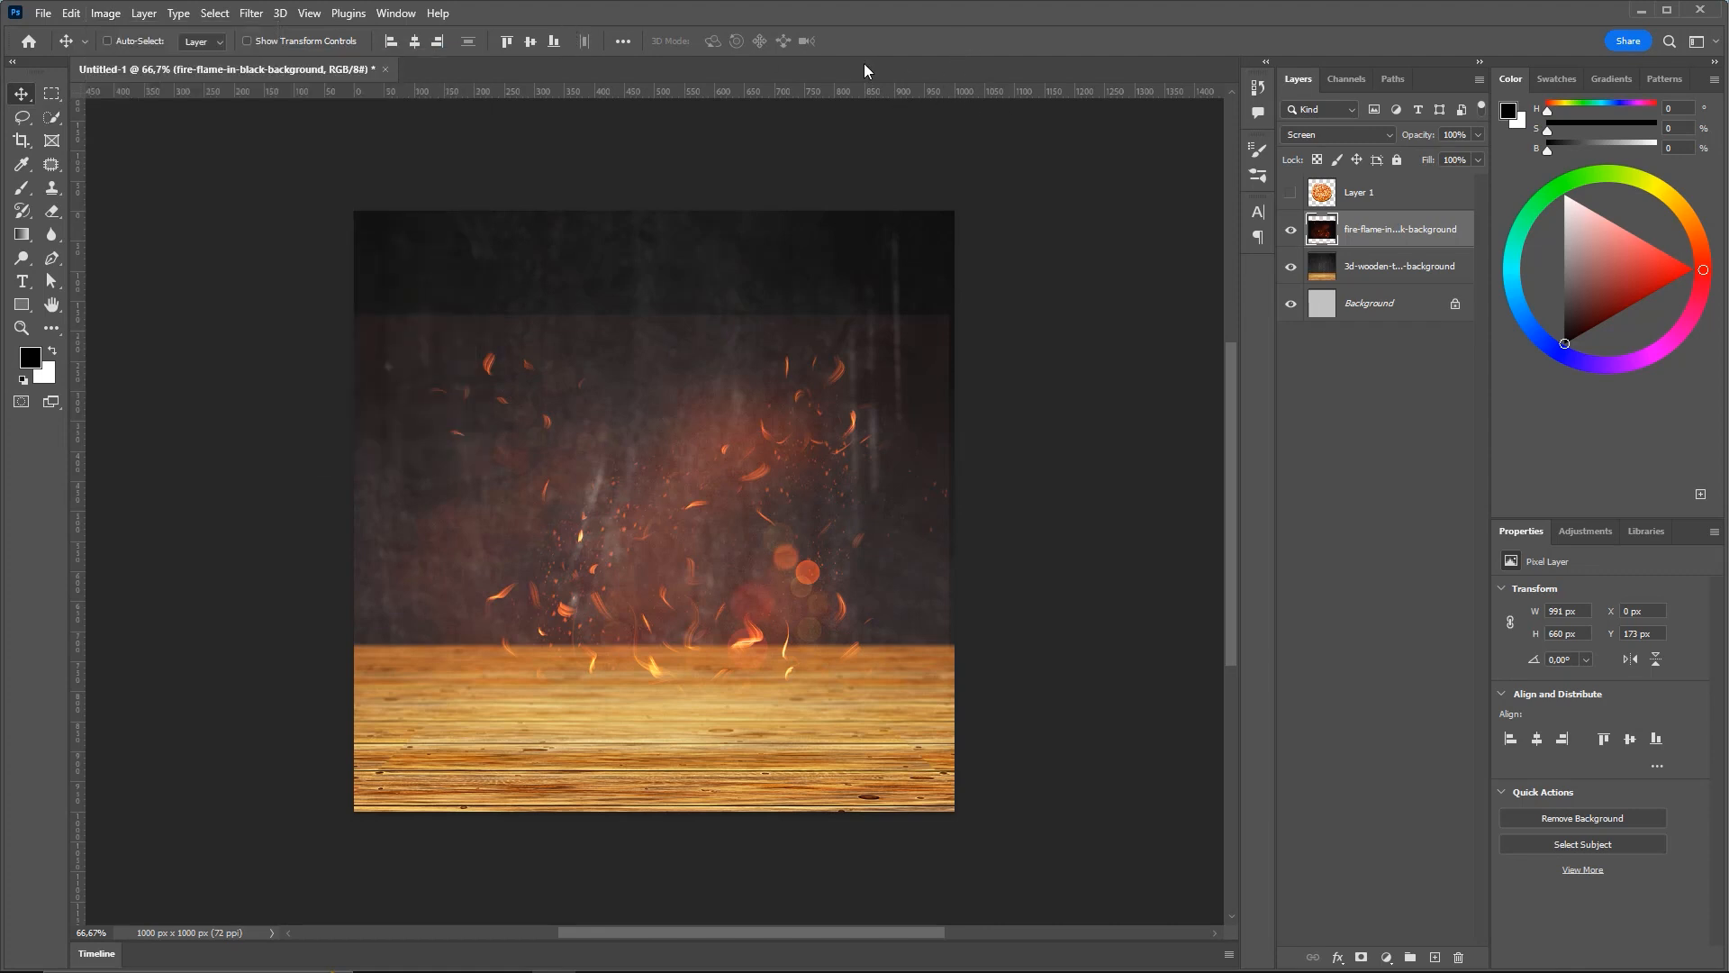
{"action": "key", "text": "ctrl"}
{"action": "key", "text": "ctrl+f"}
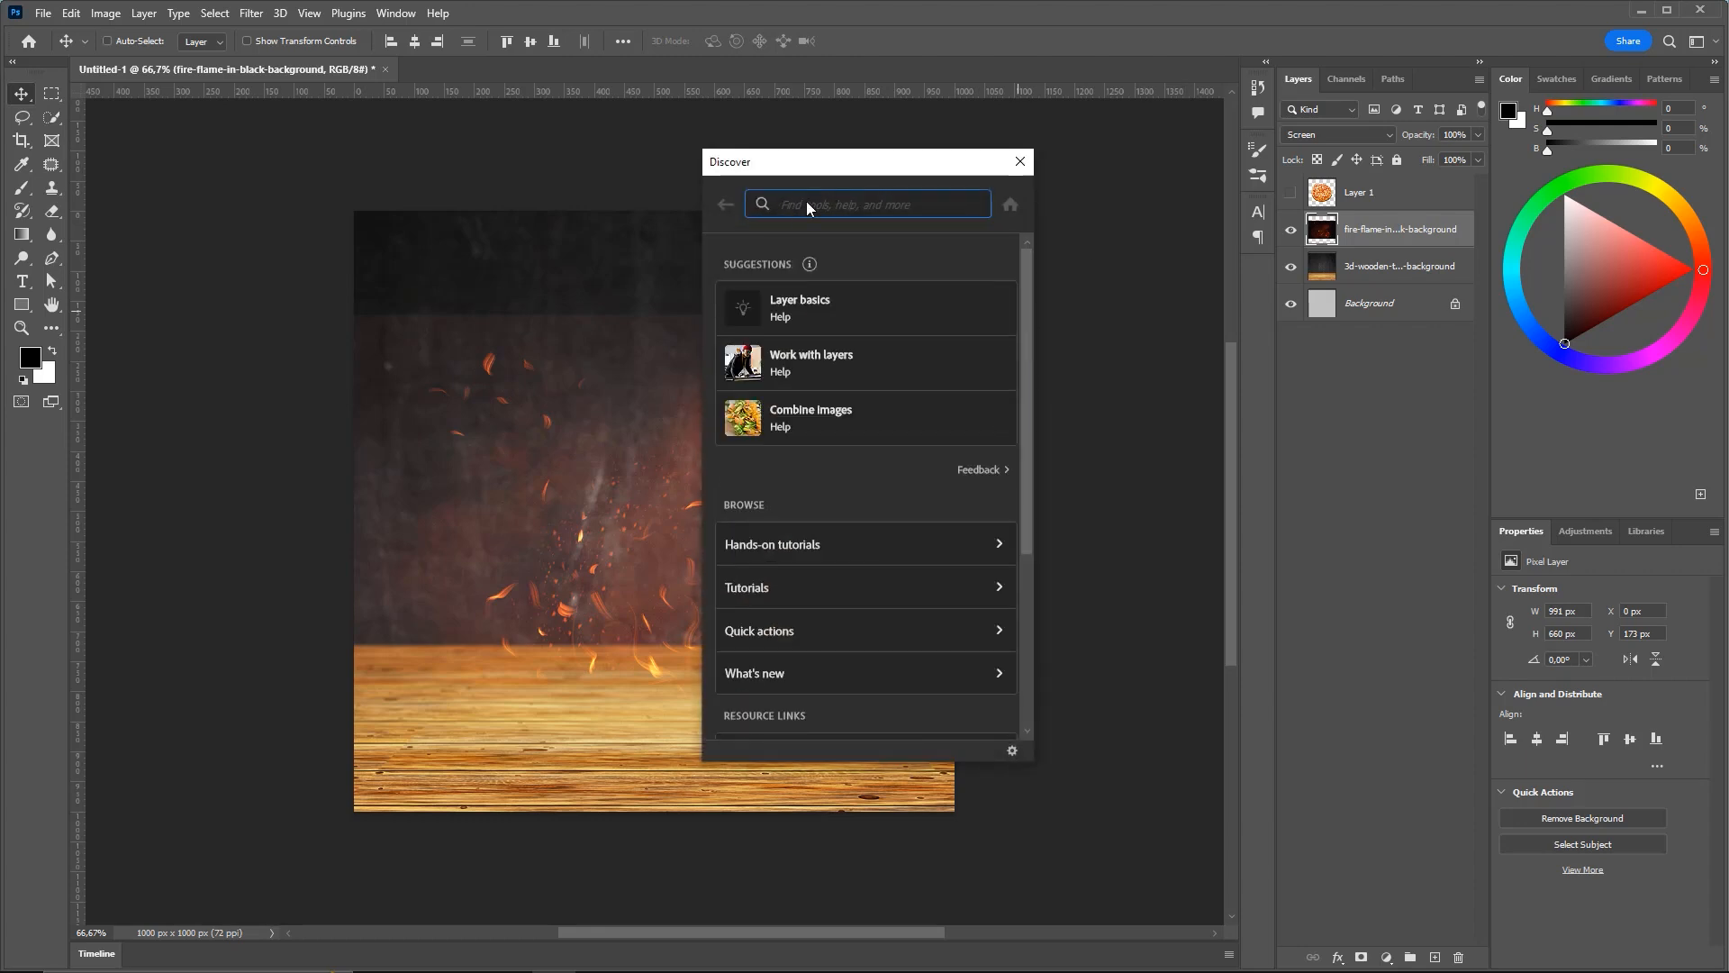
{"action": "type", "text": "lev"}
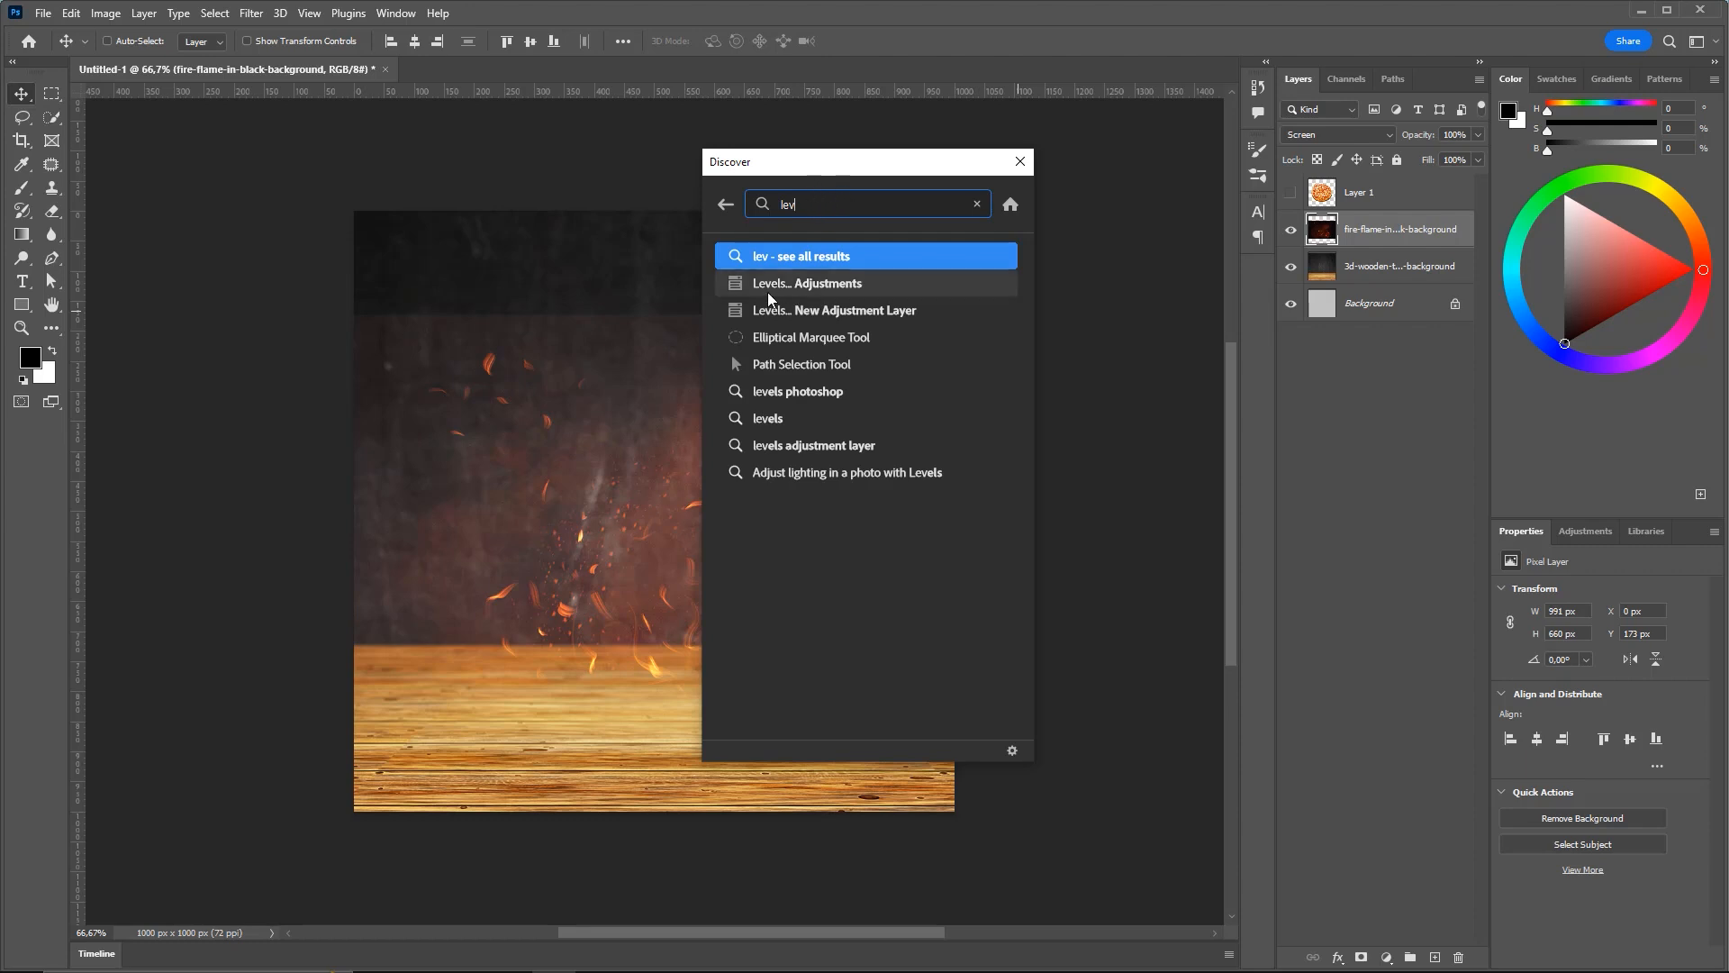
{"action": "mouse_move", "coordinate": [775, 290]}
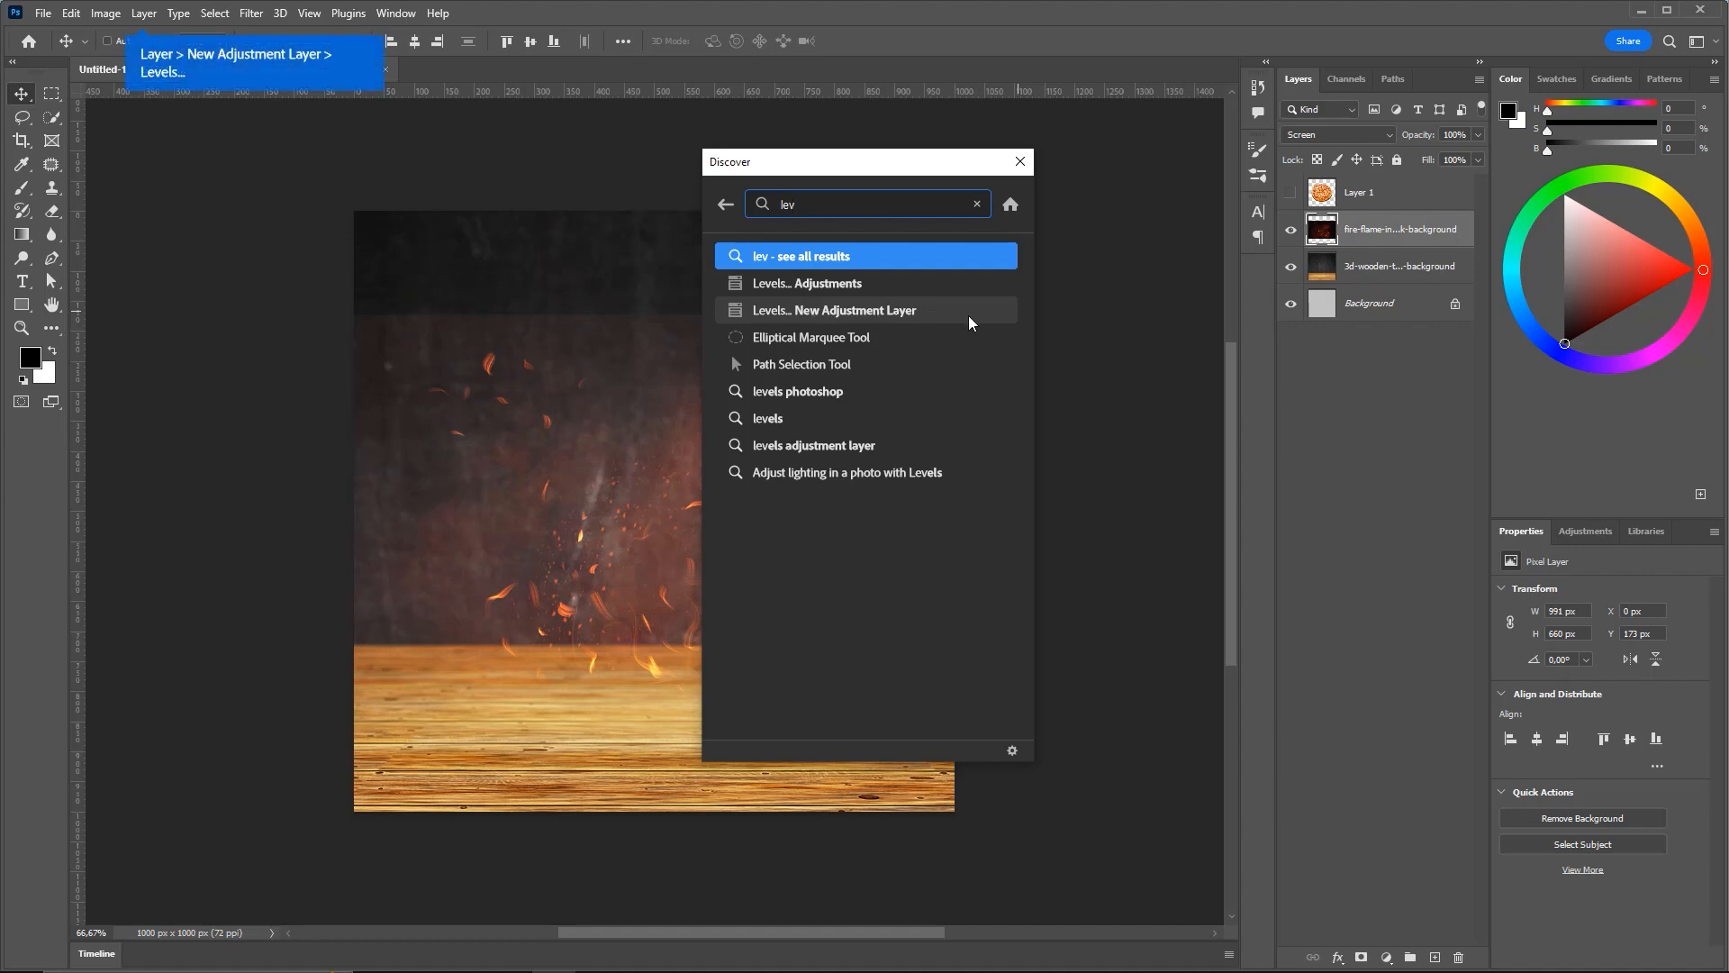
{"action": "left_click", "coordinate": [785, 285]}
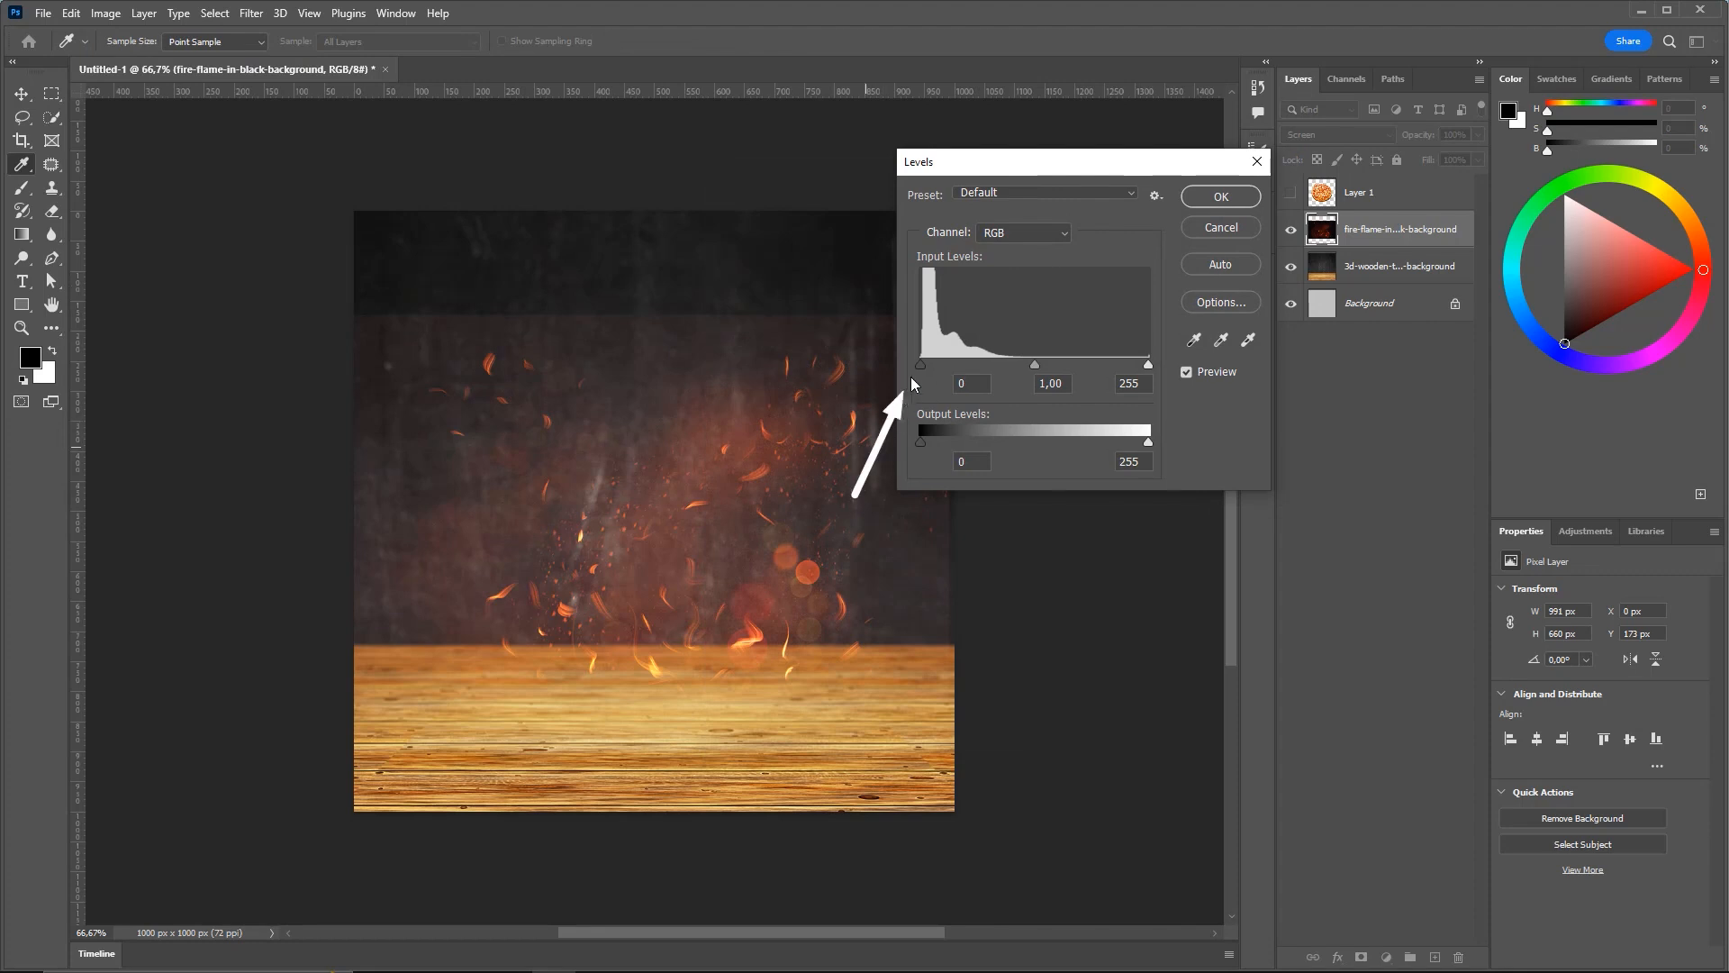
Raise the Levels black input to about 20 and apply it to the flame layer
{"action": "left_click_drag", "start_coordinate": [920, 364], "coordinate": [937, 365]}
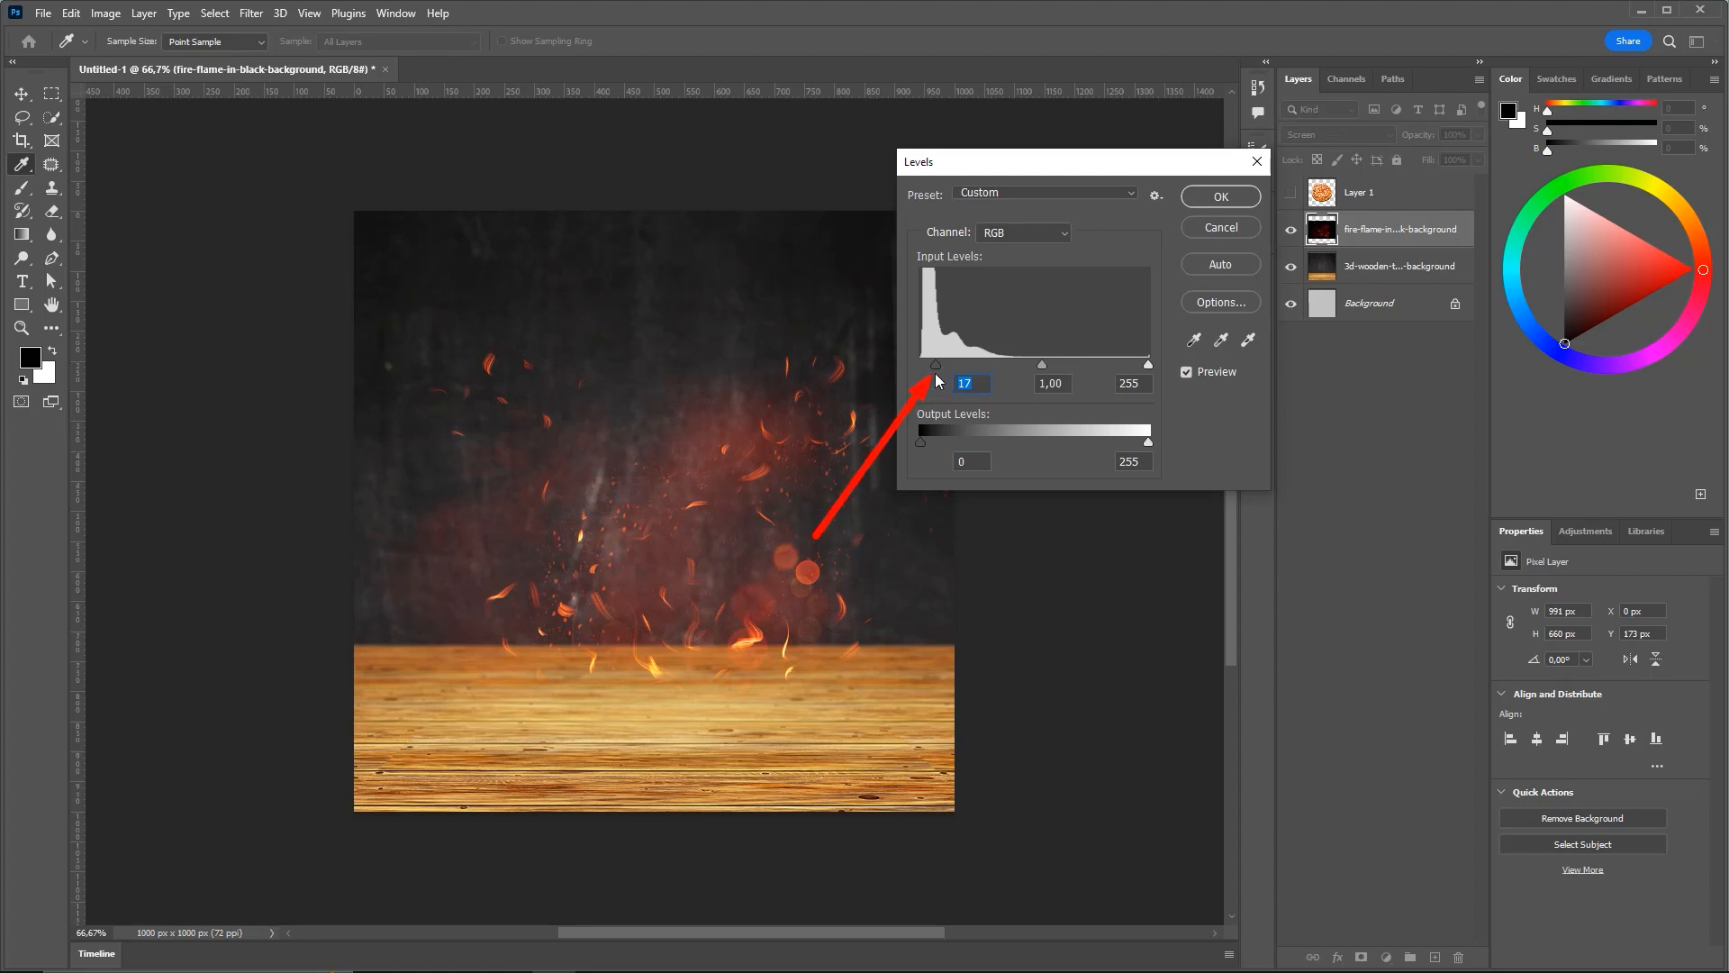
{"action": "left_click_drag", "start_coordinate": [935, 365], "coordinate": [920, 365]}
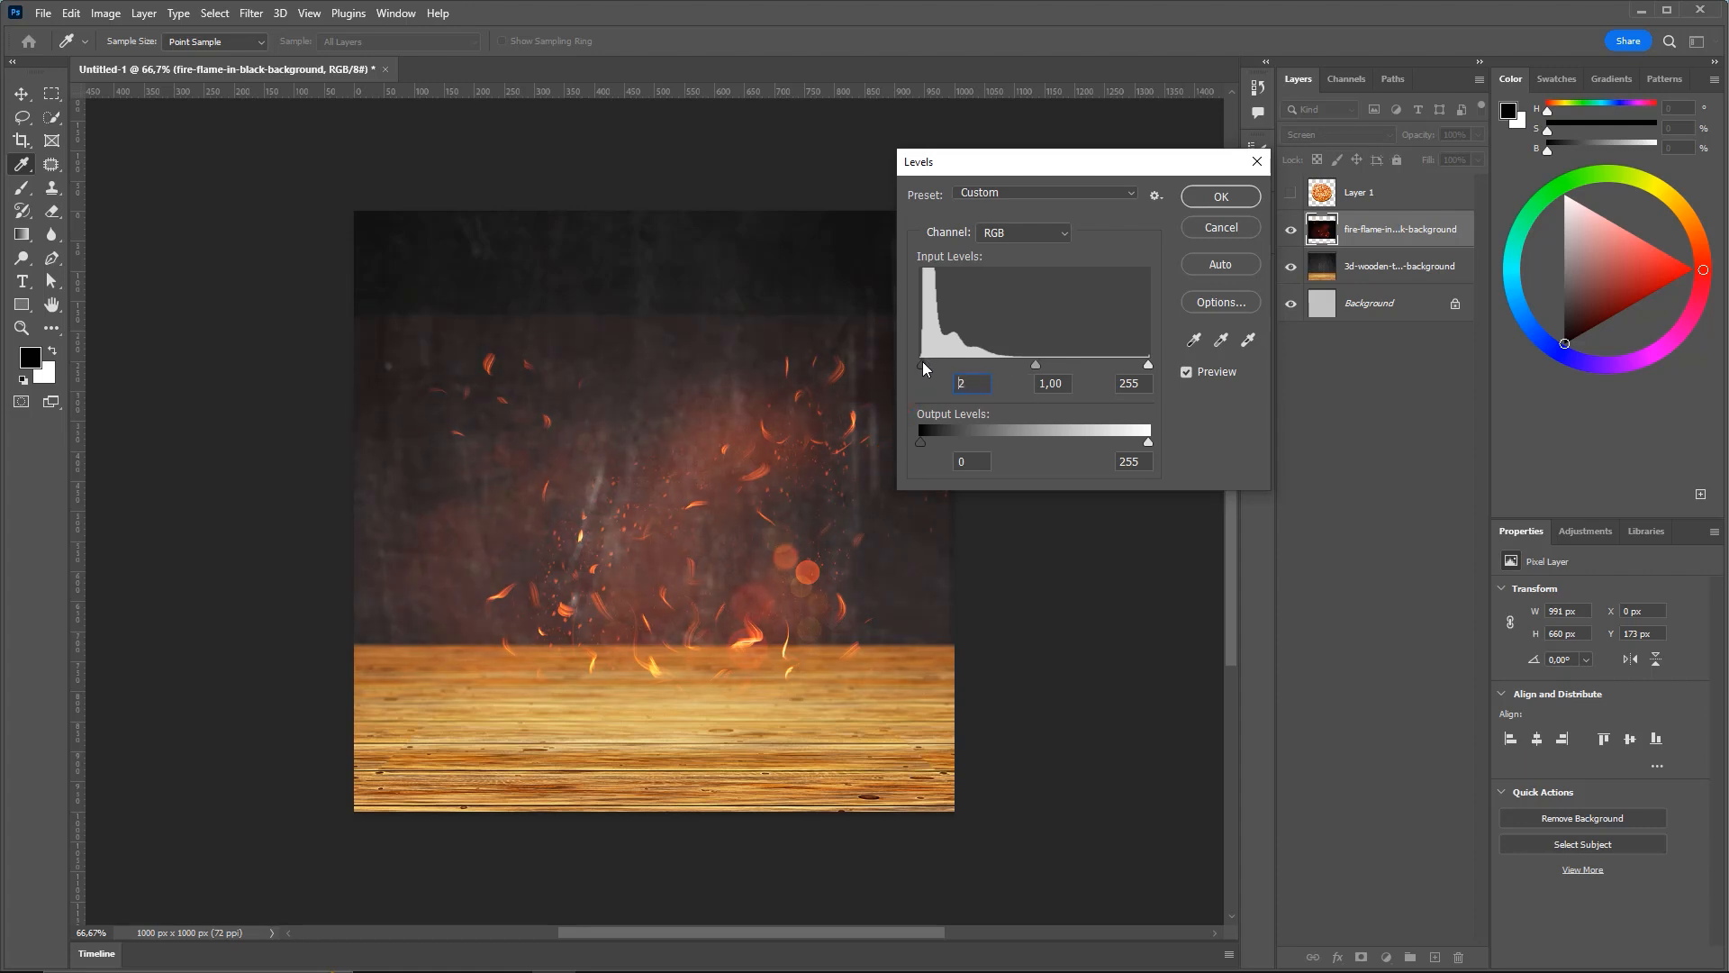
{"action": "mouse_move", "coordinate": [928, 369]}
{"action": "left_mouse_down"}
{"action": "mouse_move", "coordinate": [906, 365]}
{"action": "mouse_move", "coordinate": [939, 365]}
{"action": "left_mouse_up"}
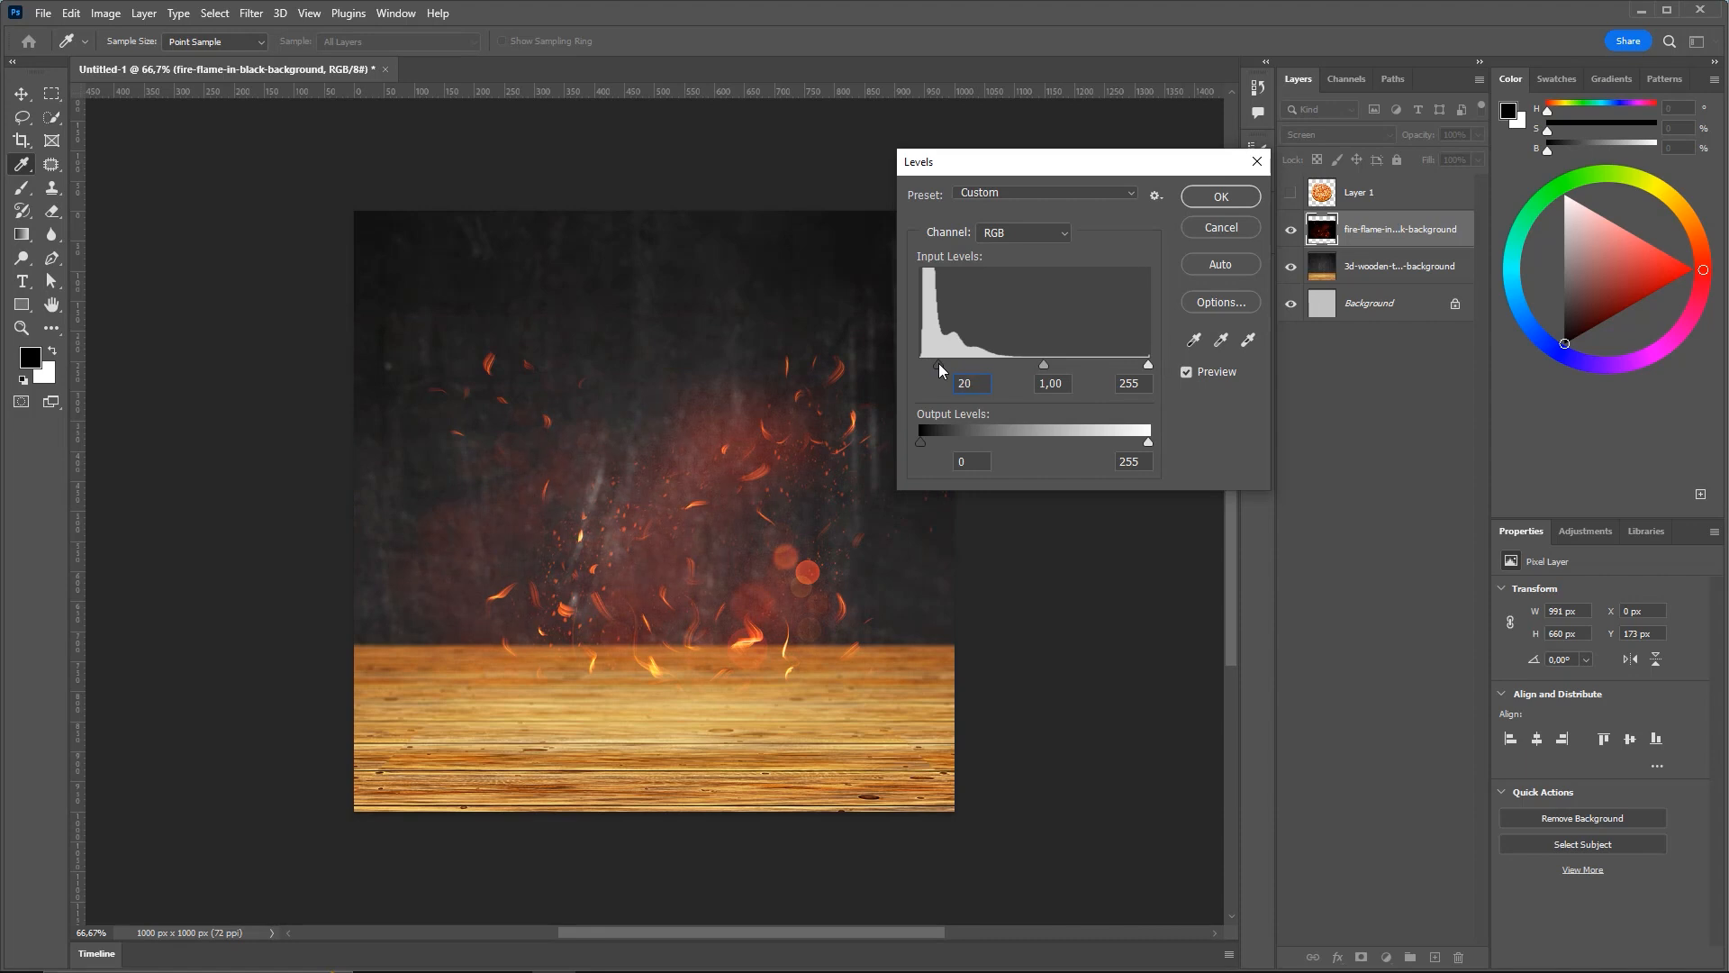
{"action": "left_click", "coordinate": [1220, 197]}
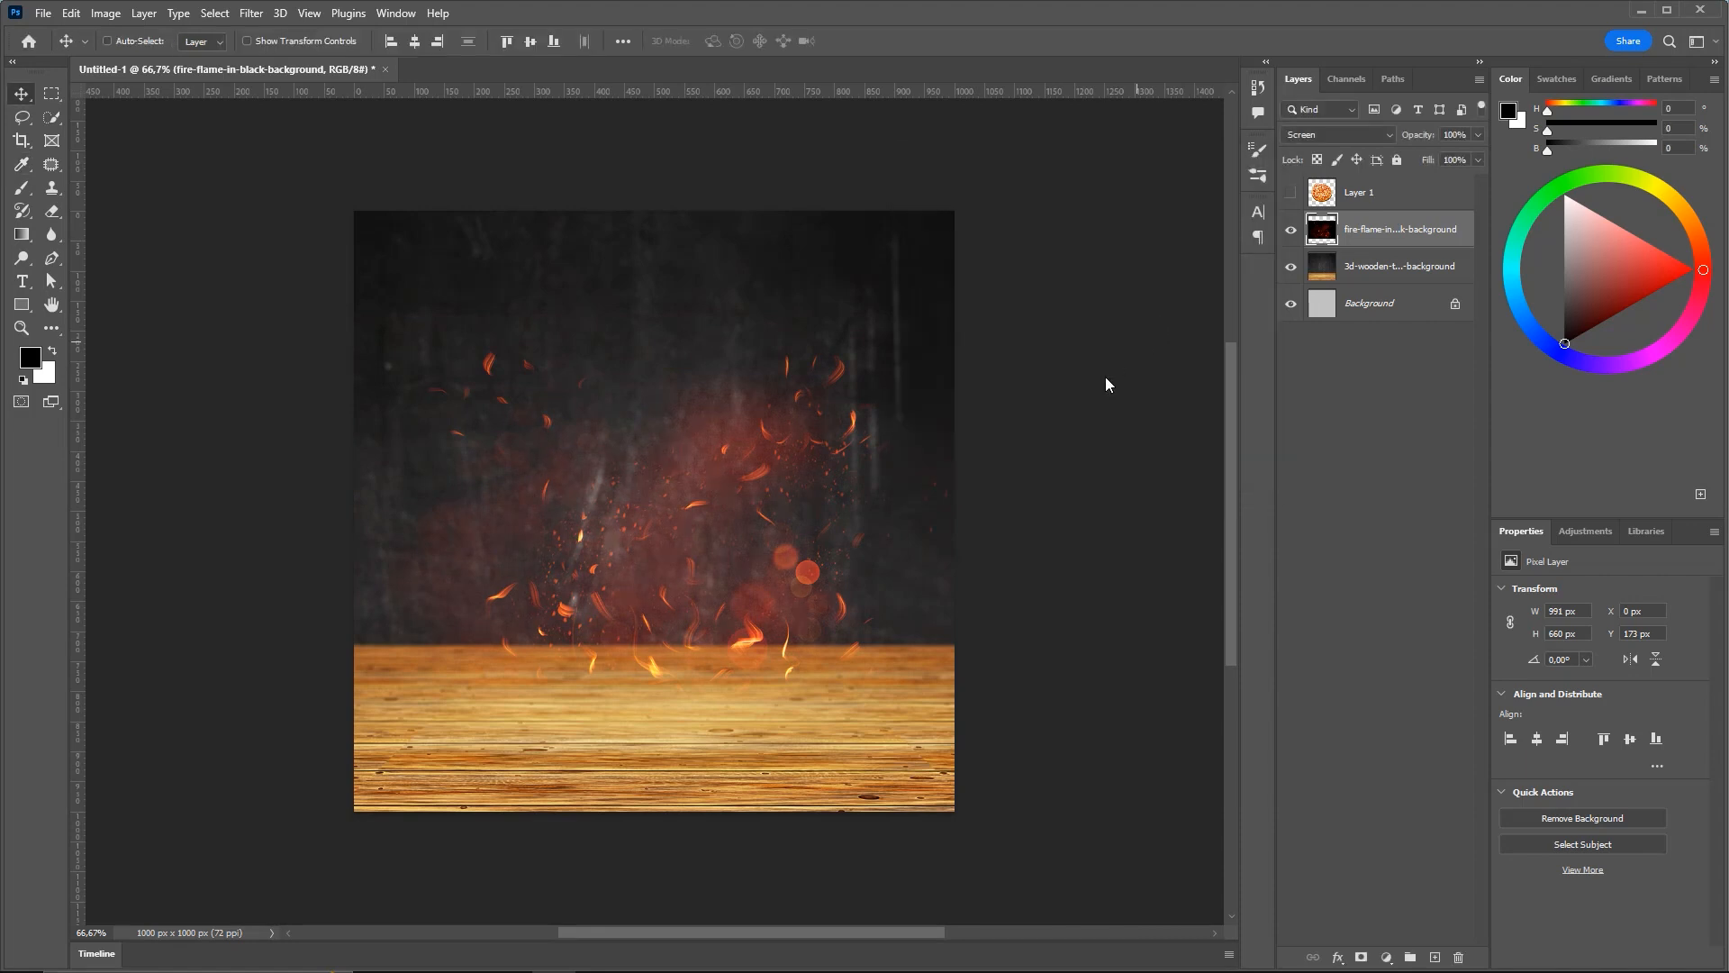
Show the pizza layer again and enlarge the flame layer to 1687 × 1124 px behind it
{"action": "left_click", "coordinate": [1291, 192]}
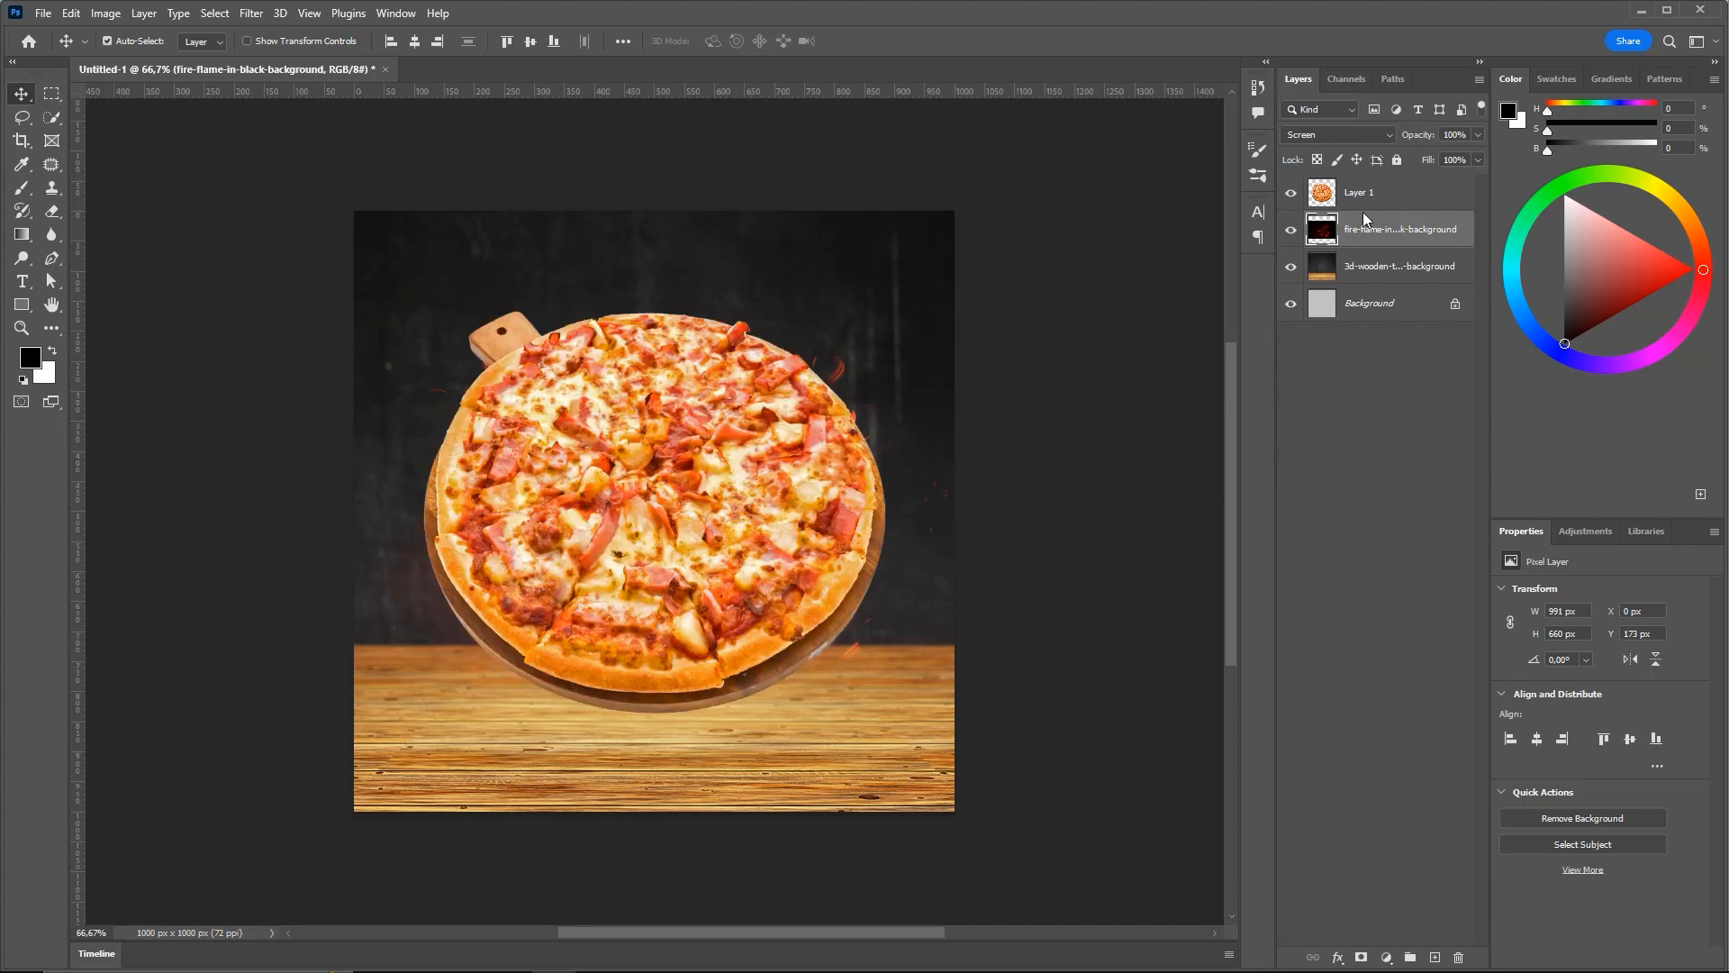
{"action": "key", "text": "ctrl+minus"}
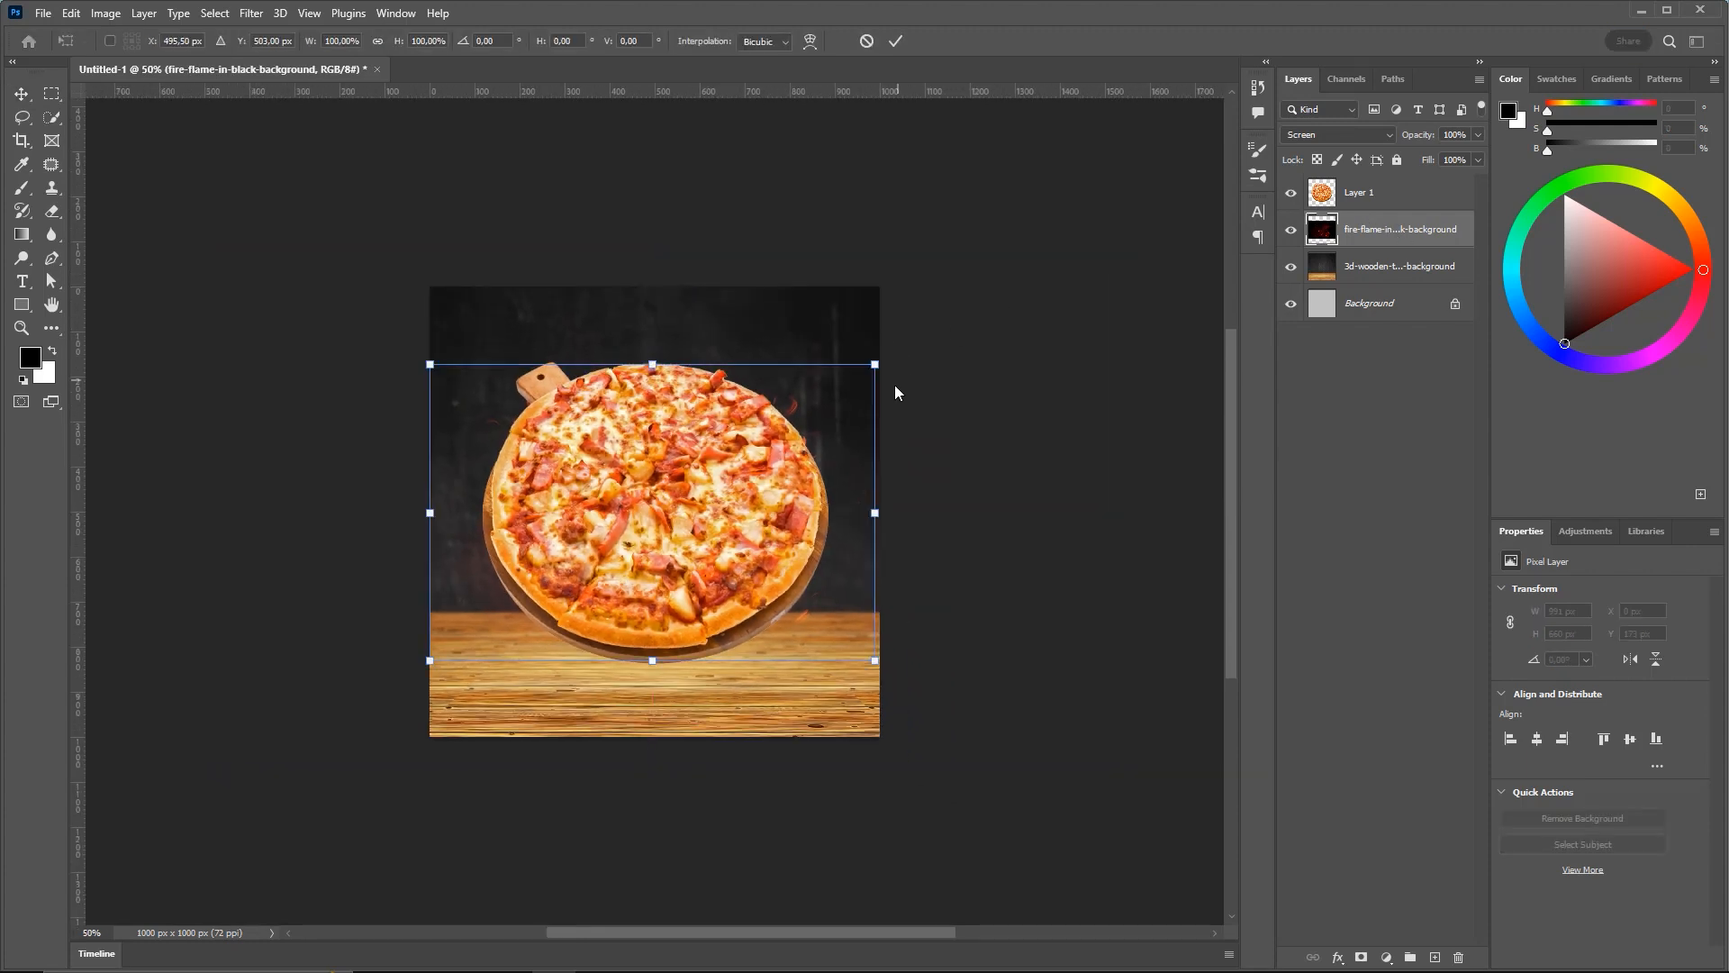
{"action": "left_click", "coordinate": [74, 21]}
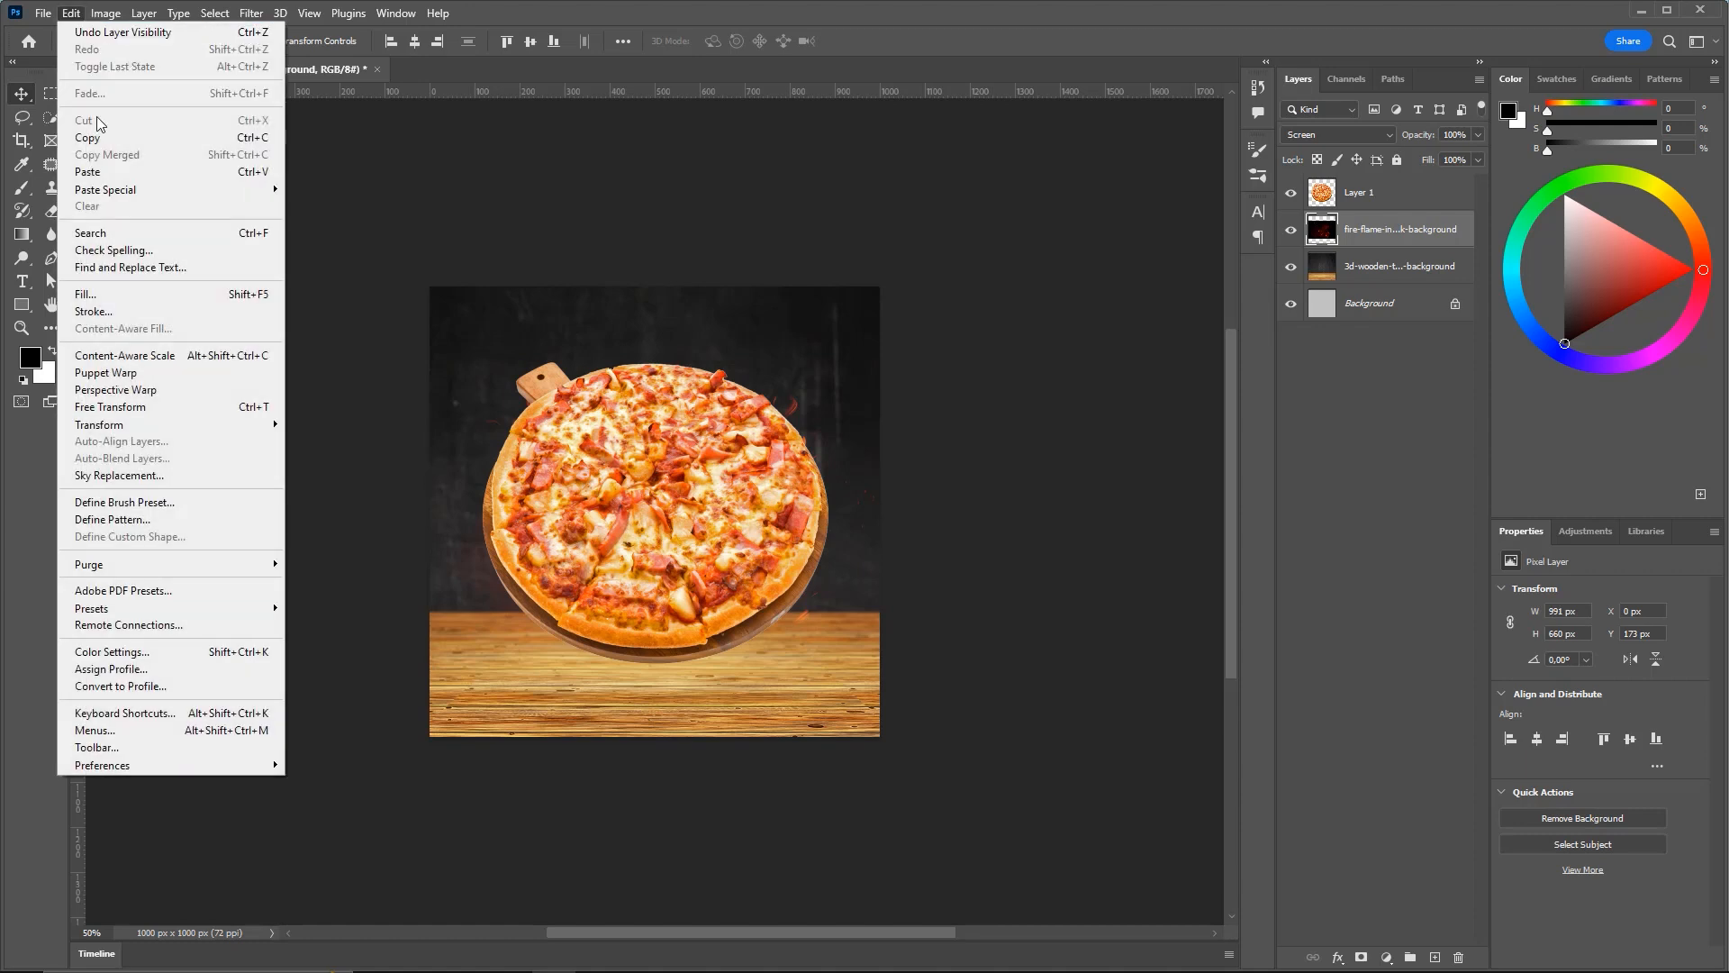
{"action": "left_click", "coordinate": [158, 414]}
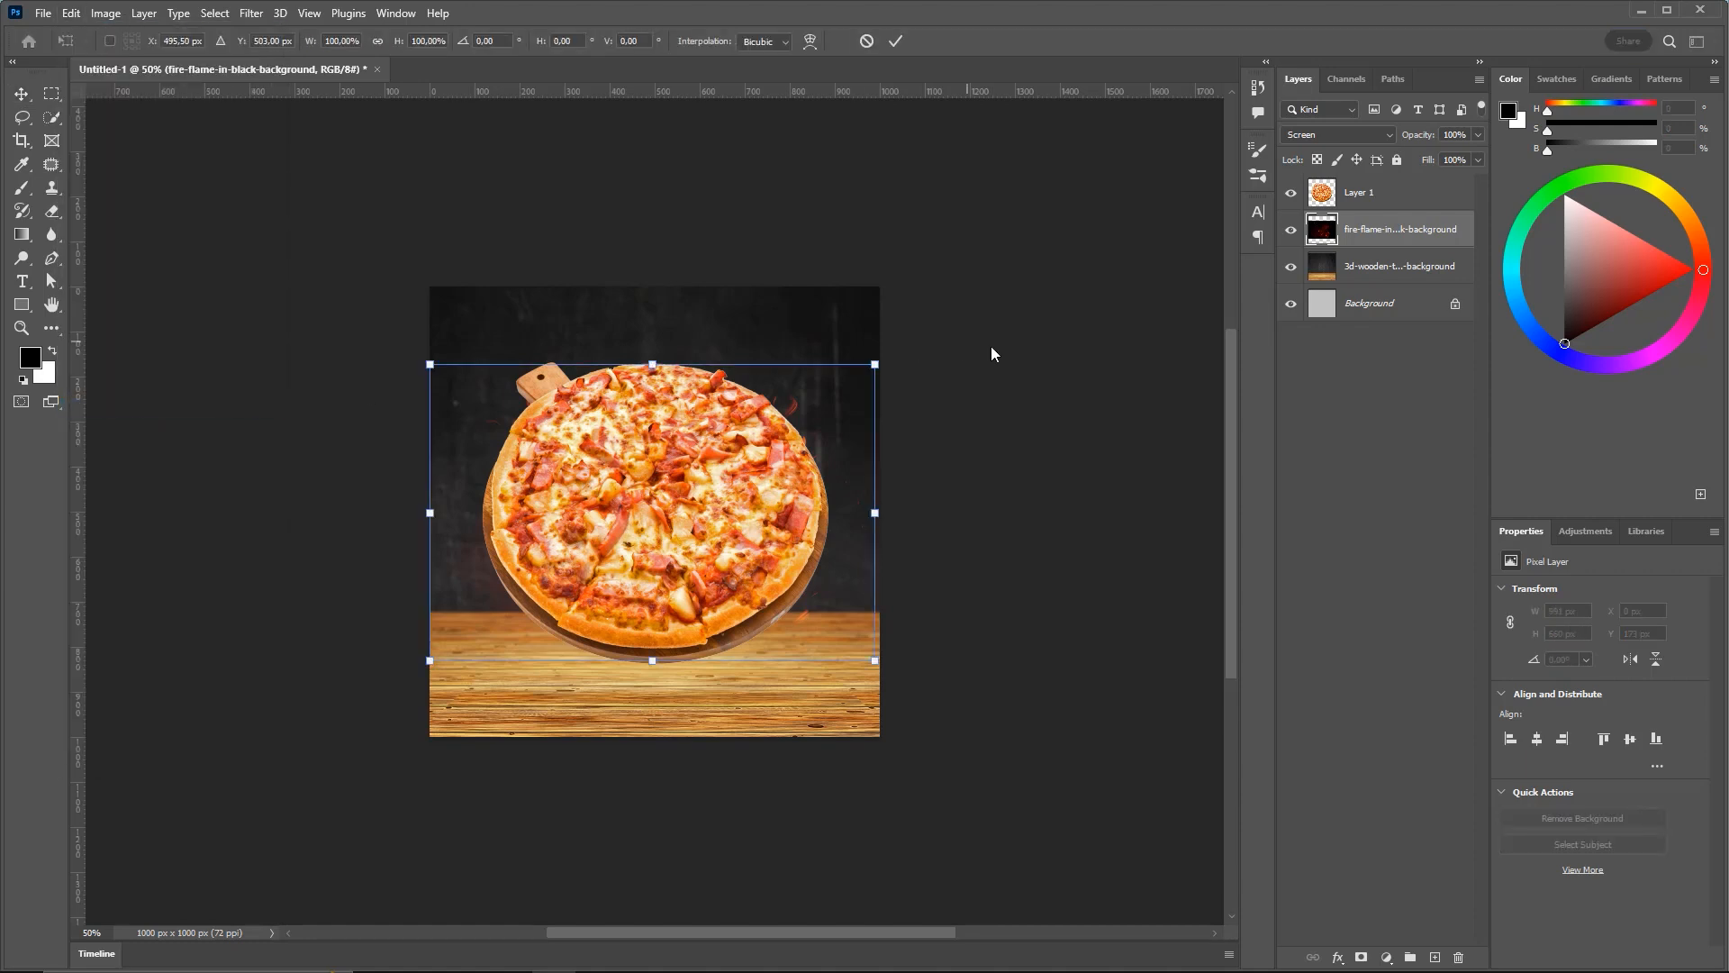
{"action": "left_click_drag", "start_coordinate": [880, 364], "coordinate": [1033, 258]}
{"action": "left_click_drag", "start_coordinate": [764, 458], "coordinate": [774, 409]}
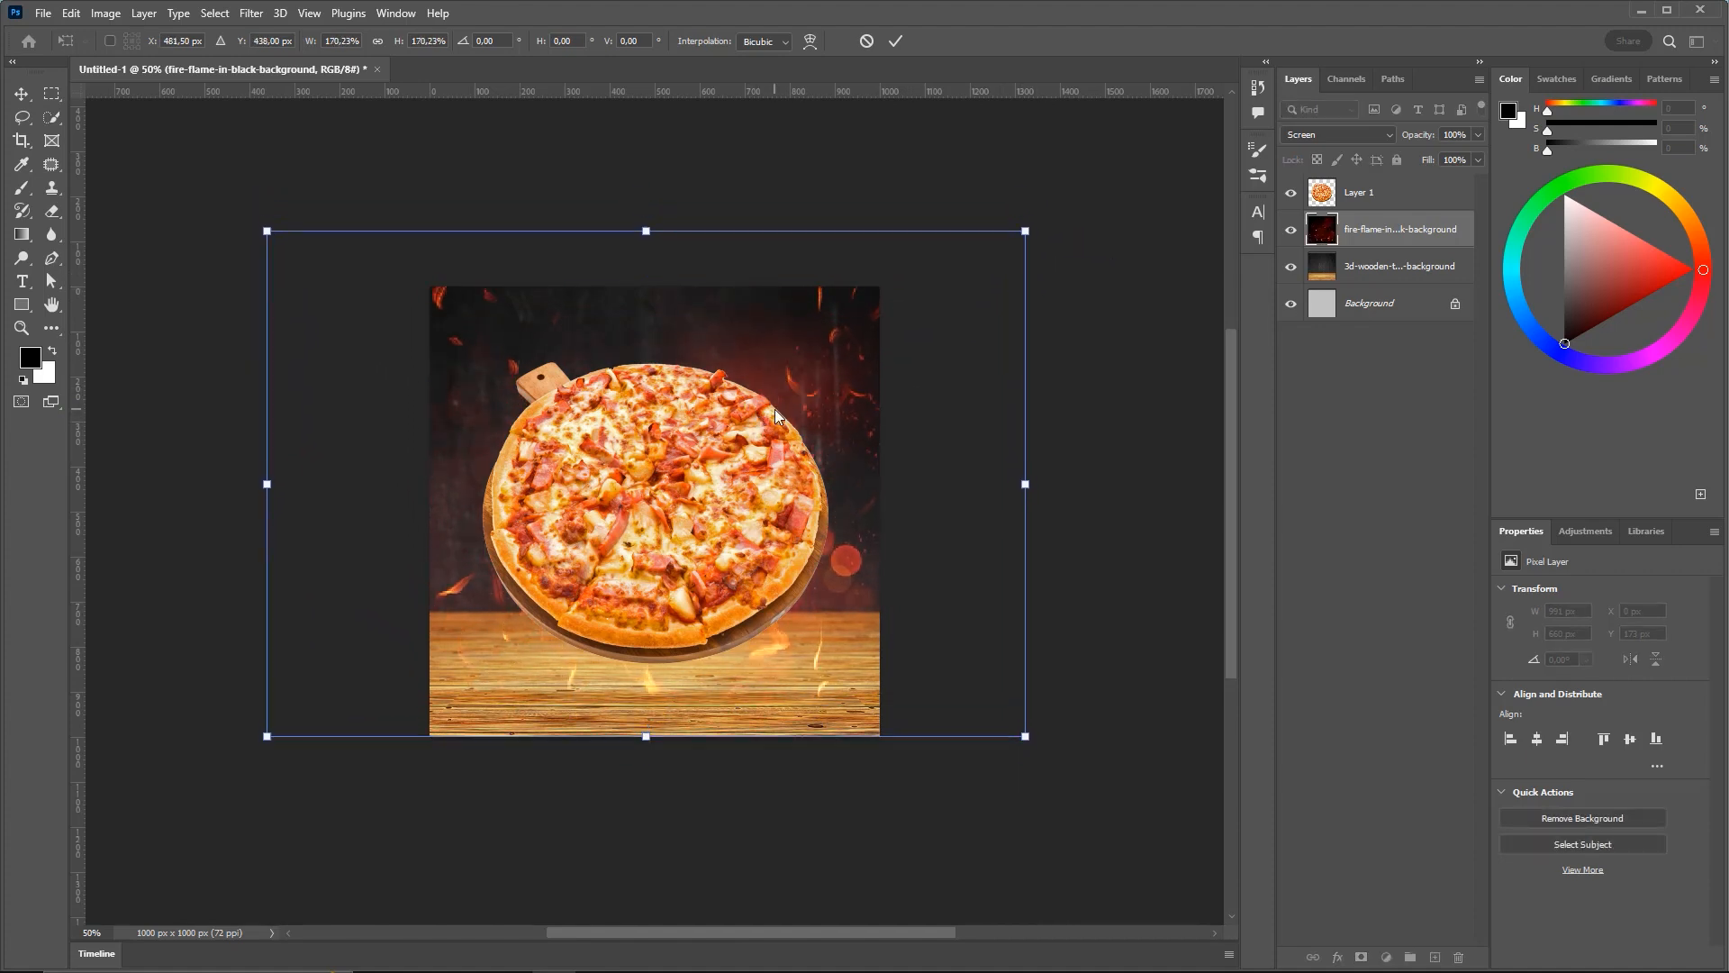
{"action": "key", "text": "Return"}
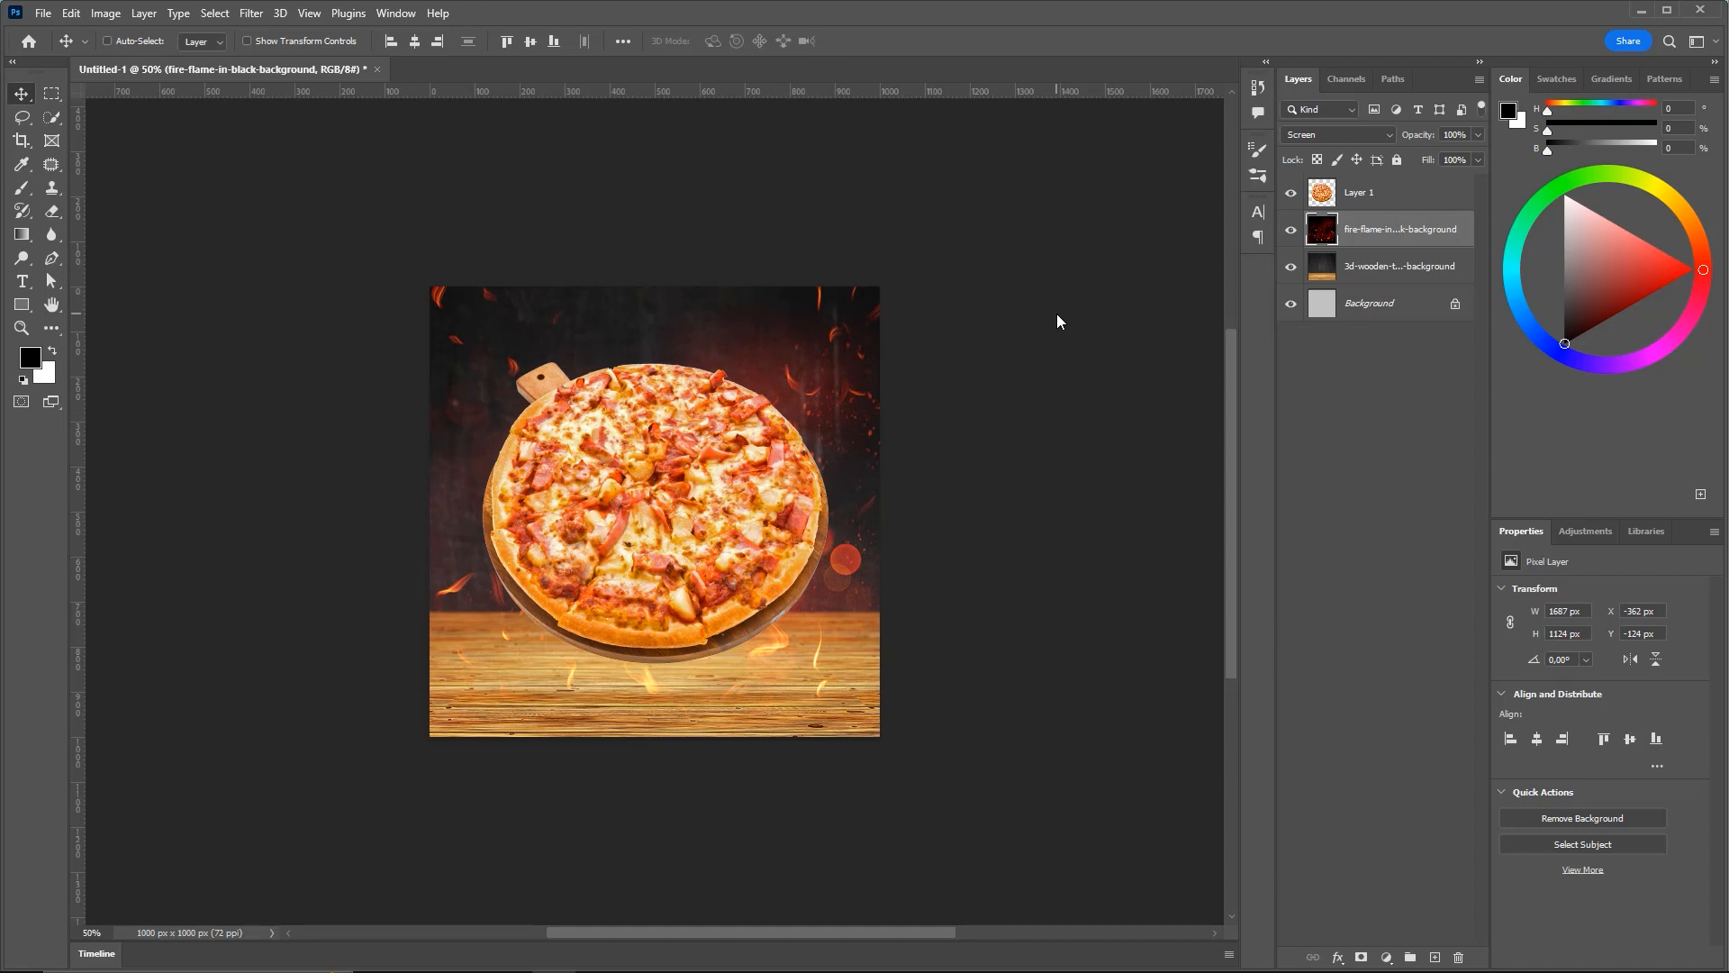
Zoom the canvas to 66.67% and bring the 36 criar flyer folder window alongside
{"action": "key", "text": "ctrl+0"}
{"action": "key", "text": "ctrl+minus"}
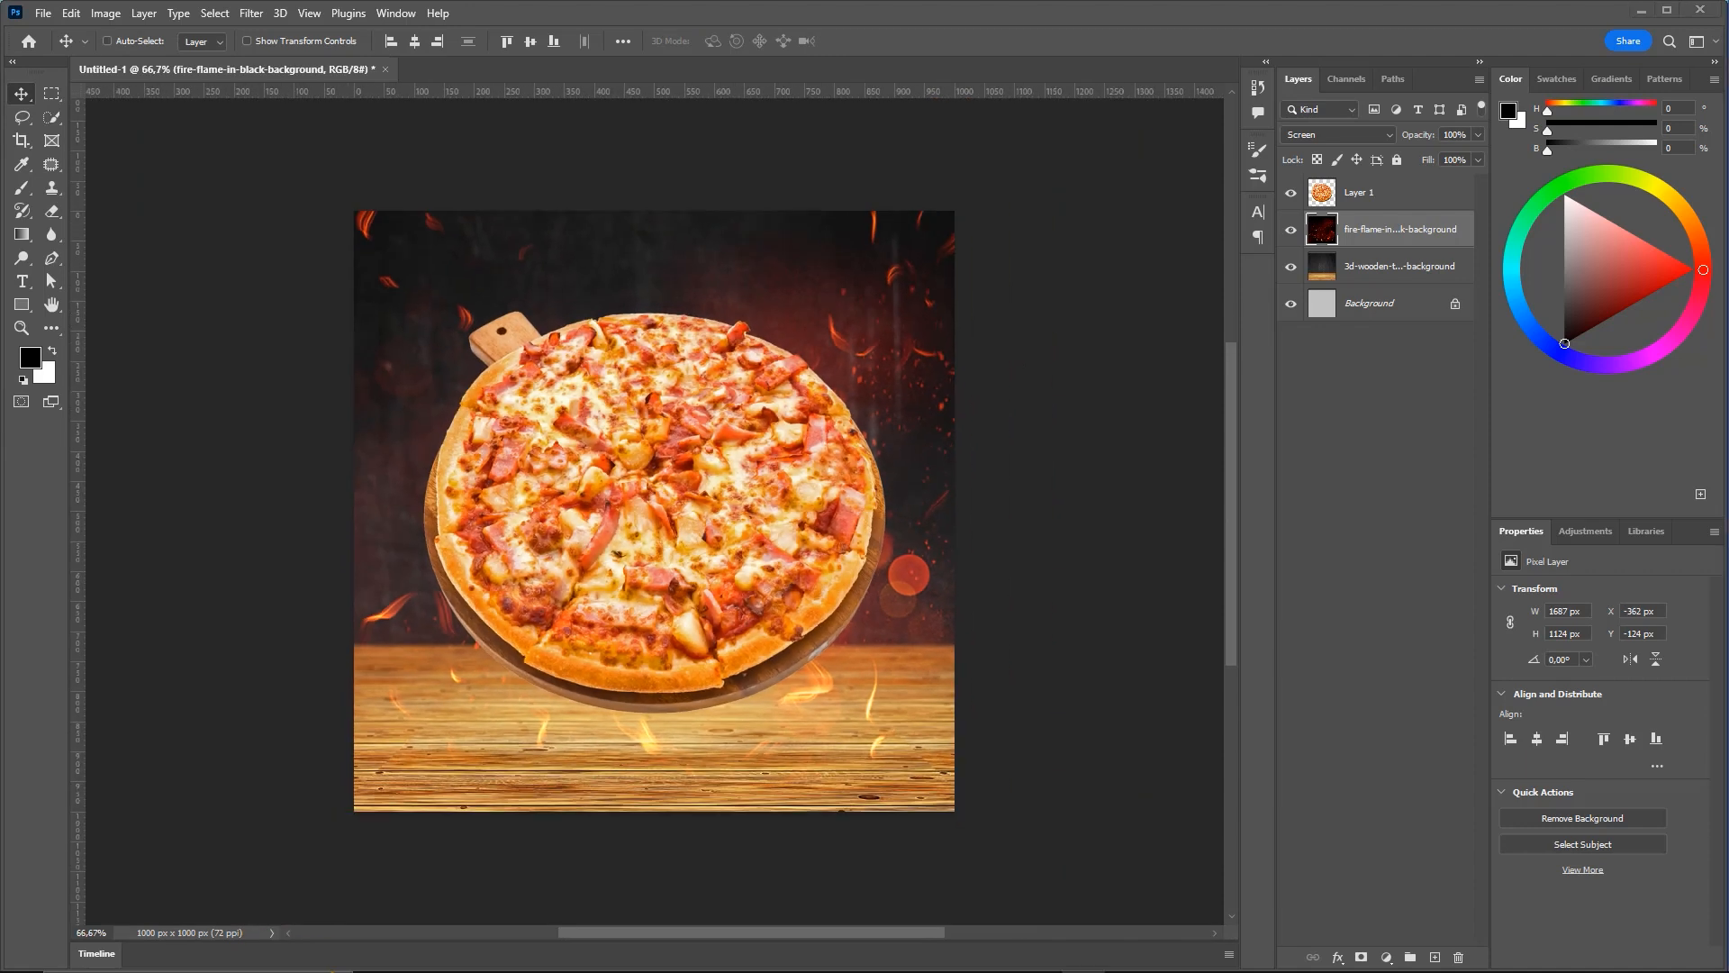
{"action": "key", "text": "alt+Tab"}
{"action": "left_click_drag", "start_coordinate": [991, 94], "coordinate": [928, 90]}
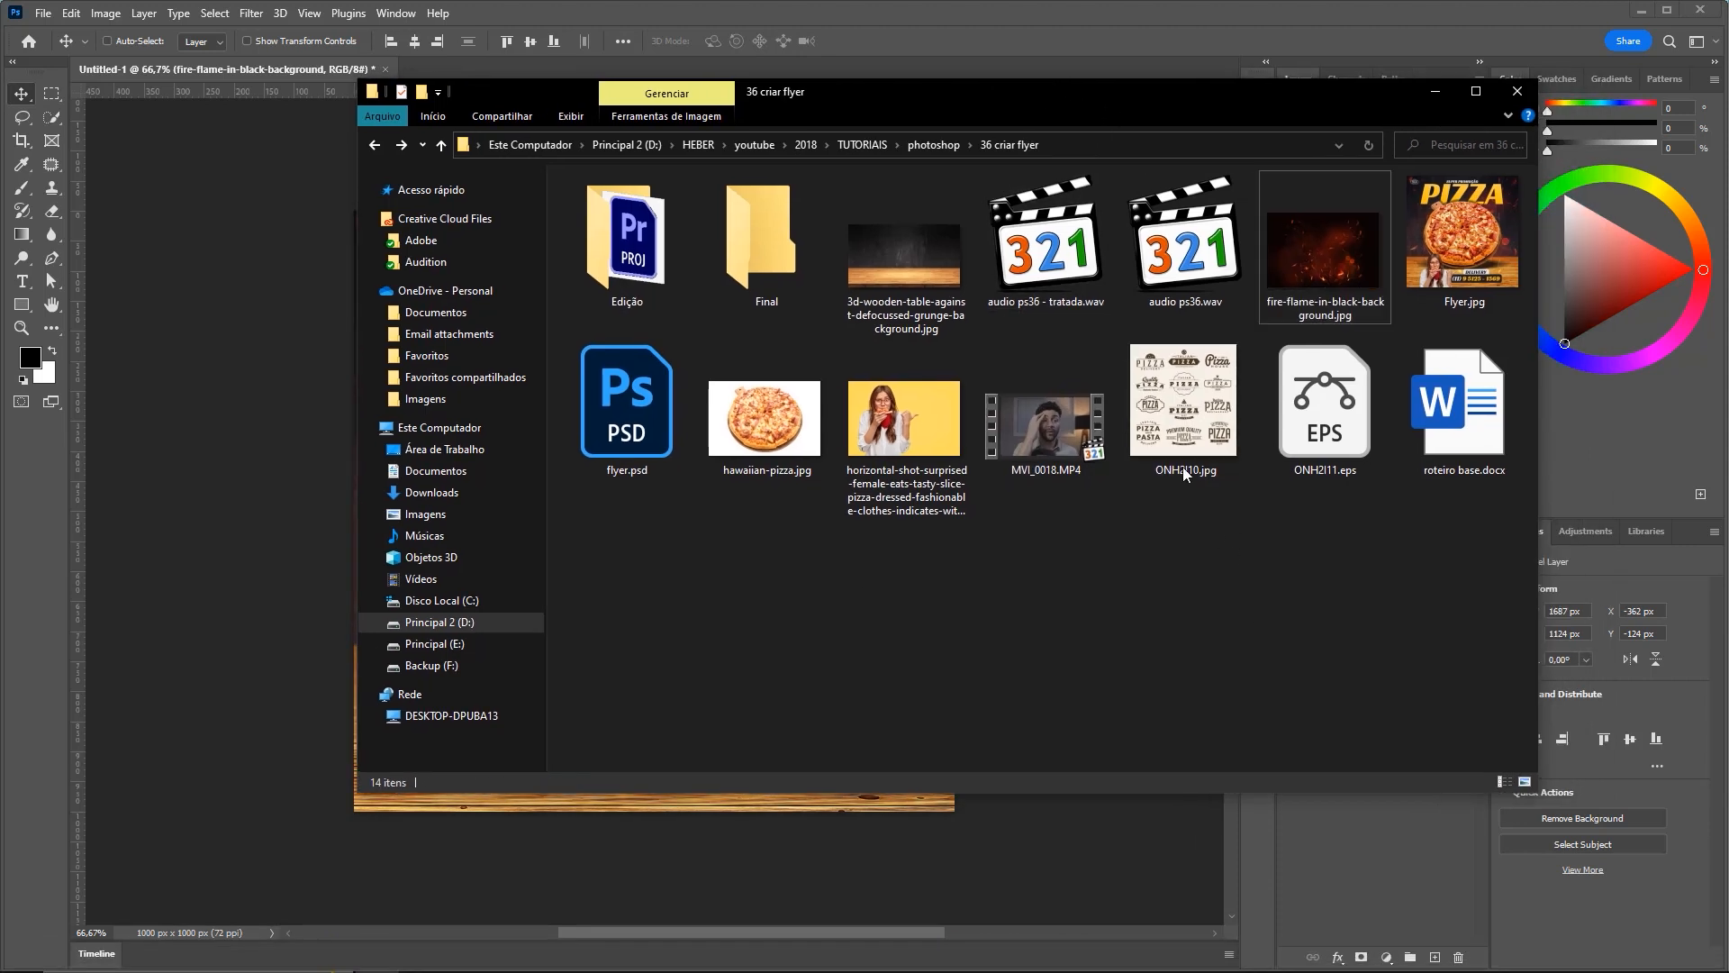
Drag ONH2I10.jpg from the 36 criar flyer folder onto the Untitled-1 canvas
{"action": "left_click", "coordinate": [1216, 428]}
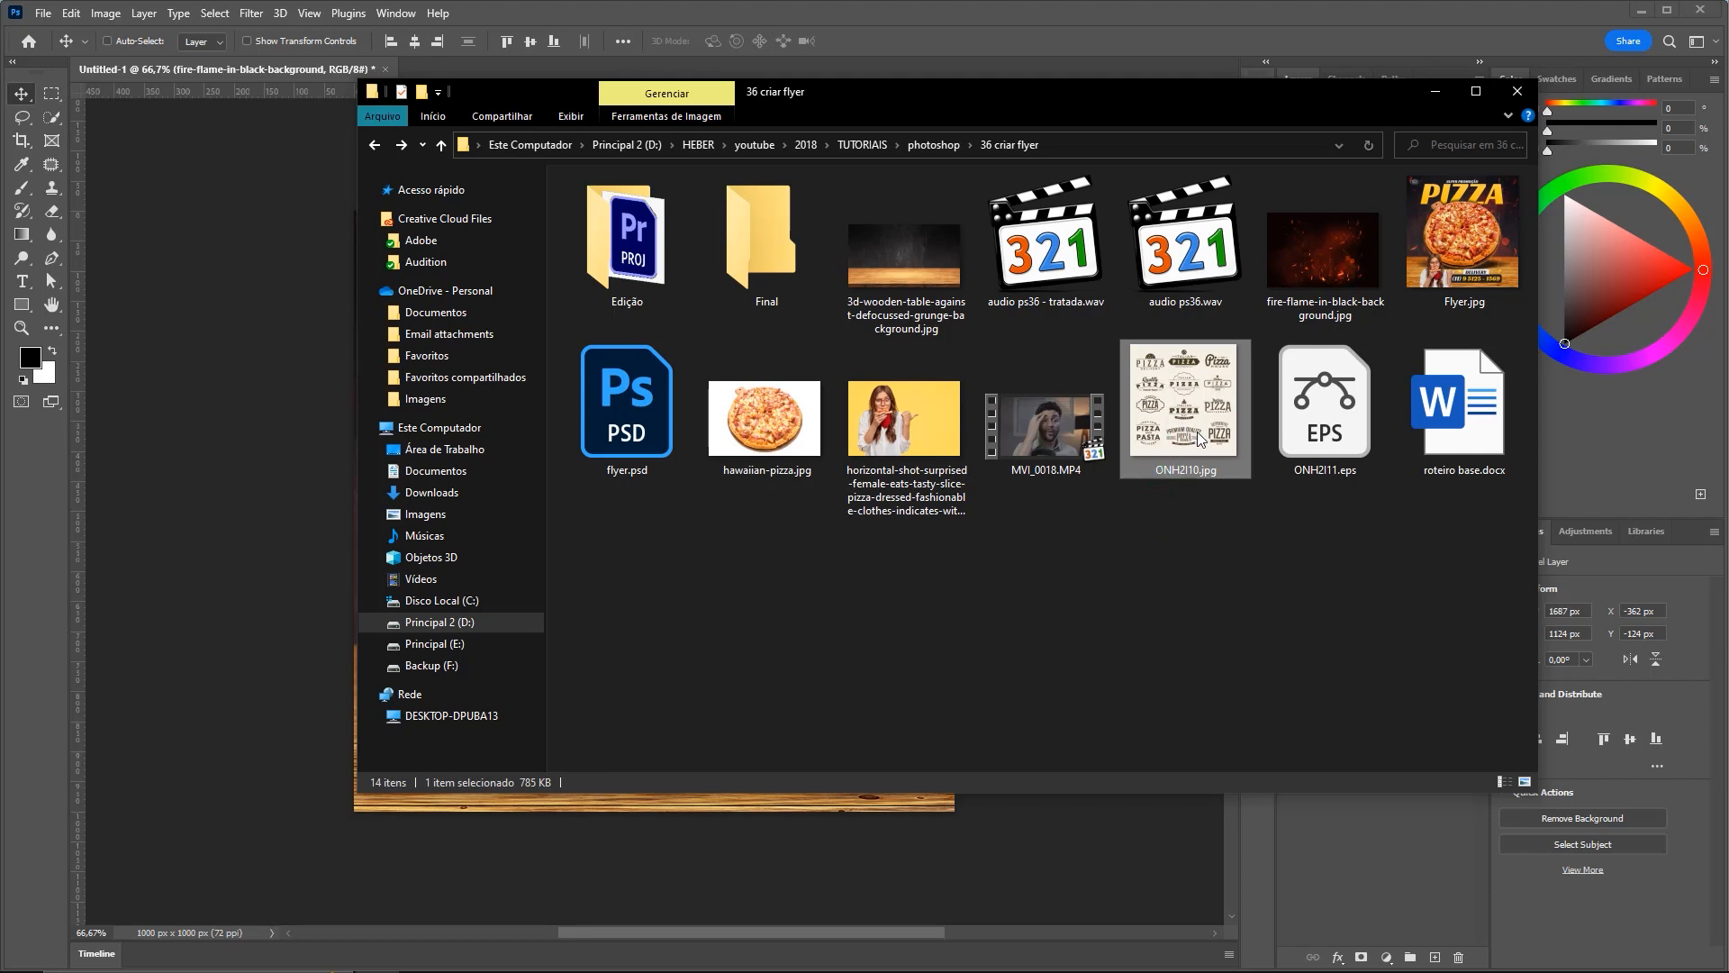
{"action": "left_click_drag", "start_coordinate": [1194, 410], "coordinate": [311, 437]}
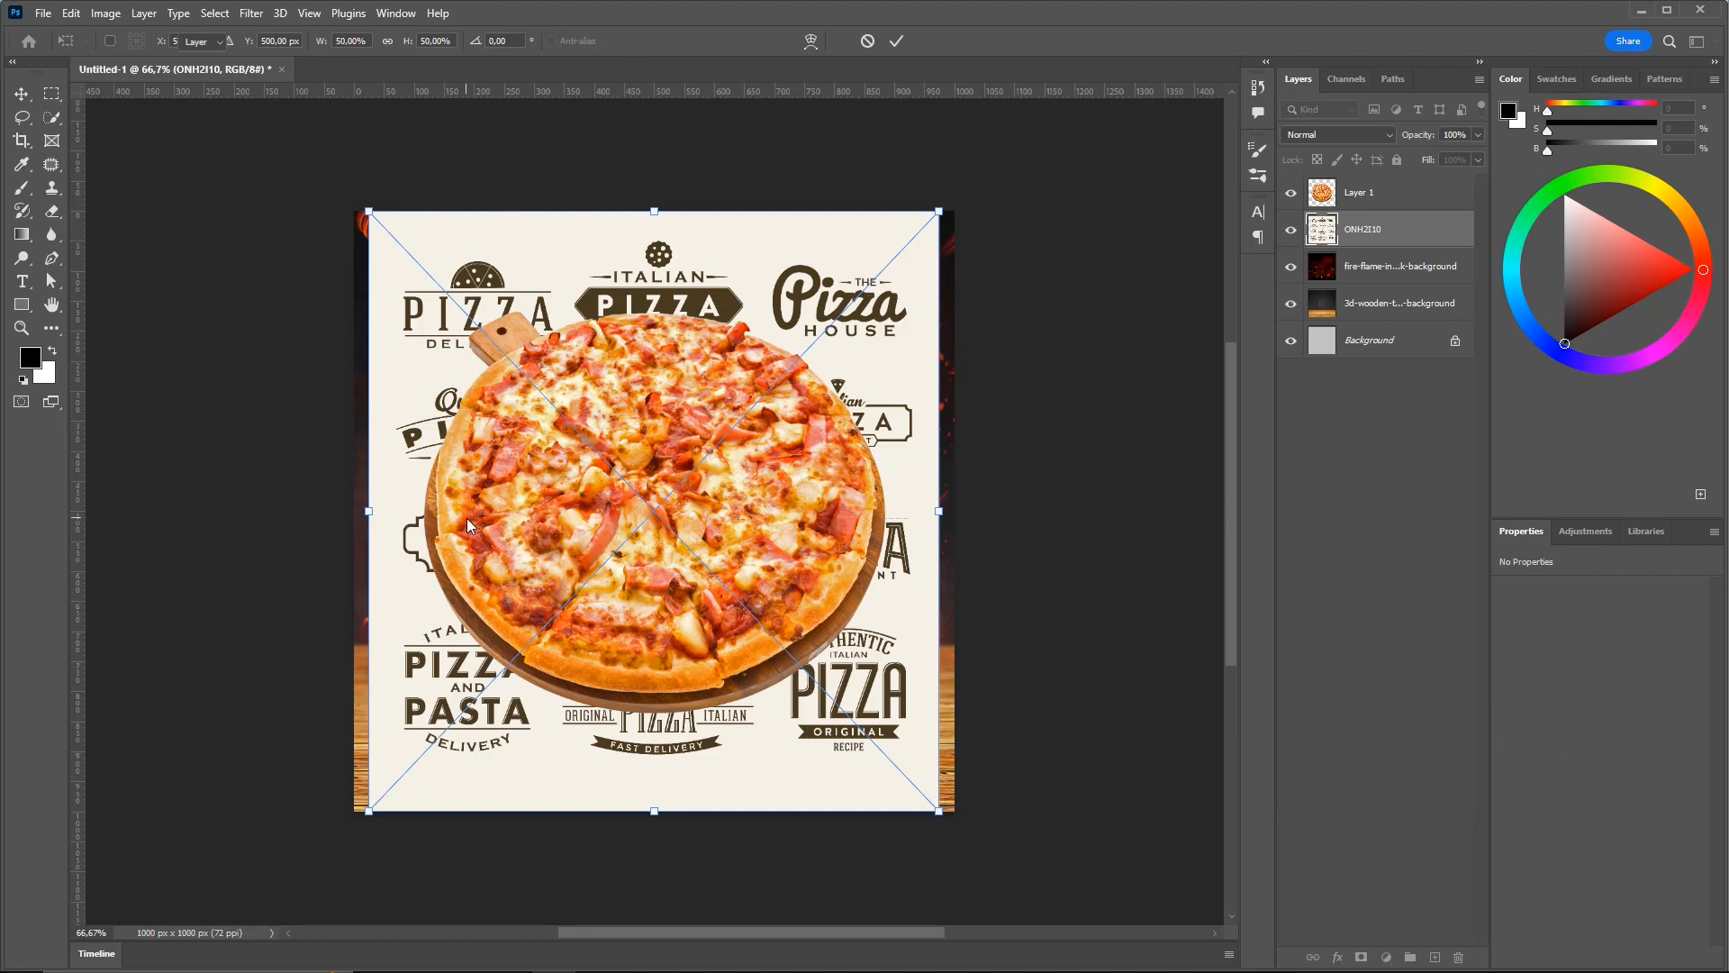
Commit the ONH2I10 logo sheet and move its layer above the pizza layer
{"action": "key", "text": "Return"}
{"action": "left_click_drag", "start_coordinate": [1391, 231], "coordinate": [1378, 187]}
{"action": "key", "text": "ctrl+space"}
{"action": "left_click_drag", "start_coordinate": [541, 382], "coordinate": [687, 324]}
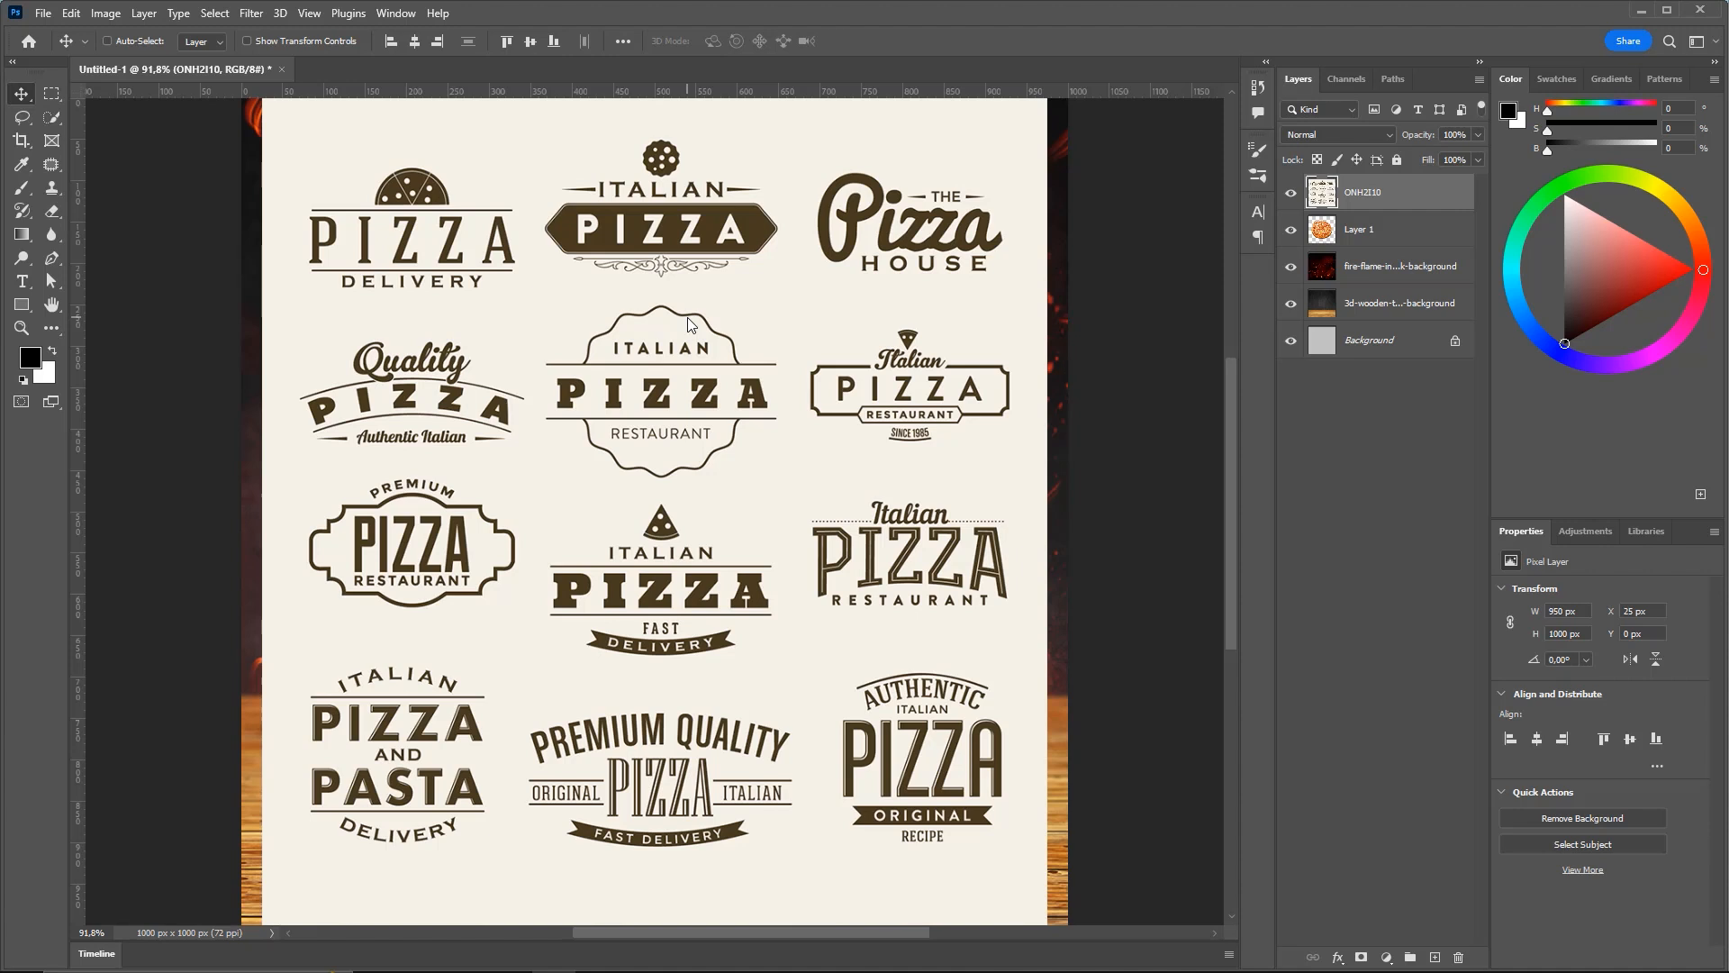
{"action": "left_click", "coordinate": [377, 964]}
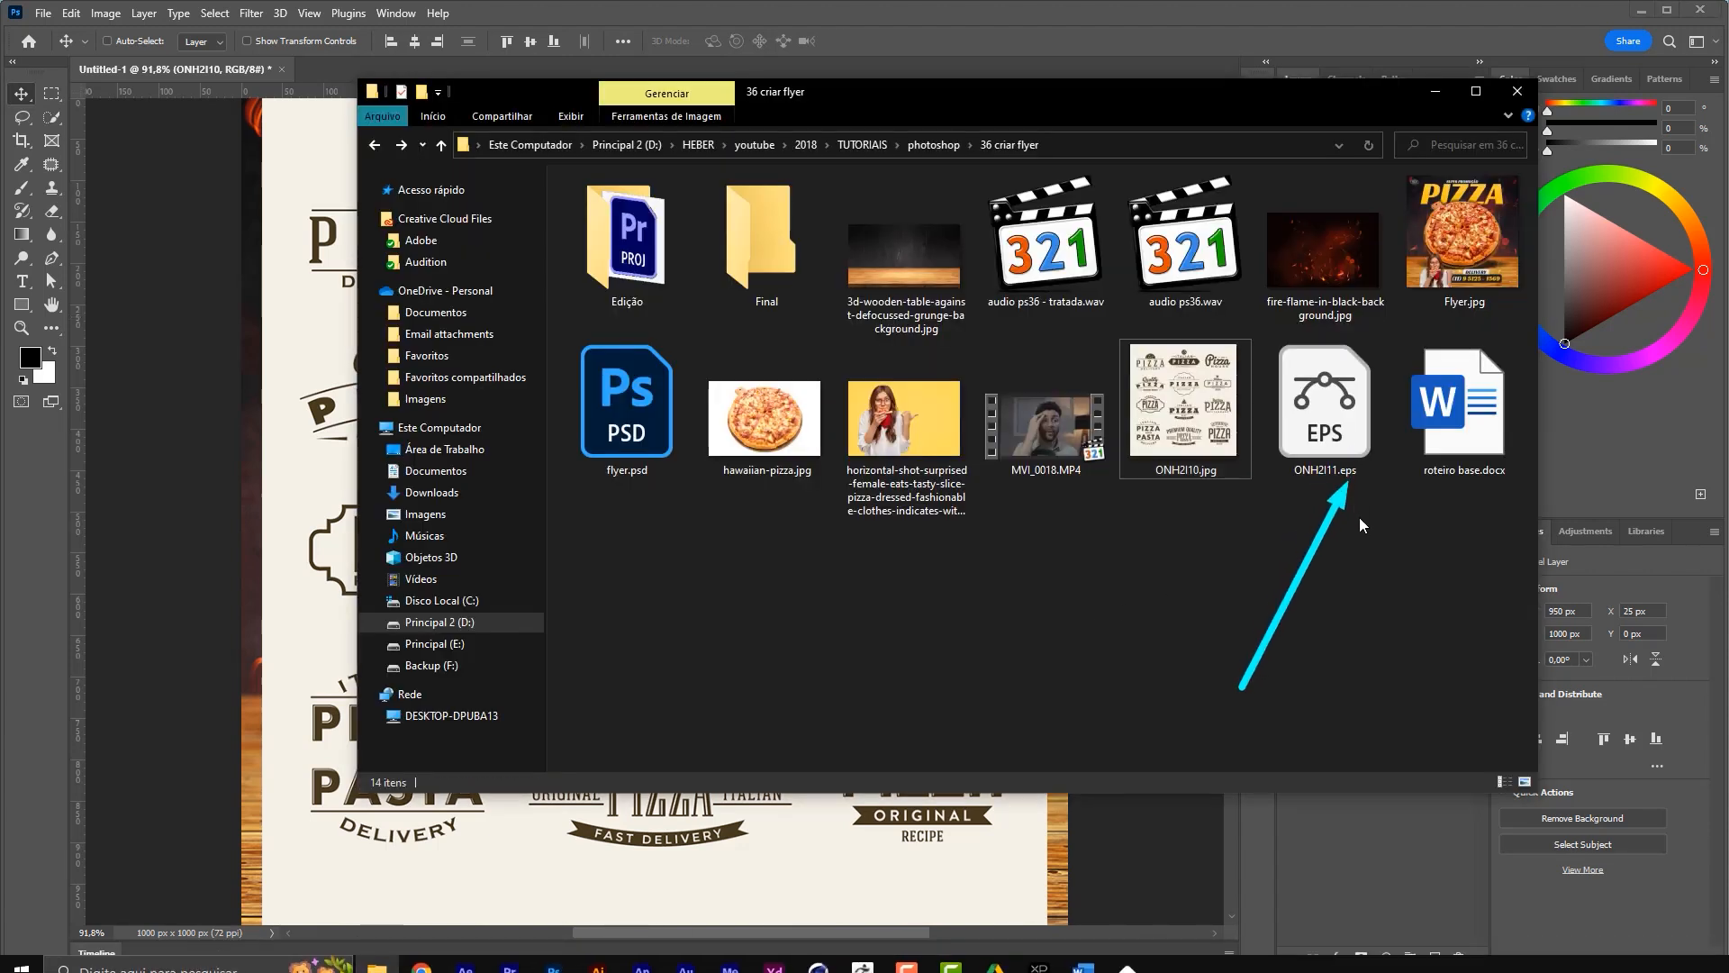
{"action": "left_click", "coordinate": [1436, 91]}
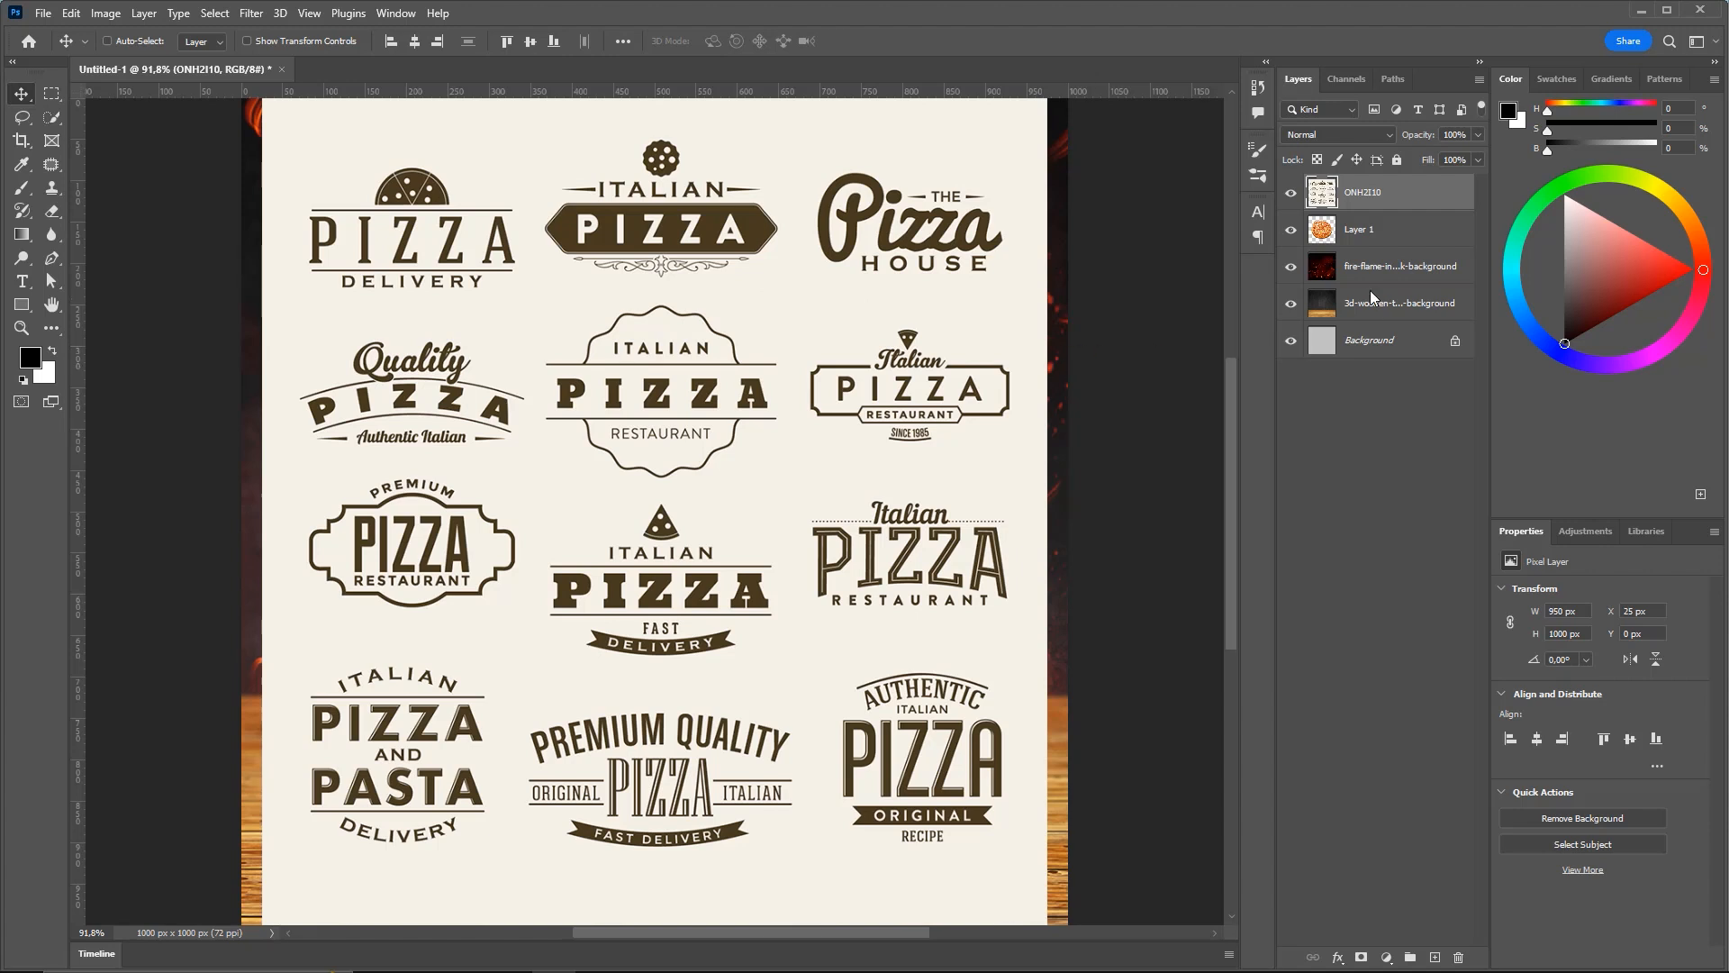
{"action": "left_click", "coordinate": [1414, 233]}
Lasso the Authentic Italian Pizza badge and copy it onto Layer 2 (269 × 281 px)
{"action": "left_click", "coordinate": [1418, 201]}
{"action": "left_click", "coordinate": [107, 40]}
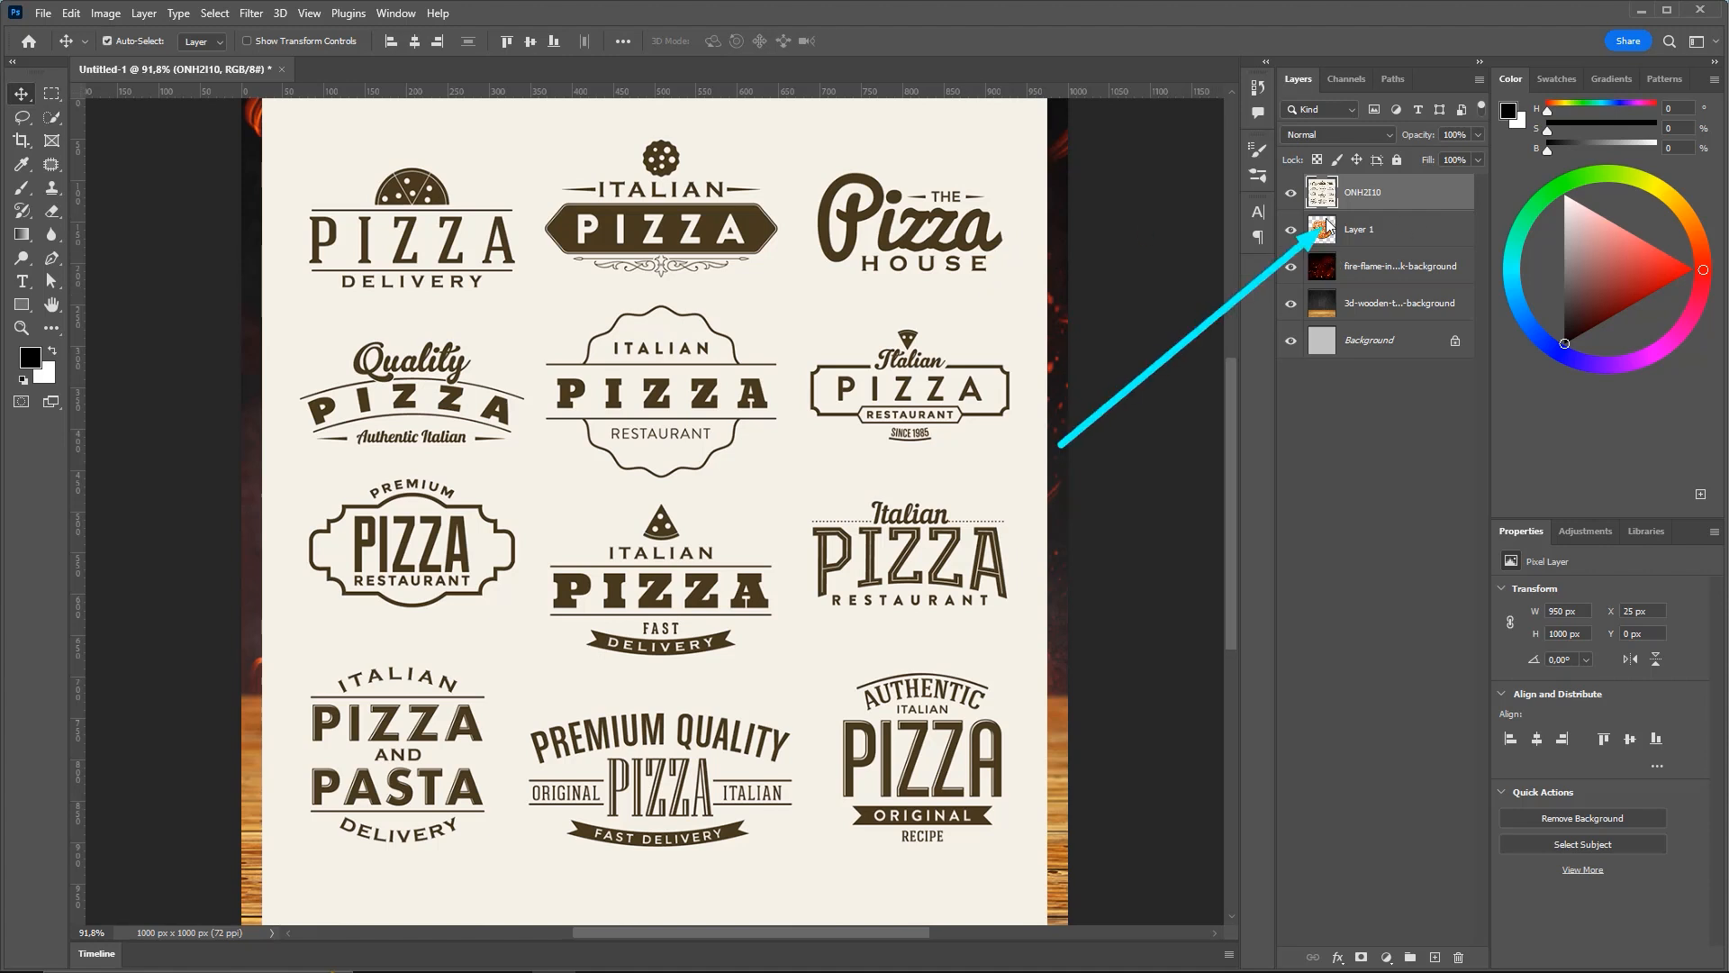
{"action": "left_click", "coordinate": [24, 118]}
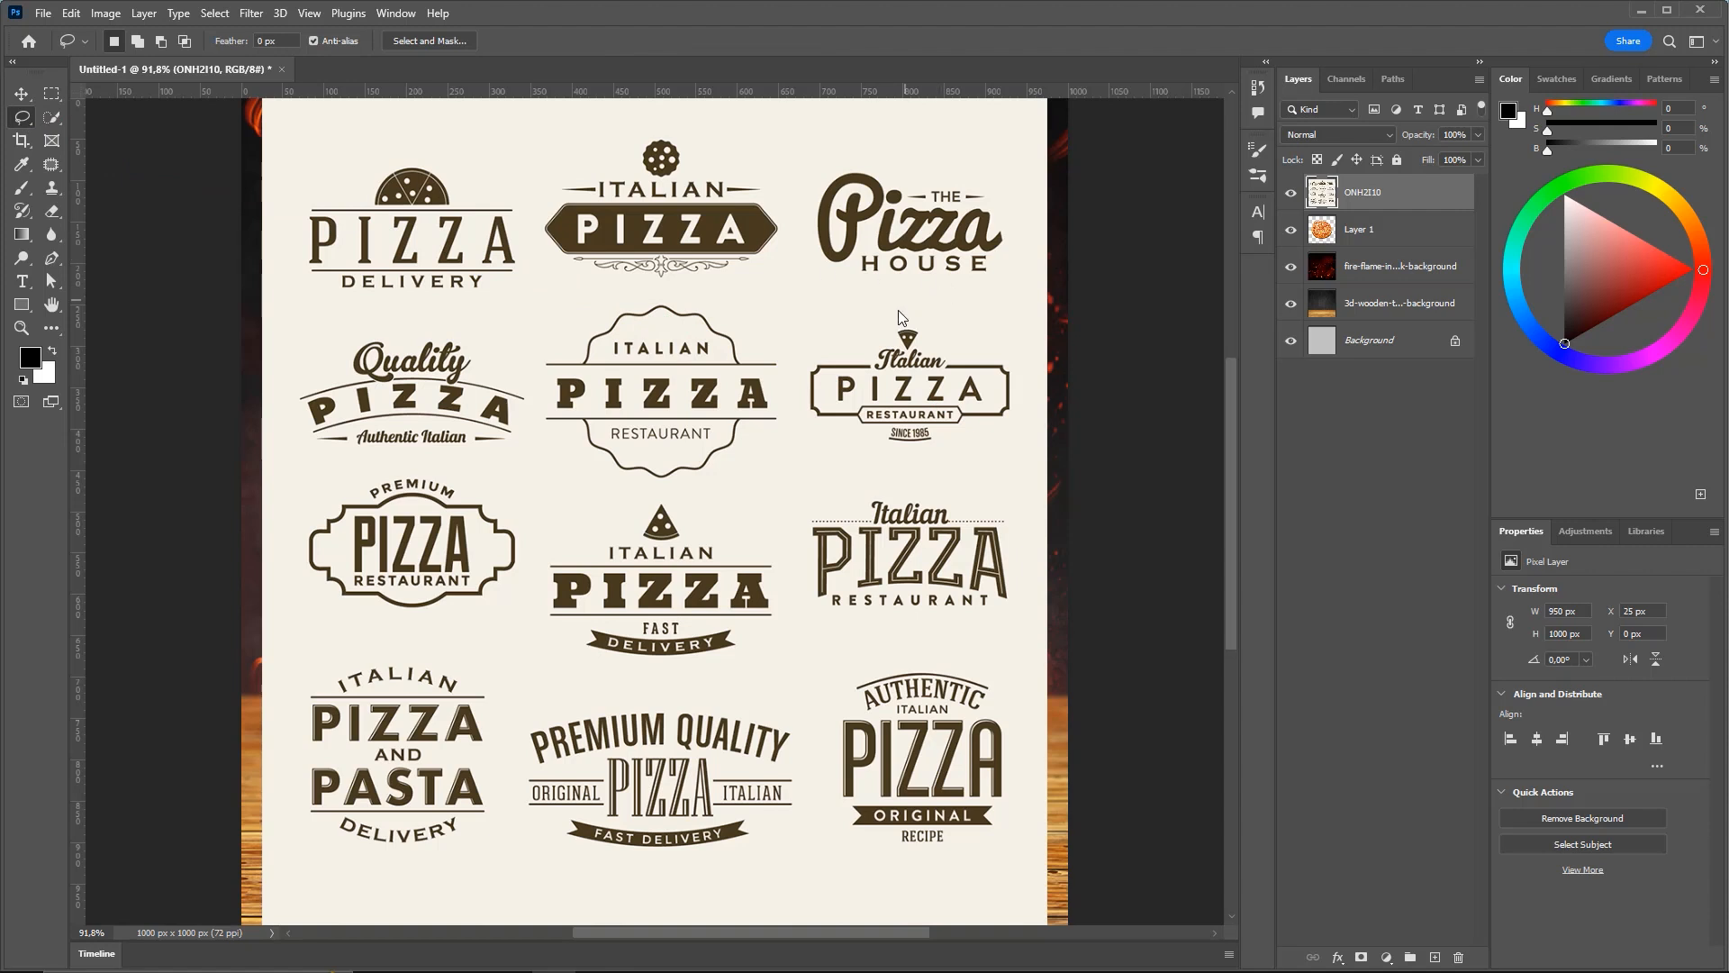
{"action": "scroll", "coordinate": [972, 531], "scroll_direction": "down", "scroll_amount": 3}
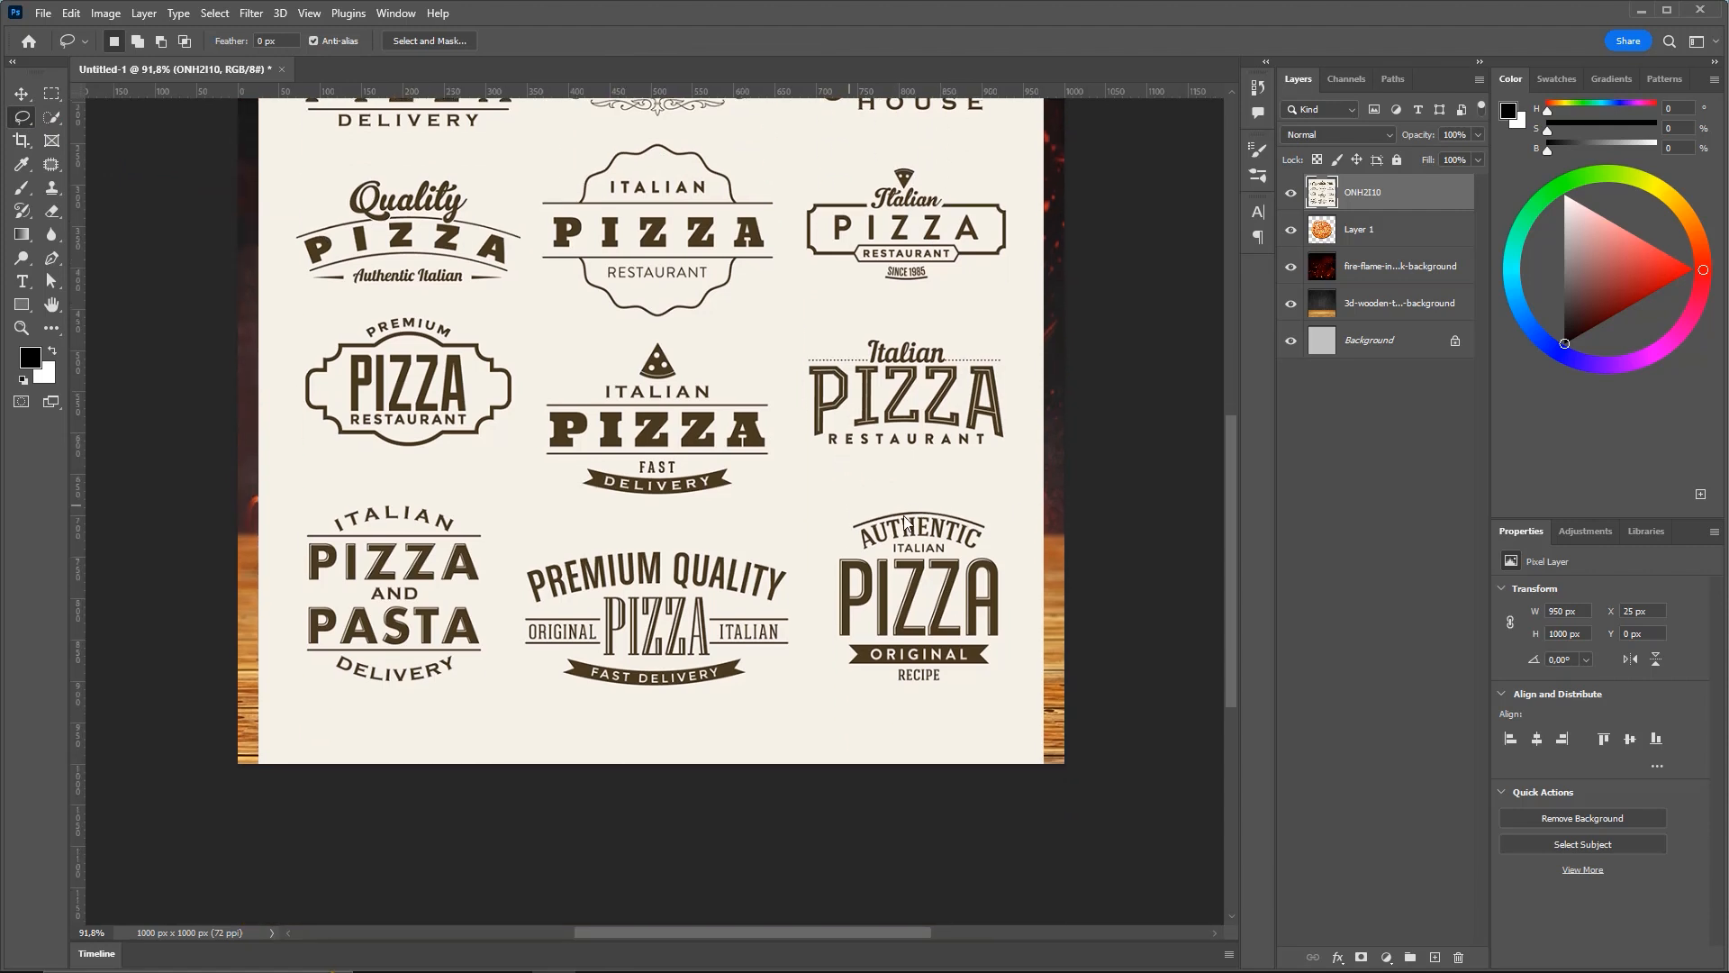
{"action": "mouse_move", "coordinate": [892, 491]}
{"action": "left_mouse_down"}
{"action": "mouse_move", "coordinate": [821, 534]}
{"action": "mouse_move", "coordinate": [810, 636]}
{"action": "mouse_move", "coordinate": [840, 694]}
{"action": "mouse_move", "coordinate": [961, 708]}
{"action": "mouse_move", "coordinate": [1002, 690]}
{"action": "mouse_move", "coordinate": [1030, 639]}
{"action": "mouse_move", "coordinate": [1028, 578]}
{"action": "mouse_move", "coordinate": [1000, 504]}
{"action": "mouse_move", "coordinate": [948, 489]}
{"action": "left_mouse_up"}
{"action": "key", "text": "ctrl+j"}
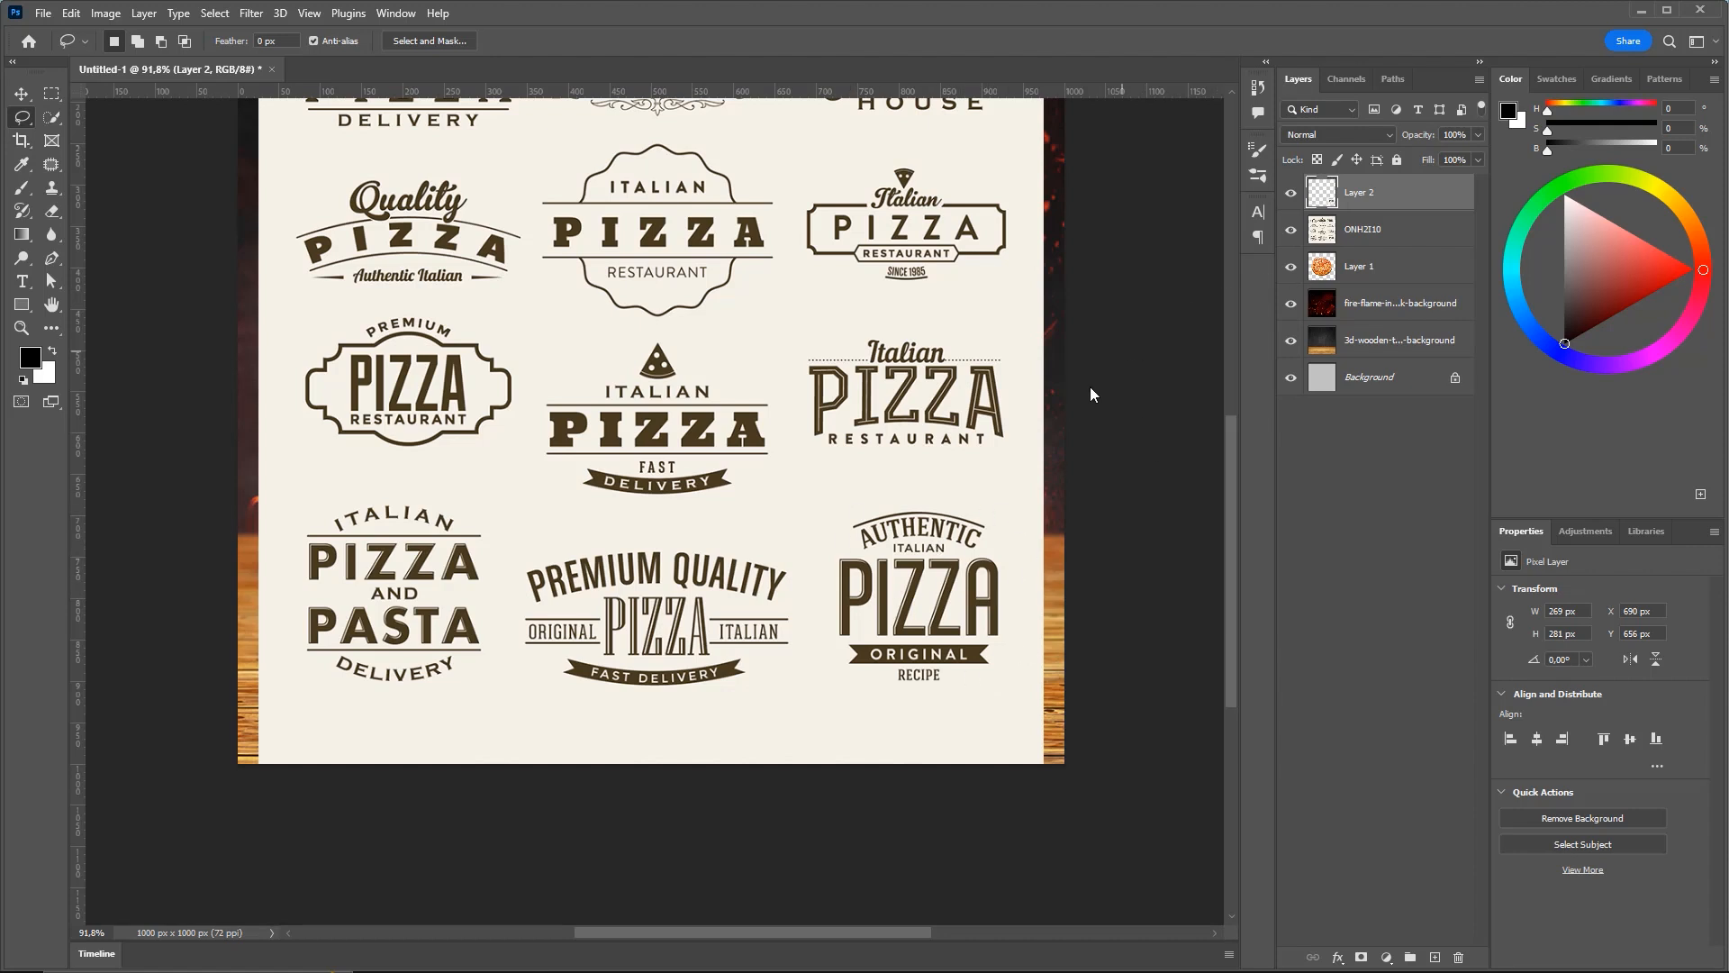
{"action": "left_click", "coordinate": [1366, 234]}
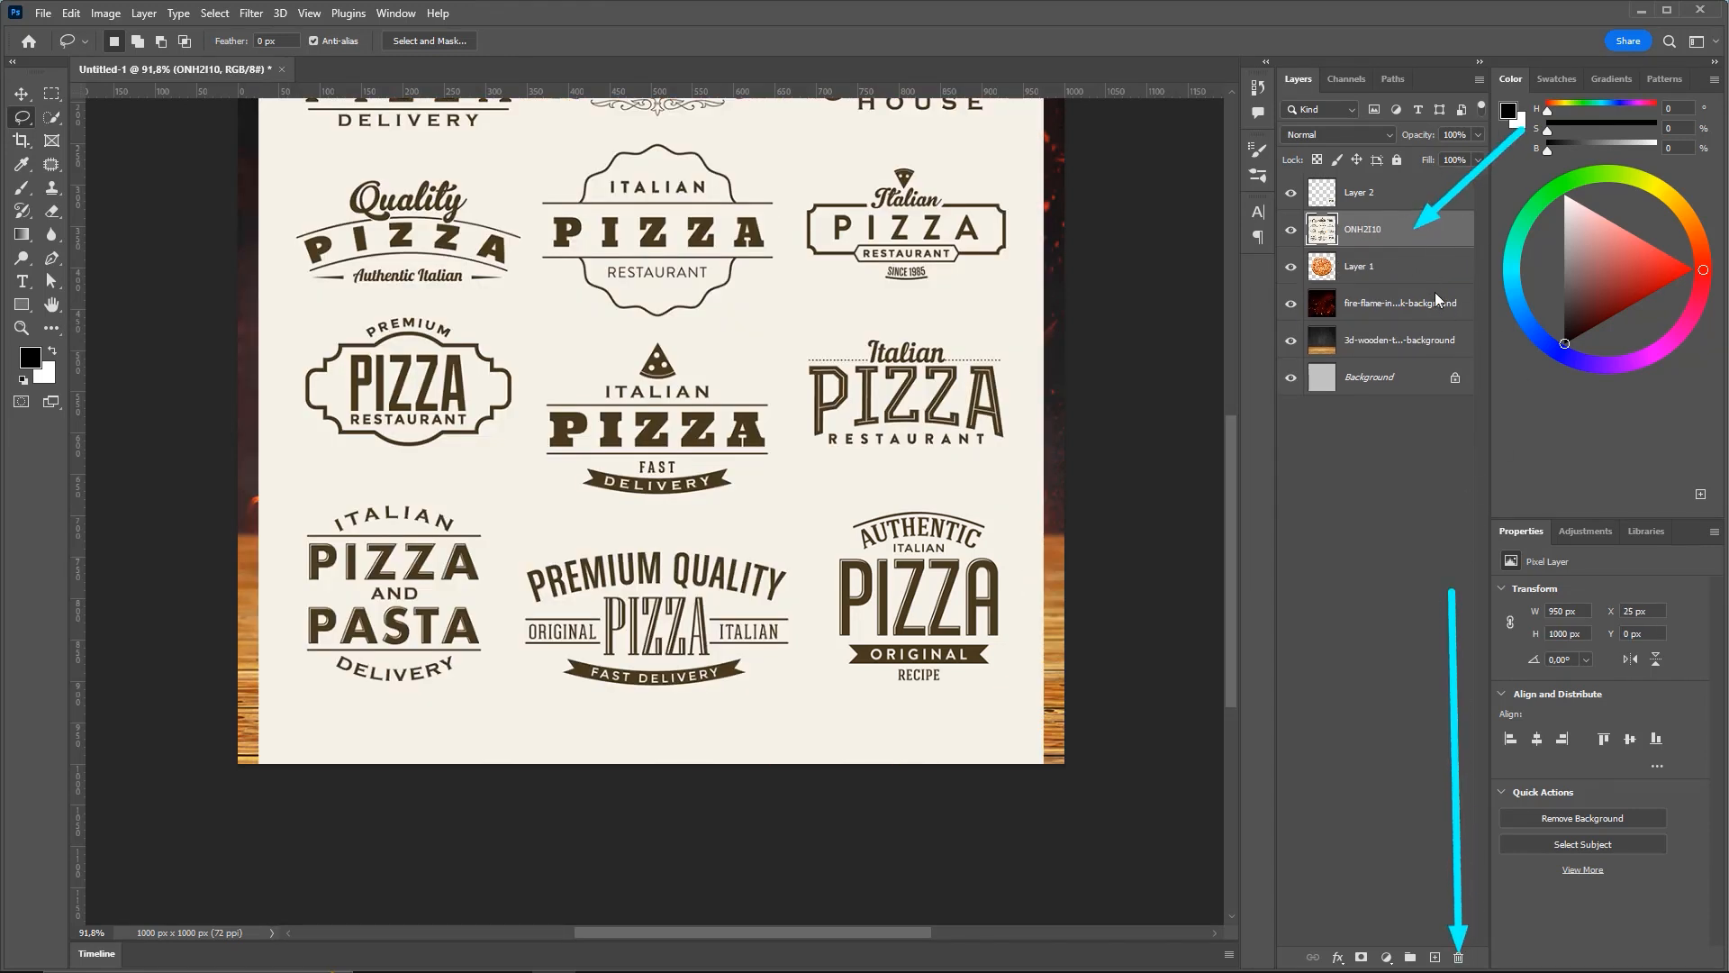
Delete the ONH2I10 logo sheet layer and select the badge on Layer 2
{"action": "double_click", "coordinate": [1427, 231]}
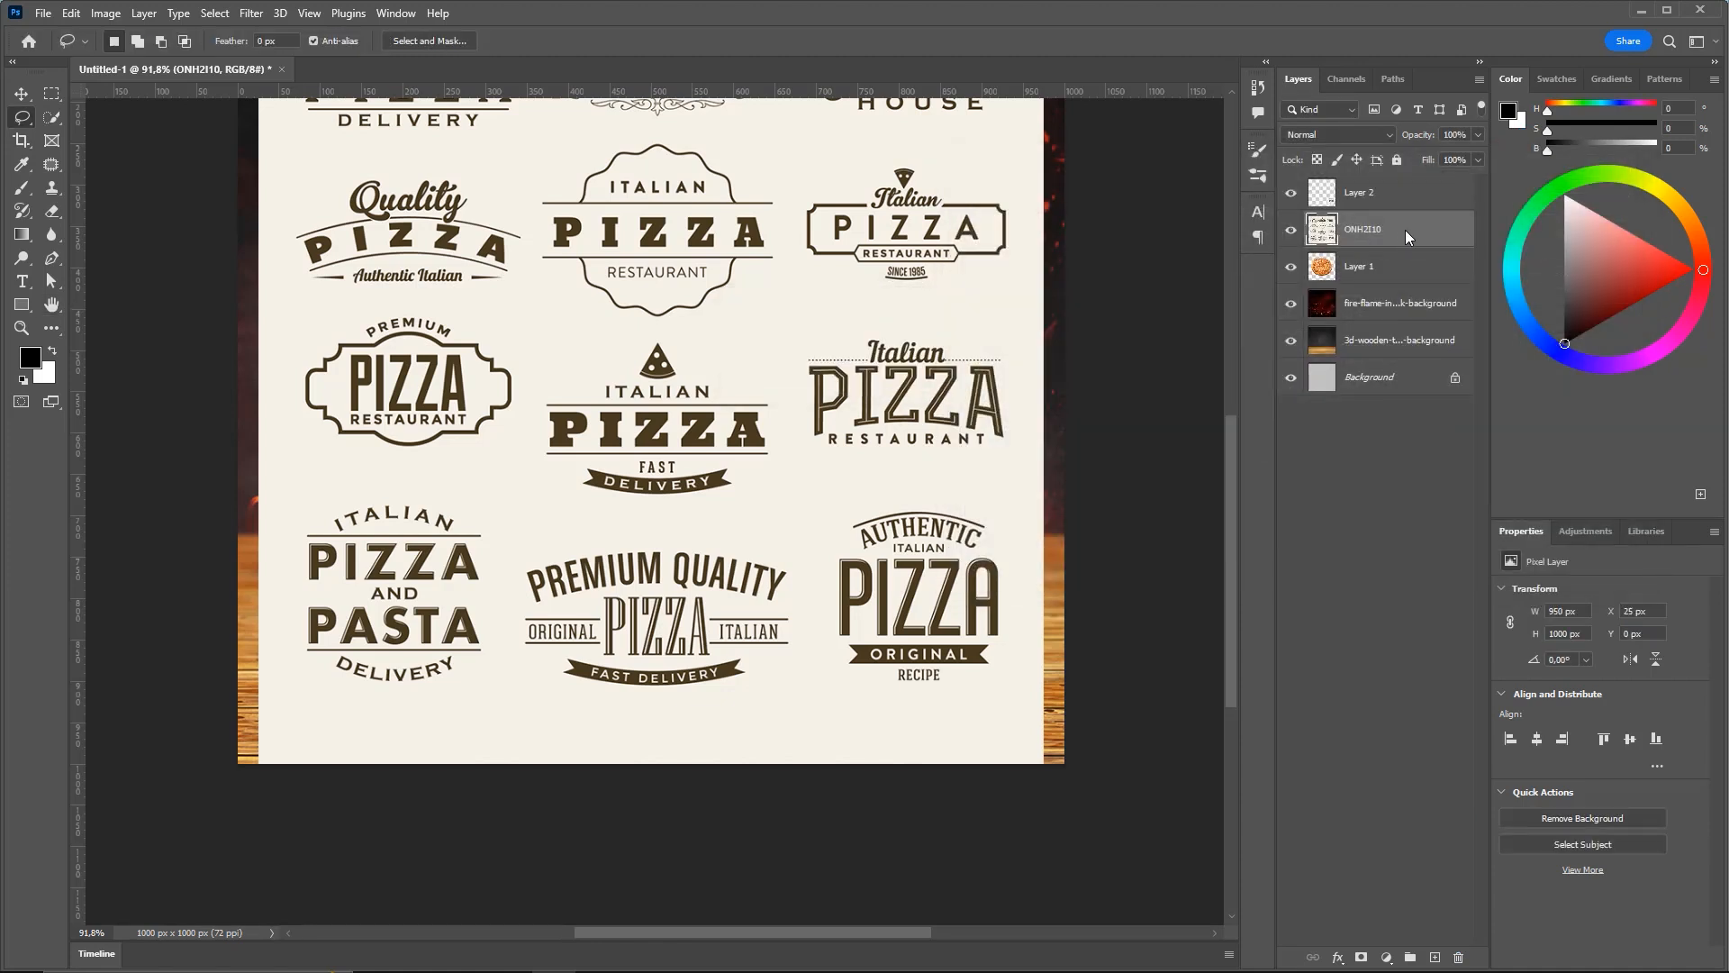
{"action": "key", "text": "Delete"}
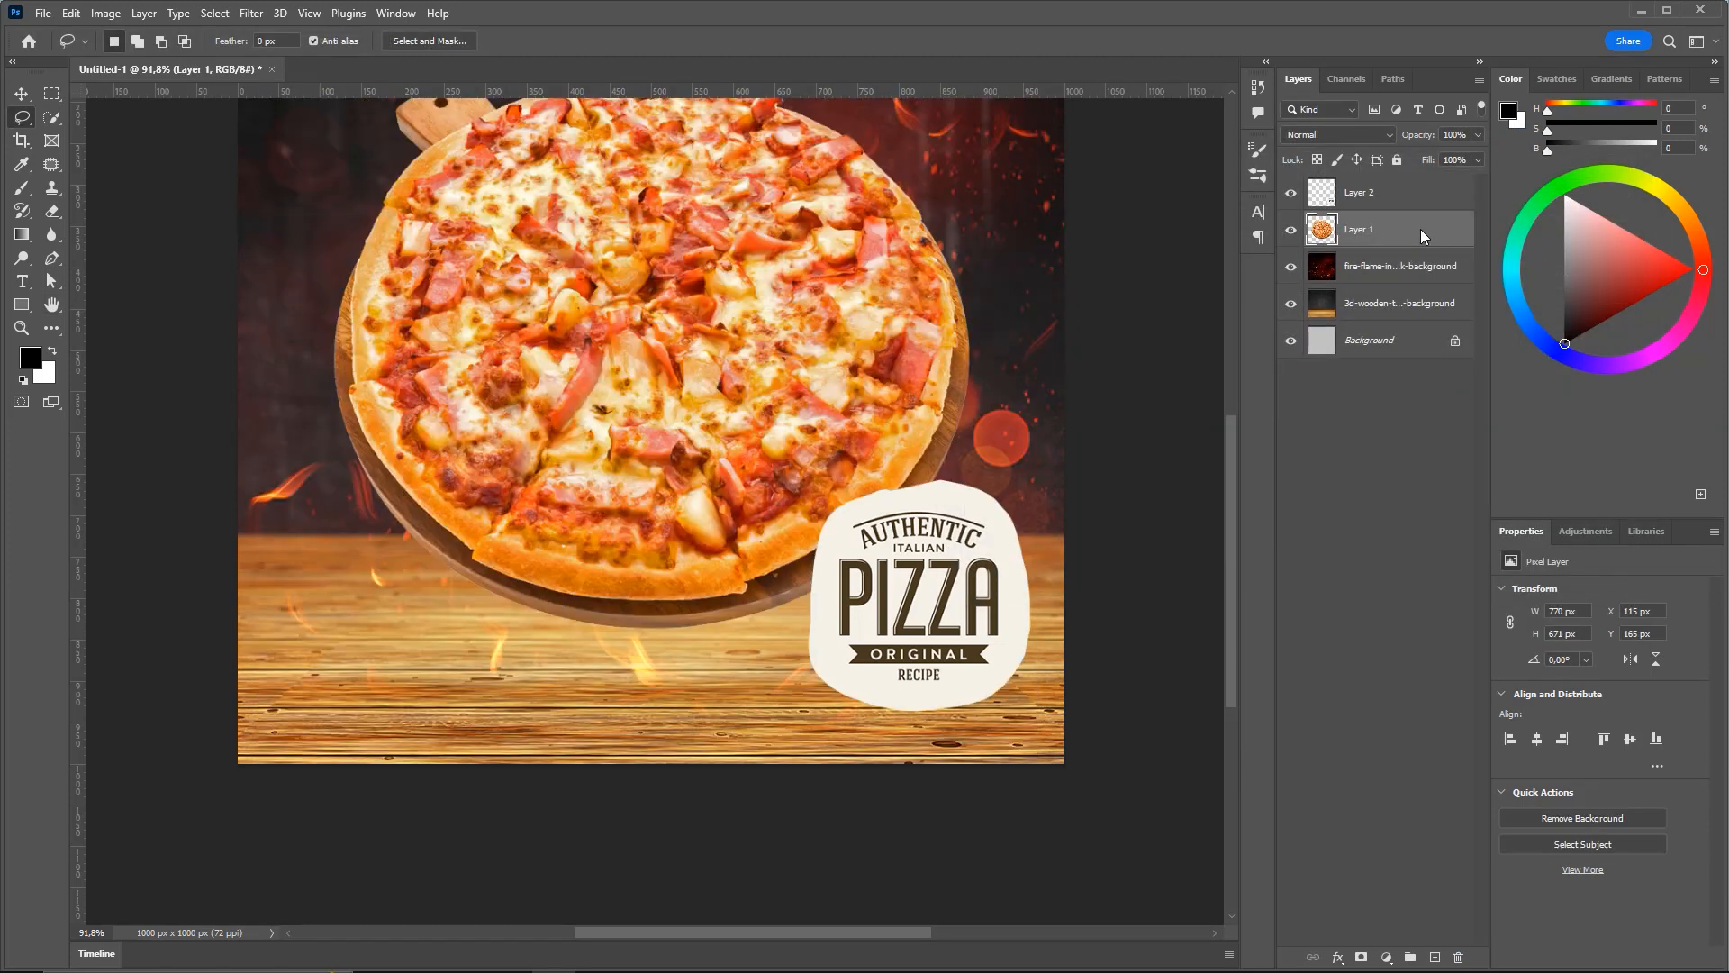
{"action": "left_click", "coordinate": [1381, 193]}
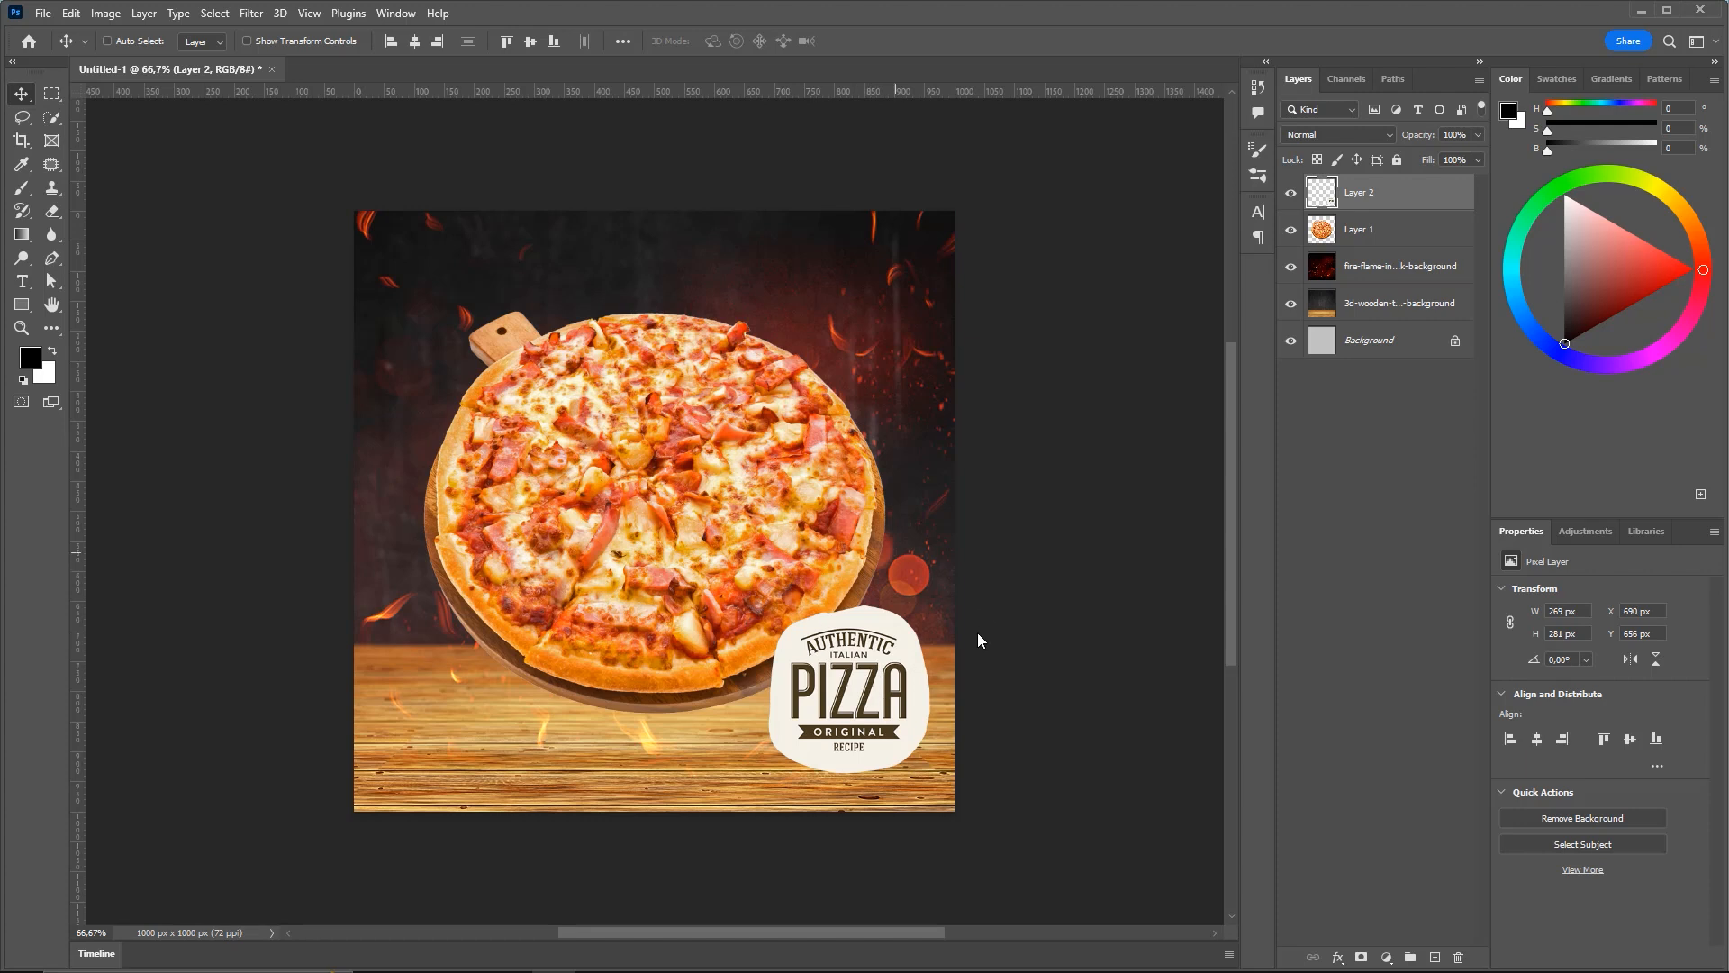
Move the badge to the flyer's top-left corner at X 23, Y 0
{"action": "key", "text": "z"}
{"action": "left_click_drag", "start_coordinate": [844, 686], "coordinate": [912, 709]}
{"action": "scroll", "coordinate": [913, 708], "scroll_direction": "down", "scroll_amount": 2}
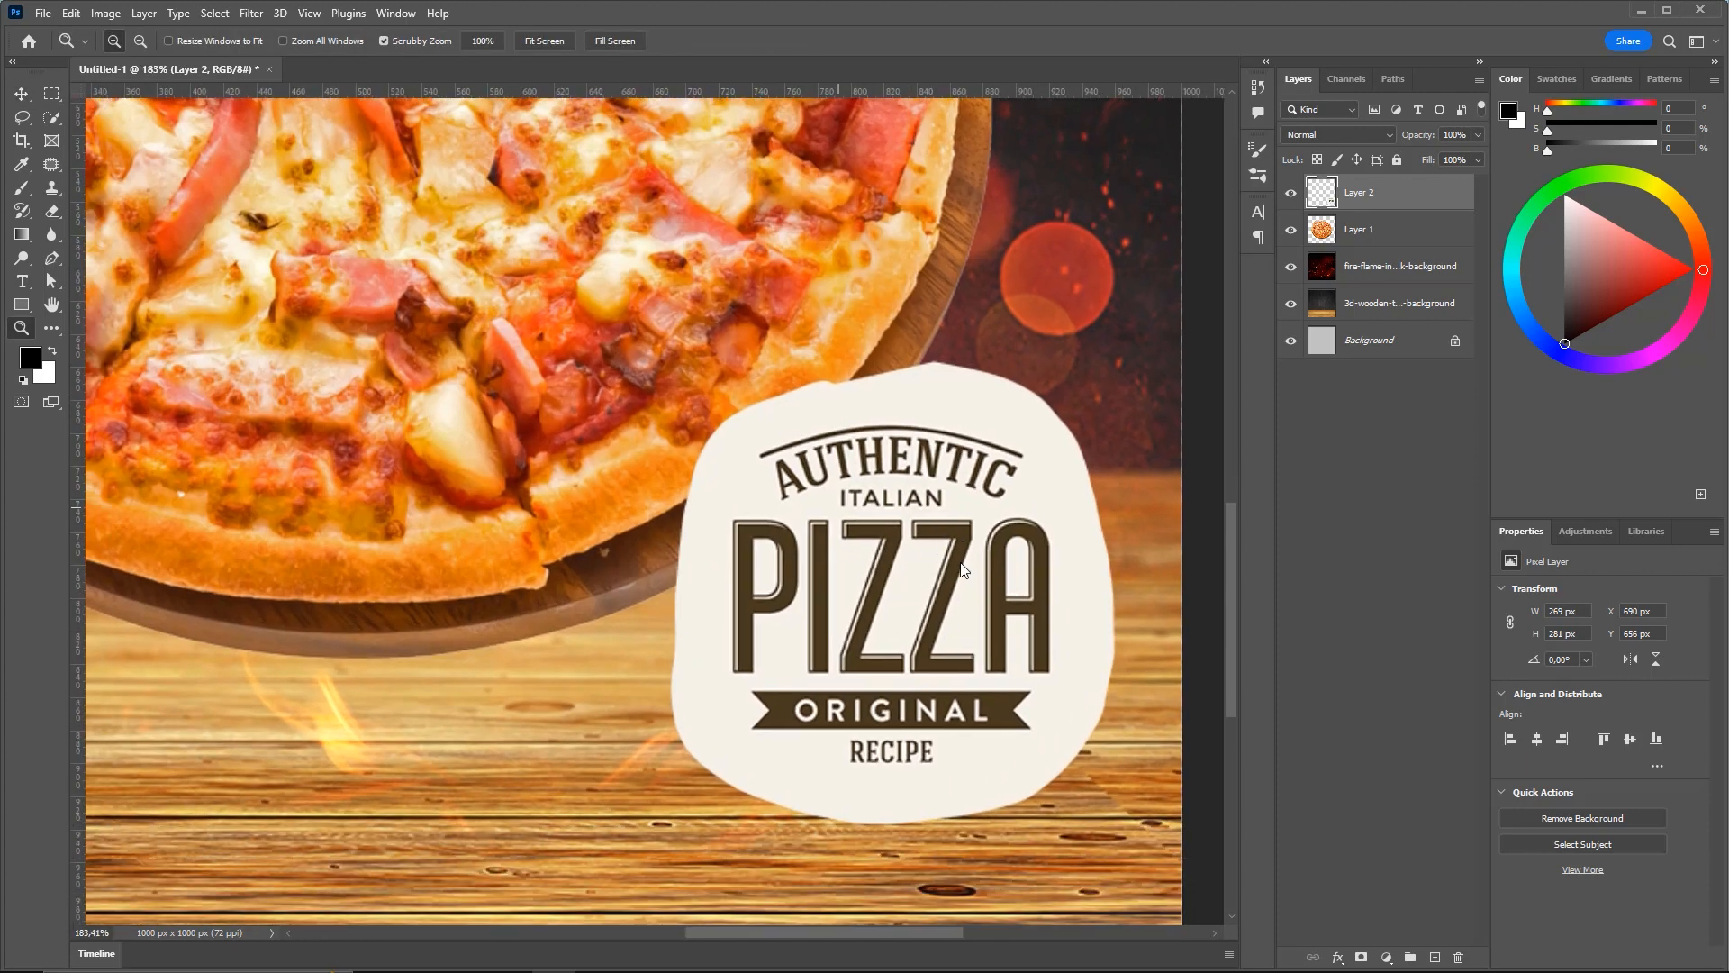
{"action": "mouse_move", "coordinate": [889, 588]}
{"action": "left_mouse_down"}
{"action": "mouse_move", "coordinate": [953, 625]}
{"action": "mouse_move", "coordinate": [882, 598]}
{"action": "left_mouse_up"}
{"action": "key", "text": "v"}
{"action": "left_click_drag", "start_coordinate": [969, 639], "coordinate": [918, 646]}
{"action": "left_click_drag", "start_coordinate": [918, 646], "coordinate": [712, 333]}
{"action": "key", "text": "z"}
{"action": "left_click_drag", "start_coordinate": [753, 277], "coordinate": [731, 394]}
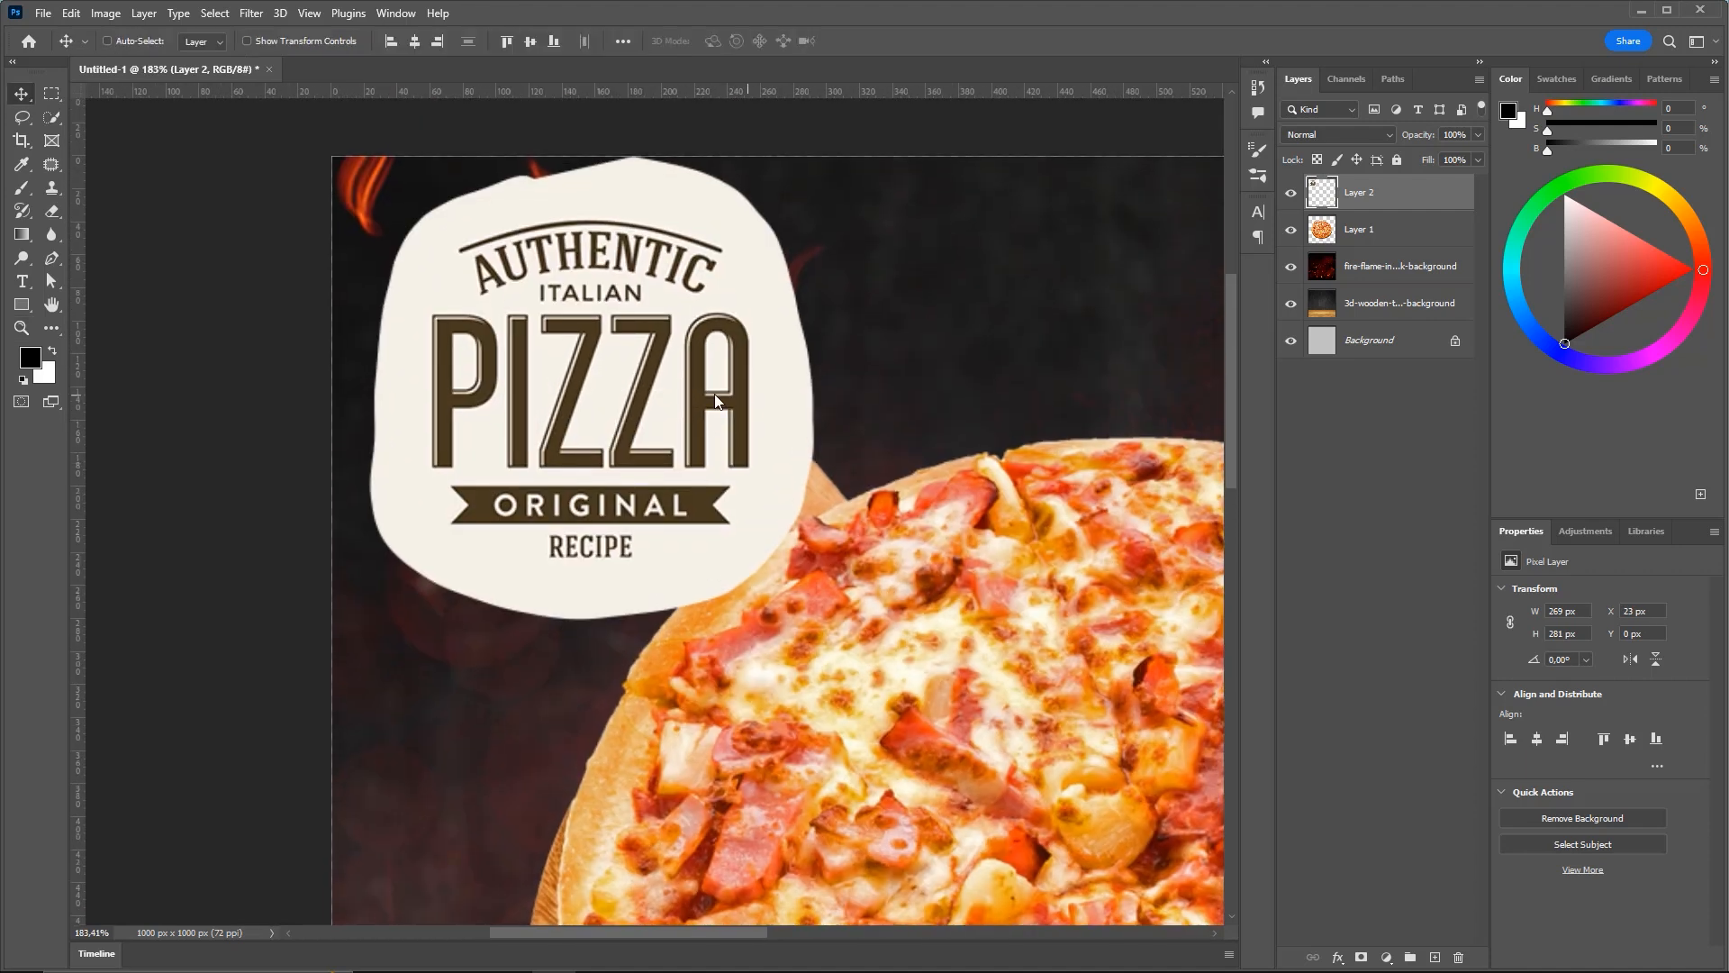
{"action": "left_click_drag", "start_coordinate": [1045, 306], "coordinate": [1145, 315]}
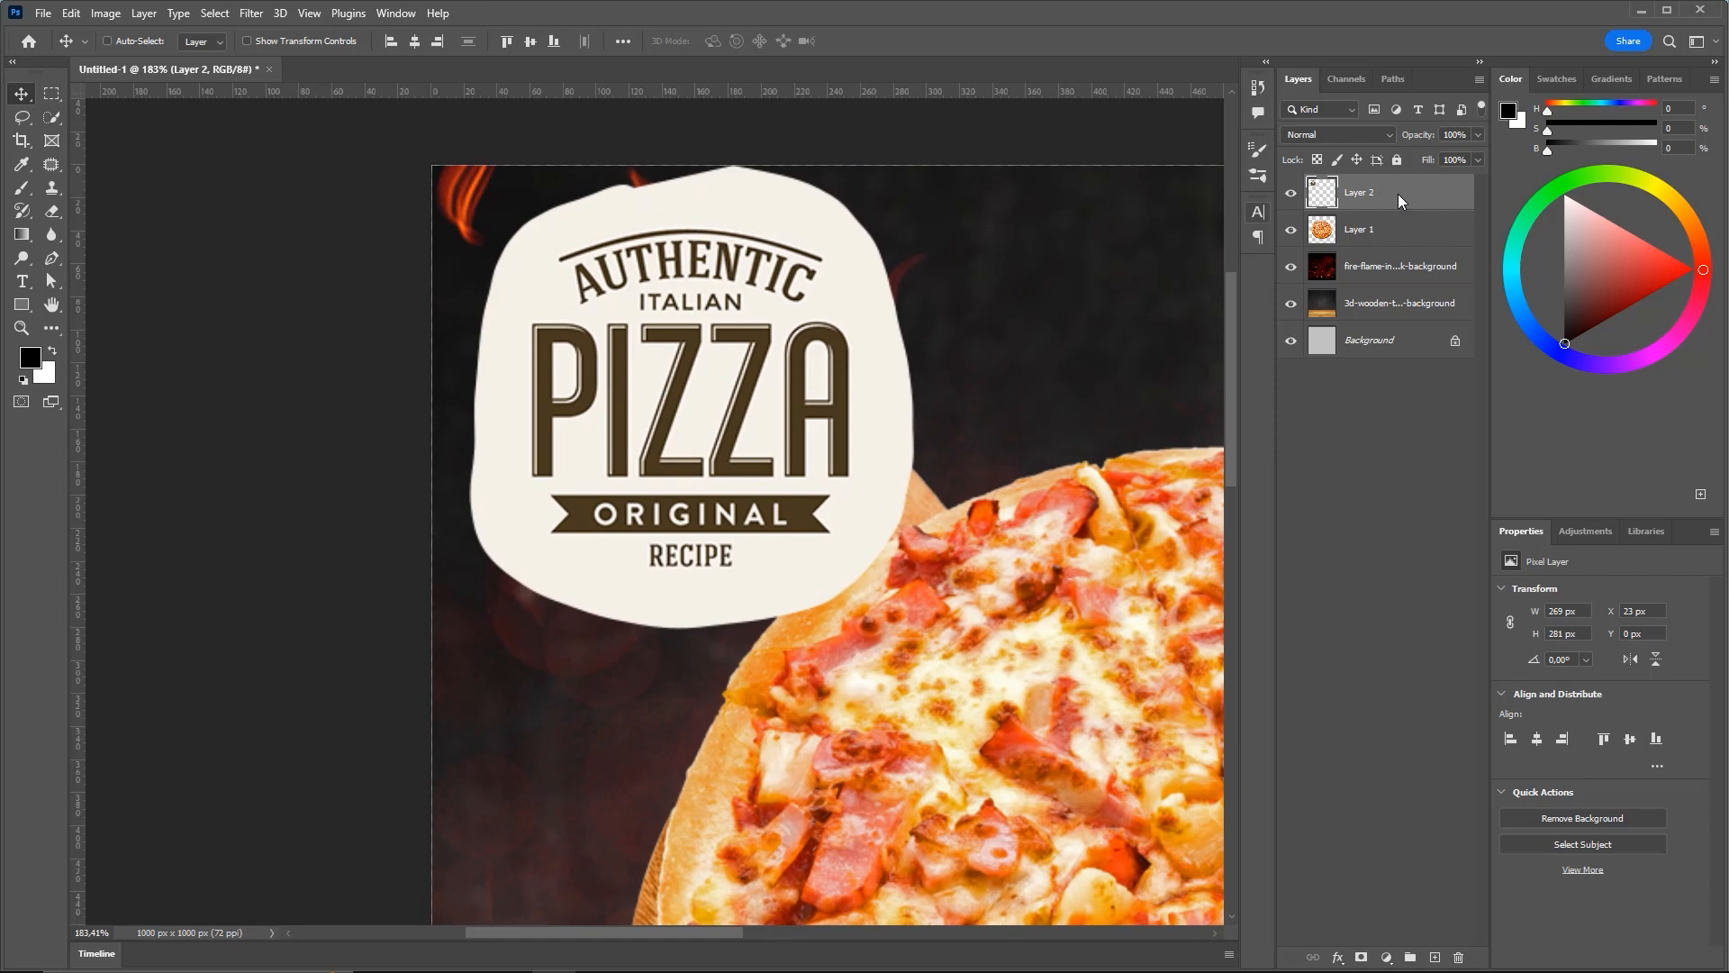
{"action": "key", "text": "ctrl"}
{"action": "mouse_move", "coordinate": [1070, 436]}
{"action": "left_mouse_down"}
{"action": "mouse_move", "coordinate": [1267, 148]}
{"action": "mouse_move", "coordinate": [181, 97]}
{"action": "mouse_move", "coordinate": [98, 15]}
{"action": "left_mouse_up"}
Invert the badge's colours on Layer 2 with Image > Adjustments > Invert
{"action": "left_click", "coordinate": [97, 15]}
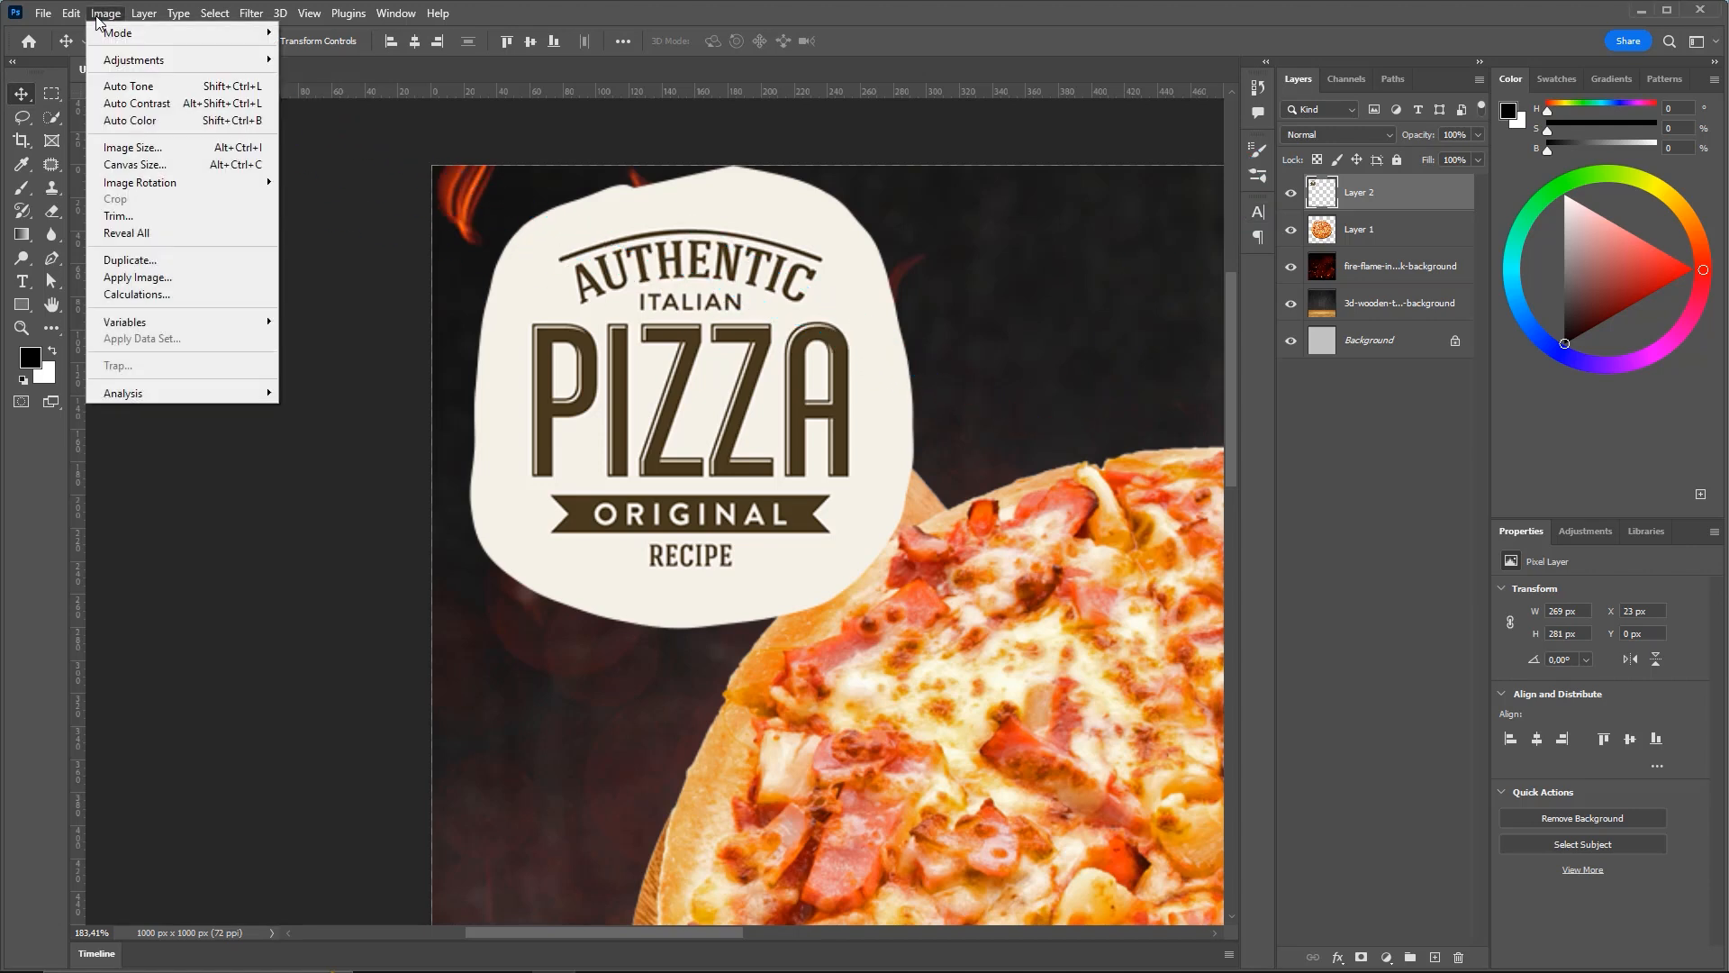
{"action": "mouse_move", "coordinate": [128, 67]}
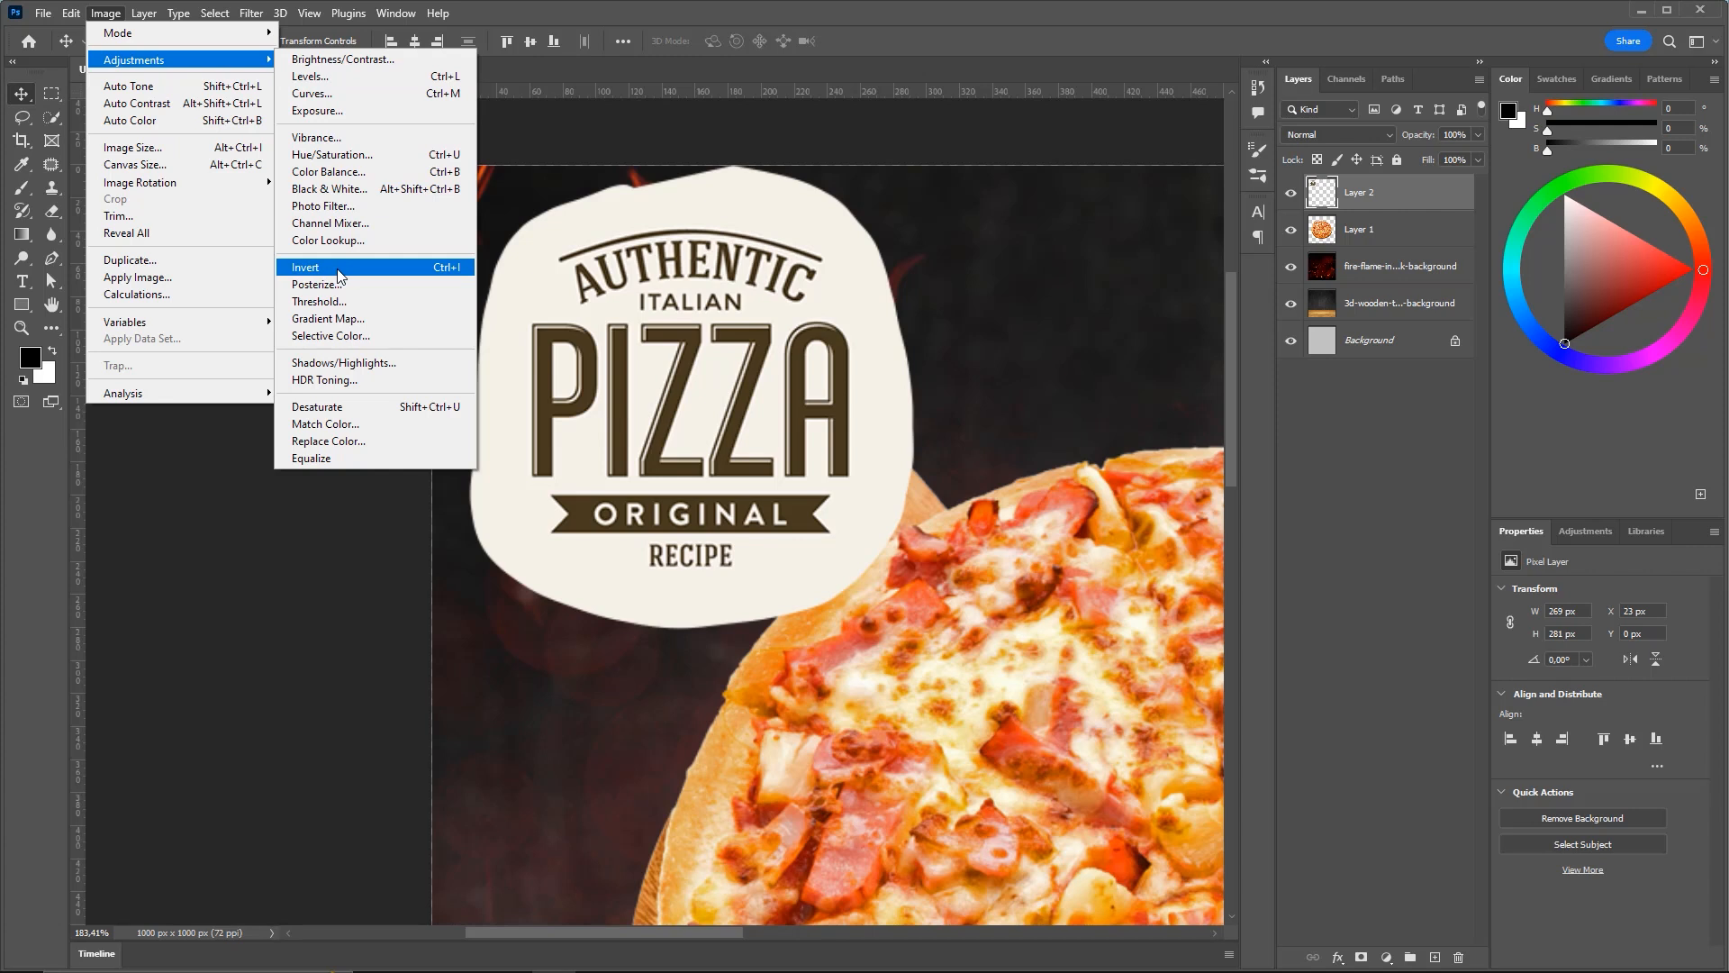
{"action": "left_click", "coordinate": [106, 13]}
{"action": "left_click", "coordinate": [216, 14]}
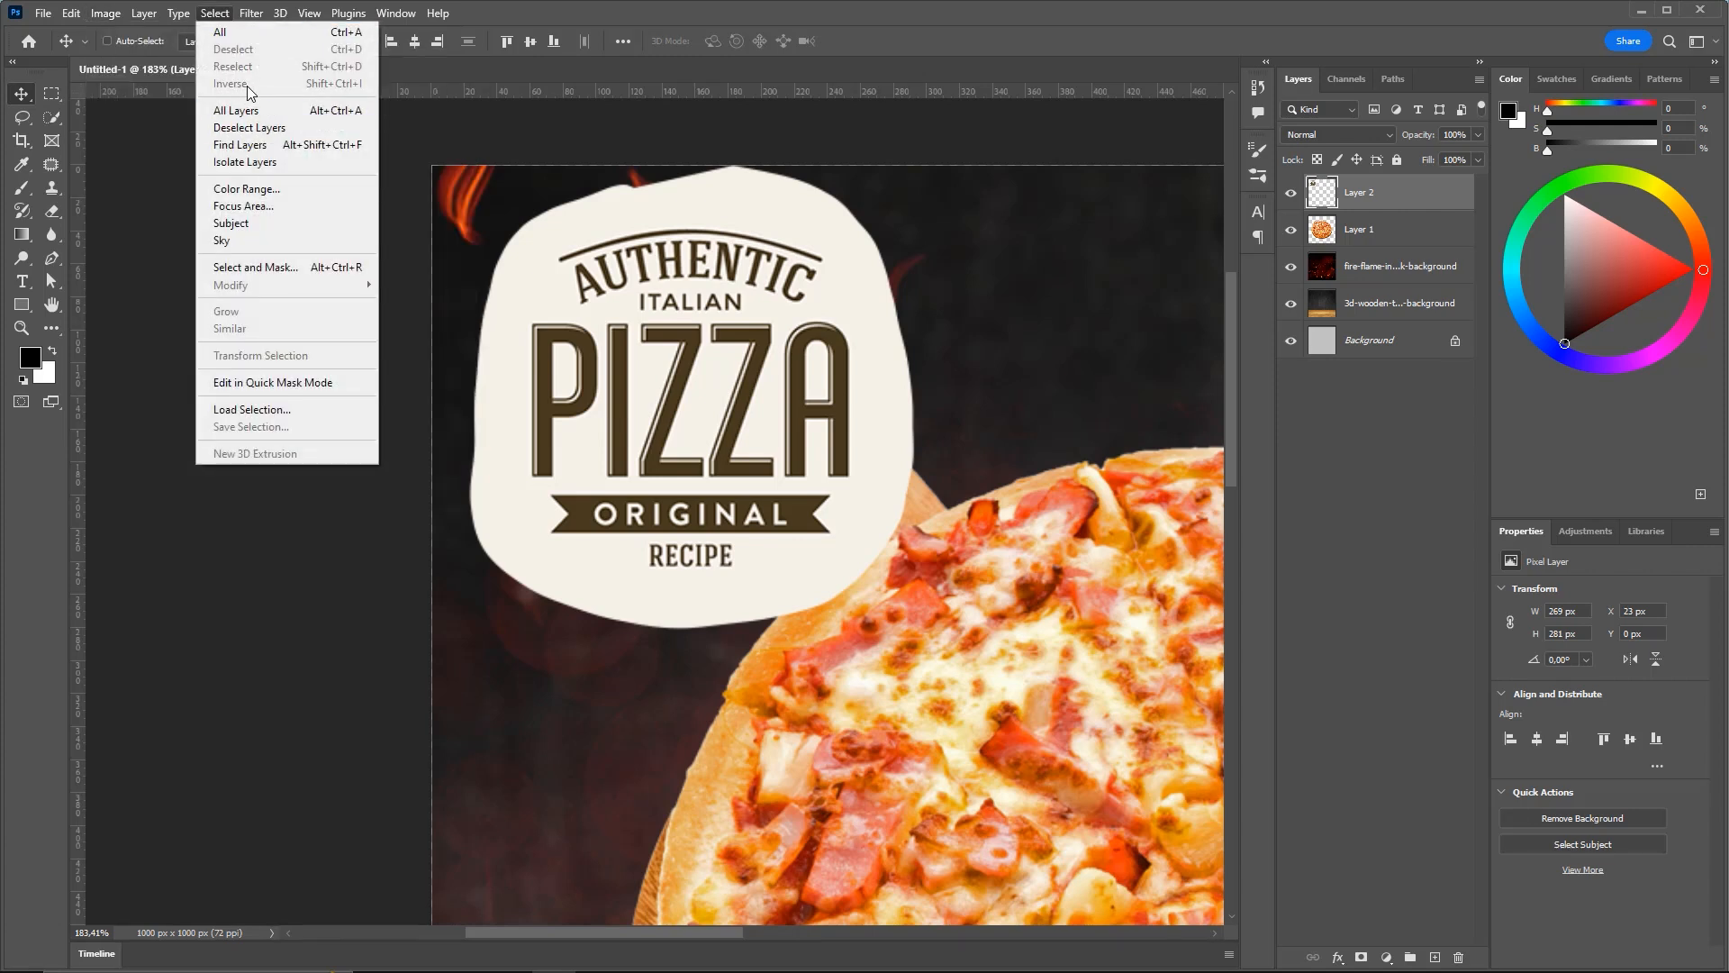
{"action": "left_click", "coordinate": [109, 15]}
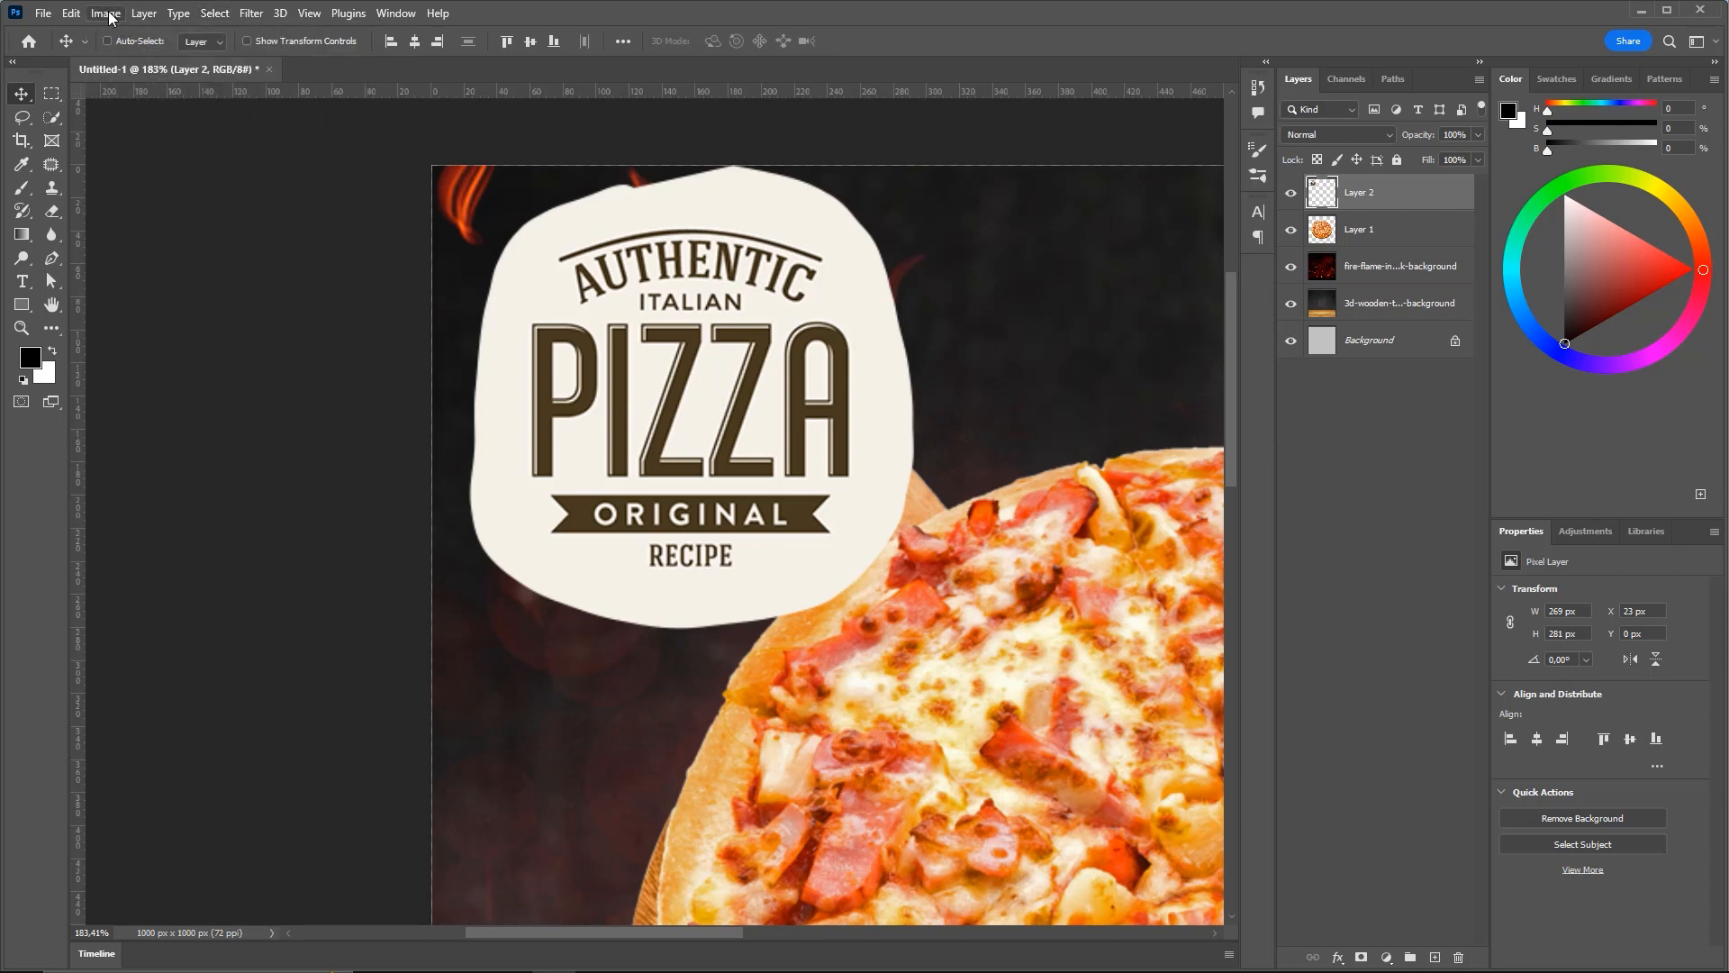
{"action": "left_click", "coordinate": [109, 16]}
{"action": "mouse_move", "coordinate": [229, 63]}
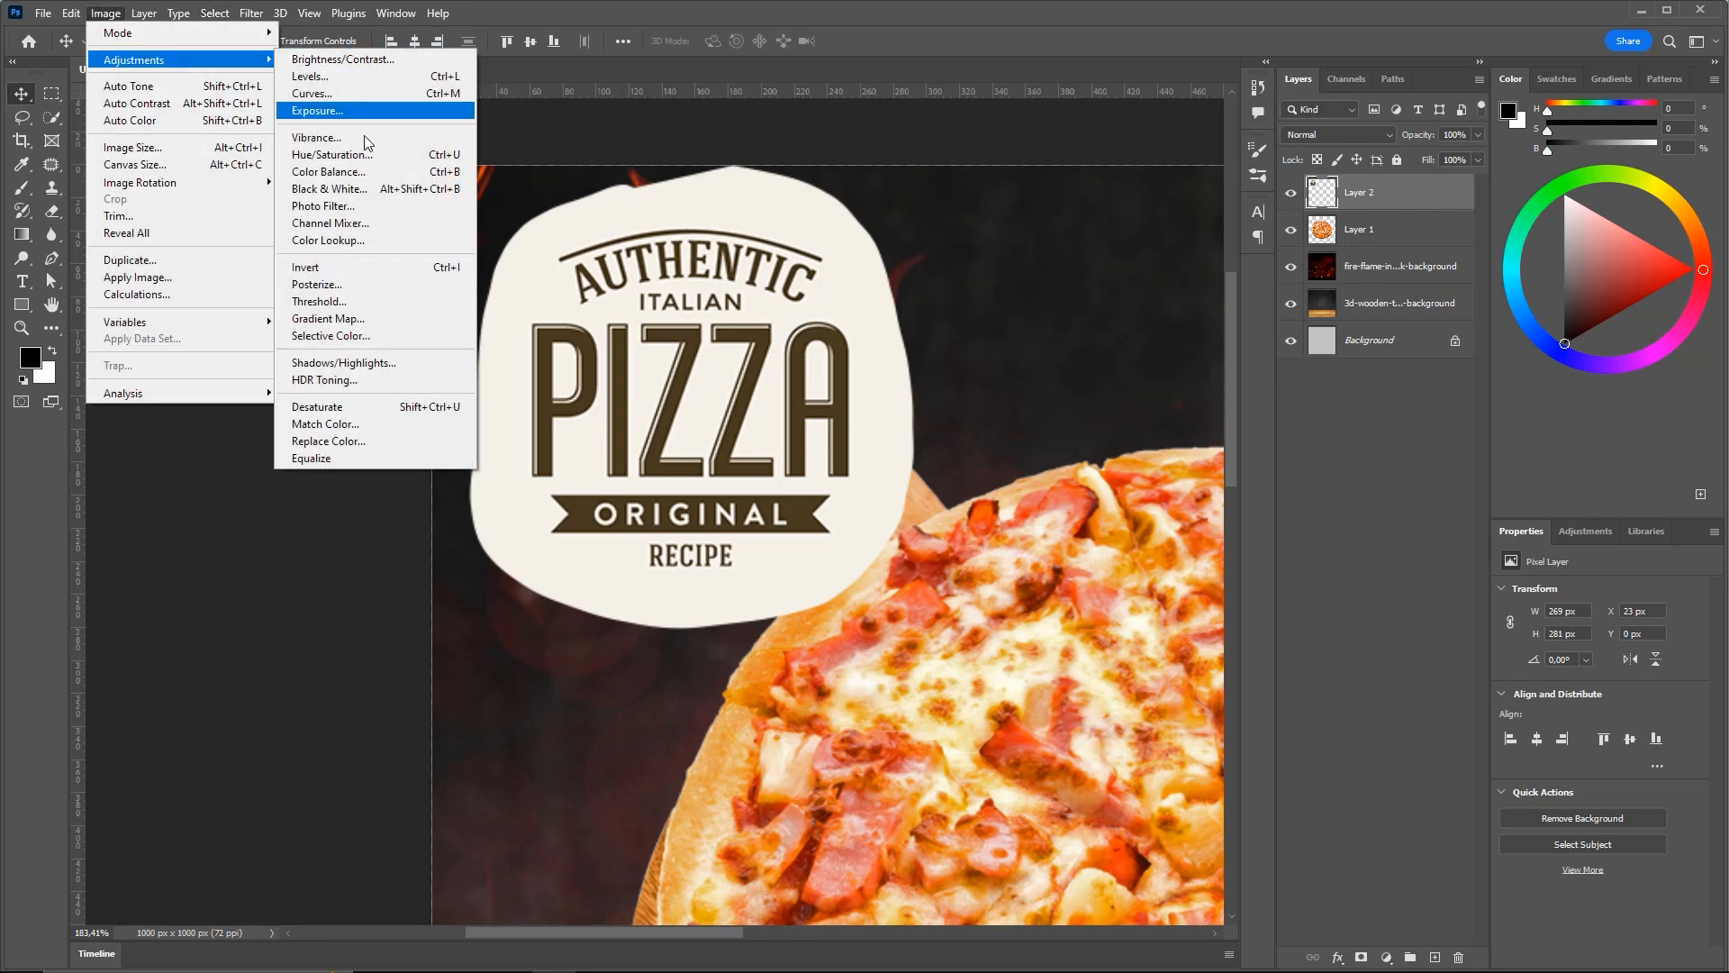
{"action": "left_click", "coordinate": [461, 269]}
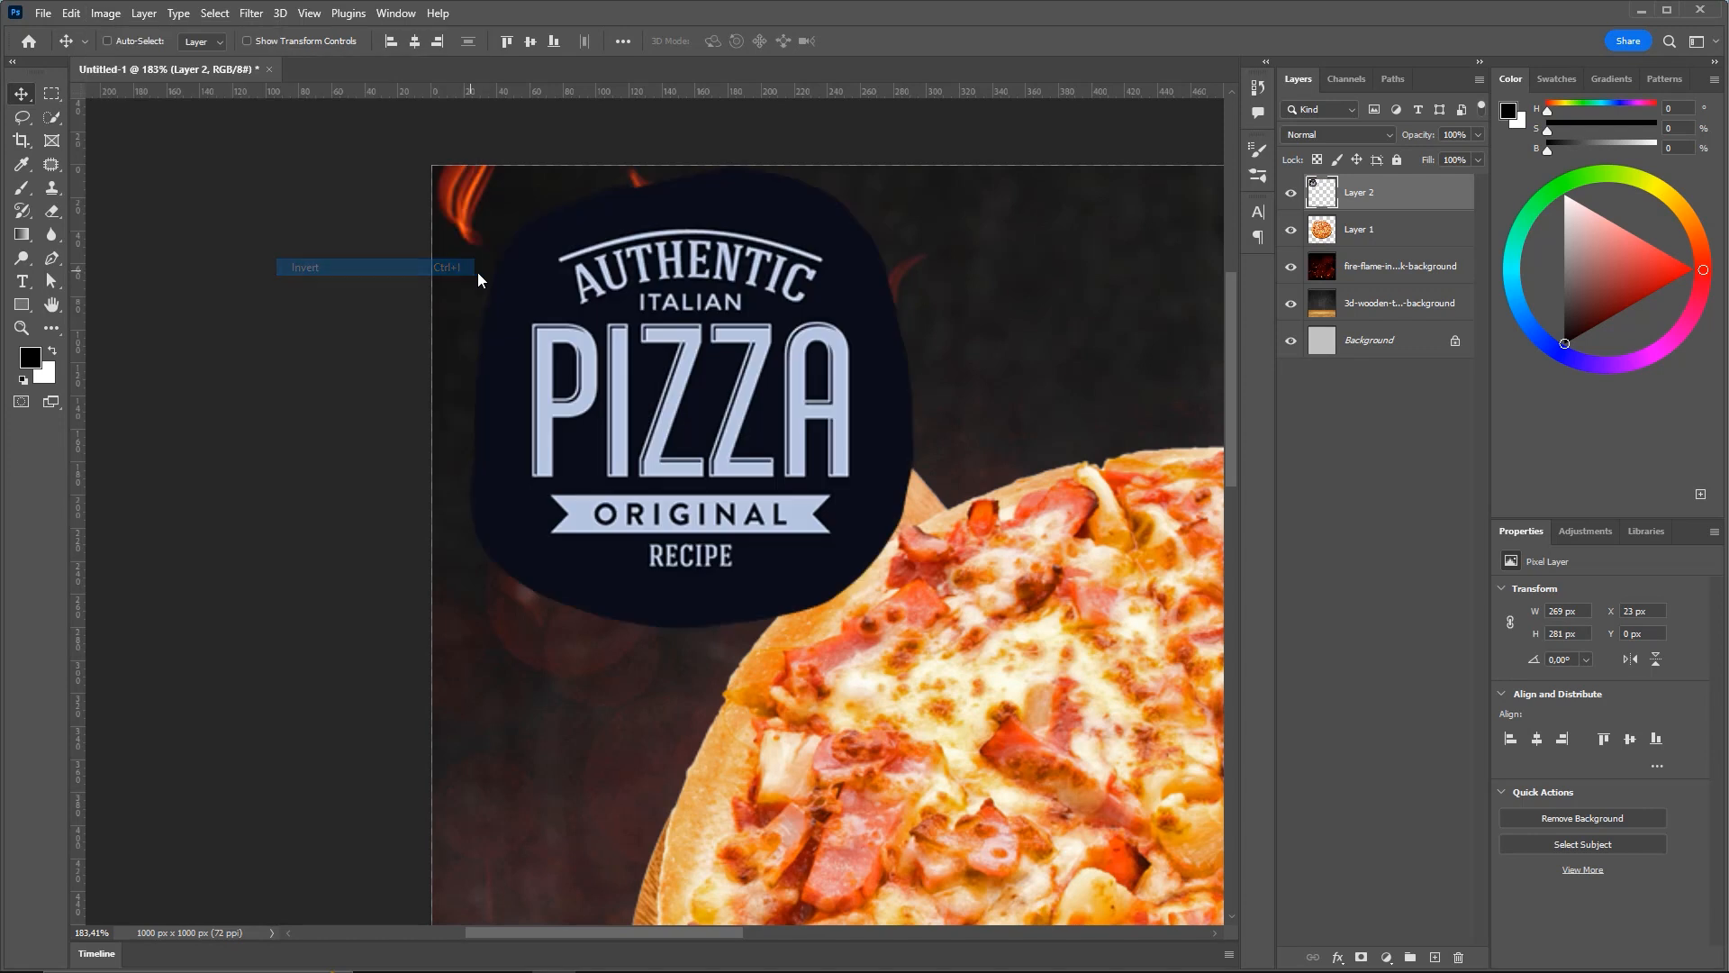
{"action": "left_click_drag", "start_coordinate": [819, 361], "coordinate": [711, 397]}
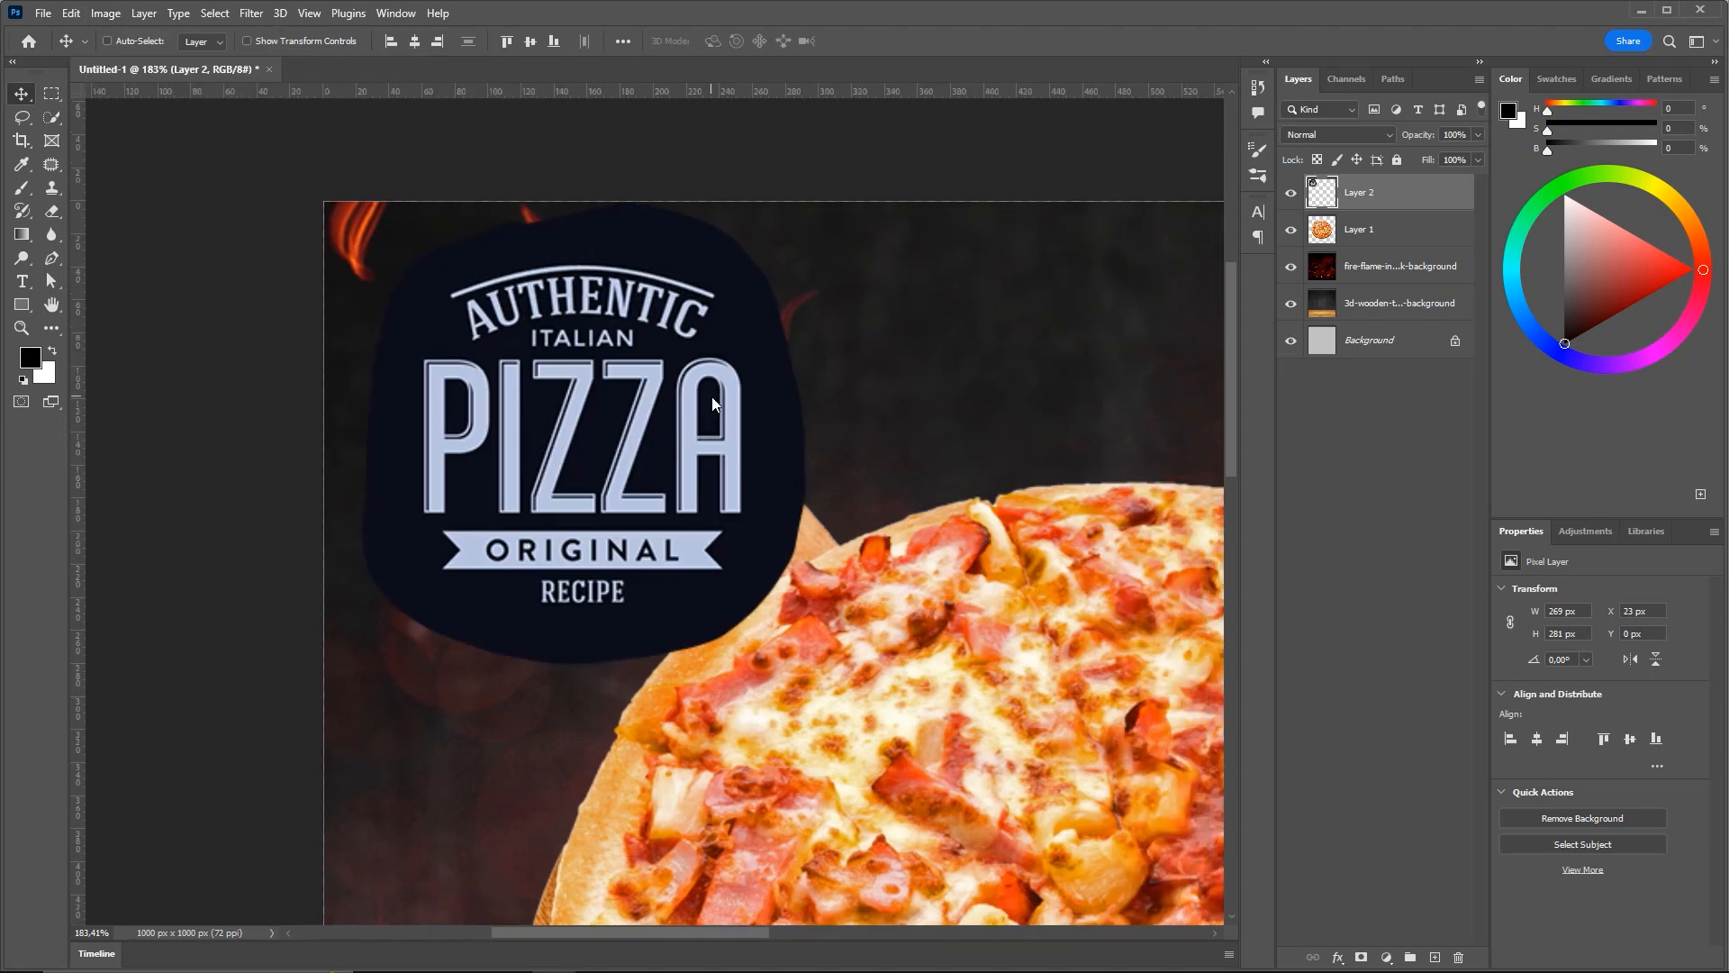
{"action": "key", "text": "ctrl+0"}
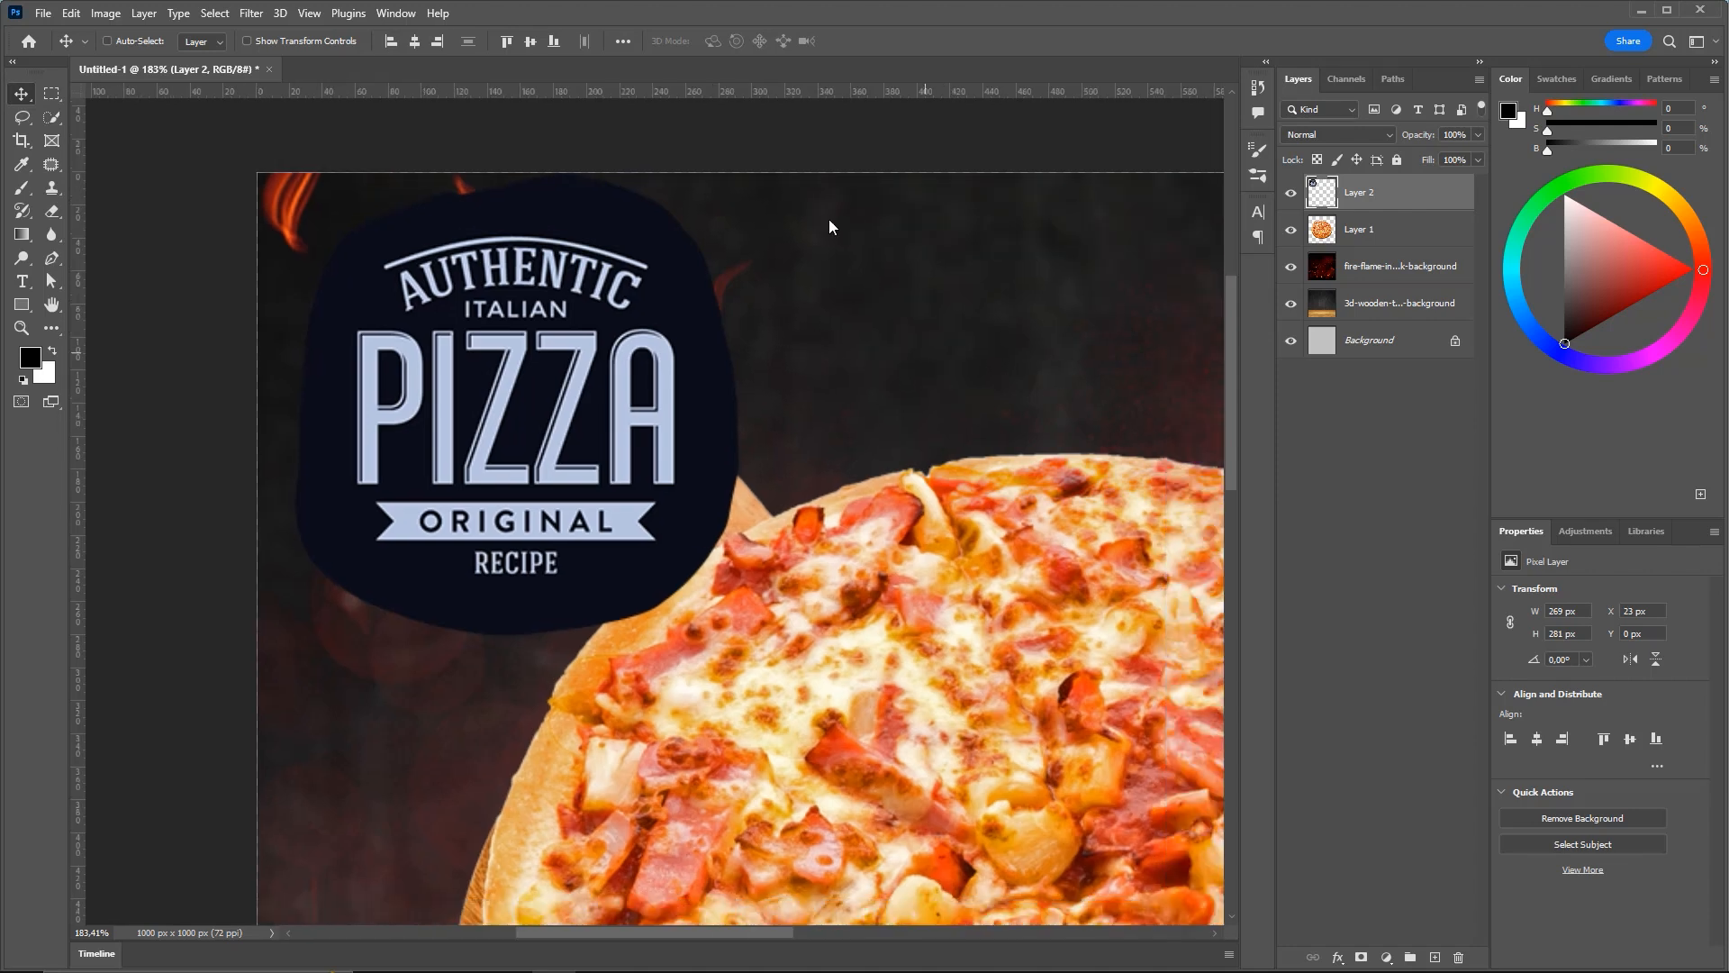
Revert an accidental colour inversion on the pizza layer so it stays normal
{"action": "left_click", "coordinate": [1395, 239]}
{"action": "key", "text": "ctrl+i"}
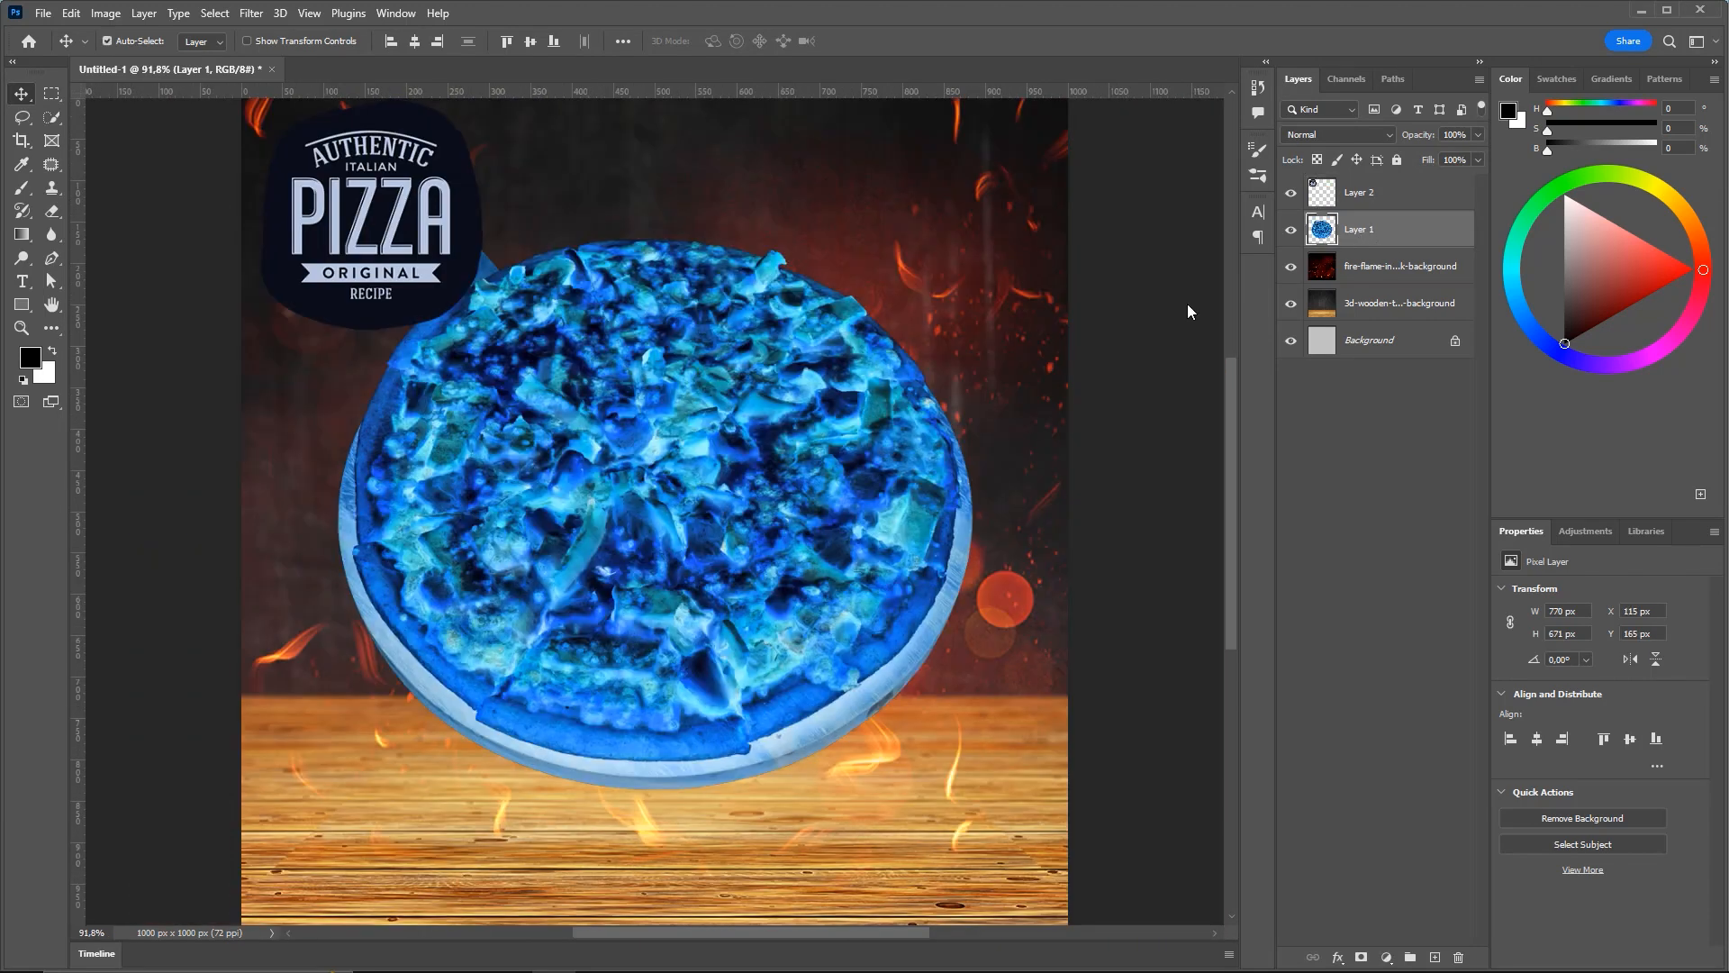
{"action": "key", "text": "ctrl+i"}
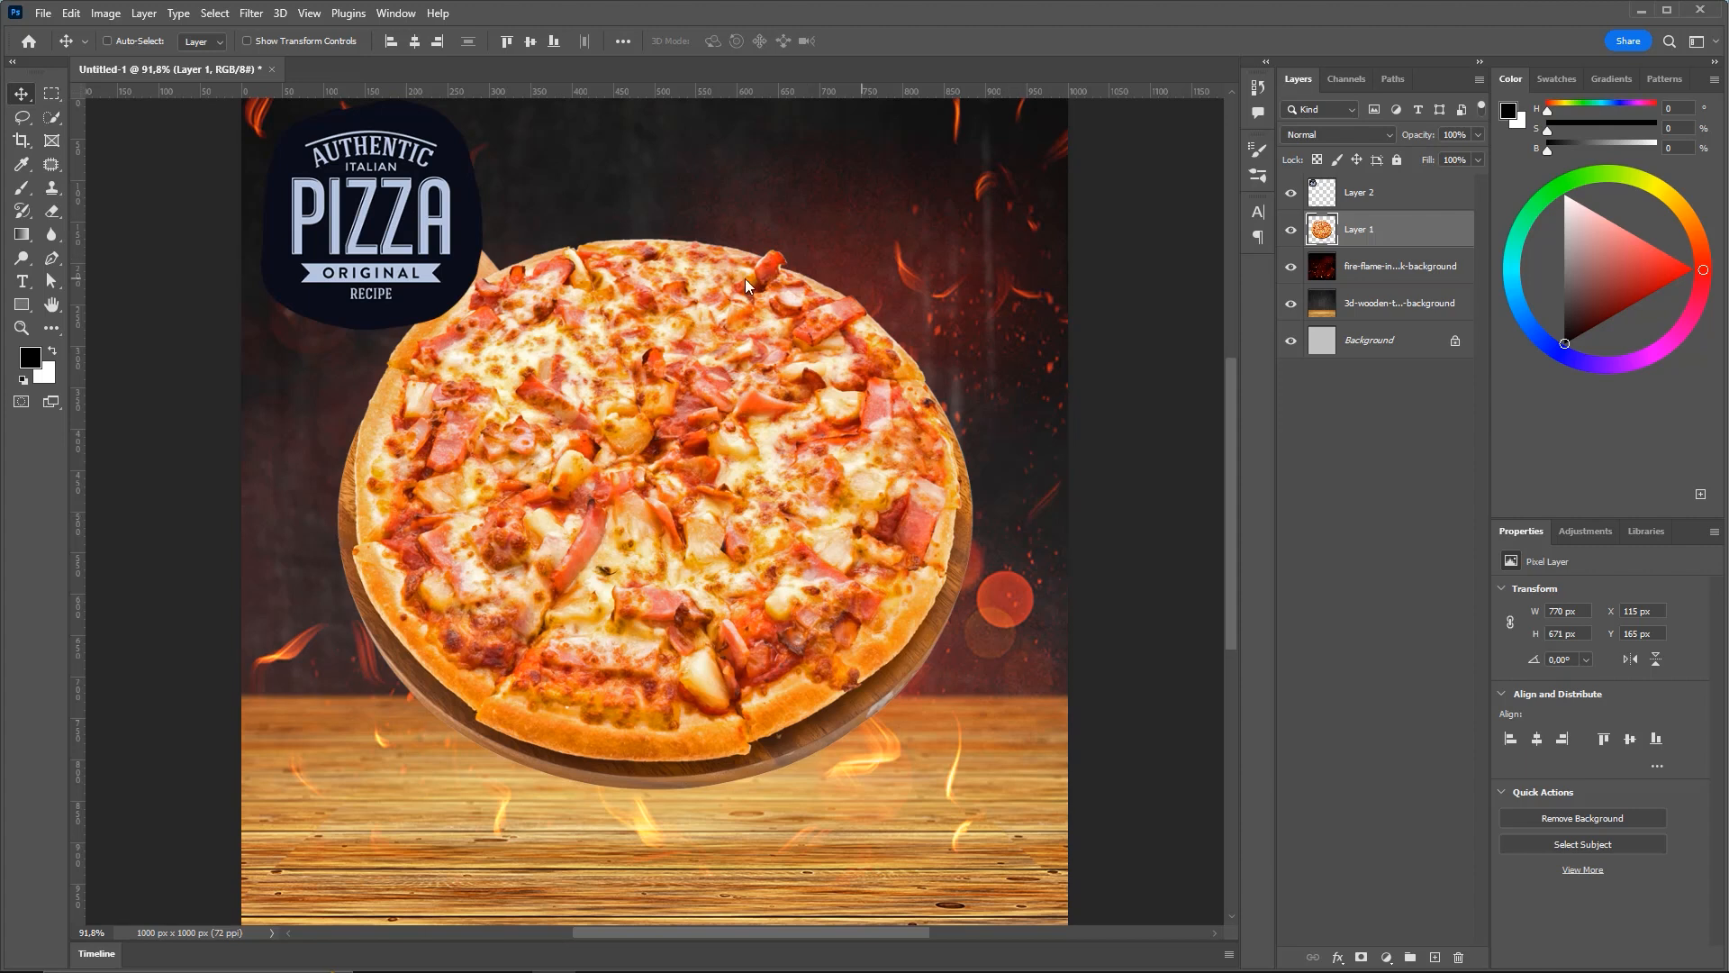
{"action": "scroll", "coordinate": [650, 316], "scroll_direction": "up", "scroll_amount": 5}
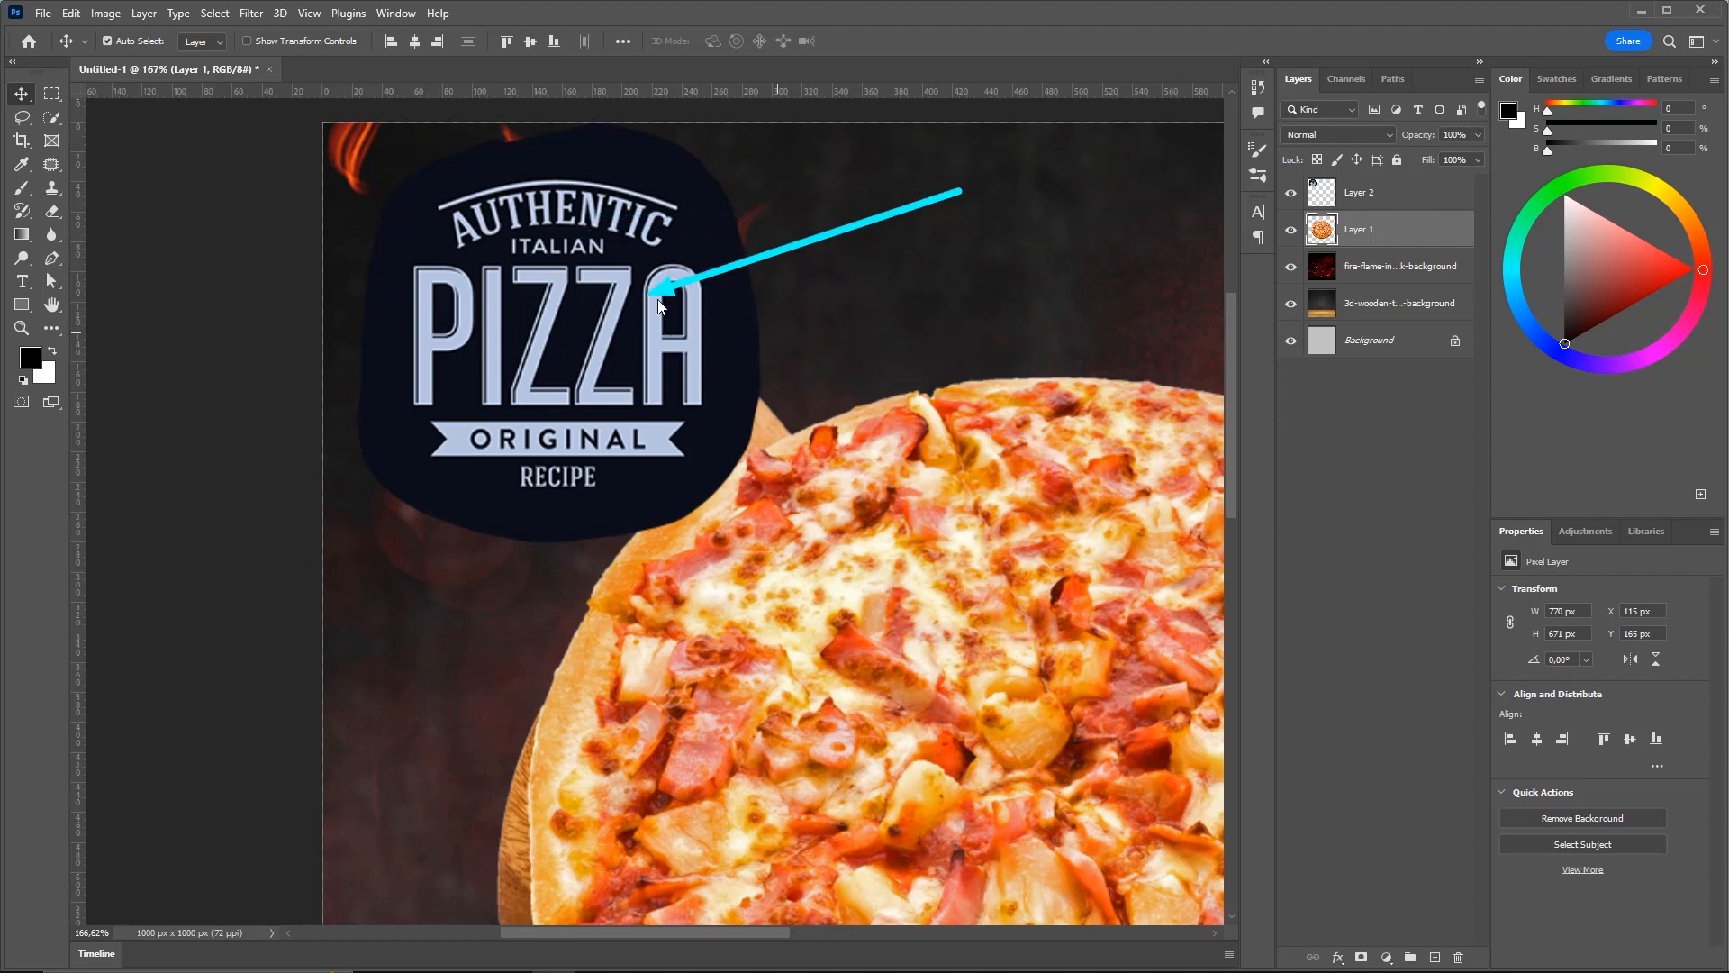
Apply Hue/Saturation with saturation -100 to the badge on Layer 2
{"action": "left_click", "coordinate": [1349, 192]}
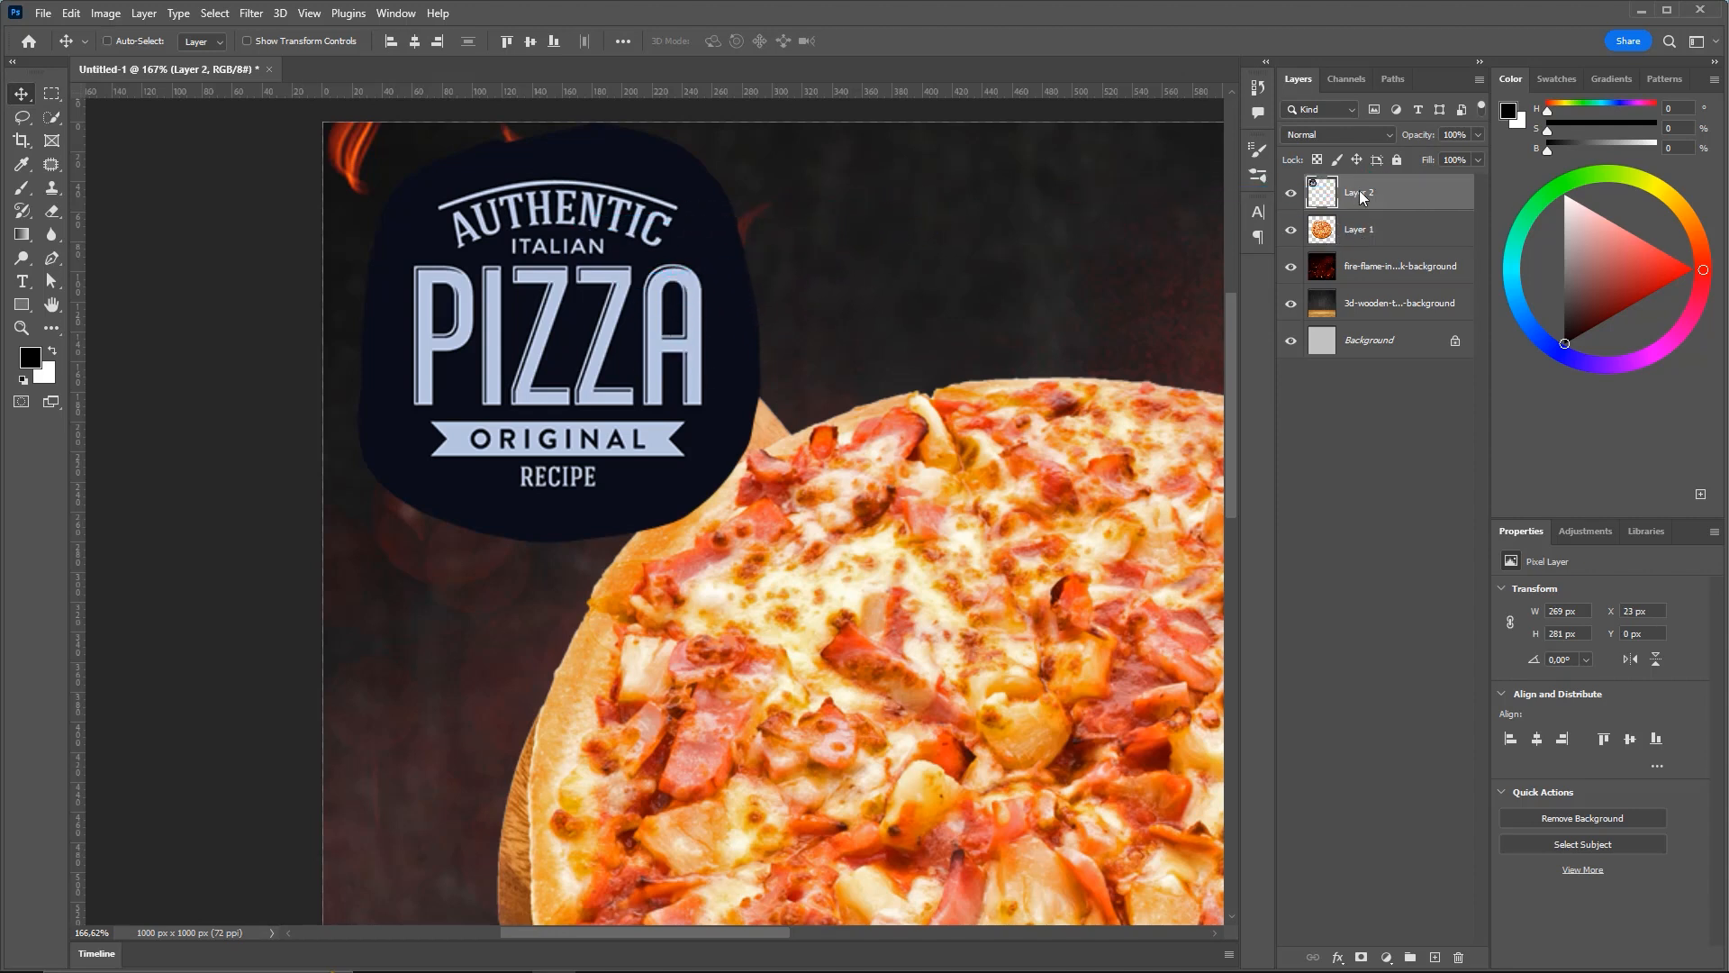
{"action": "key", "text": "ctrl+f"}
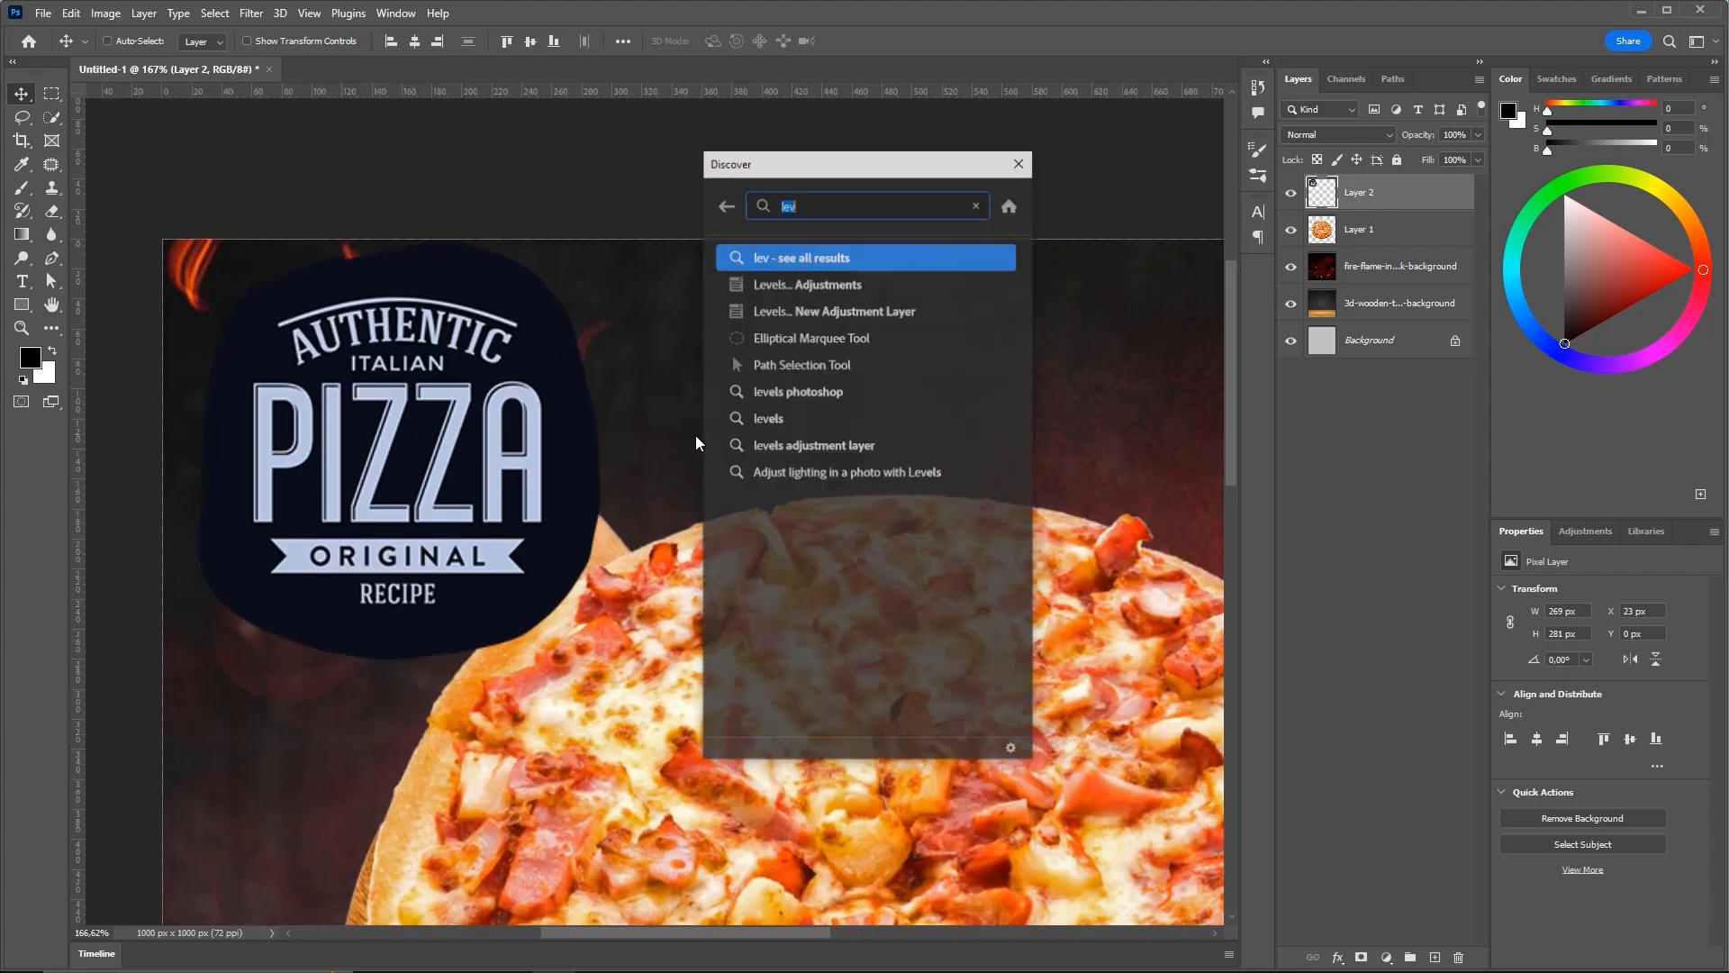
{"action": "type", "text": "hue"}
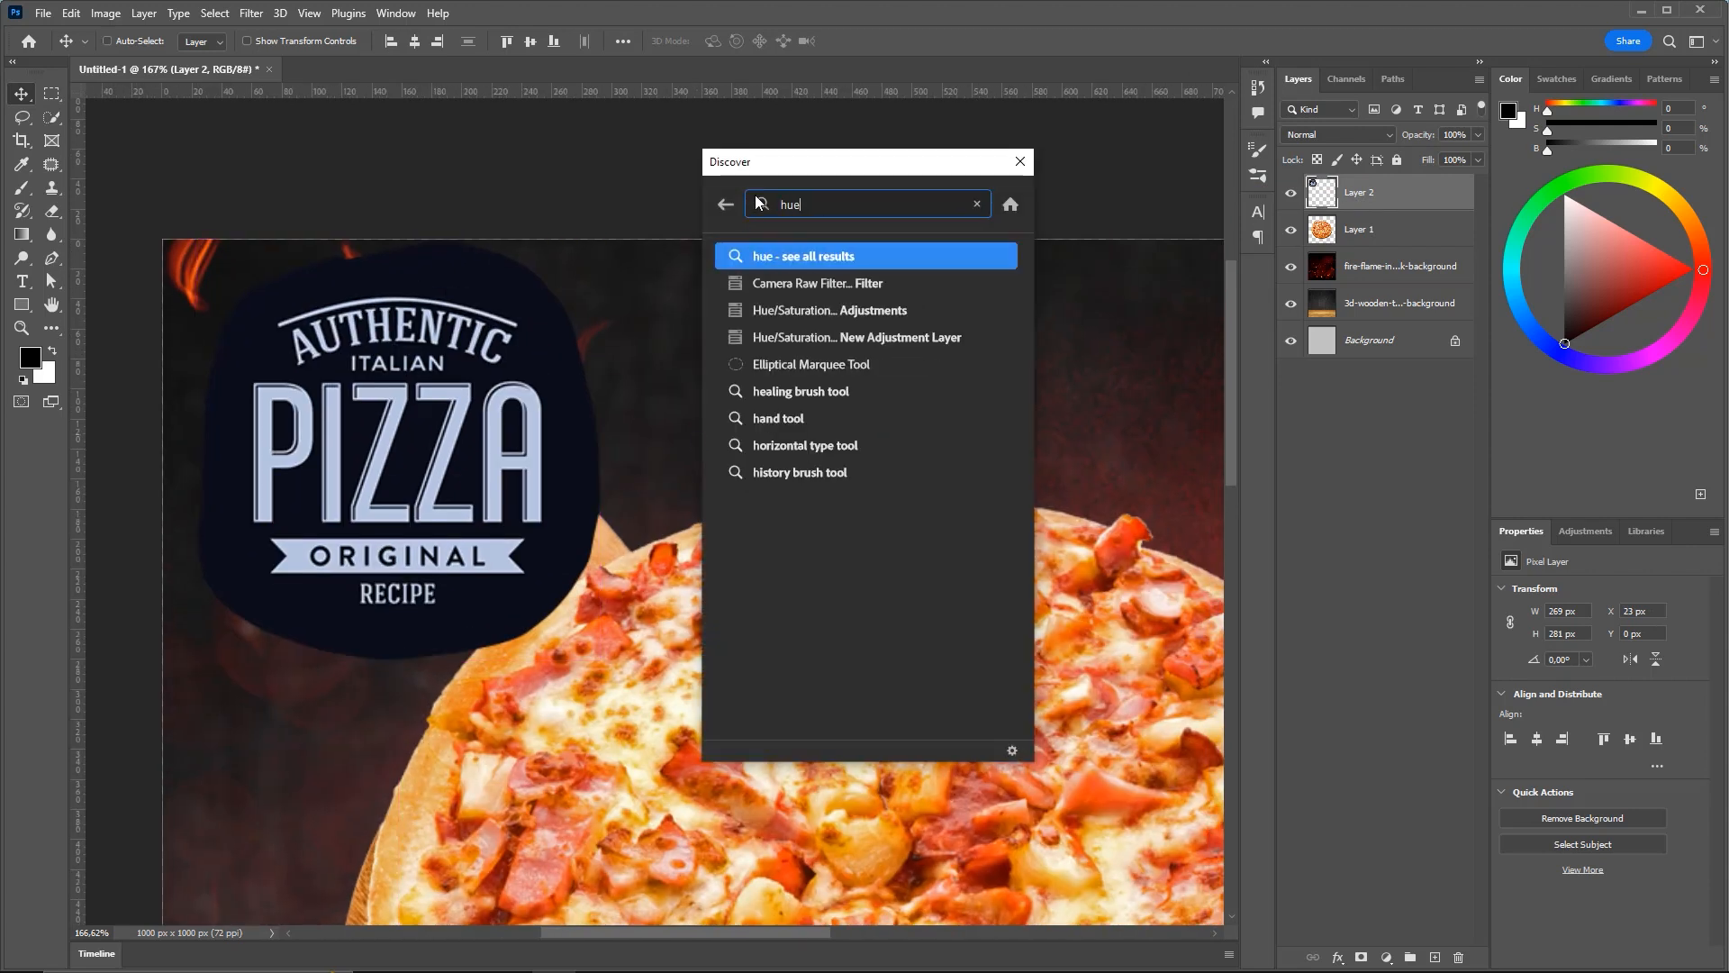
{"action": "left_click", "coordinate": [792, 315]}
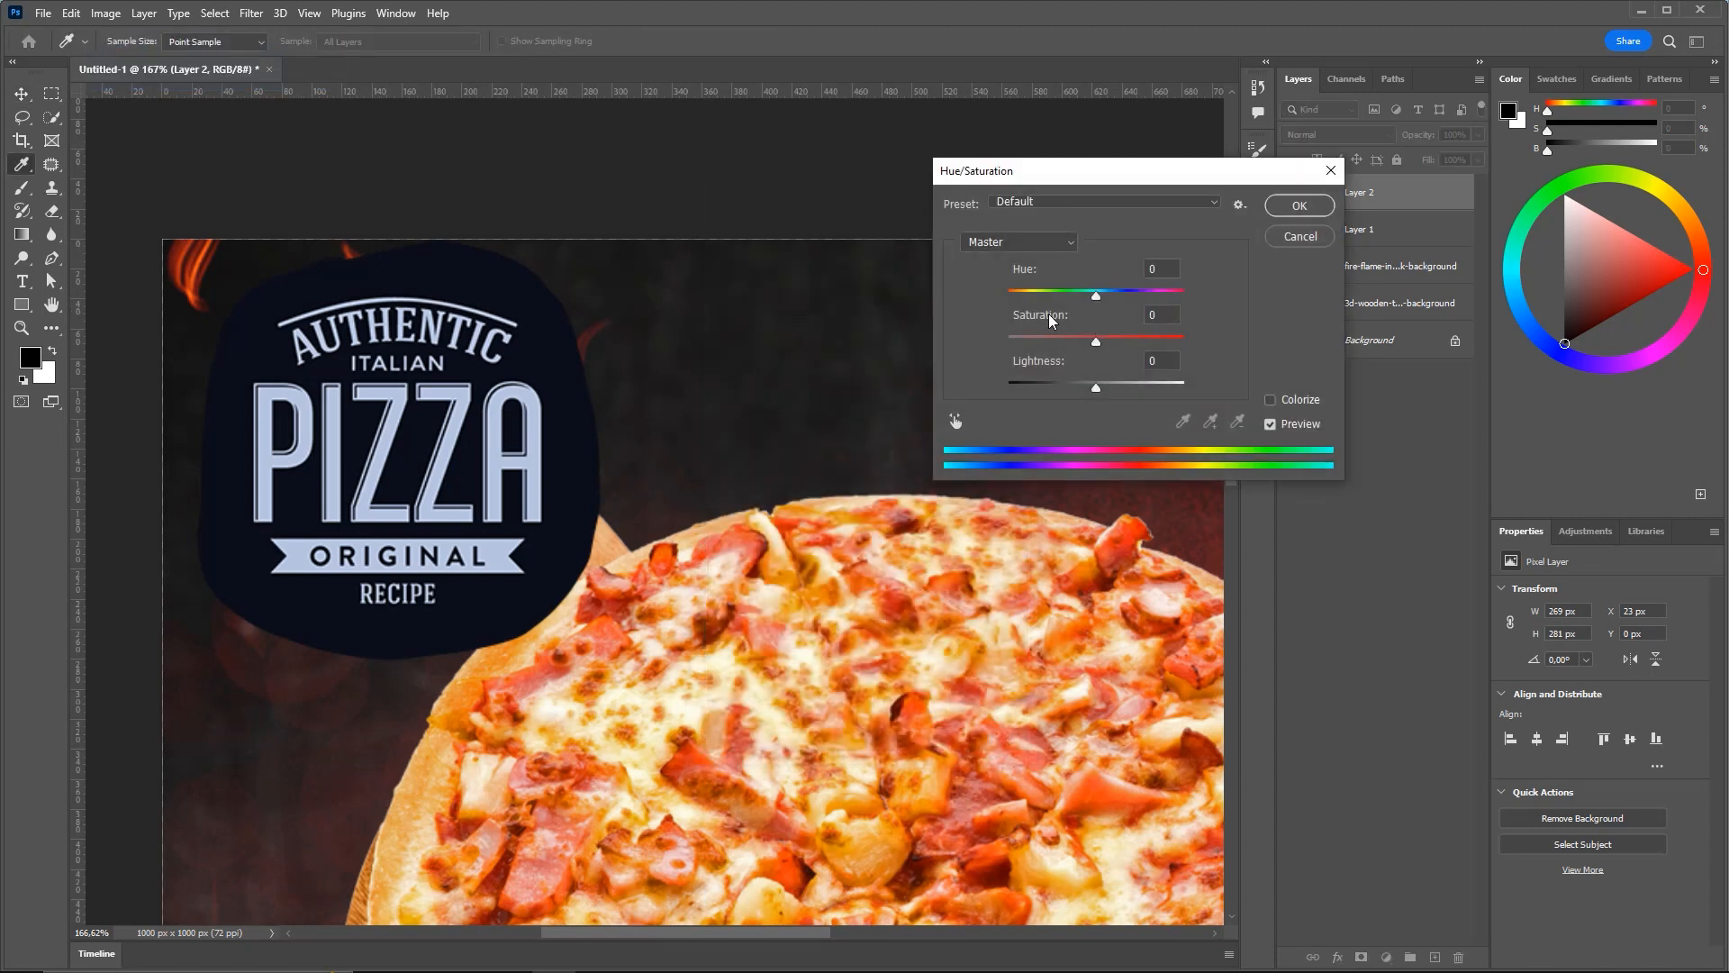
{"action": "left_click_drag", "start_coordinate": [1095, 348], "coordinate": [803, 351]}
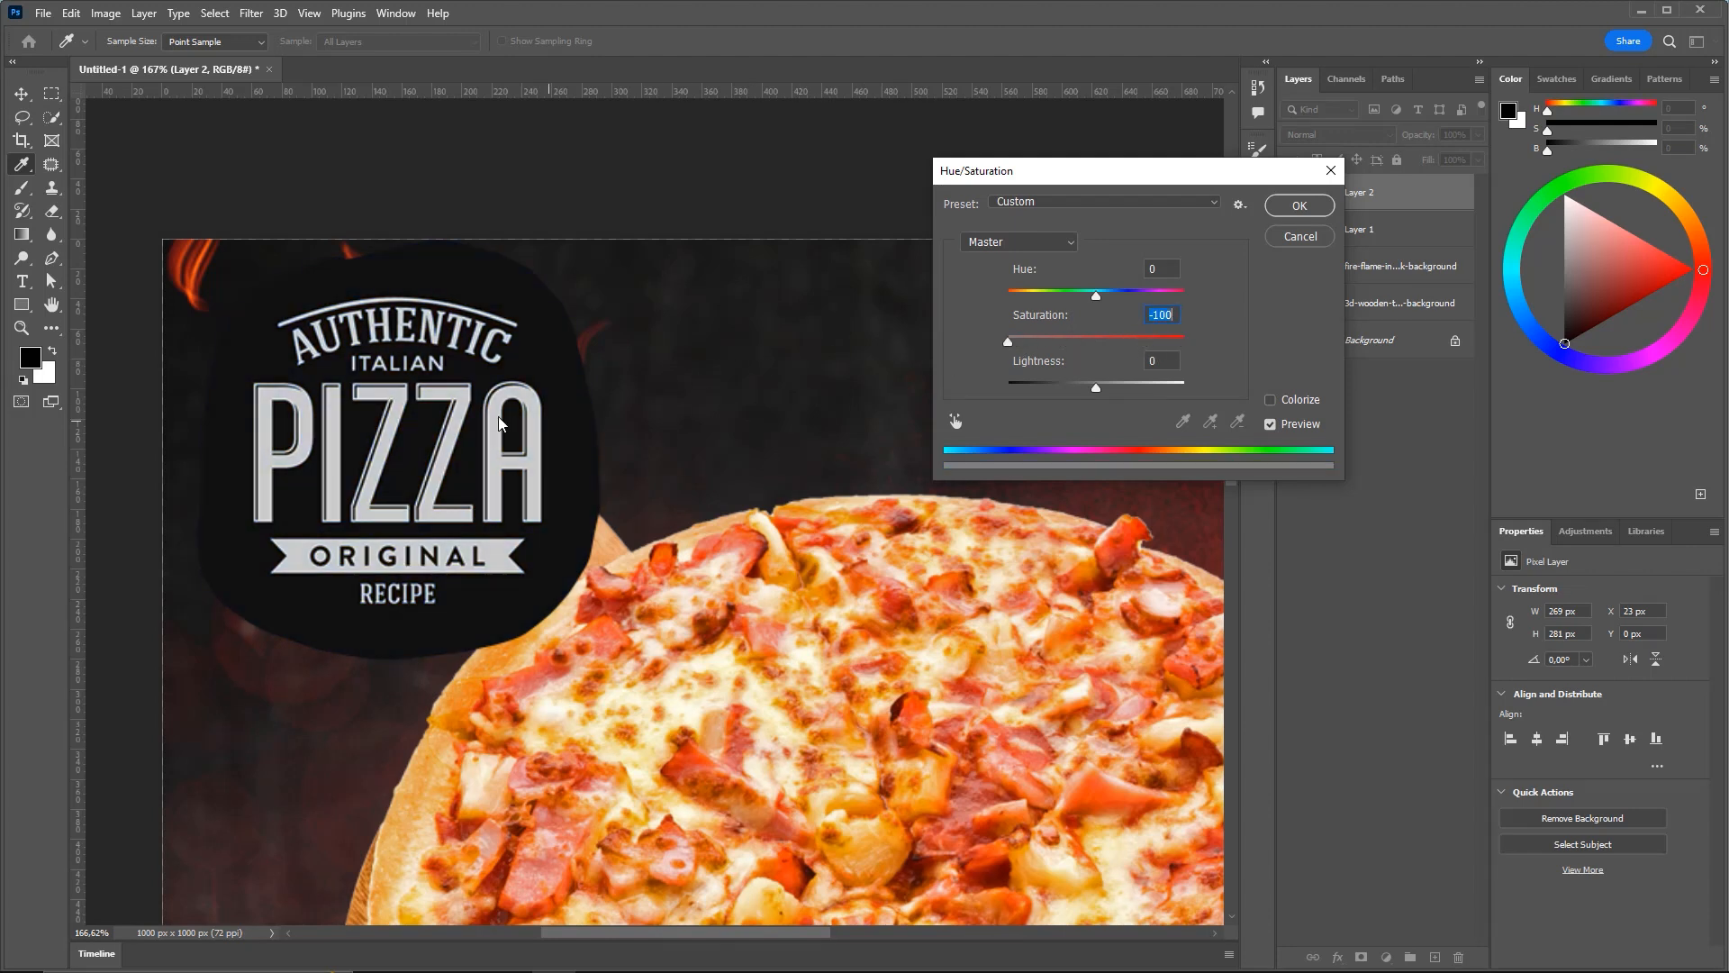
{"action": "left_click", "coordinate": [1298, 209]}
{"action": "left_click_drag", "start_coordinate": [687, 383], "coordinate": [929, 338]}
{"action": "key", "text": "ctrl+0"}
{"action": "key", "text": "z"}
{"action": "left_click_drag", "start_coordinate": [351, 137], "coordinate": [787, 313]}
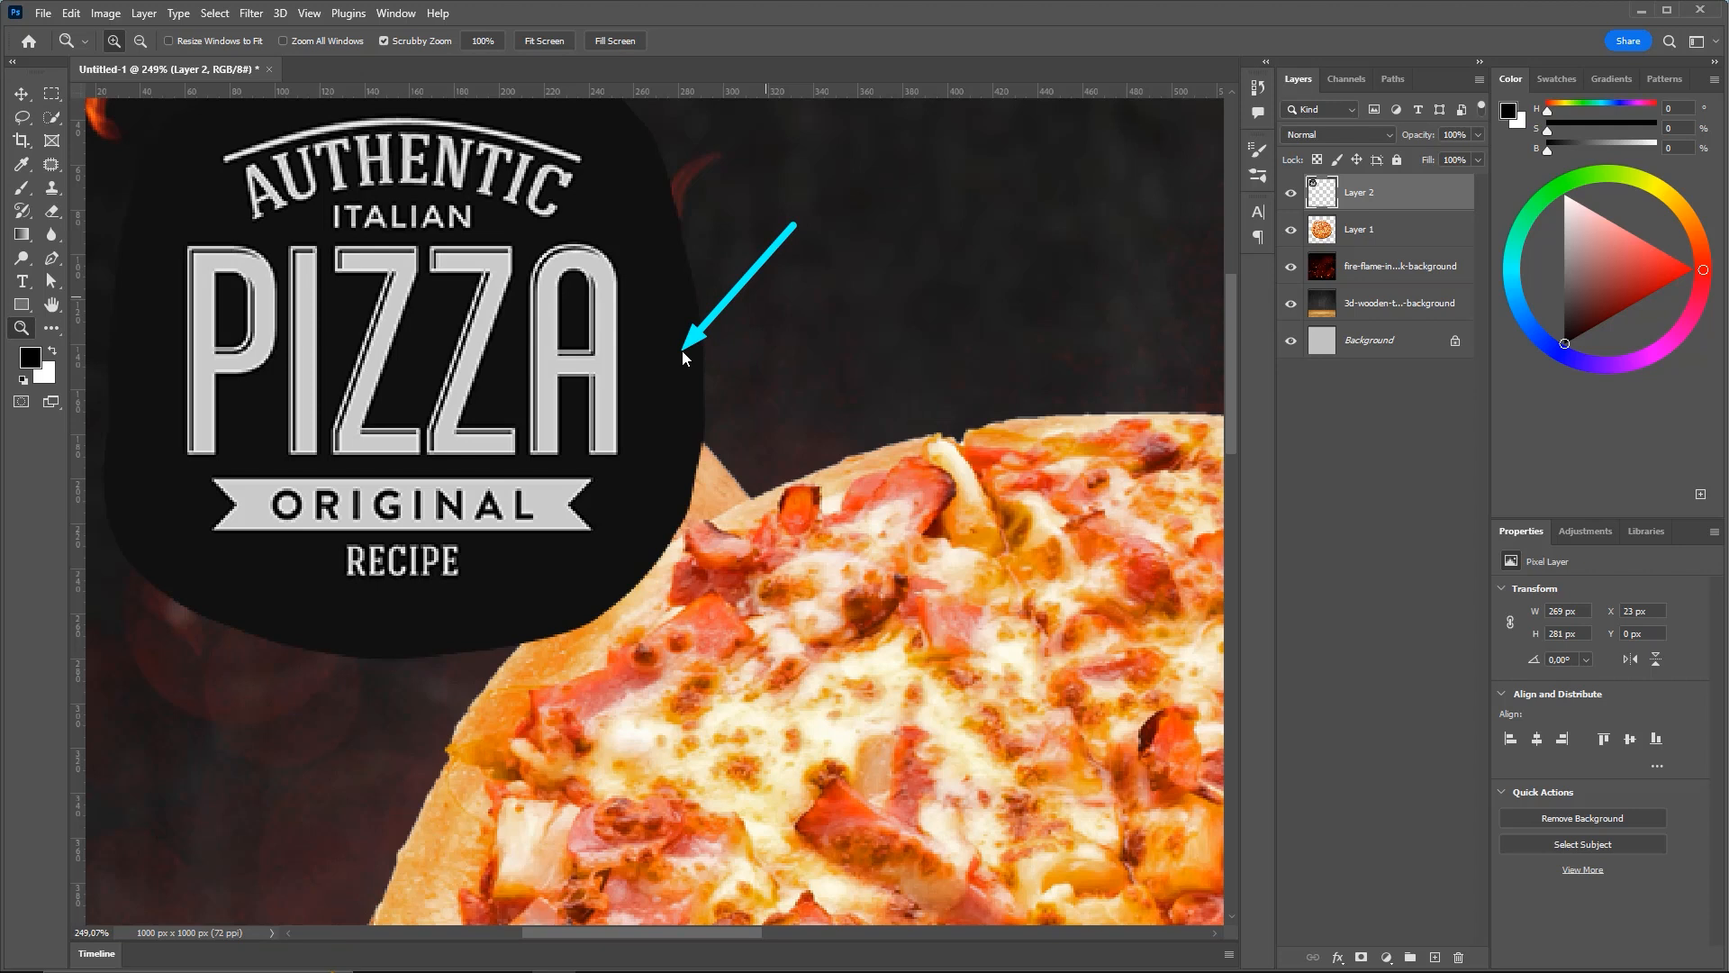
Set Layer 2's blend mode to Lighten and view the flyer at 100%
{"action": "left_click", "coordinate": [1371, 267]}
{"action": "left_click_drag", "start_coordinate": [1157, 380], "coordinate": [1267, 286]}
{"action": "key", "text": "v"}
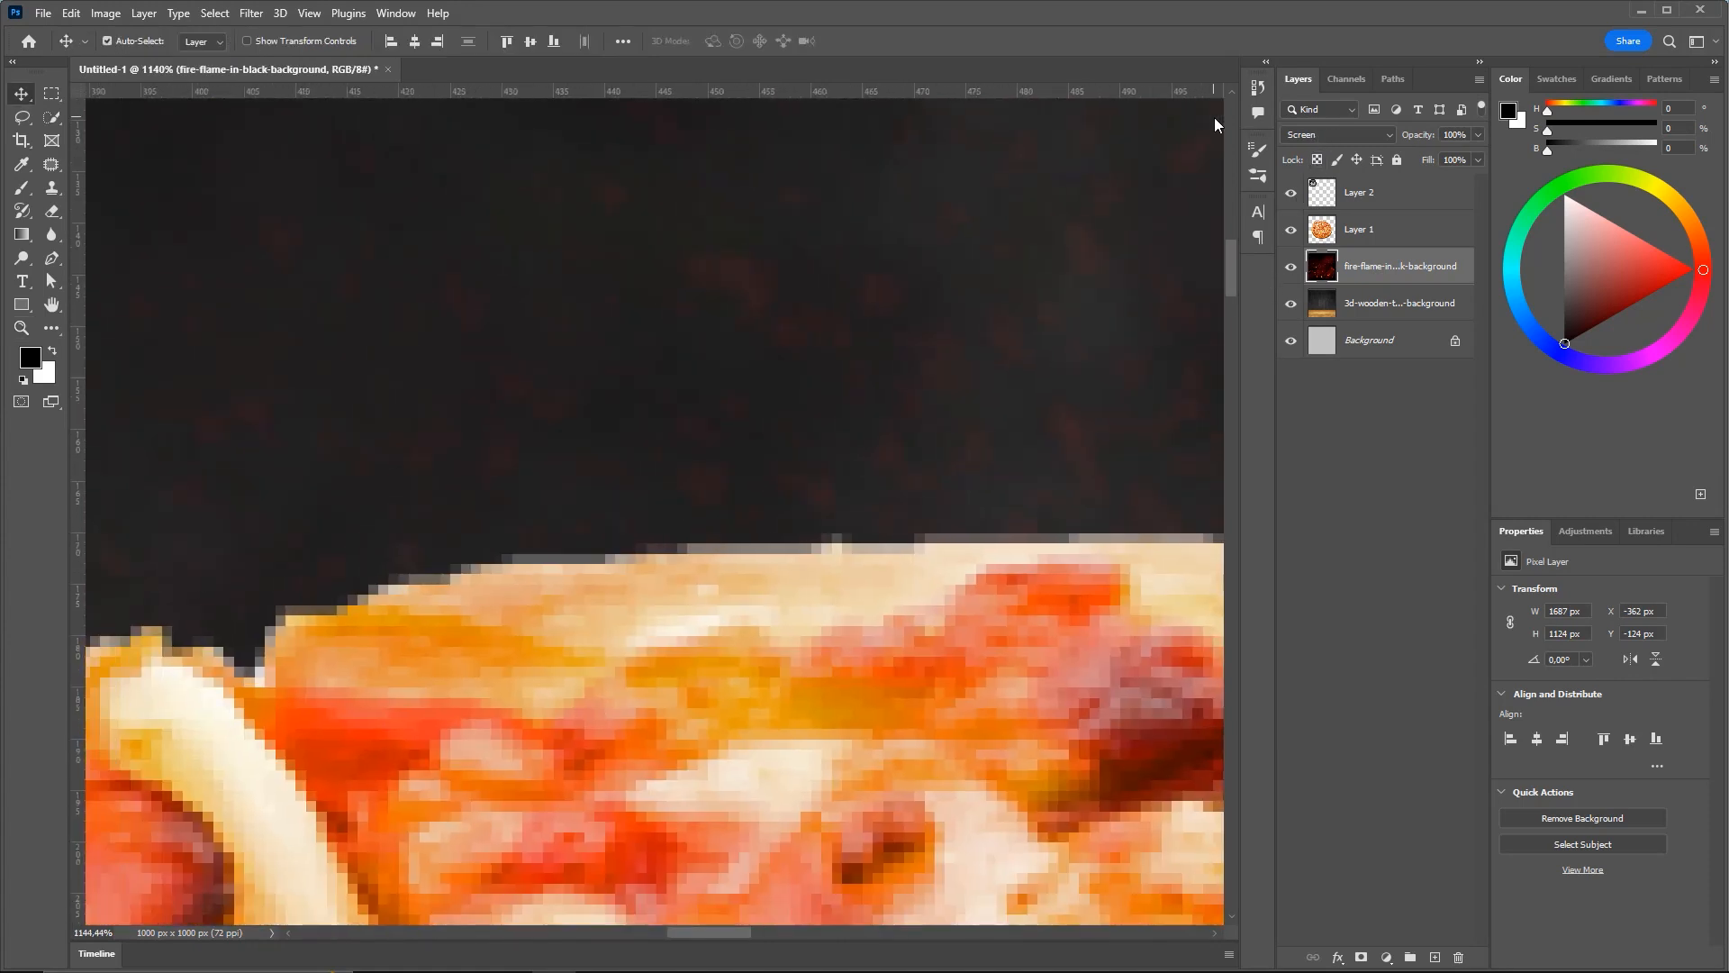
{"action": "key", "text": "ctrl+0"}
{"action": "key", "text": "ctrl+space"}
{"action": "left_click_drag", "start_coordinate": [449, 260], "coordinate": [538, 380]}
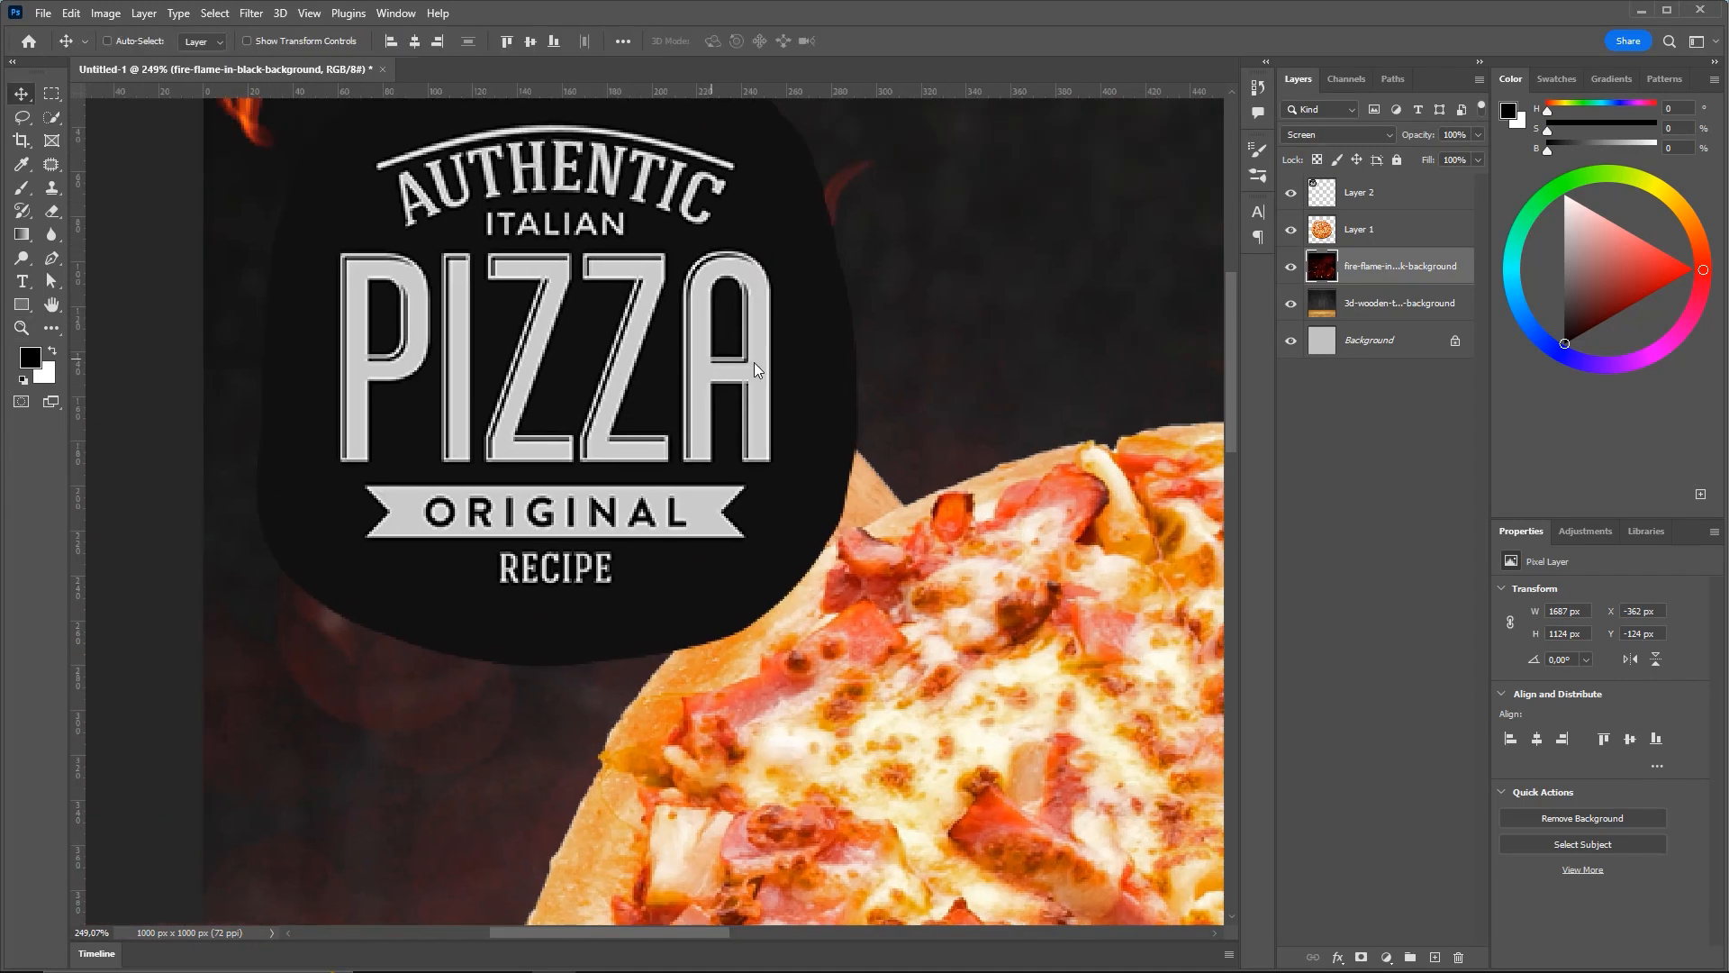
{"action": "left_click", "coordinate": [1356, 193]}
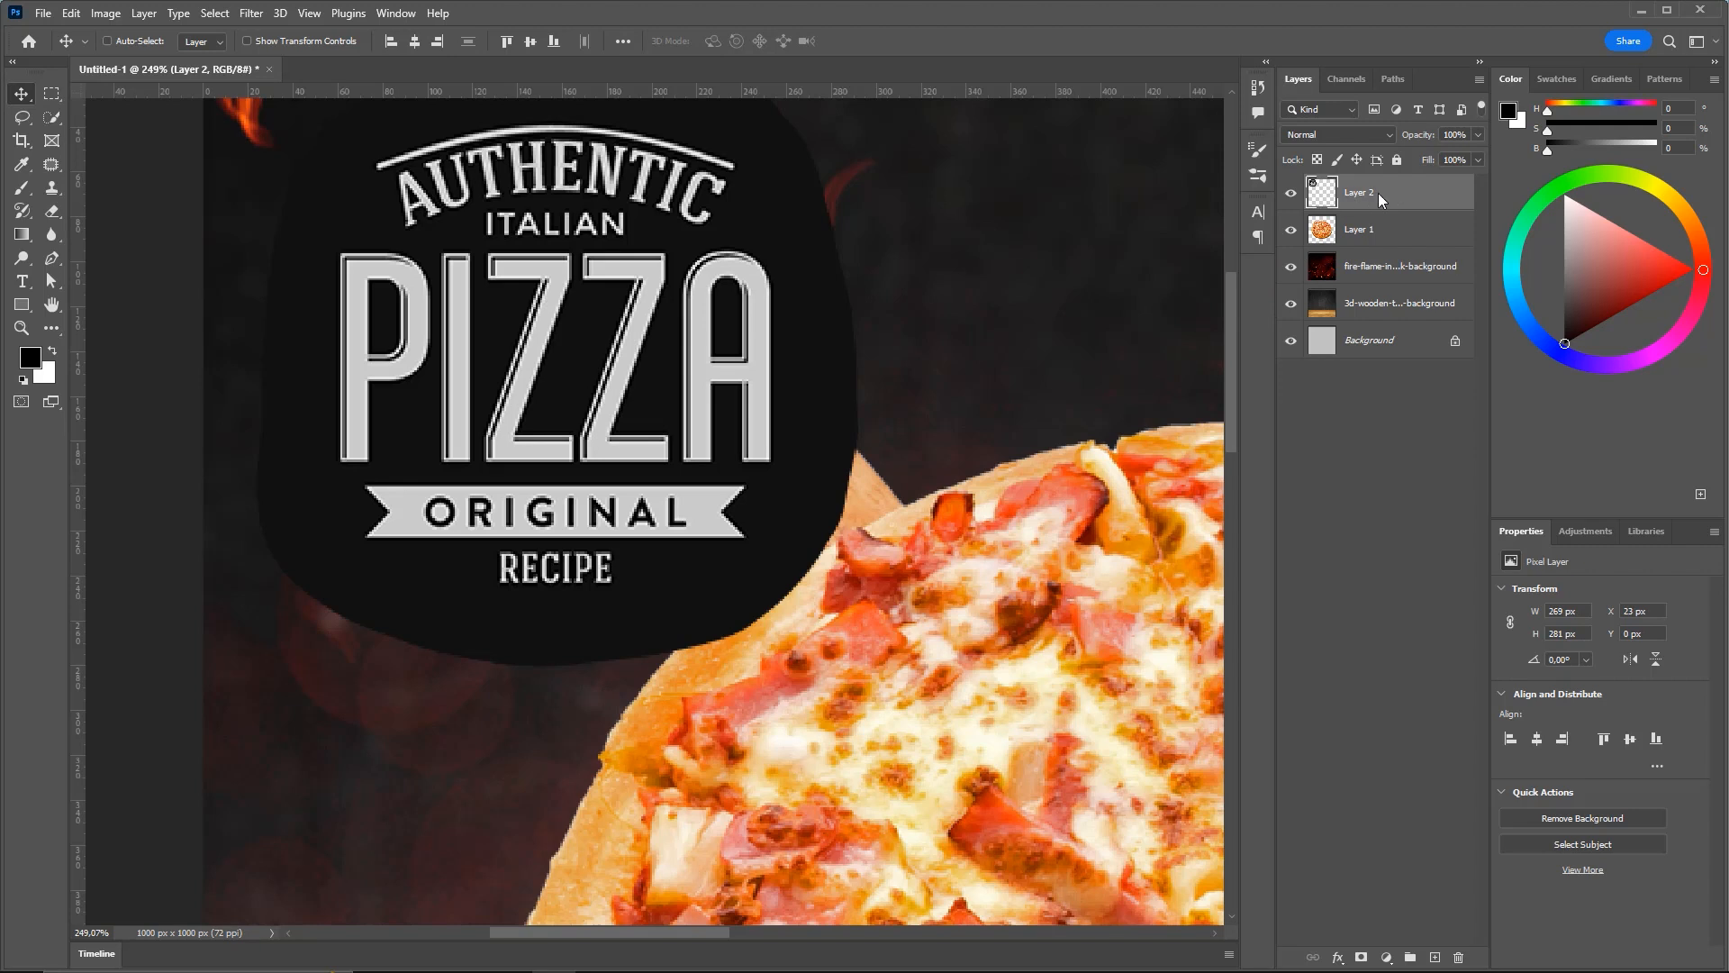
{"action": "left_click", "coordinate": [1338, 135]}
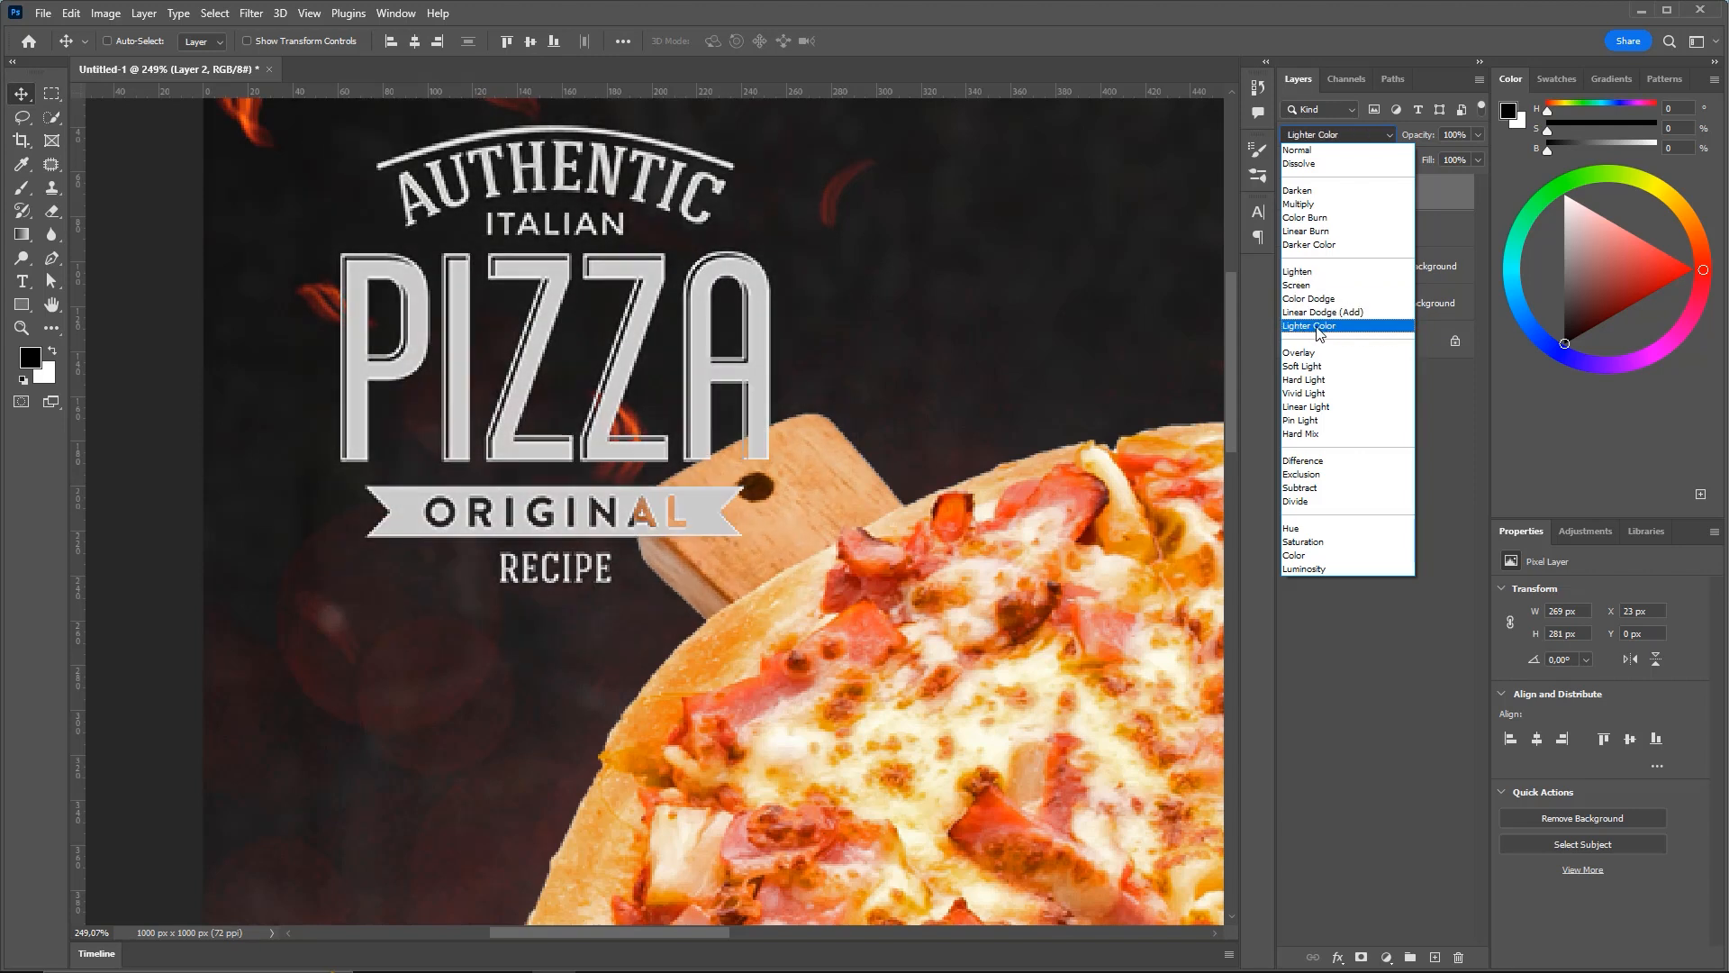
{"action": "left_click", "coordinate": [1297, 271]}
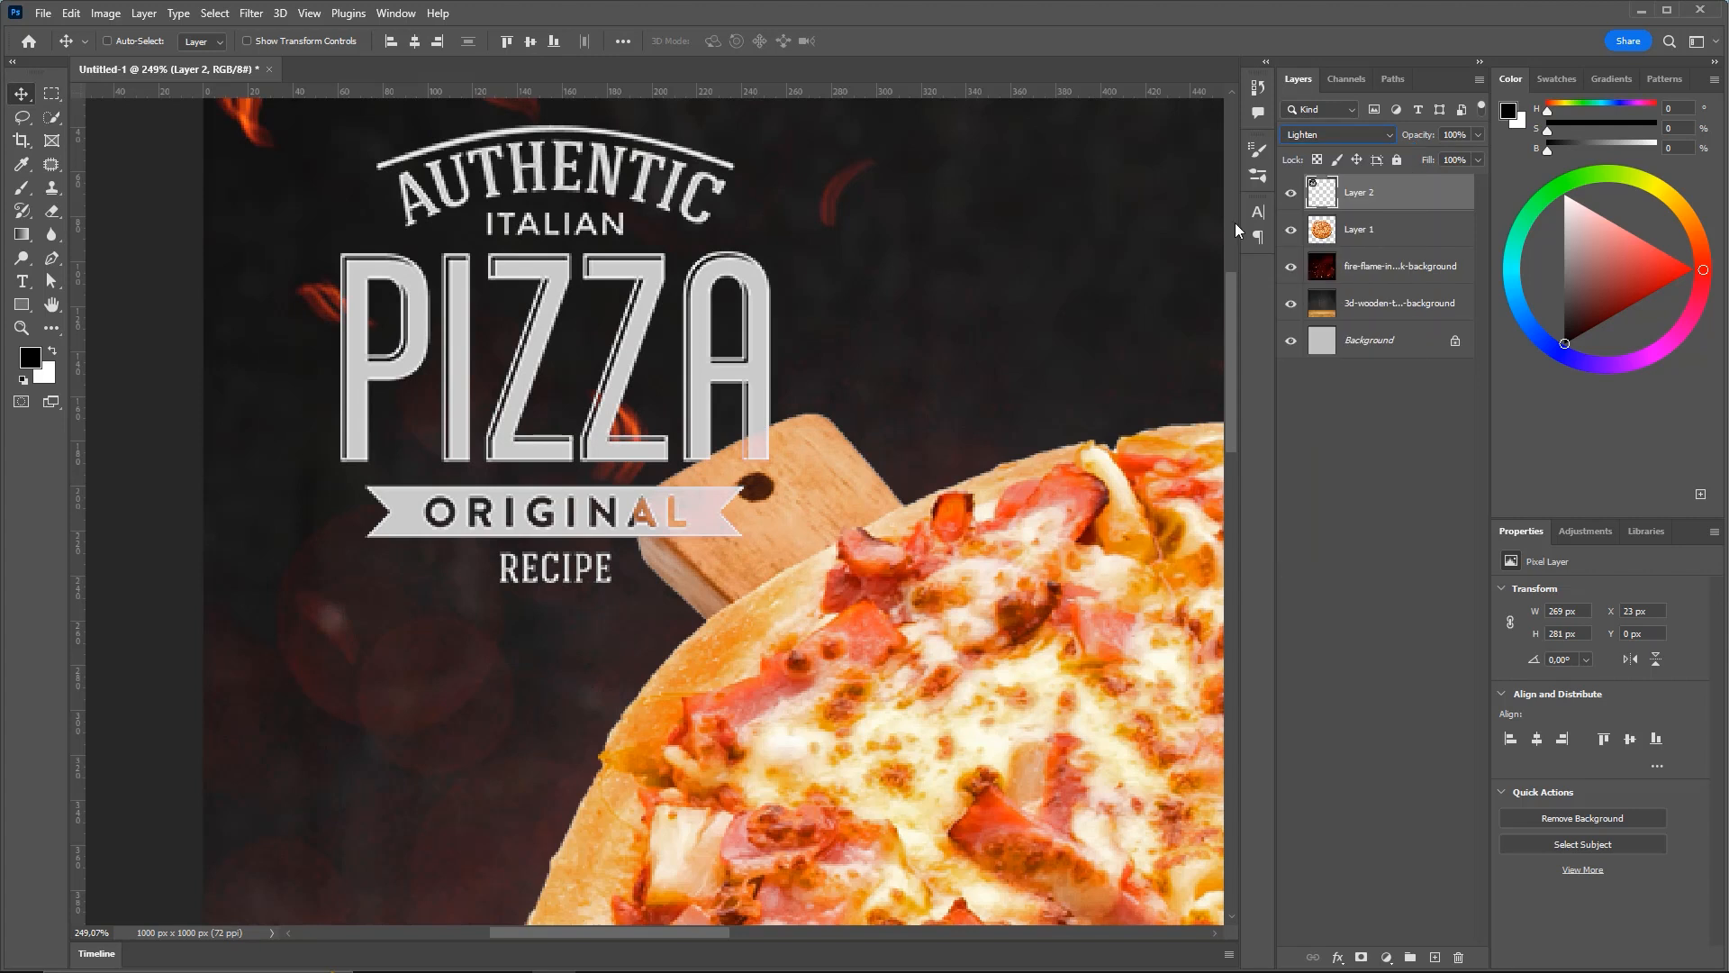
{"action": "key", "text": "ctrl+1"}
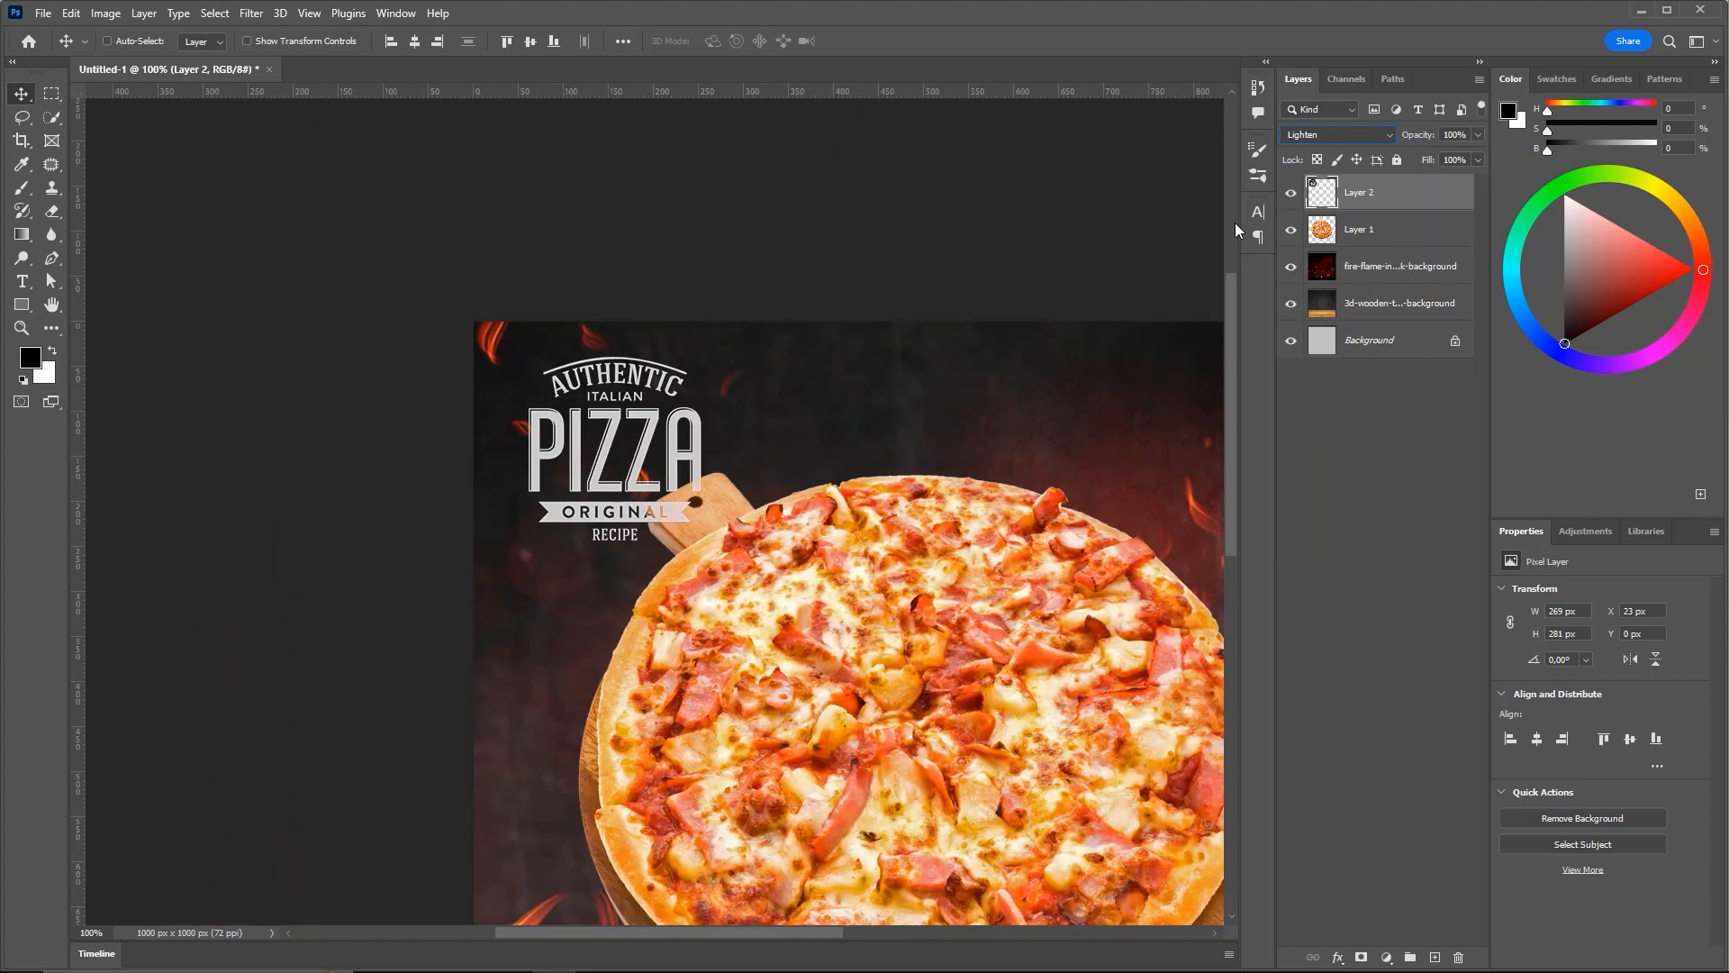
Scale the Authentic Italian Pizza logo down to about 101 × 106 px
{"action": "key", "text": "ctrl+t"}
{"action": "left_click_drag", "start_coordinate": [672, 411], "coordinate": [519, 252]}
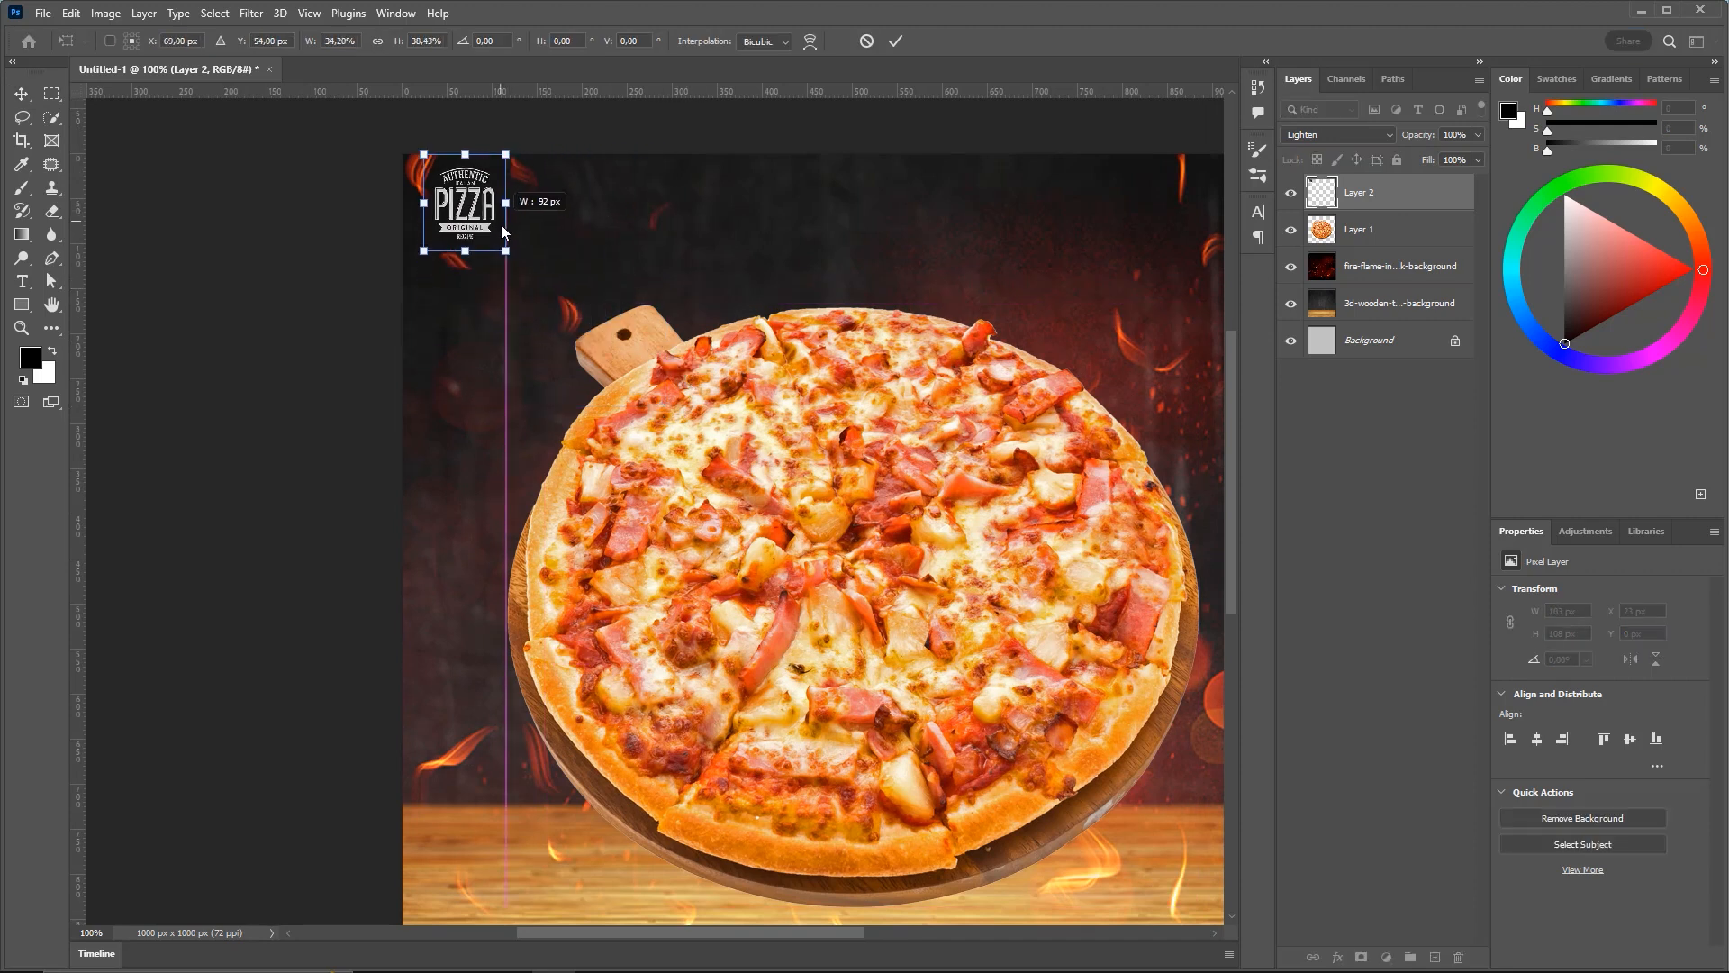
{"action": "key", "text": "ctrl+z"}
{"action": "left_click_drag", "start_coordinate": [650, 402], "coordinate": [473, 222]}
{"action": "key", "text": "Return"}
Nudge the logo into the flyer's top-left corner at X 16, Y 8
{"action": "left_click_drag", "start_coordinate": [614, 300], "coordinate": [551, 316]}
{"action": "key", "text": "Down"}
{"action": "key", "text": "Down"}
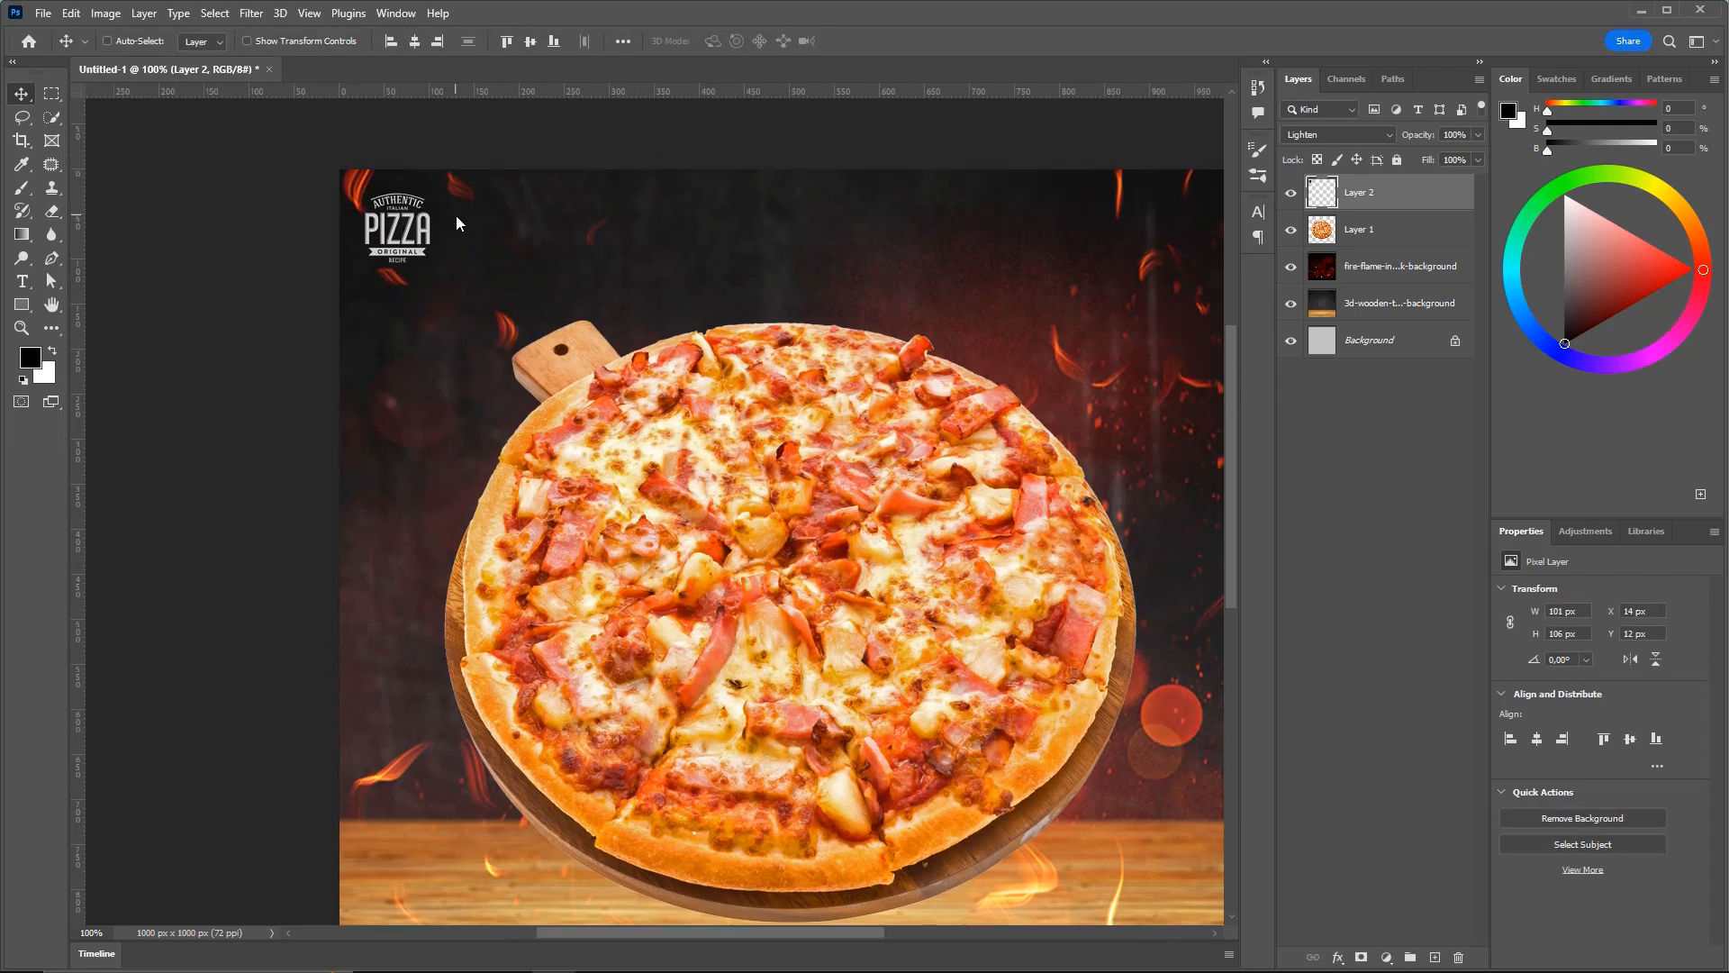
{"action": "key", "text": "Down"}
{"action": "key", "text": "Down"}
{"action": "key", "text": "Down"}
{"action": "key", "text": "Down"}
{"action": "key", "text": "Down"}
{"action": "key", "text": "Right"}
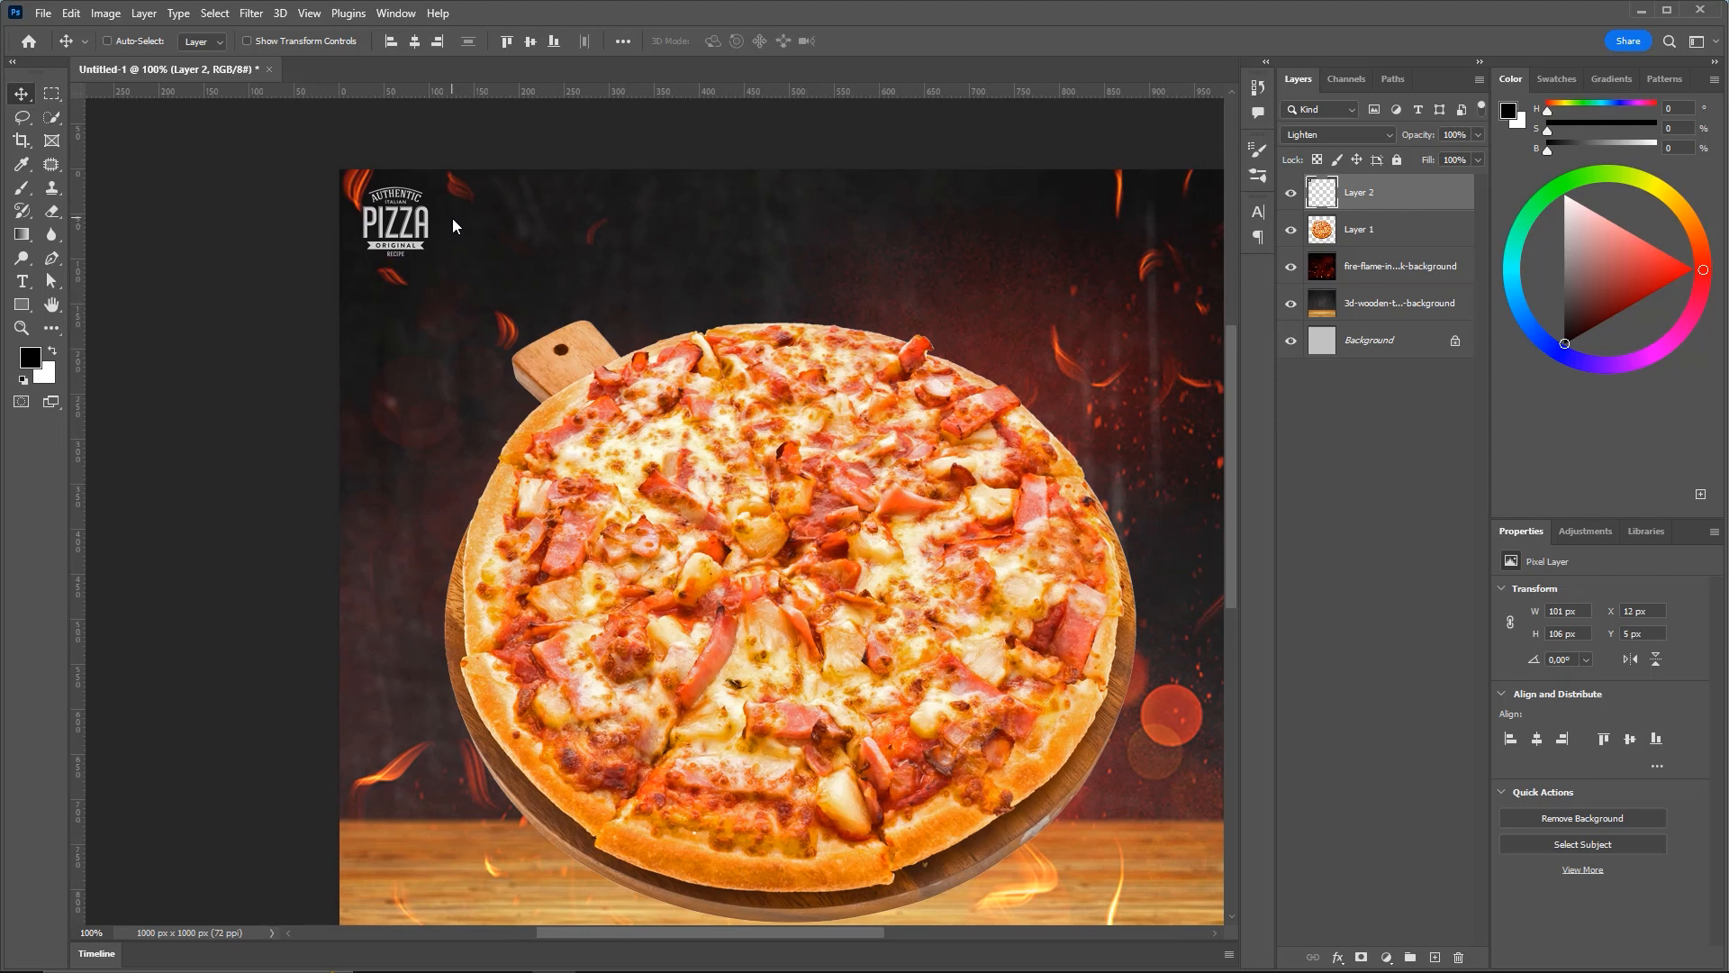
{"action": "key", "text": "Up"}
{"action": "key", "text": "Right"}
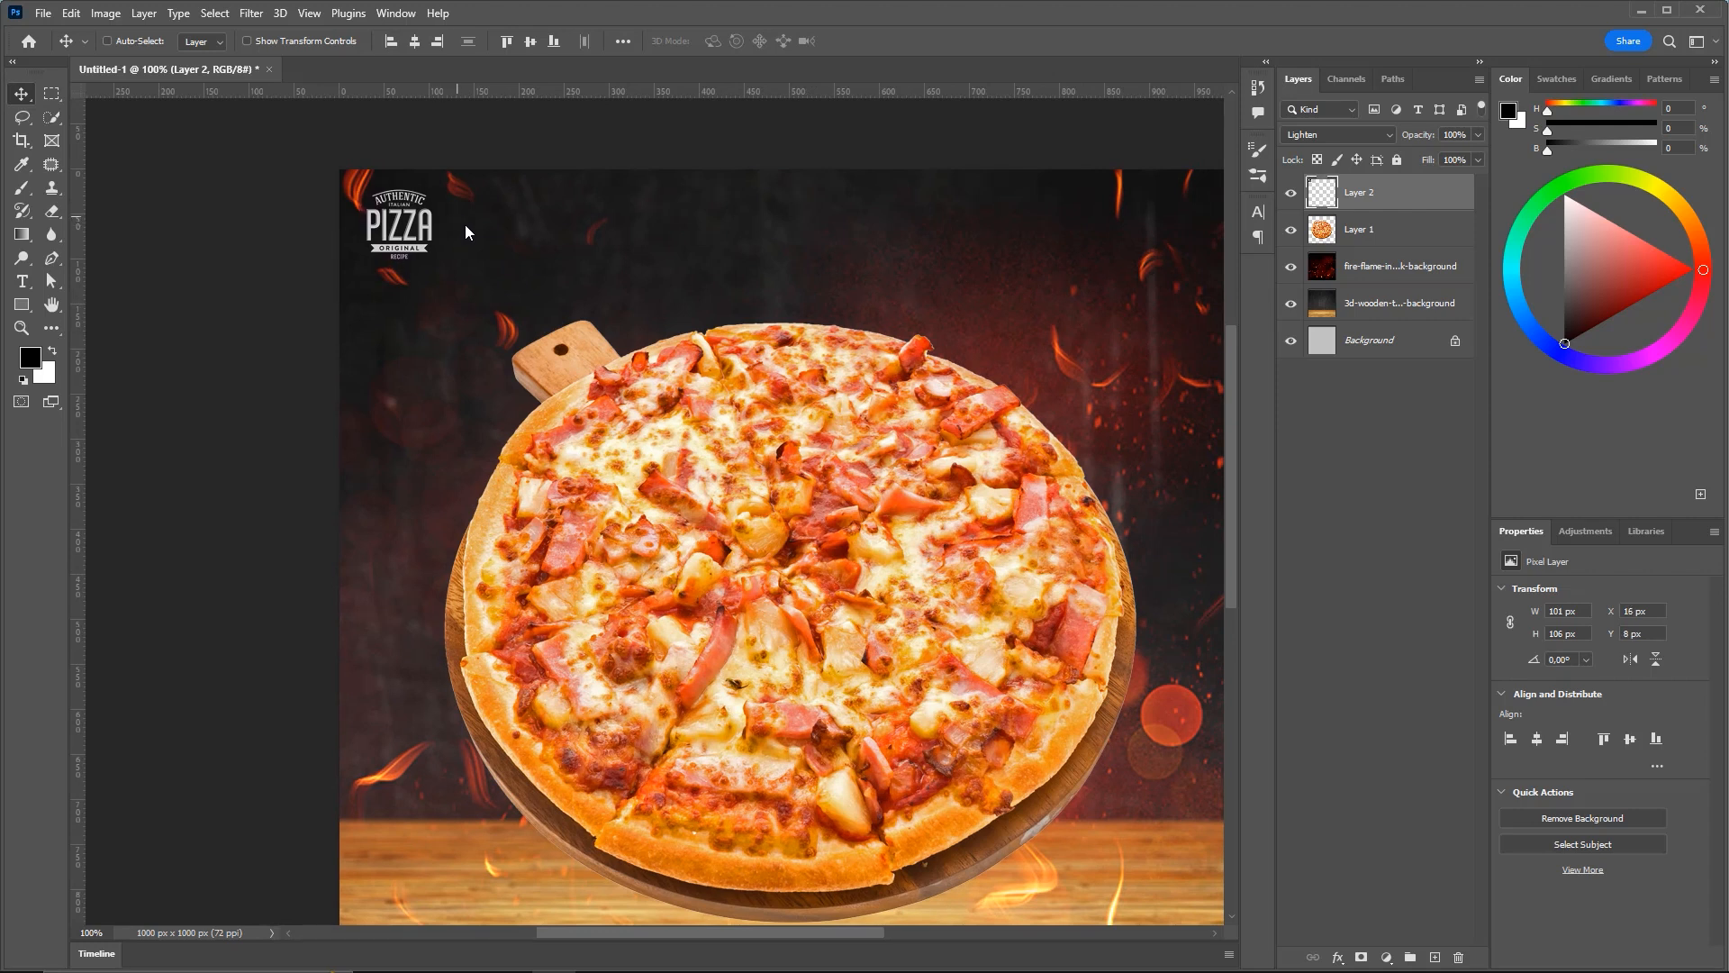
{"action": "left_click_drag", "start_coordinate": [439, 249], "coordinate": [474, 285]}
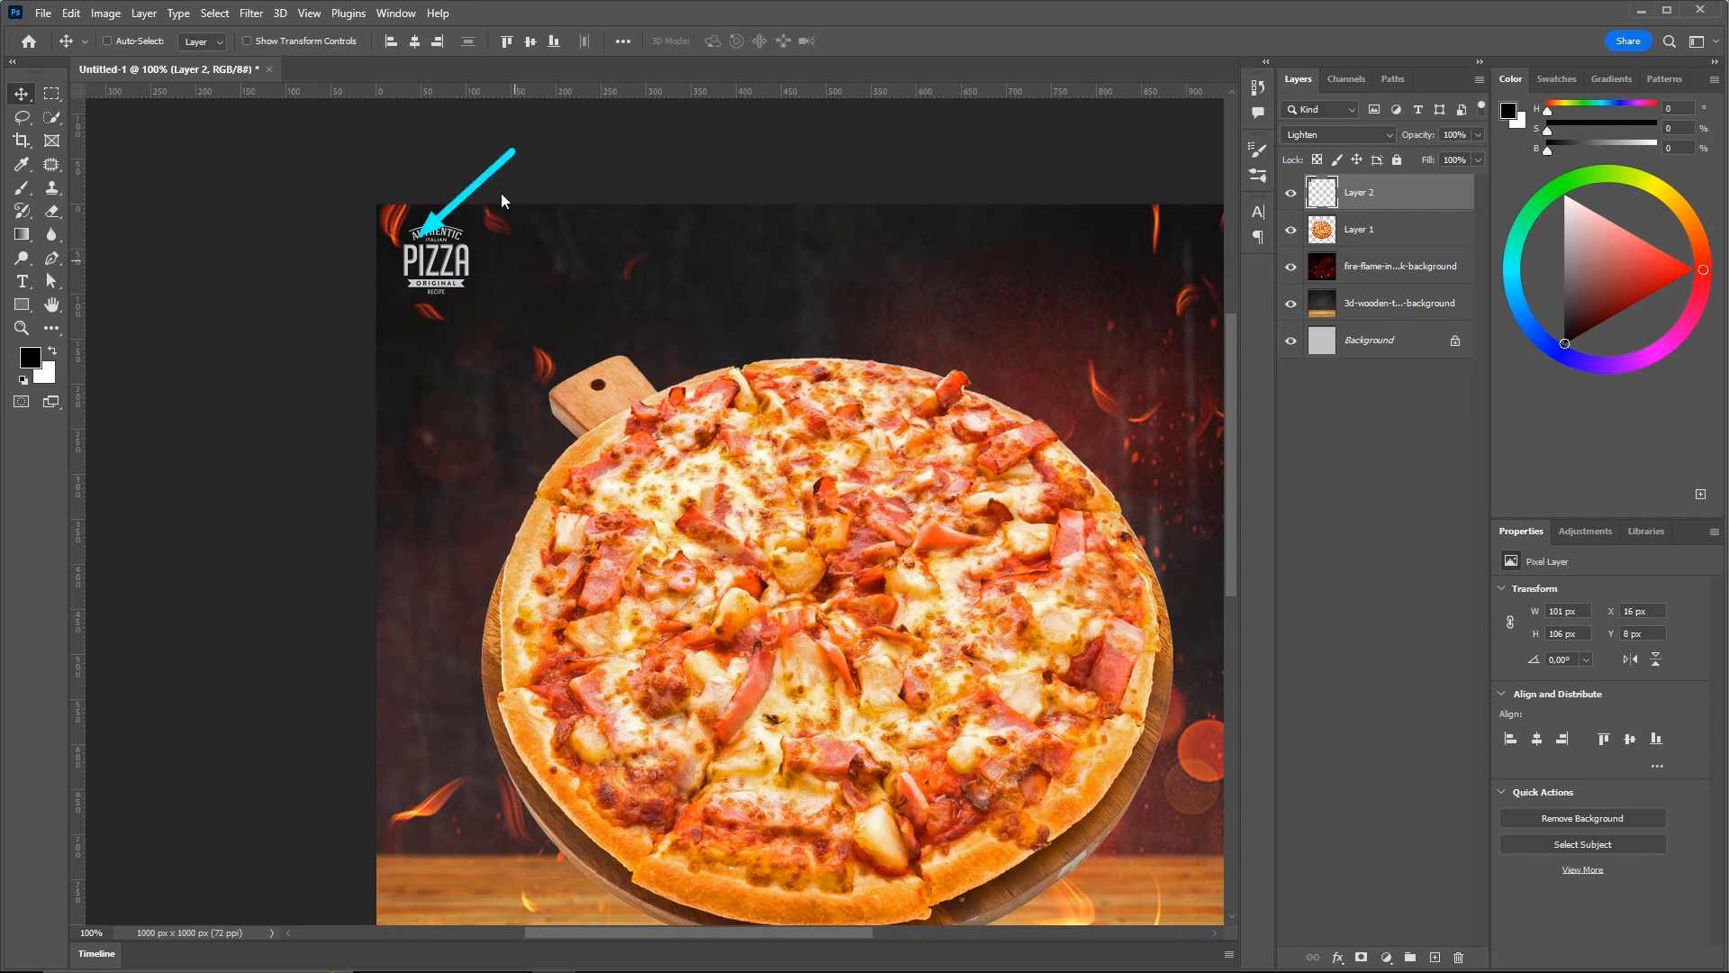
Fit the whole flyer in the window and try saving, dismissing the cloud save prompt
{"action": "key", "text": "ctrl+0"}
{"action": "key", "text": "ctrl+minus"}
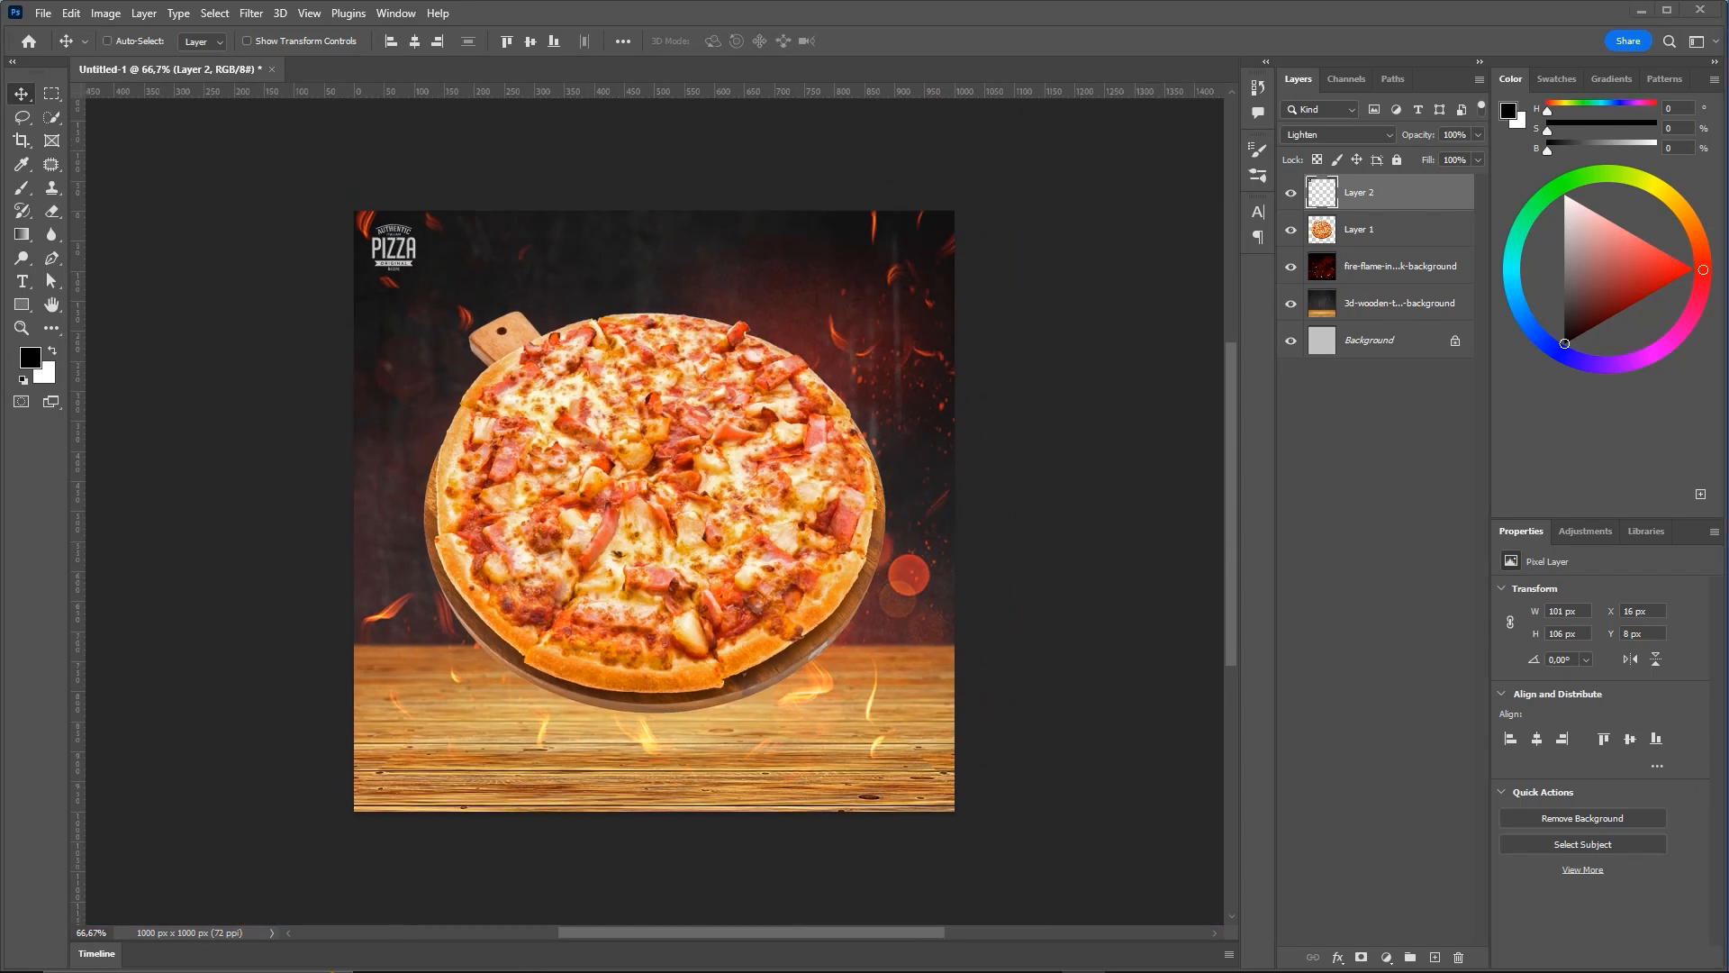
{"action": "key", "text": "ctrl+0"}
{"action": "key", "text": "ctrl+minus"}
{"action": "key", "text": "ctrl+s"}
{"action": "key", "text": "Escape"}
{"action": "key", "text": "ctrl"}
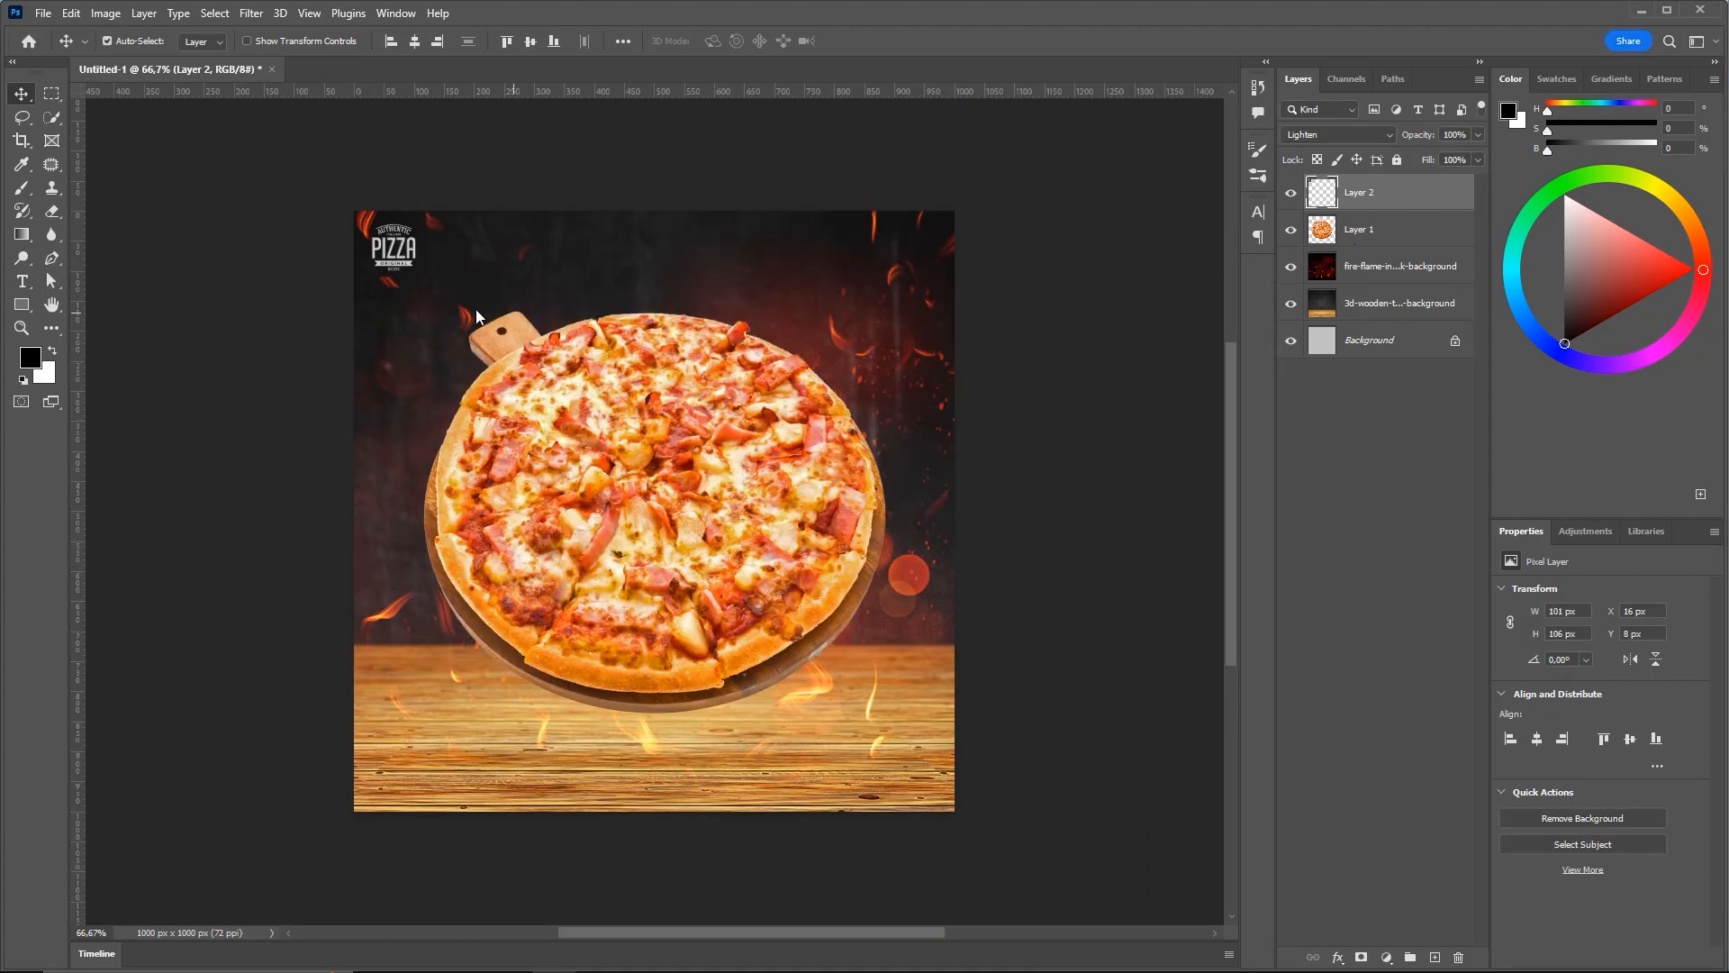
Type the headline 'SUPER PROMOCAO' at the flyer's top and color it white
{"action": "left_click", "coordinate": [24, 283]}
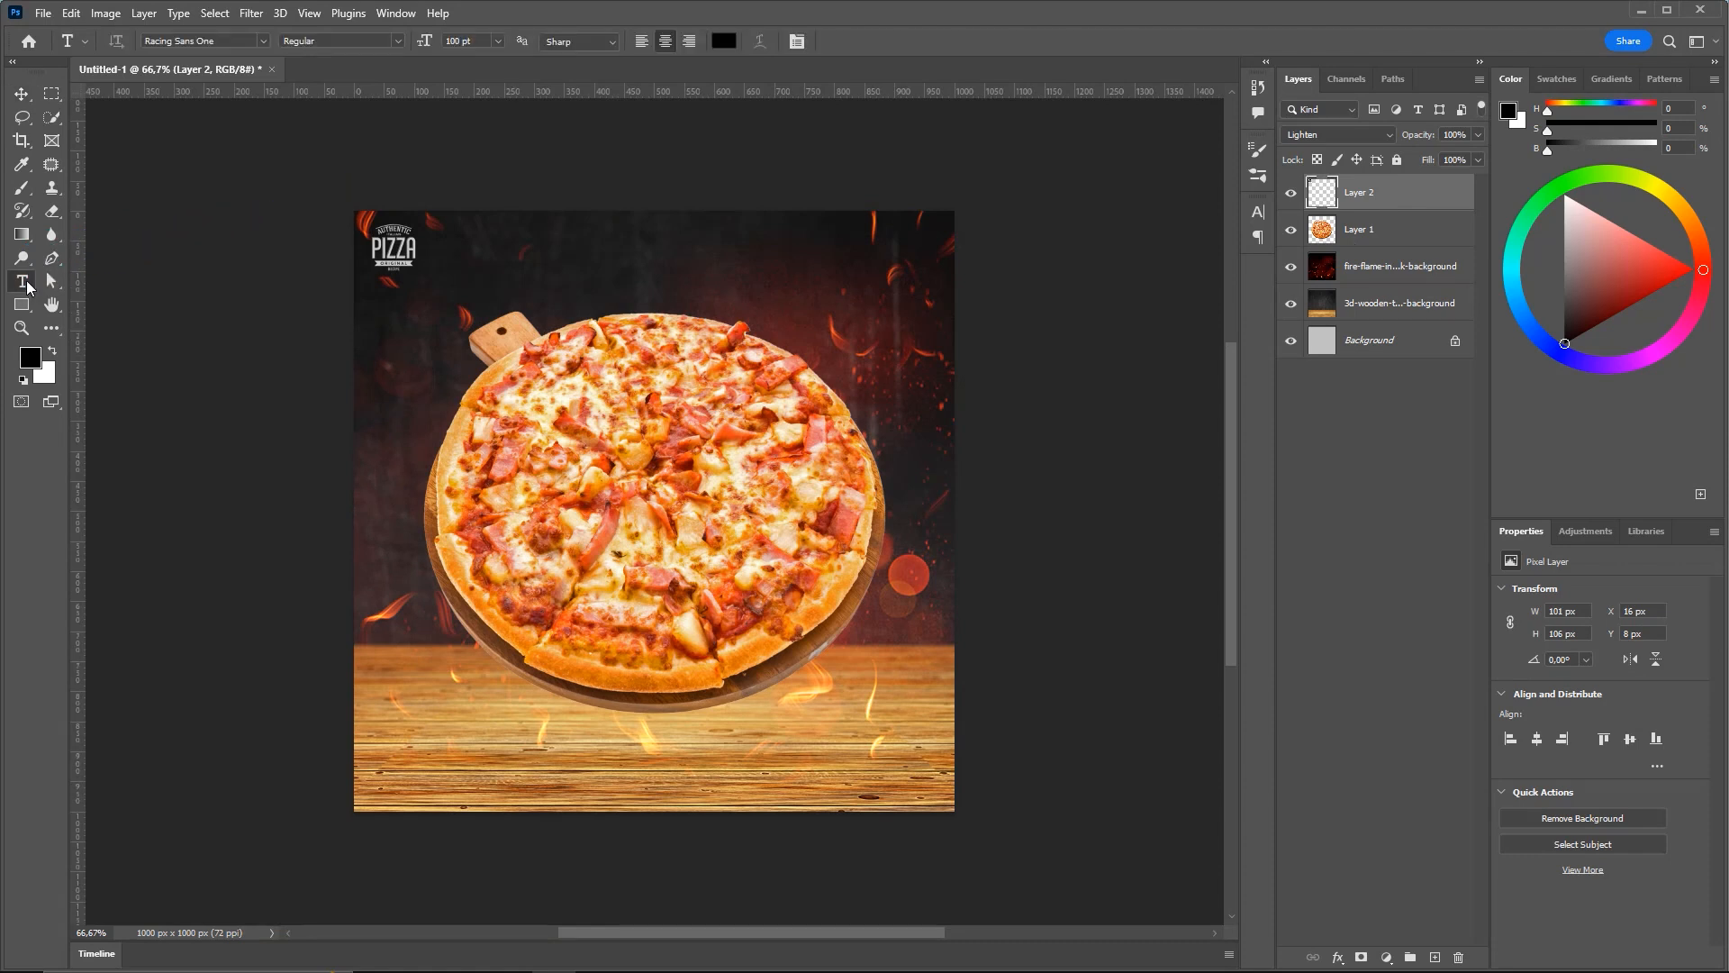
{"action": "left_click", "coordinate": [603, 260]}
{"action": "type", "text": "SU"}
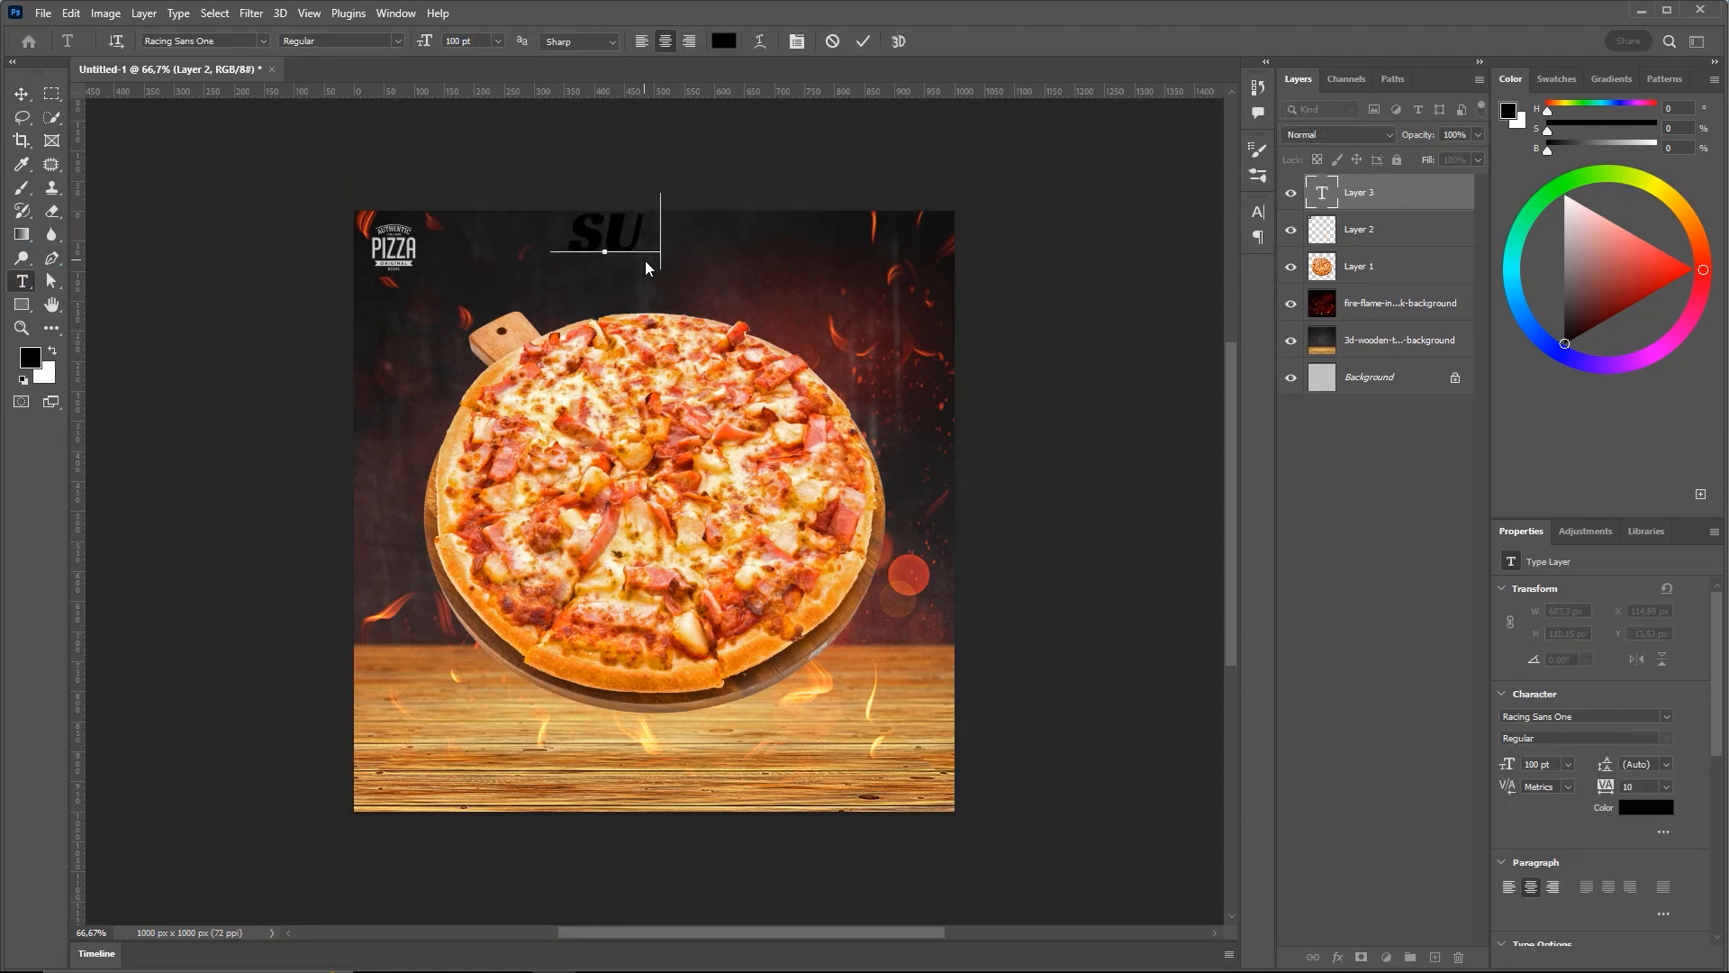
{"action": "type", "text": "PER PROMOCAO"}
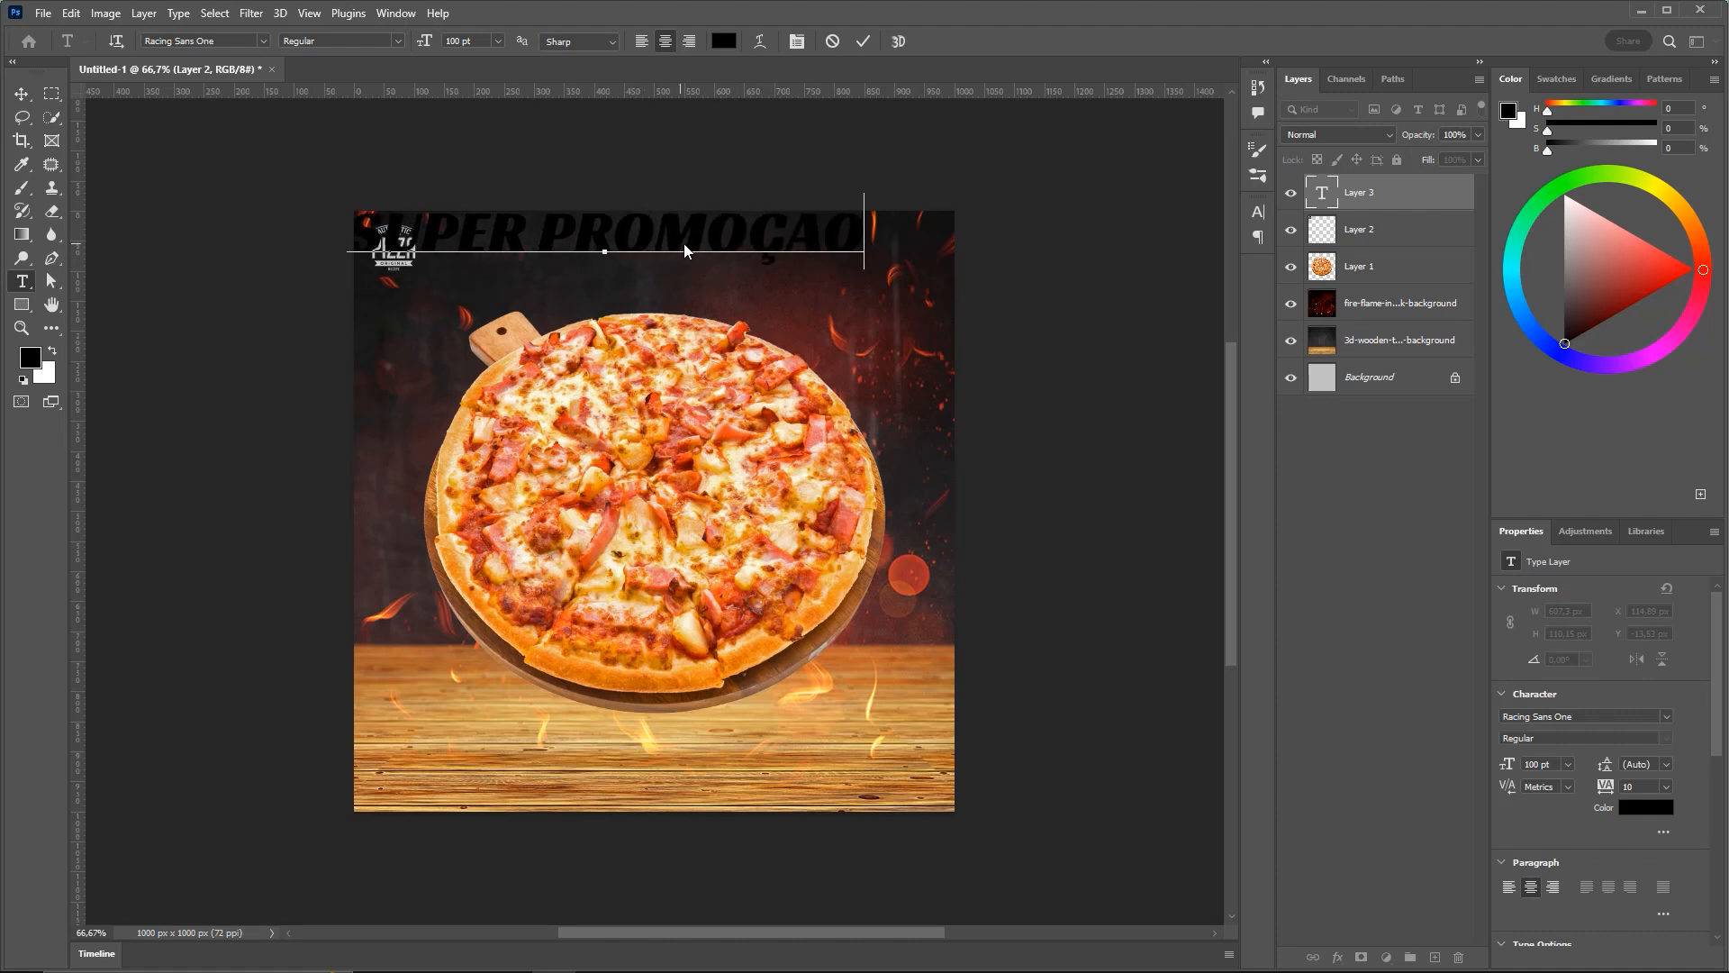
{"action": "left_click_drag", "start_coordinate": [856, 238], "coordinate": [351, 240]}
{"action": "left_click", "coordinate": [539, 238]}
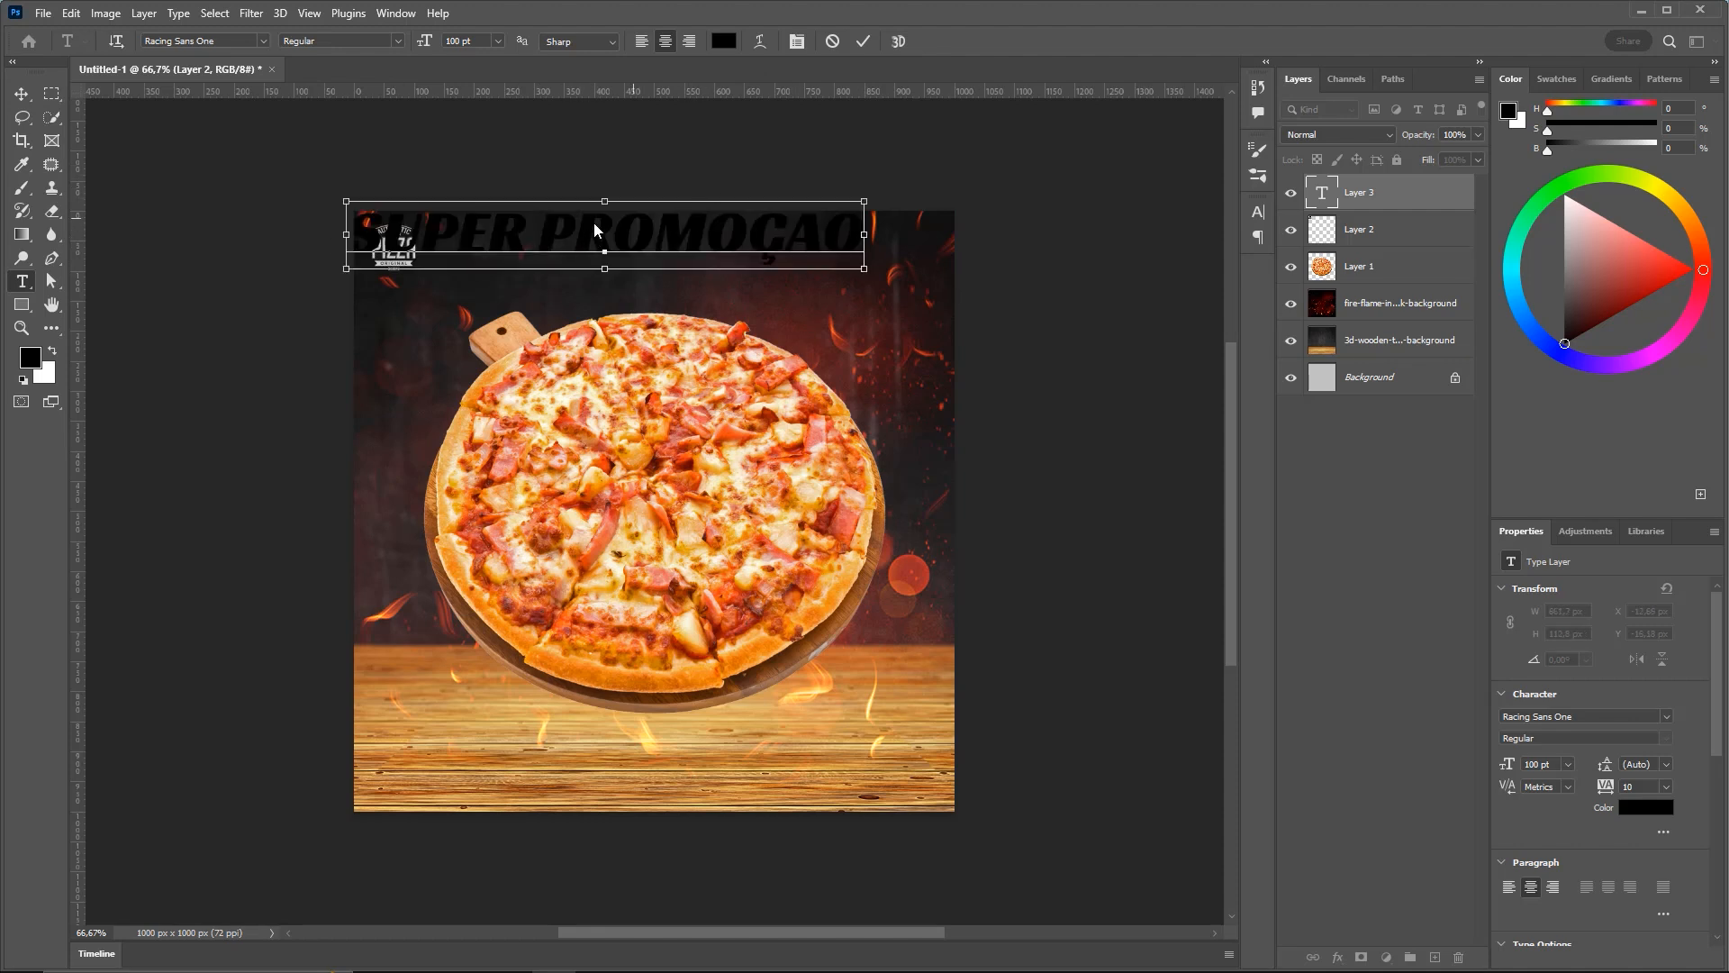
{"action": "key", "text": "ctrl+a"}
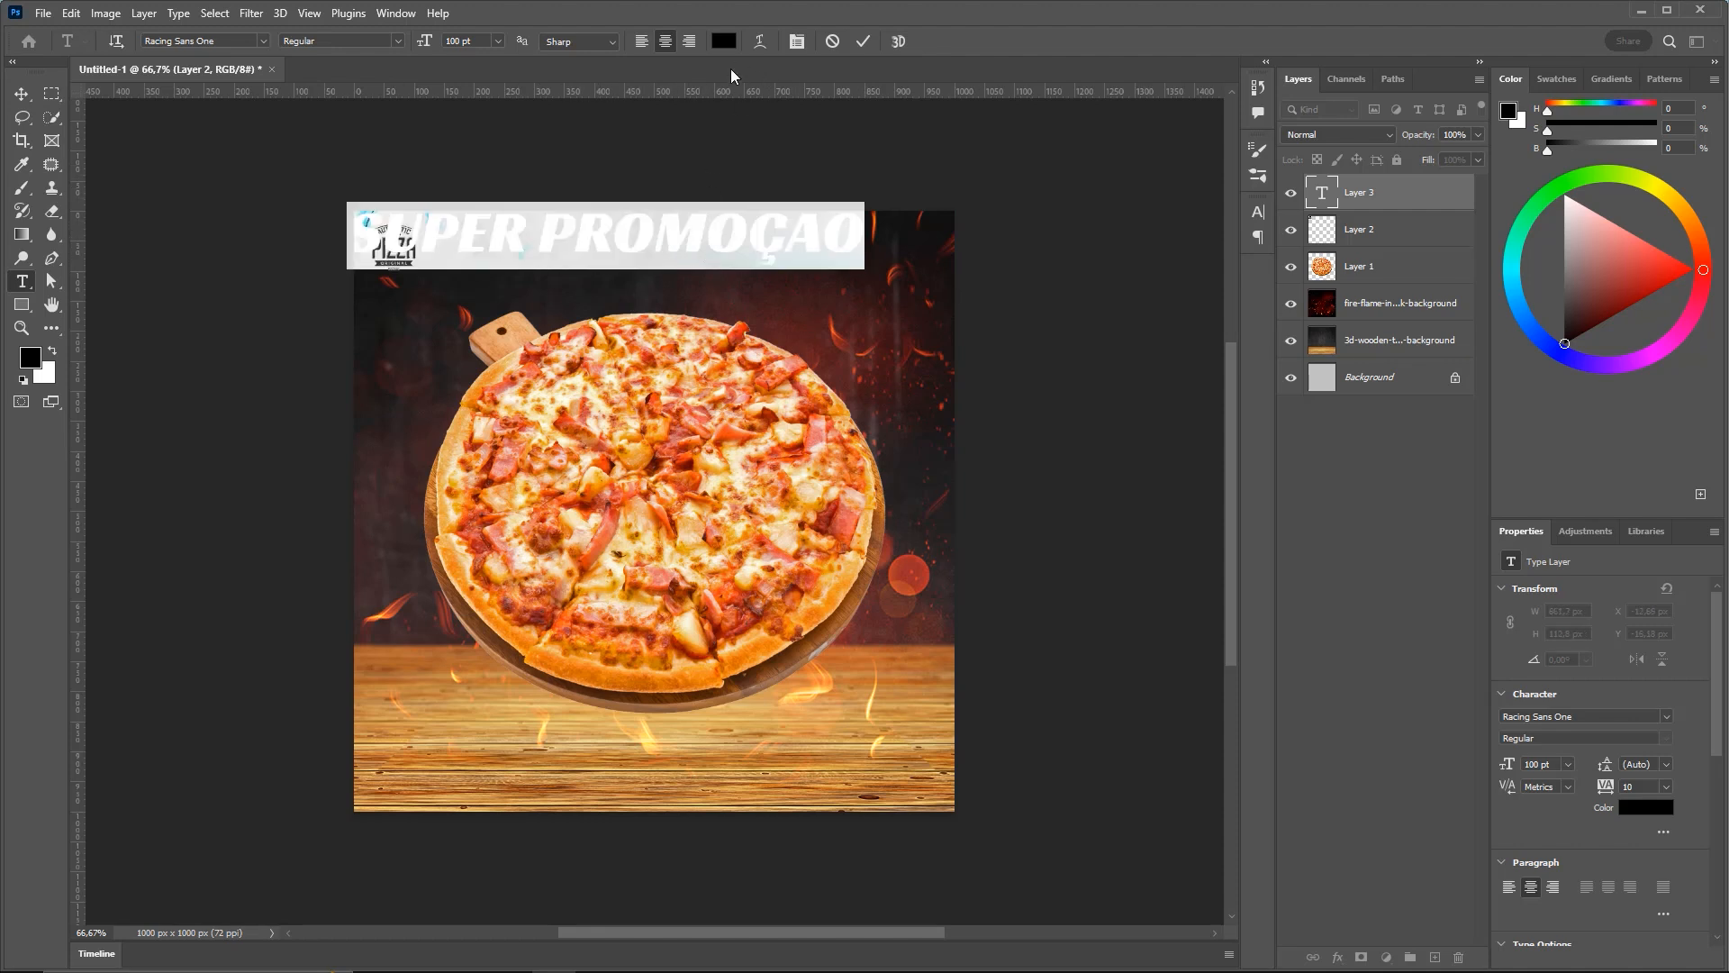
{"action": "left_click", "coordinate": [727, 43]}
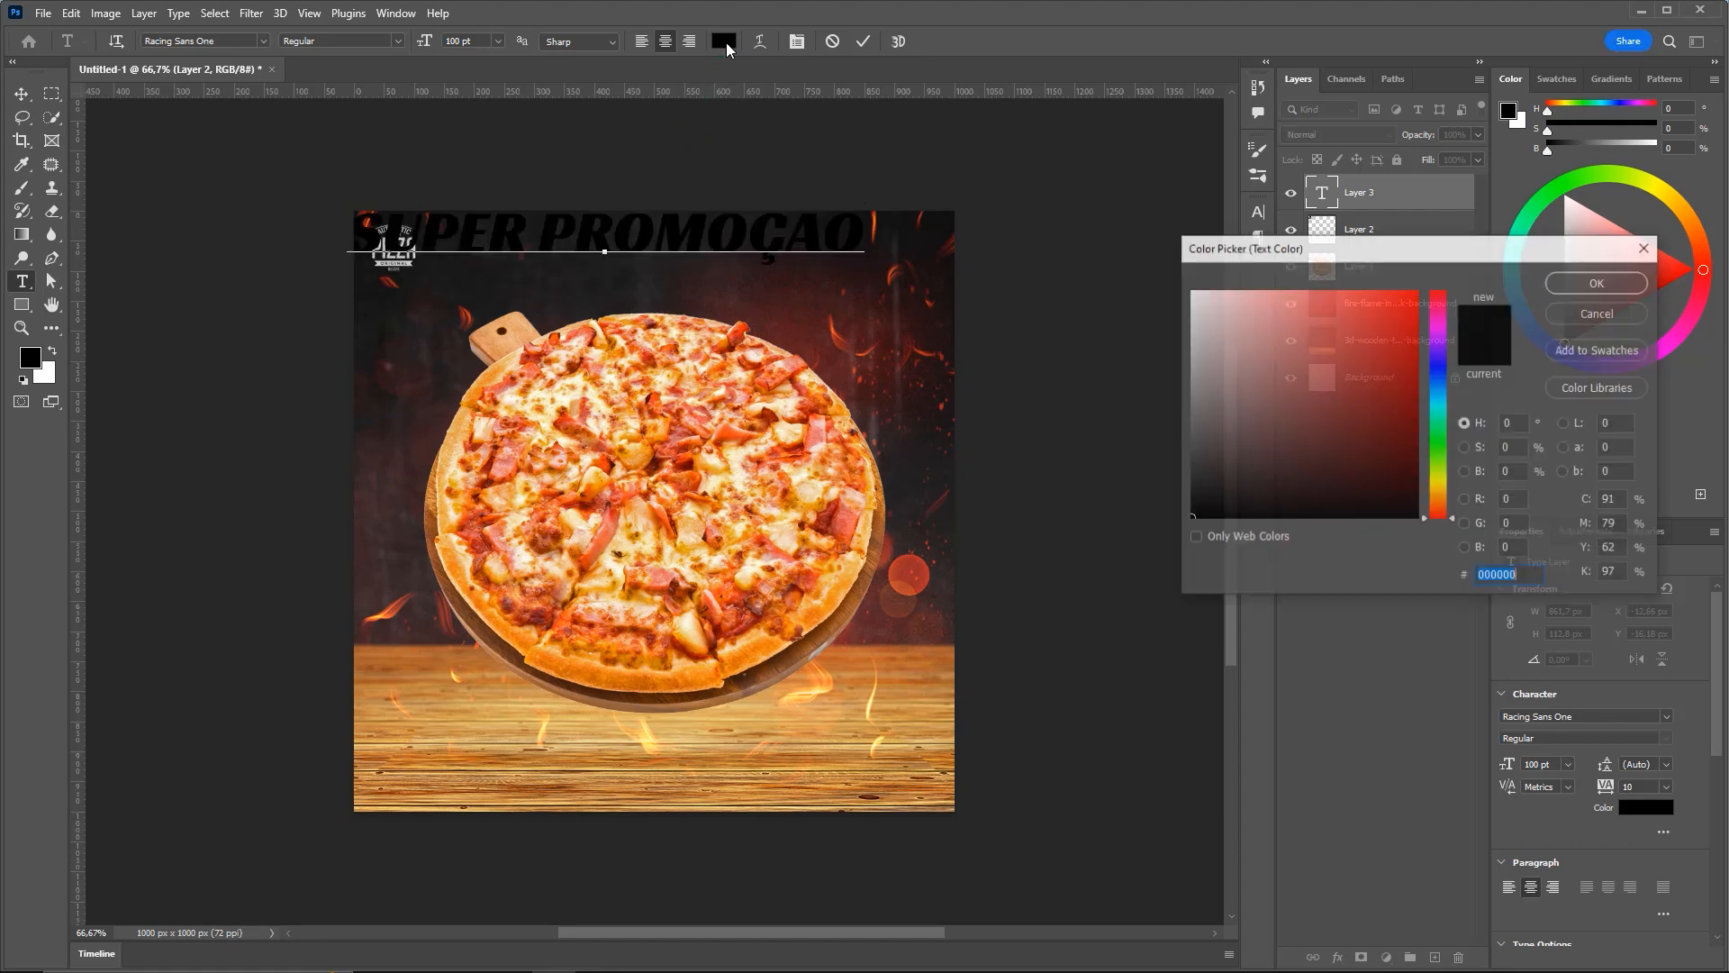
{"action": "left_click_drag", "start_coordinate": [1230, 294], "coordinate": [1178, 299]}
{"action": "key", "text": "Return"}
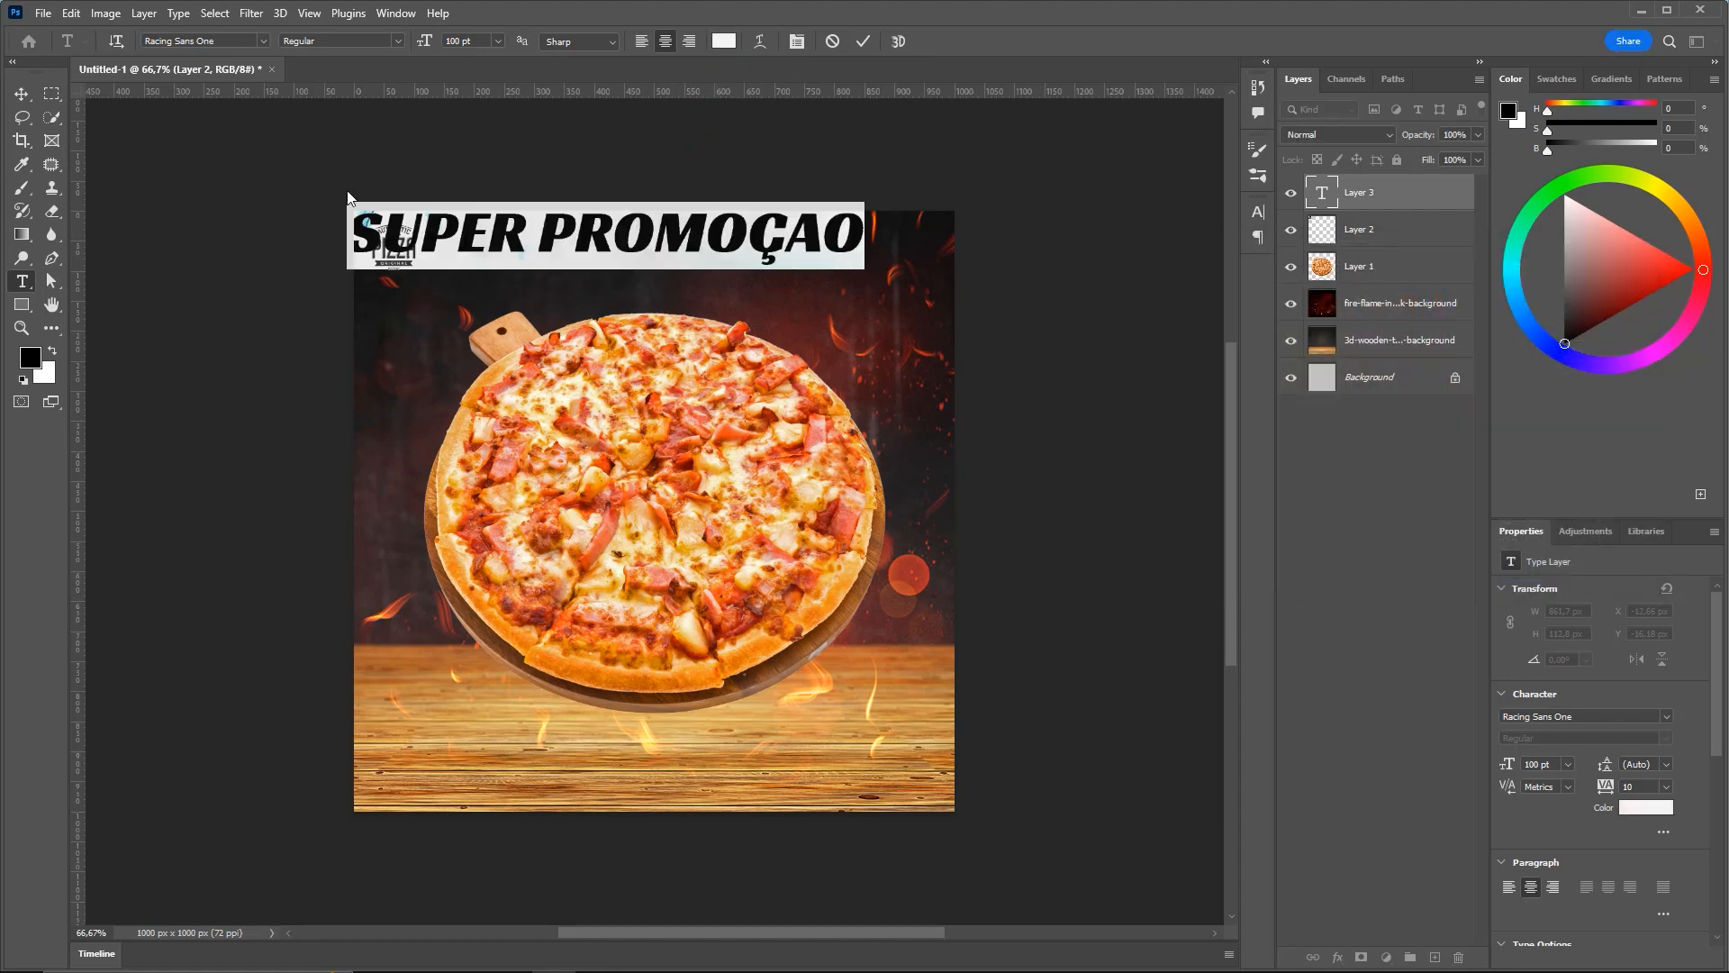
Position the headline inside the top edge and Alt-drag a duplicate just below it
{"action": "left_click", "coordinate": [22, 93]}
{"action": "left_click_drag", "start_coordinate": [679, 246], "coordinate": [704, 274]}
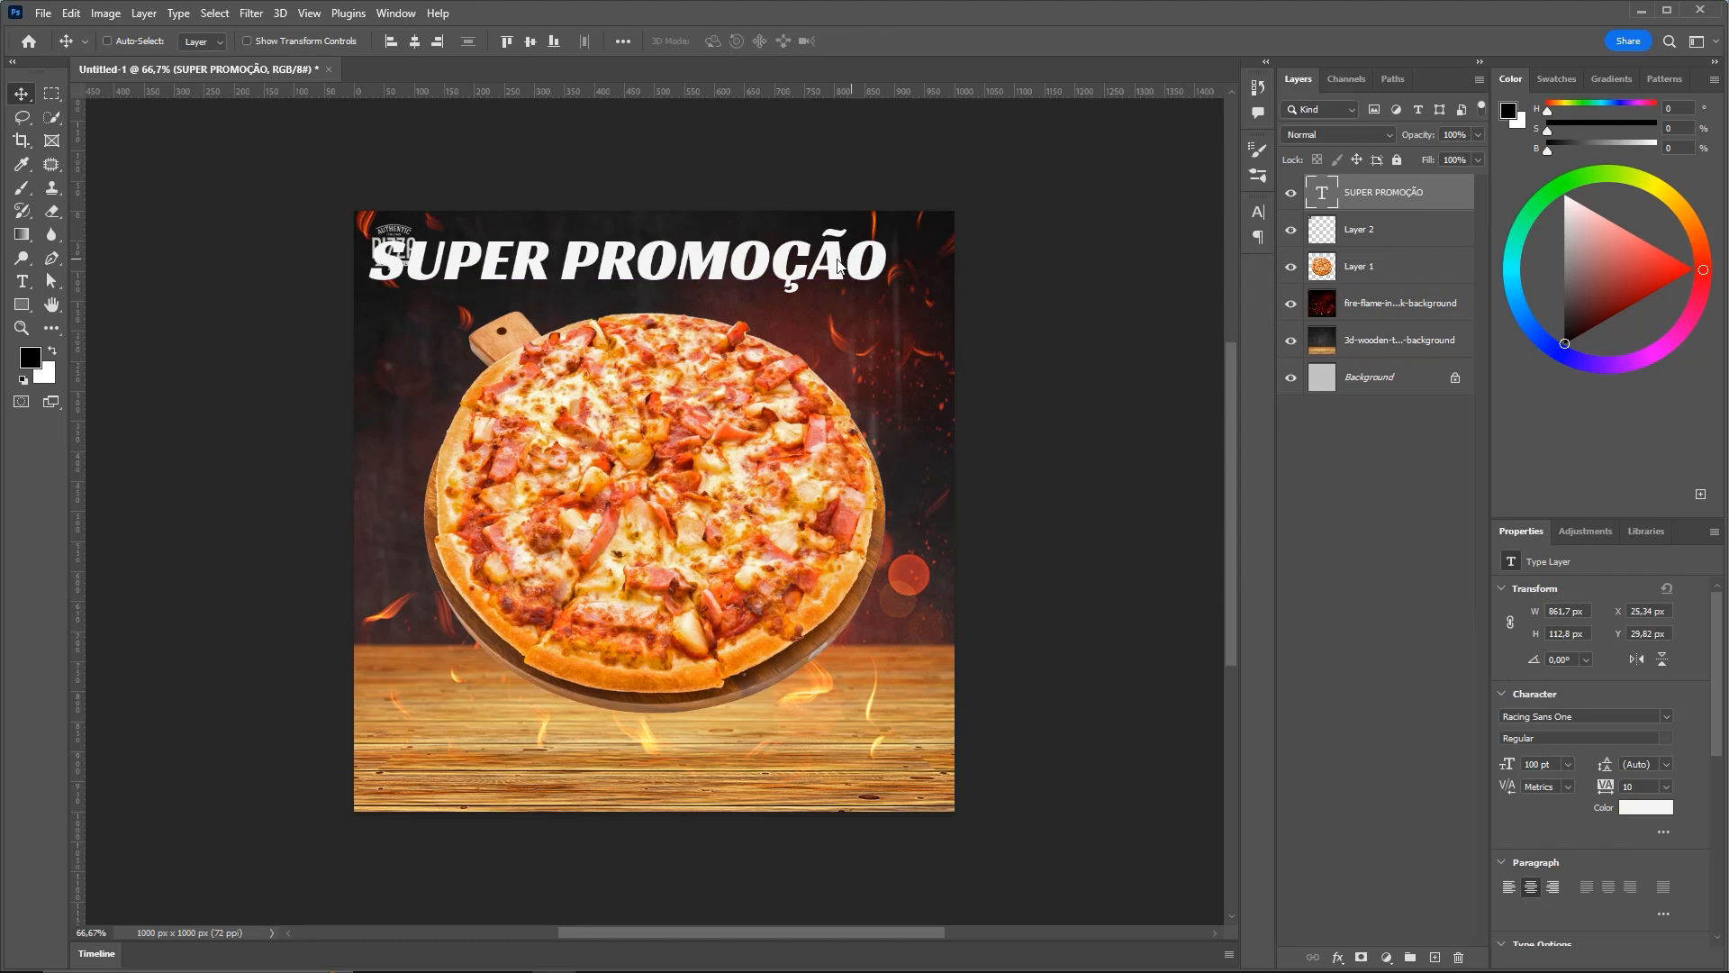
{"action": "left_click_drag", "start_coordinate": [838, 266], "coordinate": [862, 273]}
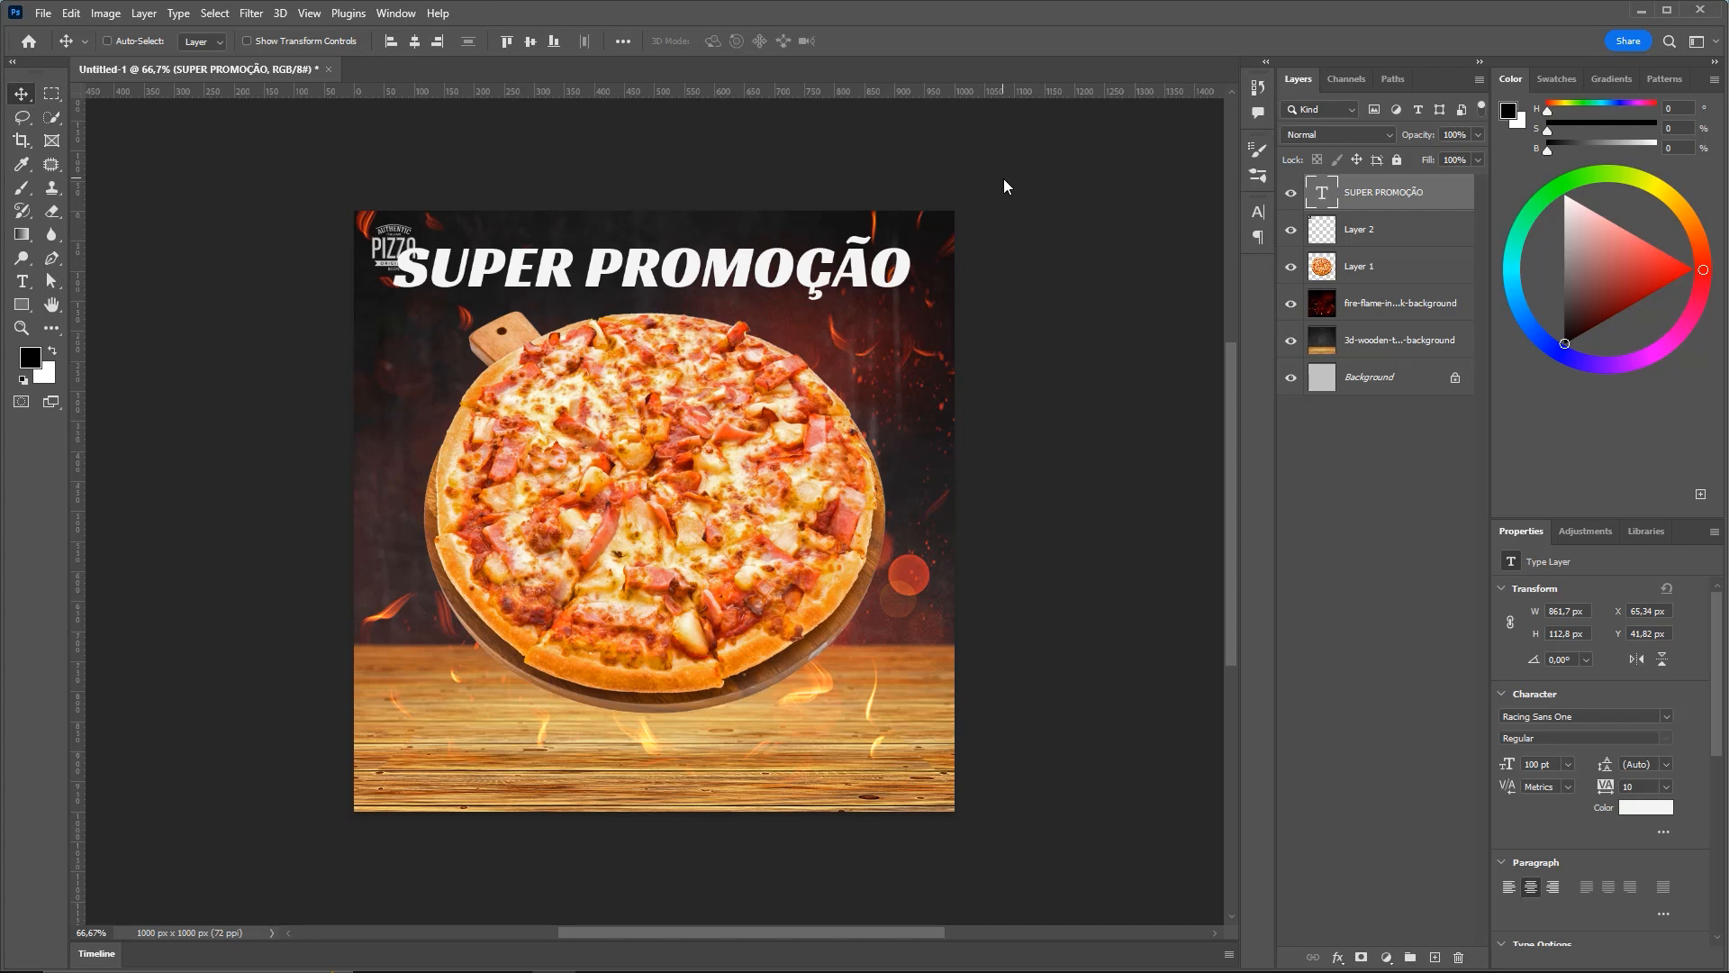
{"action": "key", "text": "ctrl"}
{"action": "left_click_drag", "start_coordinate": [780, 281], "coordinate": [781, 334]}
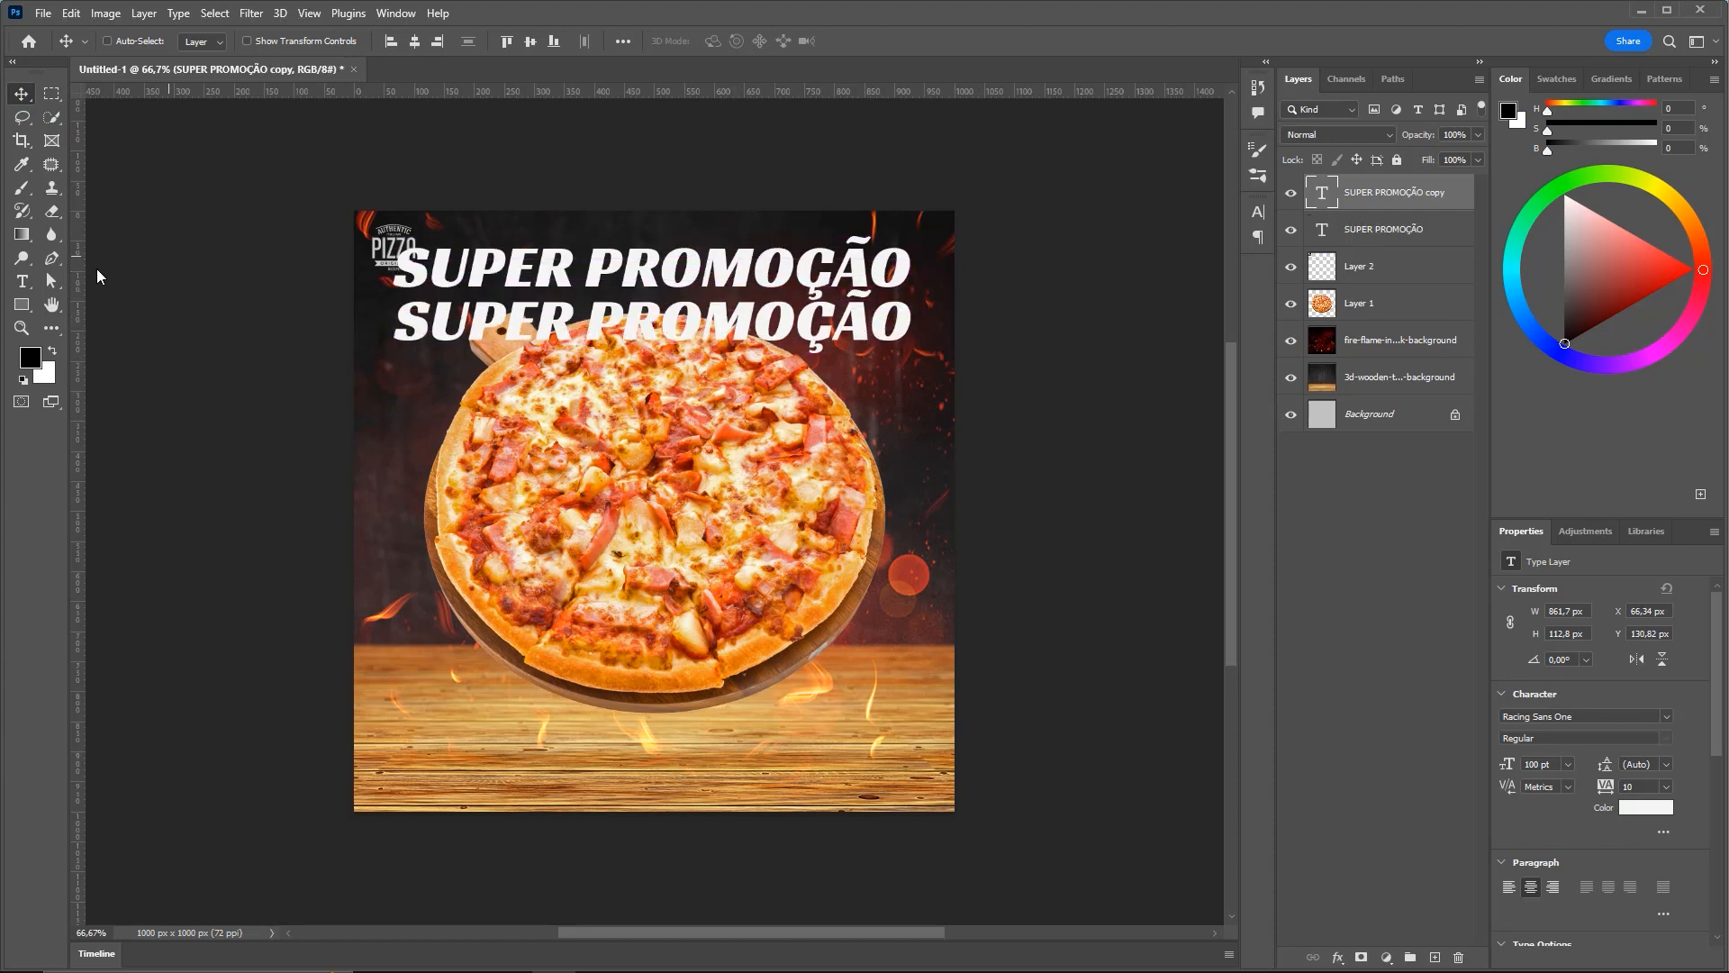
Replace the duplicated line's text with 'PIZZA' in capitals and commit it
{"action": "left_click", "coordinate": [21, 281]}
{"action": "double_click", "coordinate": [410, 329]}
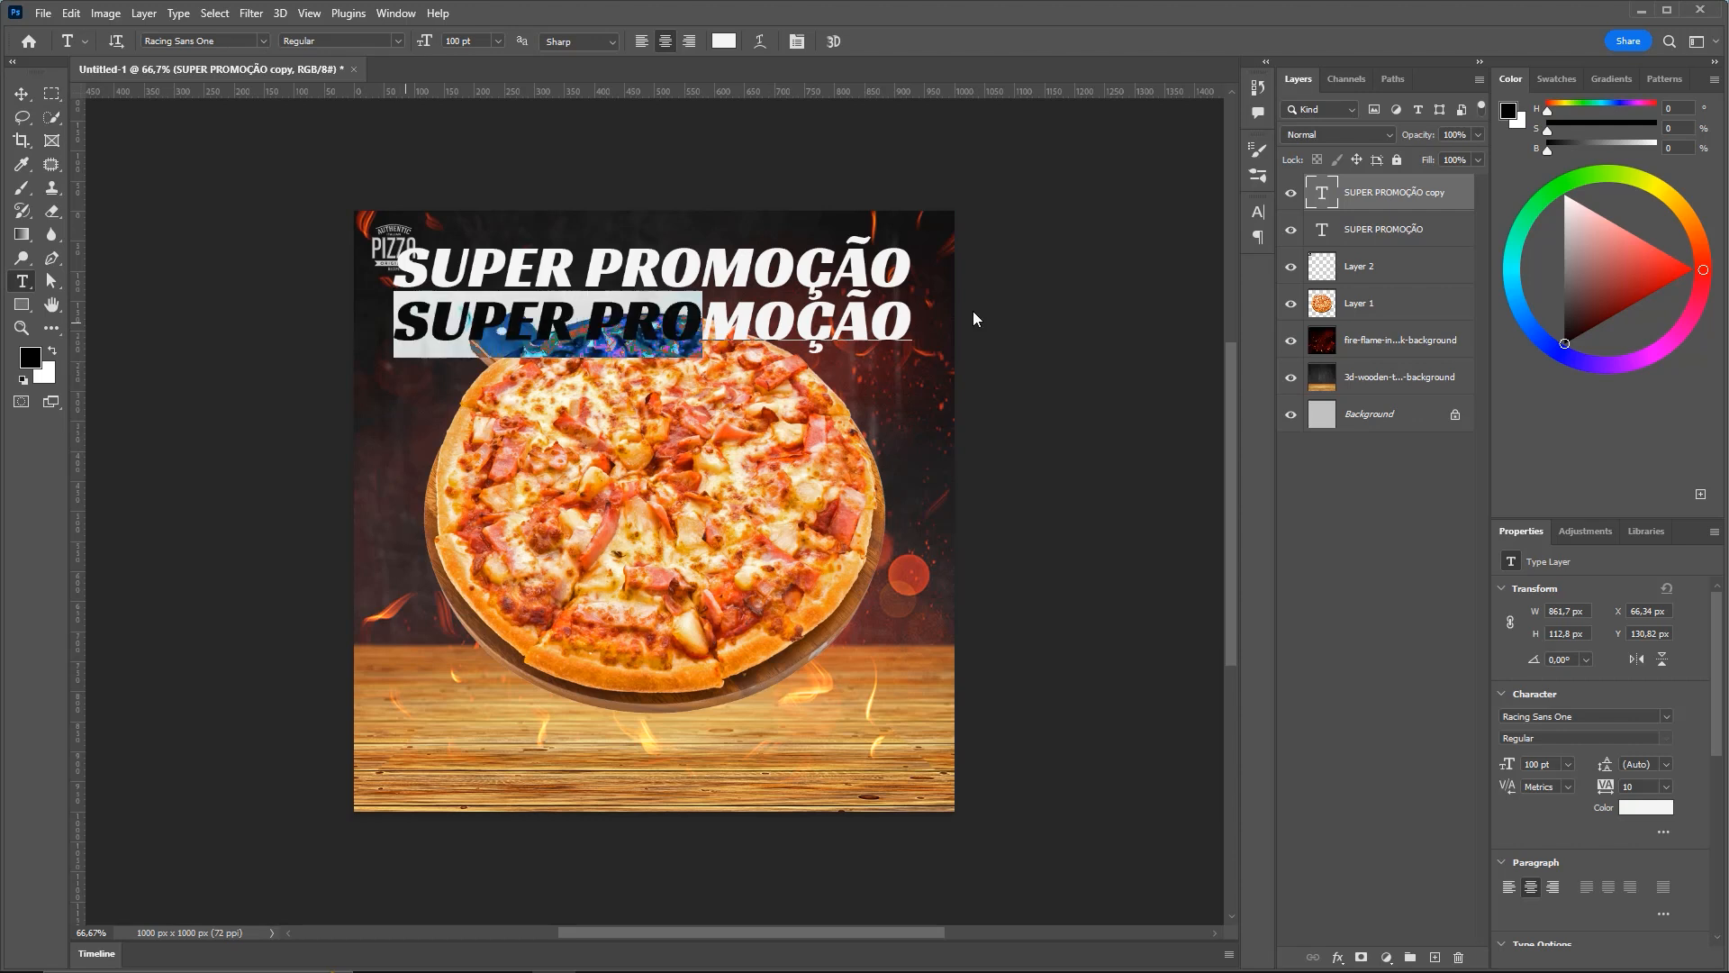
{"action": "left_click_drag", "start_coordinate": [894, 317], "coordinate": [910, 320]}
{"action": "type", "text": "pizza"}
{"action": "key", "text": "ctrl+a"}
{"action": "type", "text": "PIZZA"}
{"action": "key", "text": "ctrl+Return"}
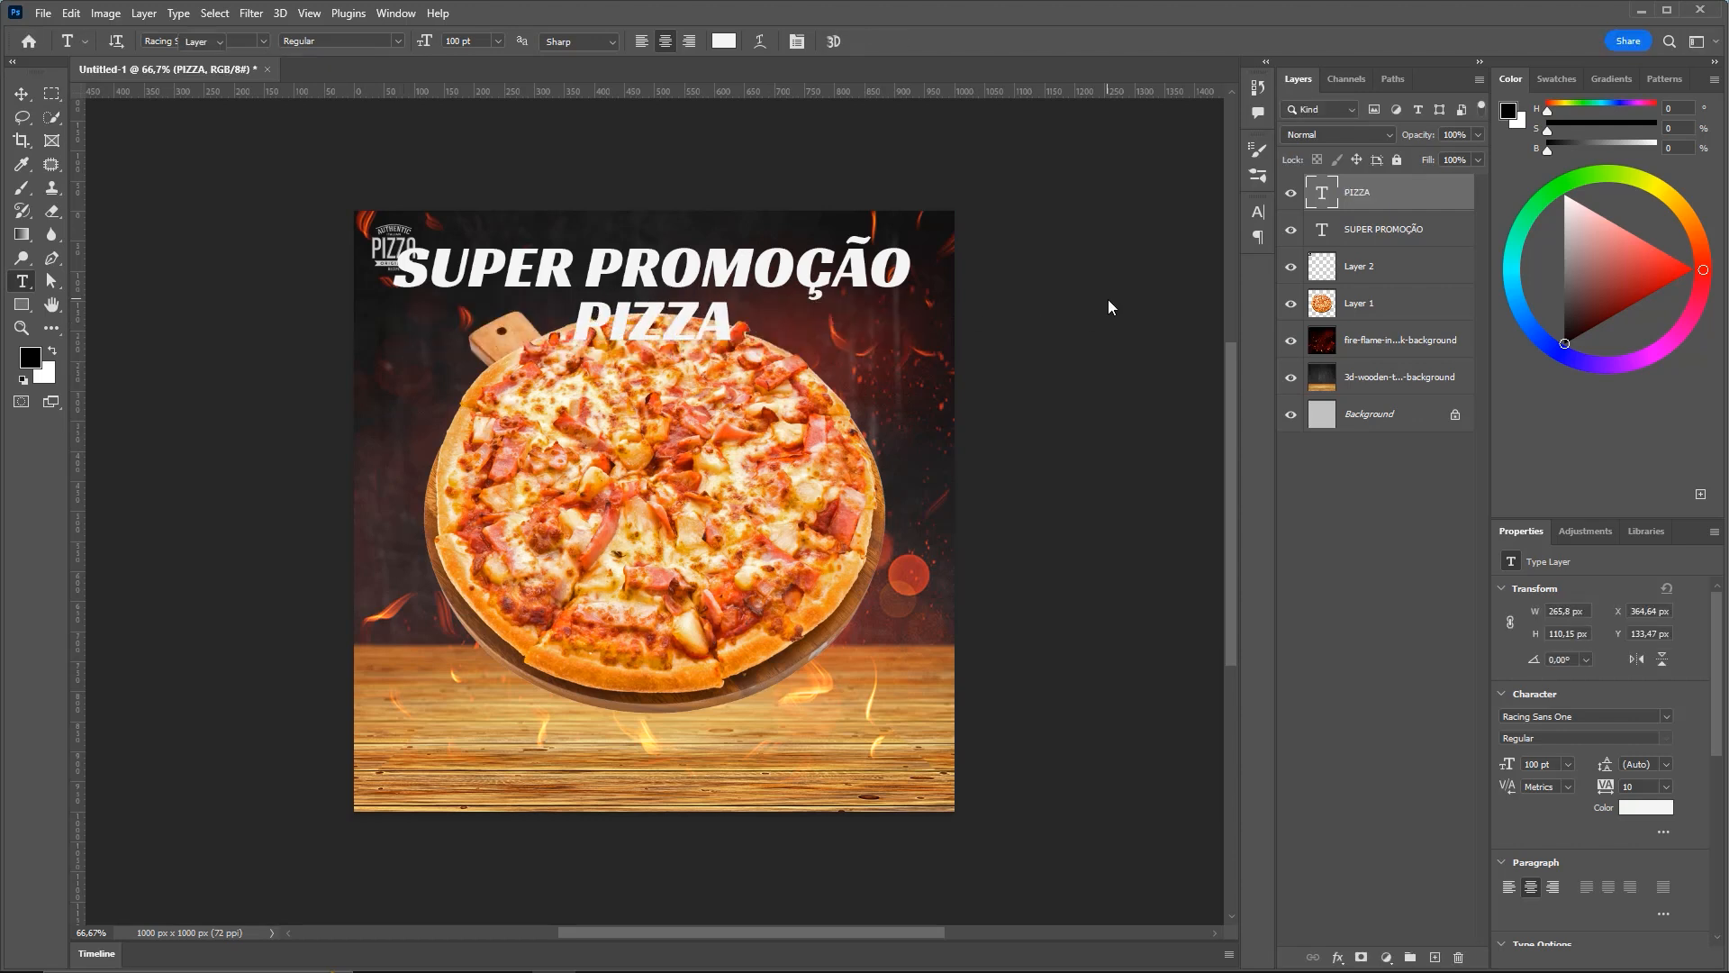
Check the text's font settings, then return to the Move tool
{"action": "key", "text": "v"}
{"action": "key", "text": "r"}
{"action": "key", "text": "b"}
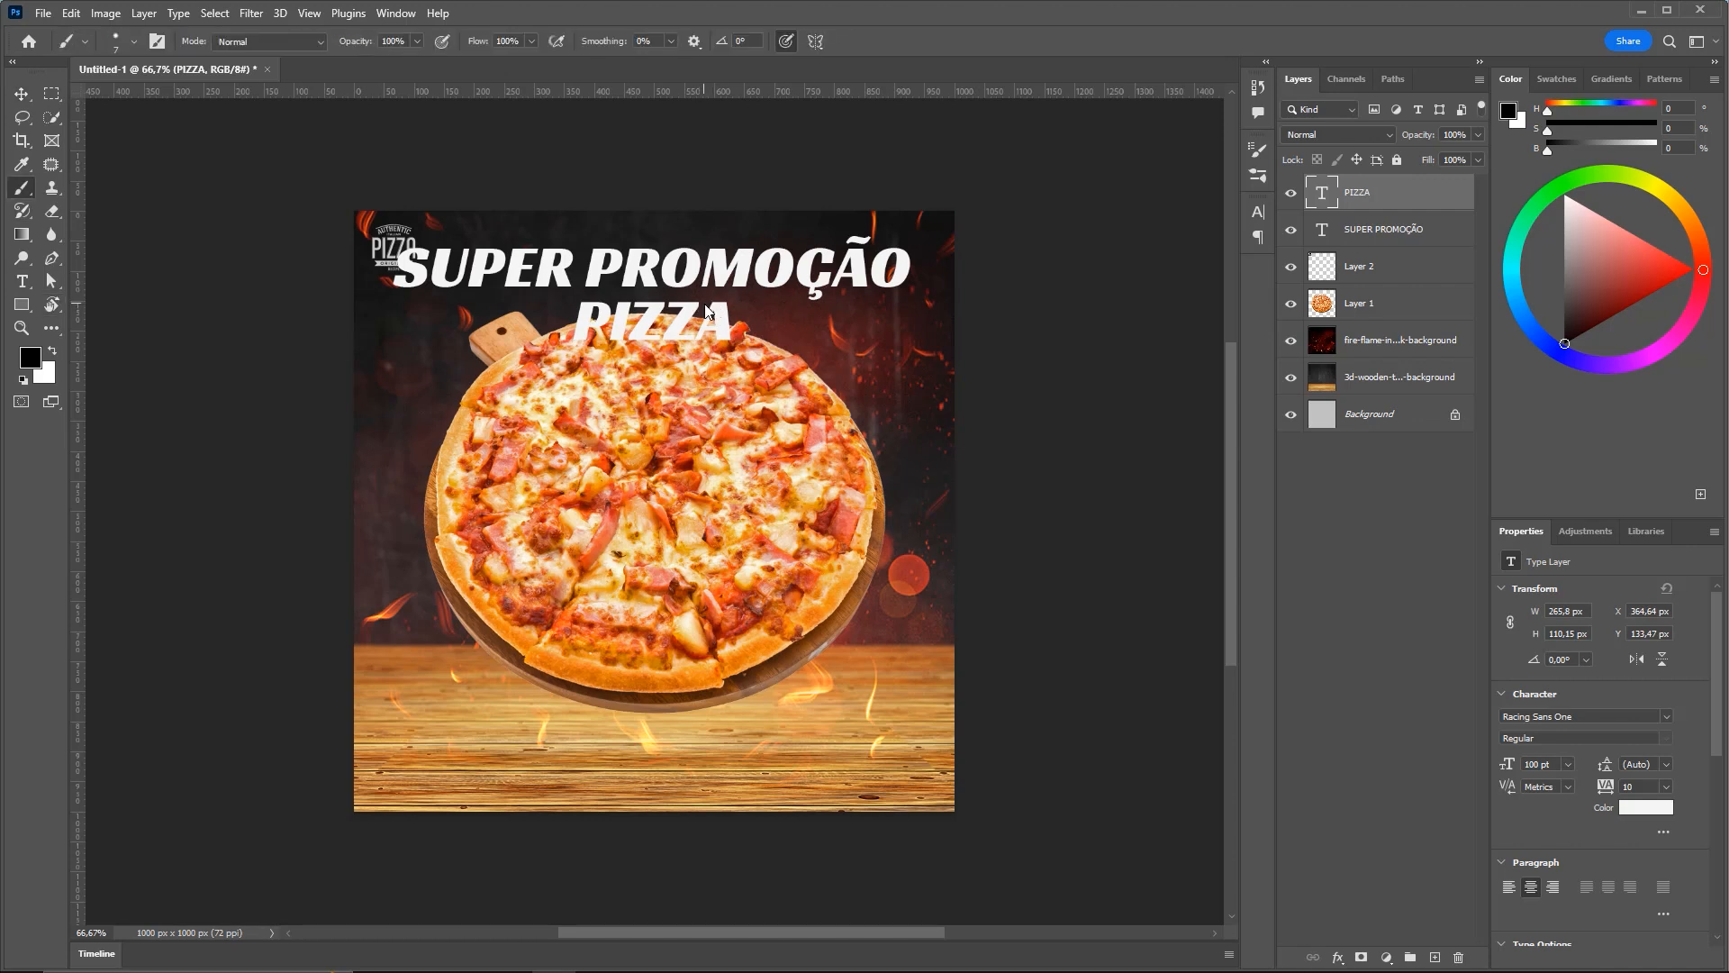
{"action": "key", "text": "t"}
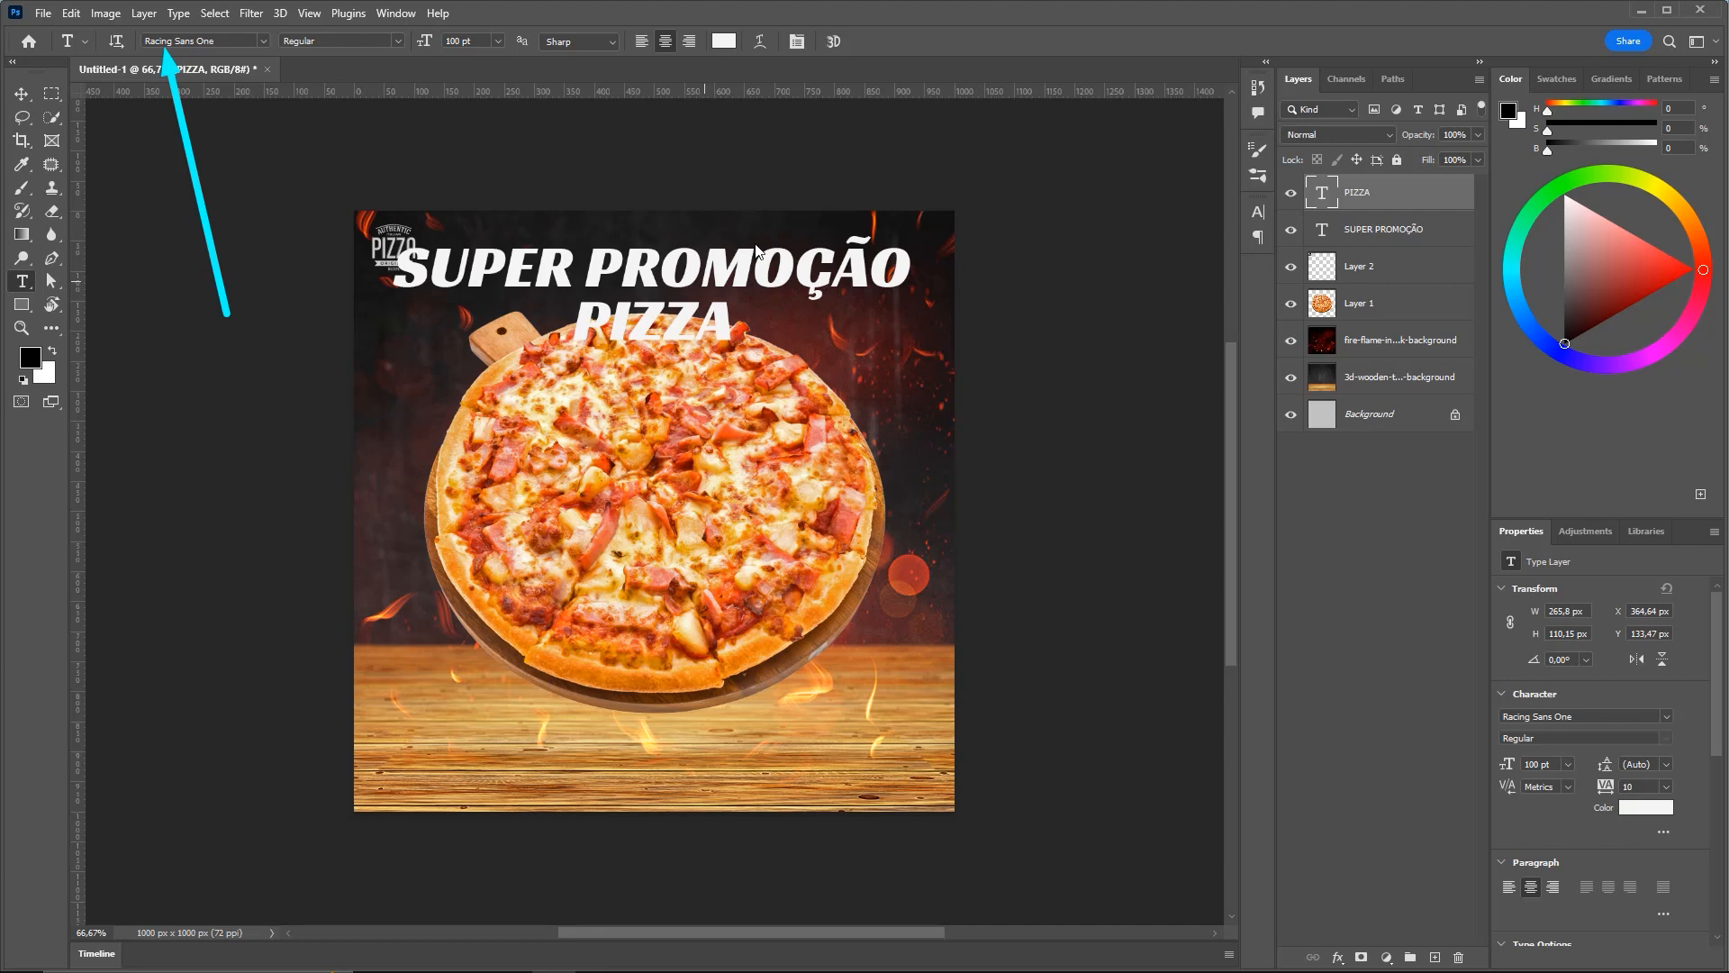
{"action": "key", "text": "v"}
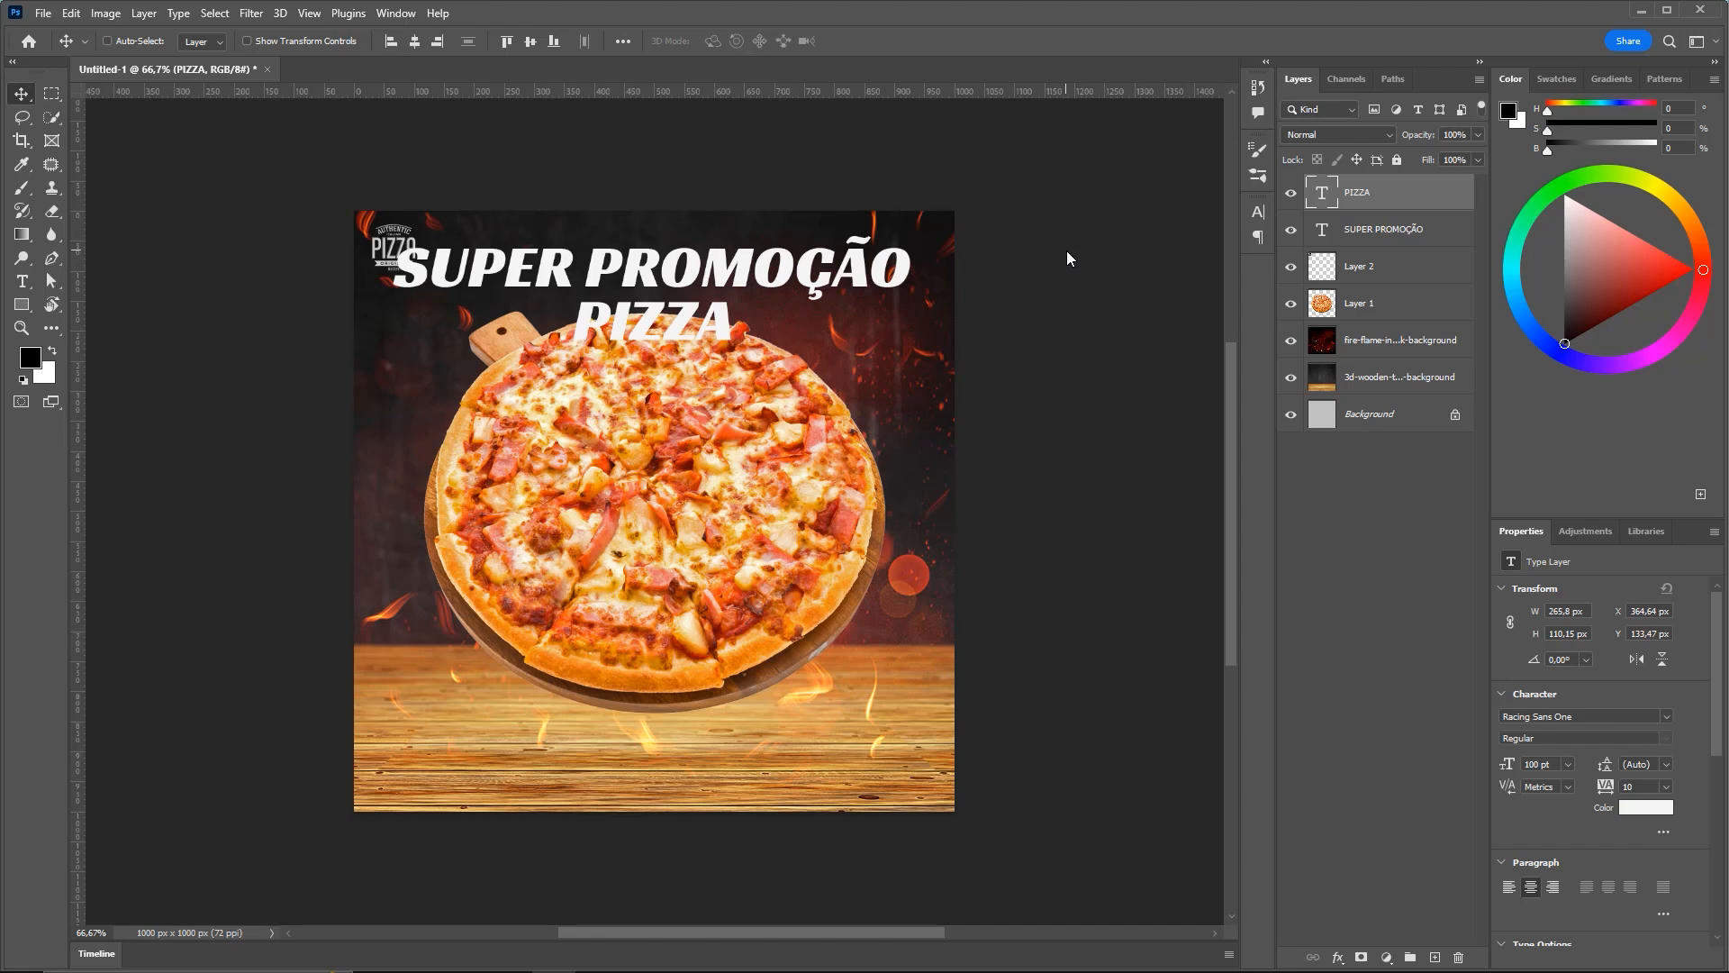
Duplicate PIZZA down near the flyer's bottom and retype it as 'DELIVERY'
{"action": "scroll", "coordinate": [741, 305], "scroll_direction": "down", "scroll_amount": 2}
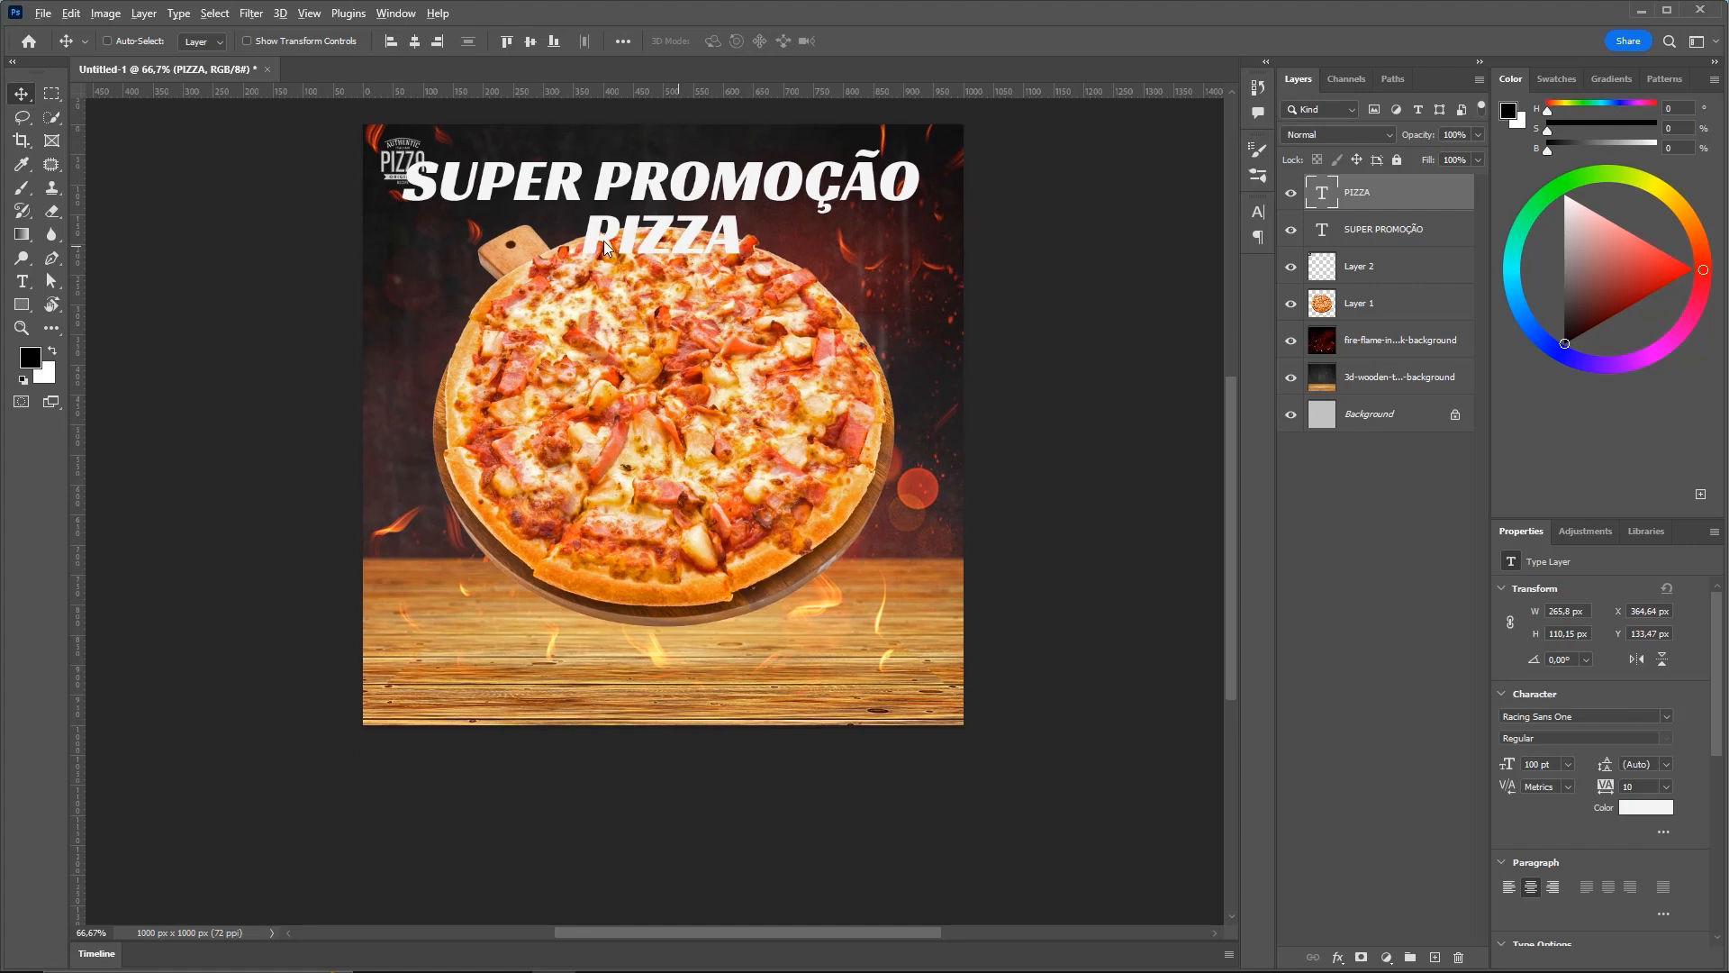
{"action": "left_click_drag", "start_coordinate": [670, 232], "coordinate": [684, 647]}
{"action": "double_click", "coordinate": [664, 646]}
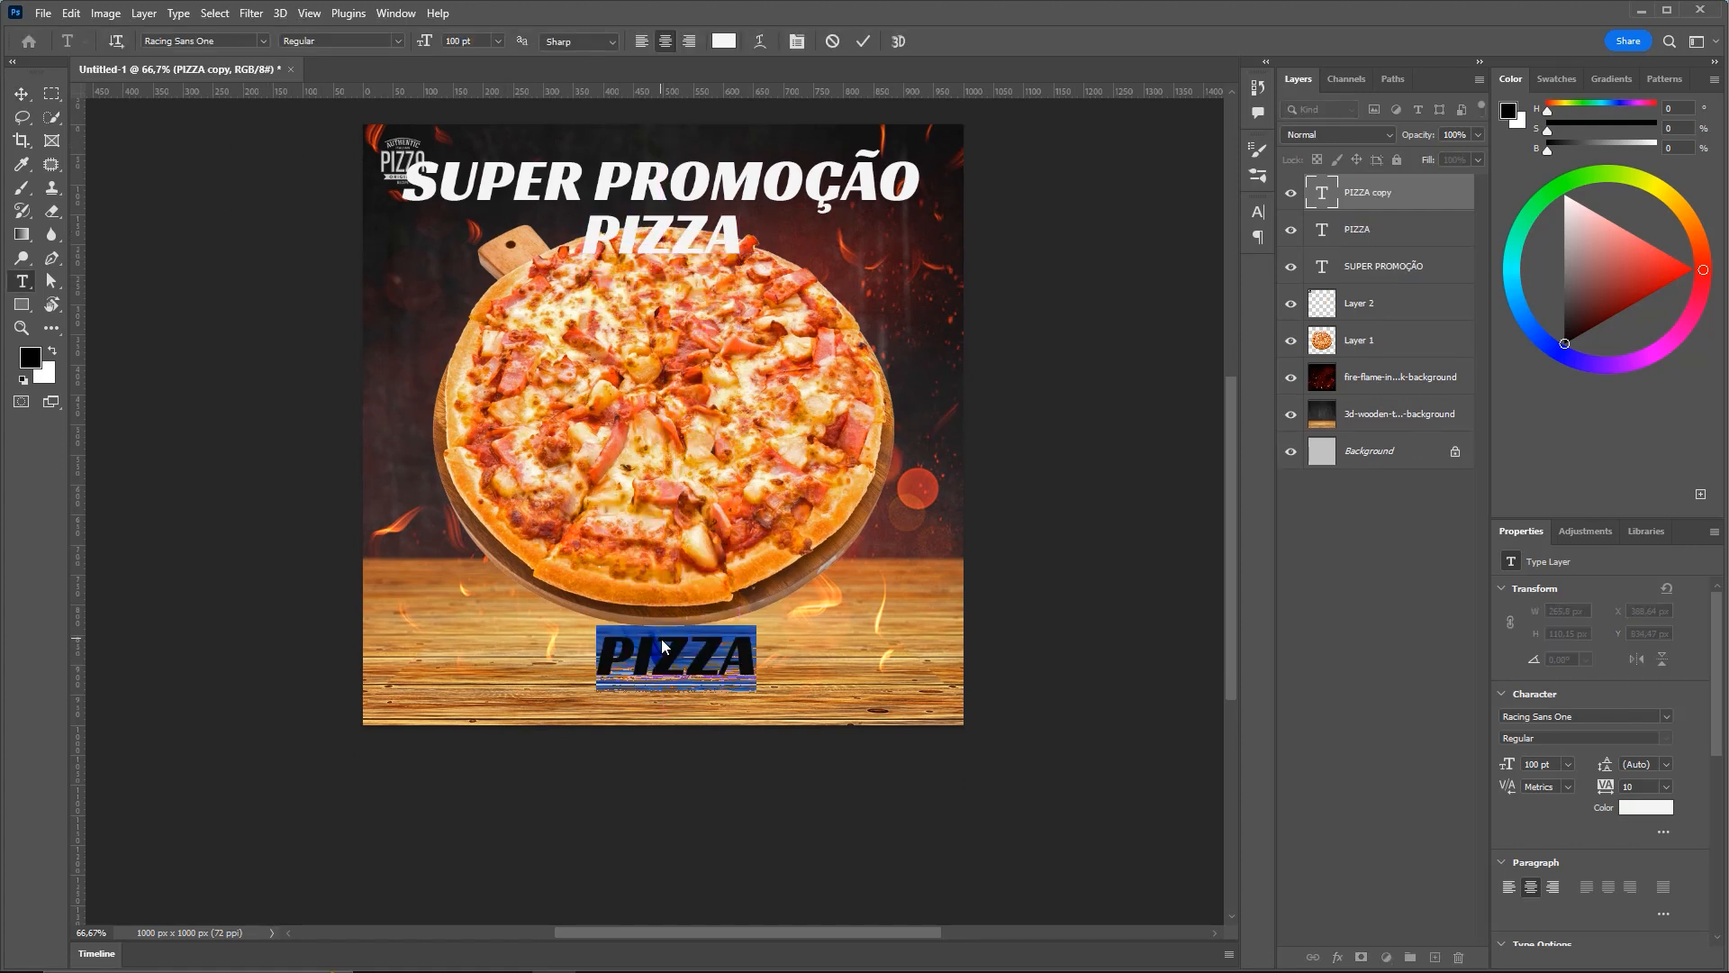
{"action": "type", "text": "deELIVERY"}
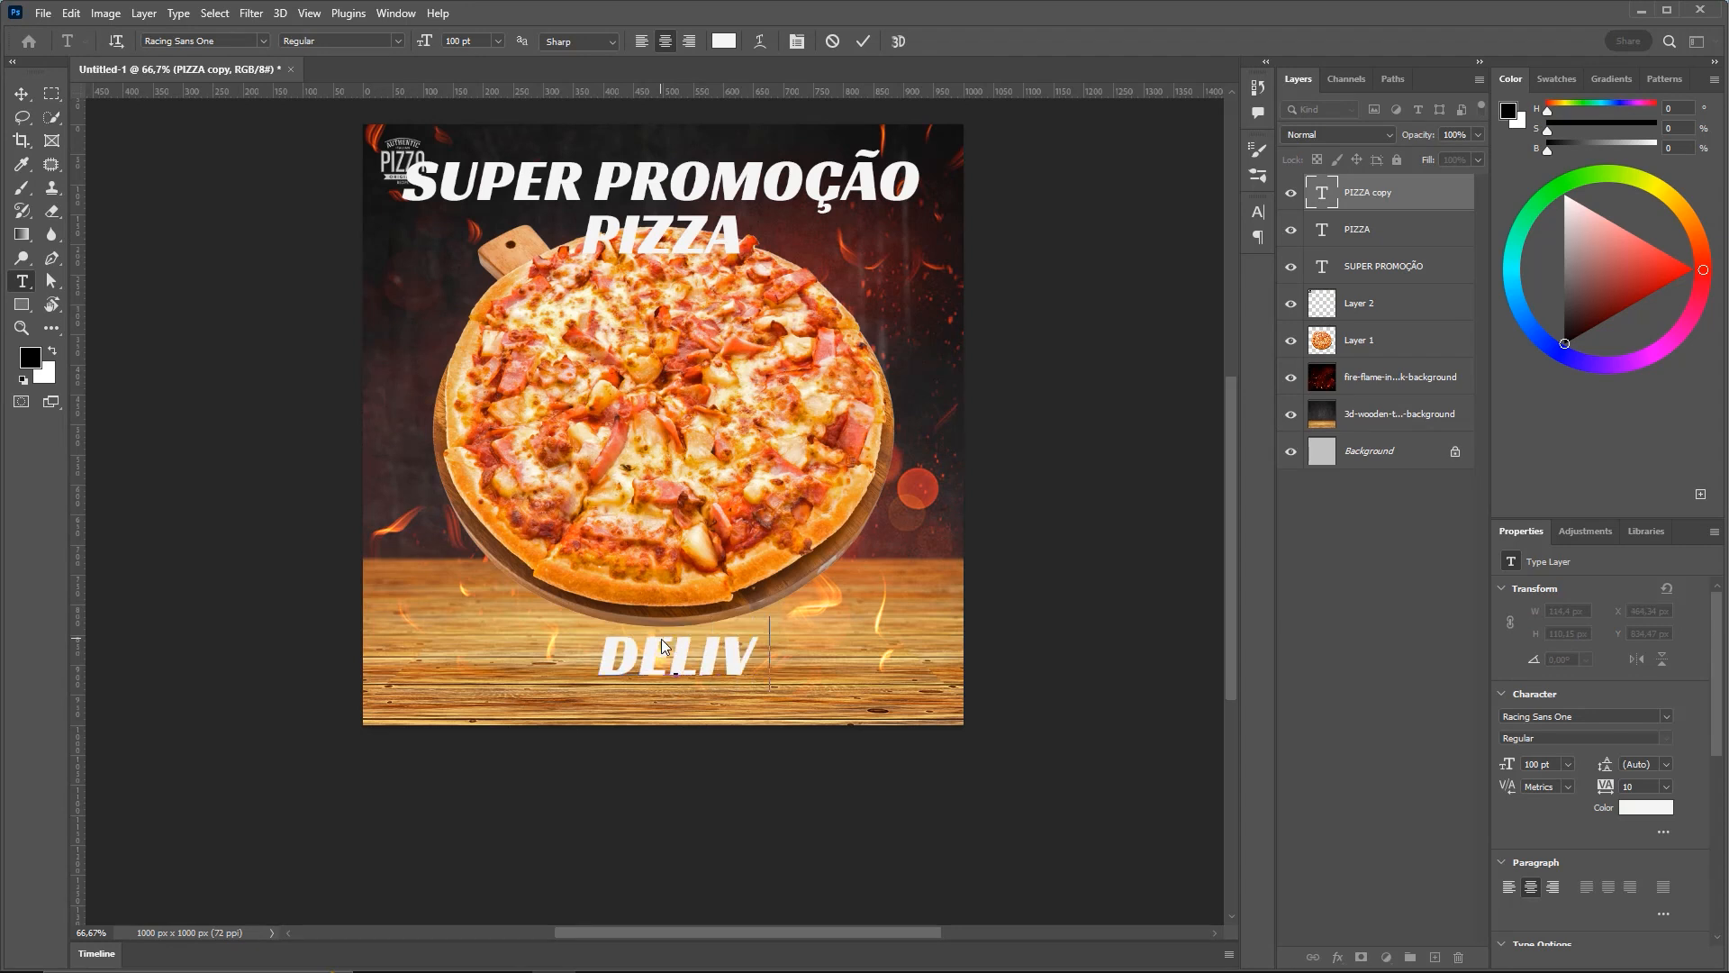
{"action": "key", "text": "ctrl+Return"}
{"action": "key", "text": "v"}
Place a DELIVERY copy beneath it, replace its text with the delivery phone number, and fit the flyer in view
{"action": "left_click_drag", "start_coordinate": [716, 640], "coordinate": [648, 679]}
{"action": "key", "text": "z"}
{"action": "left_click_drag", "start_coordinate": [647, 679], "coordinate": [698, 668]}
{"action": "key", "text": "t"}
{"action": "double_click", "coordinate": [696, 657]}
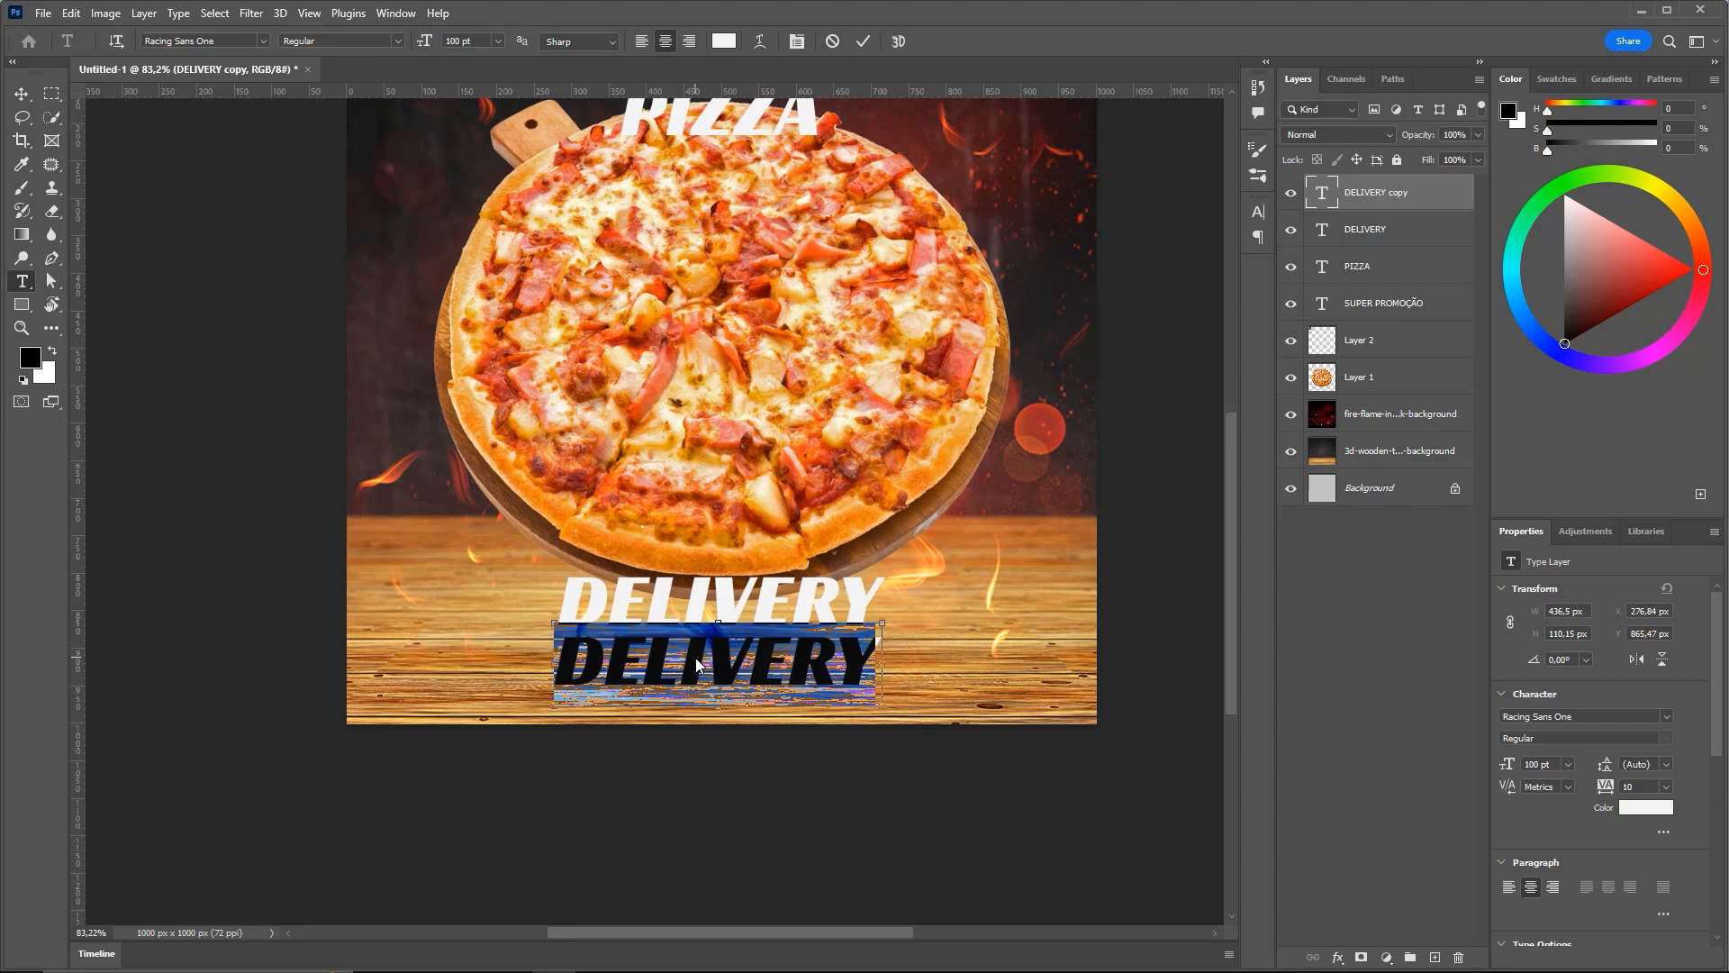
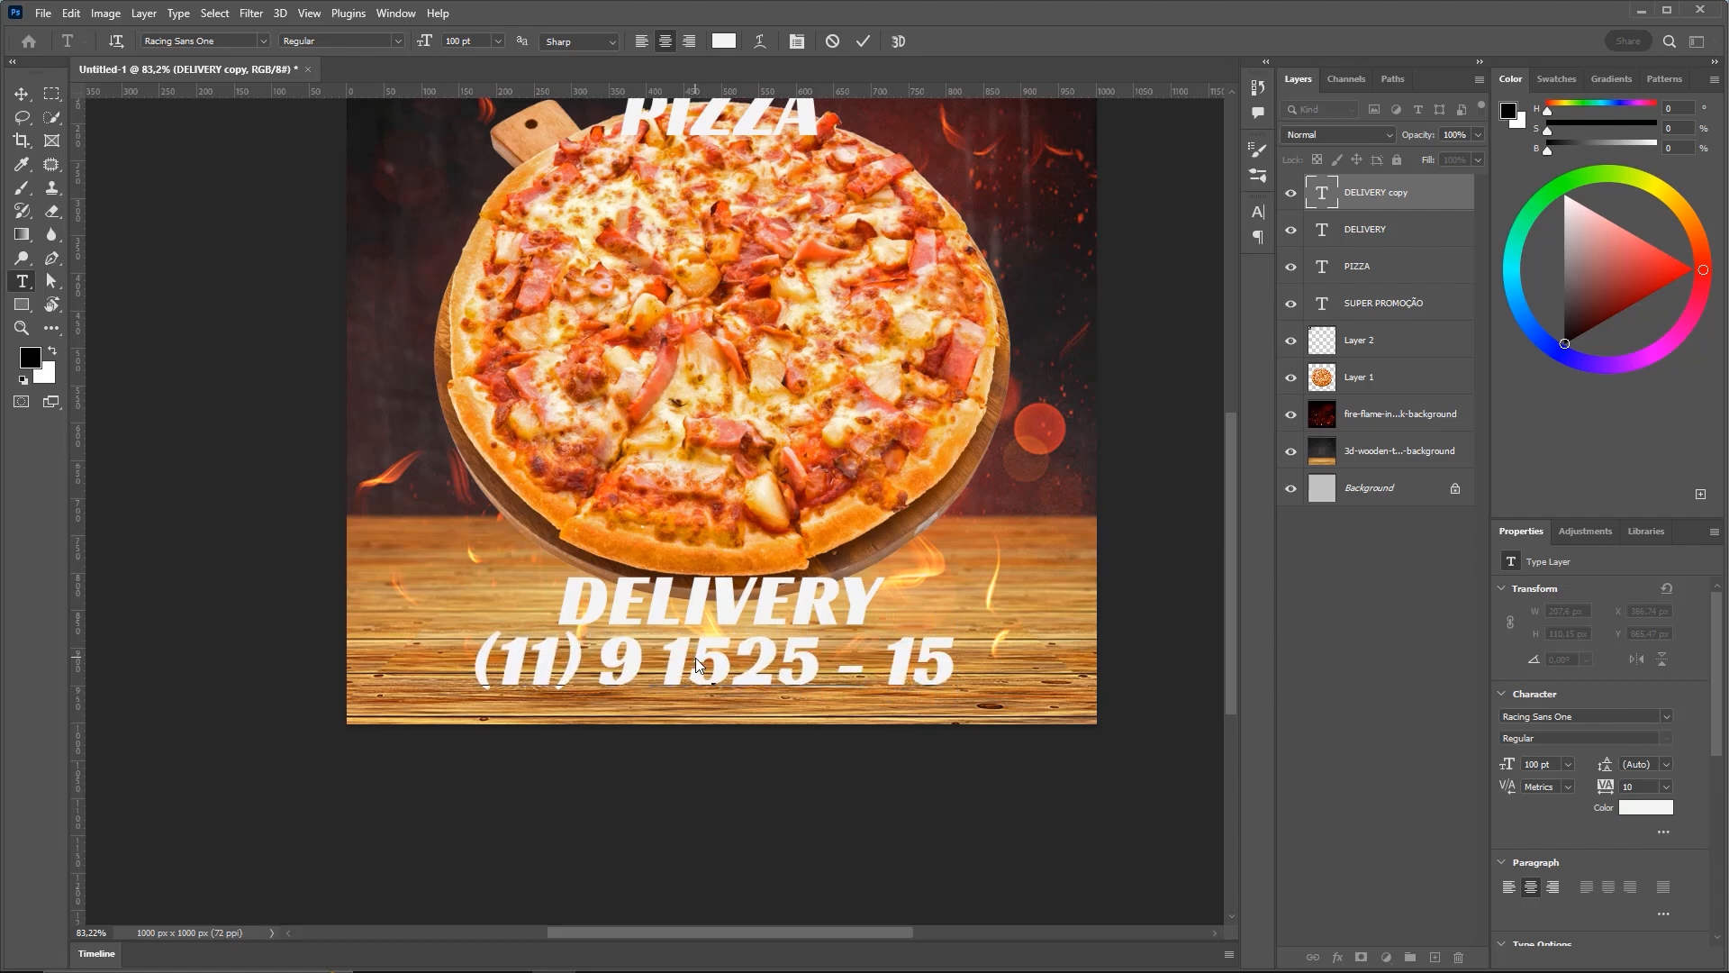
{"action": "key", "text": "ctrl+Return"}
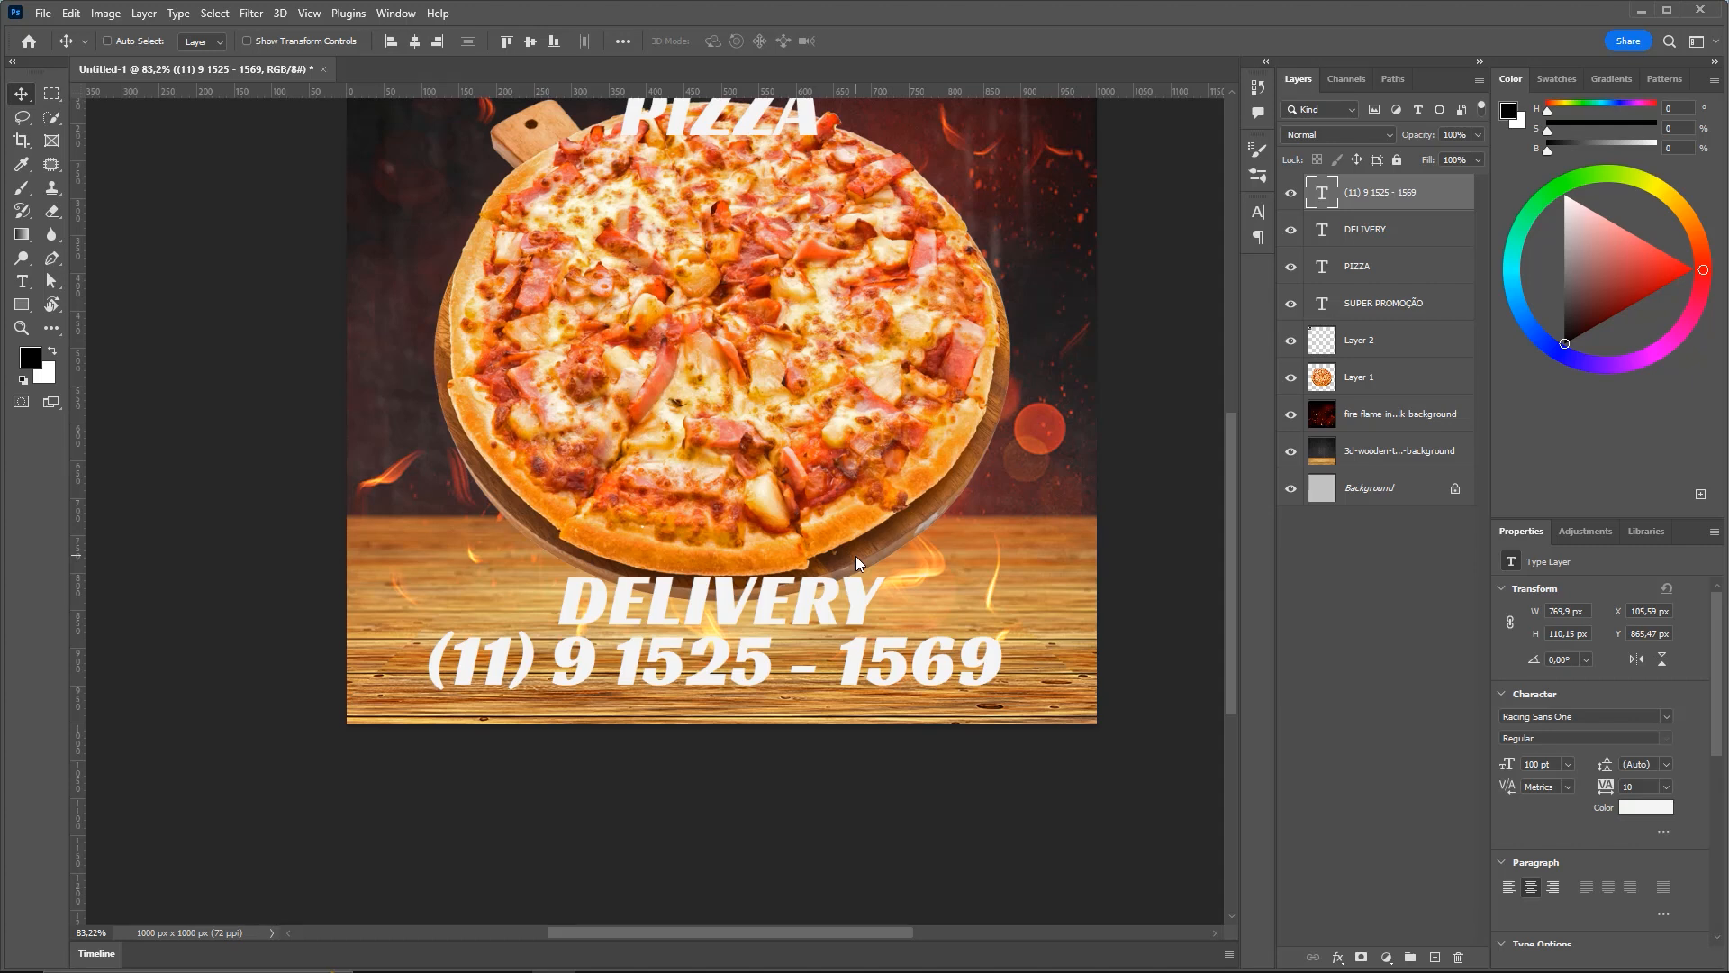
{"action": "key", "text": "ctrl+0"}
{"action": "key", "text": "ctrl+minus"}
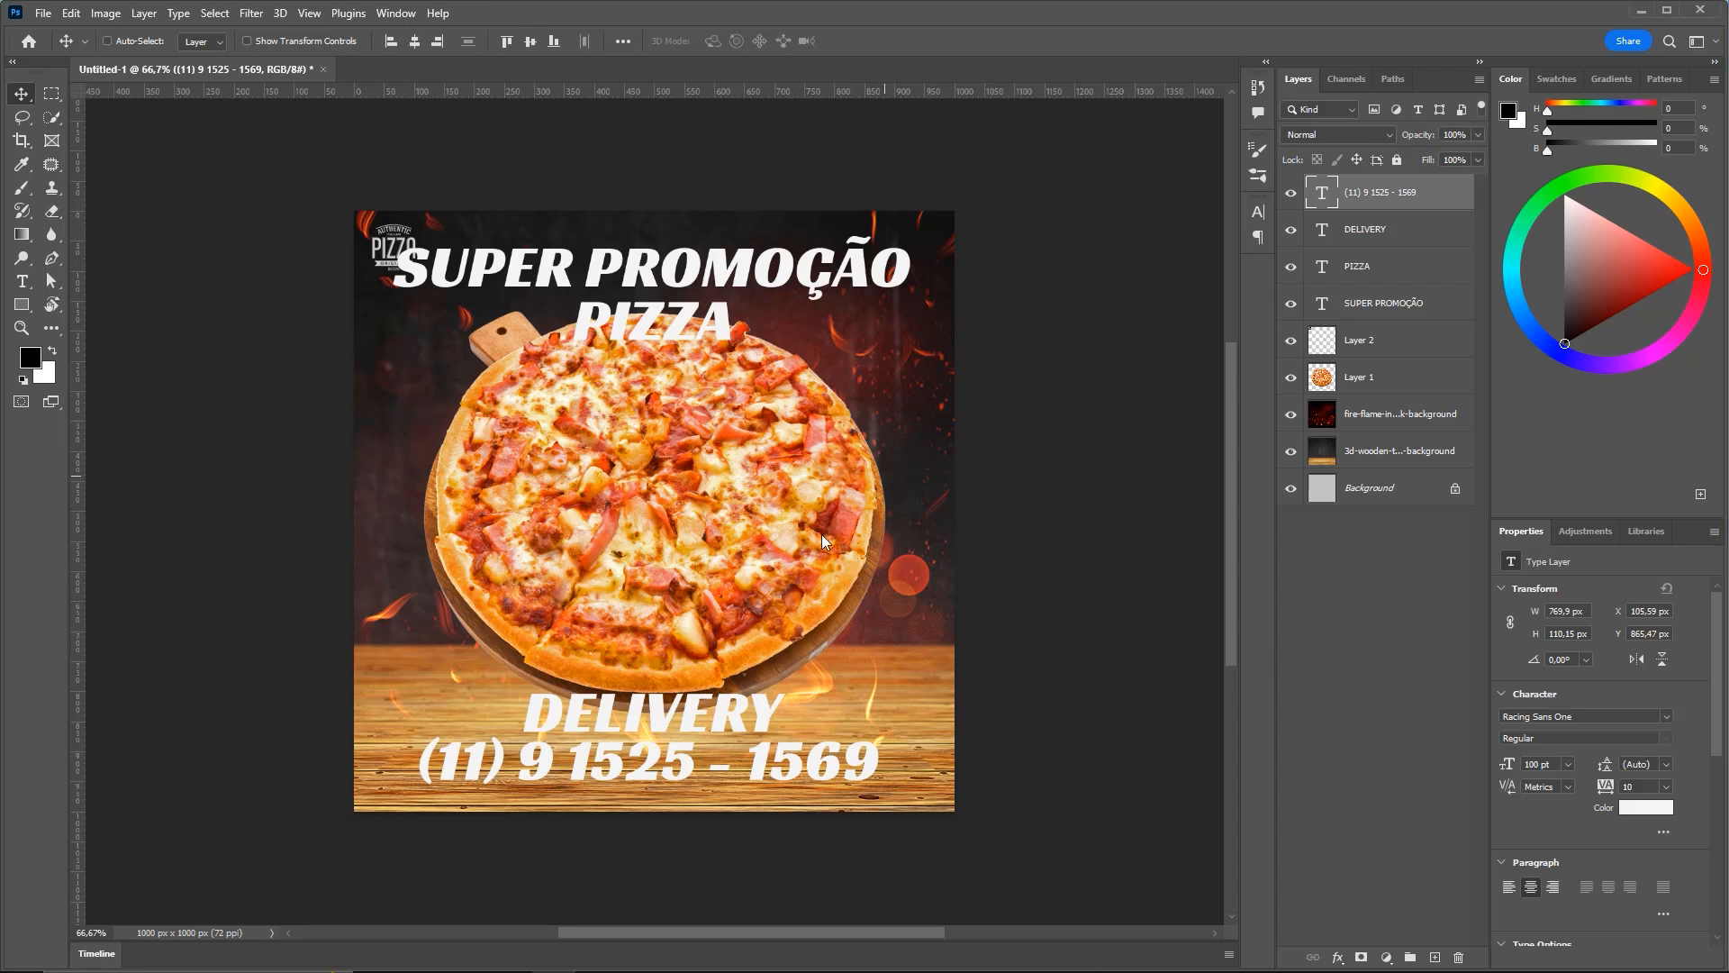
{"action": "scroll", "coordinate": [917, 613], "scroll_direction": "left", "scroll_amount": 2}
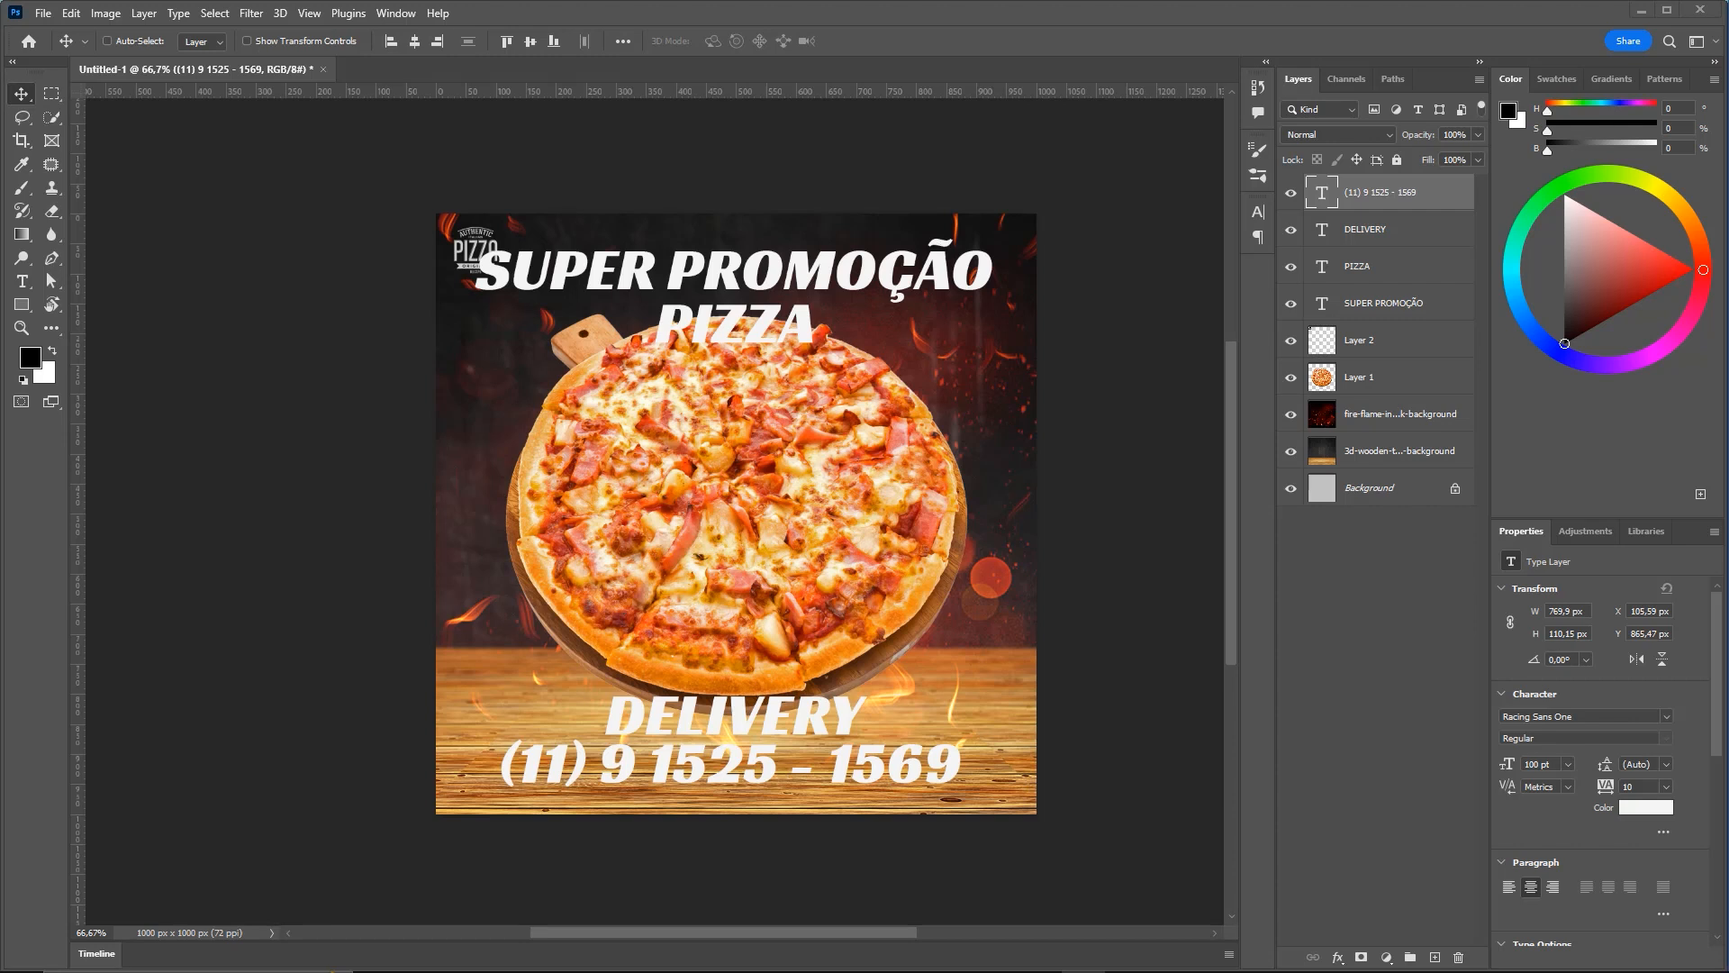
Enlarge the PIZZA text to about 194% and move it slightly lower
{"action": "left_click", "coordinate": [1396, 229]}
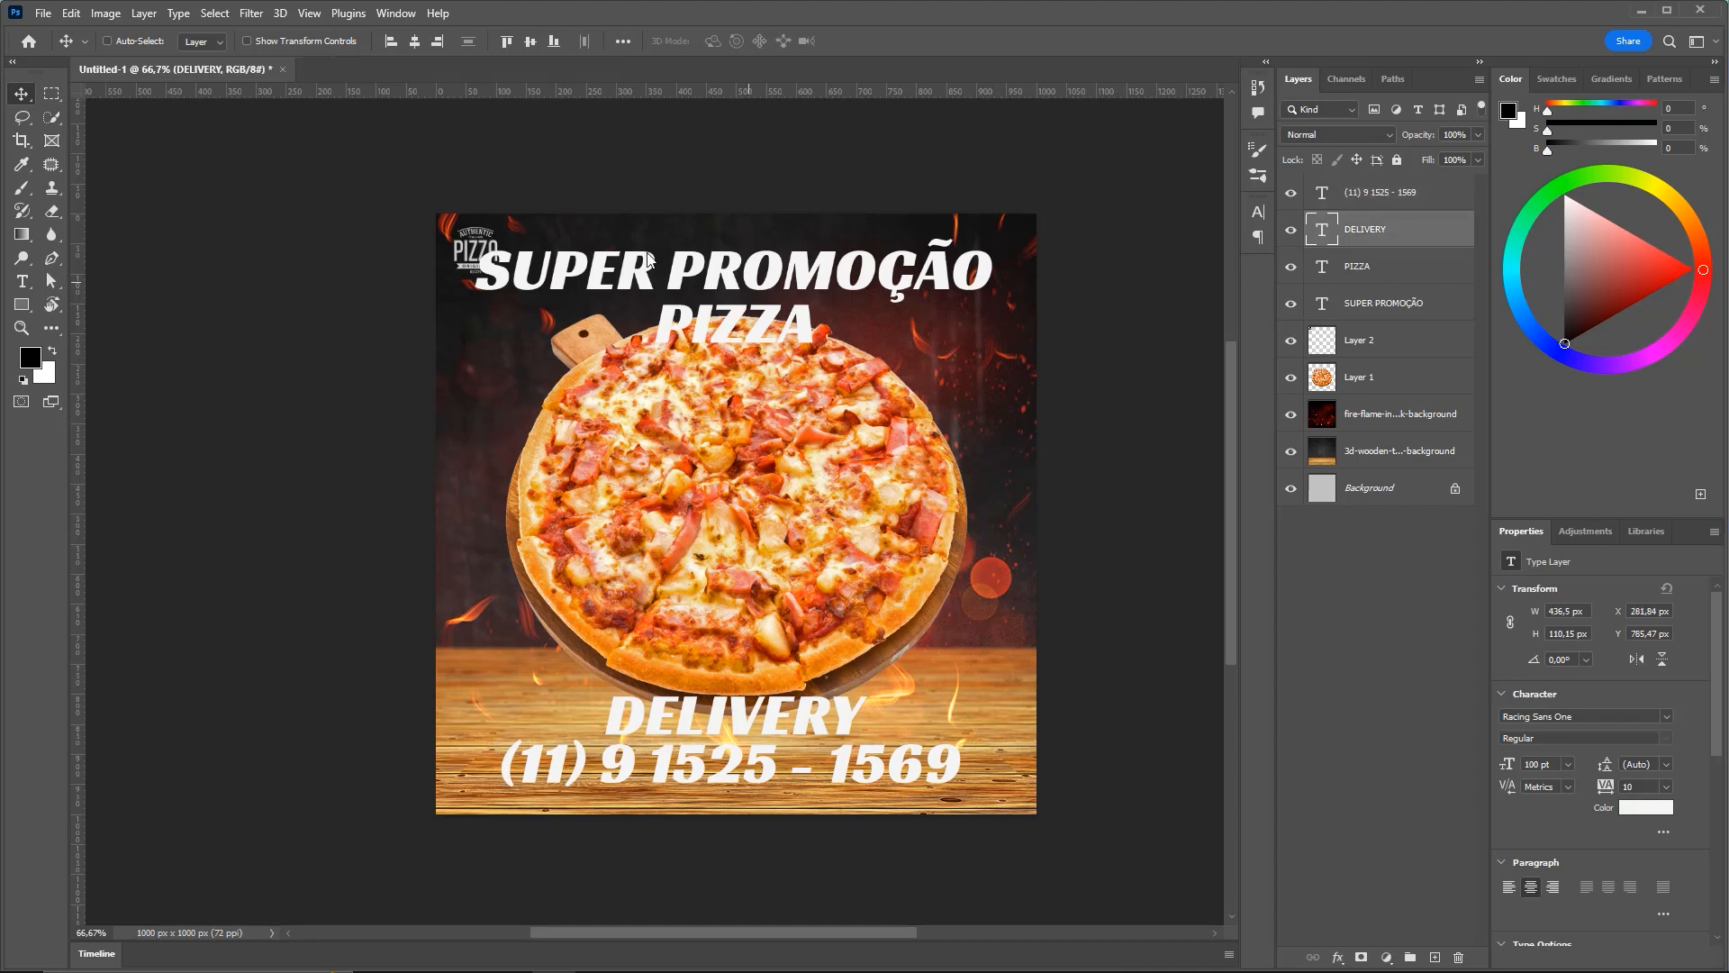
{"action": "left_click", "coordinate": [1354, 267]}
{"action": "key", "text": "ctrl+t"}
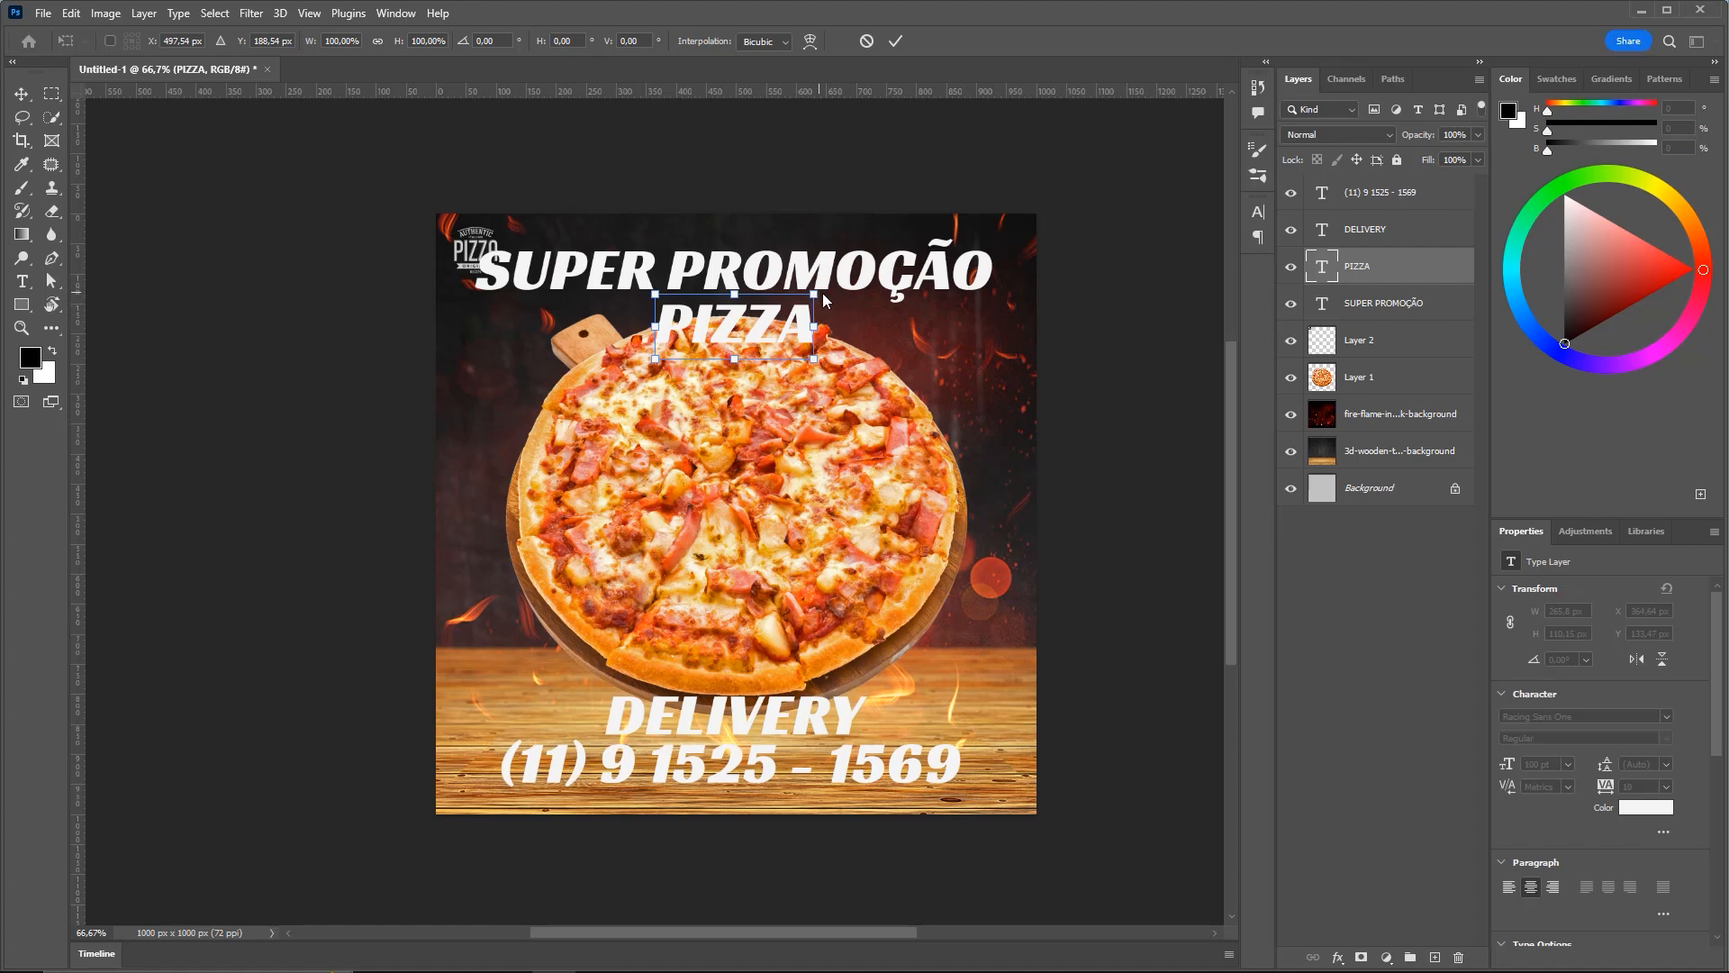
{"action": "left_click_drag", "start_coordinate": [830, 289], "coordinate": [959, 260]}
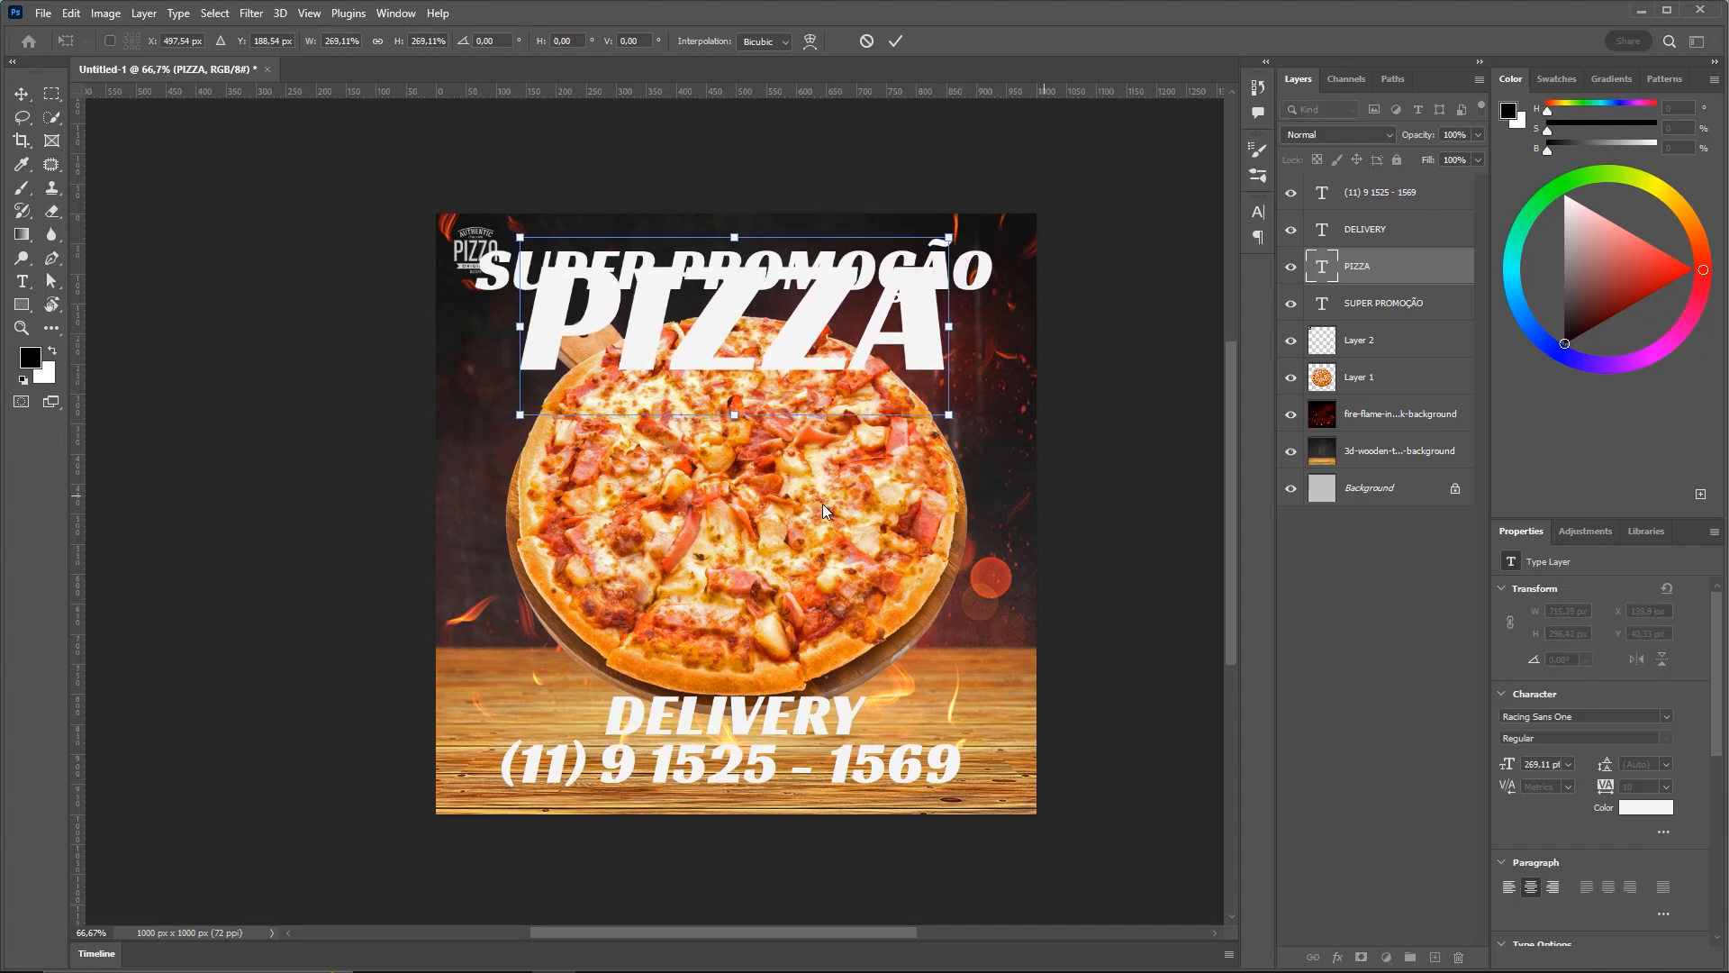
{"action": "key", "text": "Return"}
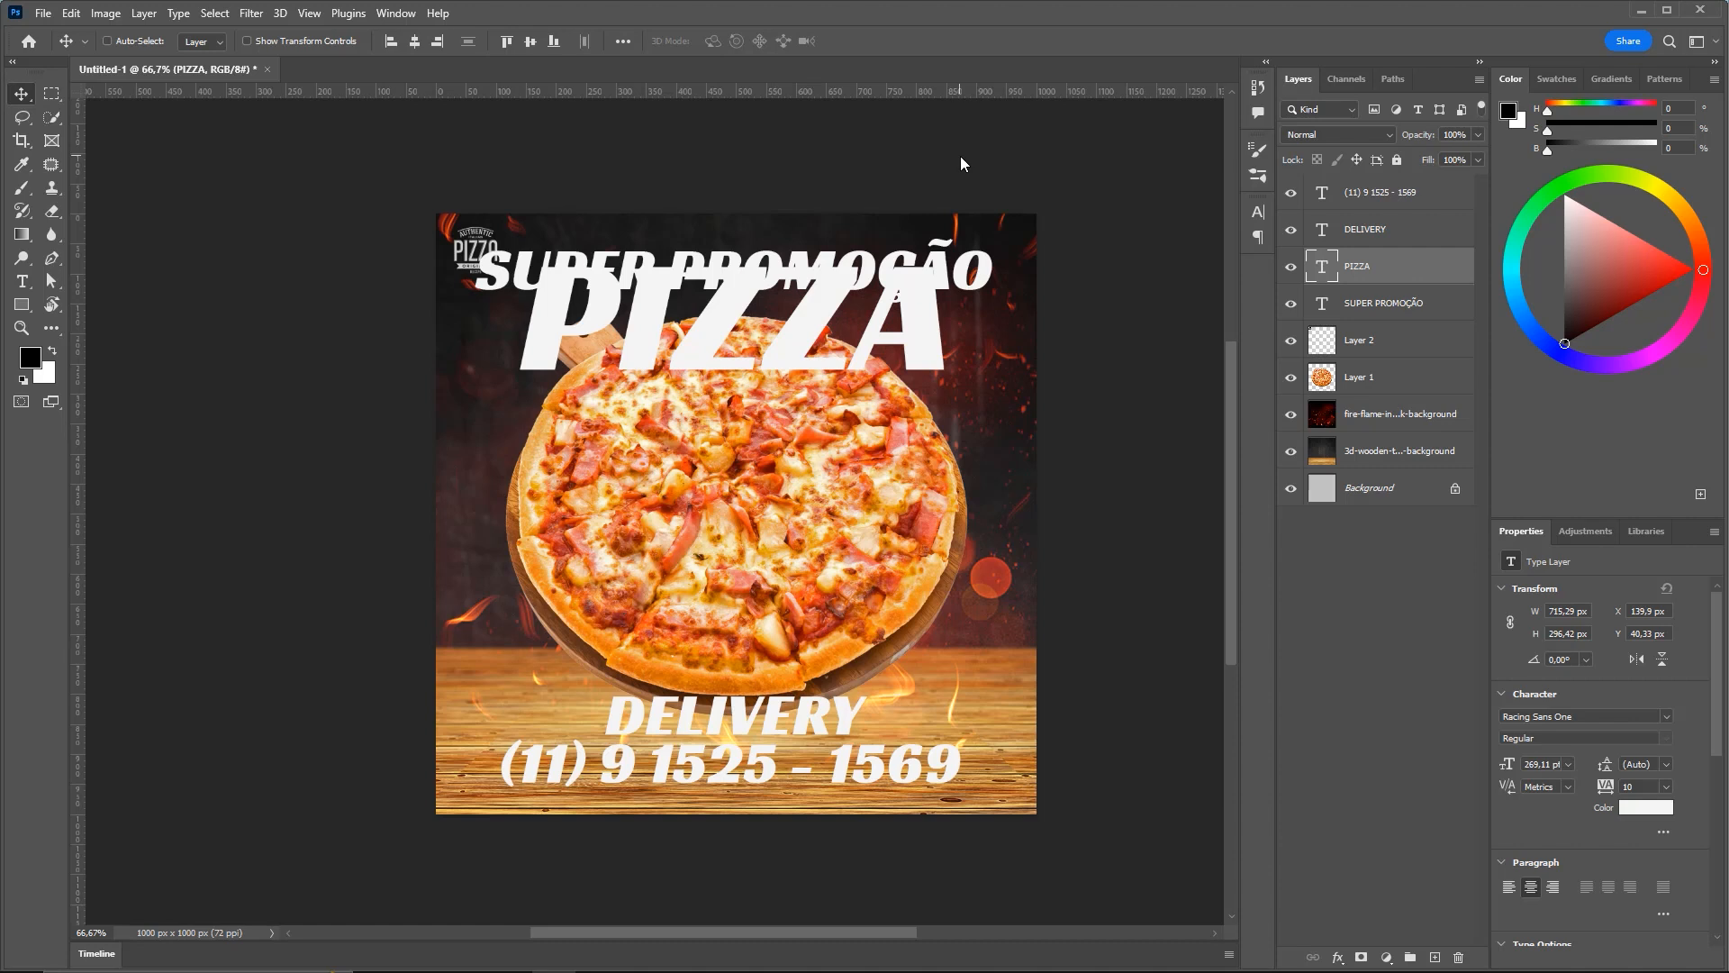
{"action": "left_click_drag", "start_coordinate": [752, 309], "coordinate": [739, 332]}
Shrink SUPER PROMOÇÃO to about 45%, roughly 33.59 pt
{"action": "left_click", "coordinate": [934, 286], "text": "ctrl"}
{"action": "key", "text": "ctrl+t"}
{"action": "left_click_drag", "start_coordinate": [996, 236], "coordinate": [821, 257]}
{"action": "key", "text": "Return"}
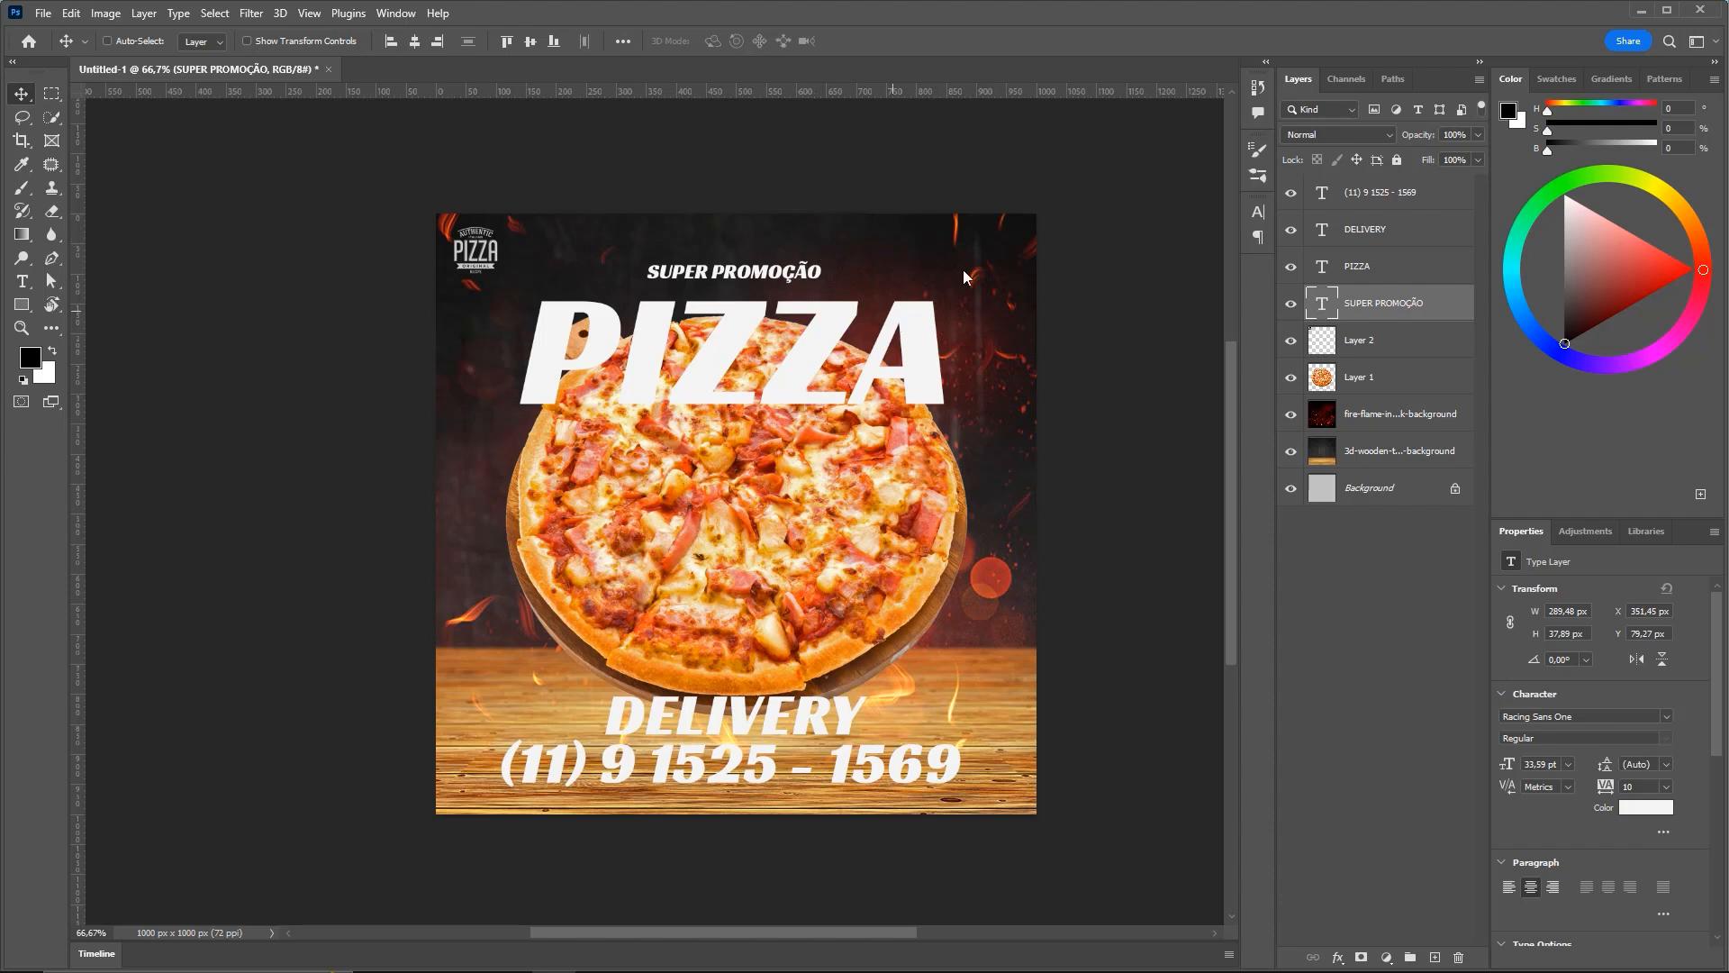
Nudge SUPER PROMOÇÃO down, then move it and PIZZA up together
{"action": "key", "text": "shift+Down"}
{"action": "key", "text": "shift+Down"}
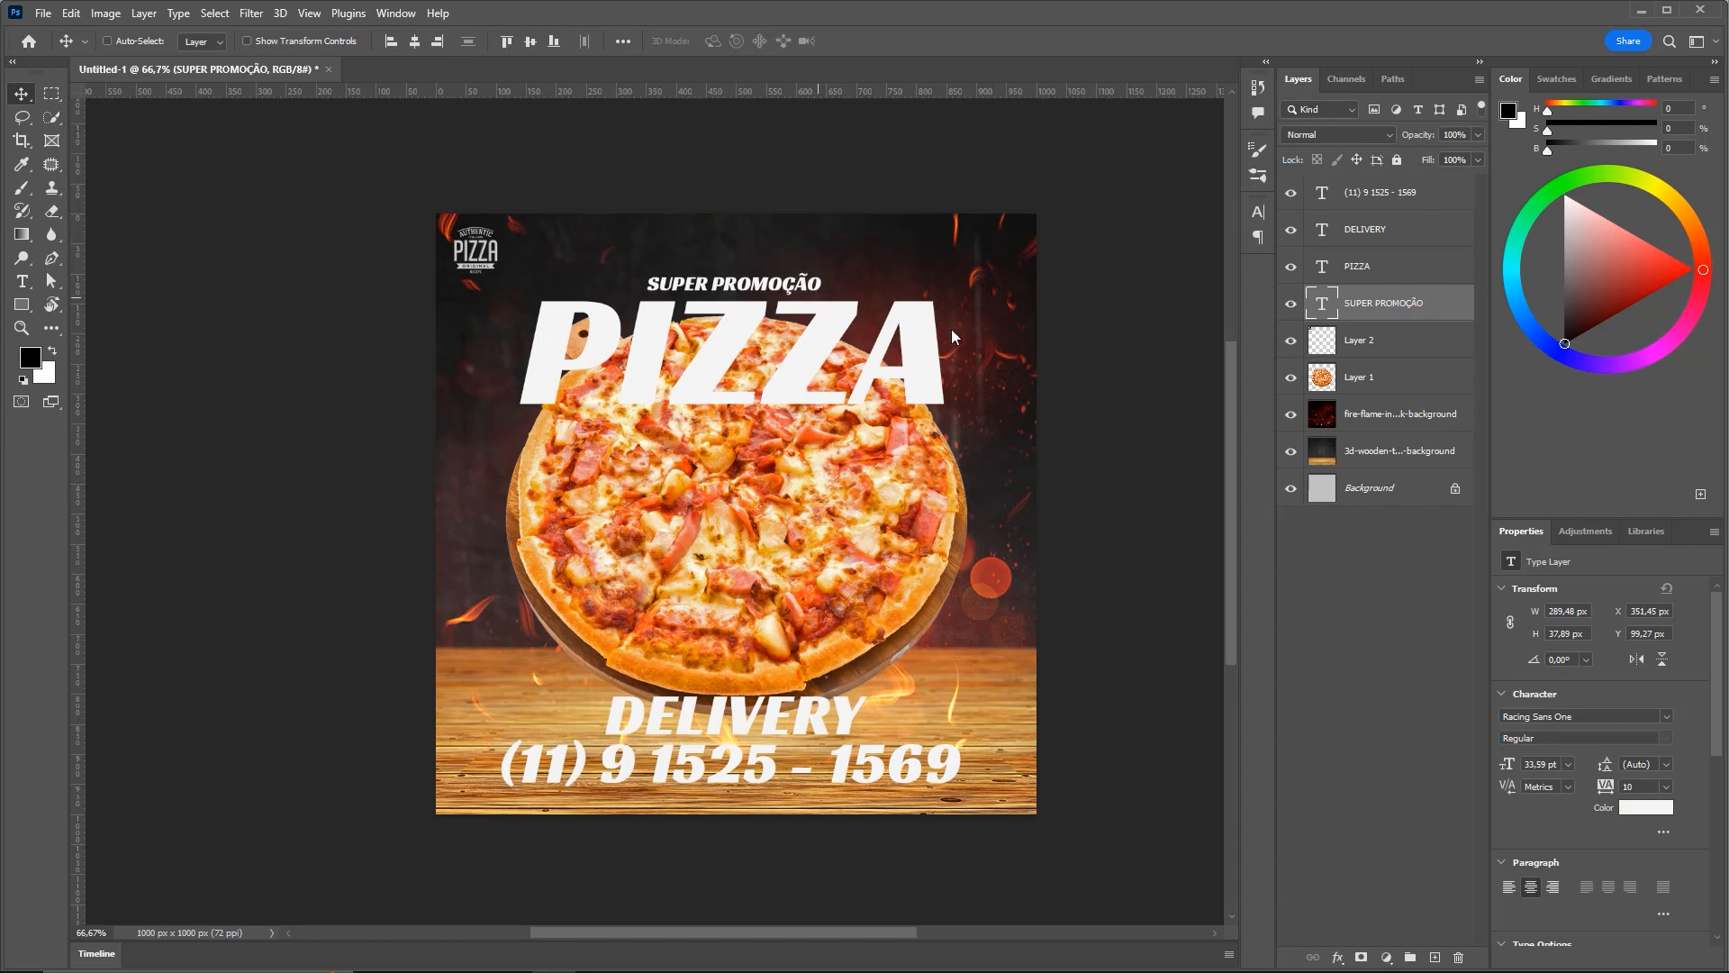
{"action": "key", "text": "Down"}
{"action": "key", "text": "Down"}
{"action": "key", "text": "Down"}
{"action": "key", "text": "Down"}
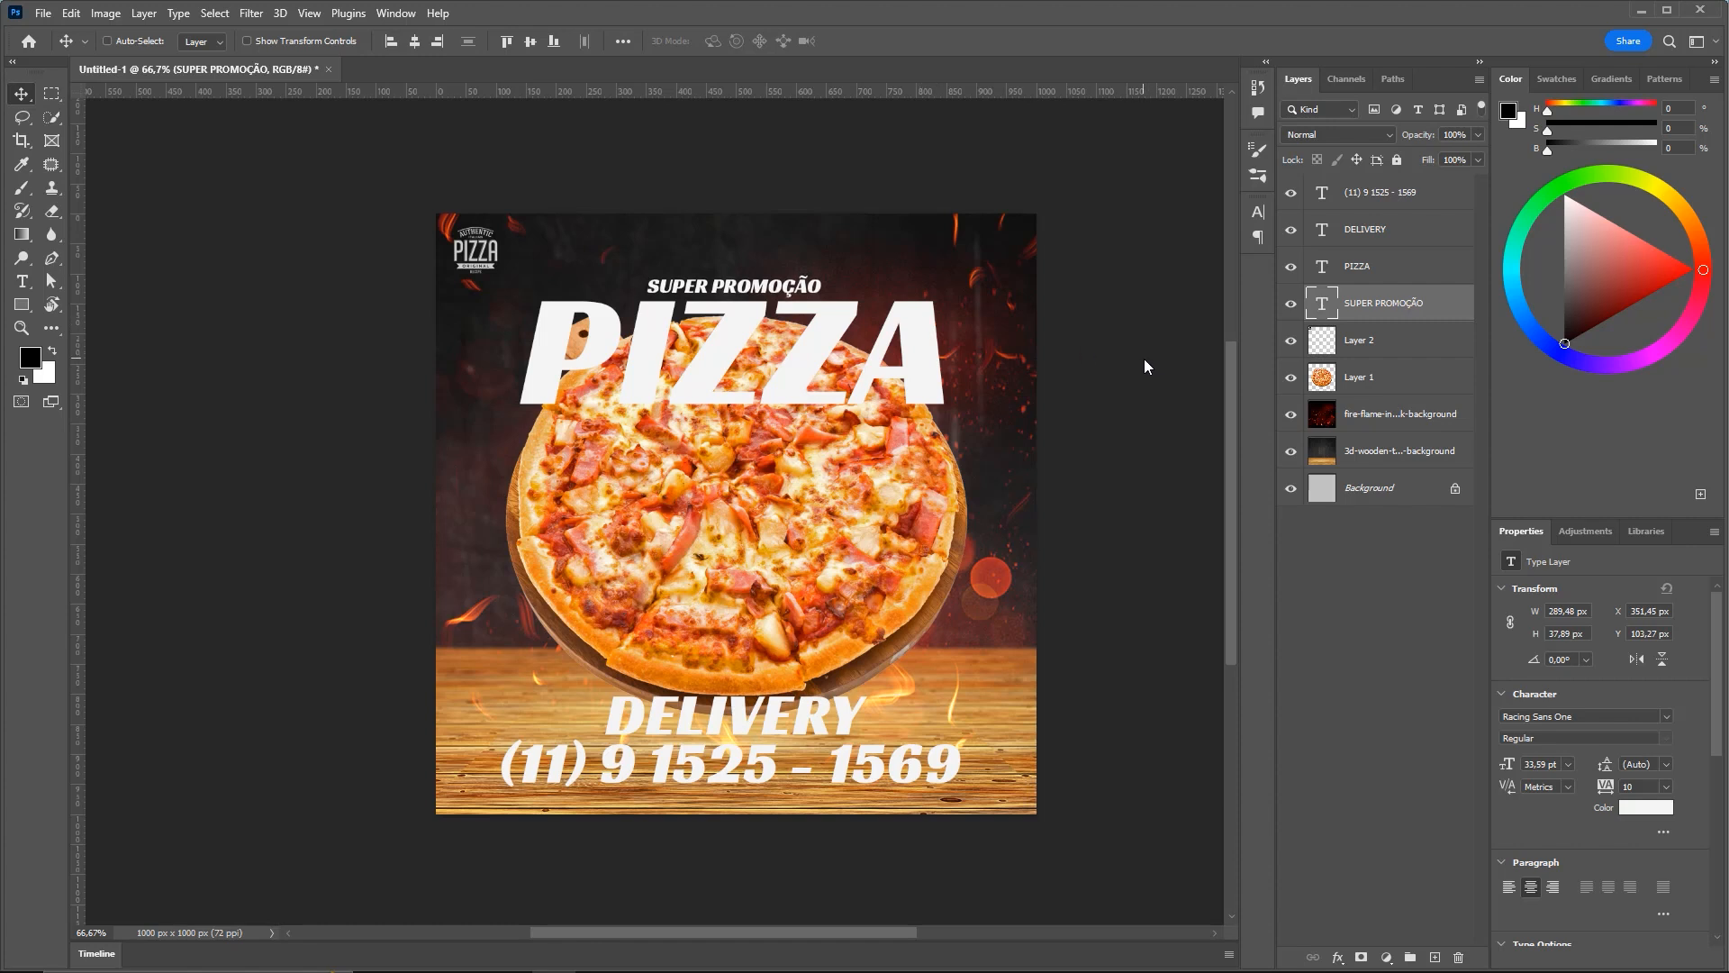
{"action": "left_click", "coordinate": [1409, 270], "text": "ctrl"}
{"action": "key", "text": "shift+Up"}
{"action": "key", "text": "shift+Up"}
{"action": "key", "text": "shift+Up"}
{"action": "key", "text": "shift+Up"}
{"action": "key", "text": "shift+Up"}
{"action": "key", "text": "shift+Up"}
{"action": "key", "text": "shift+Up"}
{"action": "key", "text": "shift+Up"}
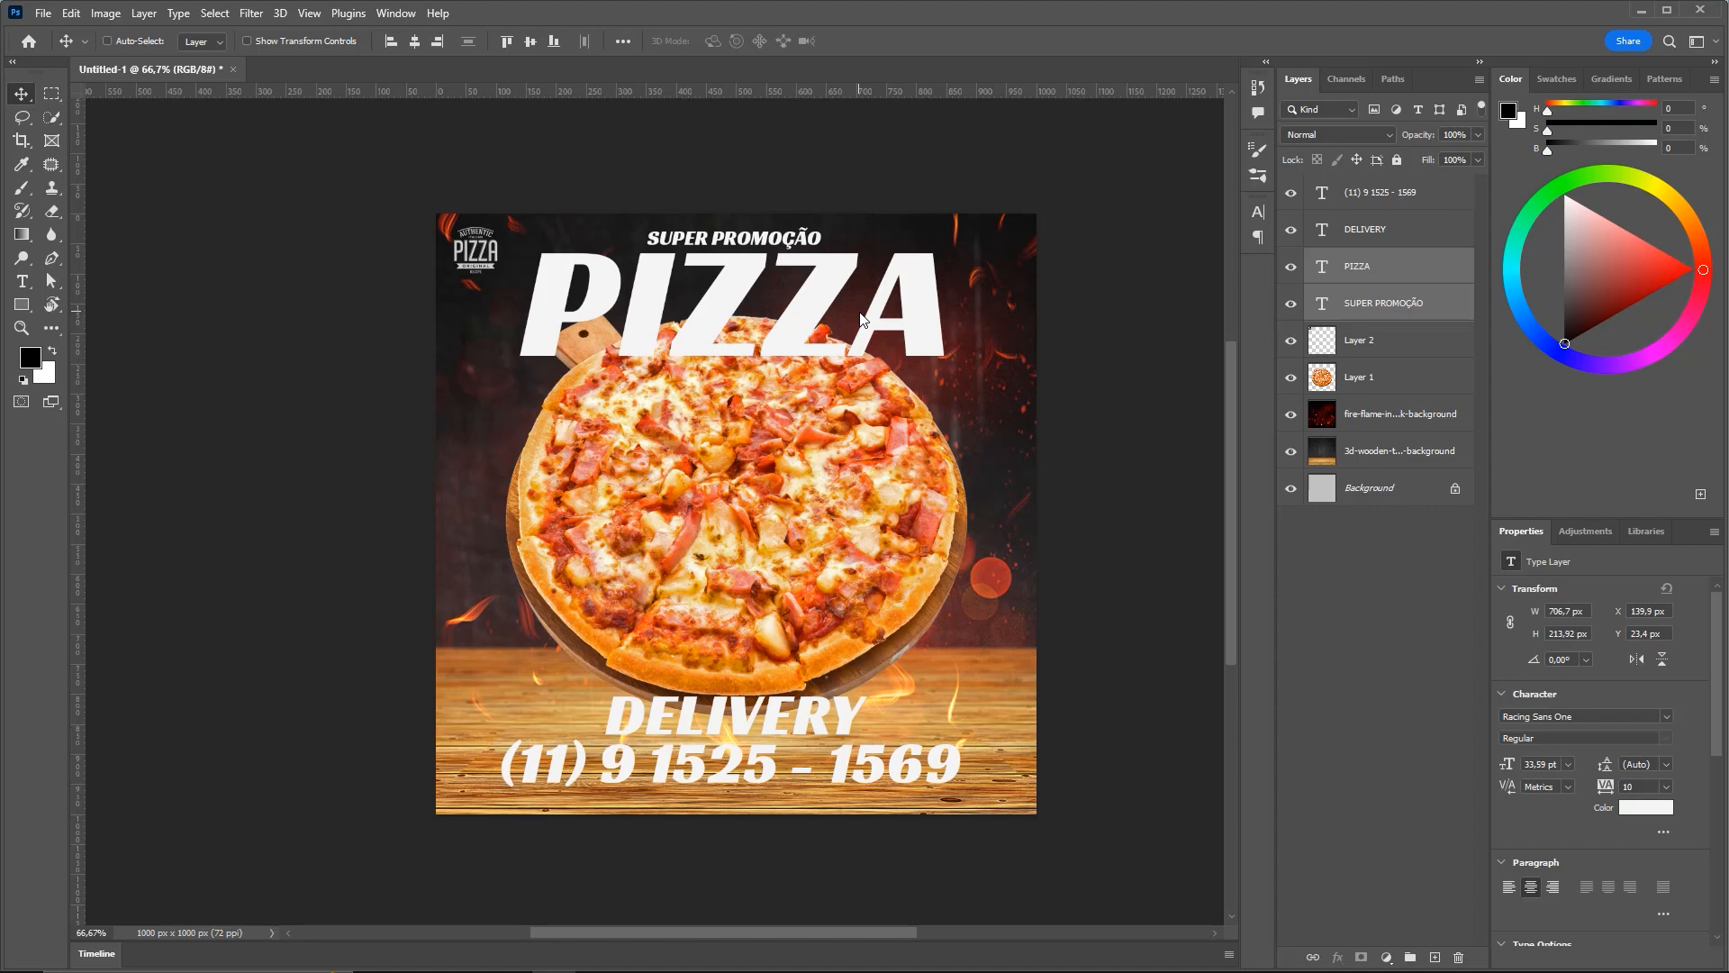
{"action": "key", "text": "Up"}
{"action": "key", "text": "Up"}
{"action": "key", "text": "Up"}
{"action": "key", "text": "Up"}
{"action": "key", "text": "Up"}
{"action": "key", "text": "Up"}
{"action": "key", "text": "Up"}
{"action": "key", "text": "Up"}
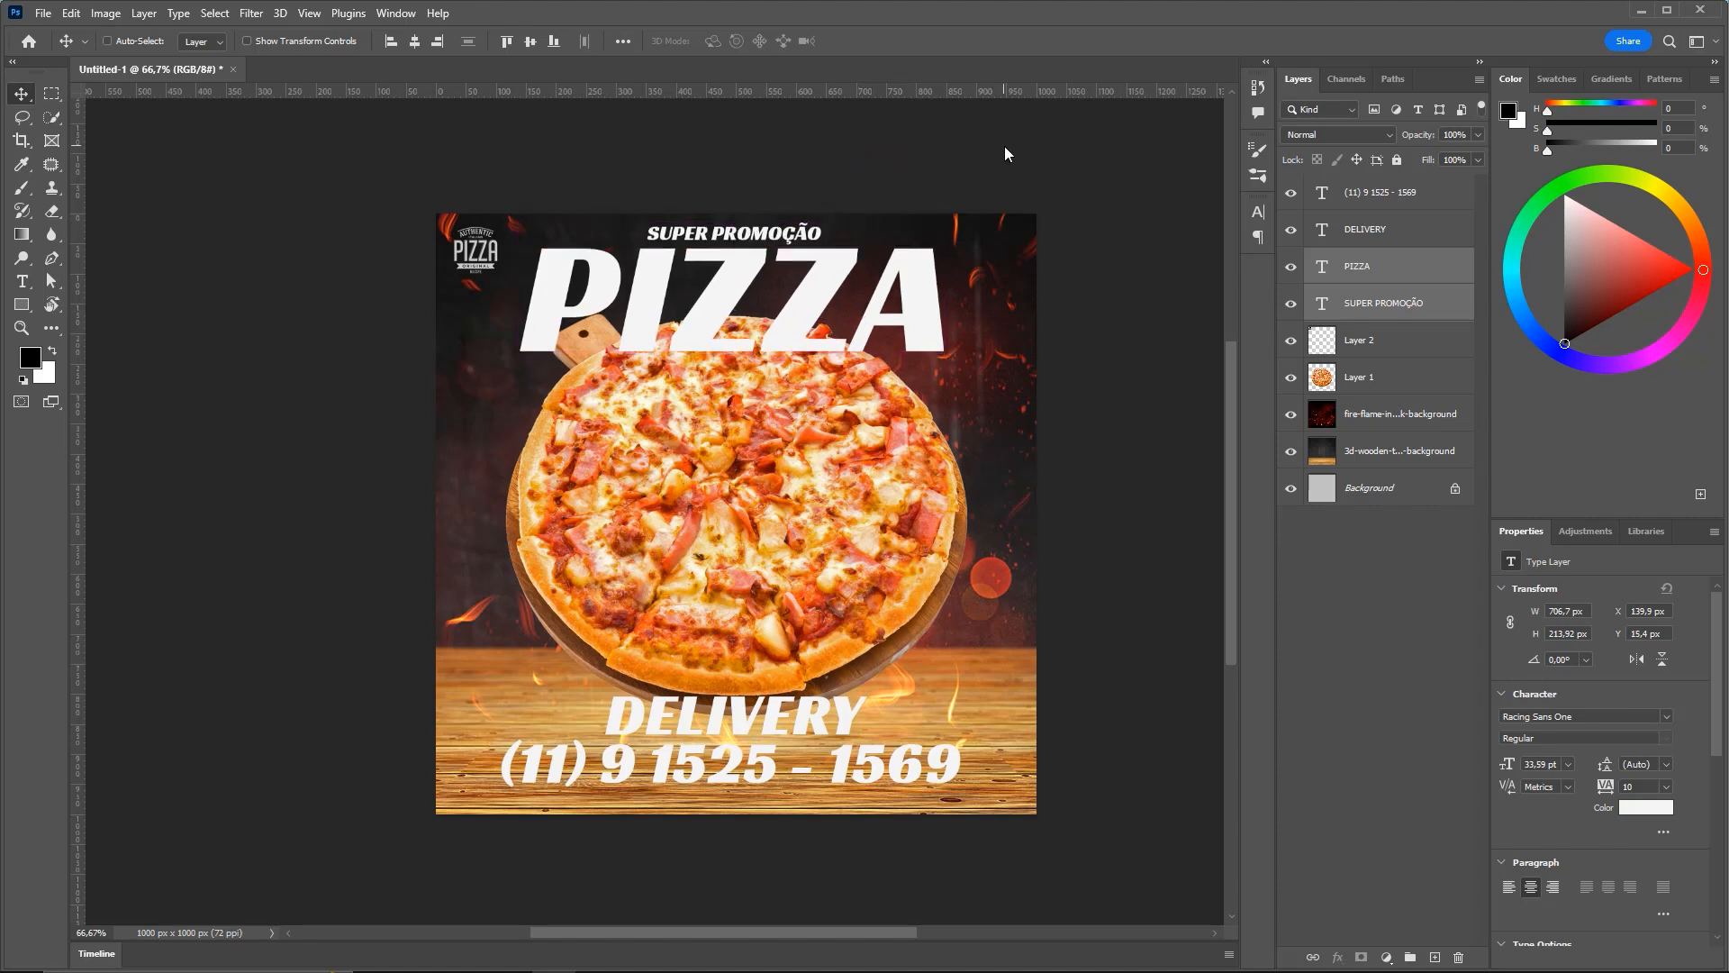
Fine-tune both headings' height near the top edge, ending with only PIZZA selected
{"action": "key", "text": "ctrl+2"}
{"action": "mouse_move", "coordinate": [928, 158]}
{"action": "left_mouse_down"}
{"action": "mouse_move", "coordinate": [814, 228]}
{"action": "mouse_move", "coordinate": [741, 225]}
{"action": "left_mouse_up"}
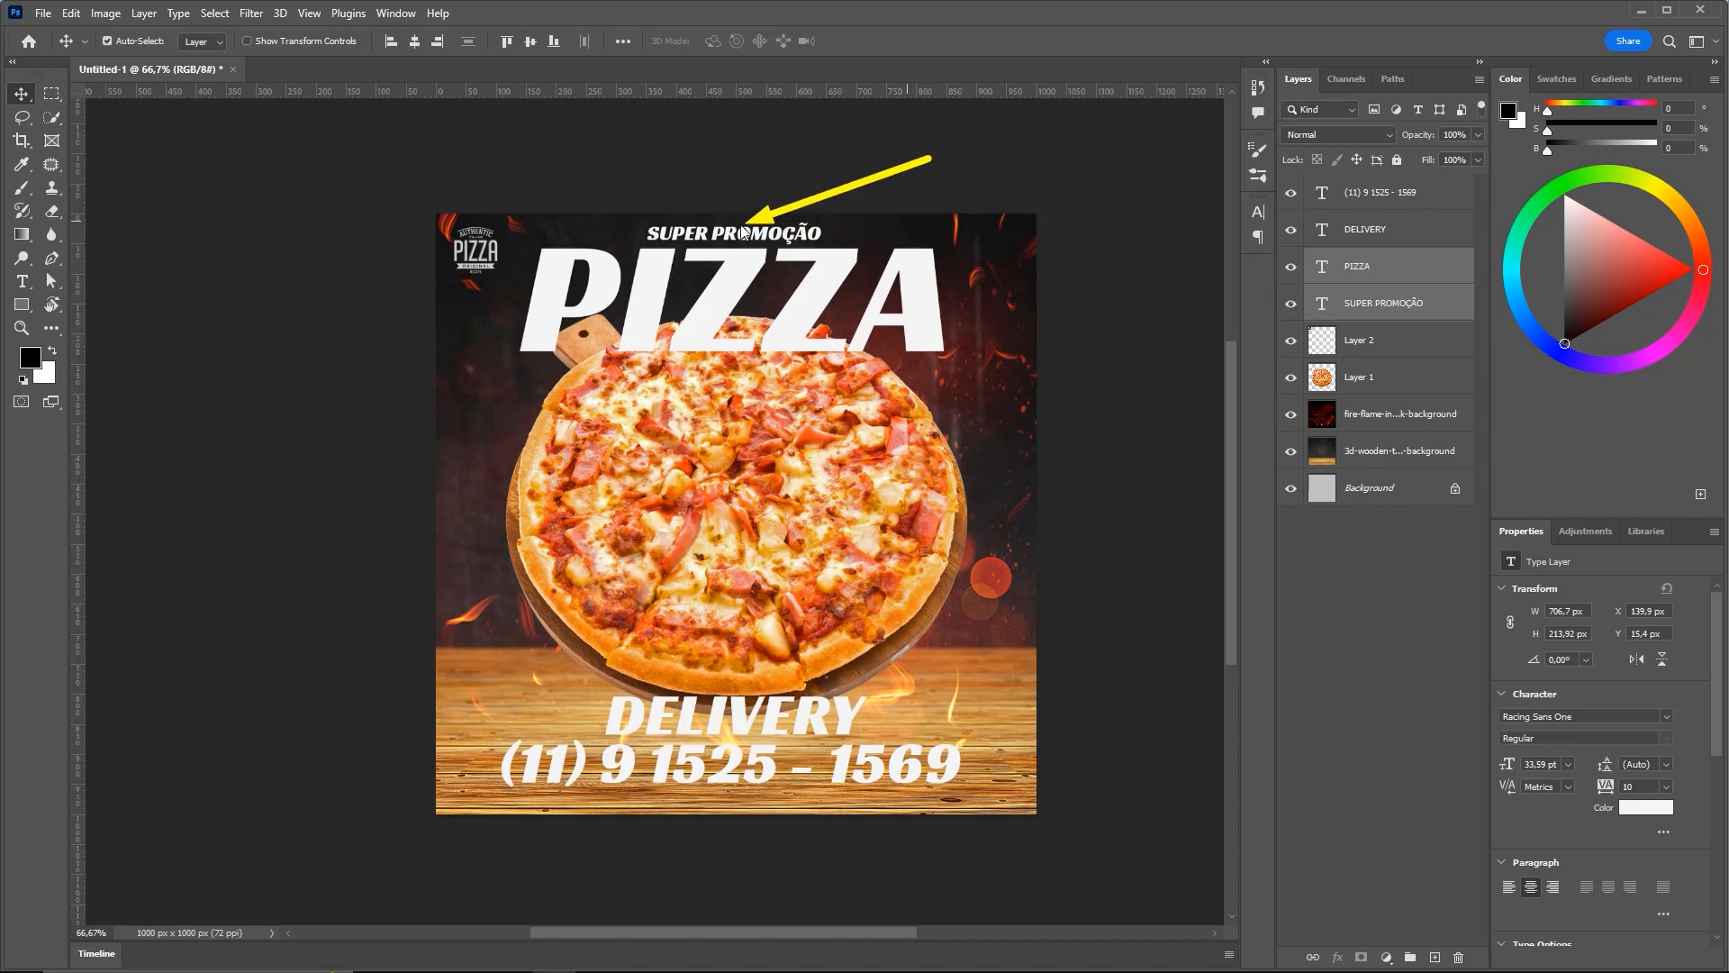
{"action": "left_click", "coordinate": [1392, 302], "text": "ctrl"}
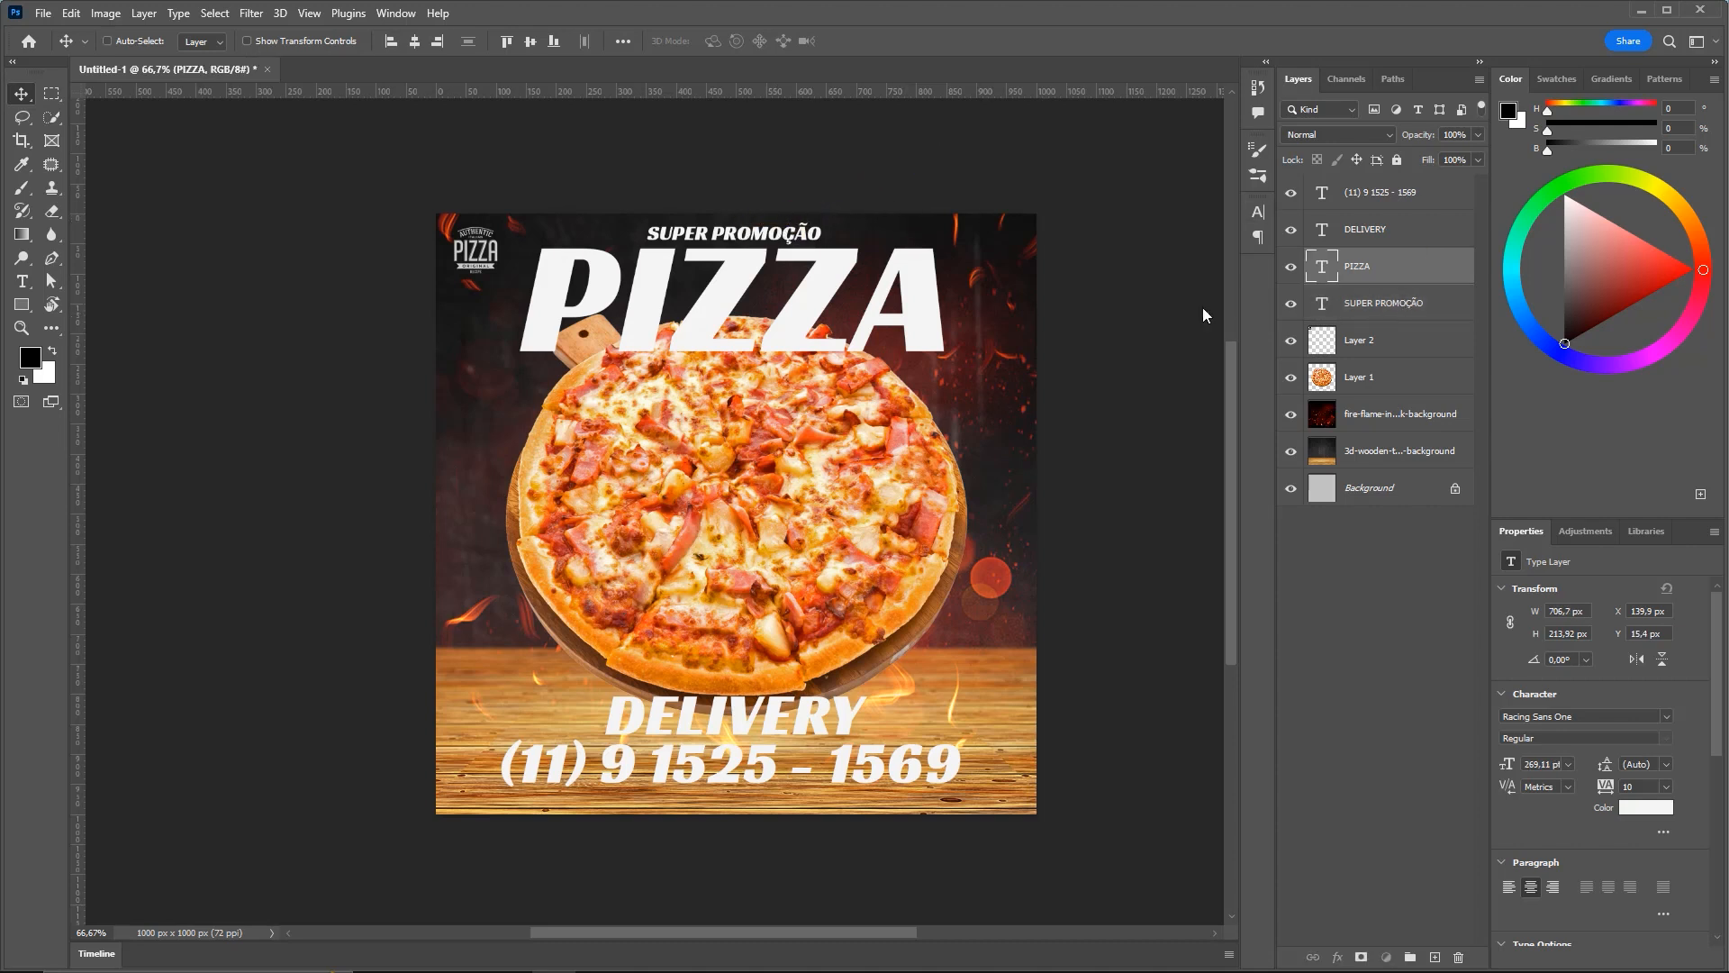
{"action": "key", "text": "alt+shift+bracketleft"}
{"action": "key", "text": "shift+Up"}
{"action": "key", "text": "shift+Up"}
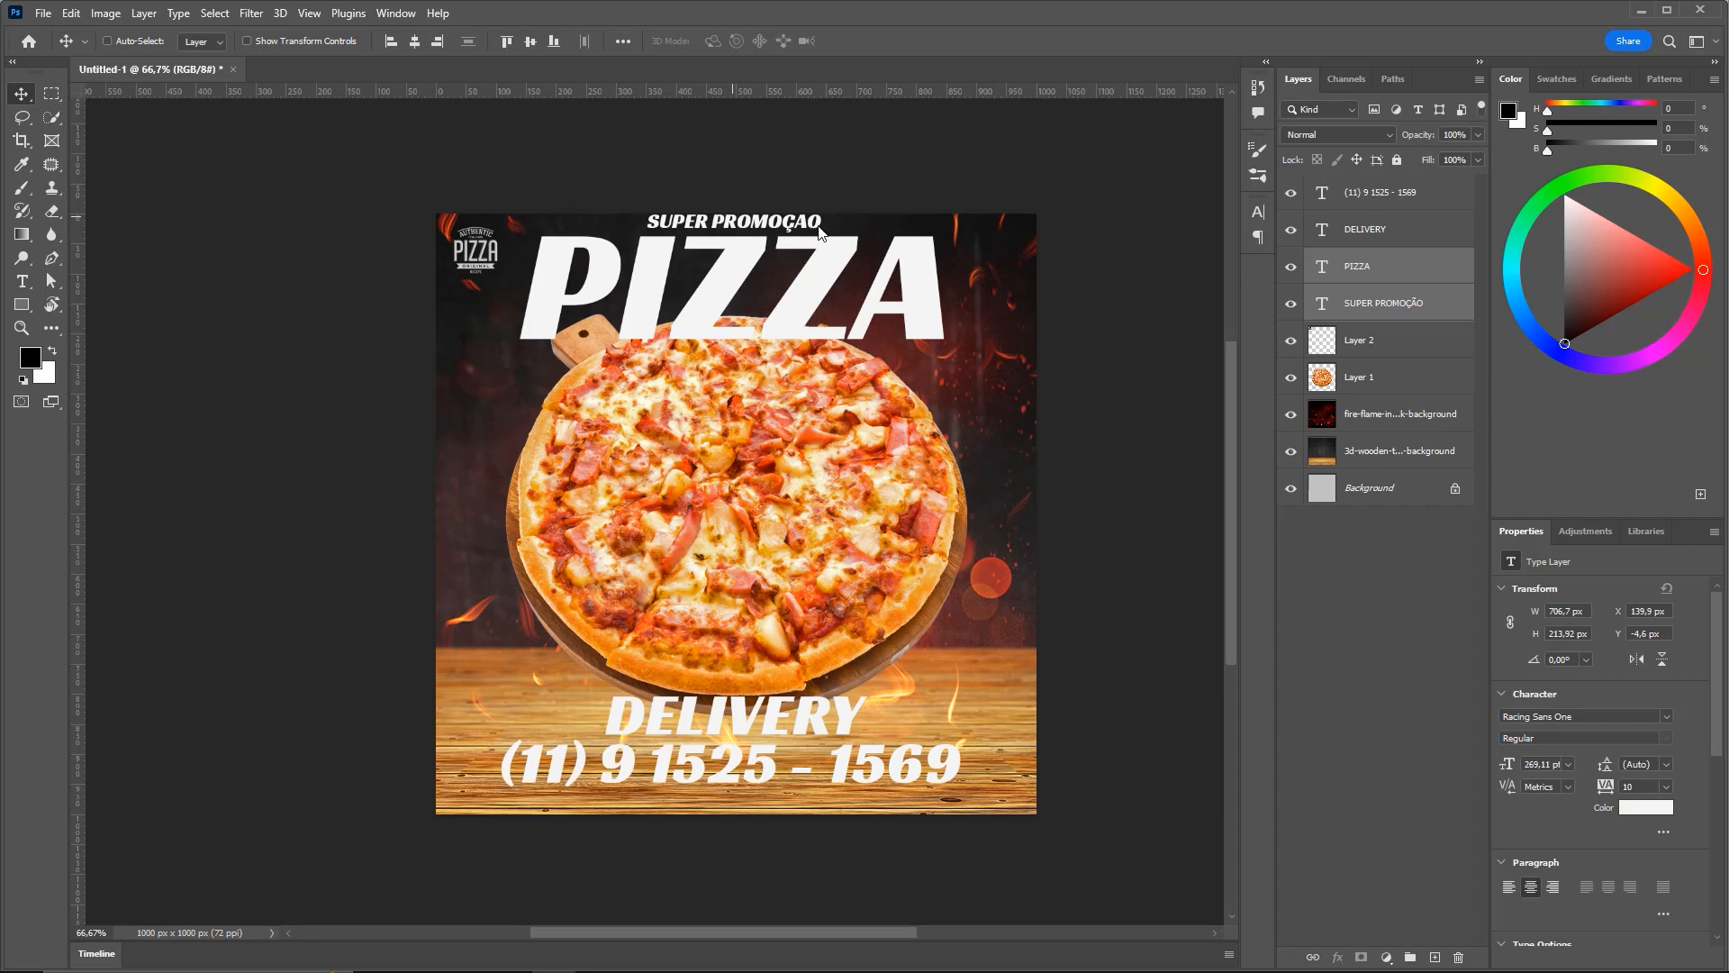
{"action": "key", "text": "shift+Down"}
{"action": "key", "text": "shift+Down"}
{"action": "key", "text": "Down"}
{"action": "key", "text": "Down"}
{"action": "key", "text": "Down"}
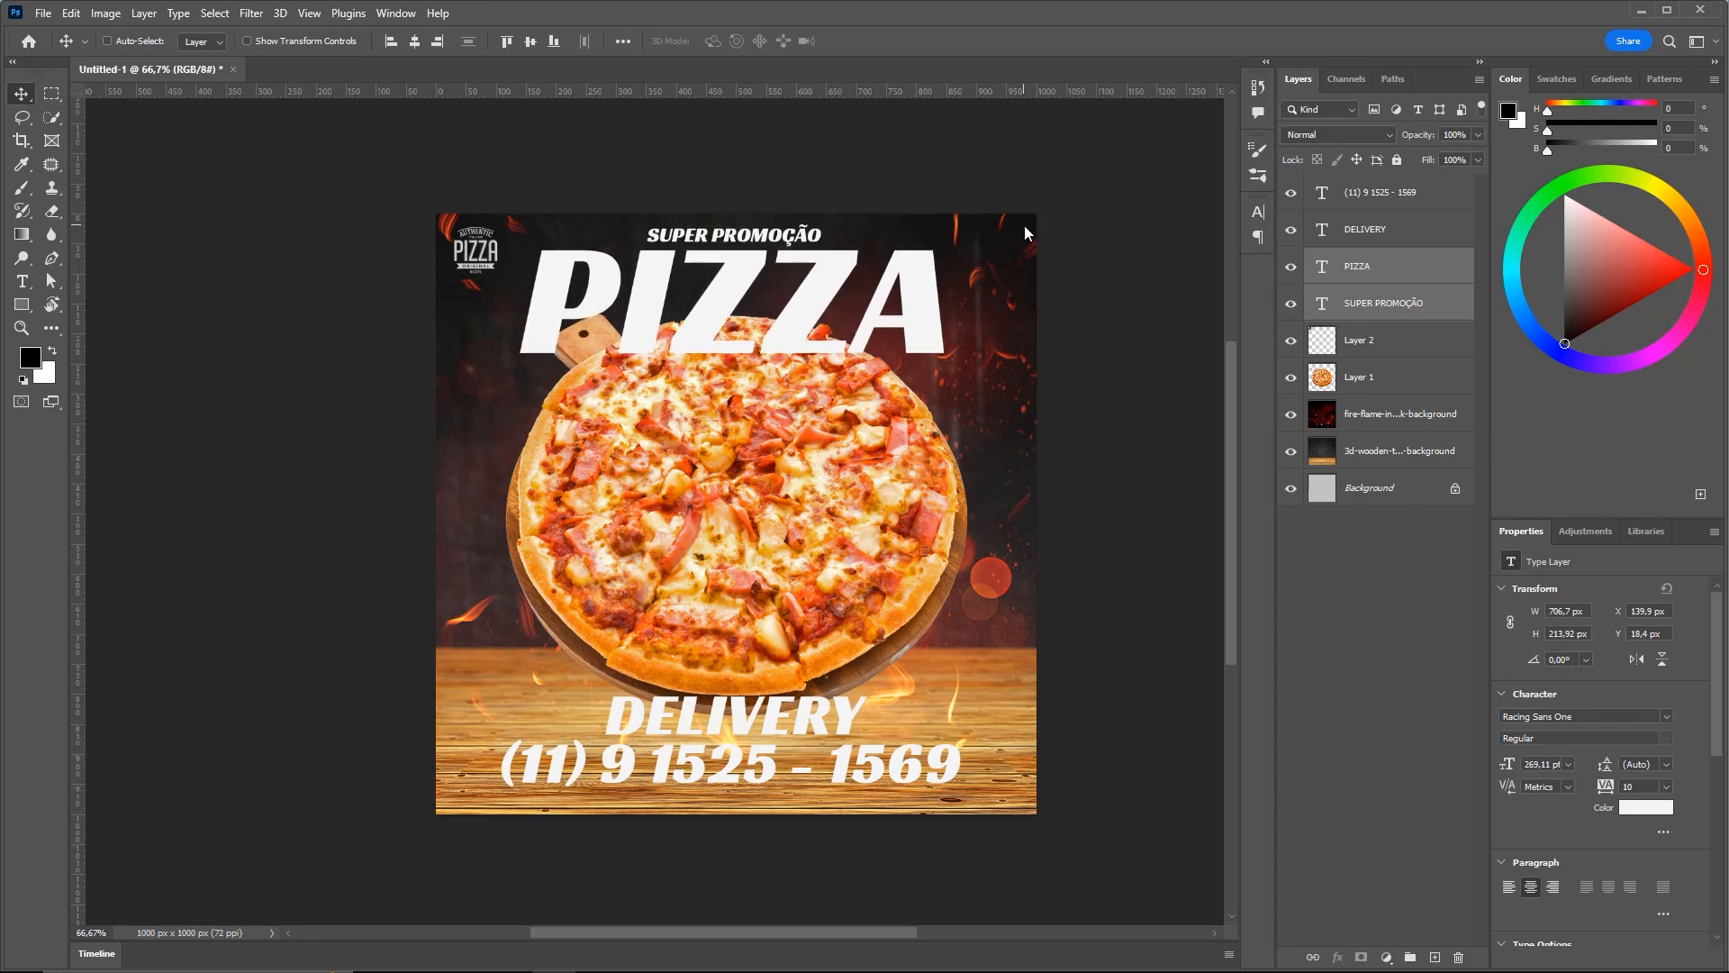
{"action": "key", "text": "ctrl"}
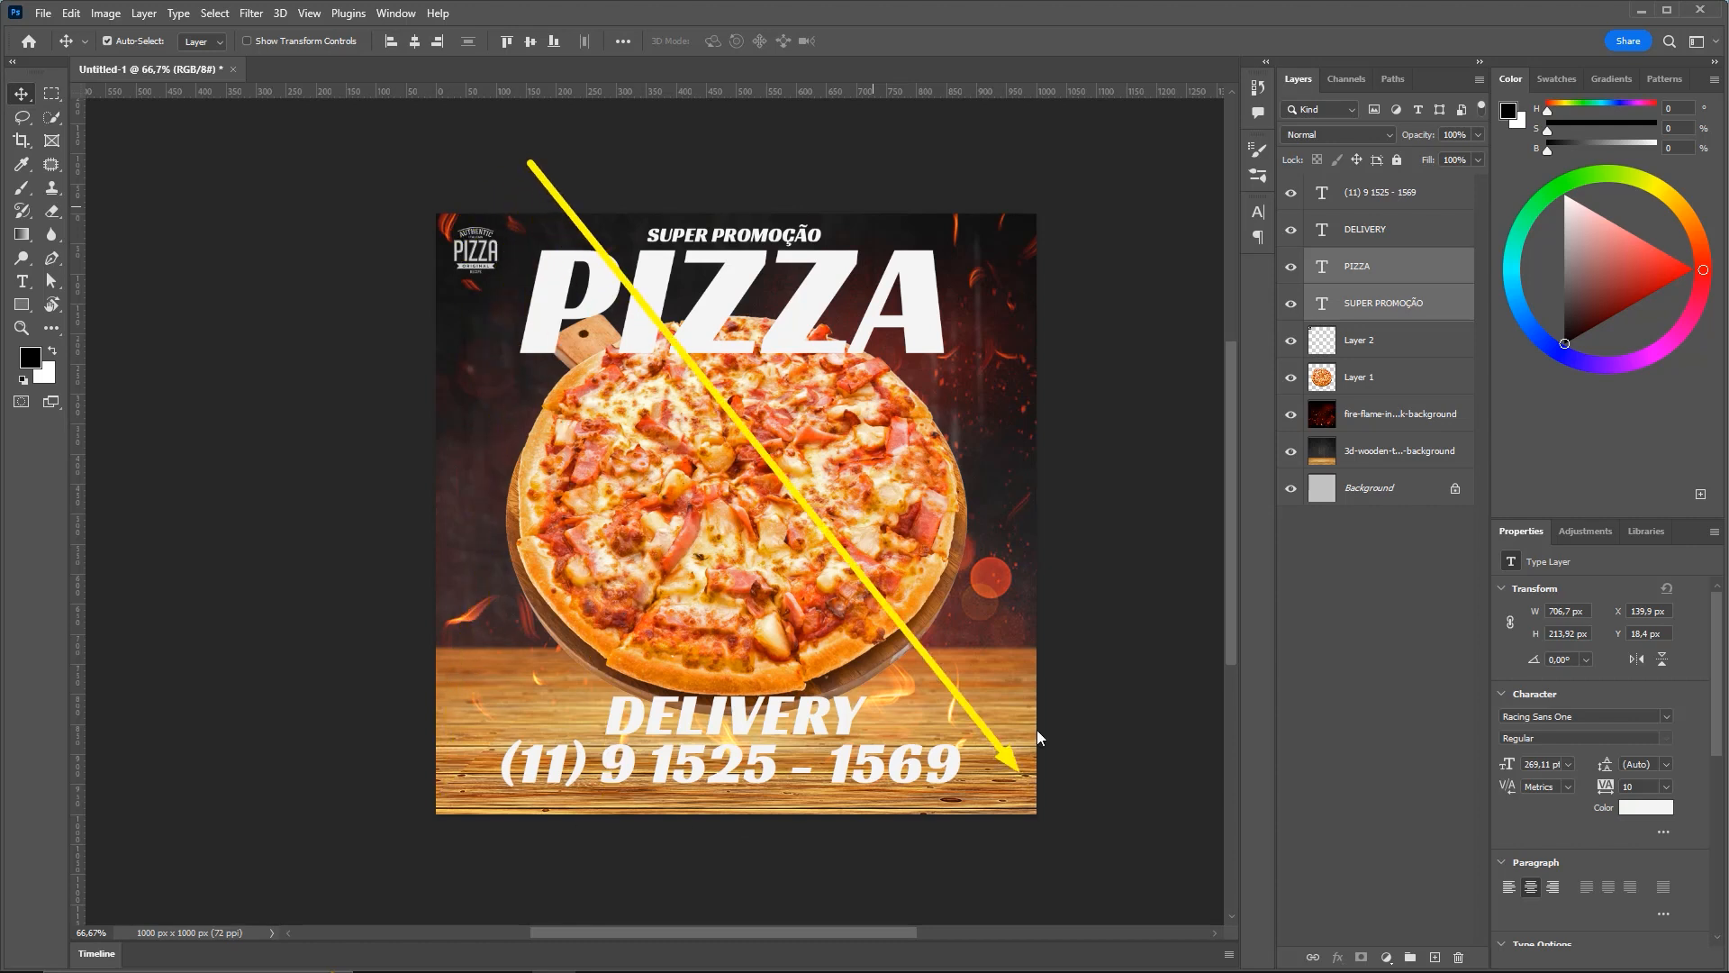
{"action": "left_click", "coordinate": [1403, 264]}
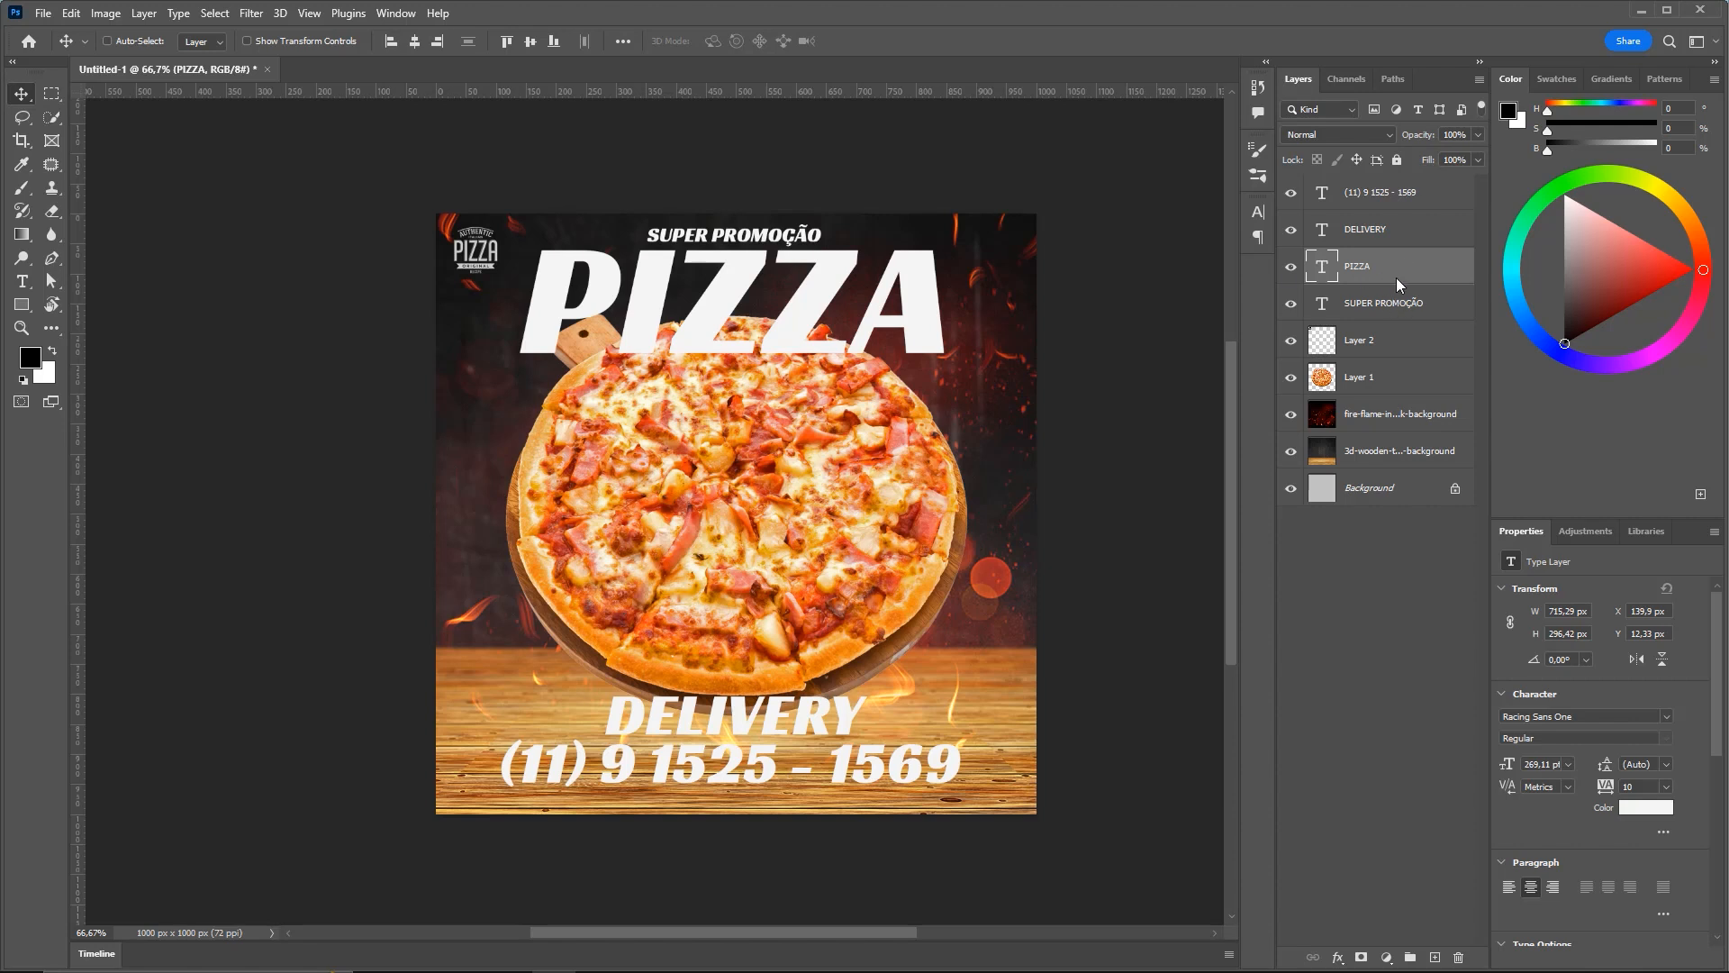
Scale the phone number line to about 55% and DELIVERY to about 41%
{"action": "left_click", "coordinate": [1426, 189]}
{"action": "key", "text": "ctrl+t"}
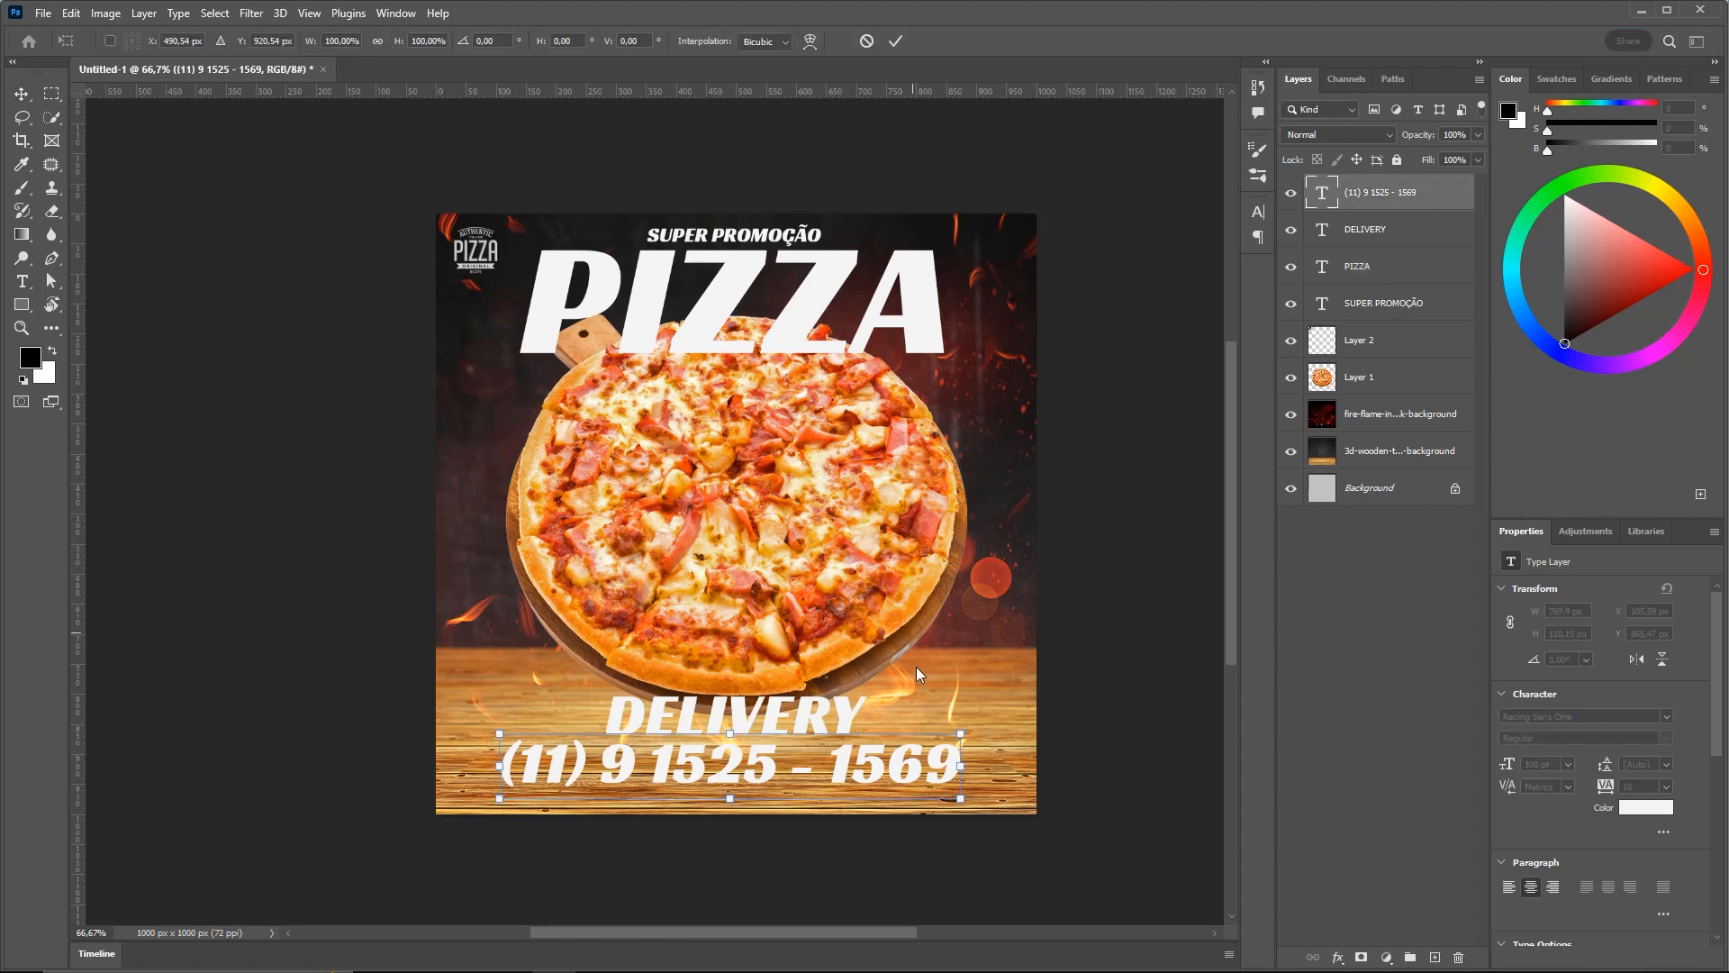
{"action": "left_click_drag", "start_coordinate": [966, 741], "coordinate": [851, 762]}
{"action": "key", "text": "Return"}
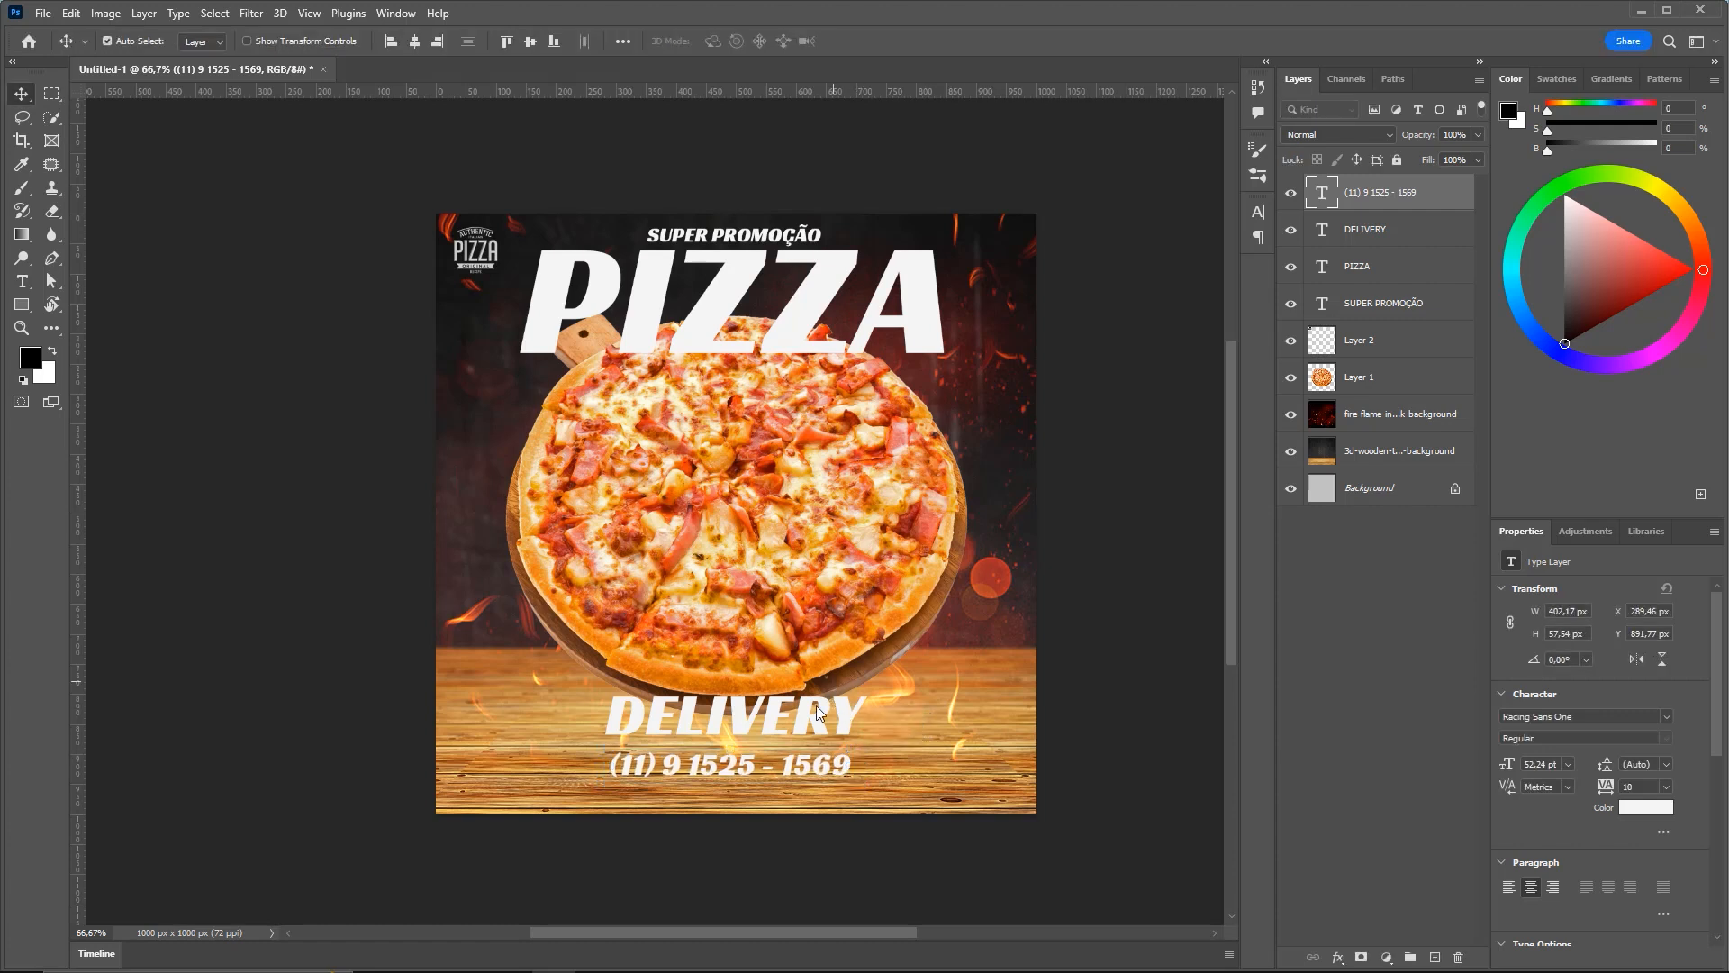
{"action": "left_click", "coordinate": [819, 711]}
{"action": "key", "text": "ctrl+t"}
{"action": "left_click_drag", "start_coordinate": [866, 696], "coordinate": [794, 712]}
{"action": "key", "text": "Return"}
Set DELIVERY just above the number, then lower both together to Y 878.52 px
{"action": "key", "text": "shift+Down"}
{"action": "key", "text": "shift+Down"}
{"action": "key", "text": "shift+Down"}
{"action": "key", "text": "shift+Down"}
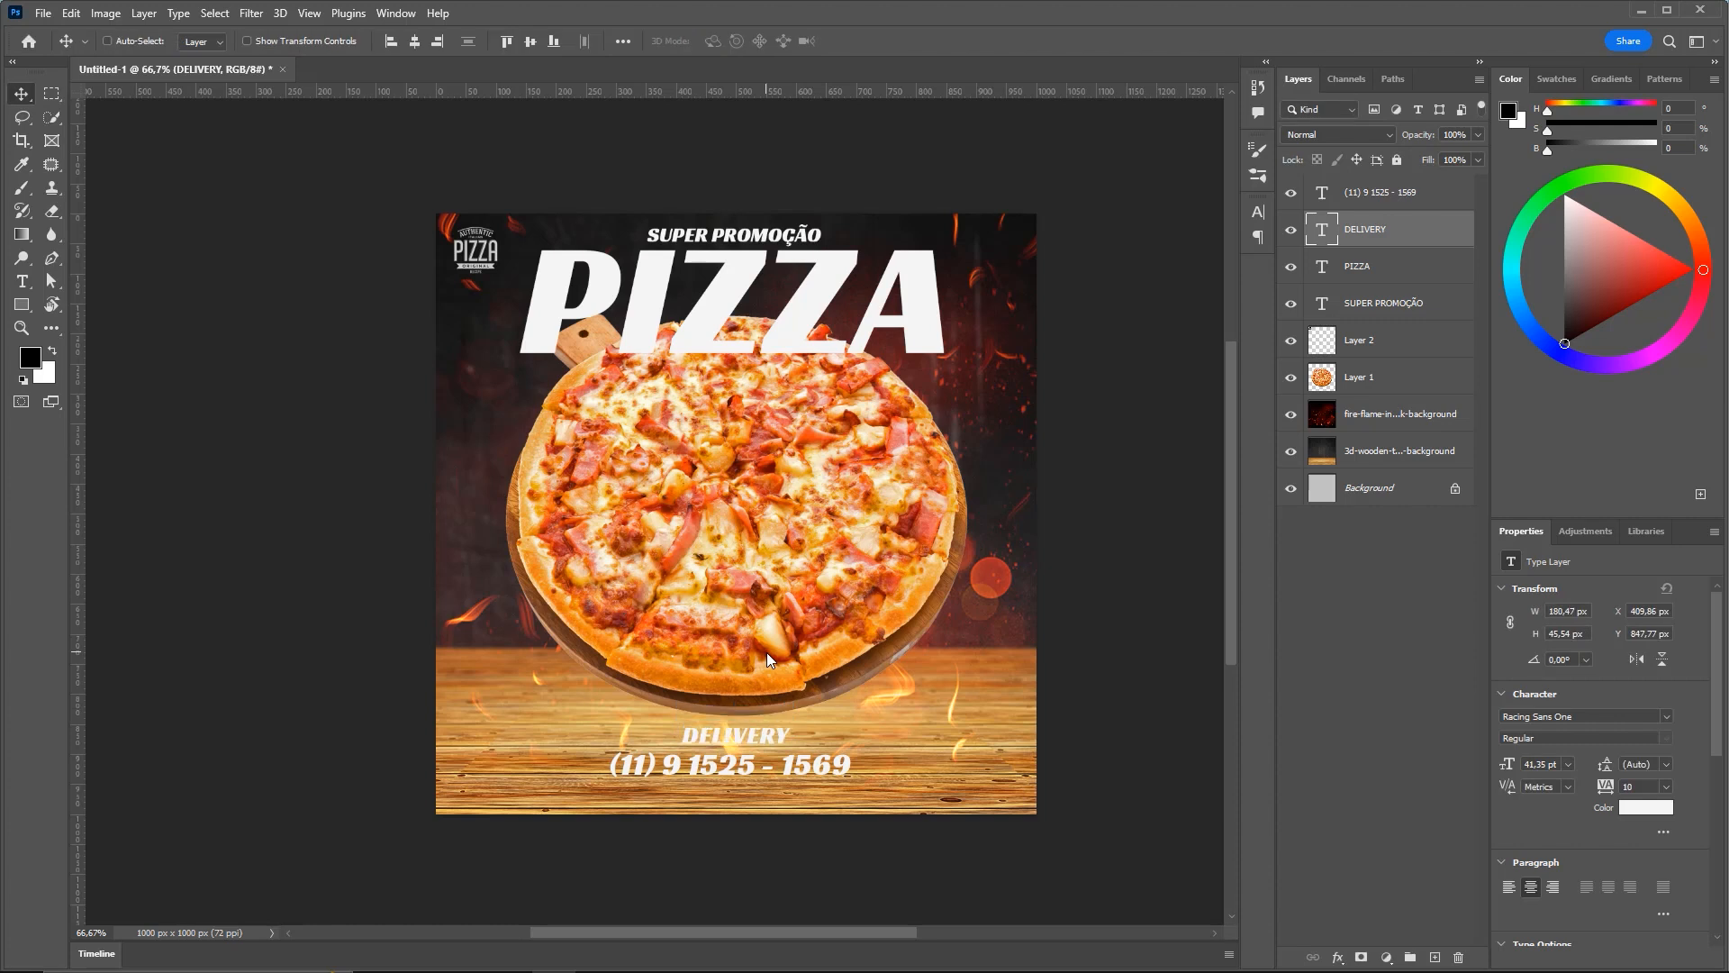
{"action": "key", "text": "Up"}
{"action": "key", "text": "Up"}
{"action": "key", "text": "Up"}
{"action": "key", "text": "Up"}
{"action": "key", "text": "Up"}
{"action": "key", "text": "Up"}
{"action": "key", "text": "Up"}
{"action": "key", "text": "Up"}
{"action": "key", "text": "Up"}
{"action": "key", "text": "Up"}
{"action": "key", "text": "ctrl"}
{"action": "left_click", "coordinate": [1412, 198], "text": "ctrl"}
{"action": "key", "text": "Down"}
{"action": "key", "text": "Down"}
{"action": "key", "text": "Down"}
{"action": "key", "text": "Down"}
{"action": "key", "text": "Down"}
{"action": "key", "text": "Down"}
{"action": "key", "text": "Down"}
{"action": "key", "text": "Down"}
{"action": "key", "text": "Down"}
{"action": "key", "text": "Down"}
{"action": "key", "text": "Down"}
{"action": "key", "text": "Down"}
{"action": "key", "text": "Down"}
{"action": "key", "text": "Down"}
{"action": "key", "text": "Down"}
{"action": "key", "text": "Down"}
{"action": "key", "text": "Down"}
{"action": "key", "text": "Down"}
{"action": "key", "text": "Down"}
{"action": "key", "text": "Down"}
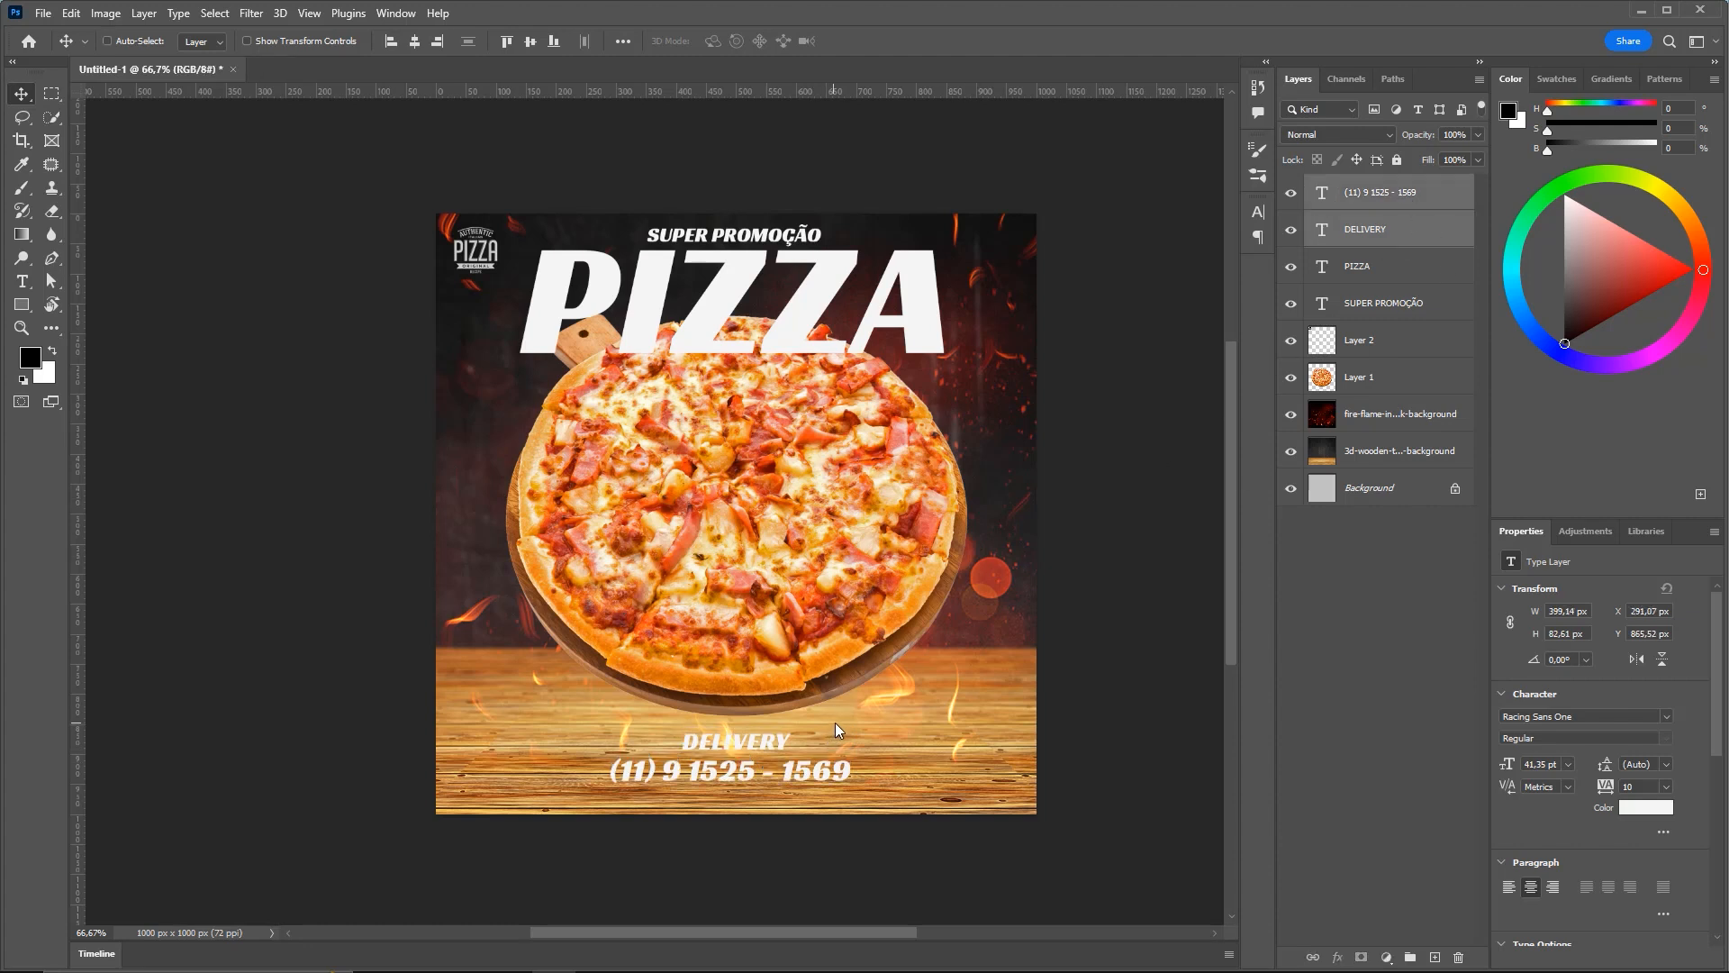
{"action": "key", "text": "Down"}
{"action": "key", "text": "Down"}
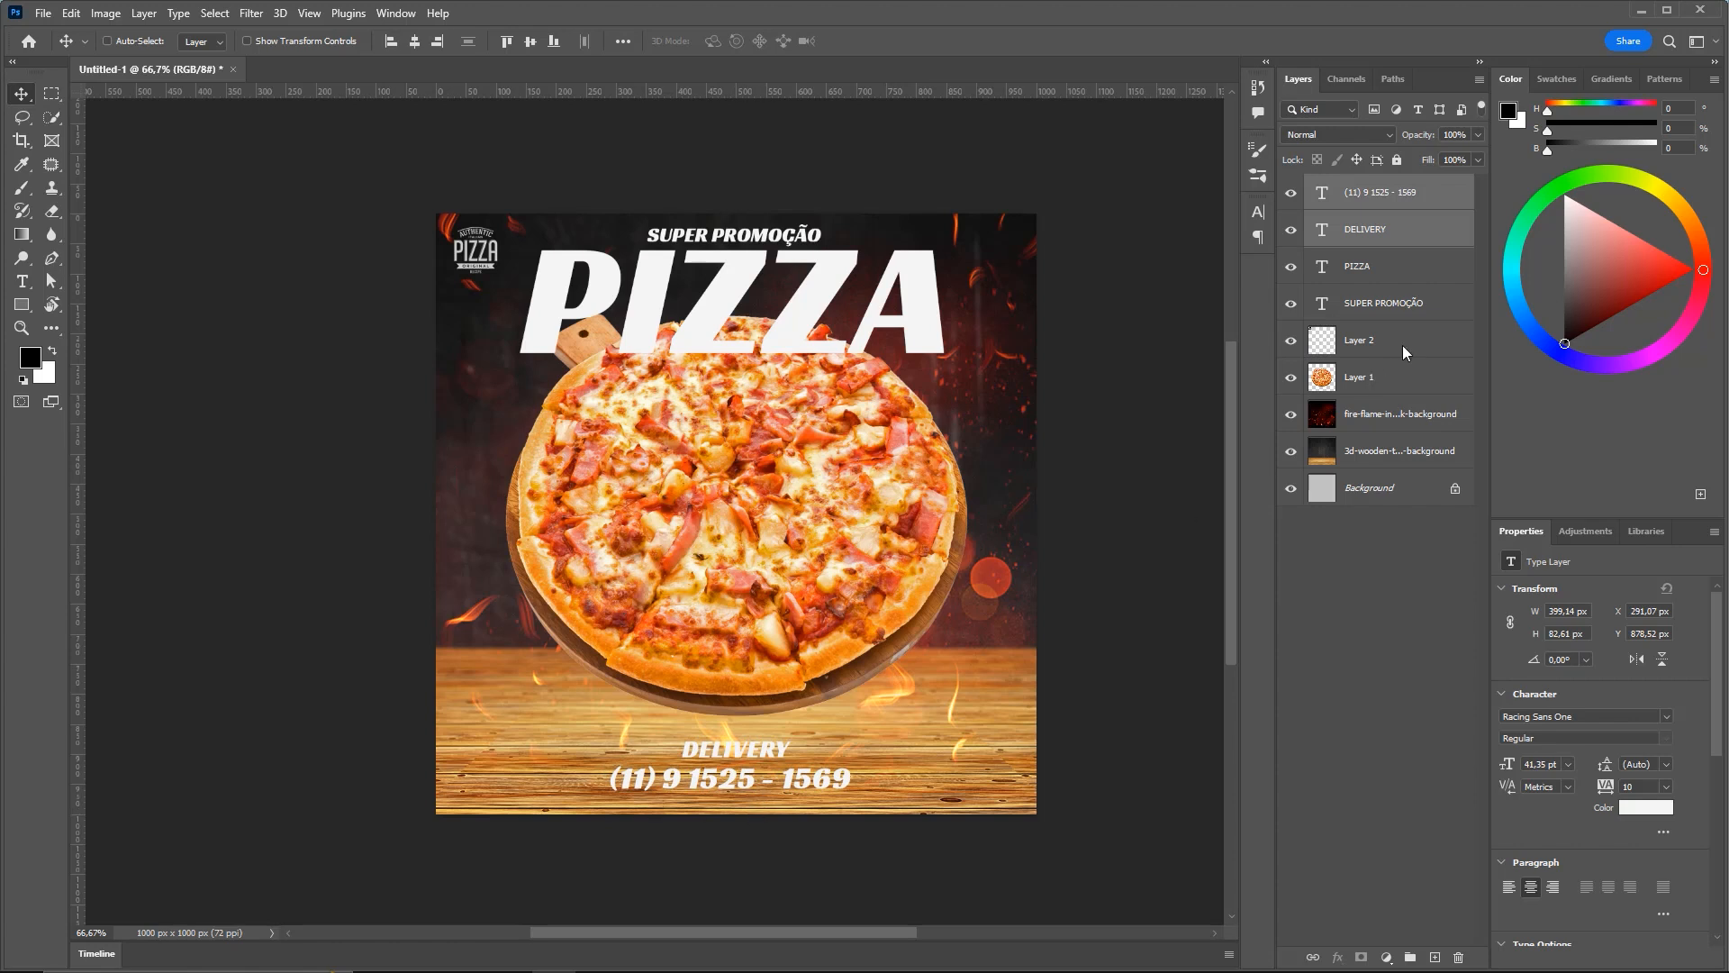
{"action": "left_click", "coordinate": [1400, 374]}
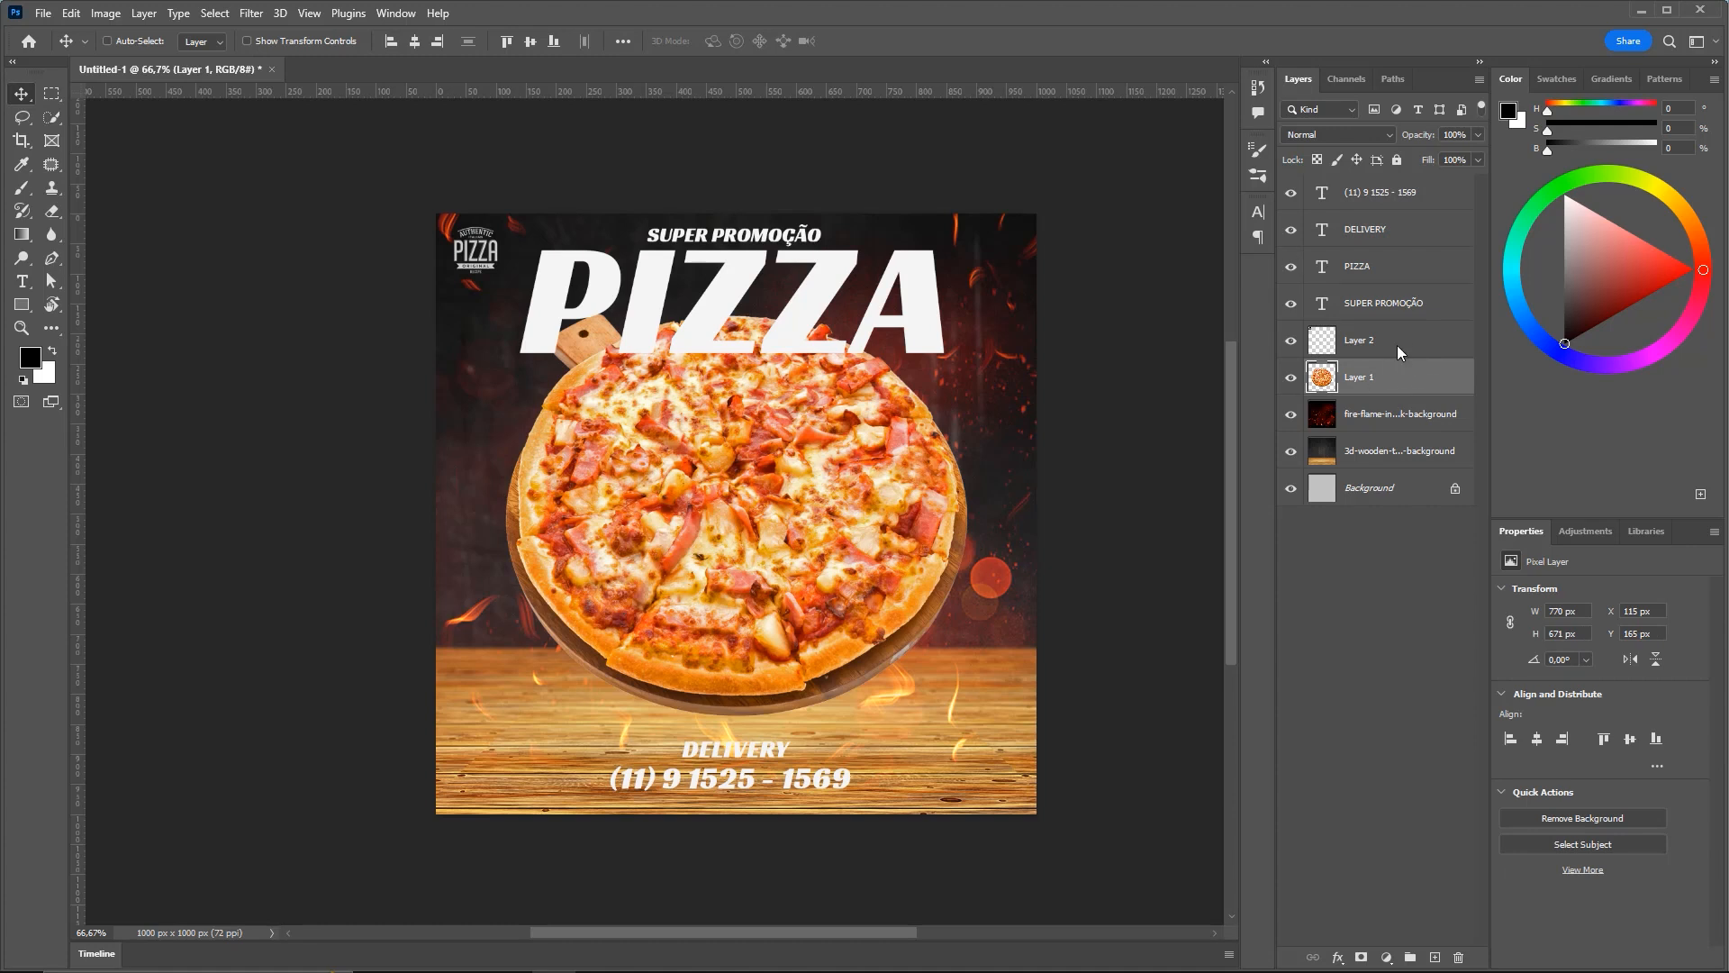
Move the pizza layer to the top of the stack and scale it to 726 × 633 px at X 137, Y 214
{"action": "left_click_drag", "start_coordinate": [1386, 376], "coordinate": [1385, 180]}
{"action": "key", "text": "ctrl+t"}
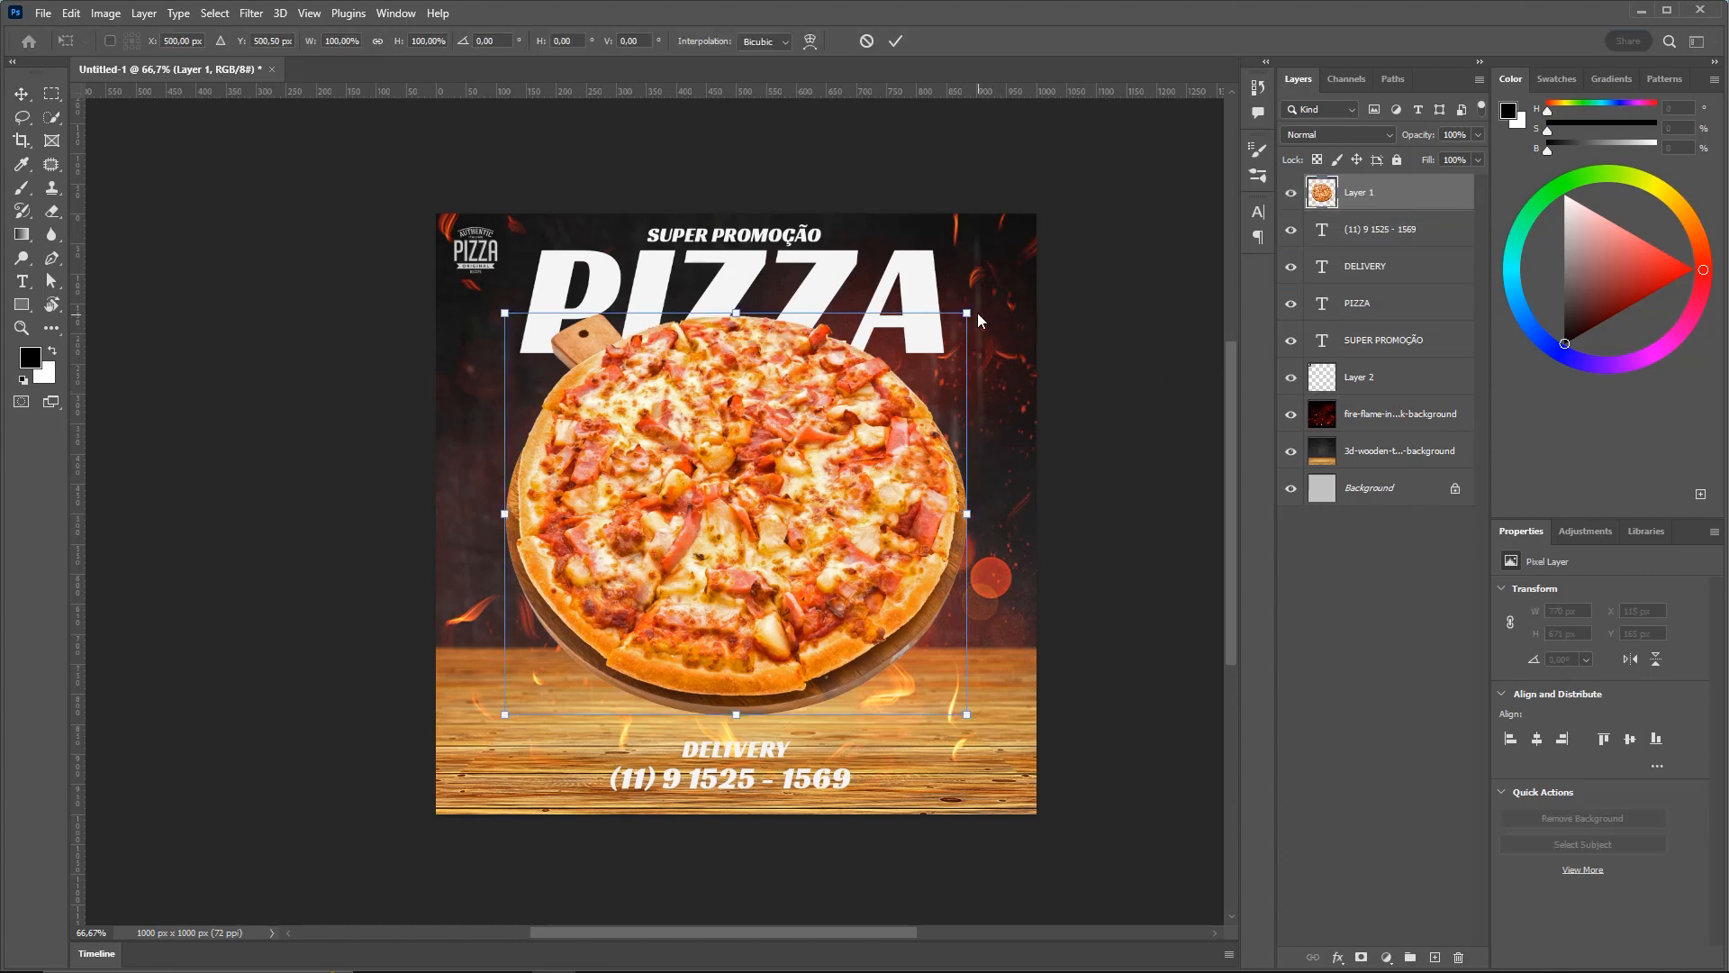
{"action": "left_click_drag", "start_coordinate": [969, 315], "coordinate": [953, 325]}
{"action": "left_click_drag", "start_coordinate": [771, 400], "coordinate": [767, 425]}
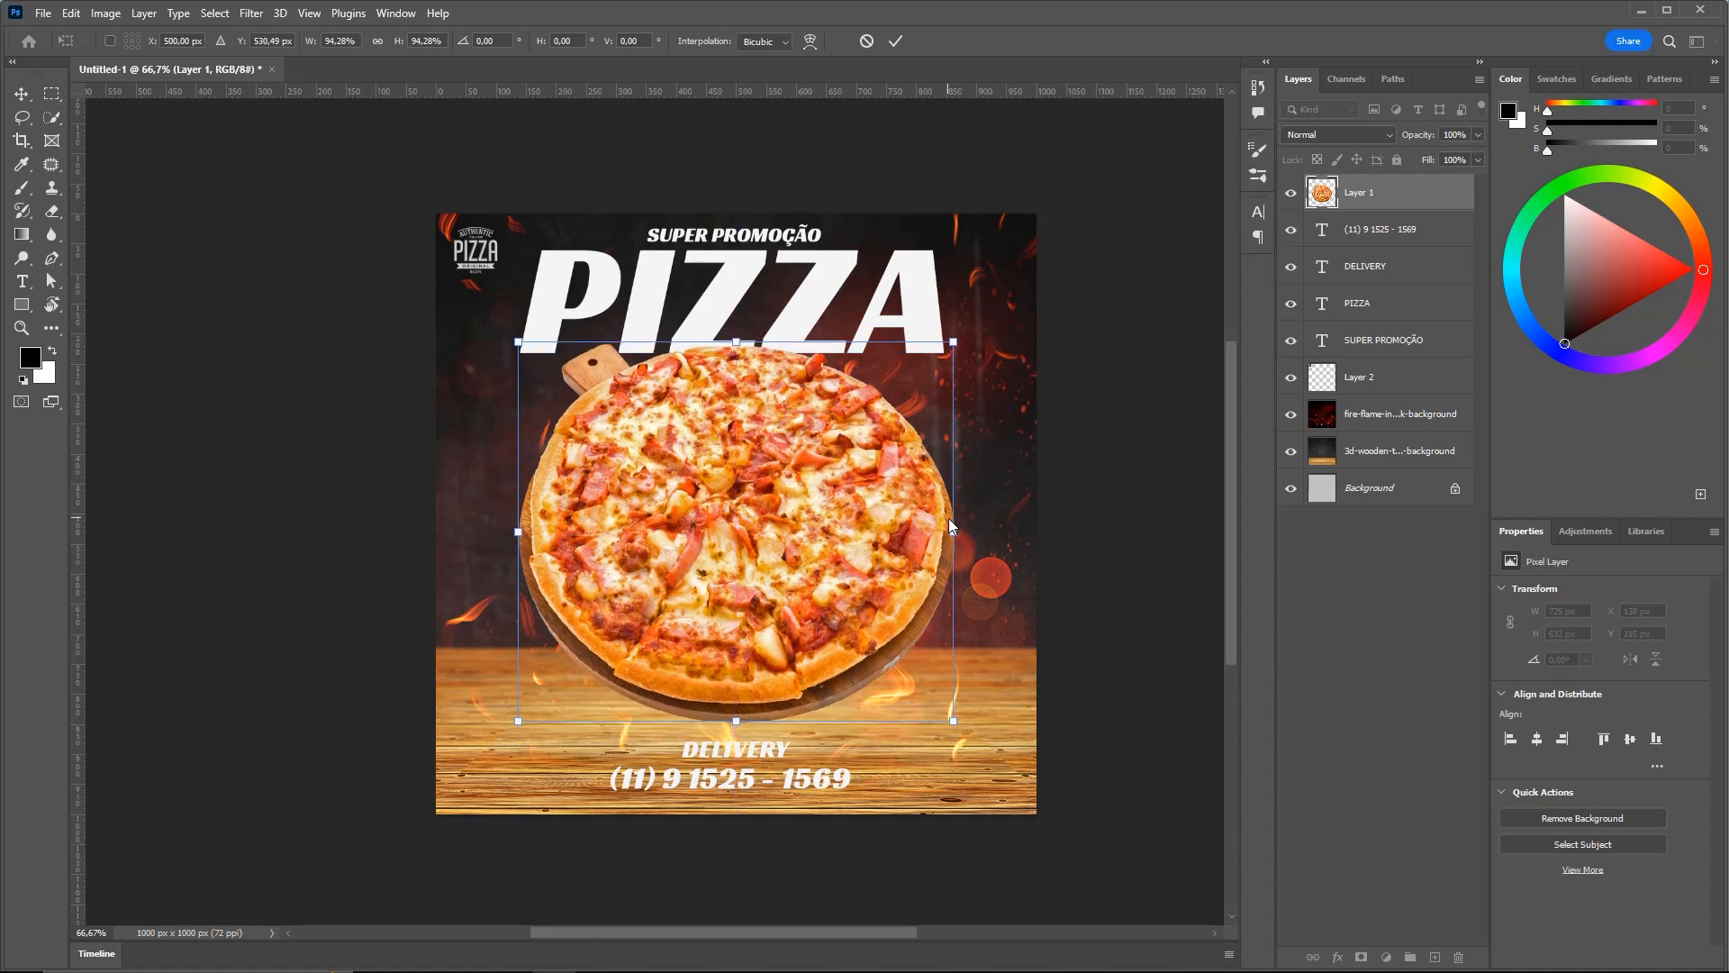
{"action": "key", "text": "Return"}
{"action": "key", "text": "ctrl"}
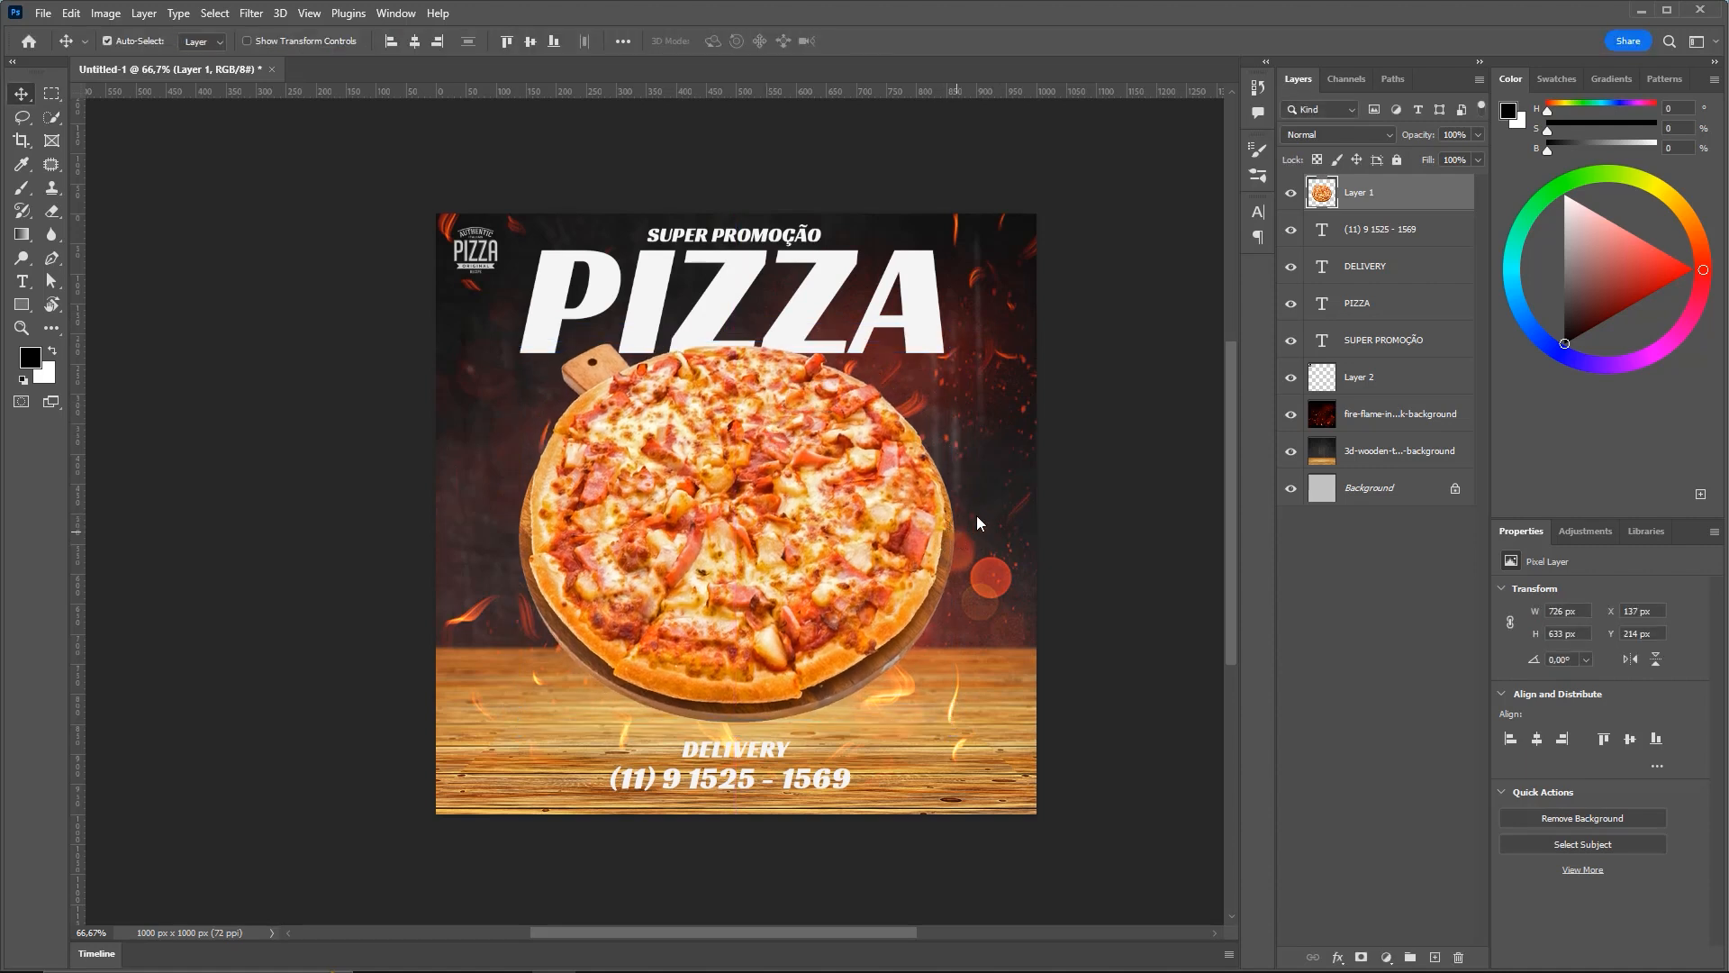
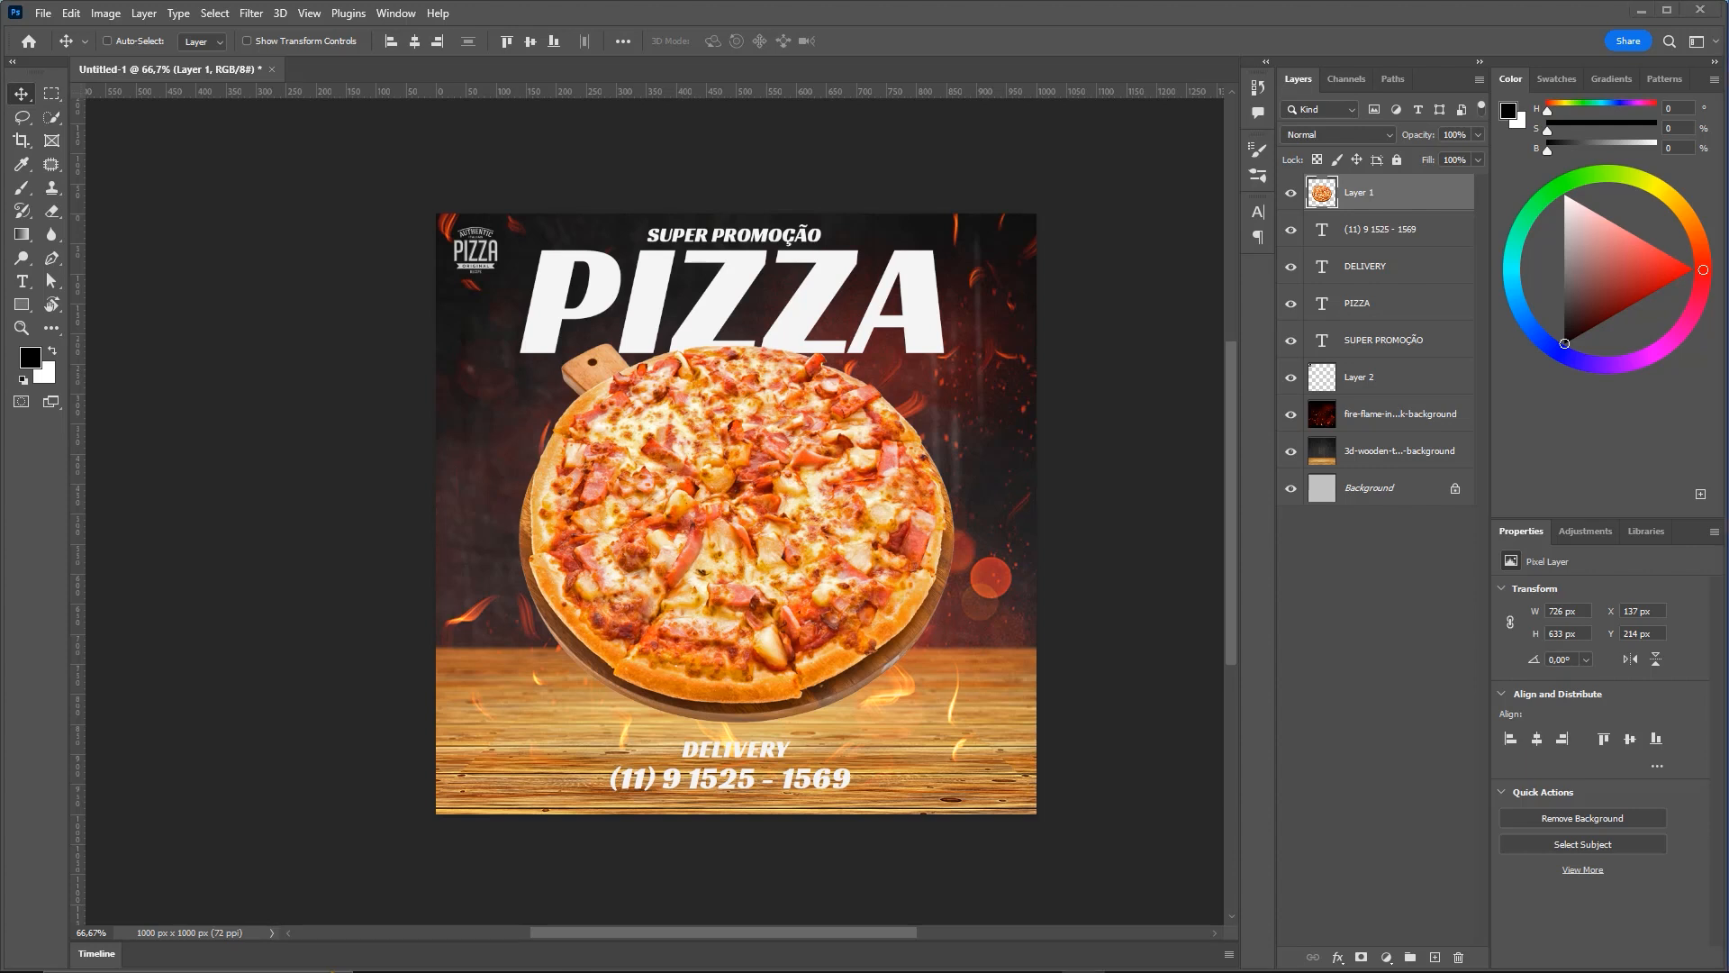
Zoom in on the lower text and draw a black rectangle over the phone number
{"action": "left_click_drag", "start_coordinate": [730, 637], "coordinate": [722, 504]}
{"action": "key", "text": "z"}
{"action": "left_click_drag", "start_coordinate": [742, 641], "coordinate": [771, 694]}
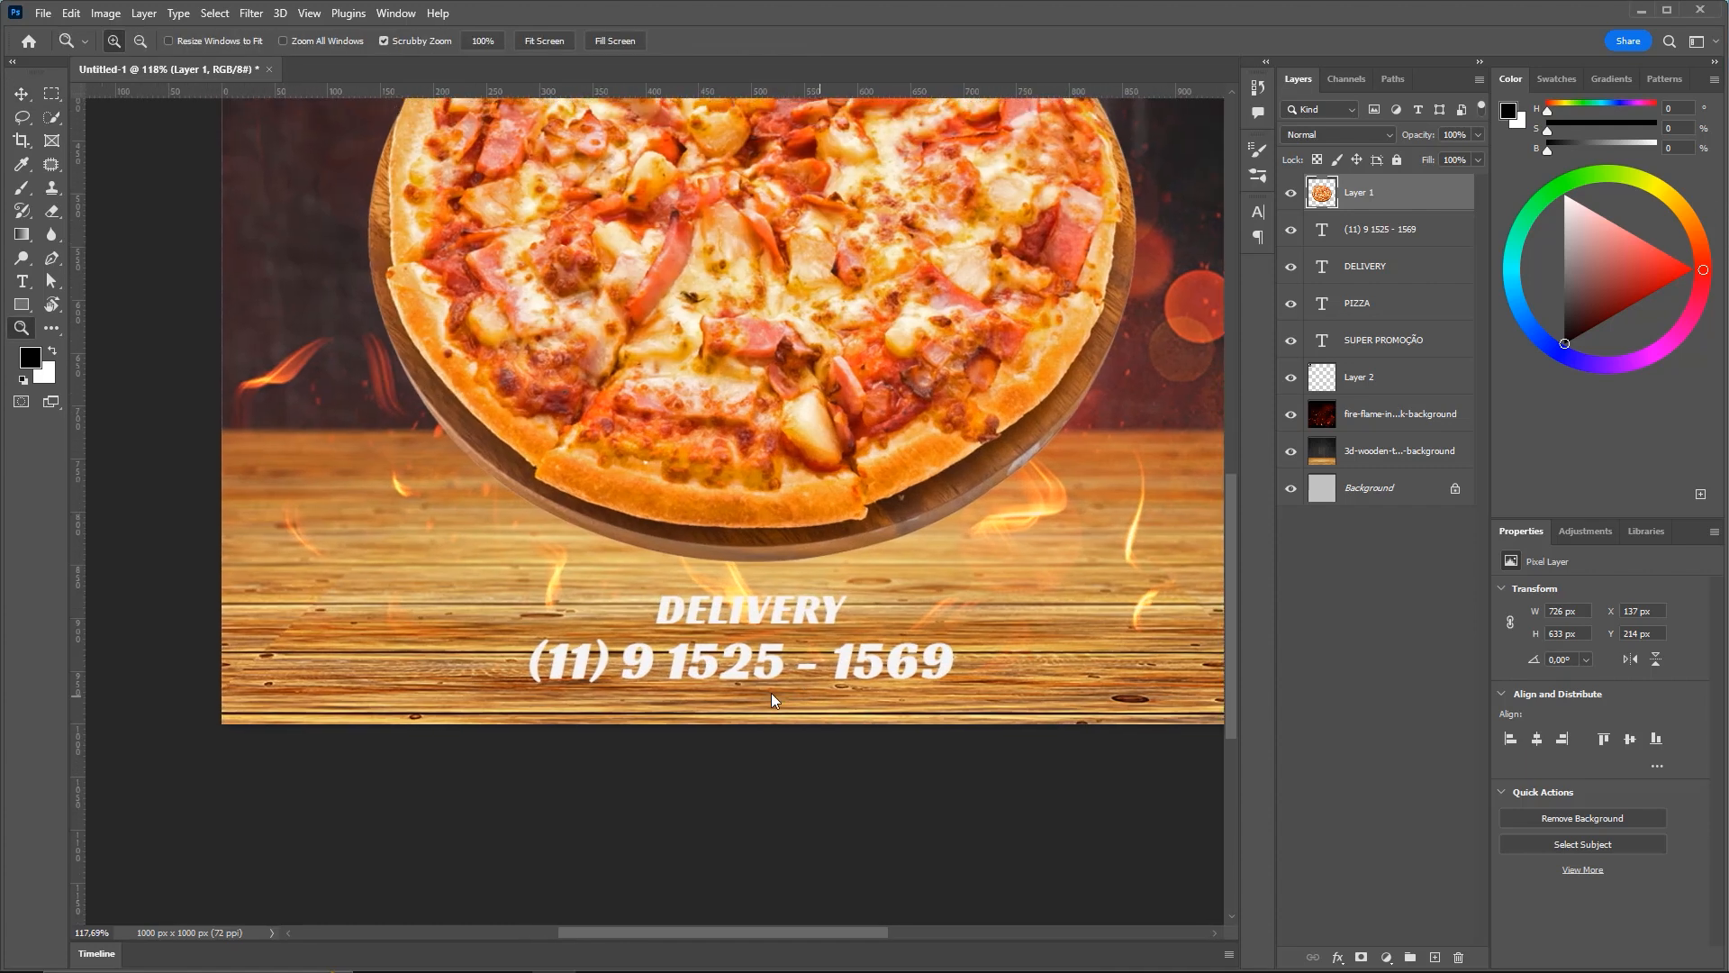
{"action": "left_click", "coordinate": [23, 307]}
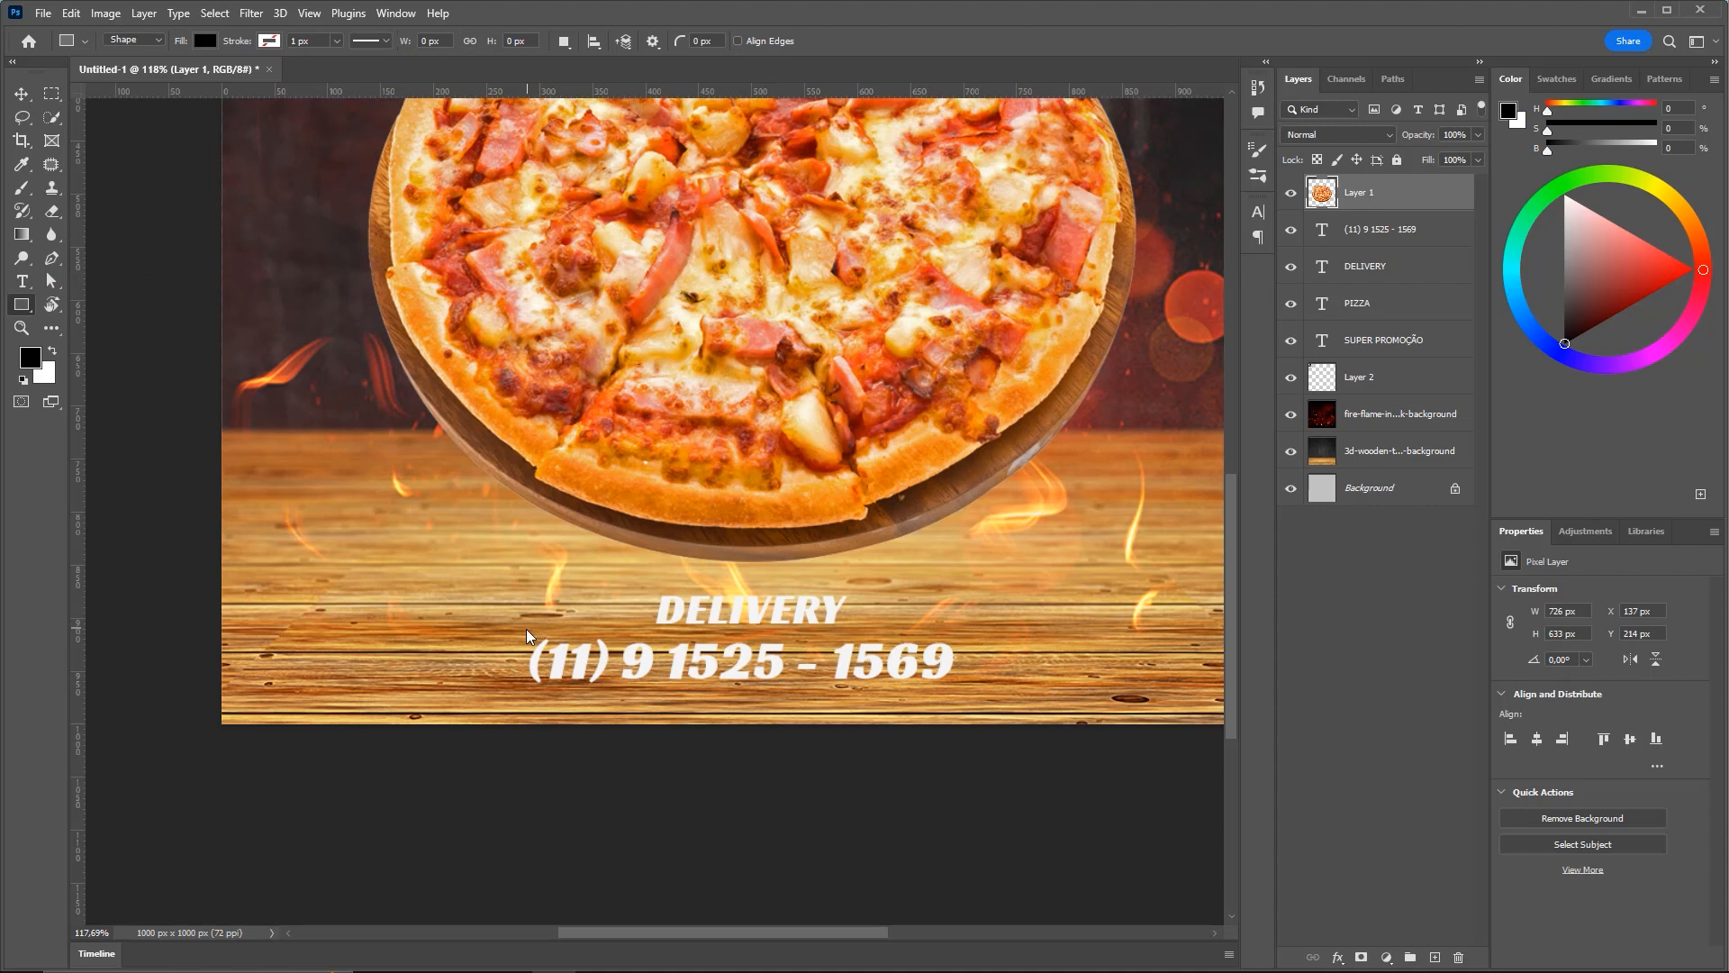
{"action": "left_click_drag", "start_coordinate": [511, 623], "coordinate": [982, 701]}
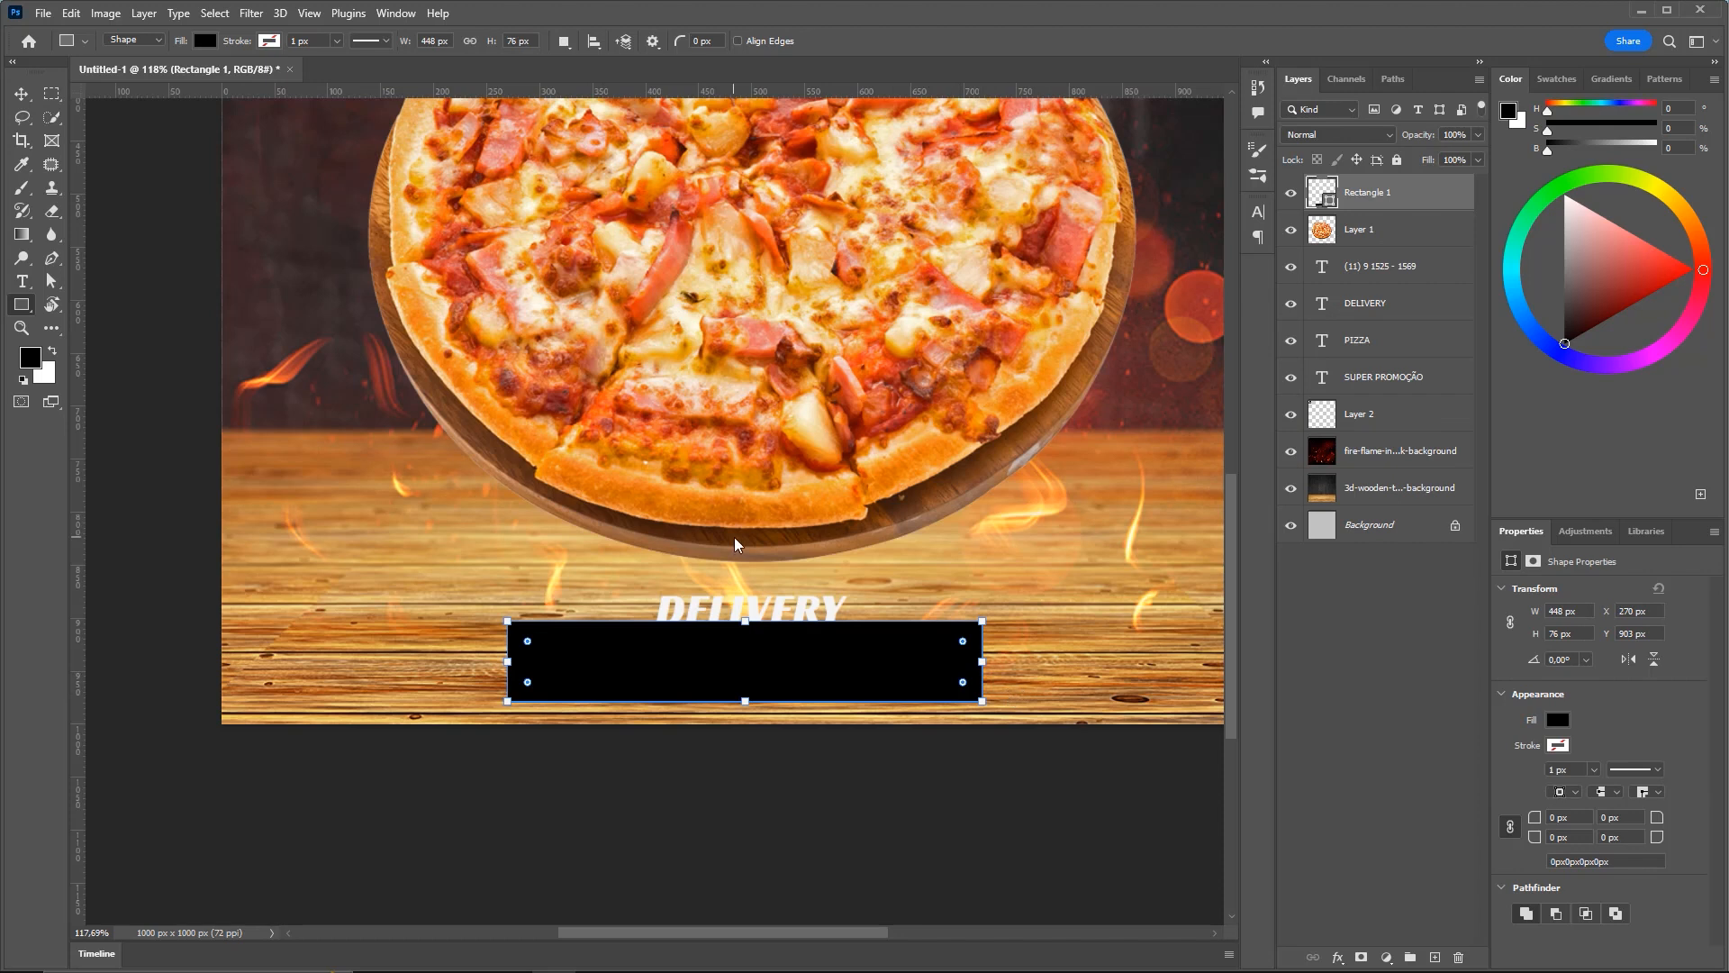
Round the rectangle's corners to a 12 px radius
{"action": "key", "text": "ctrl+plus"}
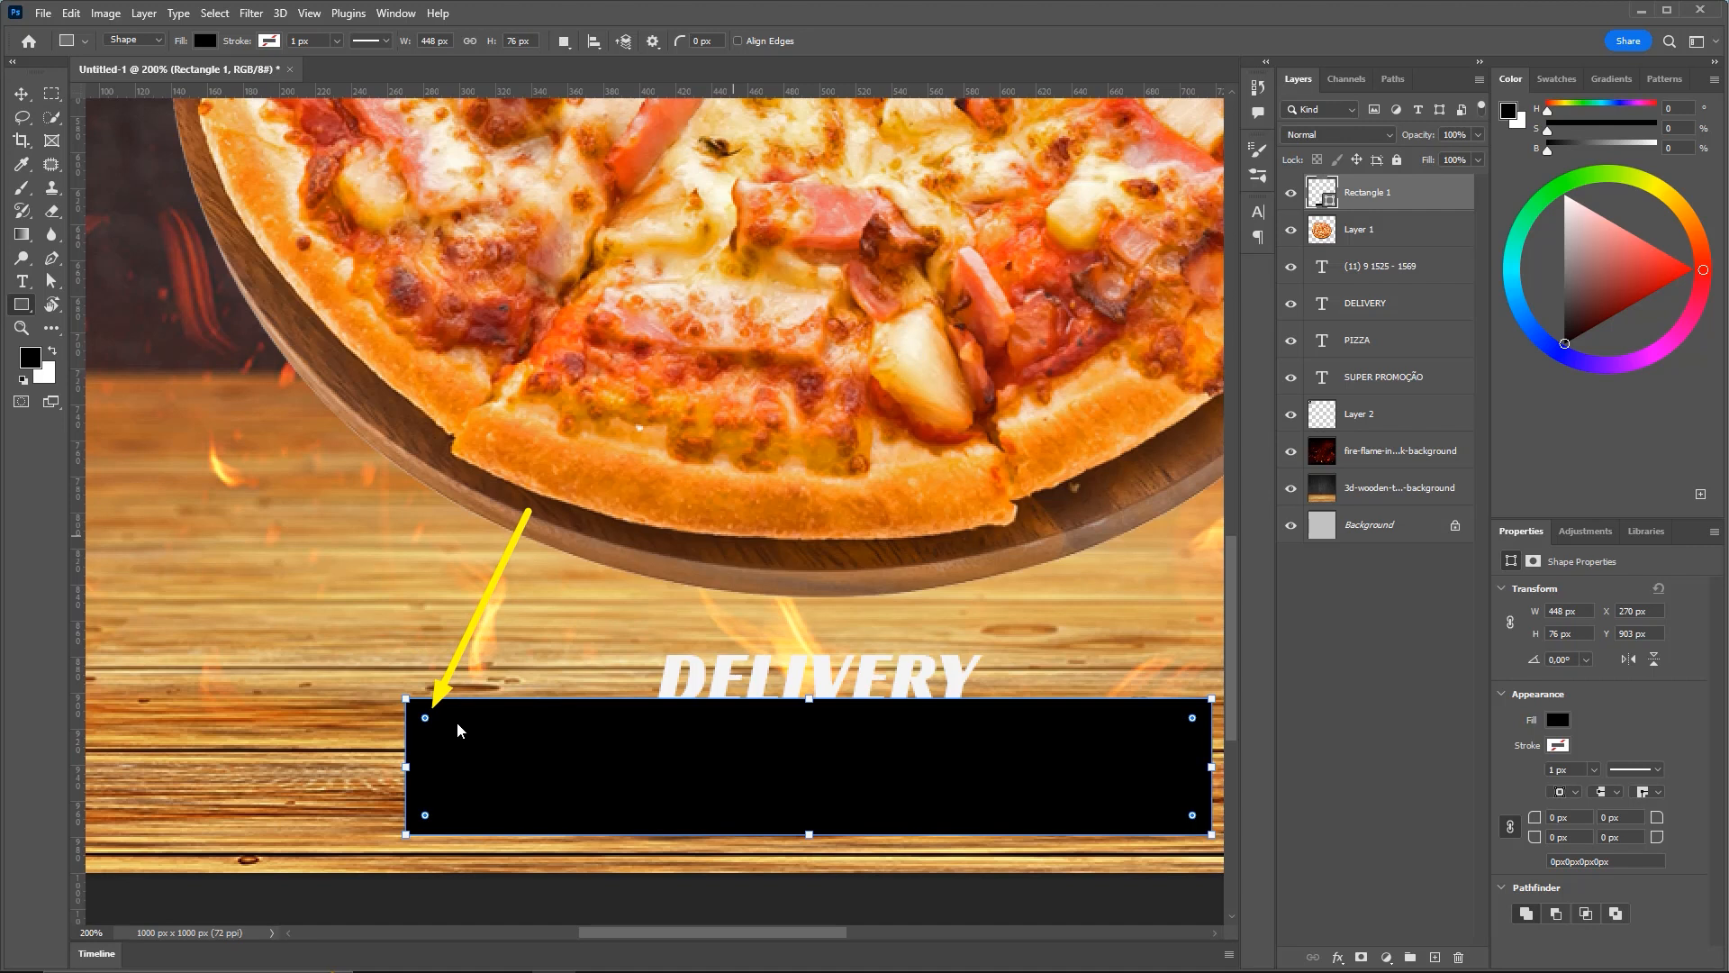
{"action": "mouse_move", "coordinate": [428, 719]}
{"action": "left_mouse_down"}
{"action": "mouse_move", "coordinate": [505, 762]}
{"action": "mouse_move", "coordinate": [363, 701]}
{"action": "mouse_move", "coordinate": [423, 724]}
{"action": "left_mouse_up"}
{"action": "key", "text": "ctrl+minus"}
Fit the flyer in view, zoom on the black box, and select the Rectangle 1 layer
{"action": "key", "text": "v"}
{"action": "left_click_drag", "start_coordinate": [906, 660], "coordinate": [887, 672]}
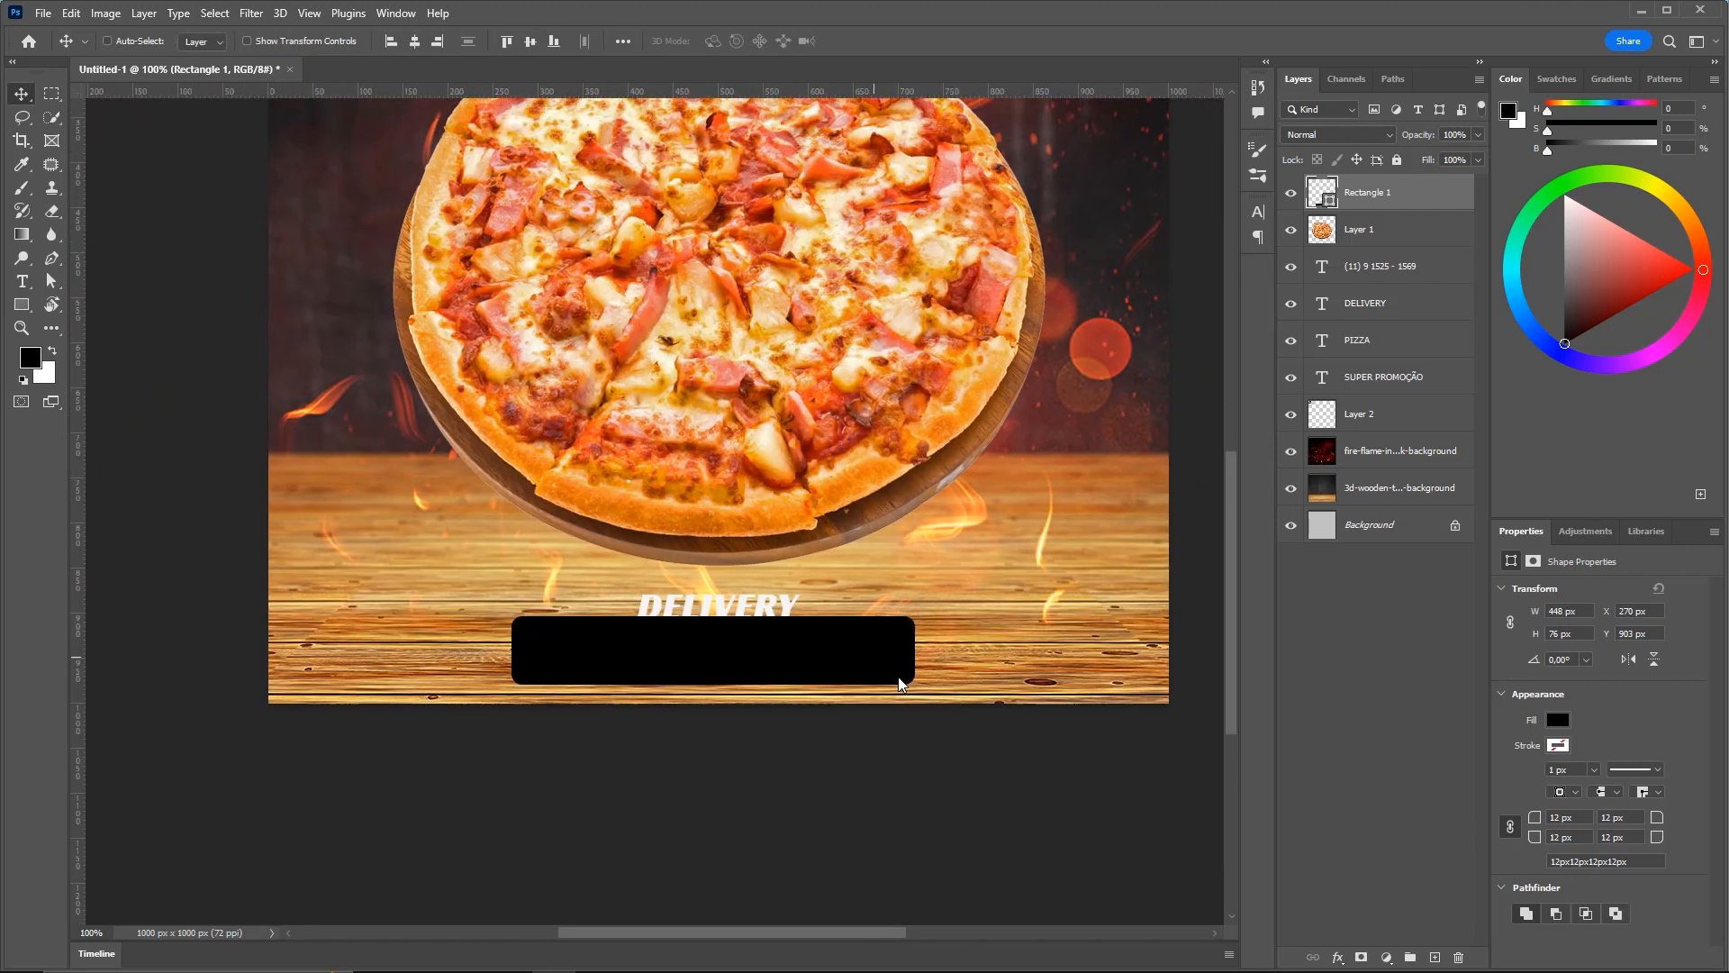
{"action": "left_click", "coordinate": [1387, 526]}
{"action": "key", "text": "ctrl+0"}
{"action": "key", "text": "ctrl"}
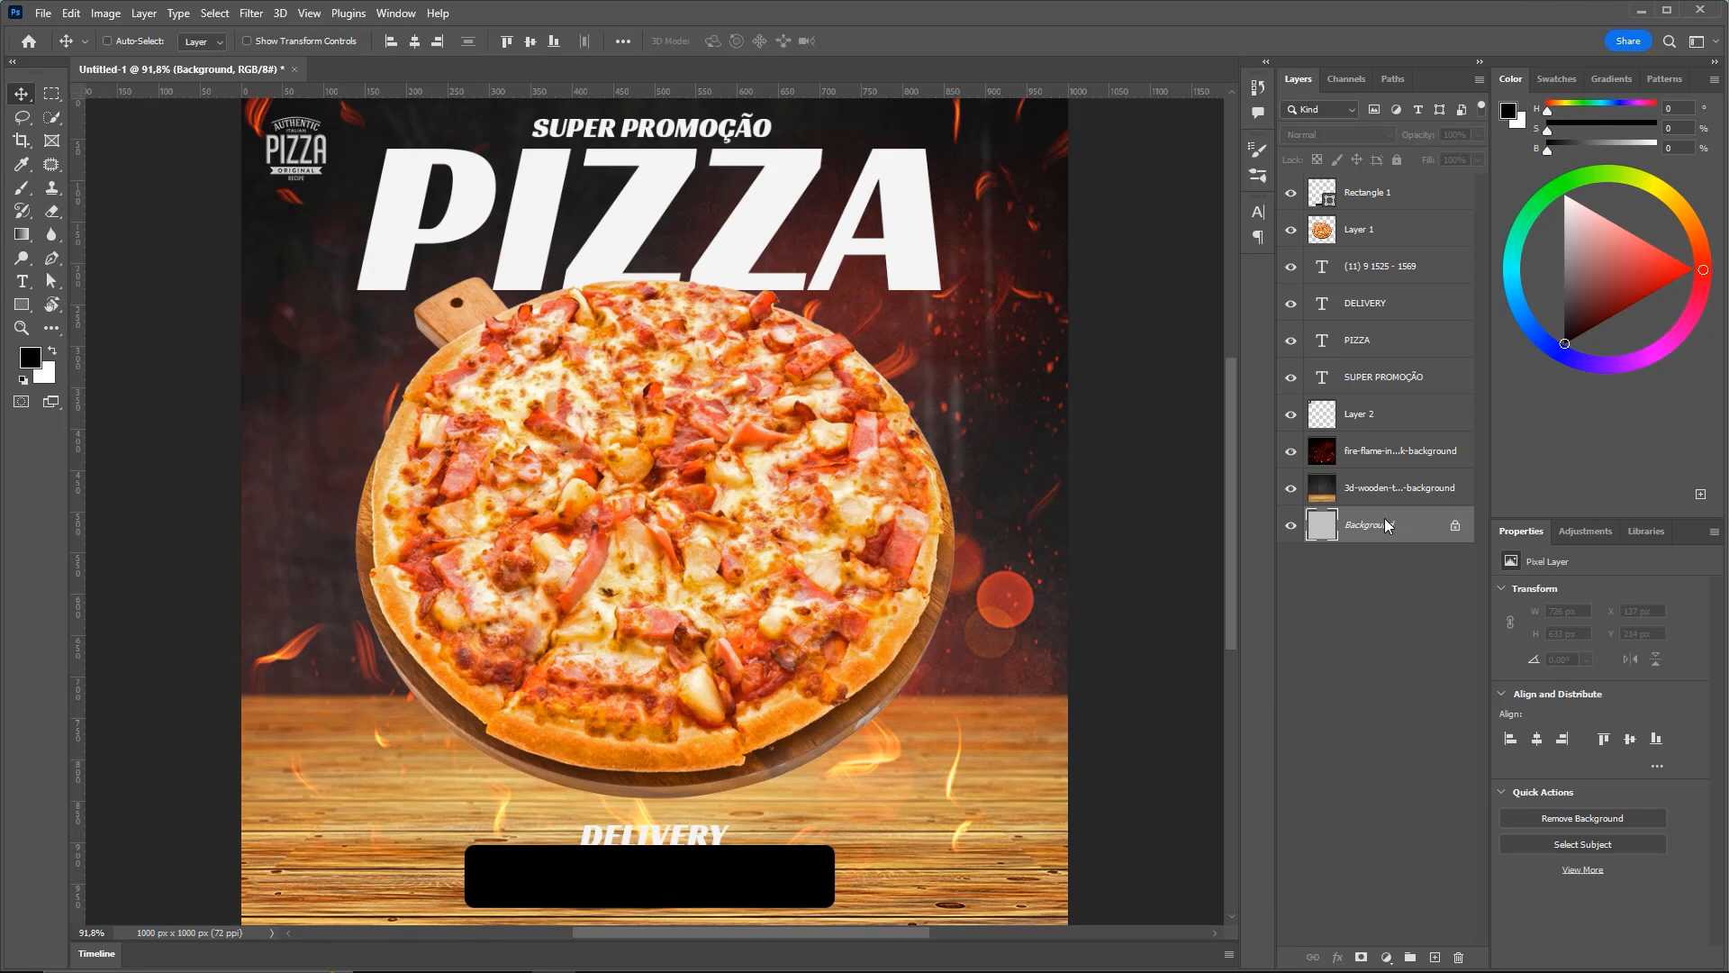
{"action": "mouse_move", "coordinate": [749, 846]}
{"action": "left_mouse_down"}
{"action": "mouse_move", "coordinate": [767, 701]}
{"action": "mouse_move", "coordinate": [857, 742]}
{"action": "left_mouse_up"}
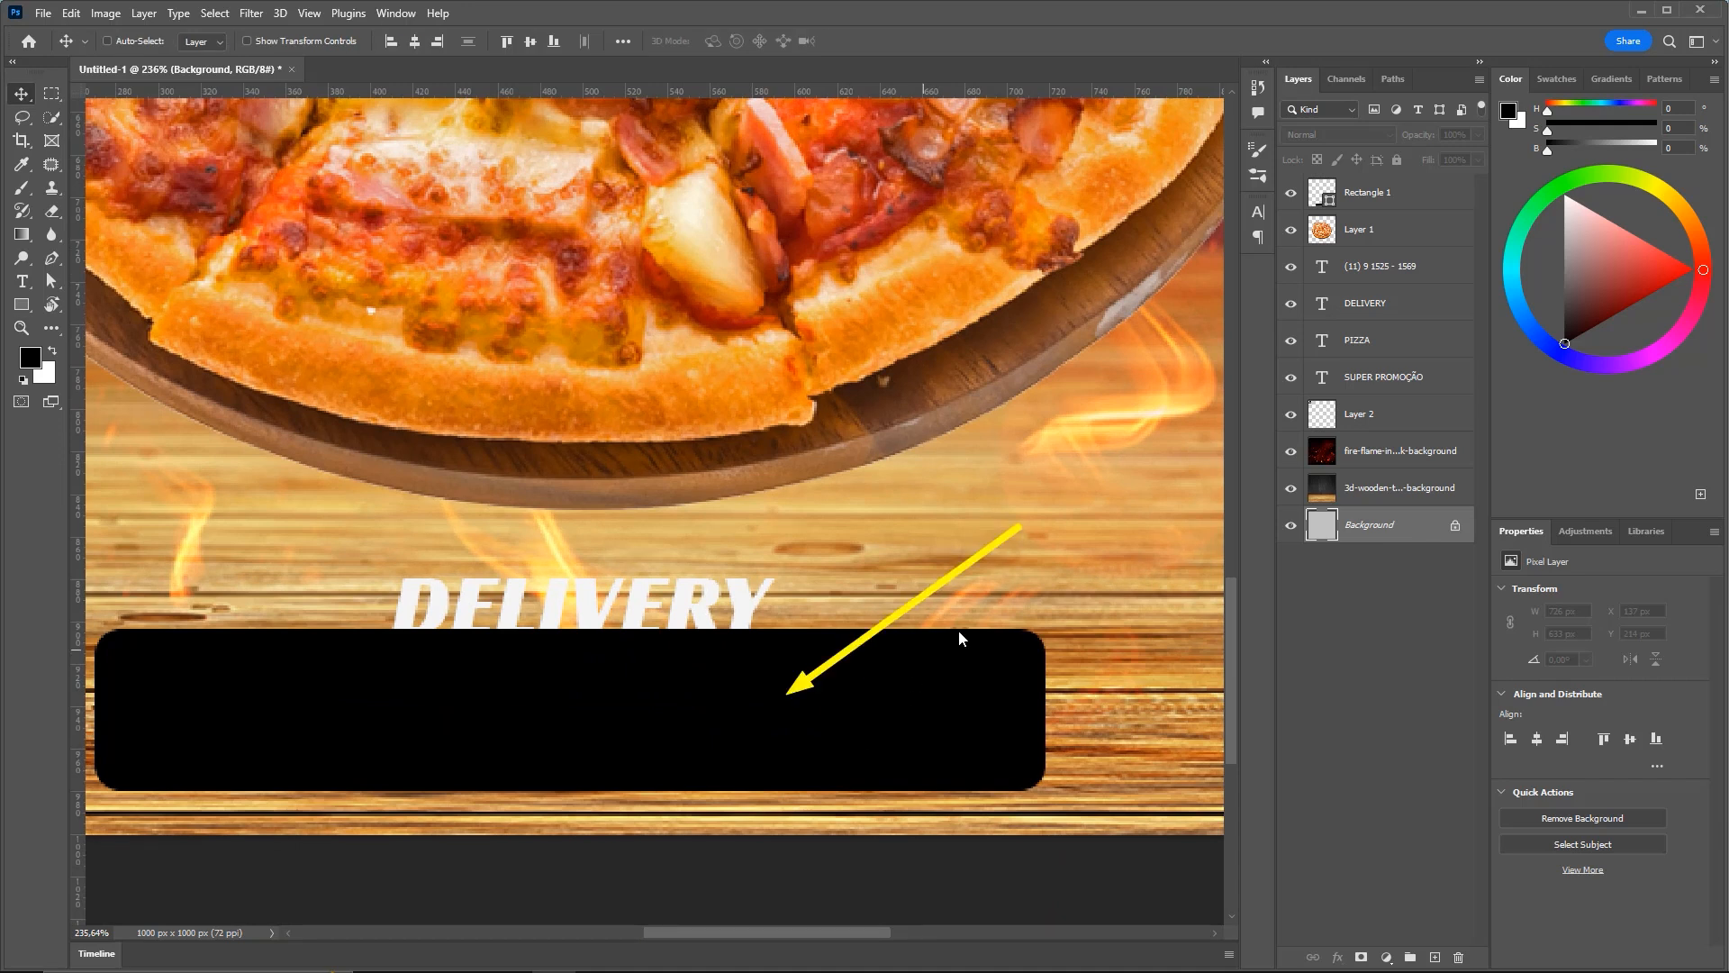
{"action": "left_click", "coordinate": [1375, 194]}
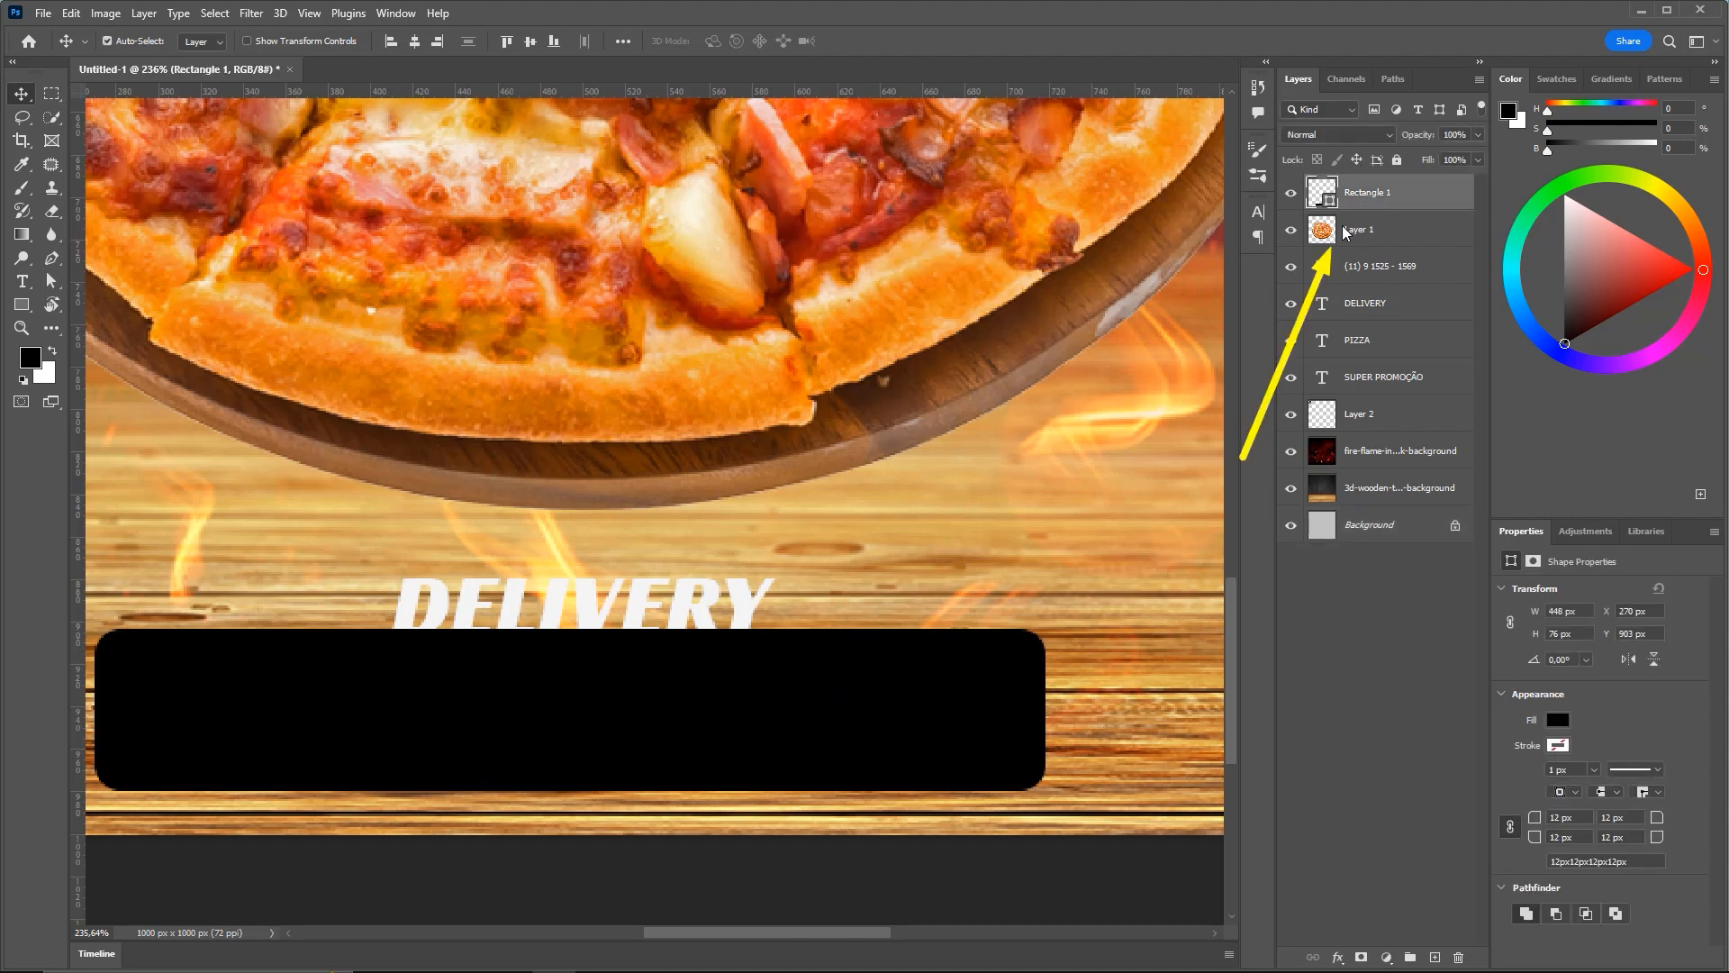
{"action": "key", "text": "ctrl"}
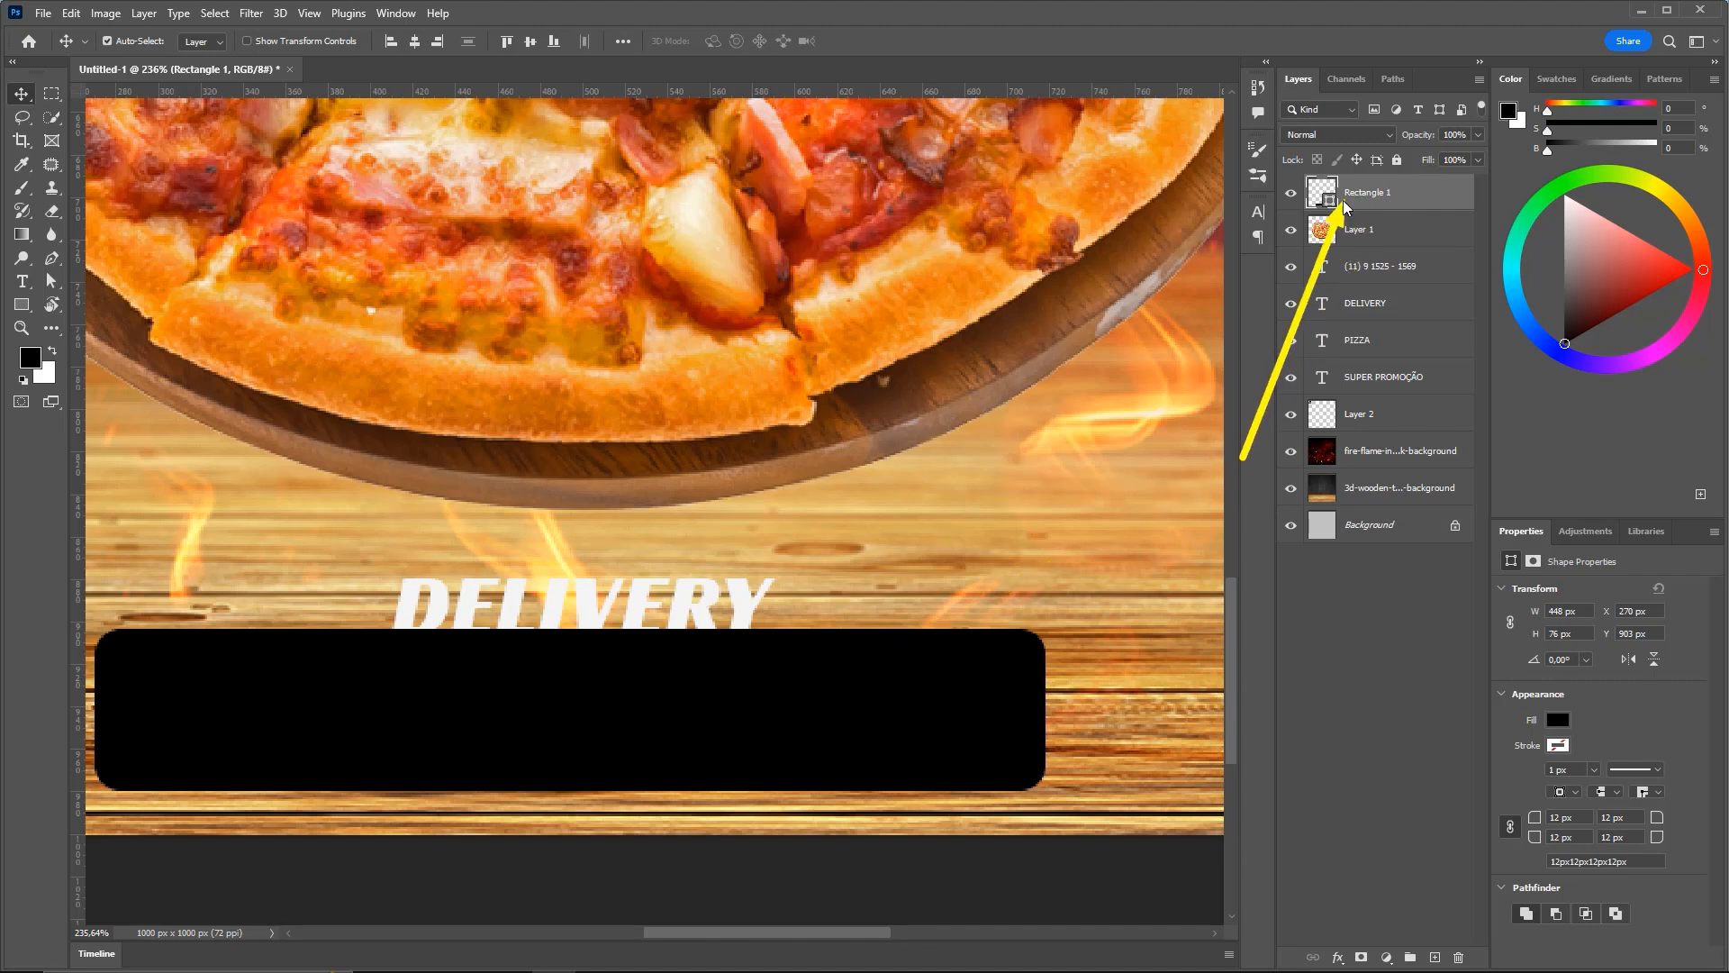
{"action": "left_click", "coordinate": [22, 304]}
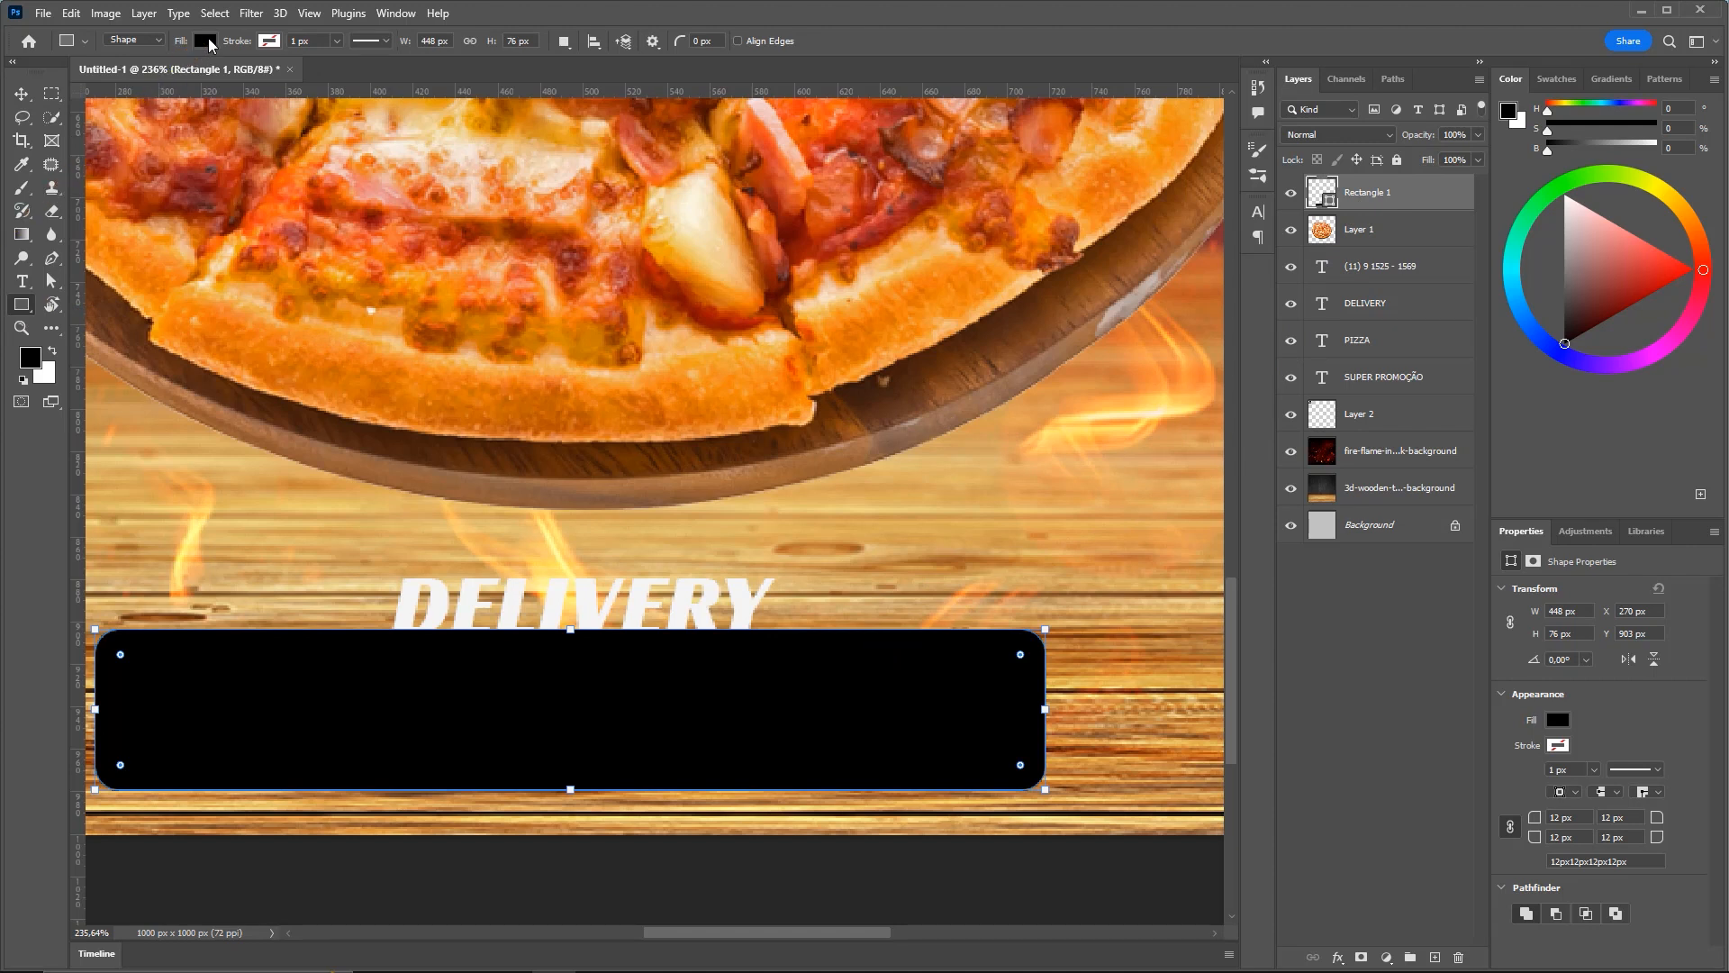
Change the rounded box's fill from pure black to #101010 through the Color Picker
{"action": "left_click", "coordinate": [206, 41]}
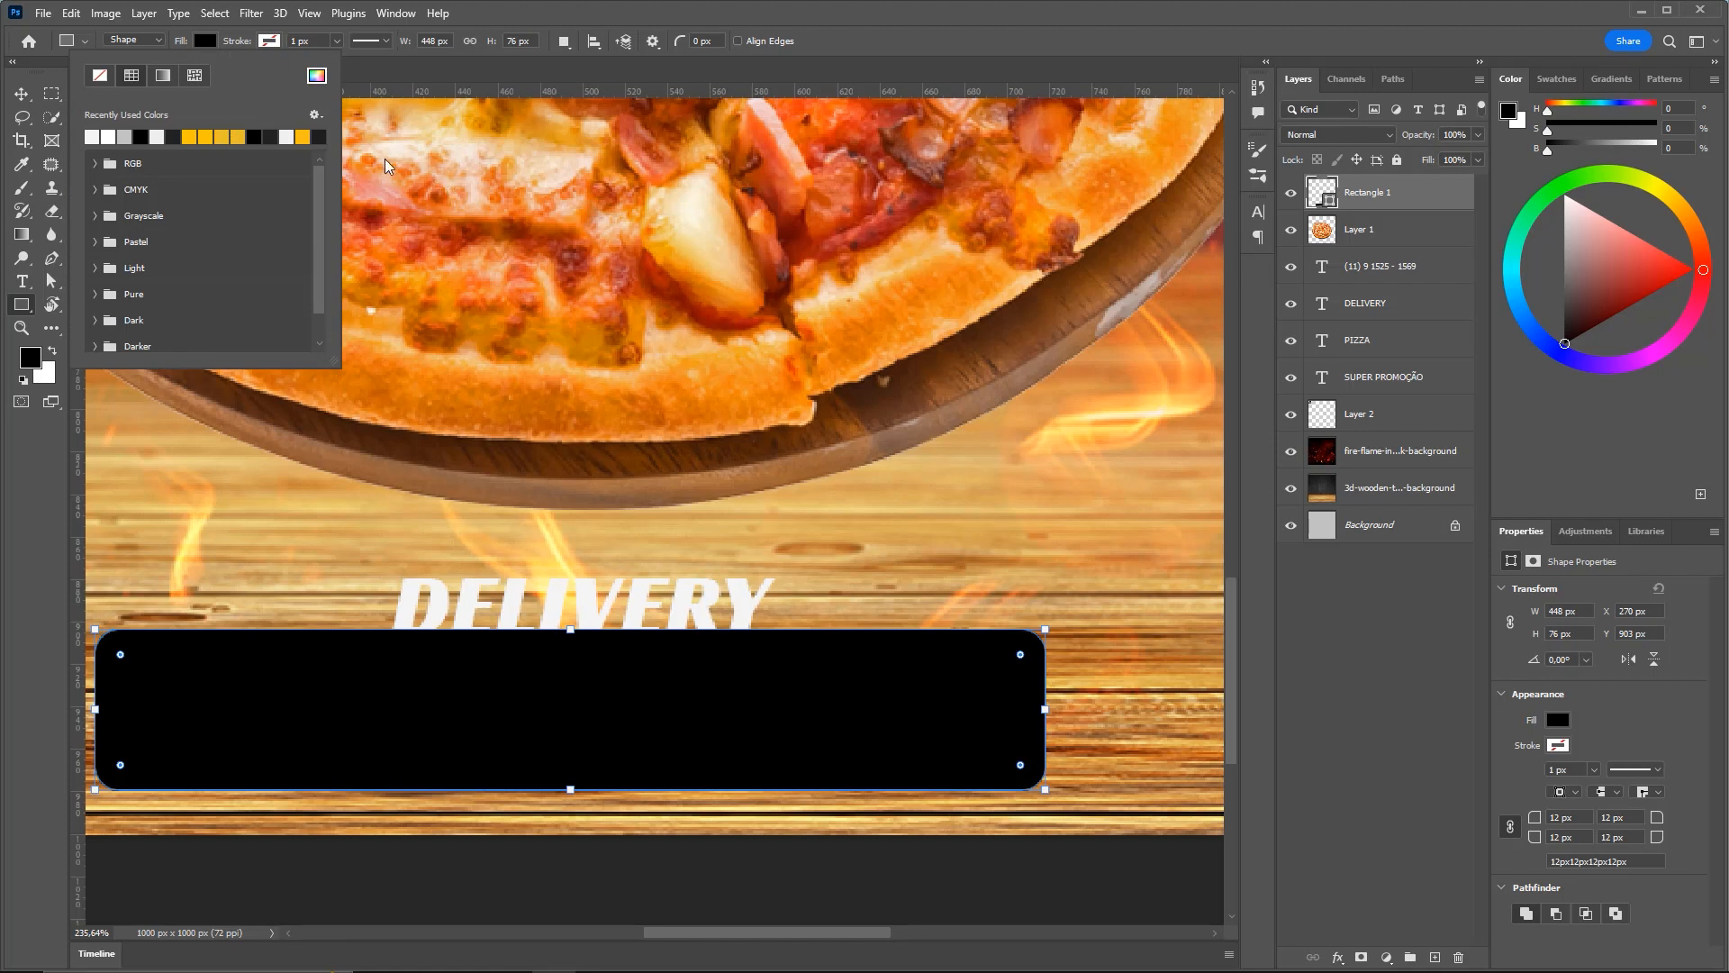
{"action": "left_click", "coordinate": [203, 43]}
{"action": "left_click", "coordinate": [203, 44]}
{"action": "left_click", "coordinate": [316, 75]}
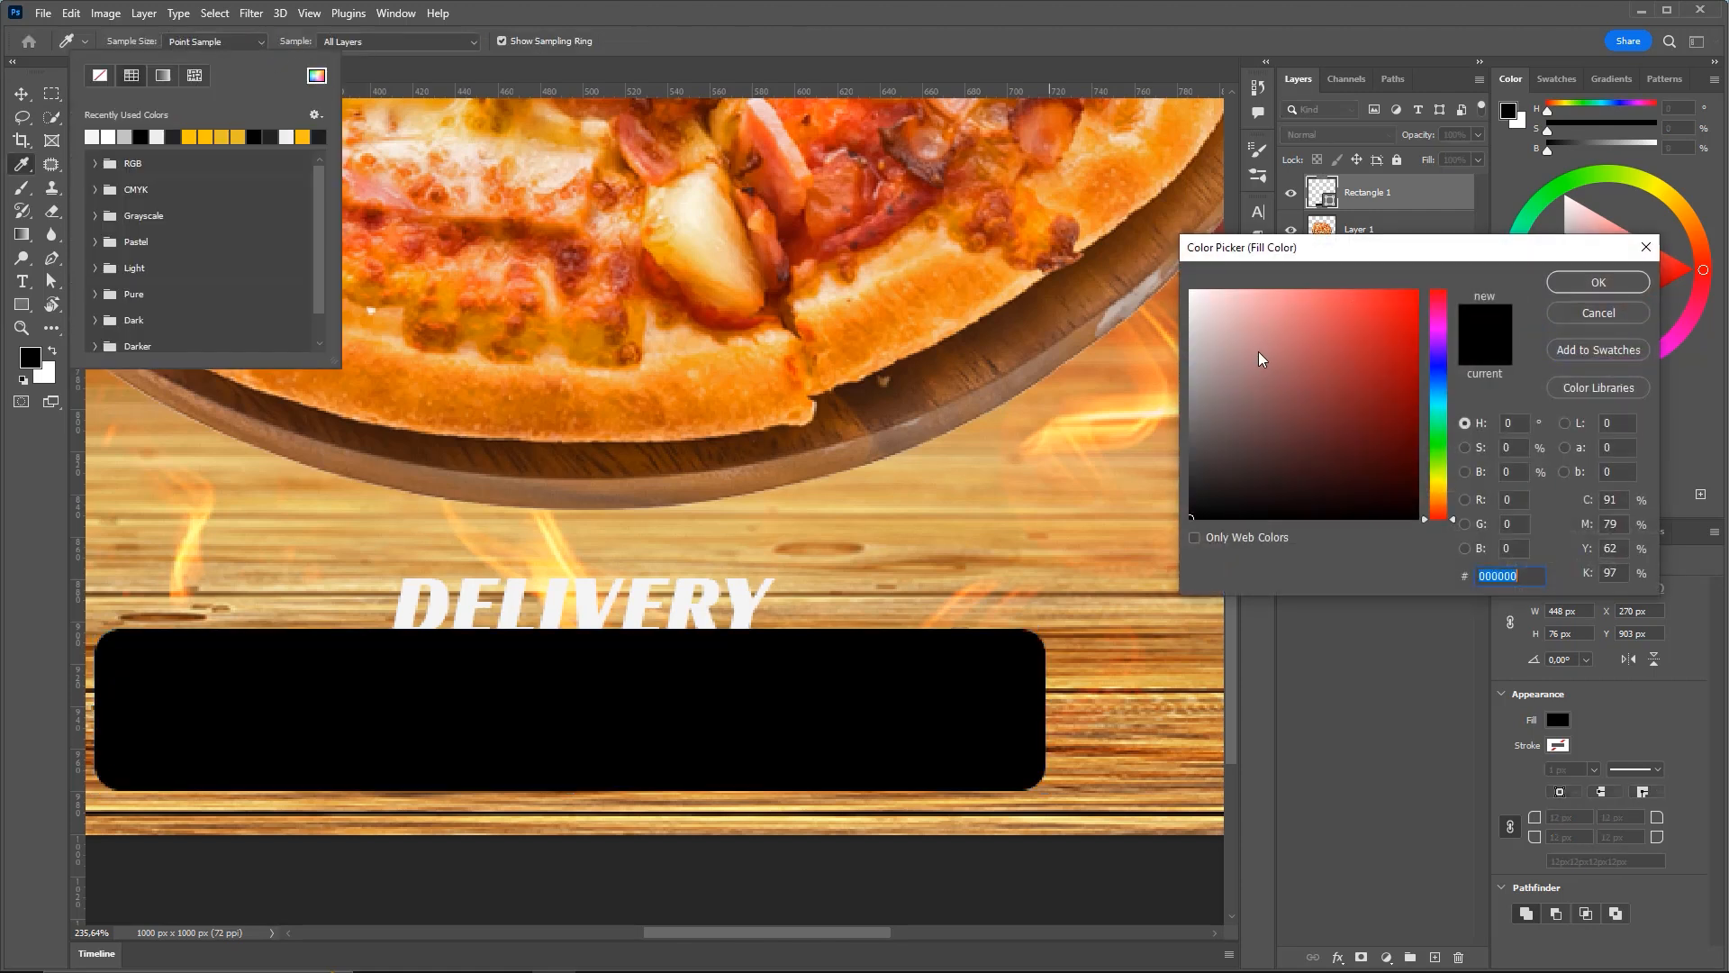
{"action": "mouse_move", "coordinate": [1212, 470]}
{"action": "left_mouse_down"}
{"action": "mouse_move", "coordinate": [1180, 459]}
{"action": "mouse_move", "coordinate": [1158, 413]}
{"action": "mouse_move", "coordinate": [1108, 412]}
{"action": "mouse_move", "coordinate": [1095, 537]}
{"action": "mouse_move", "coordinate": [1080, 508]}
{"action": "left_mouse_up"}
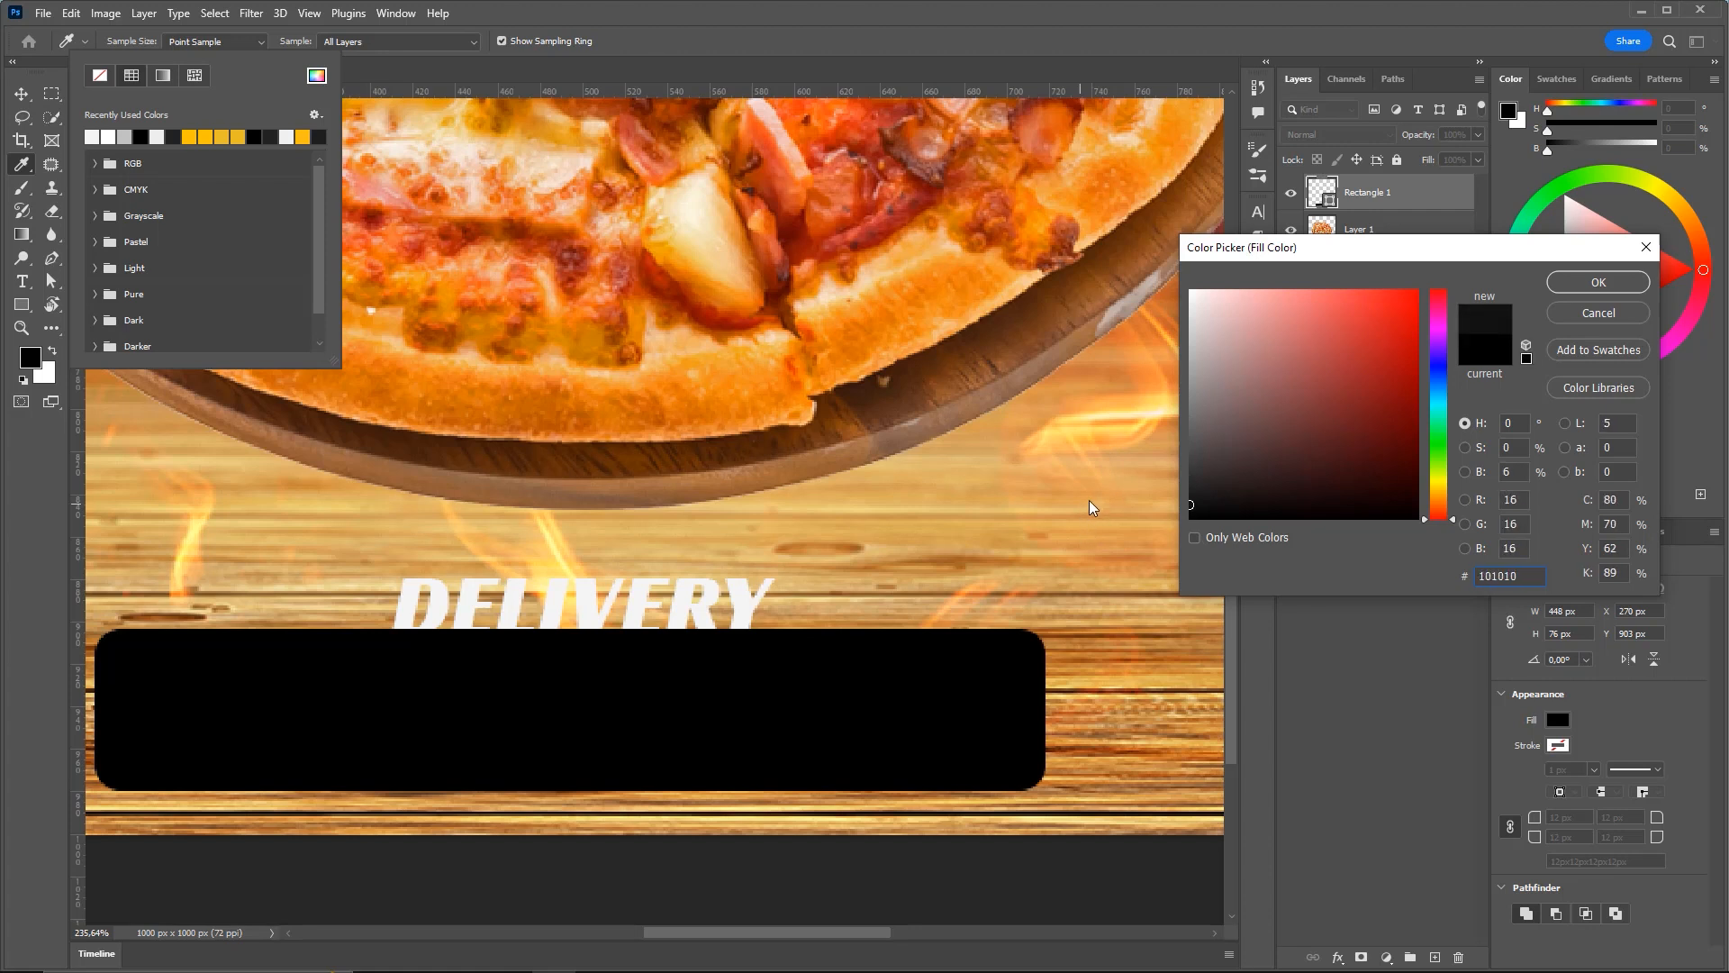
{"action": "left_click", "coordinate": [1578, 284]}
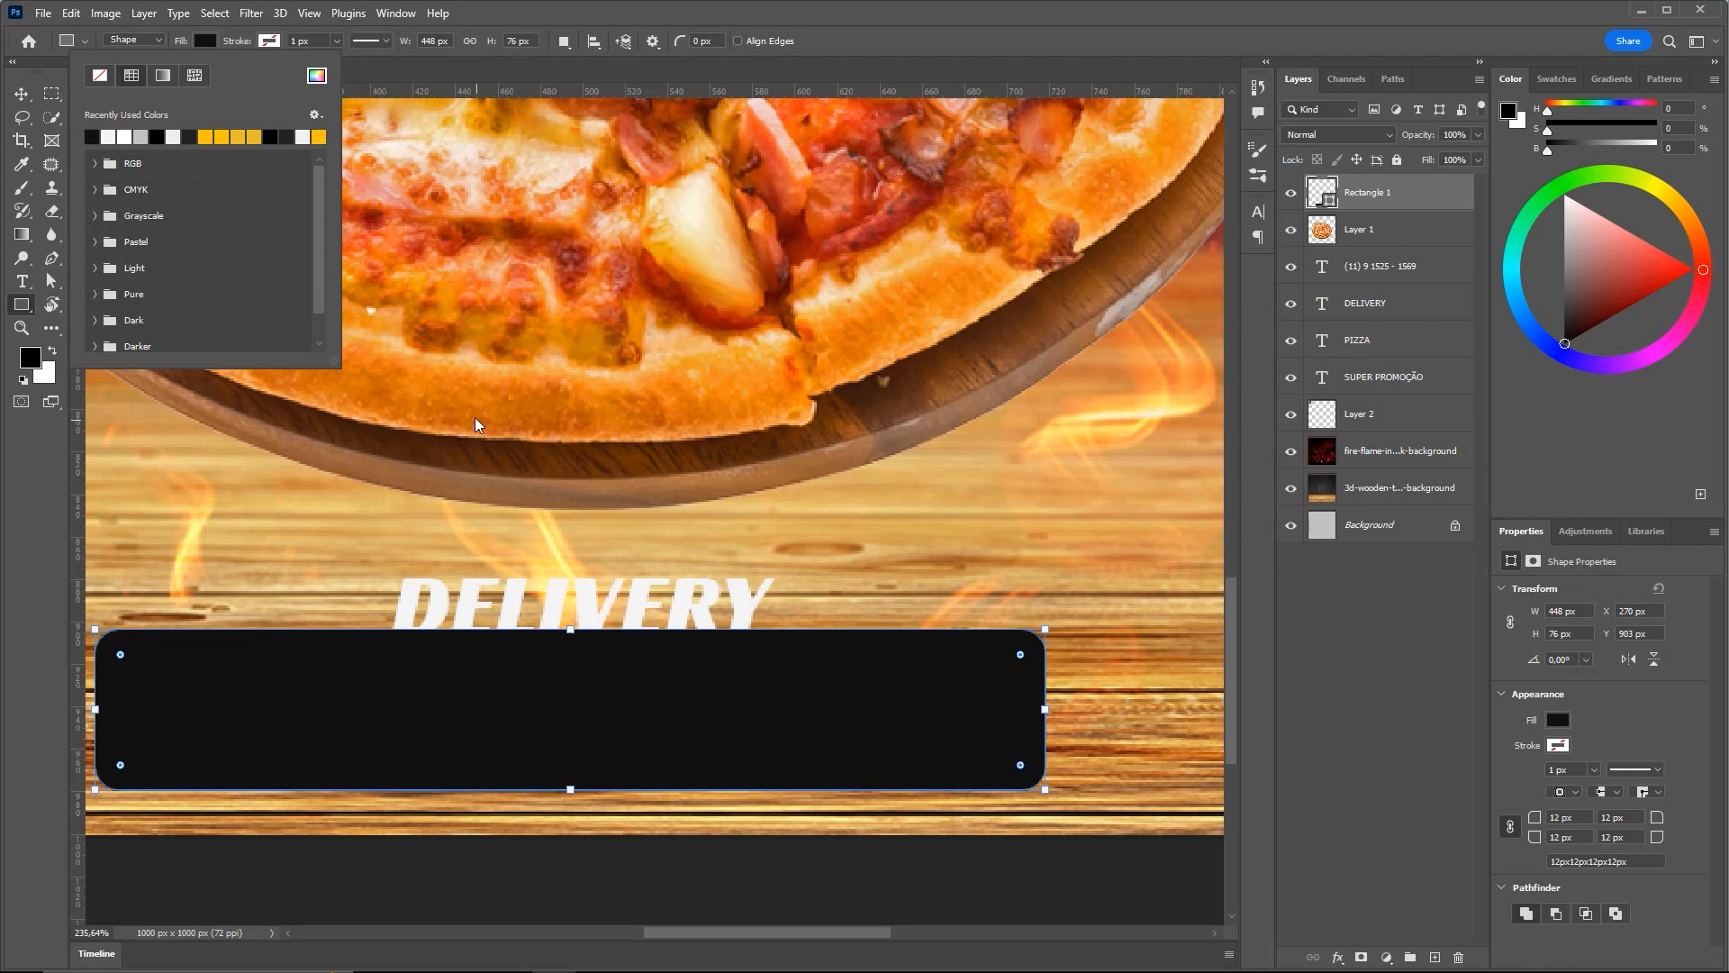
{"action": "left_click", "coordinate": [20, 96]}
{"action": "key", "text": "ctrl+minus"}
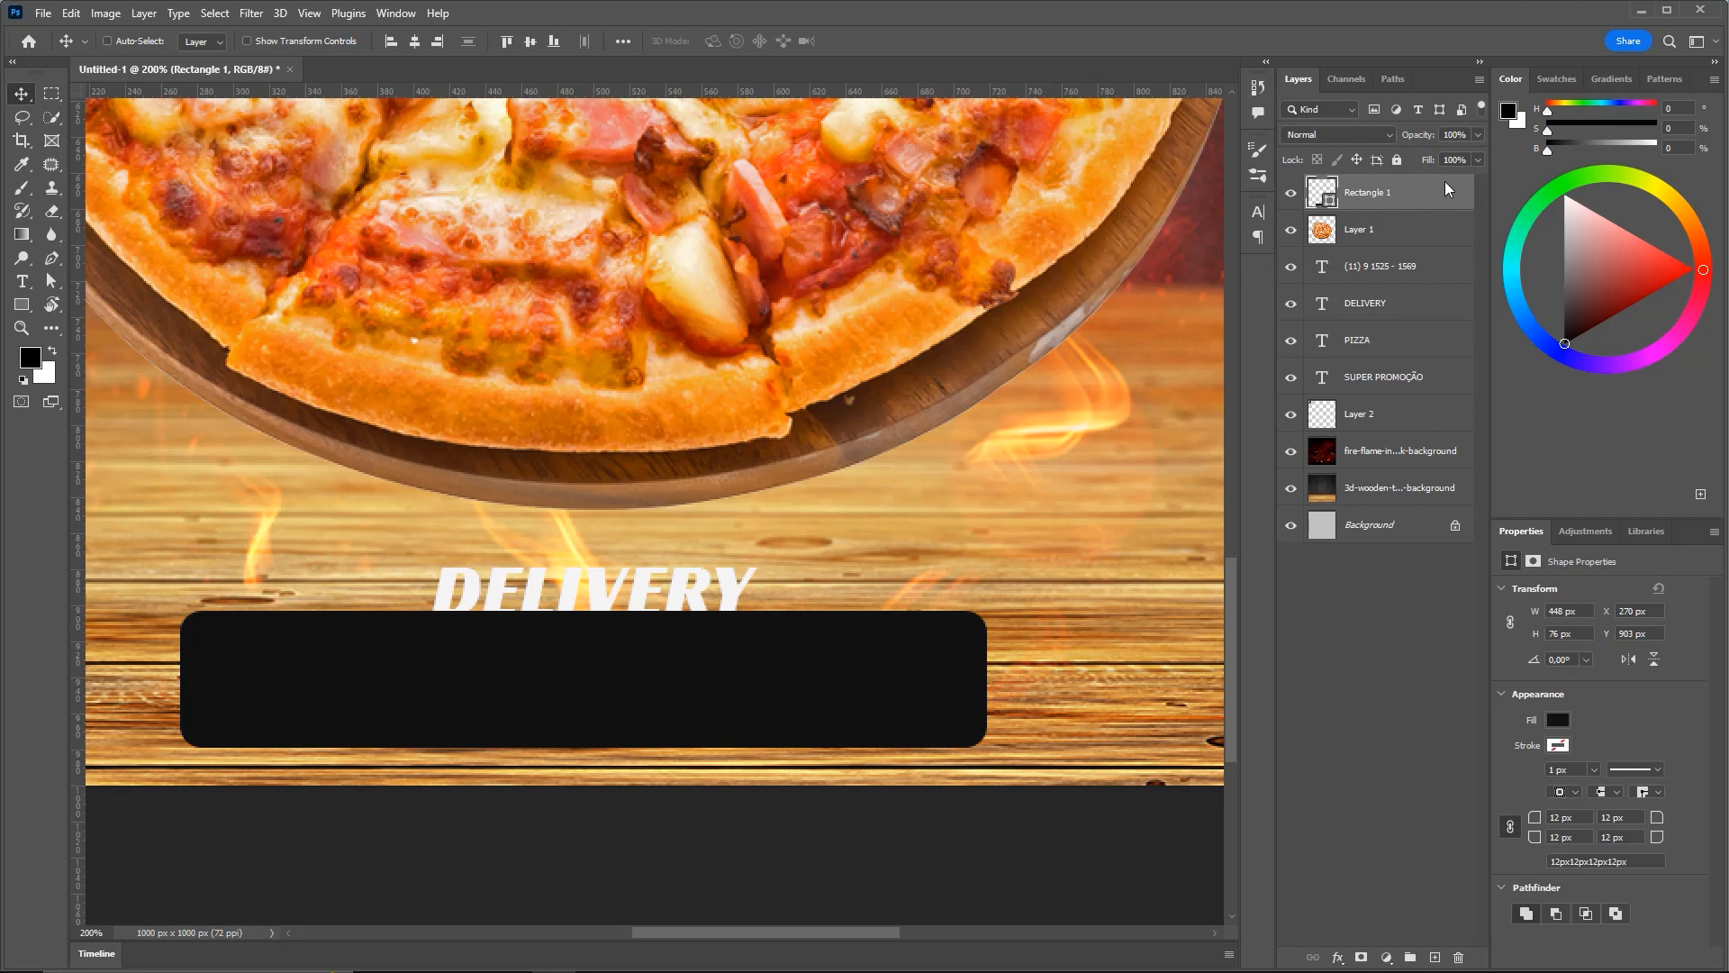
Move the Rectangle 1 layer below the DELIVERY and phone number text layers
{"action": "left_click_drag", "start_coordinate": [1408, 193], "coordinate": [1410, 309]}
{"action": "key", "text": "ctrl+minus"}
{"action": "key", "text": "ctrl"}
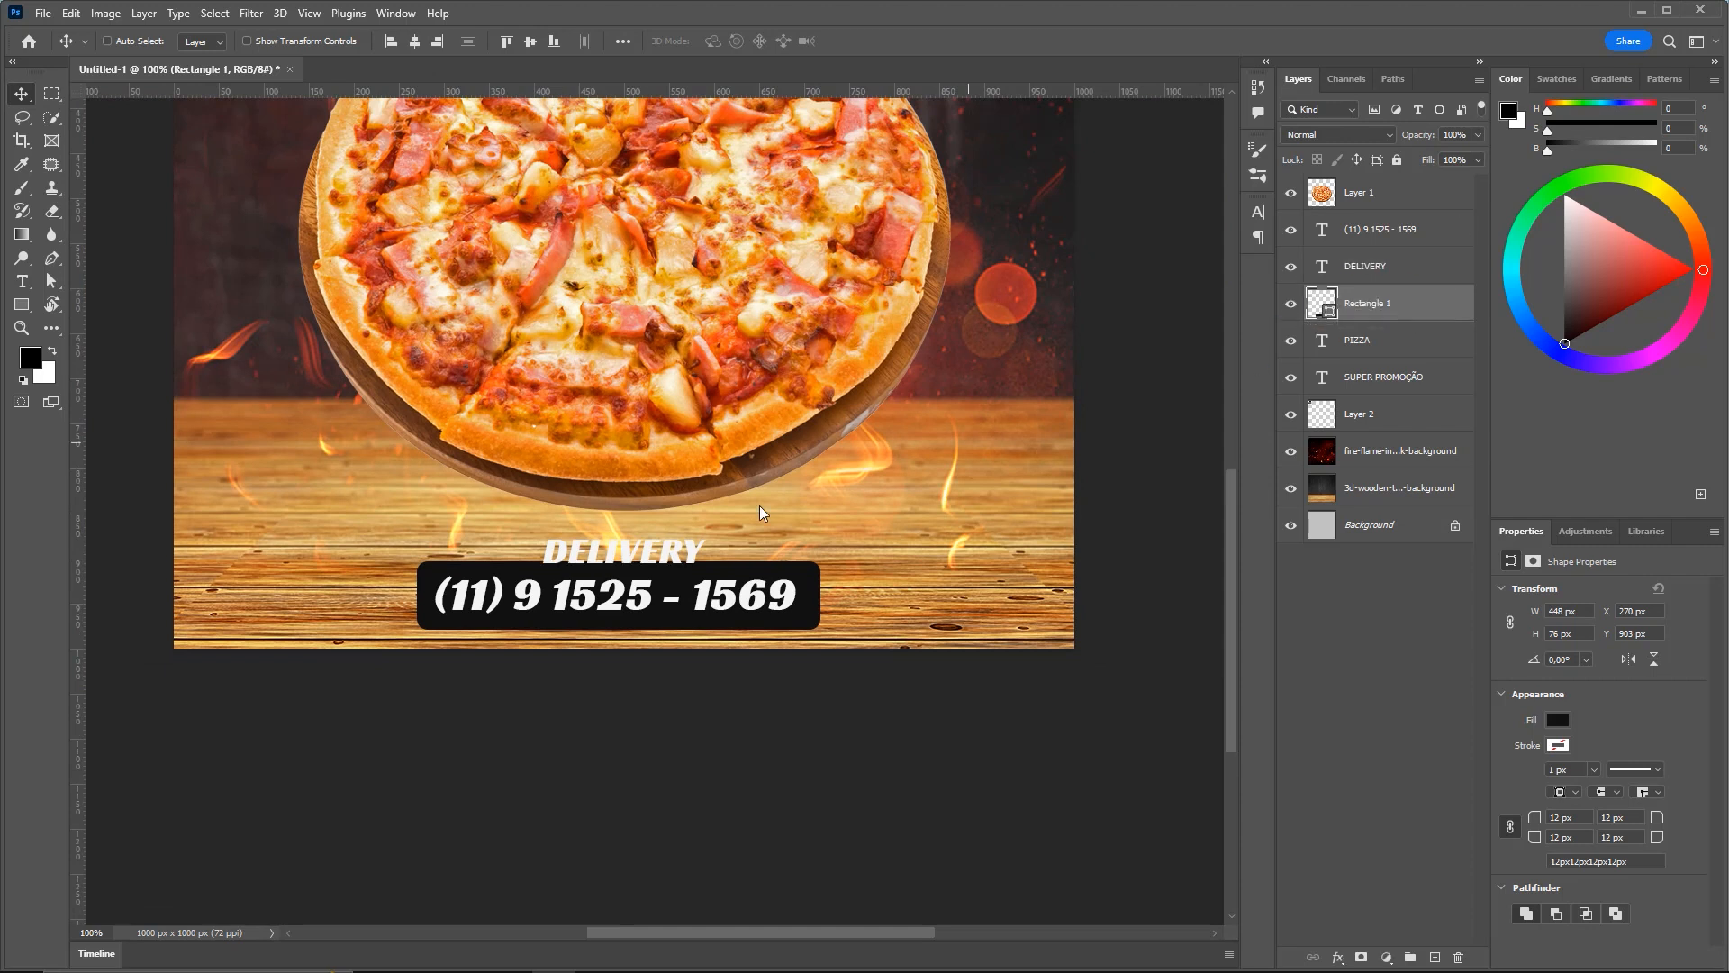
{"action": "scroll", "coordinate": [783, 558], "scroll_direction": "up", "scroll_amount": 1}
{"action": "scroll", "coordinate": [596, 617], "scroll_direction": "up", "scroll_amount": 5}
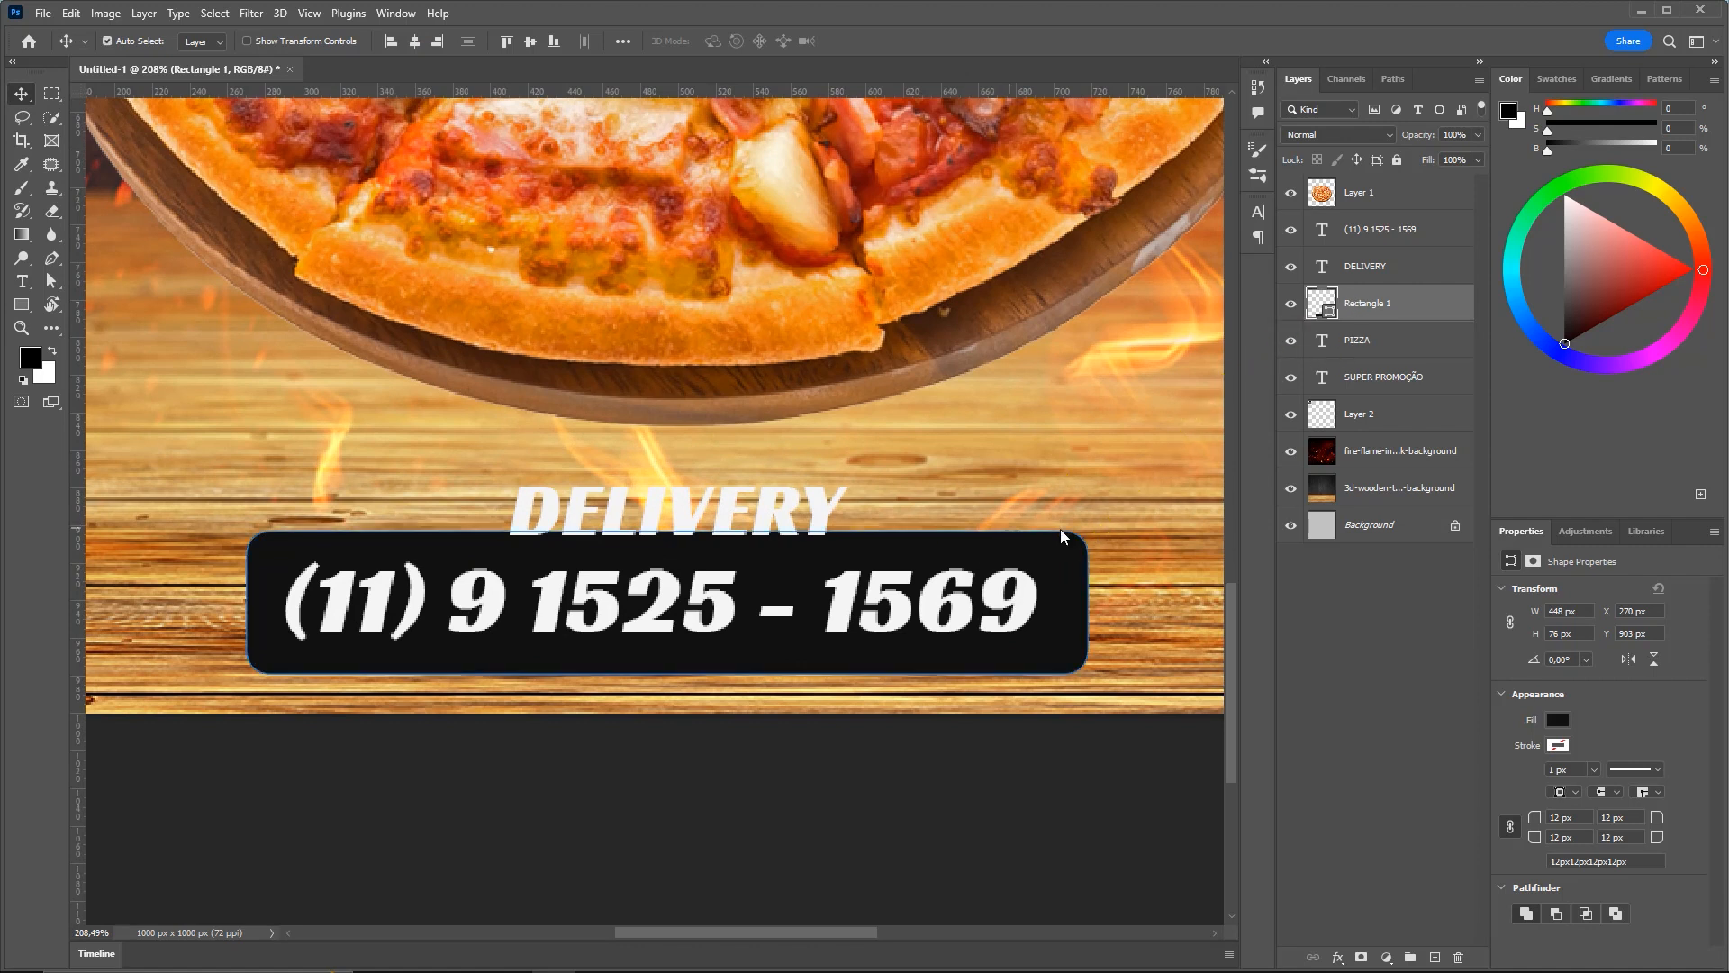
Resize the dark box to 429 × 62 px
{"action": "key", "text": "ctrl+t"}
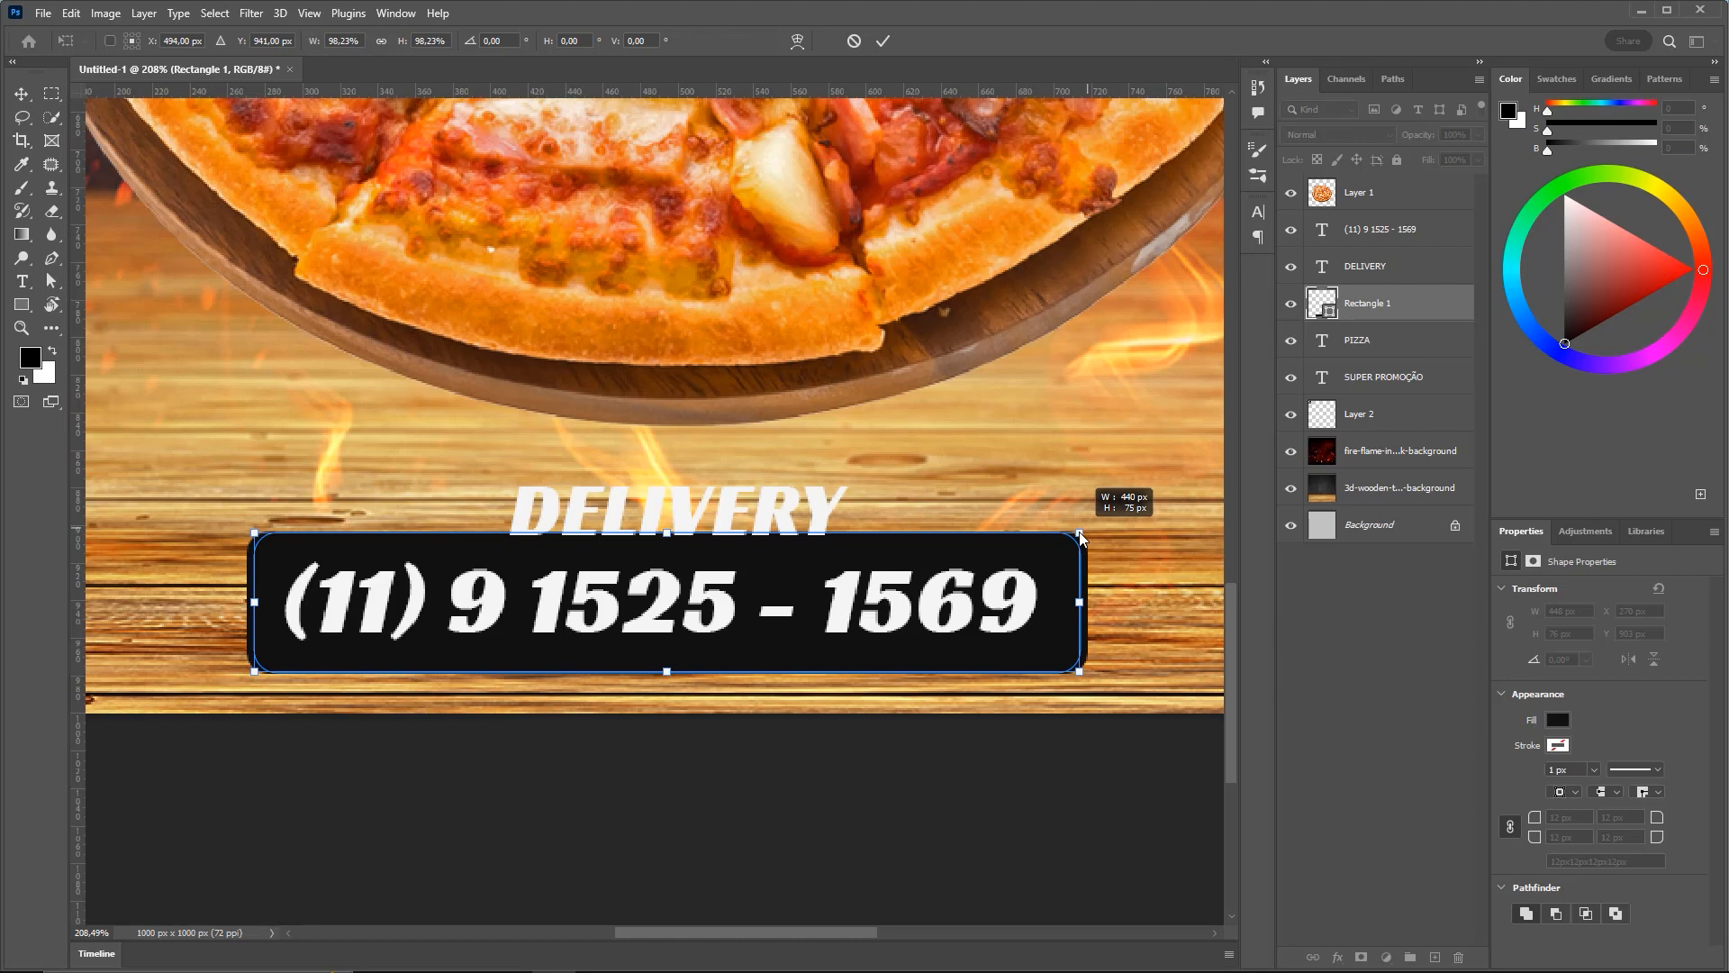
{"action": "key", "text": "Return"}
{"action": "key", "text": "ctrl+t"}
{"action": "left_click_drag", "start_coordinate": [1087, 601], "coordinate": [1063, 607]}
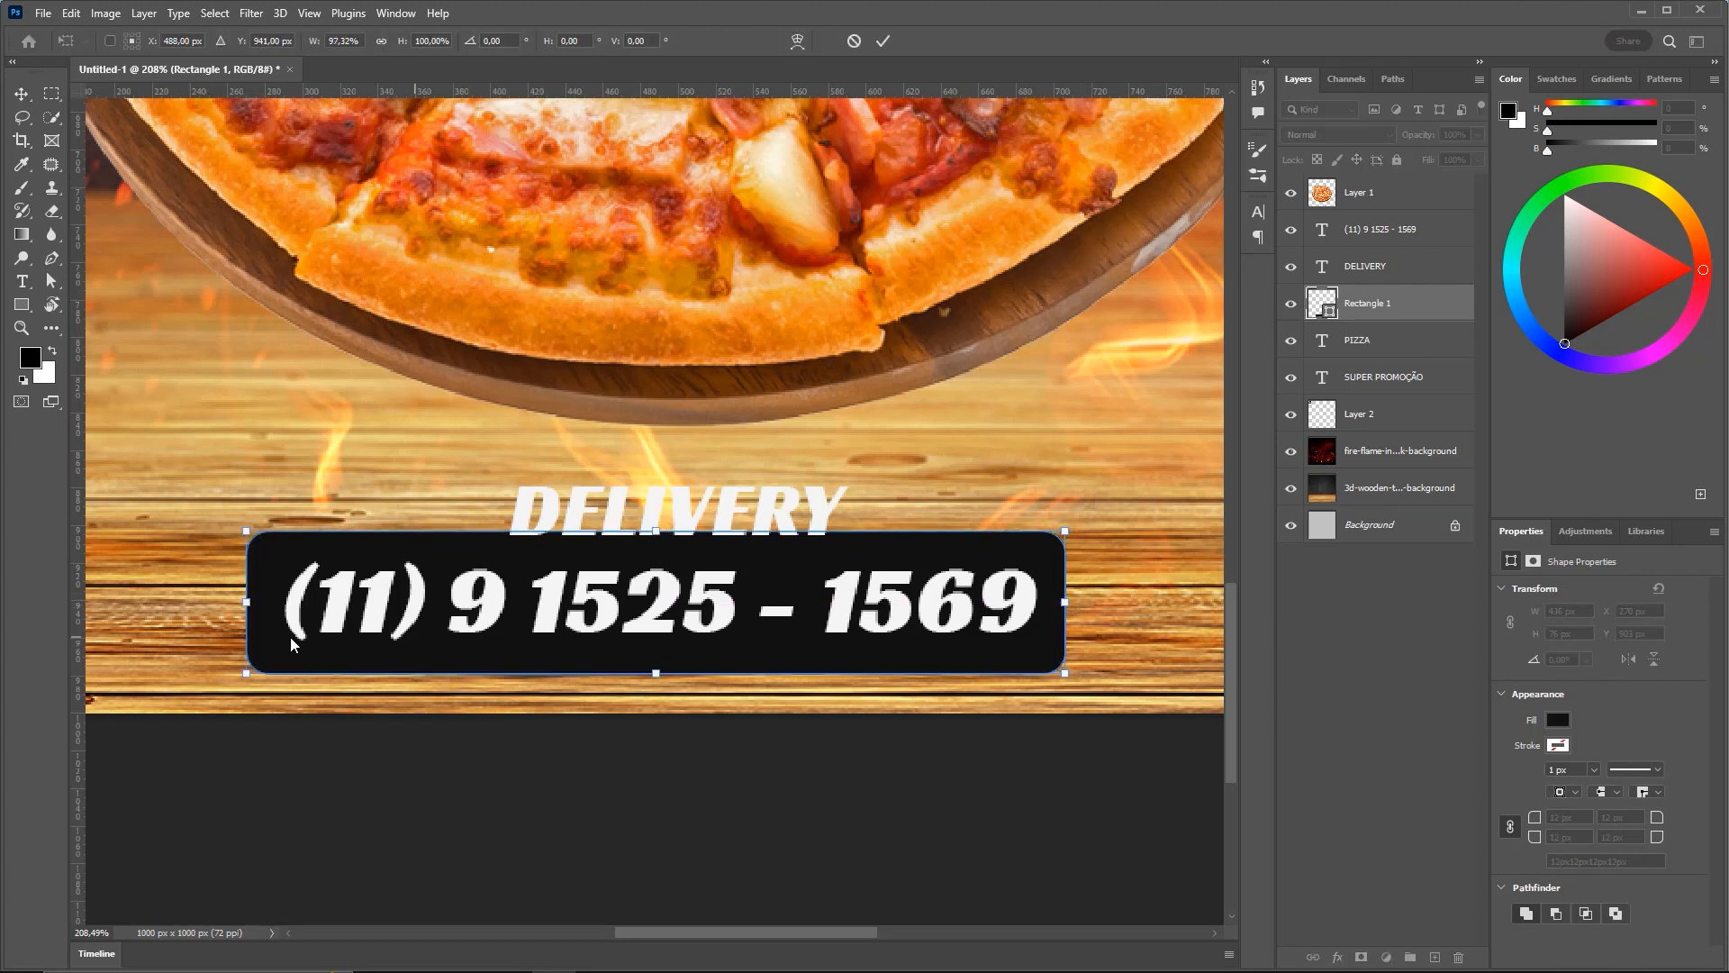
{"action": "left_click_drag", "start_coordinate": [247, 602], "coordinate": [262, 601]}
{"action": "left_click_drag", "start_coordinate": [662, 532], "coordinate": [662, 546]}
{"action": "left_click_drag", "start_coordinate": [662, 674], "coordinate": [665, 662]}
{"action": "left_click_drag", "start_coordinate": [664, 547], "coordinate": [658, 545]}
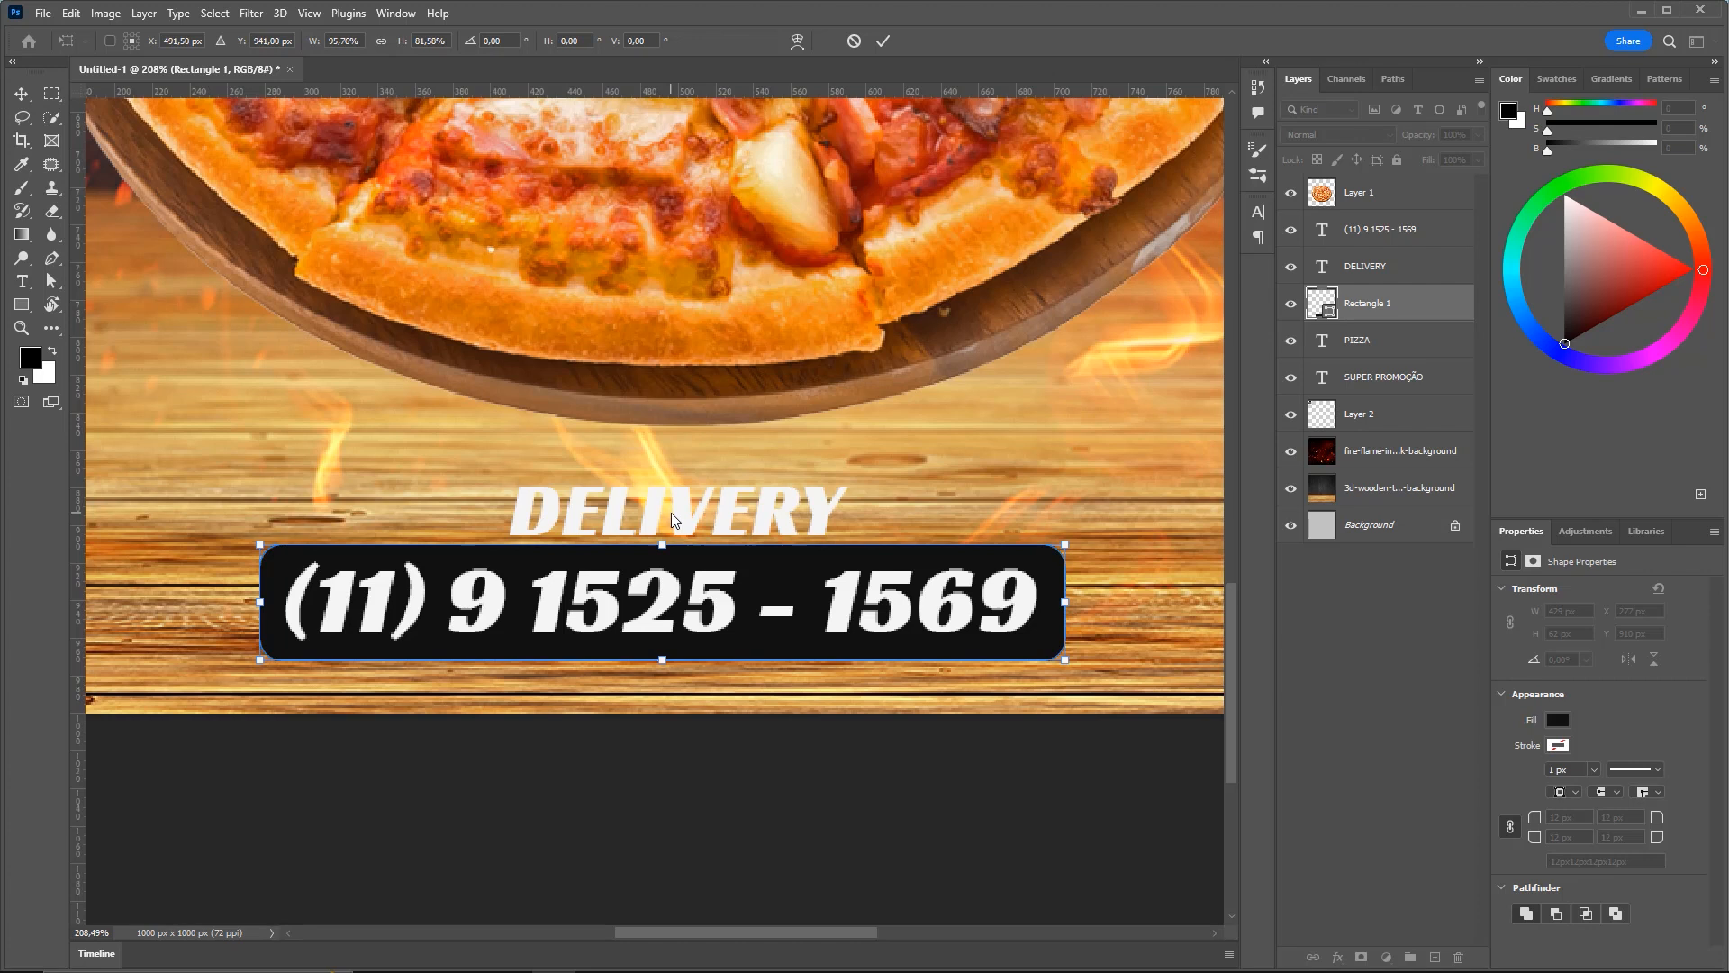
{"action": "key", "text": "Return"}
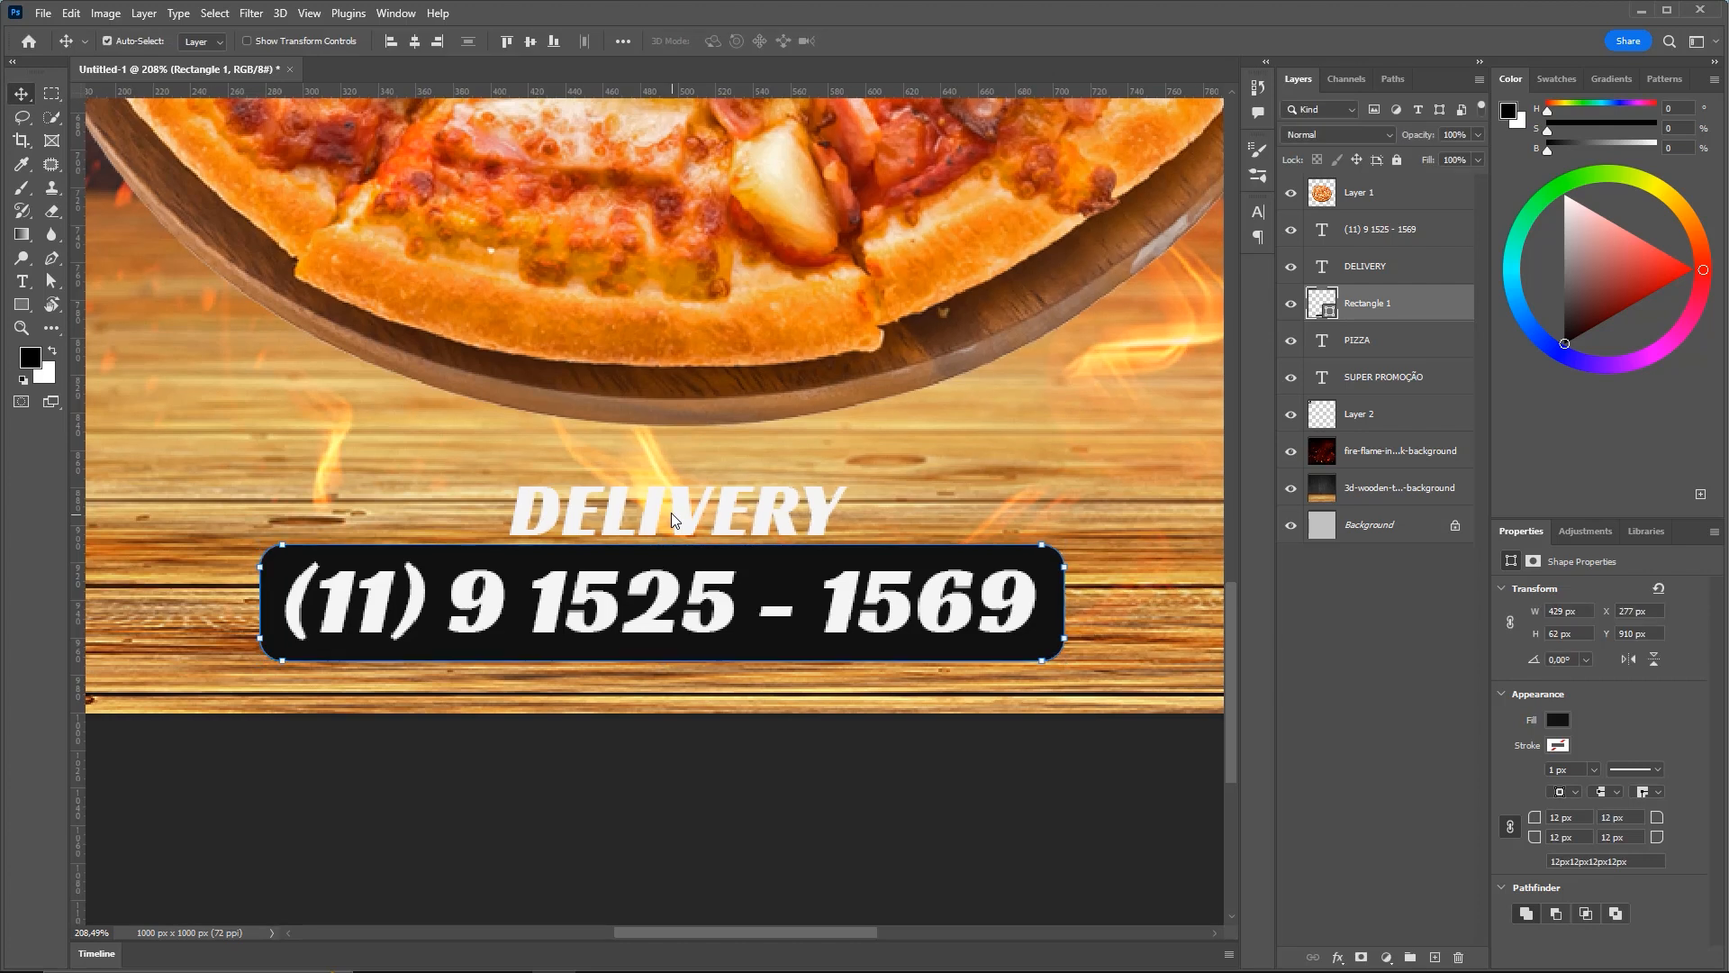
Horizontally centre the SUPER PROMOÇÃO, PIZZA, DELIVERY and phone number text layers
{"action": "scroll", "coordinate": [672, 512], "scroll_direction": "down", "scroll_amount": 5}
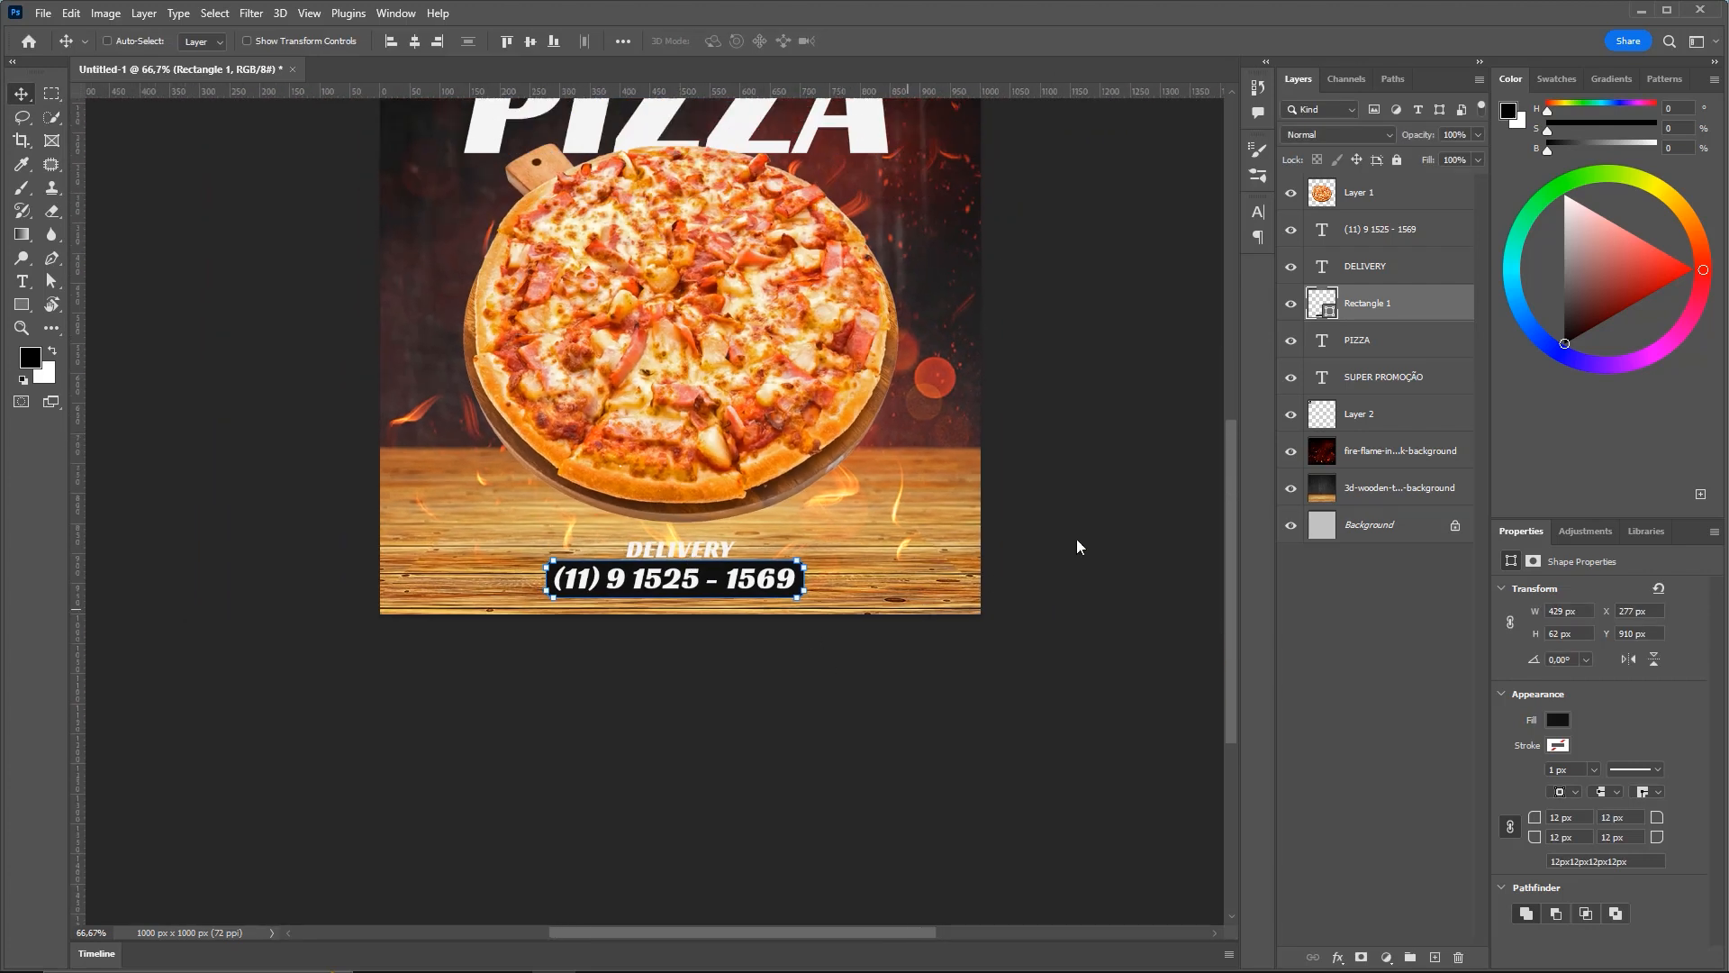
{"action": "left_click", "coordinate": [1389, 416]}
{"action": "left_click_drag", "start_coordinate": [682, 413], "coordinate": [661, 571]}
{"action": "key", "text": "z"}
{"action": "left_click", "coordinate": [693, 485]}
{"action": "left_click_drag", "start_coordinate": [695, 485], "coordinate": [663, 494]}
{"action": "key", "text": "v"}
{"action": "left_click_drag", "start_coordinate": [740, 441], "coordinate": [756, 478]}
{"action": "left_click", "coordinate": [1402, 376]}
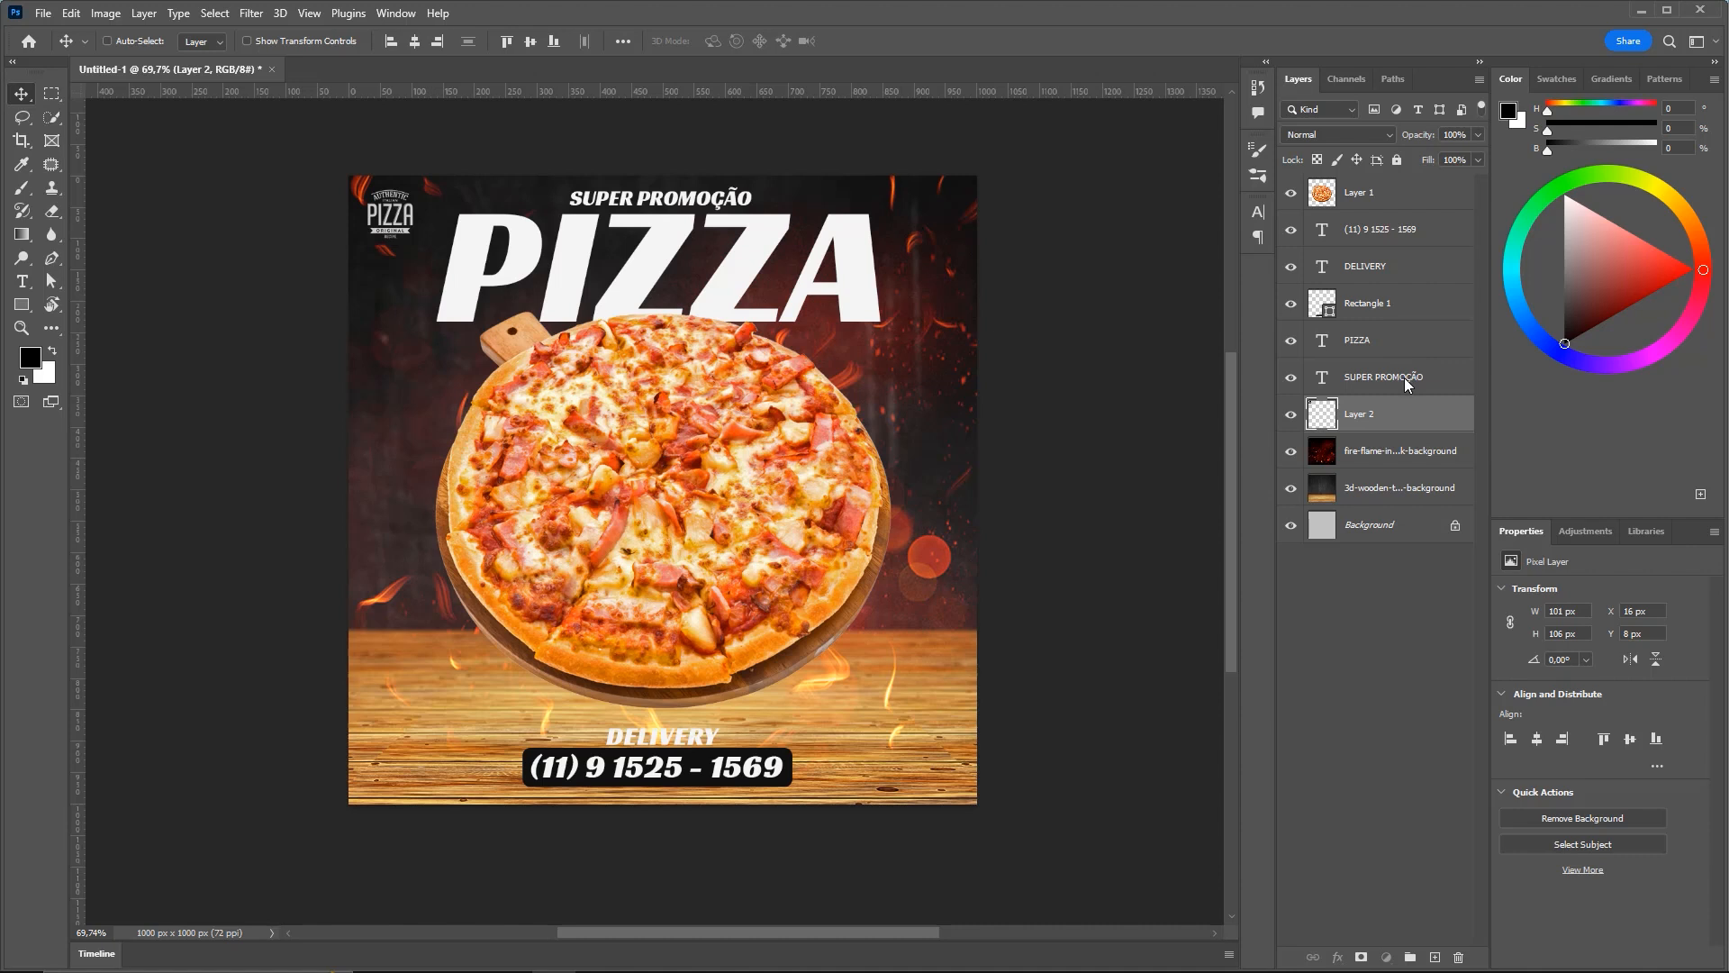
{"action": "left_click", "coordinate": [1379, 340], "text": "ctrl"}
{"action": "left_click", "coordinate": [1386, 263], "text": "ctrl"}
{"action": "left_click", "coordinate": [1383, 230], "text": "ctrl"}
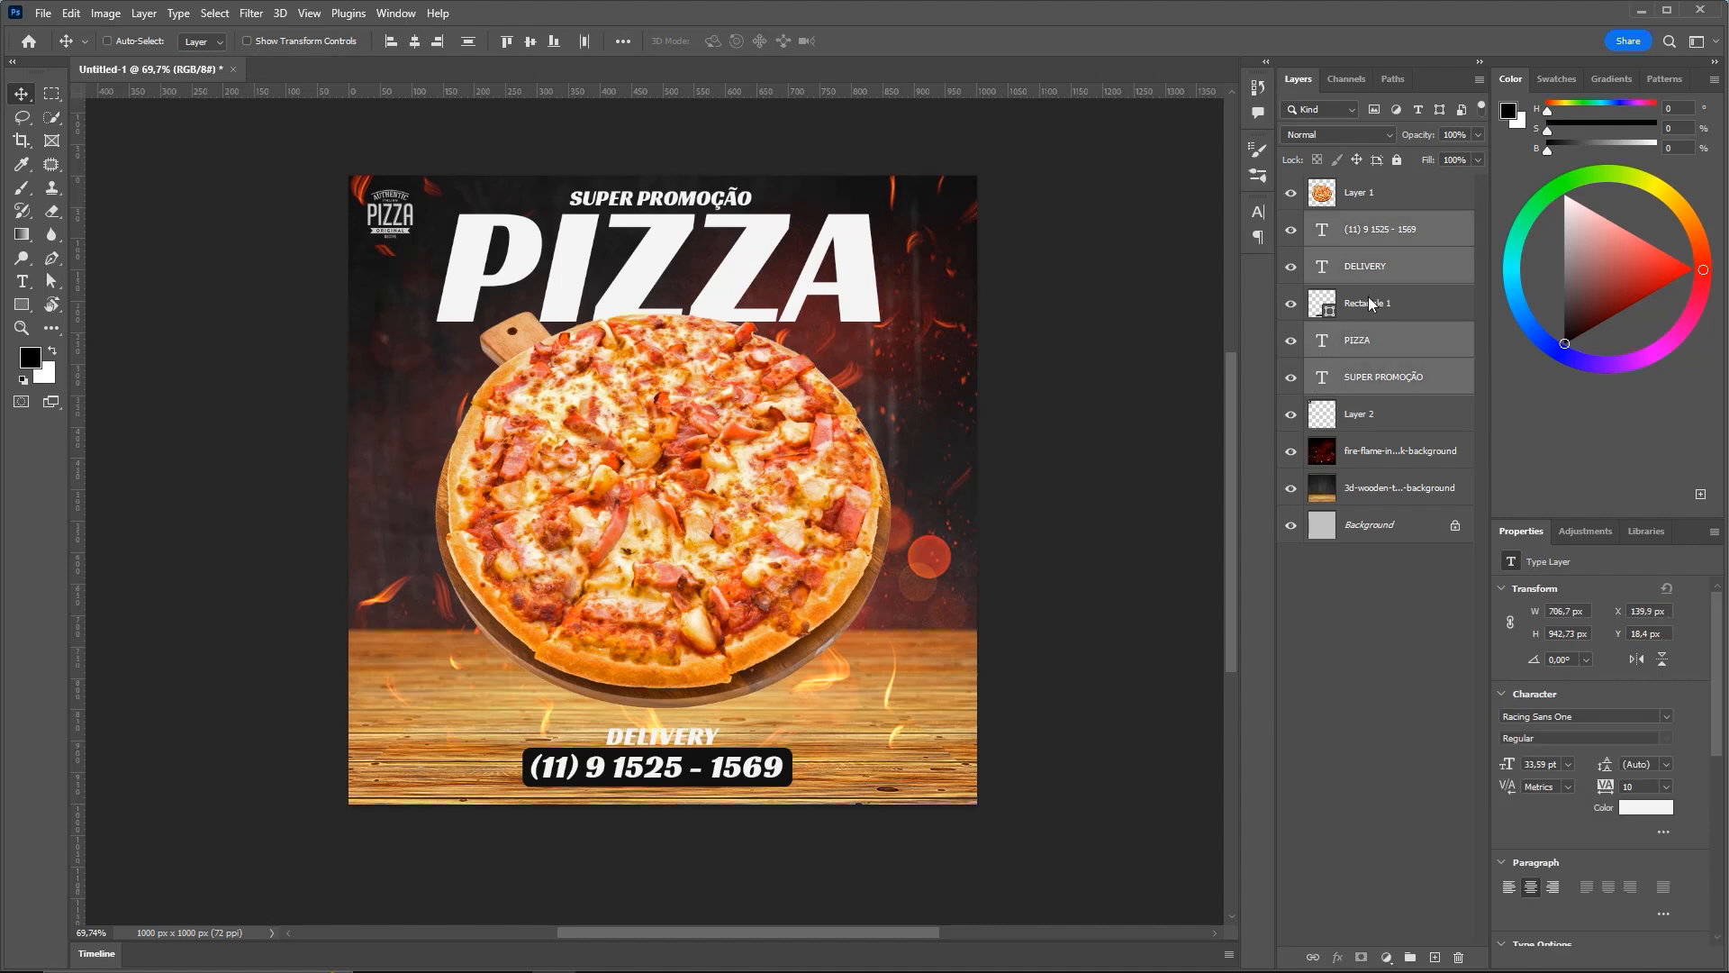
{"action": "left_click", "coordinate": [416, 41]}
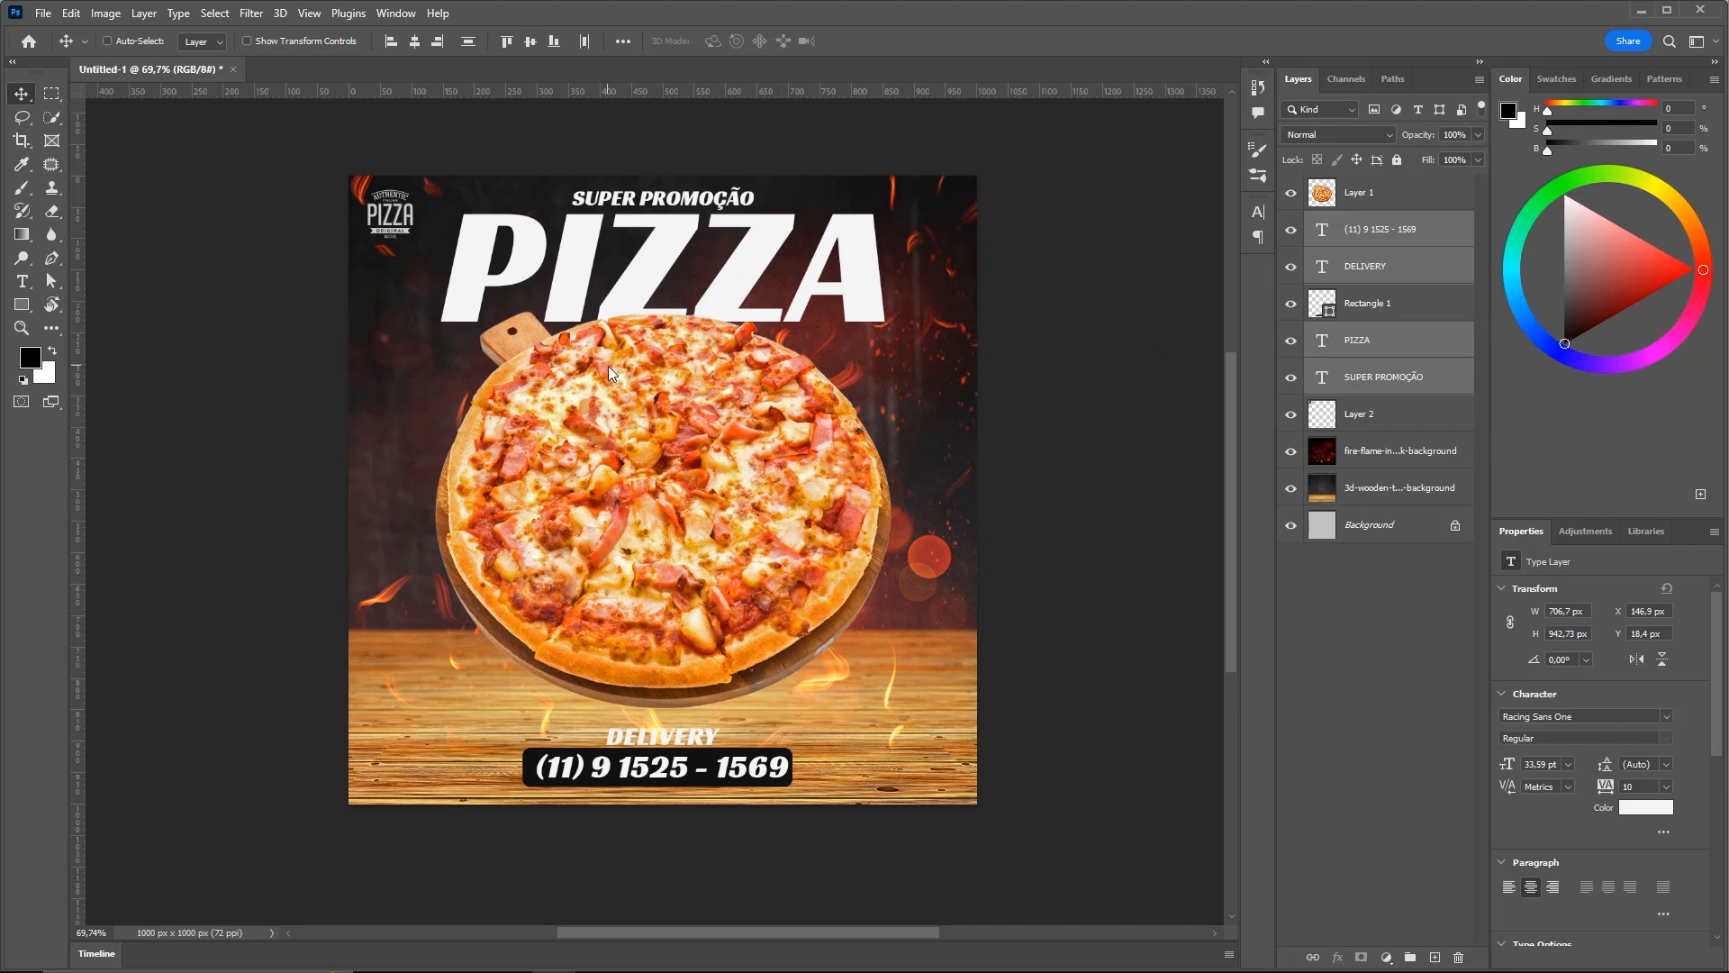
{"action": "key", "text": "ctrl"}
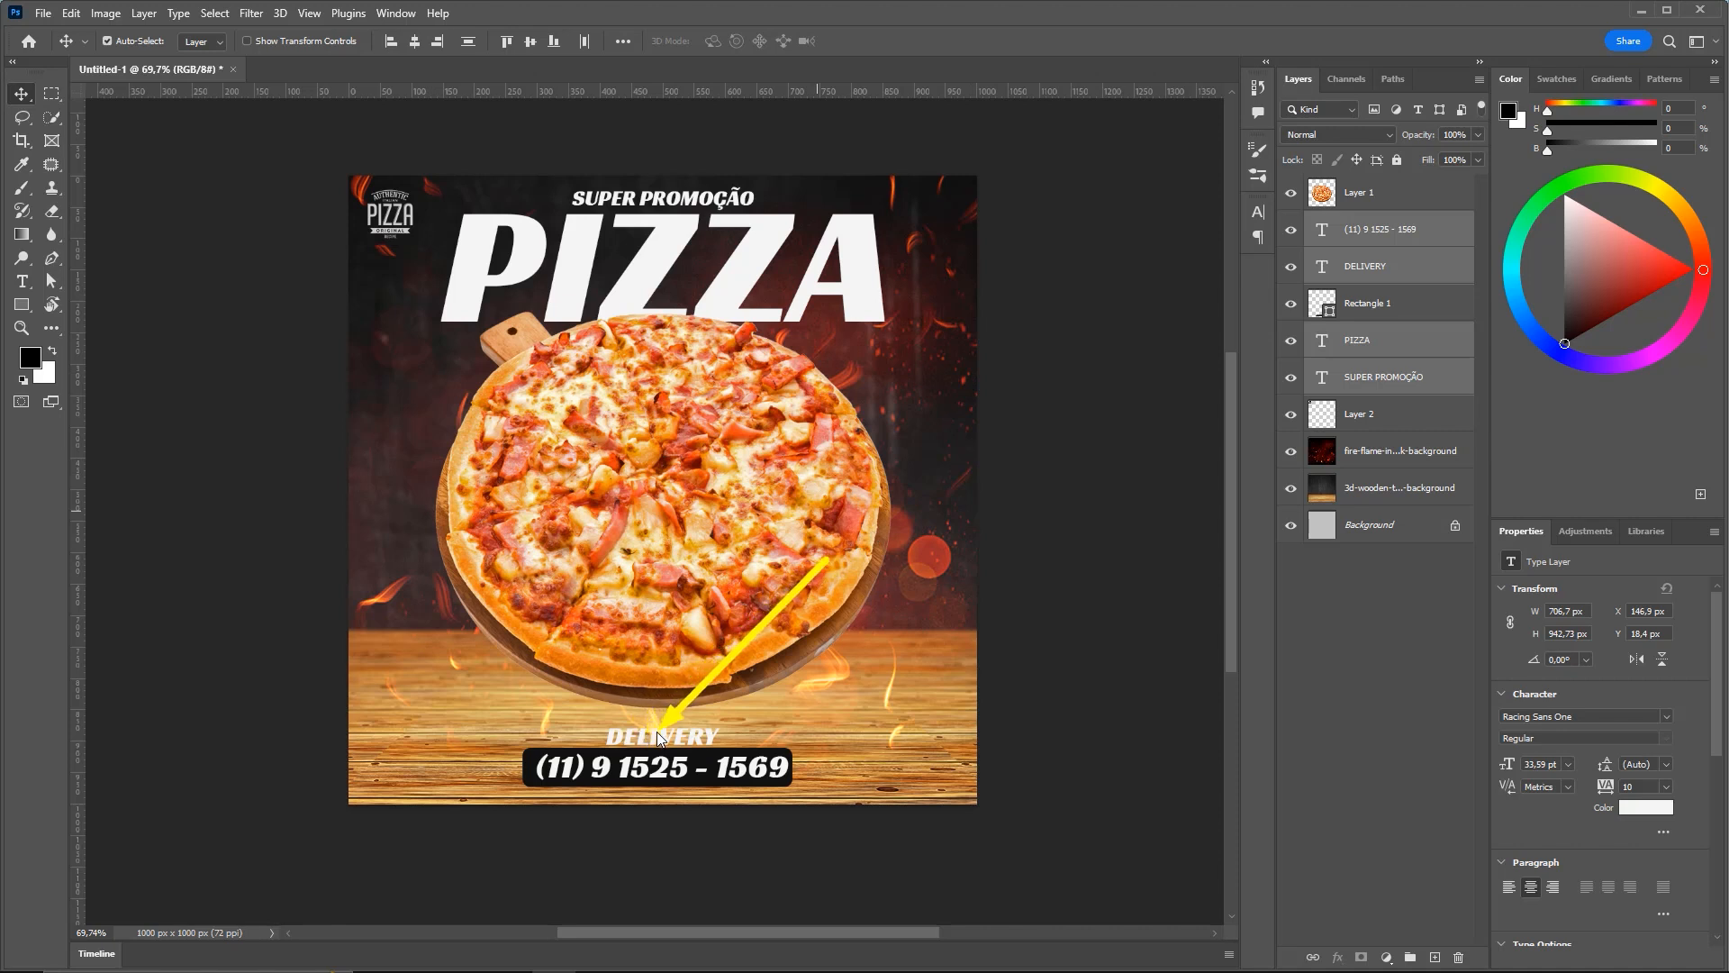
Recolour the DELIVERY text with a colour sampled from the phone badge area
{"action": "key", "text": "t"}
{"action": "left_click_drag", "start_coordinate": [610, 743], "coordinate": [732, 733]}
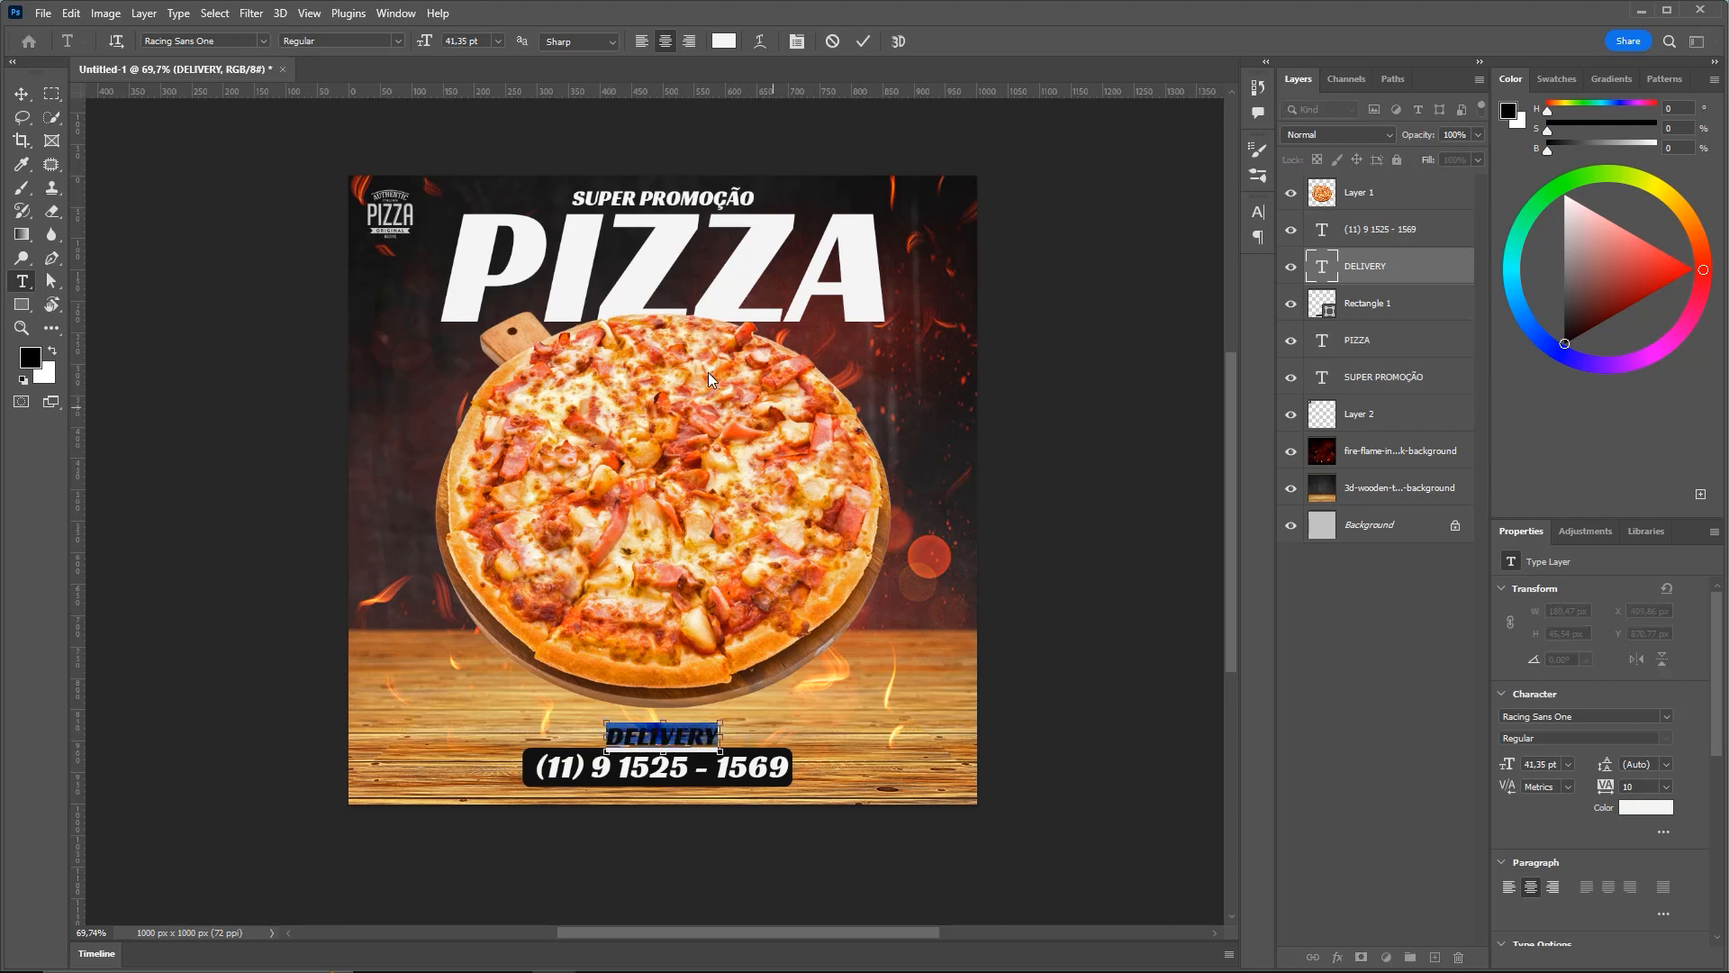
{"action": "left_click", "coordinate": [724, 41]}
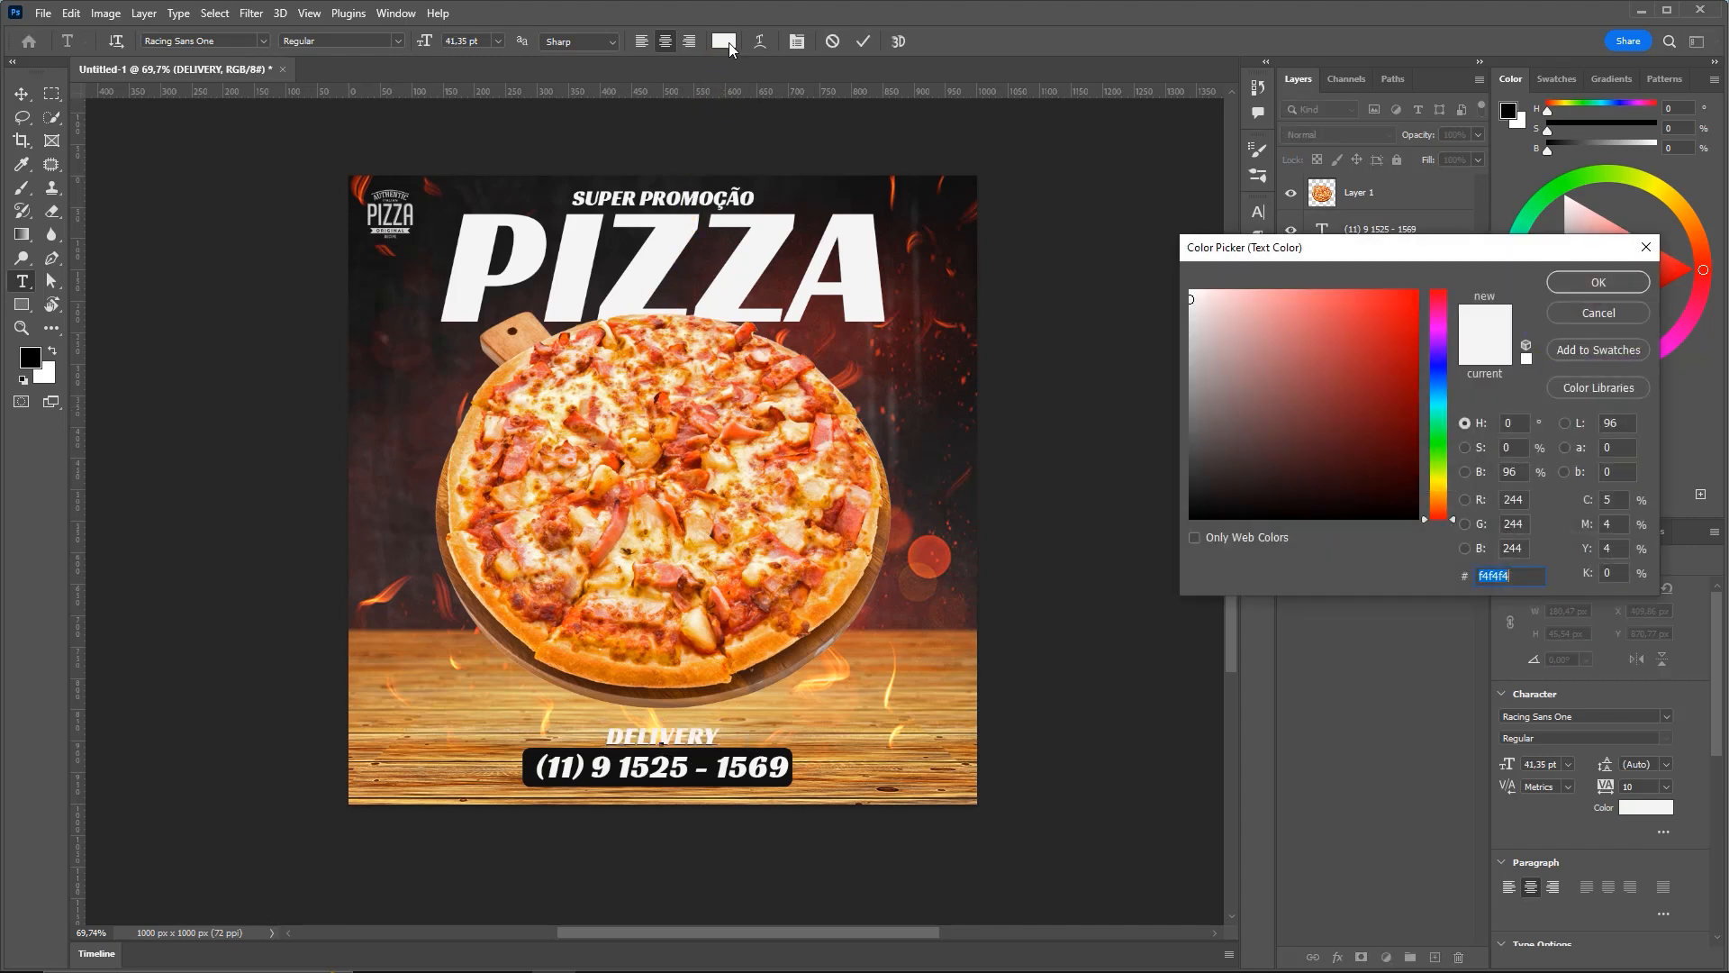
{"action": "left_click", "coordinate": [704, 764]}
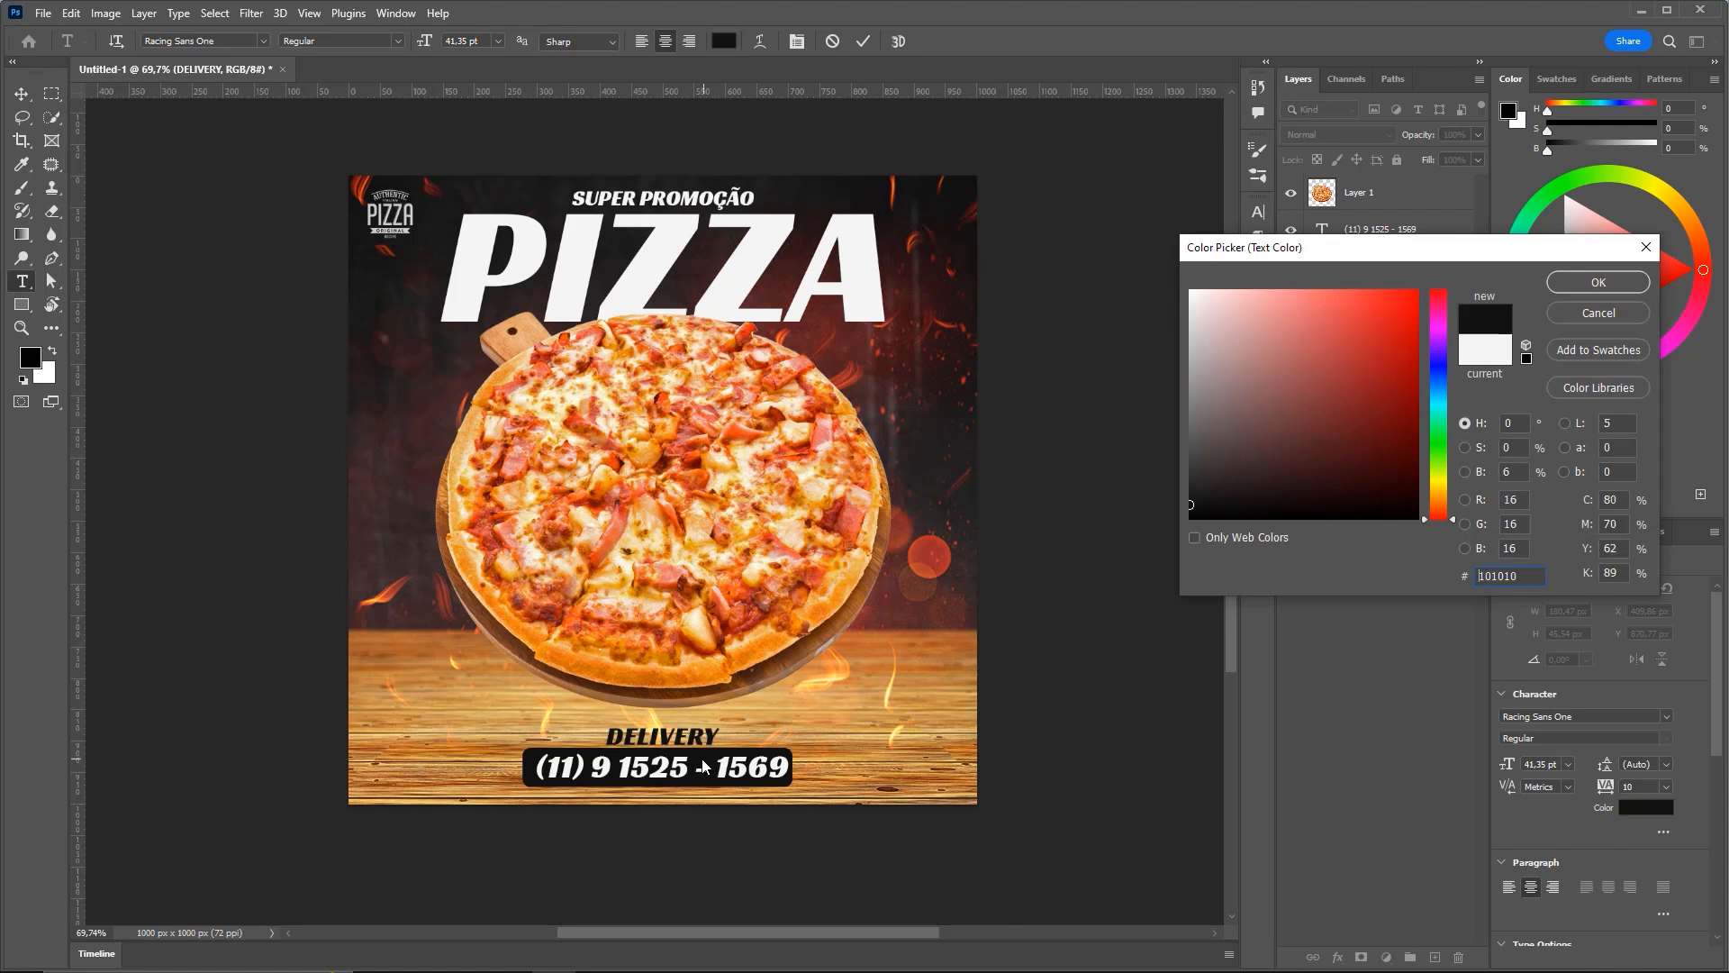
{"action": "left_click", "coordinate": [1593, 283]}
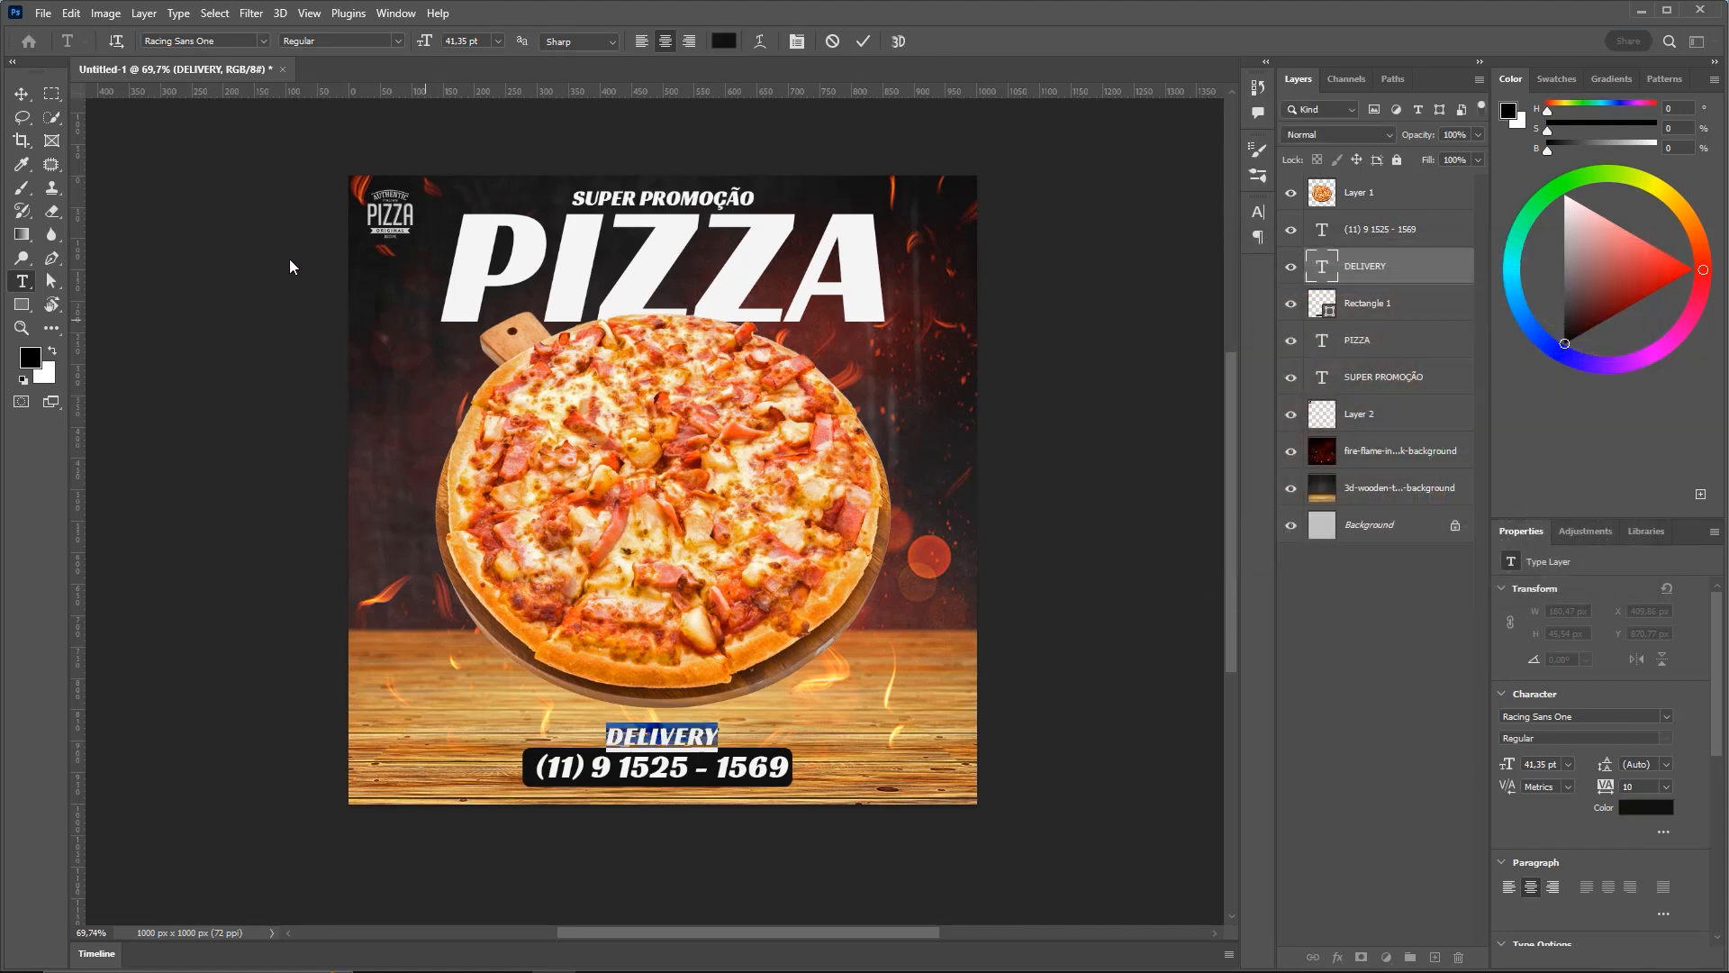
{"action": "left_click", "coordinate": [22, 93]}
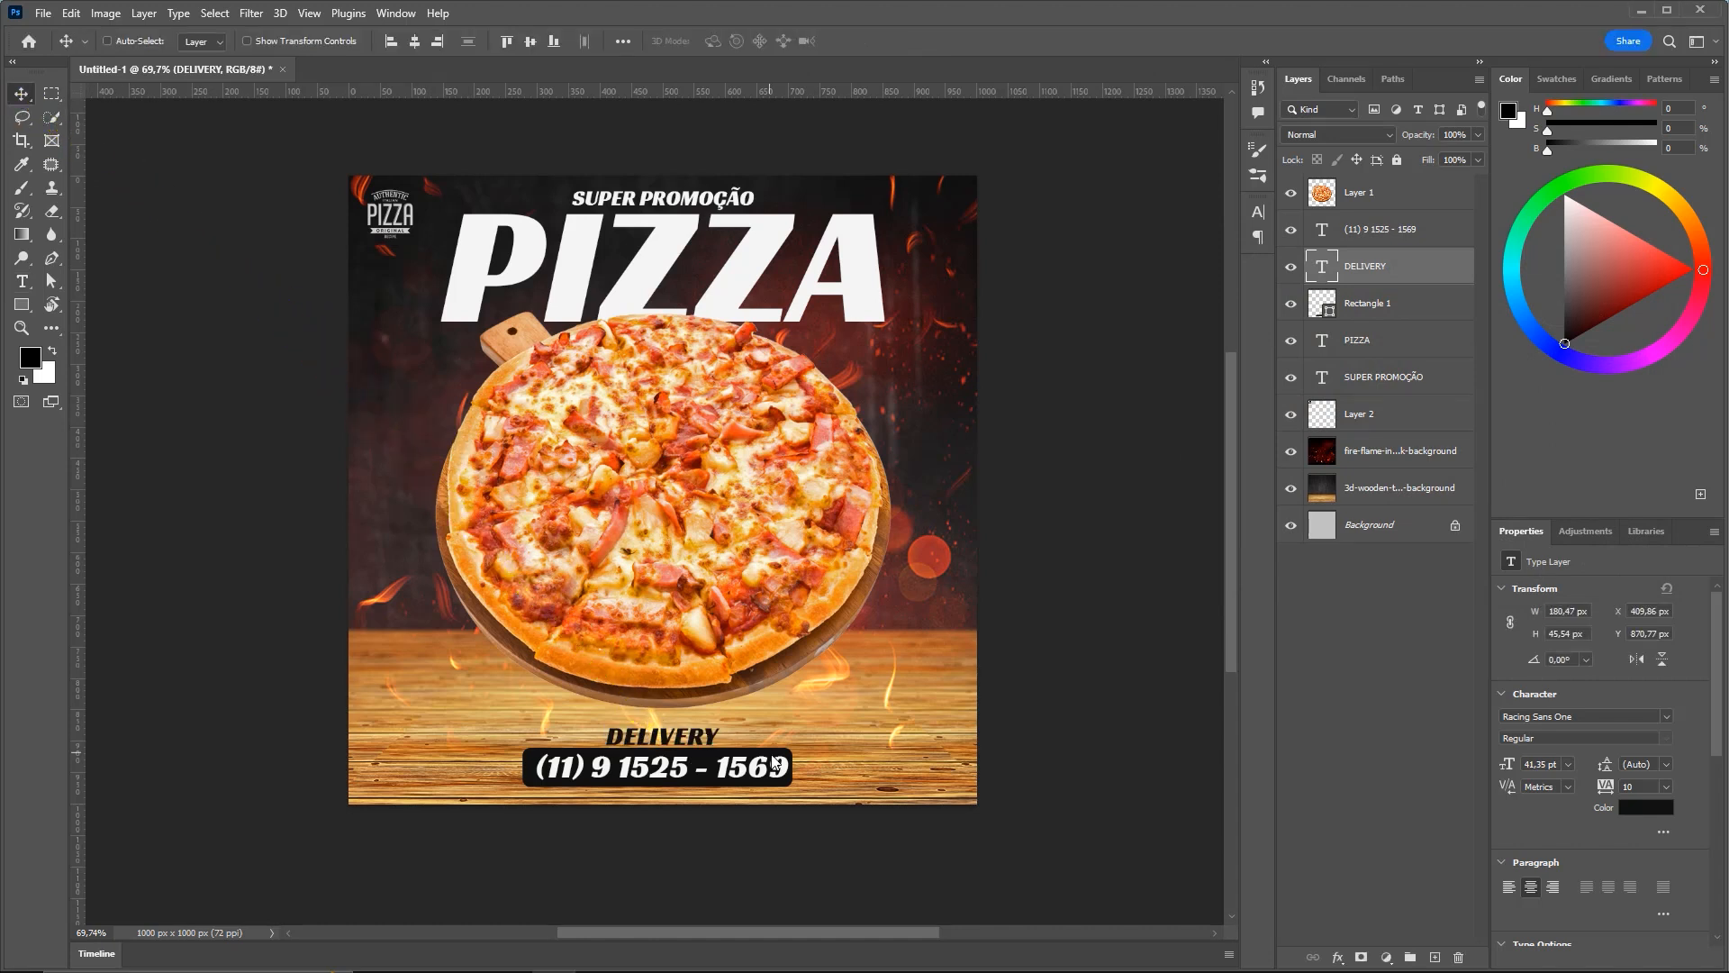
Scale DELIVERY up about 130% to 53.54 pt, about 234 × 57 px
{"action": "key", "text": "ctrl+t"}
{"action": "left_click_drag", "start_coordinate": [726, 717], "coordinate": [737, 717]}
{"action": "key", "text": "Return"}
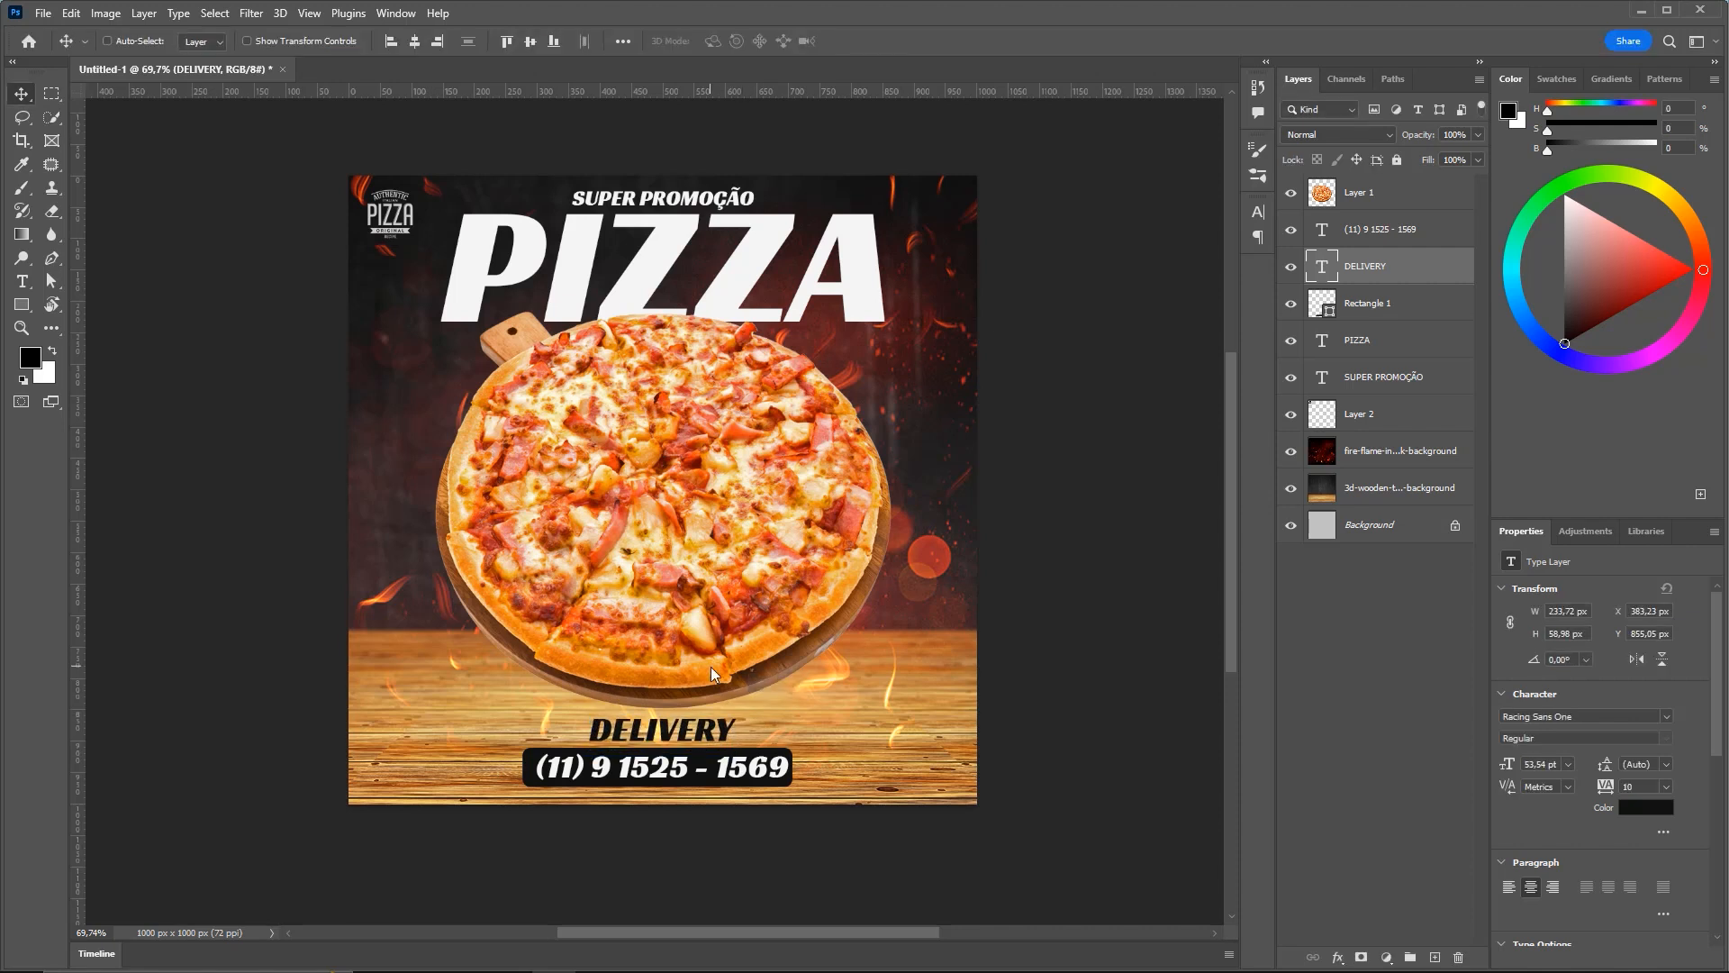
{"action": "left_click_drag", "start_coordinate": [720, 463], "coordinate": [728, 452]}
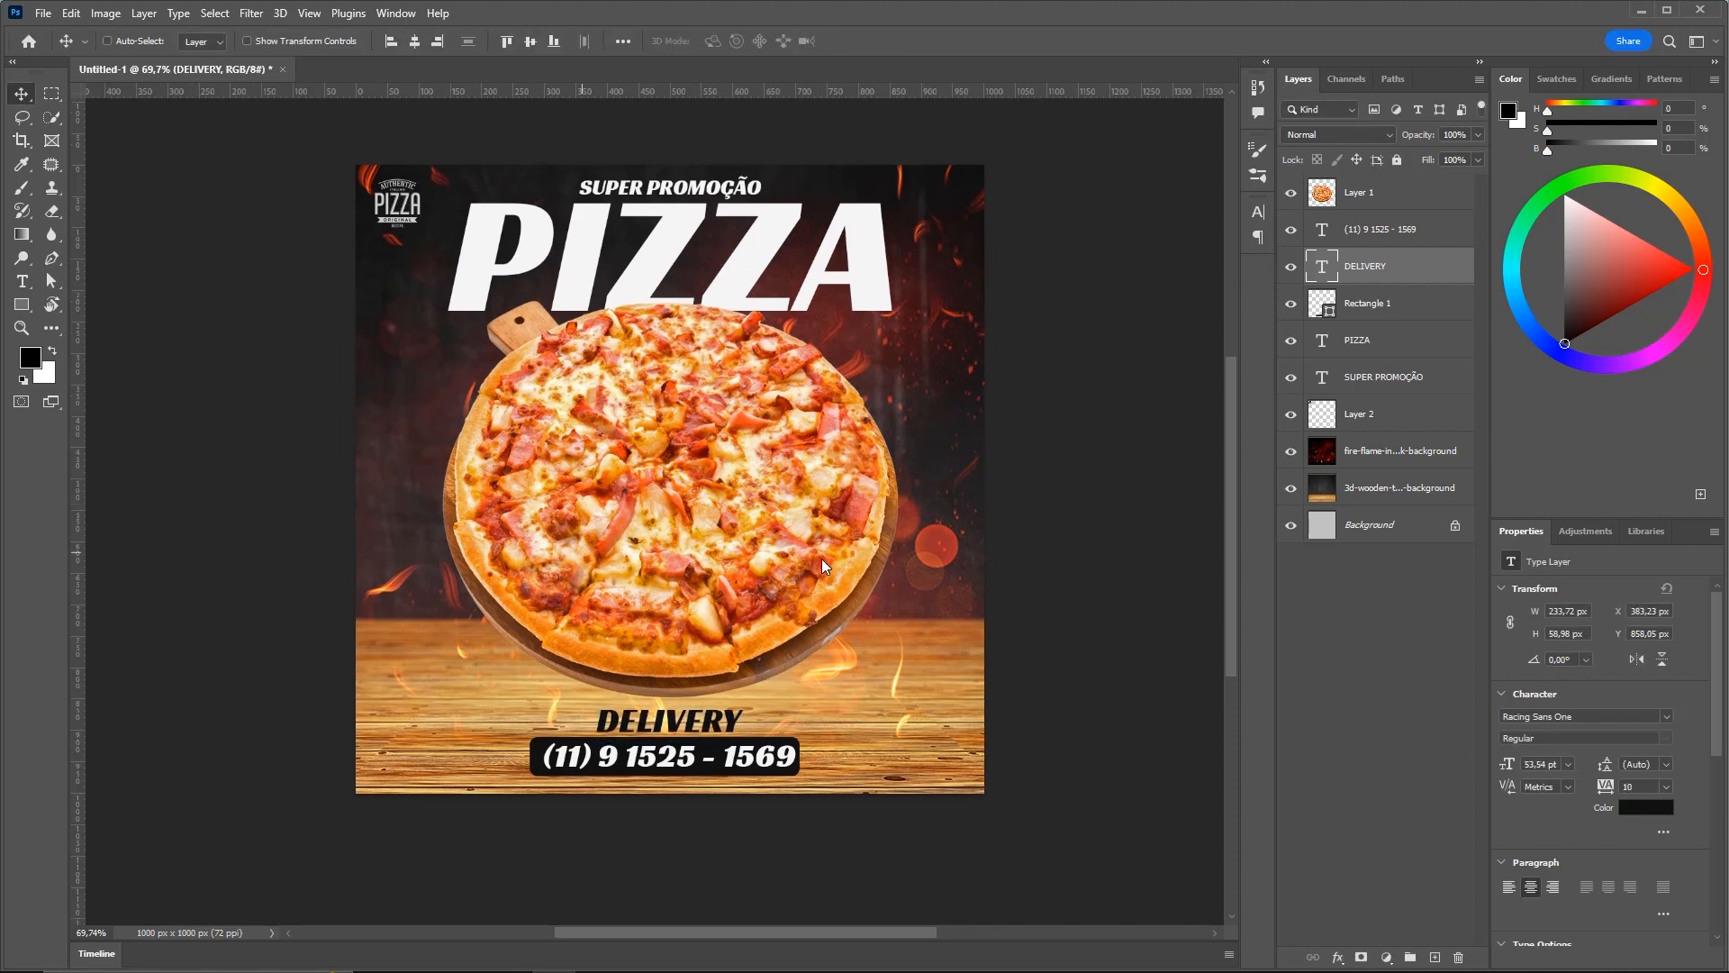
{"action": "key", "text": "t"}
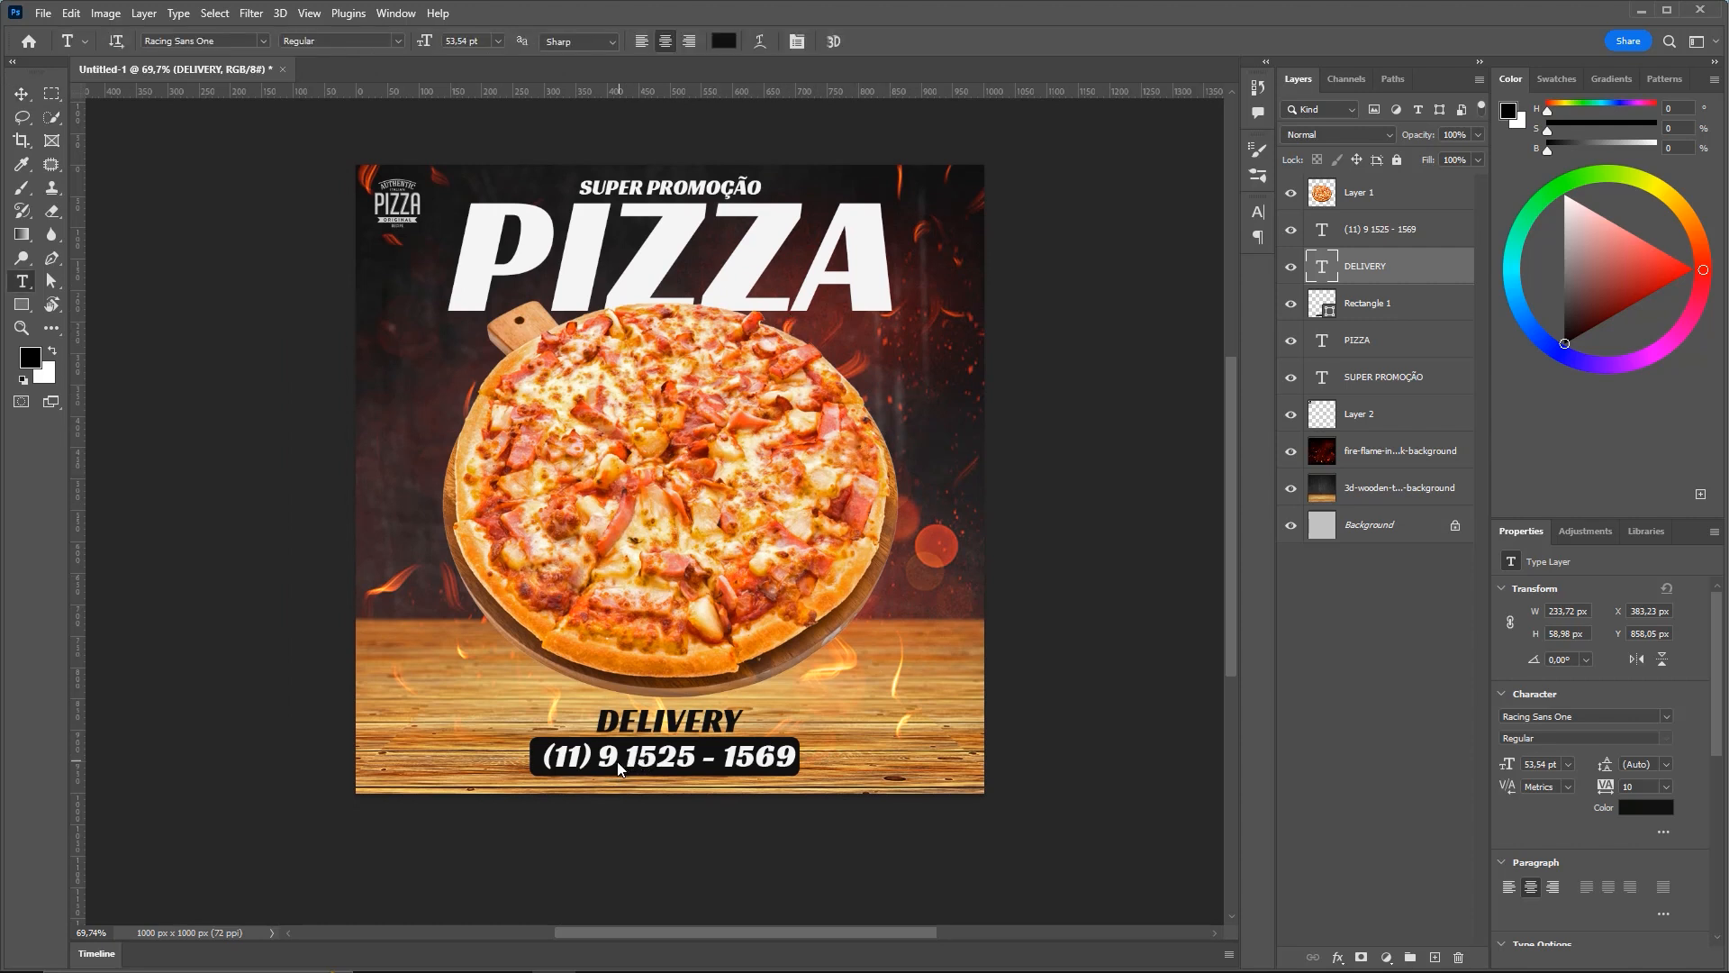
Colour the phone digits after (11) bright yellow #ffc000 and adjust the badge position
{"action": "left_click_drag", "start_coordinate": [602, 764], "coordinate": [969, 742]}
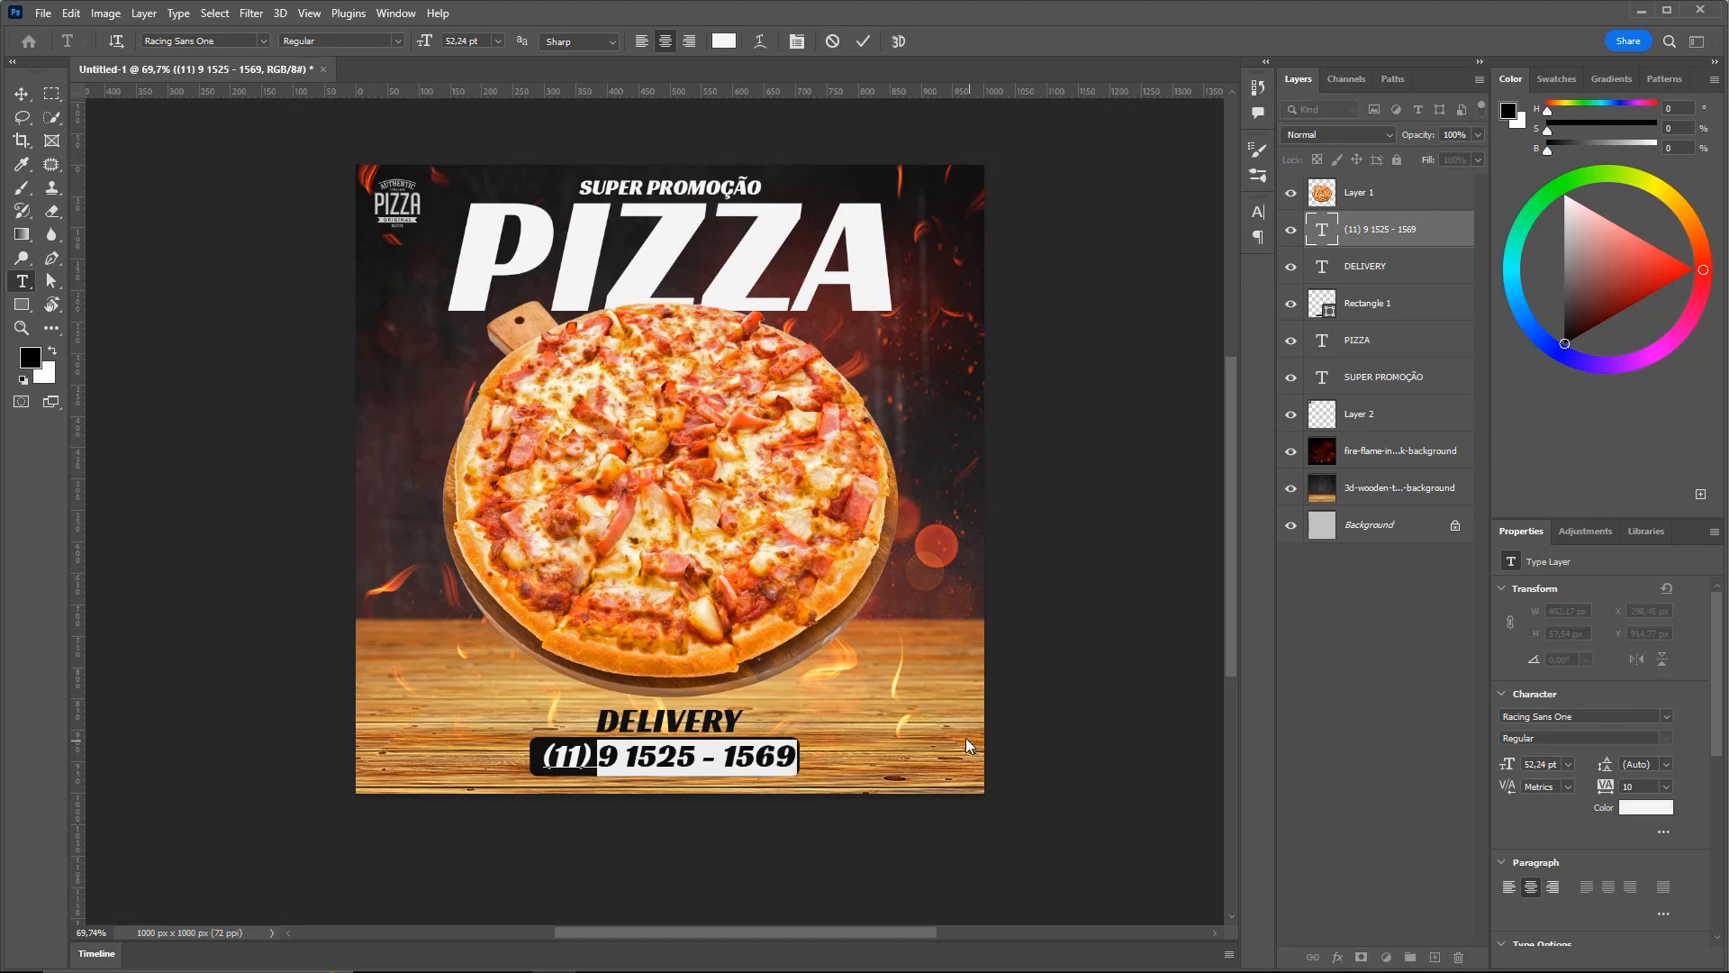
{"action": "left_click", "coordinate": [723, 41]}
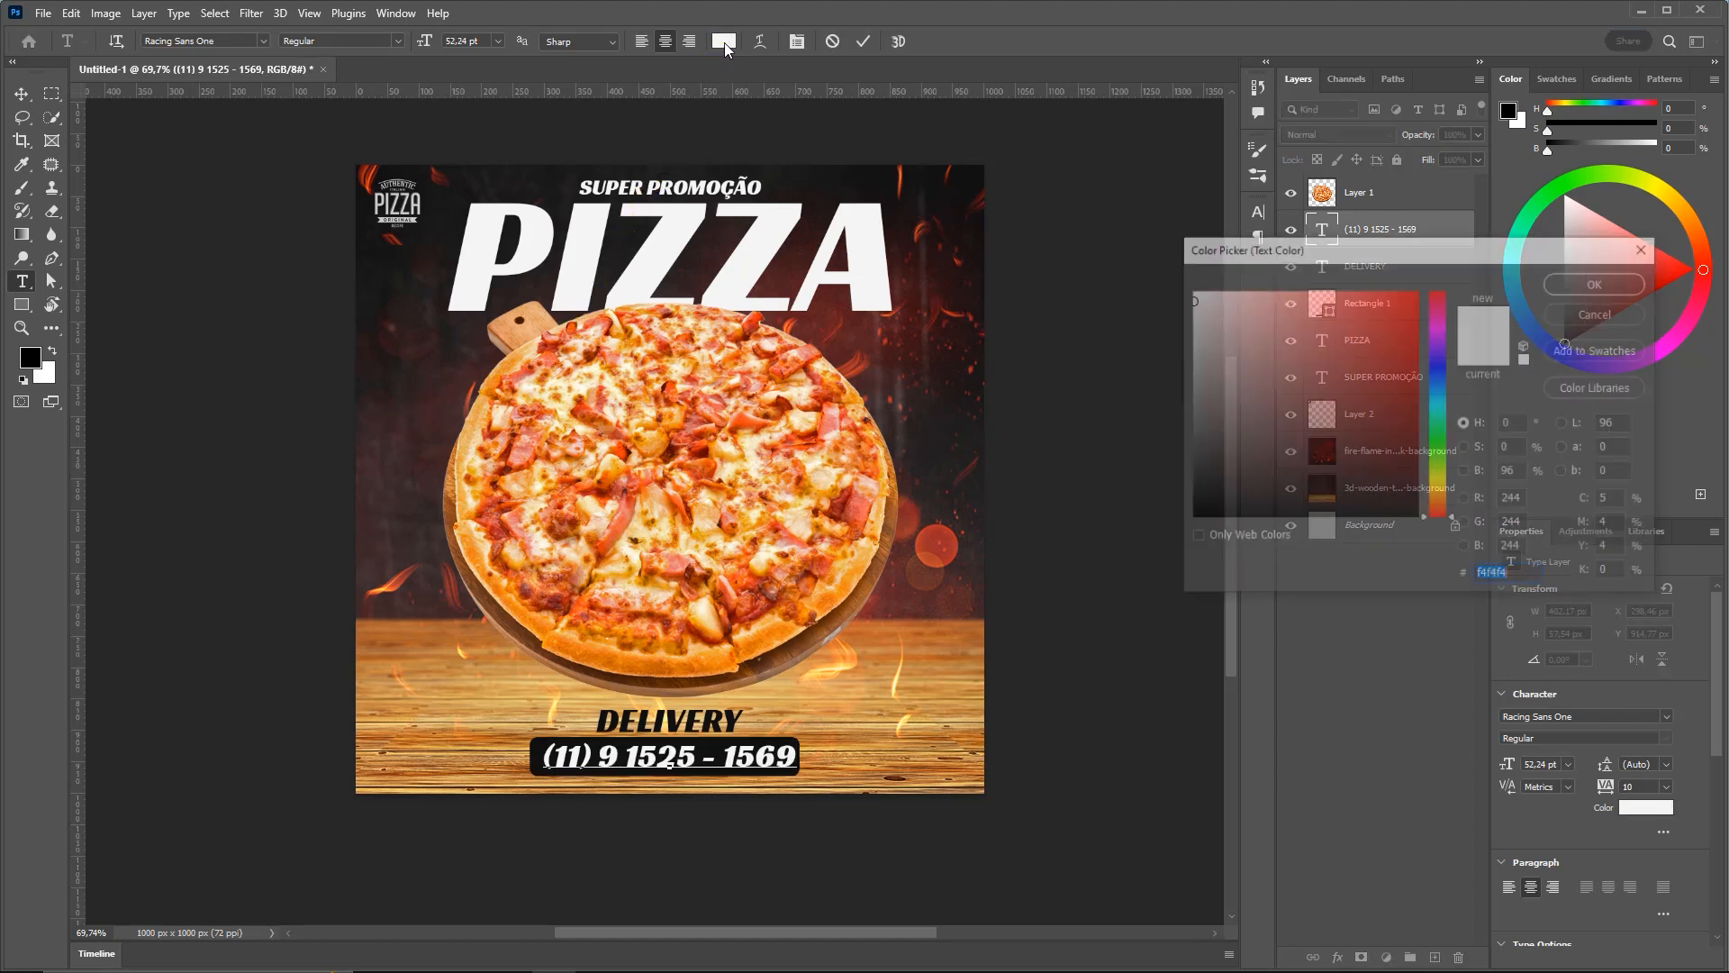
{"action": "left_click_drag", "start_coordinate": [1441, 452], "coordinate": [1446, 492]}
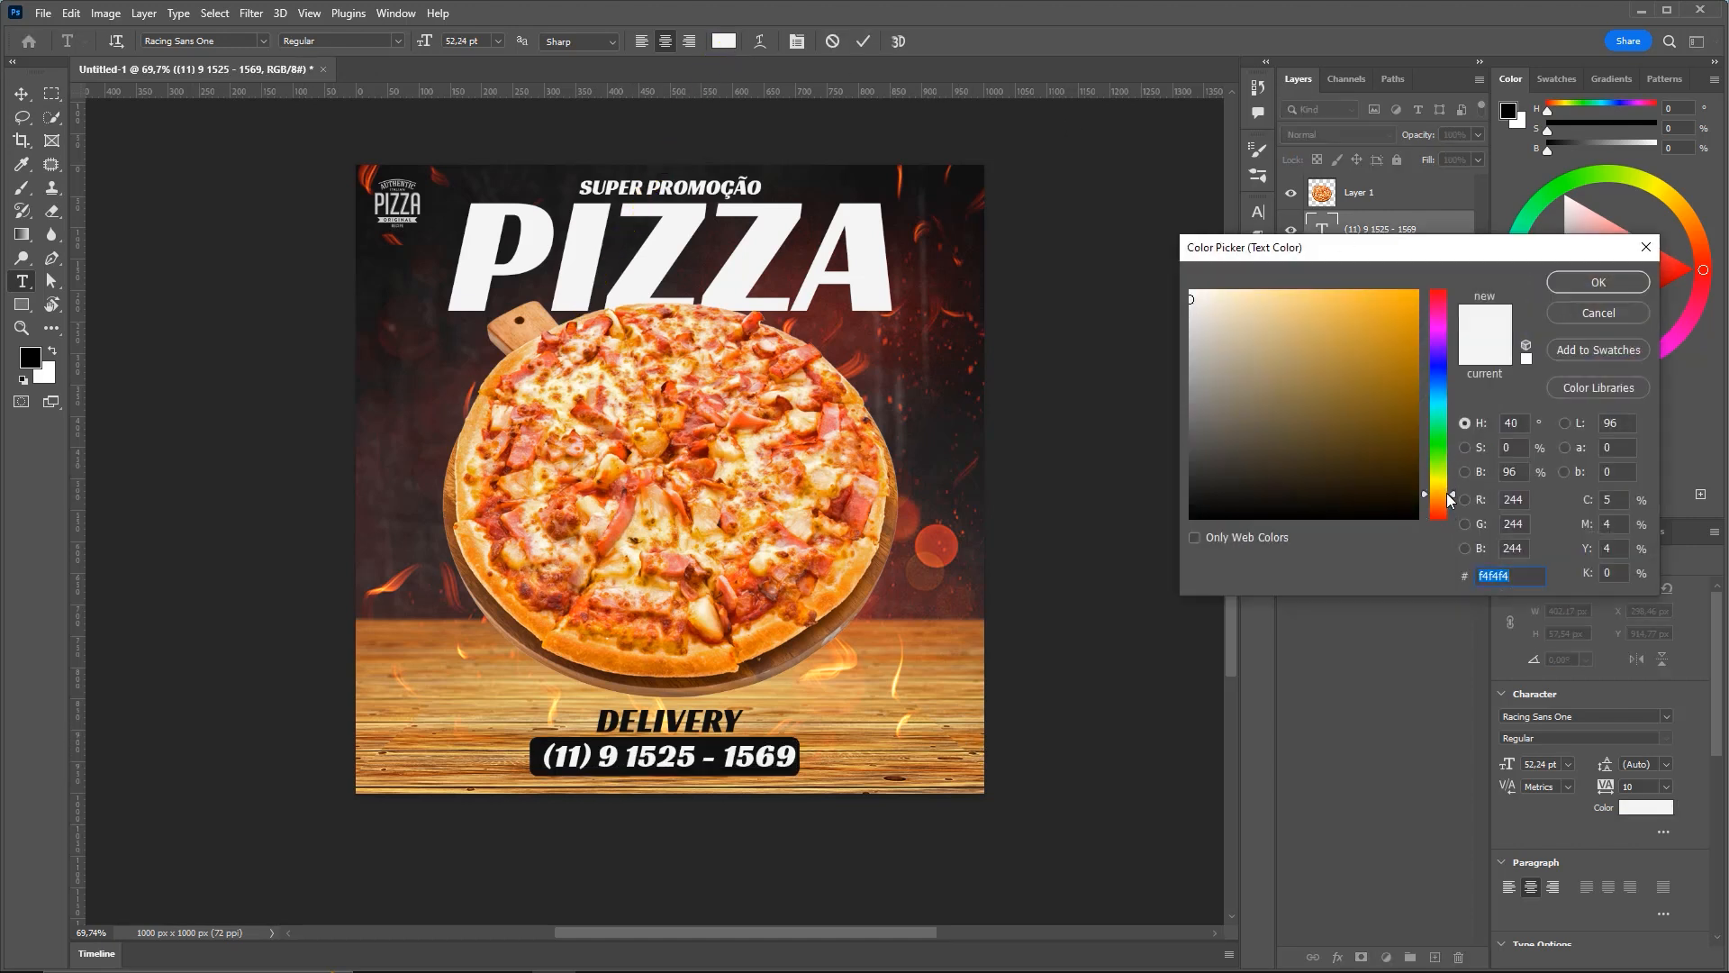
{"action": "left_click", "coordinate": [1420, 291]}
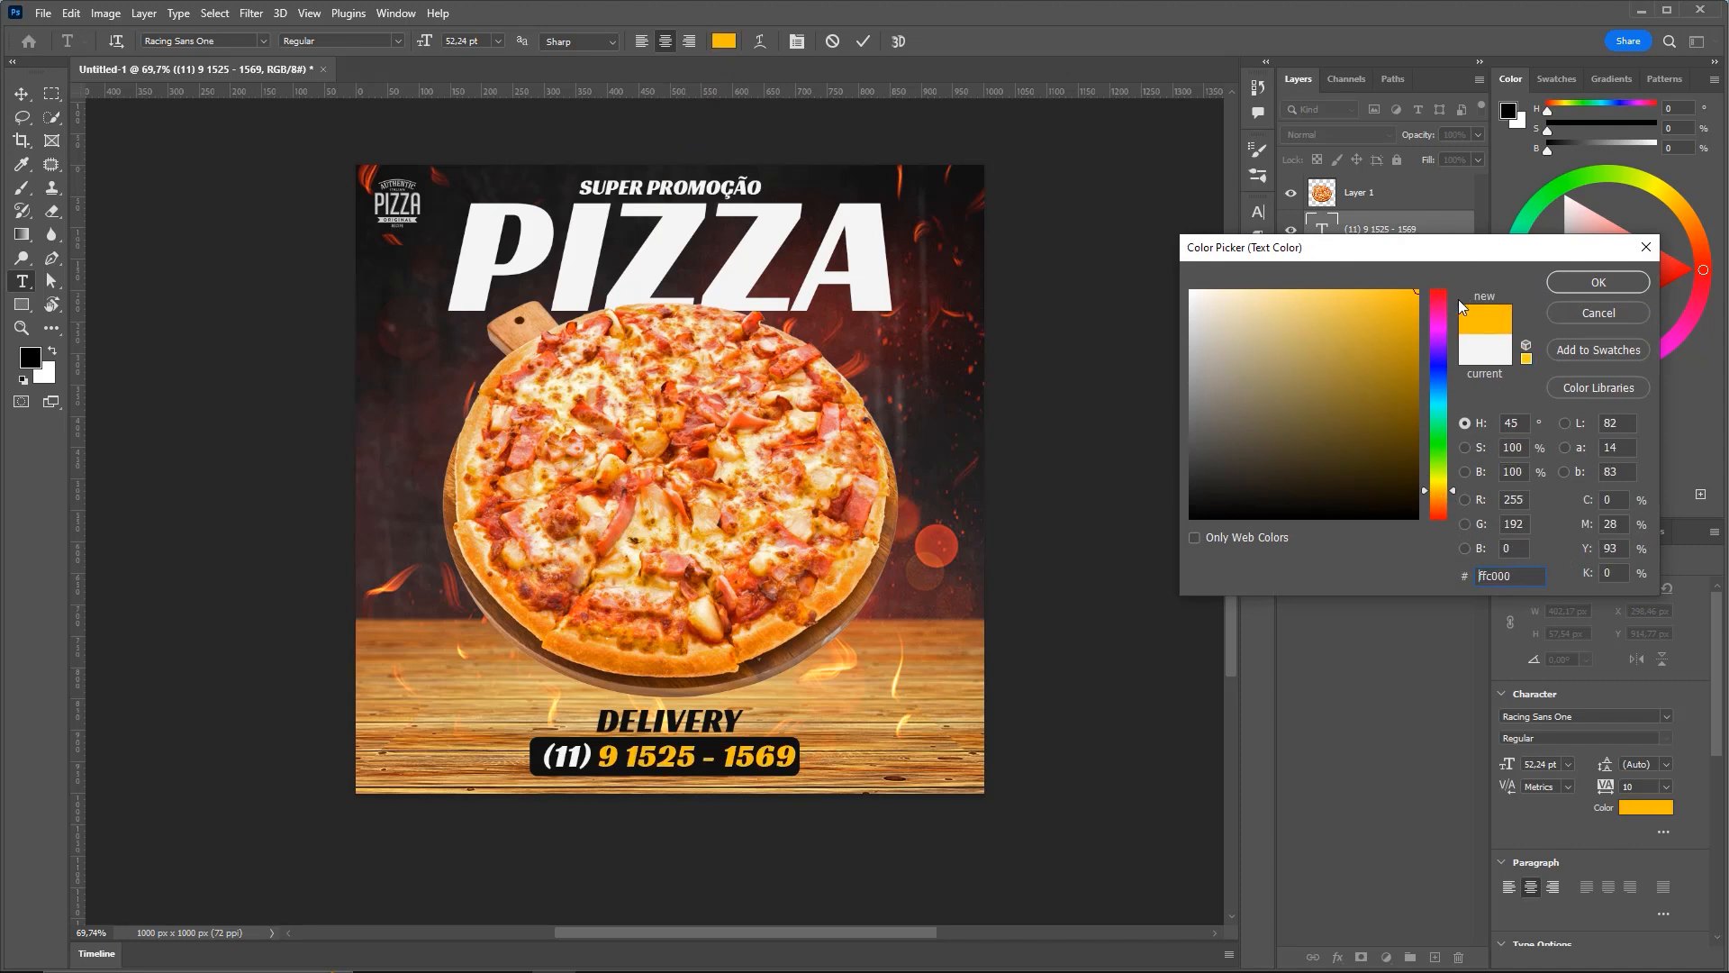
{"action": "left_click", "coordinate": [1601, 284]}
{"action": "left_click", "coordinate": [33, 96]}
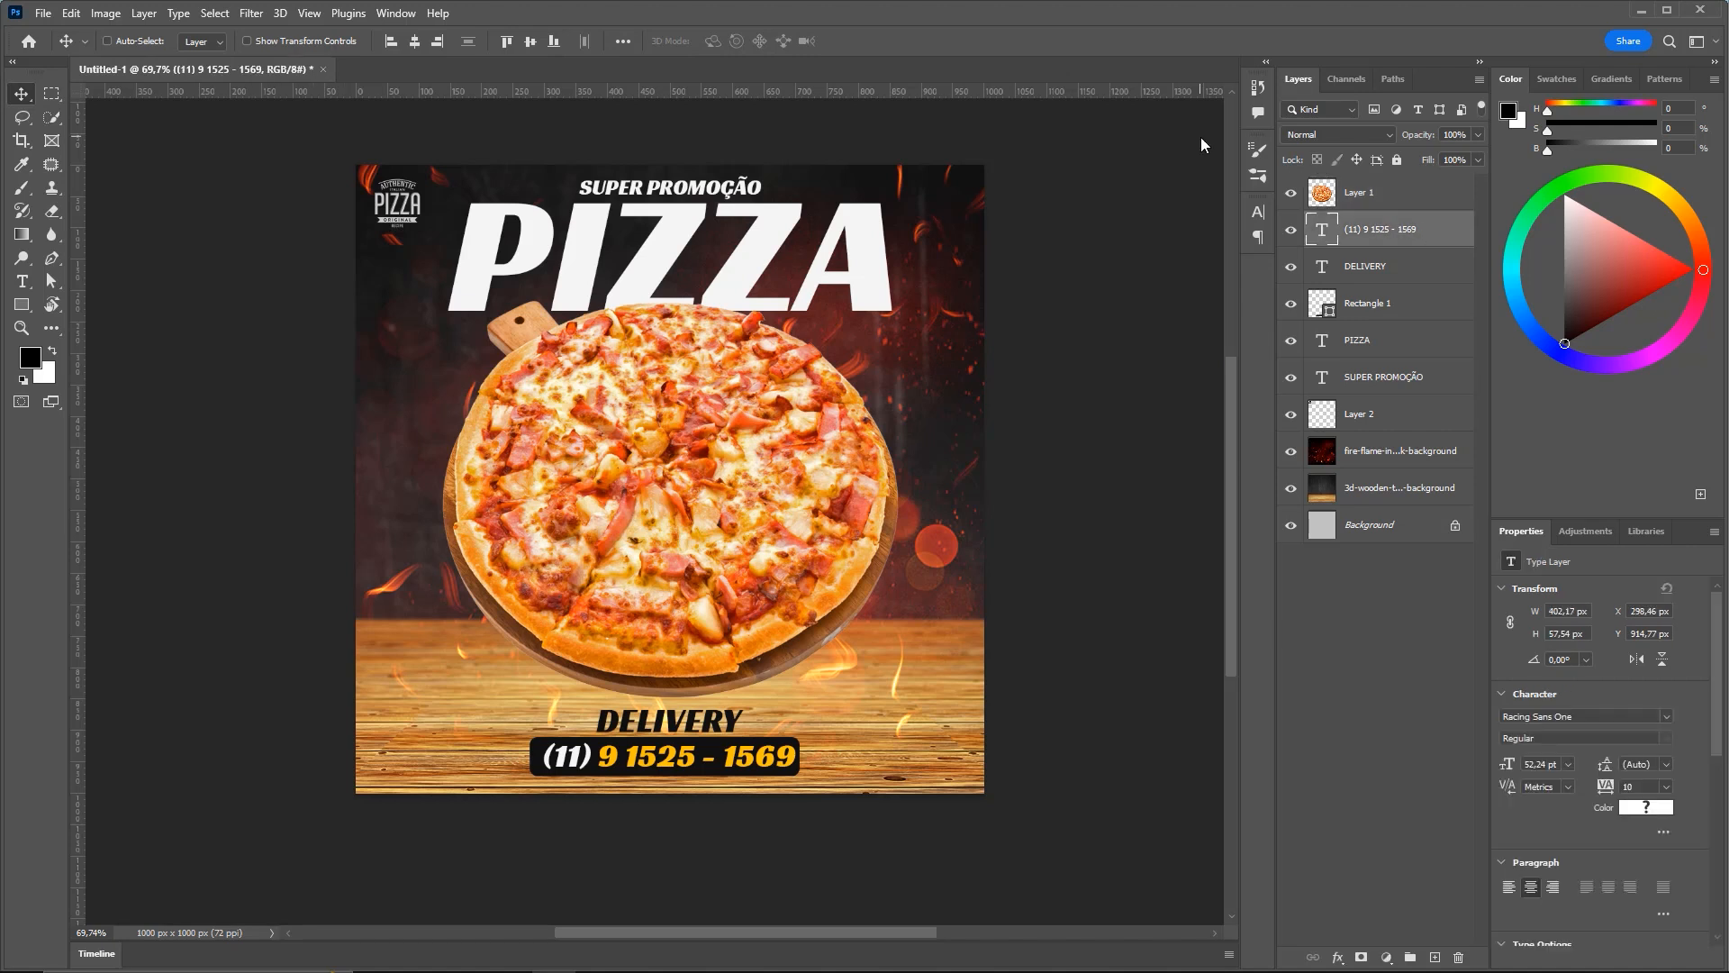
{"action": "key", "text": "ctrl+z"}
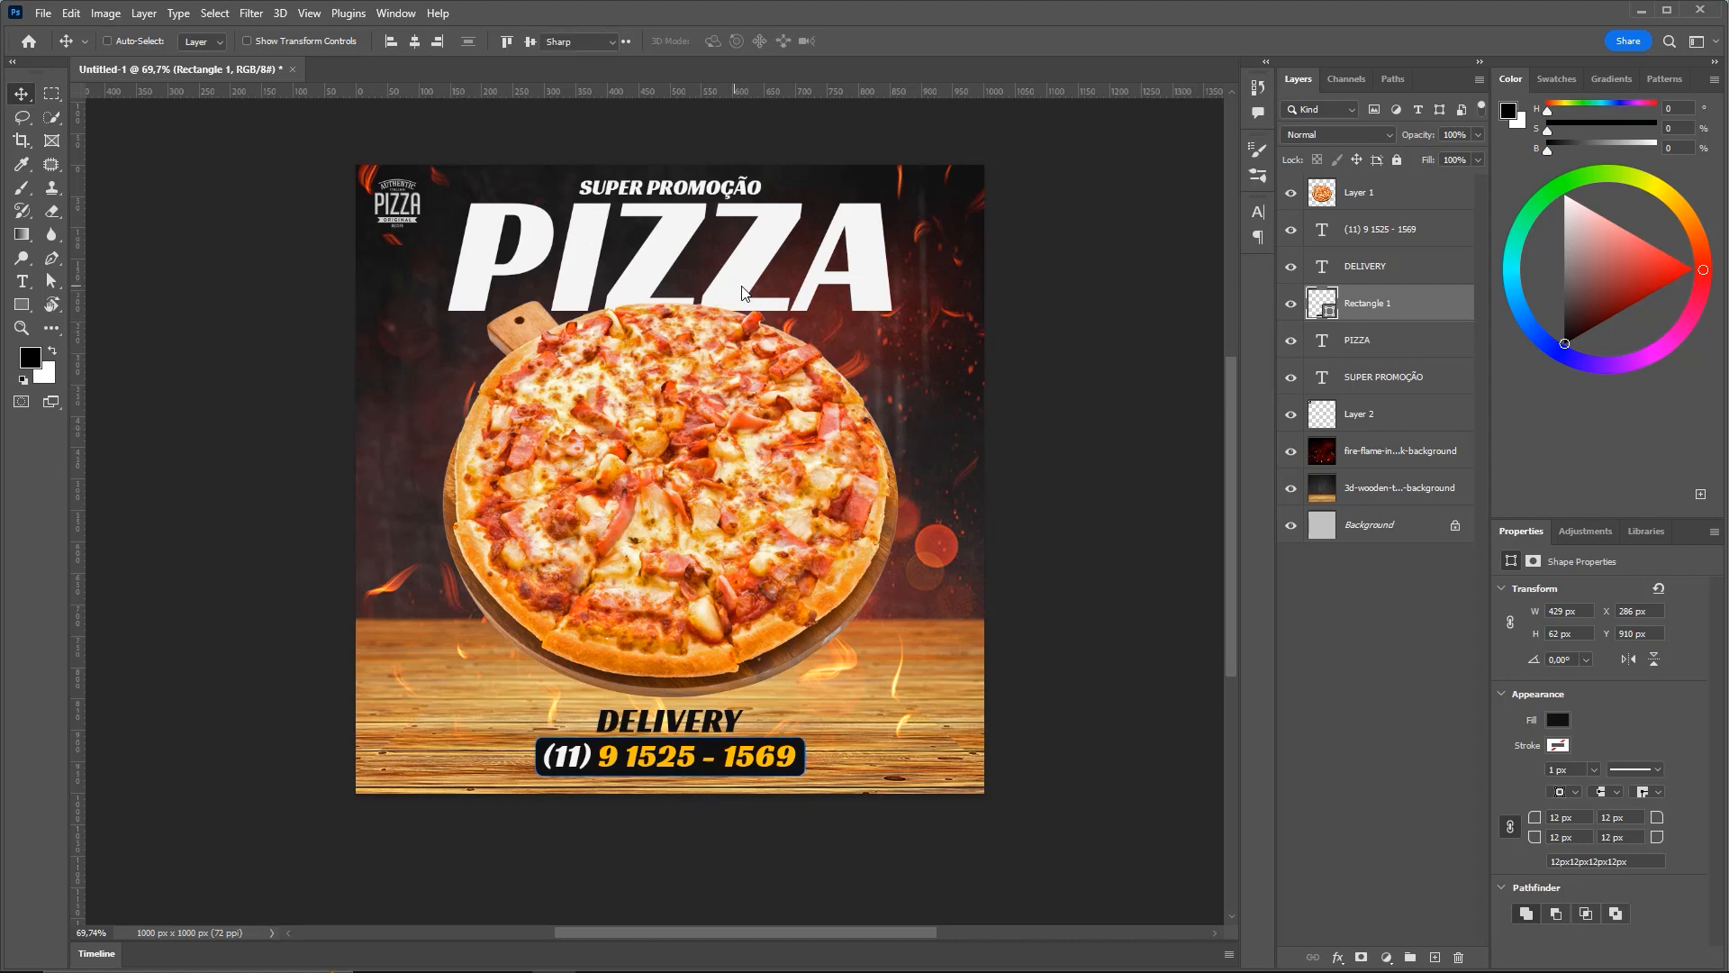
Colour the PIZZA title with the yellow sampled from the phone digits
{"action": "key", "text": "t"}
{"action": "left_click_drag", "start_coordinate": [459, 270], "coordinate": [969, 249]}
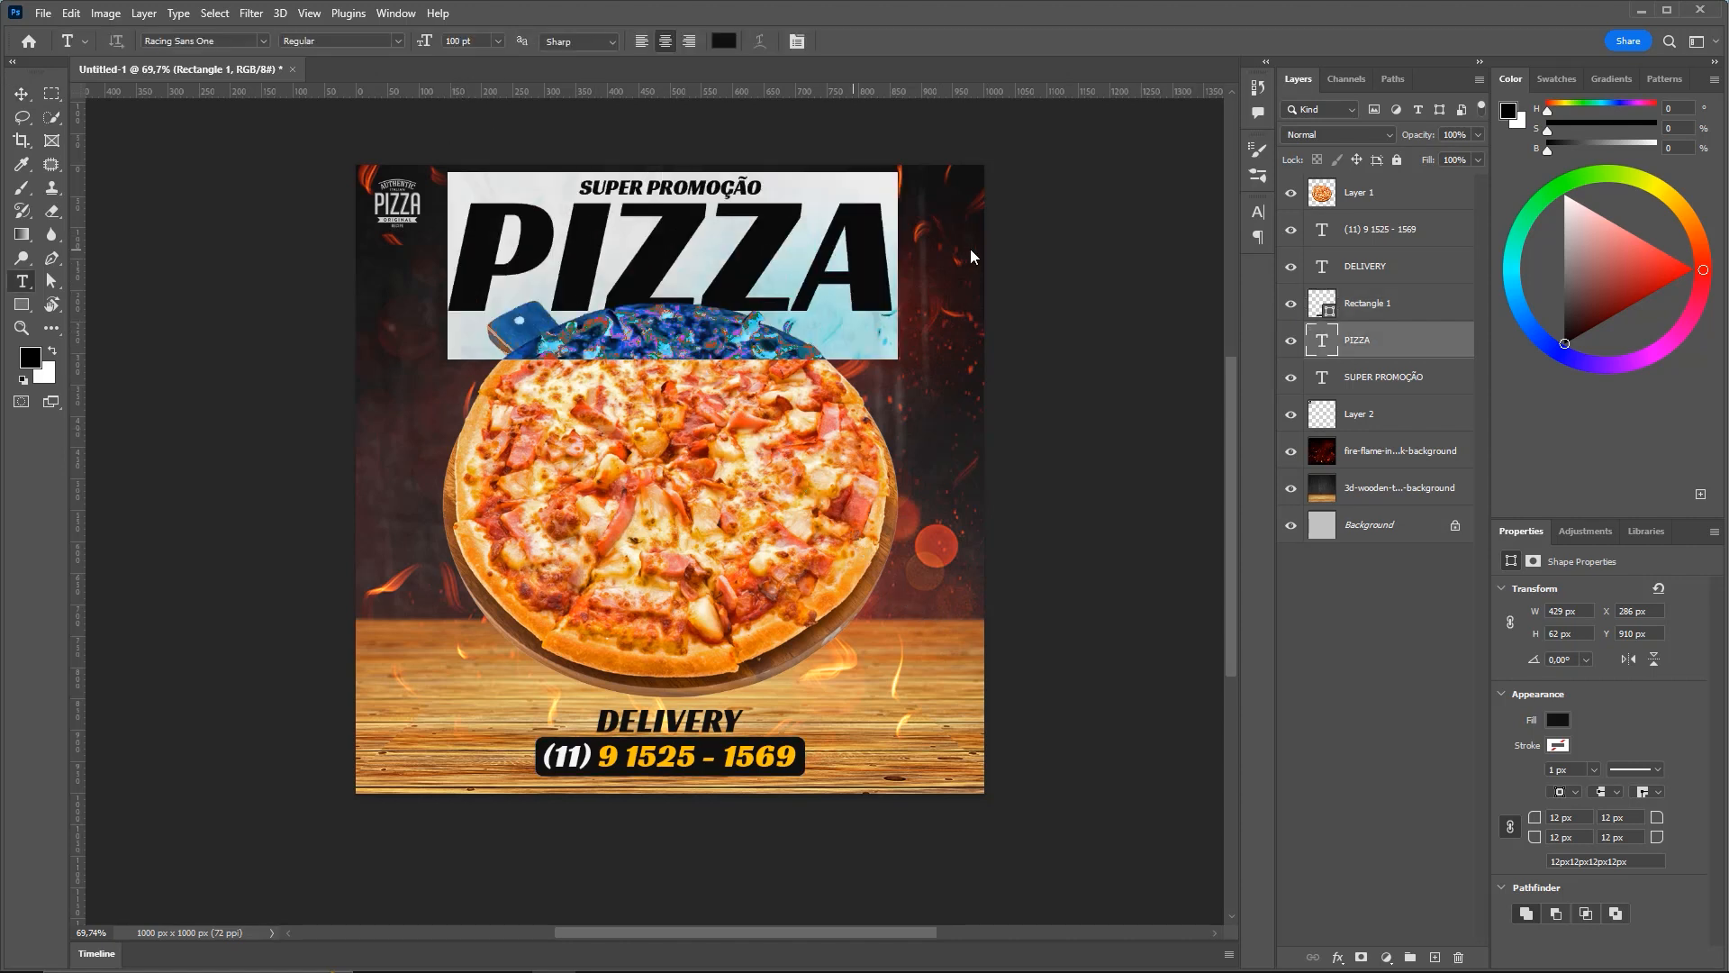
{"action": "left_click", "coordinate": [721, 45]}
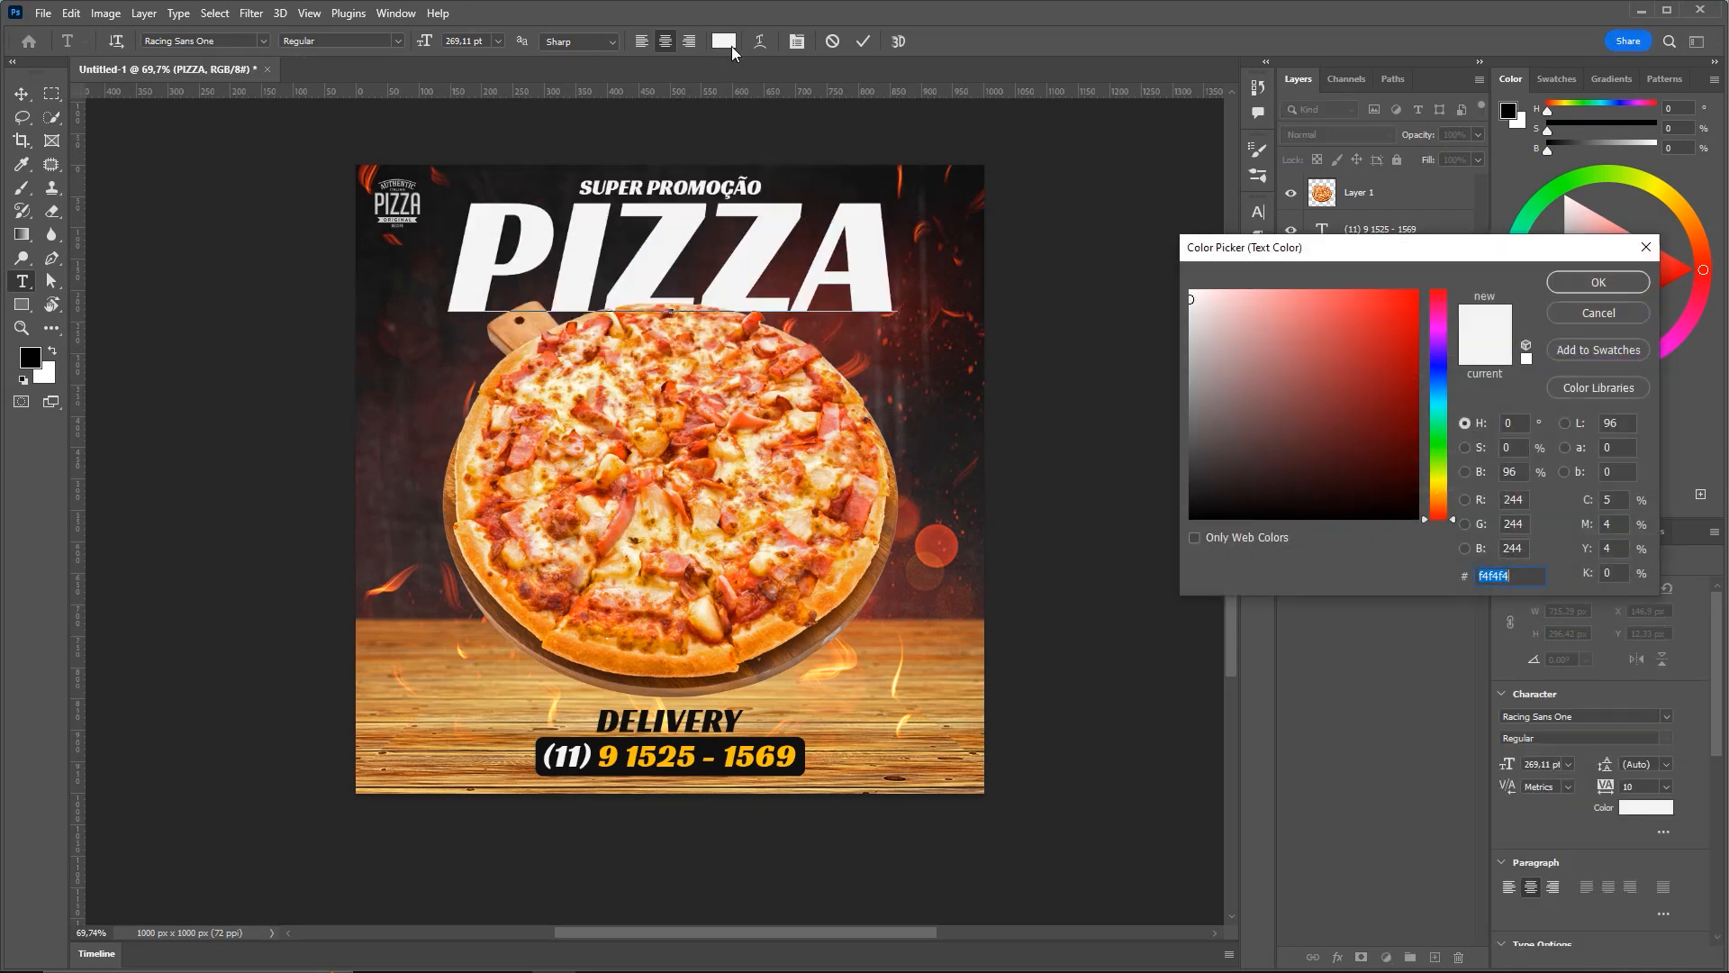
{"action": "left_click", "coordinate": [672, 755]}
{"action": "left_click", "coordinate": [1590, 282]}
{"action": "left_click", "coordinate": [21, 95]}
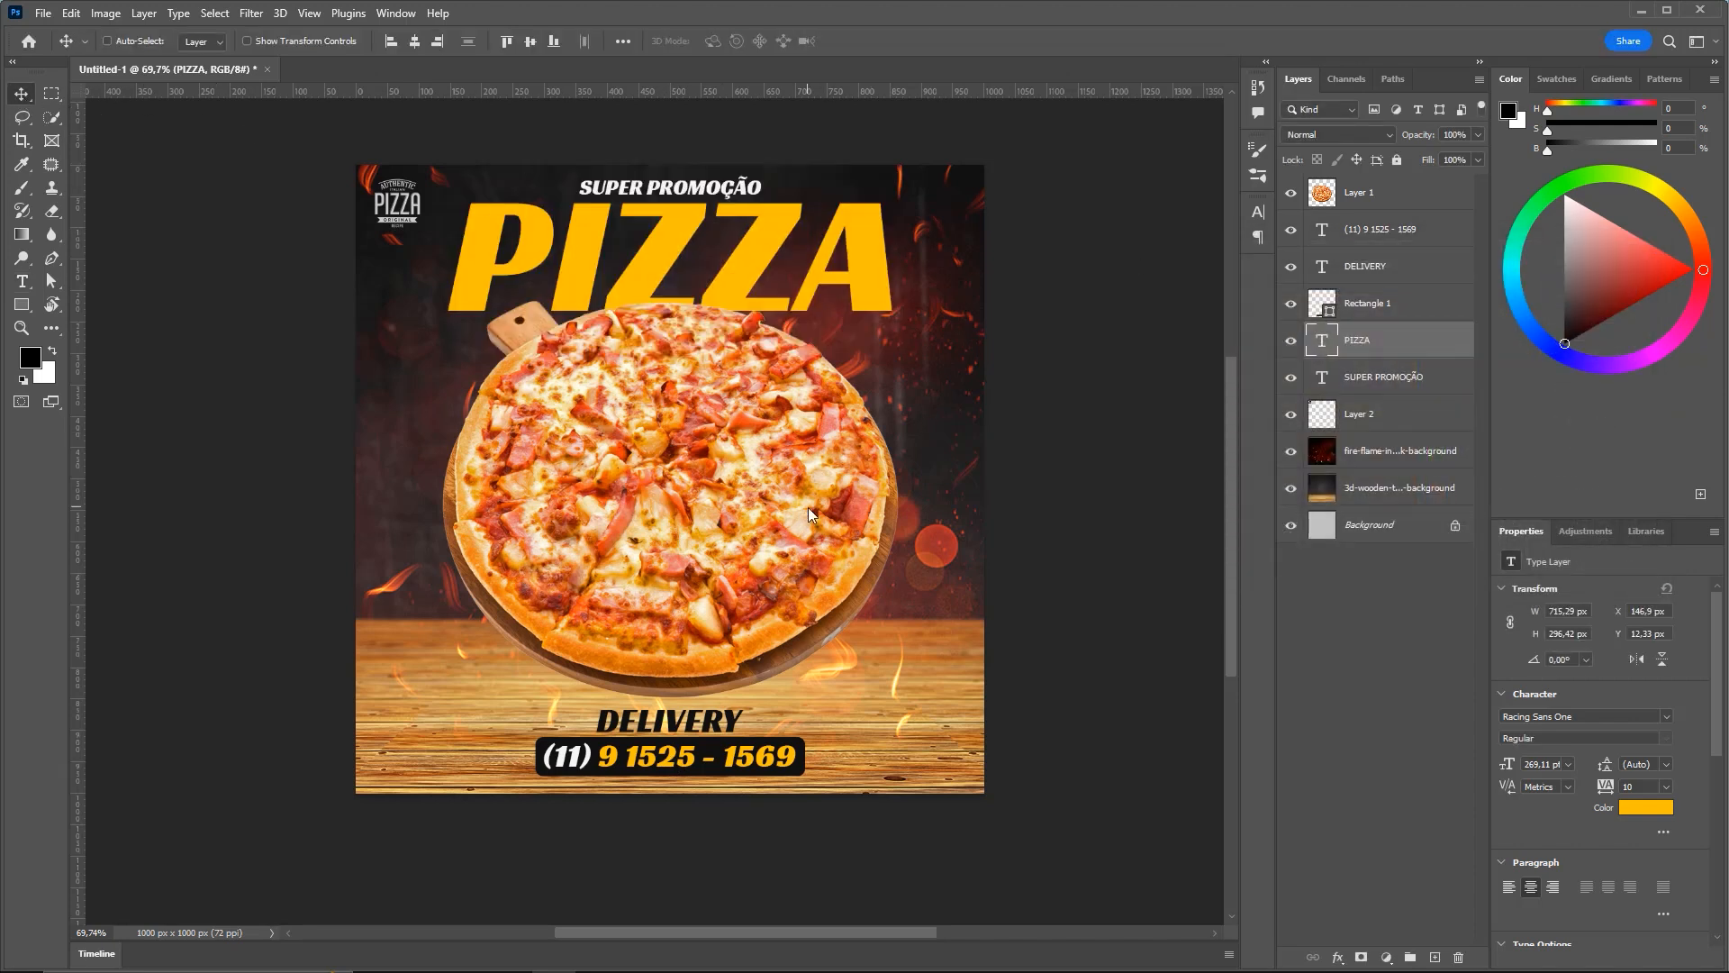
Shrink PIZZA to 242.68 pt and nudge PIZZA and SUPER PROMOÇÃO slightly down
{"action": "key", "text": "ctrl+t"}
{"action": "left_click_drag", "start_coordinate": [897, 175], "coordinate": [855, 155]}
{"action": "key", "text": "Return"}
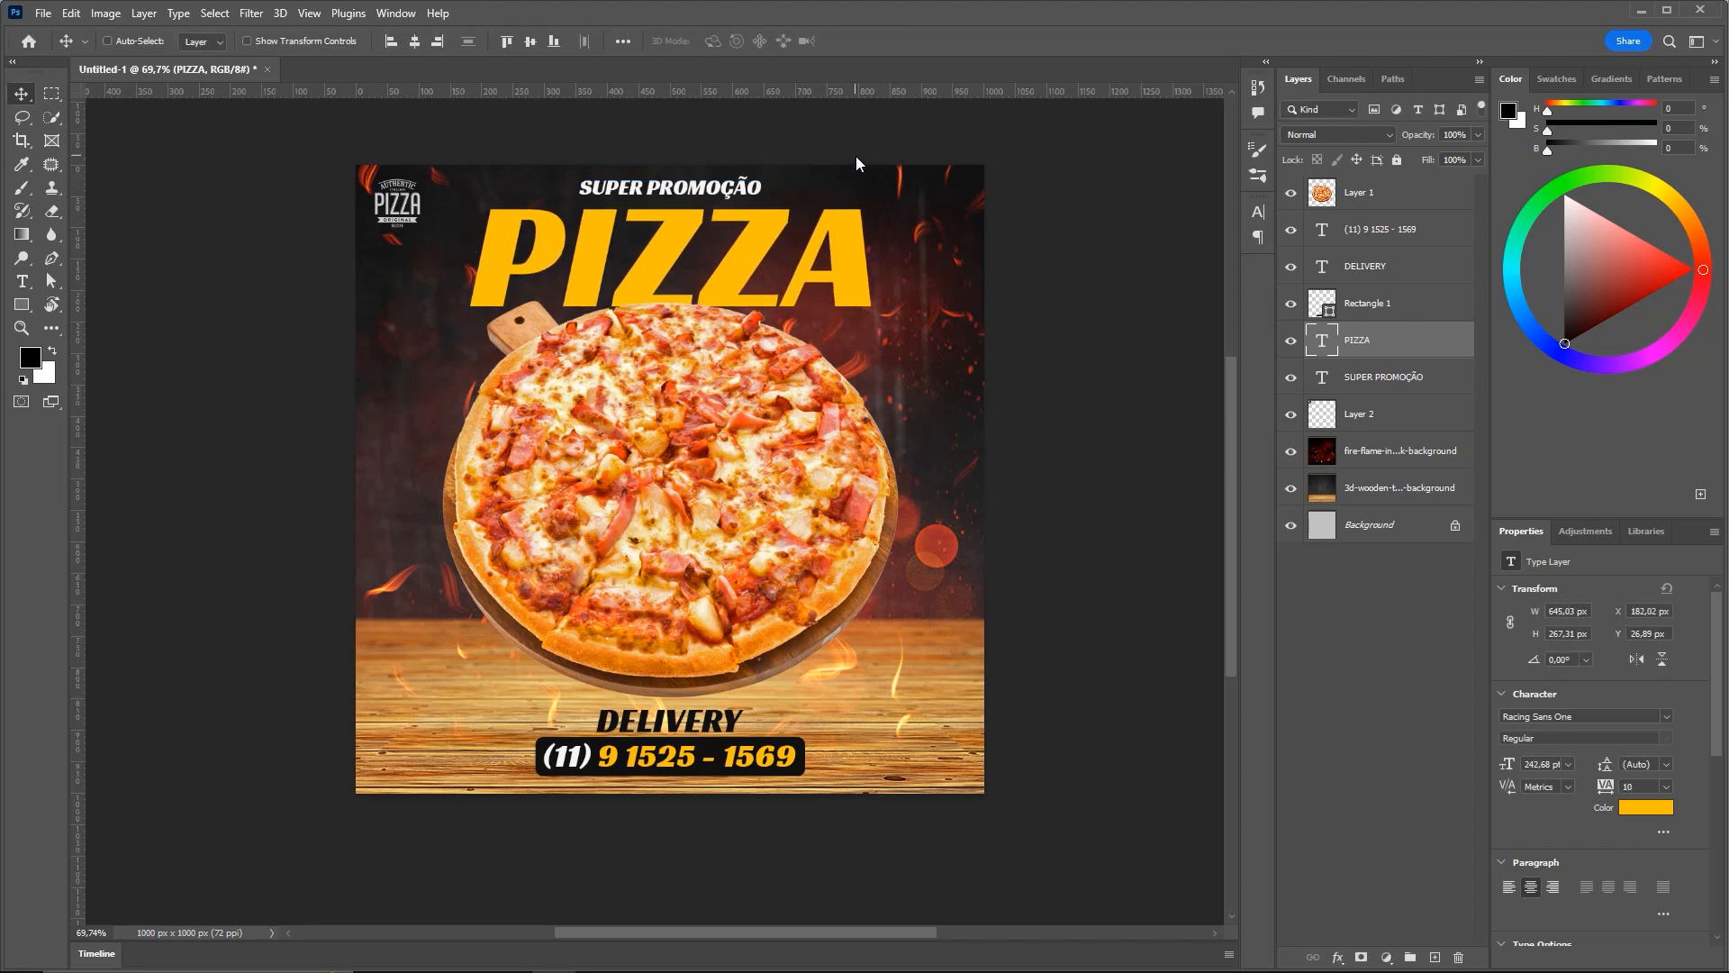
{"action": "key", "text": "Down"}
{"action": "key", "text": "Down"}
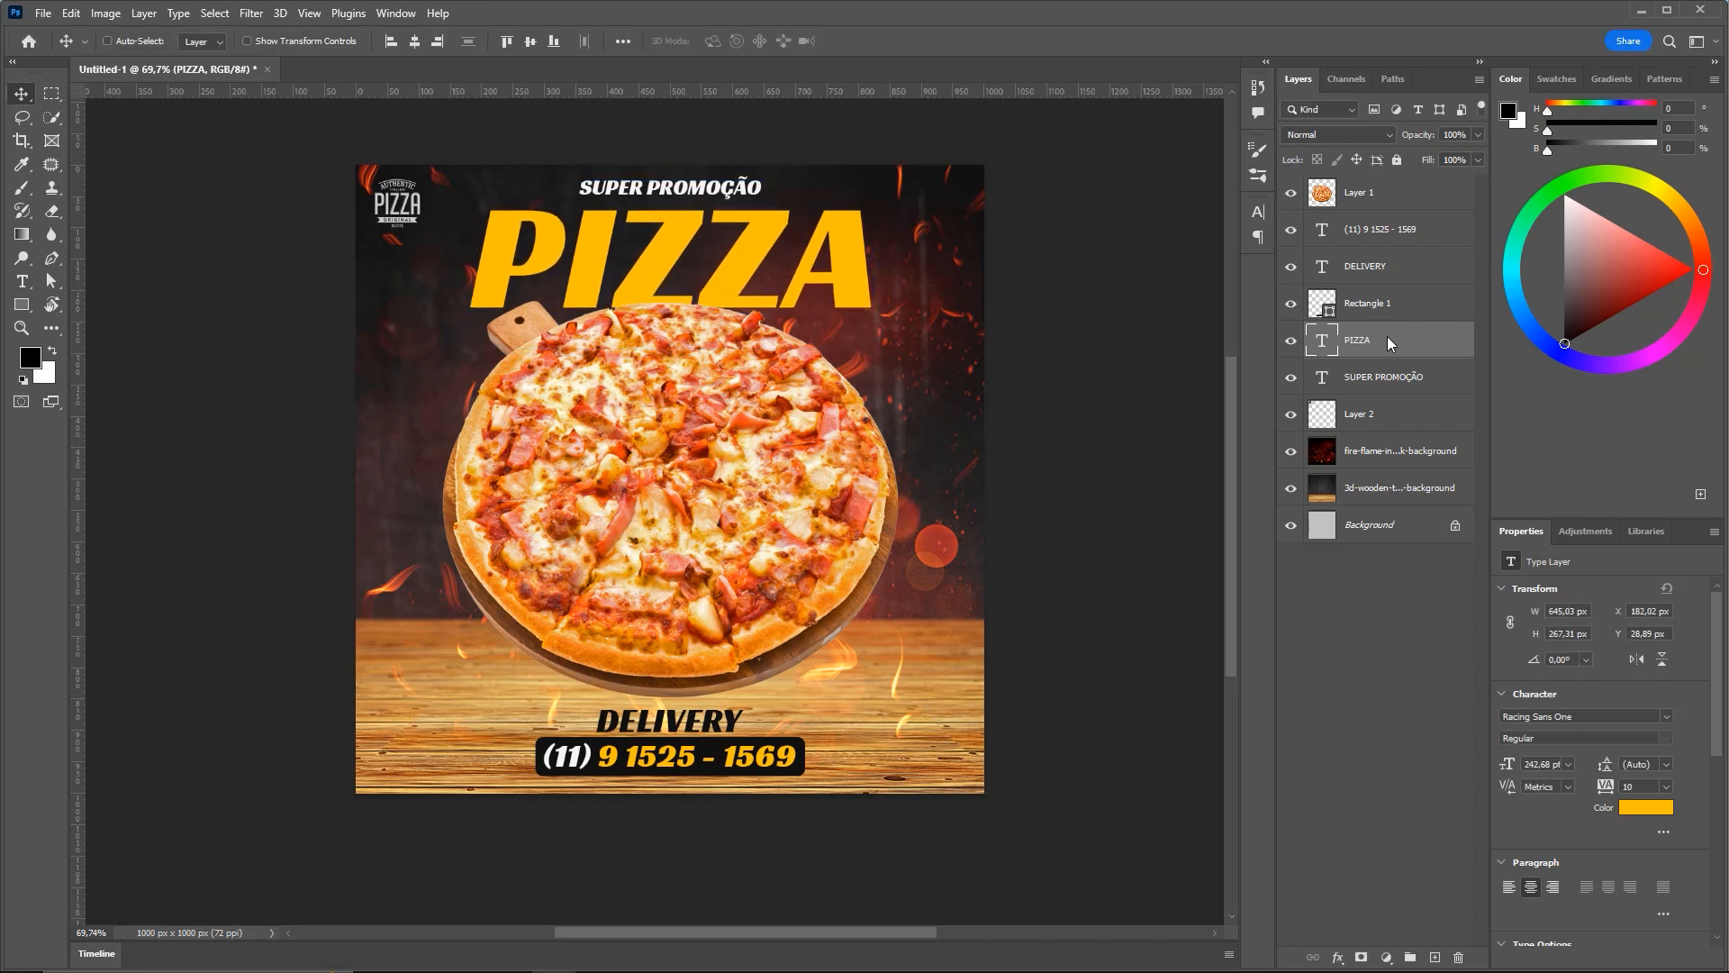
{"action": "left_click", "coordinate": [1355, 371]}
{"action": "key", "text": "Down"}
{"action": "key", "text": "Down"}
{"action": "key", "text": "Down"}
{"action": "key", "text": "Down"}
{"action": "key", "text": "Down"}
{"action": "key", "text": "Down"}
{"action": "key", "text": "Down"}
{"action": "key", "text": "Down"}
{"action": "key", "text": "Down"}
{"action": "key", "text": "Down"}
{"action": "key", "text": "Down"}
{"action": "key", "text": "Down"}
{"action": "key", "text": "Down"}
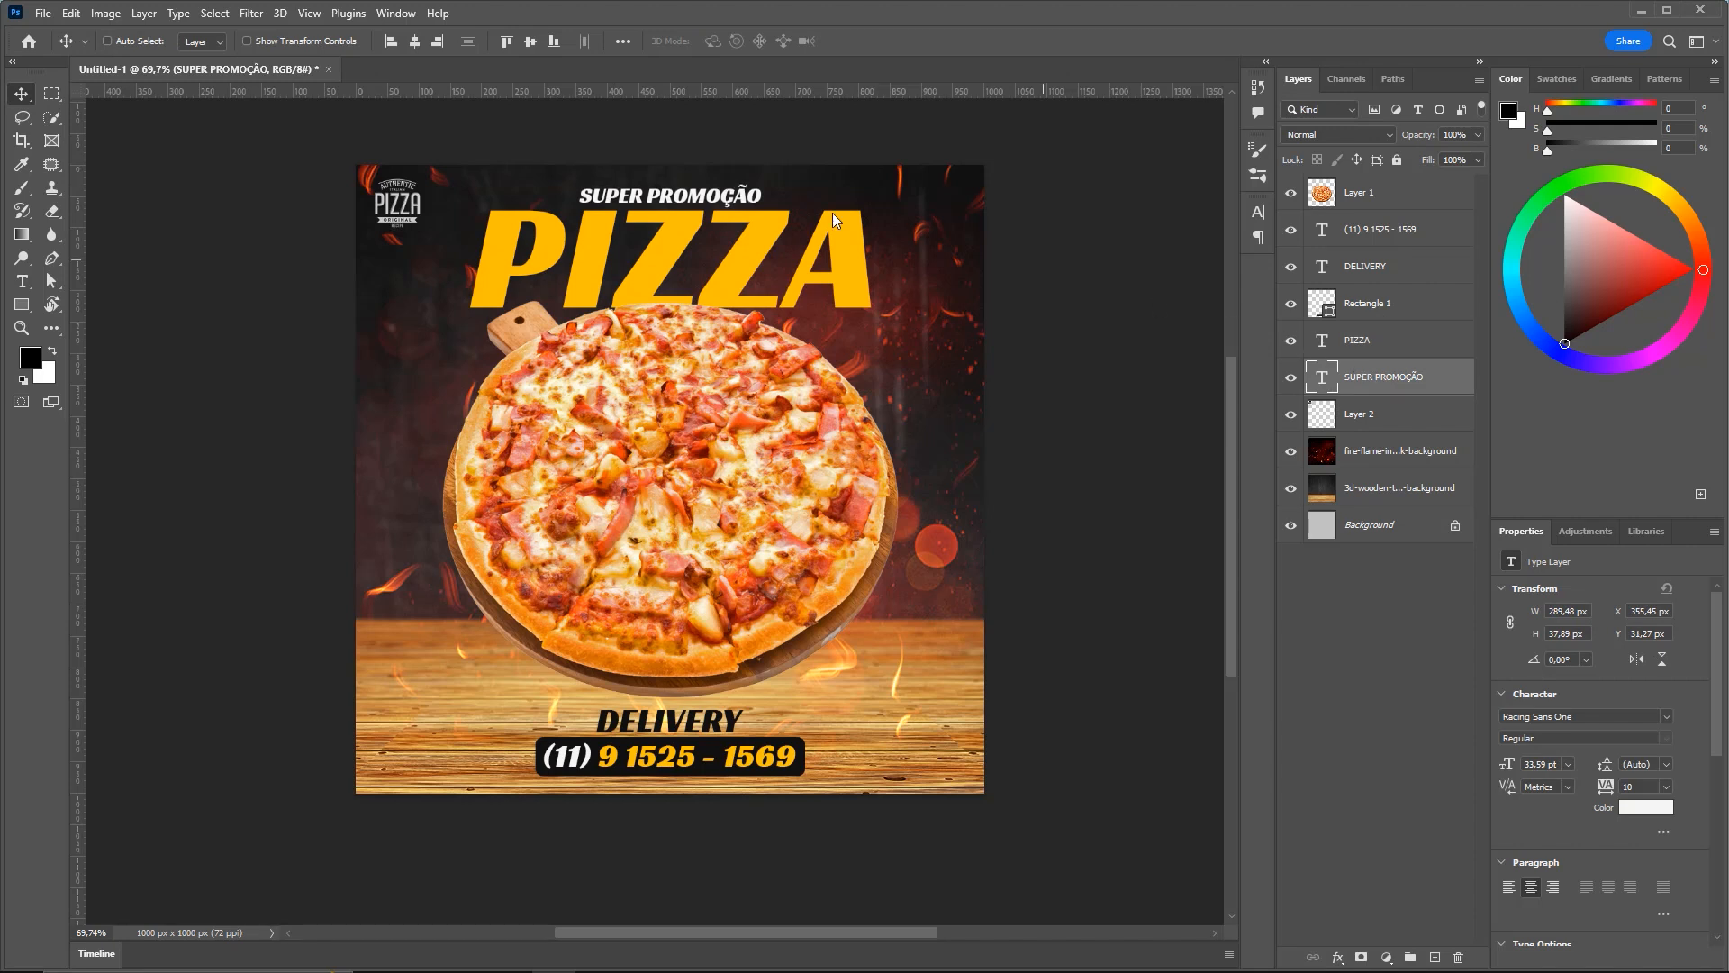
{"action": "key", "text": "ctrl"}
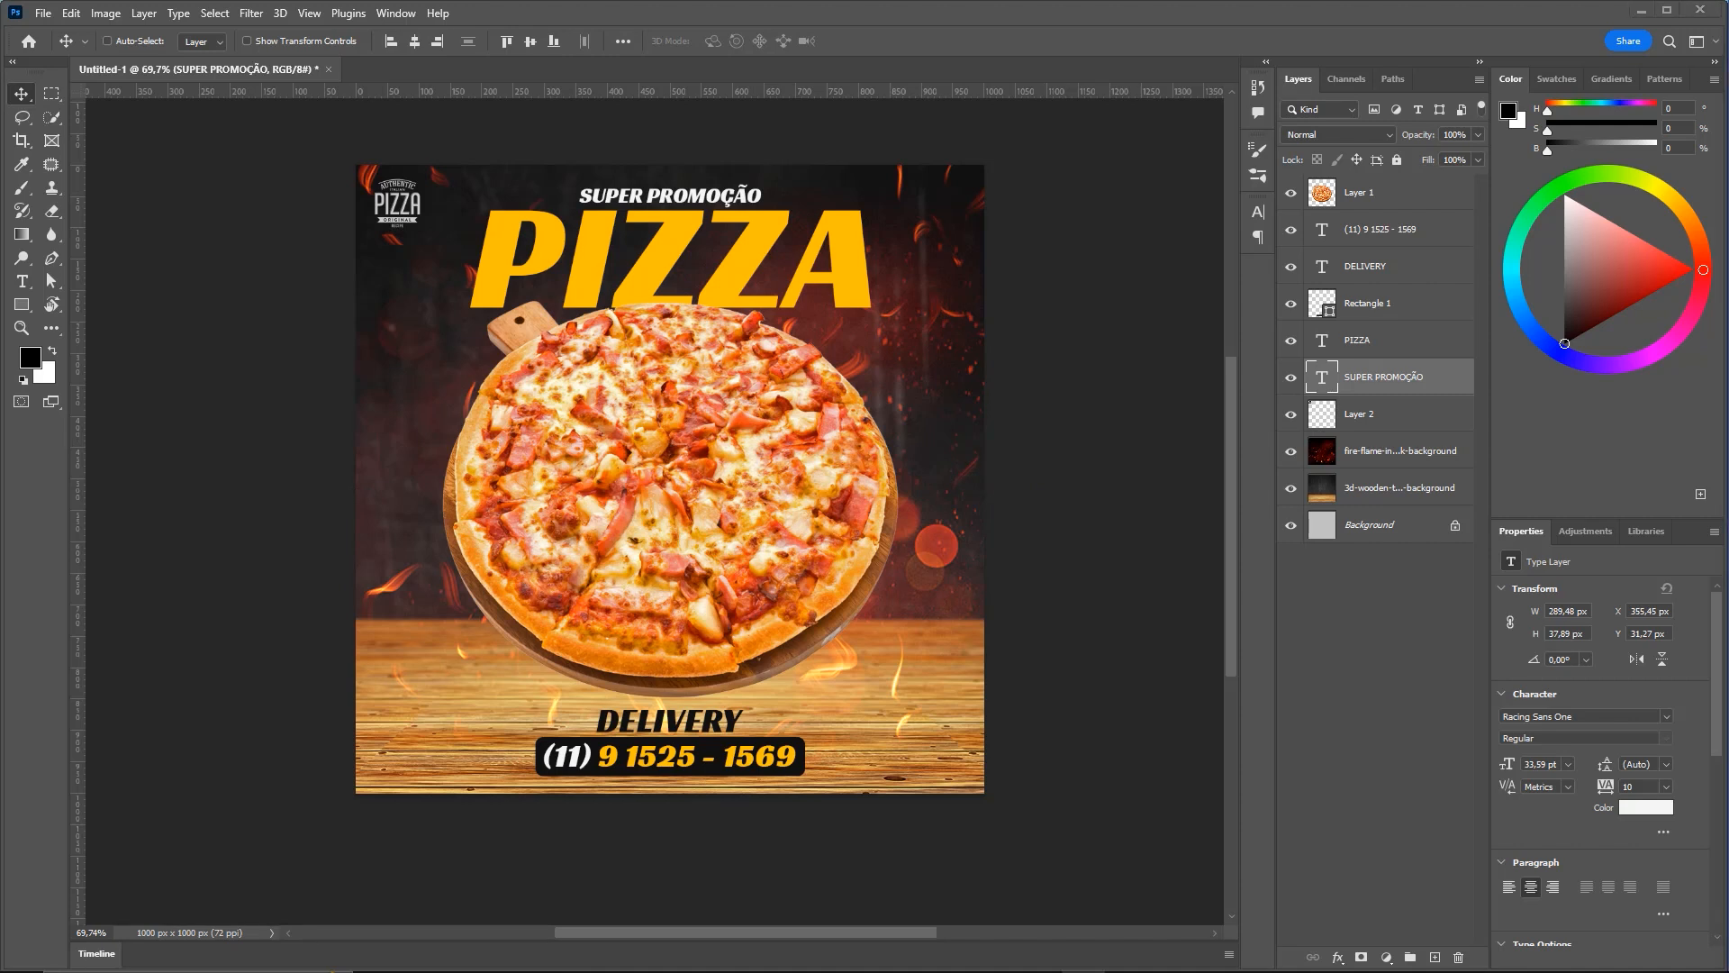
{"action": "scroll", "coordinate": [862, 531], "scroll_direction": "up", "scroll_amount": 1}
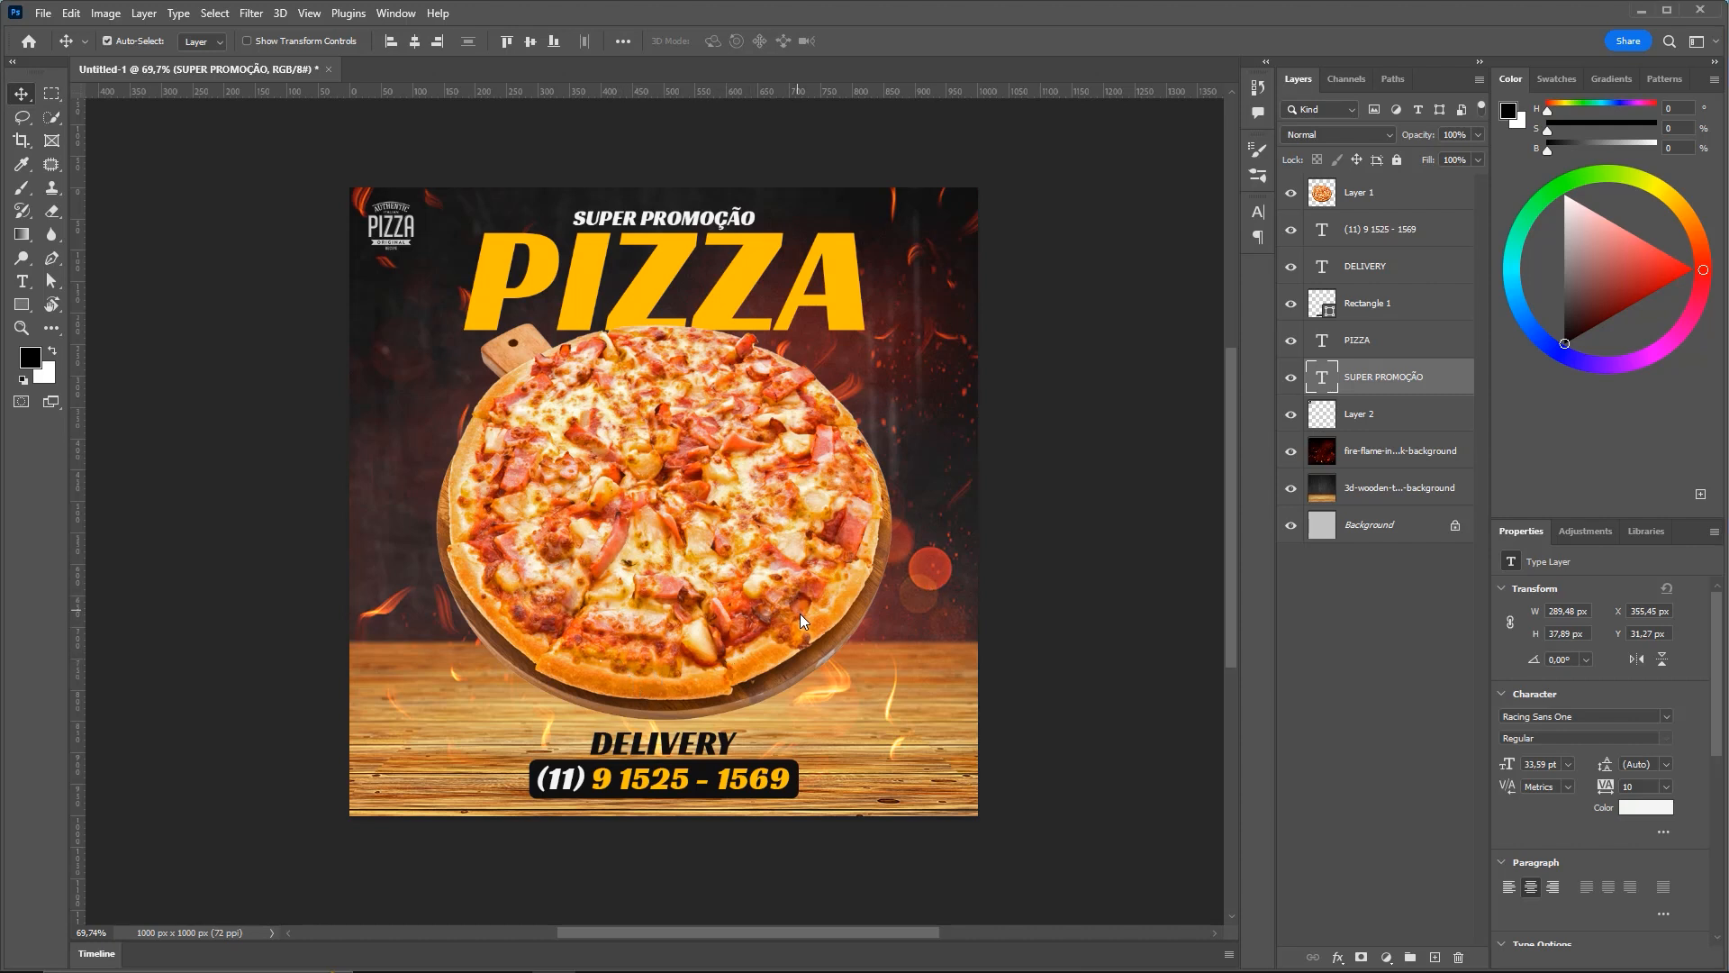
{"action": "mouse_move", "coordinate": [580, 713]}
{"action": "left_mouse_down"}
{"action": "mouse_move", "coordinate": [690, 705]}
{"action": "mouse_move", "coordinate": [424, 706]}
{"action": "mouse_move", "coordinate": [869, 690]}
{"action": "mouse_move", "coordinate": [844, 715]}
{"action": "left_mouse_up"}
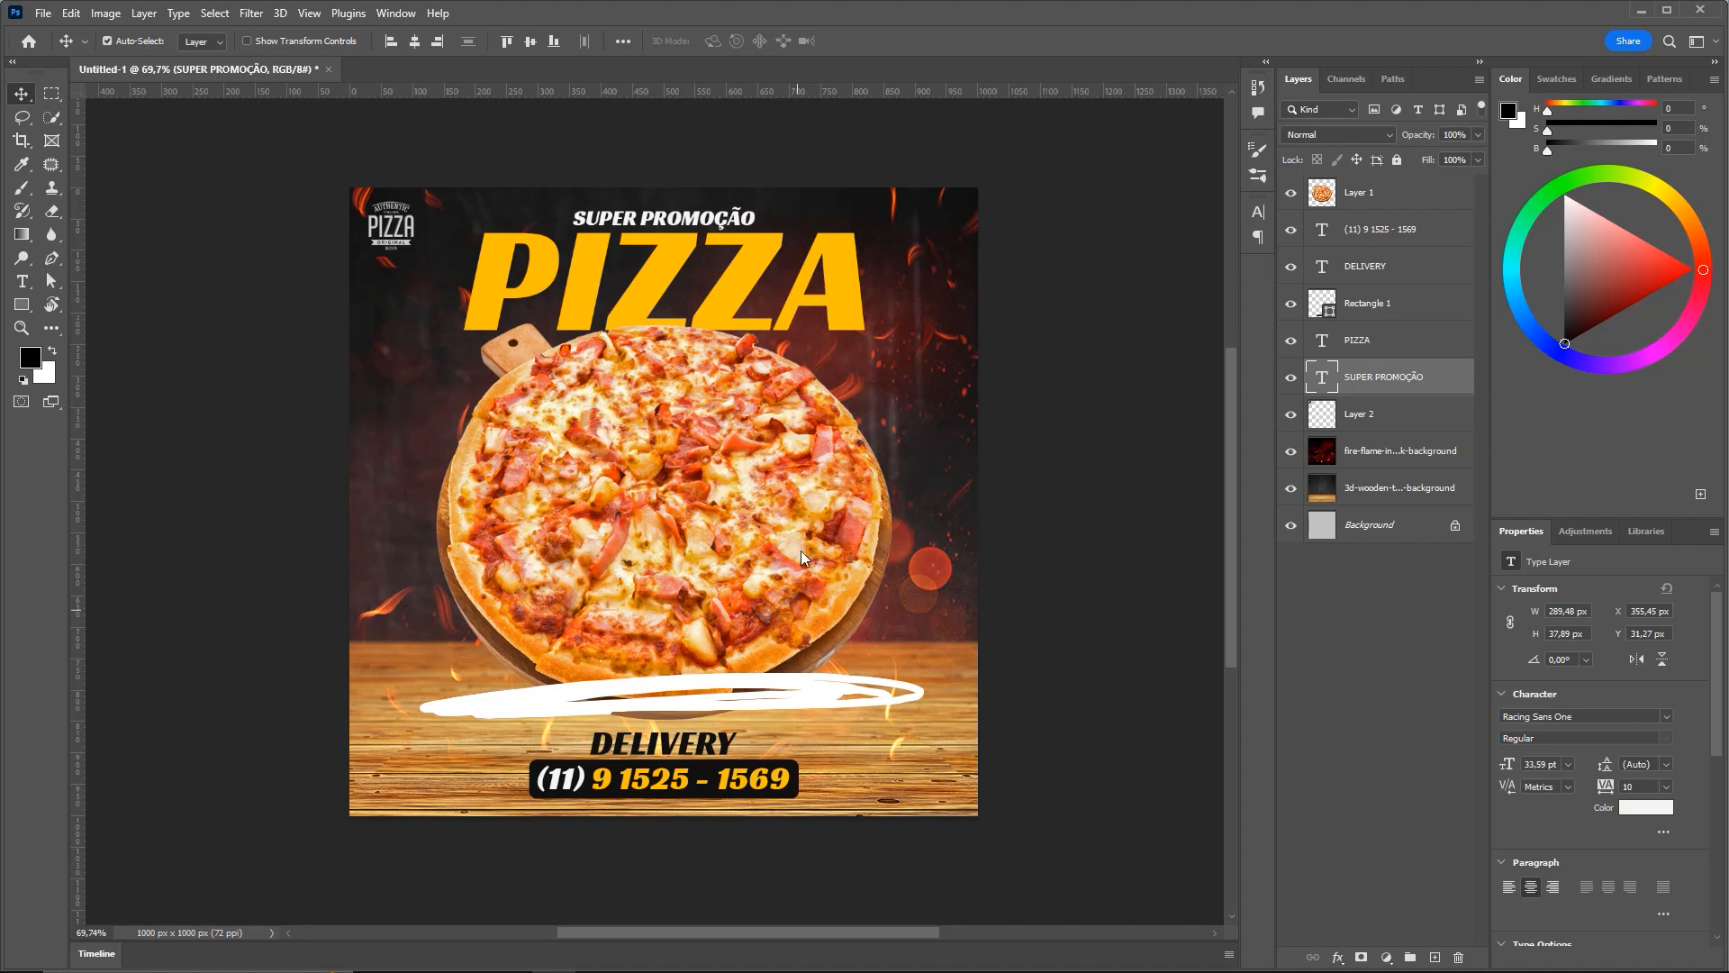
{"action": "key", "text": "ctrl+z"}
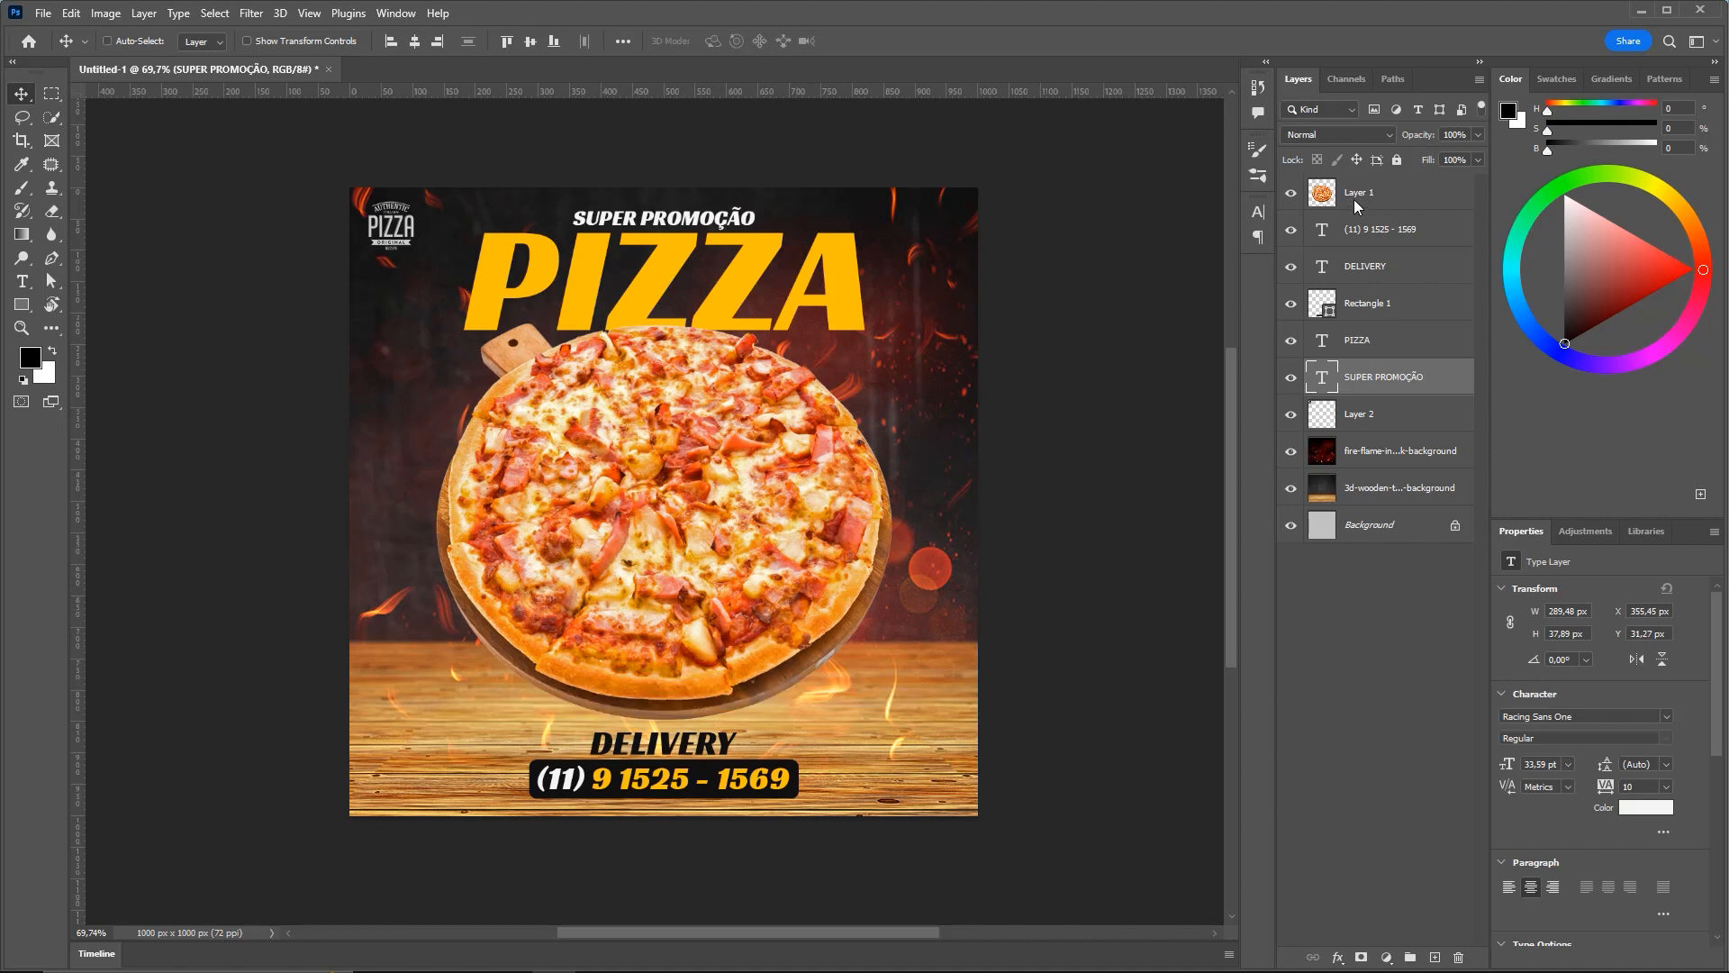
{"action": "left_click", "coordinate": [1369, 204]}
{"action": "key", "text": "ctrl"}
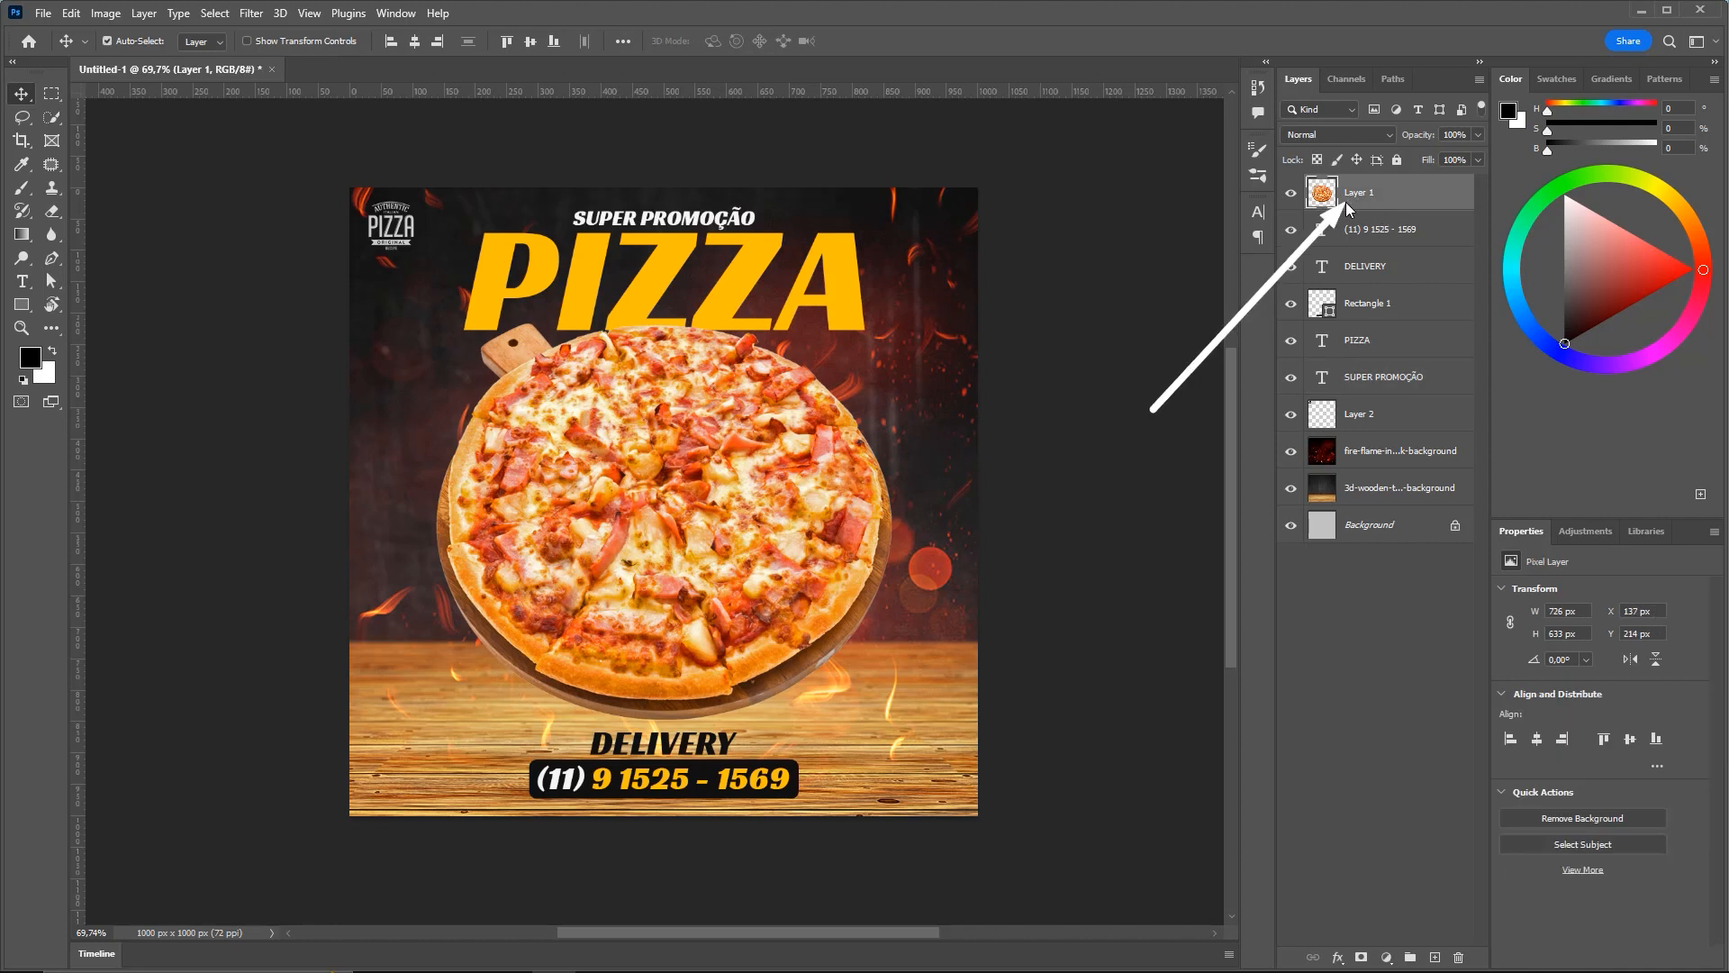
Duplicate the pizza layer and select the original Layer 1 below the copy
{"action": "double_click", "coordinate": [1417, 189]}
{"action": "key", "text": "Escape"}
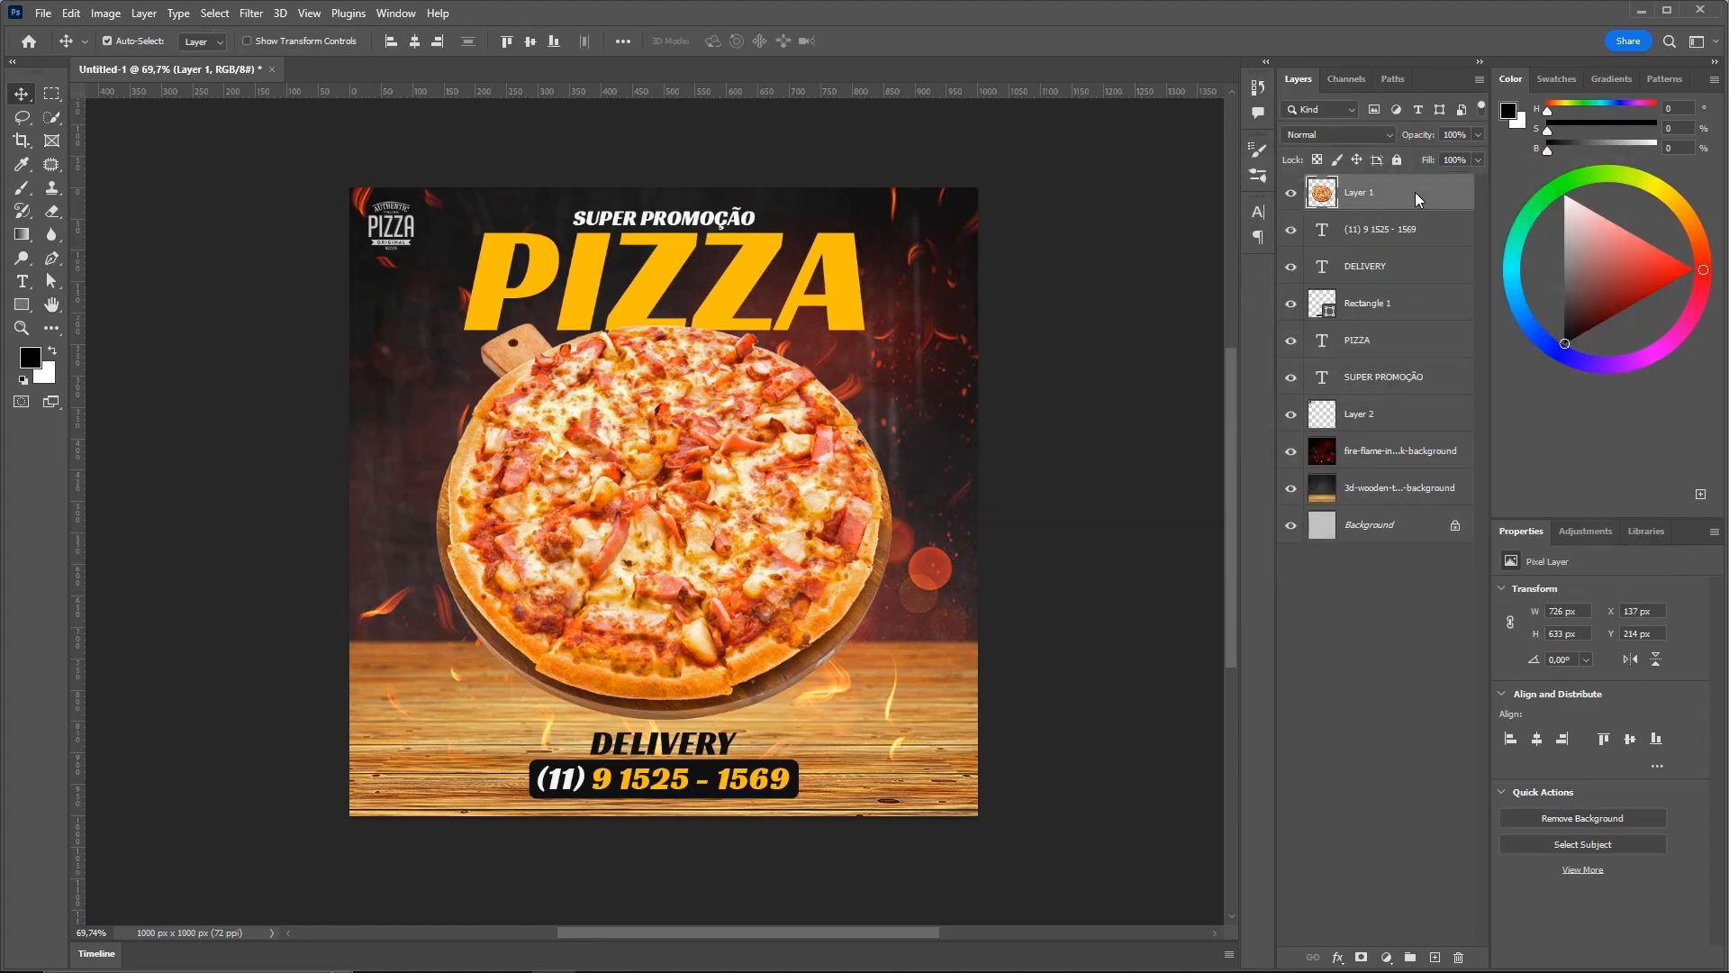
{"action": "key", "text": "ctrl+j"}
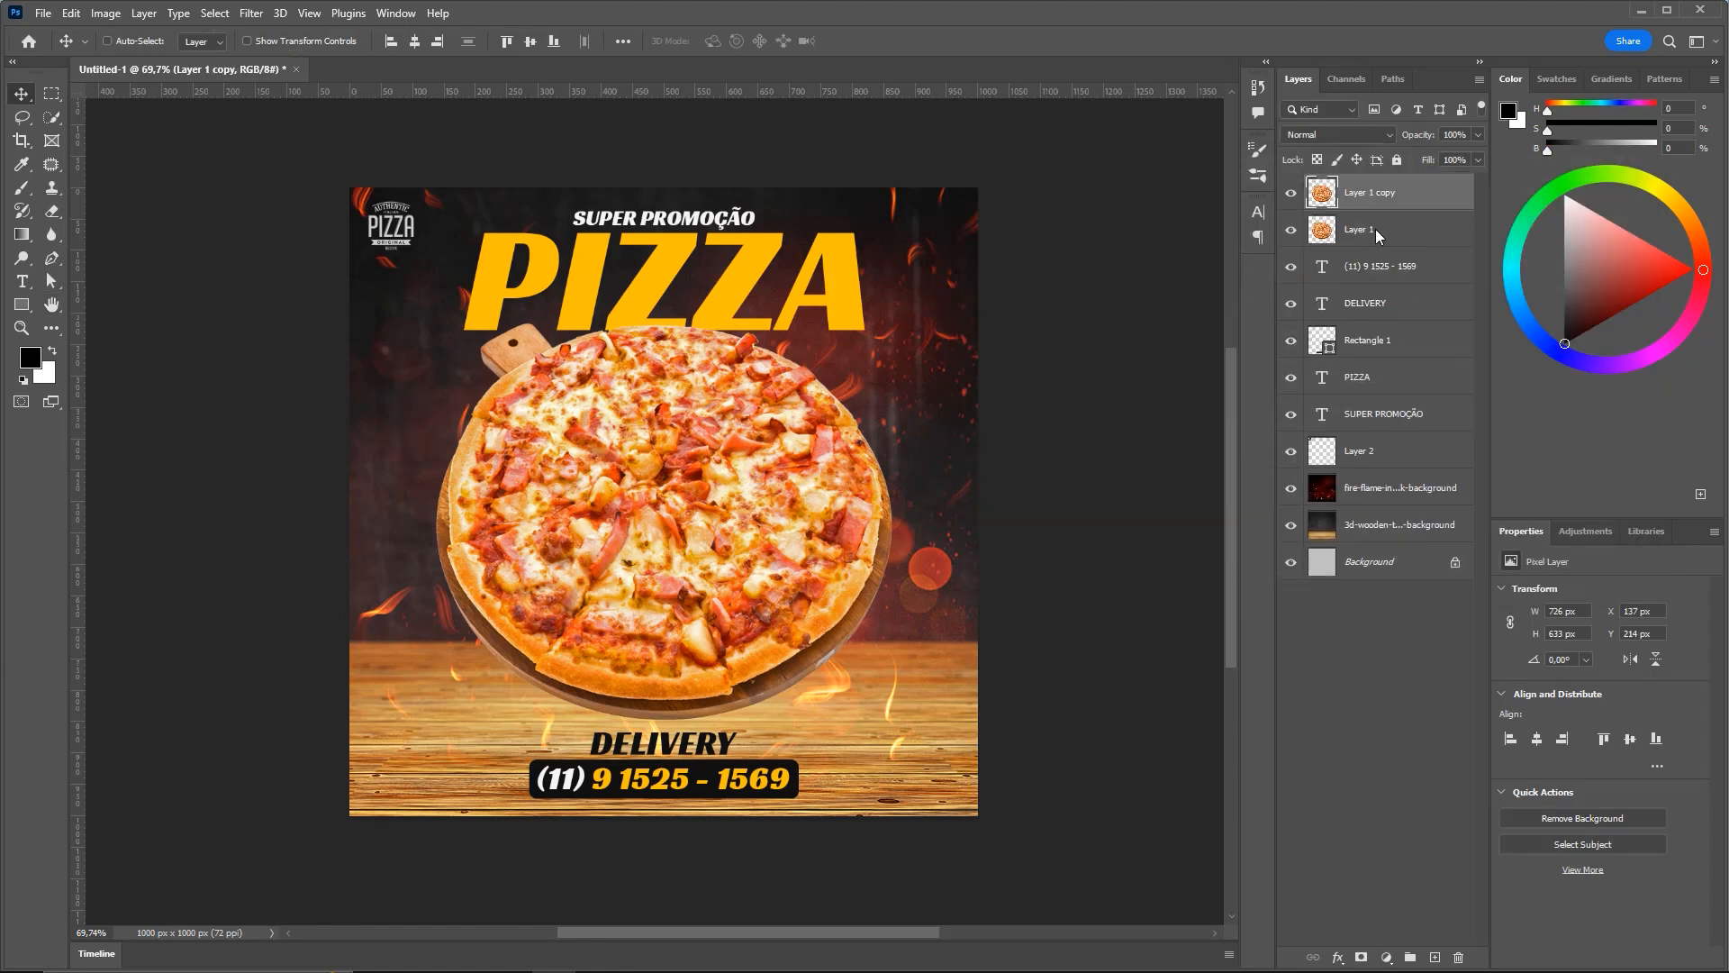
{"action": "left_click", "coordinate": [1434, 236]}
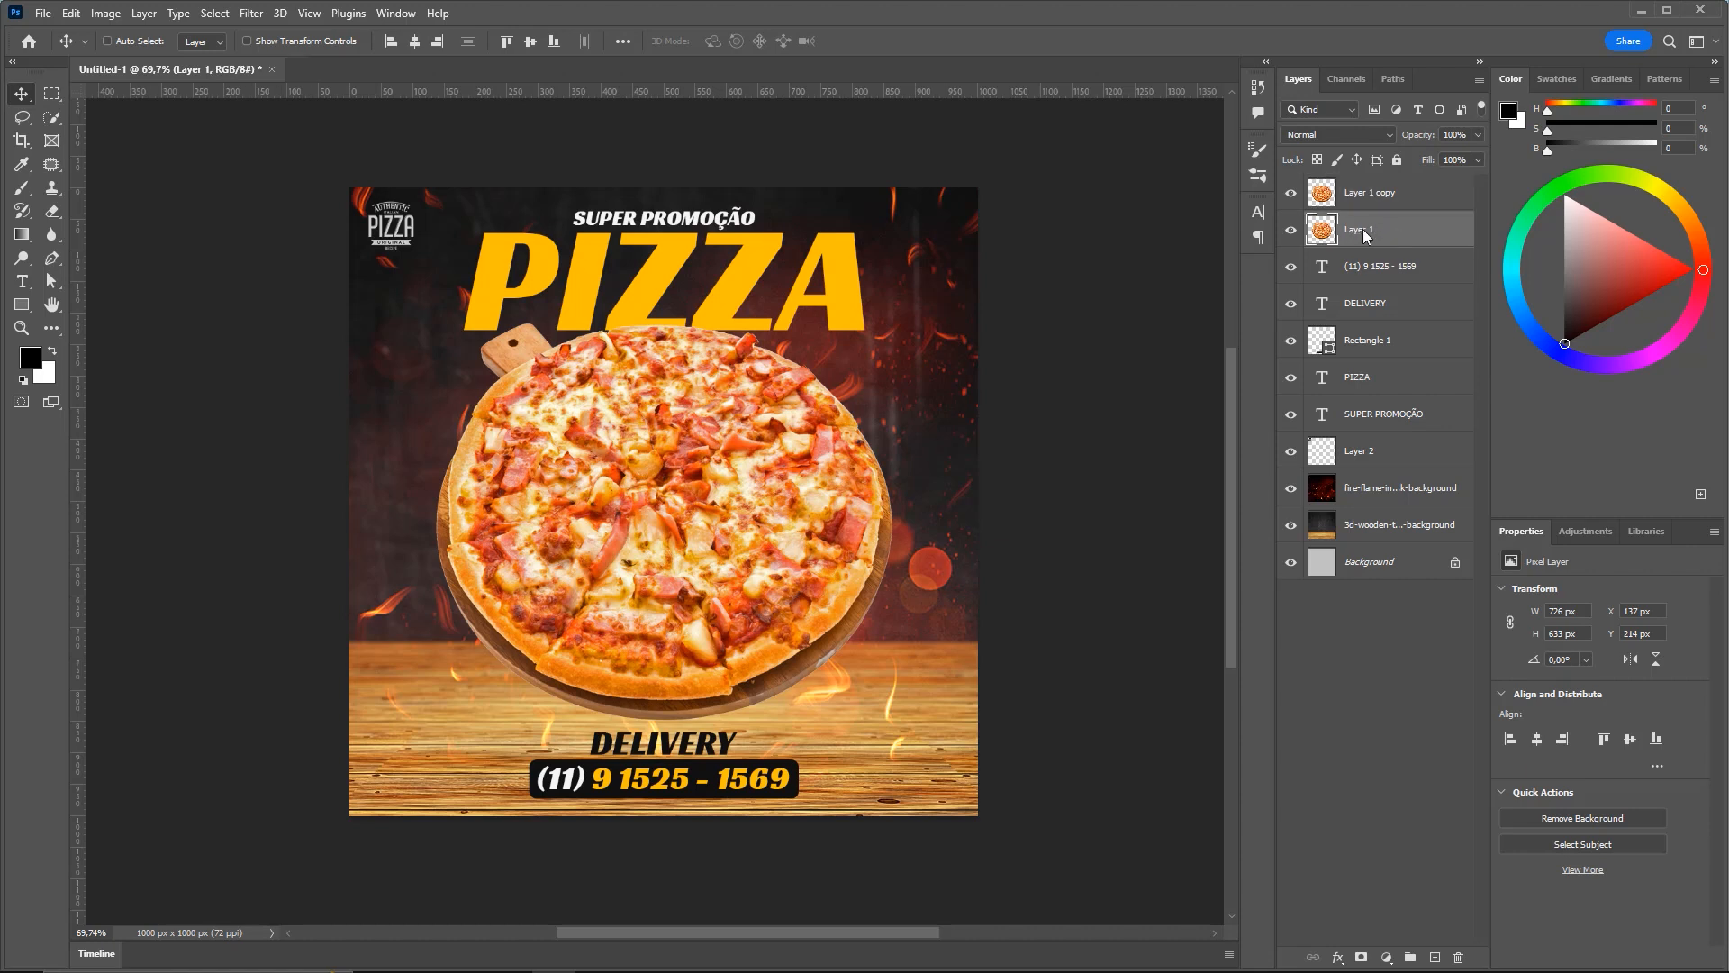
Turn Layer 1 solid black with Hue/Saturation lightness and check it by toggling the copy
{"action": "key", "text": "ctrl+f"}
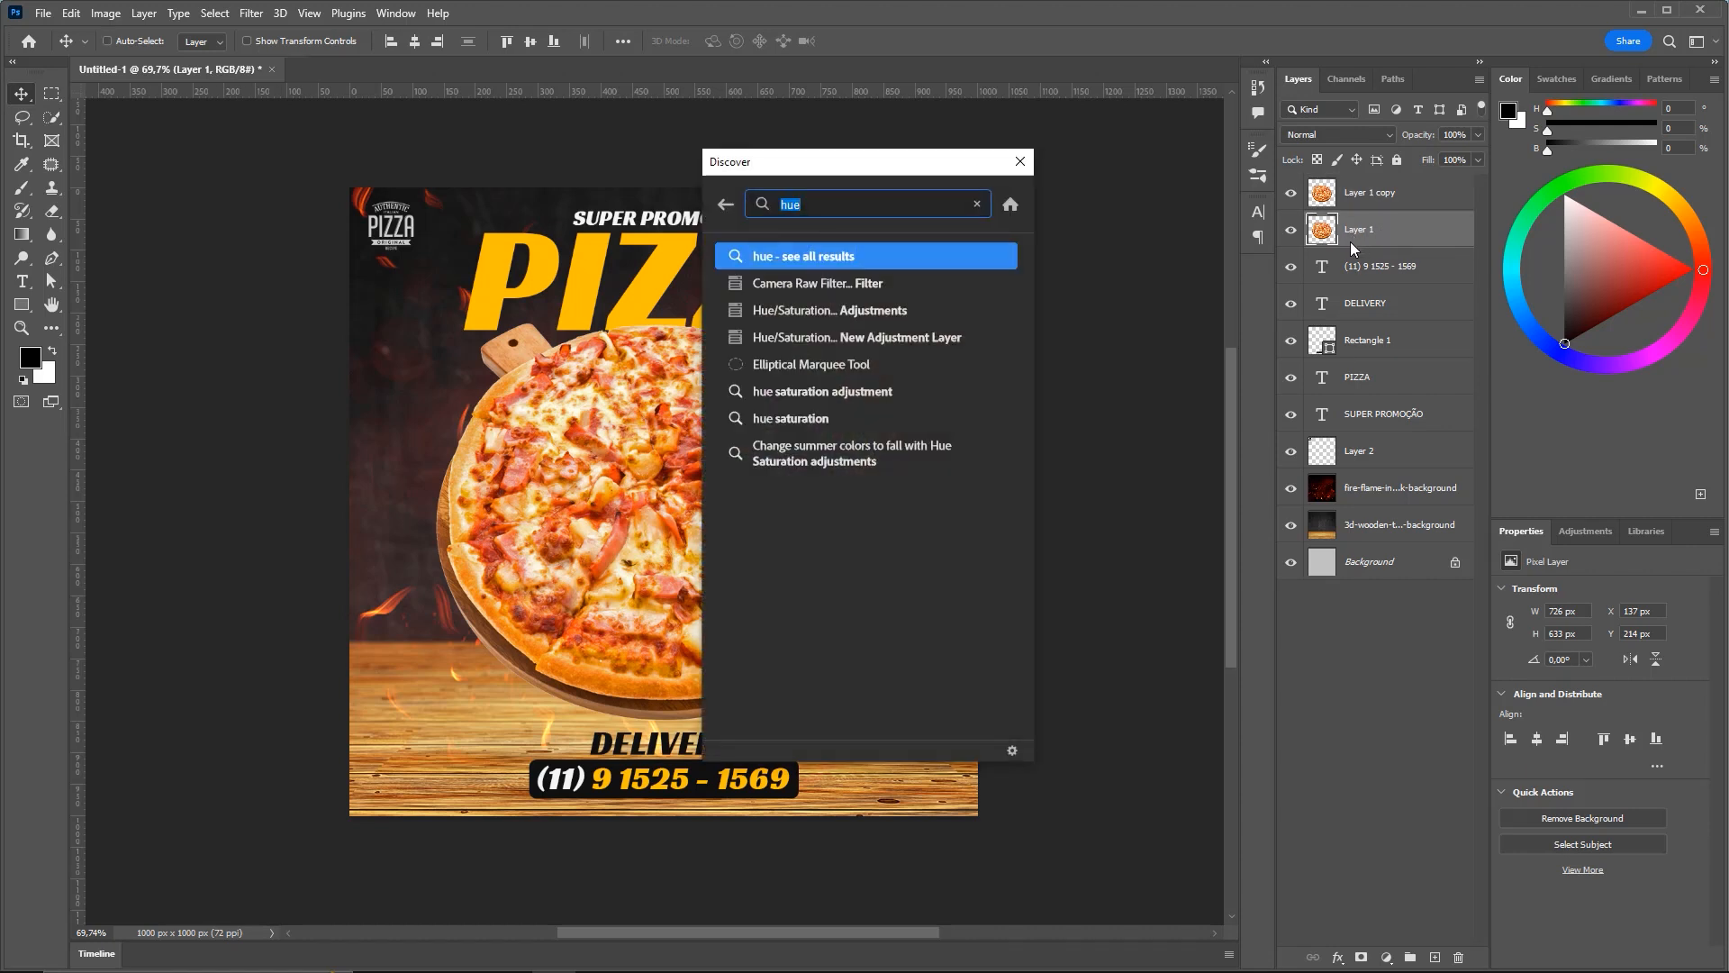
{"action": "type", "text": "HUE"}
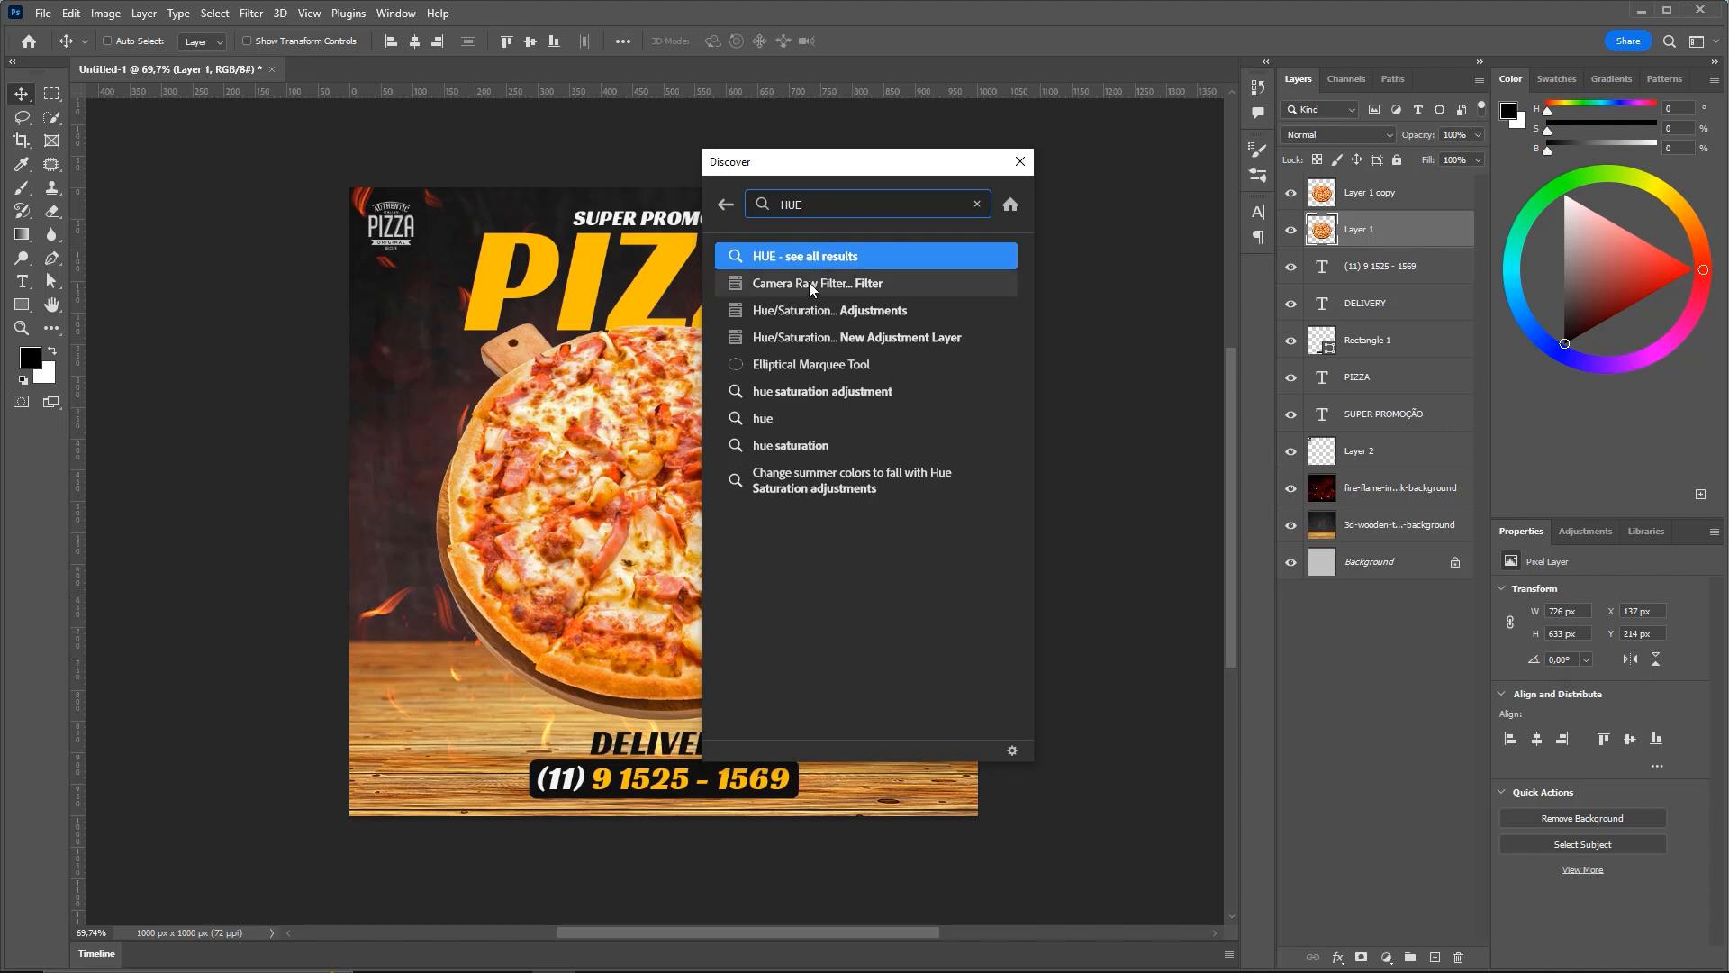
{"action": "left_click", "coordinate": [784, 311]}
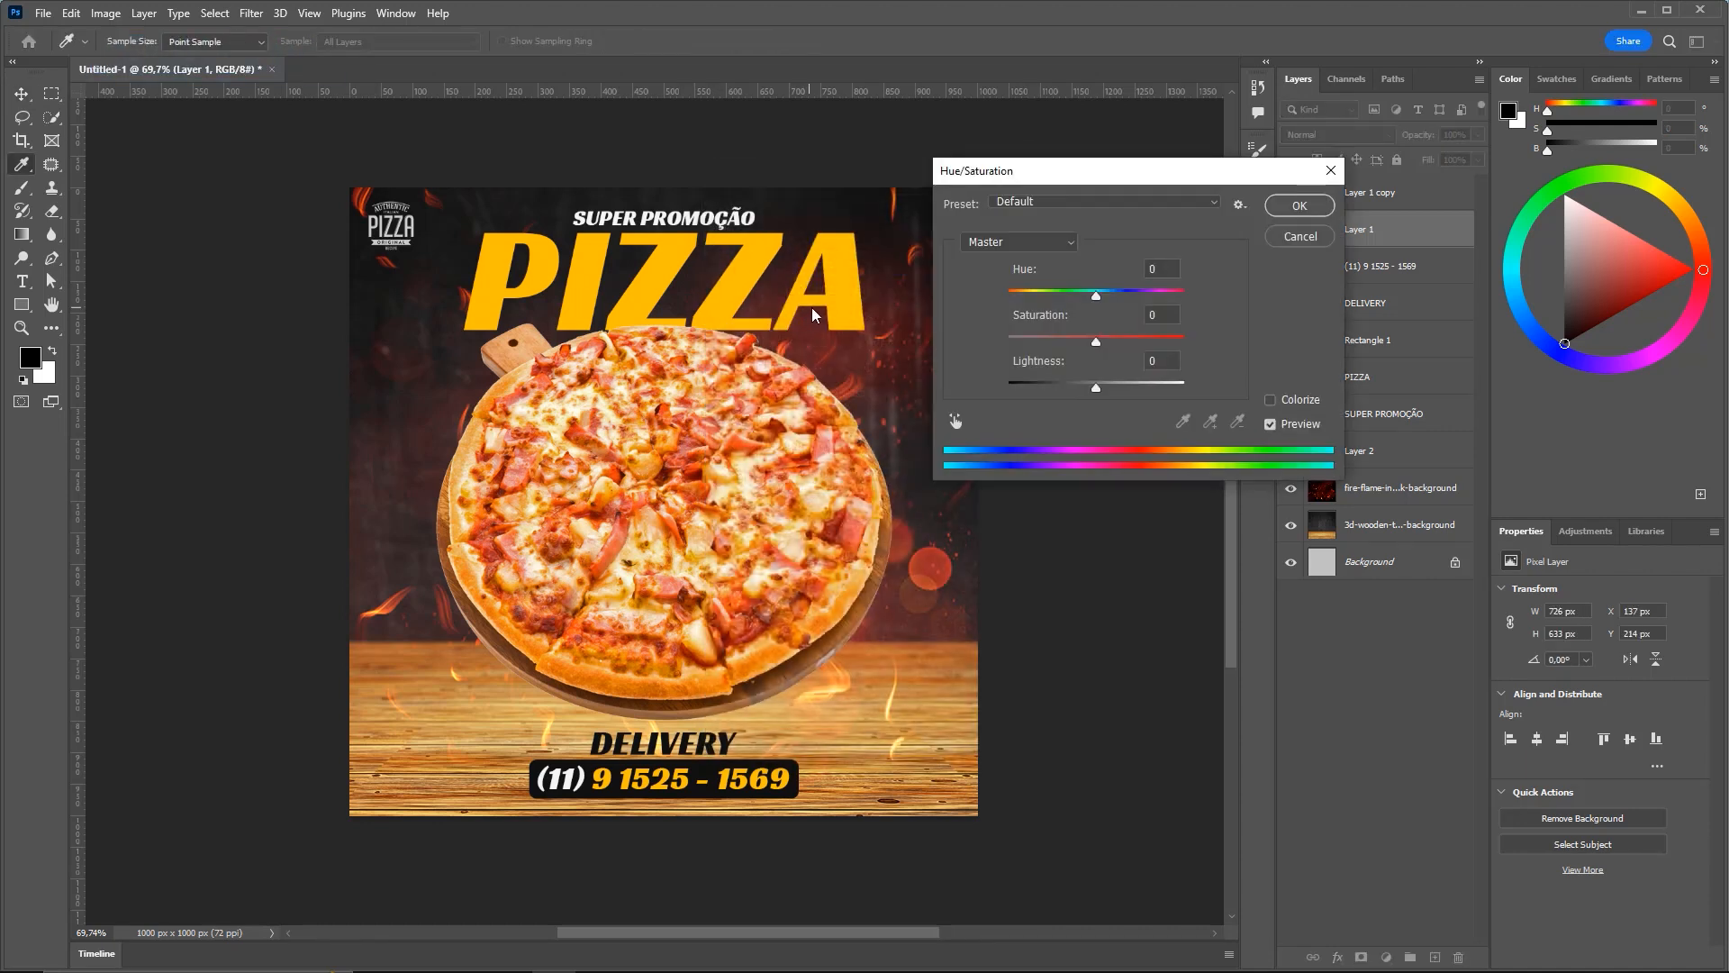
{"action": "left_click_drag", "start_coordinate": [1096, 387], "coordinate": [1091, 388]}
{"action": "left_click", "coordinate": [1292, 209]}
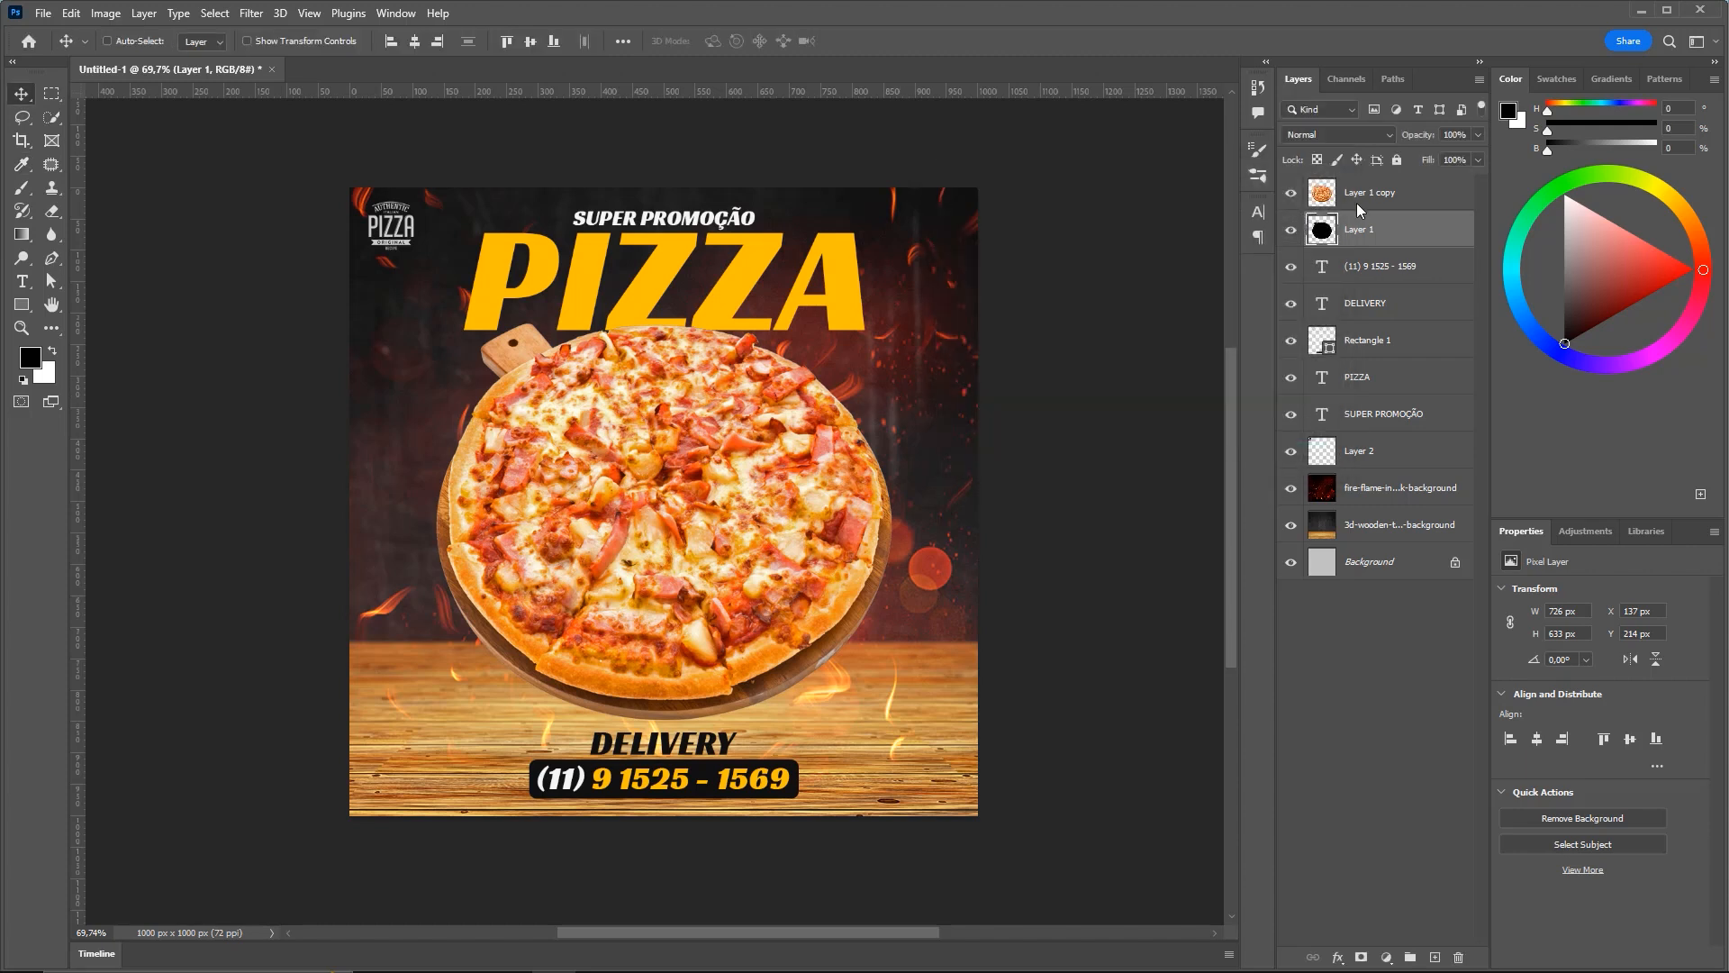
{"action": "left_click", "coordinate": [1294, 193]}
{"action": "left_click", "coordinate": [1292, 192]}
{"action": "left_click", "coordinate": [1291, 193]}
{"action": "left_click", "coordinate": [1291, 193]}
Squash the black silhouette into a flat 725 × 84 px ellipse beneath the pizza
{"action": "key", "text": "ctrl+t"}
{"action": "left_click_drag", "start_coordinate": [761, 495], "coordinate": [788, 398]}
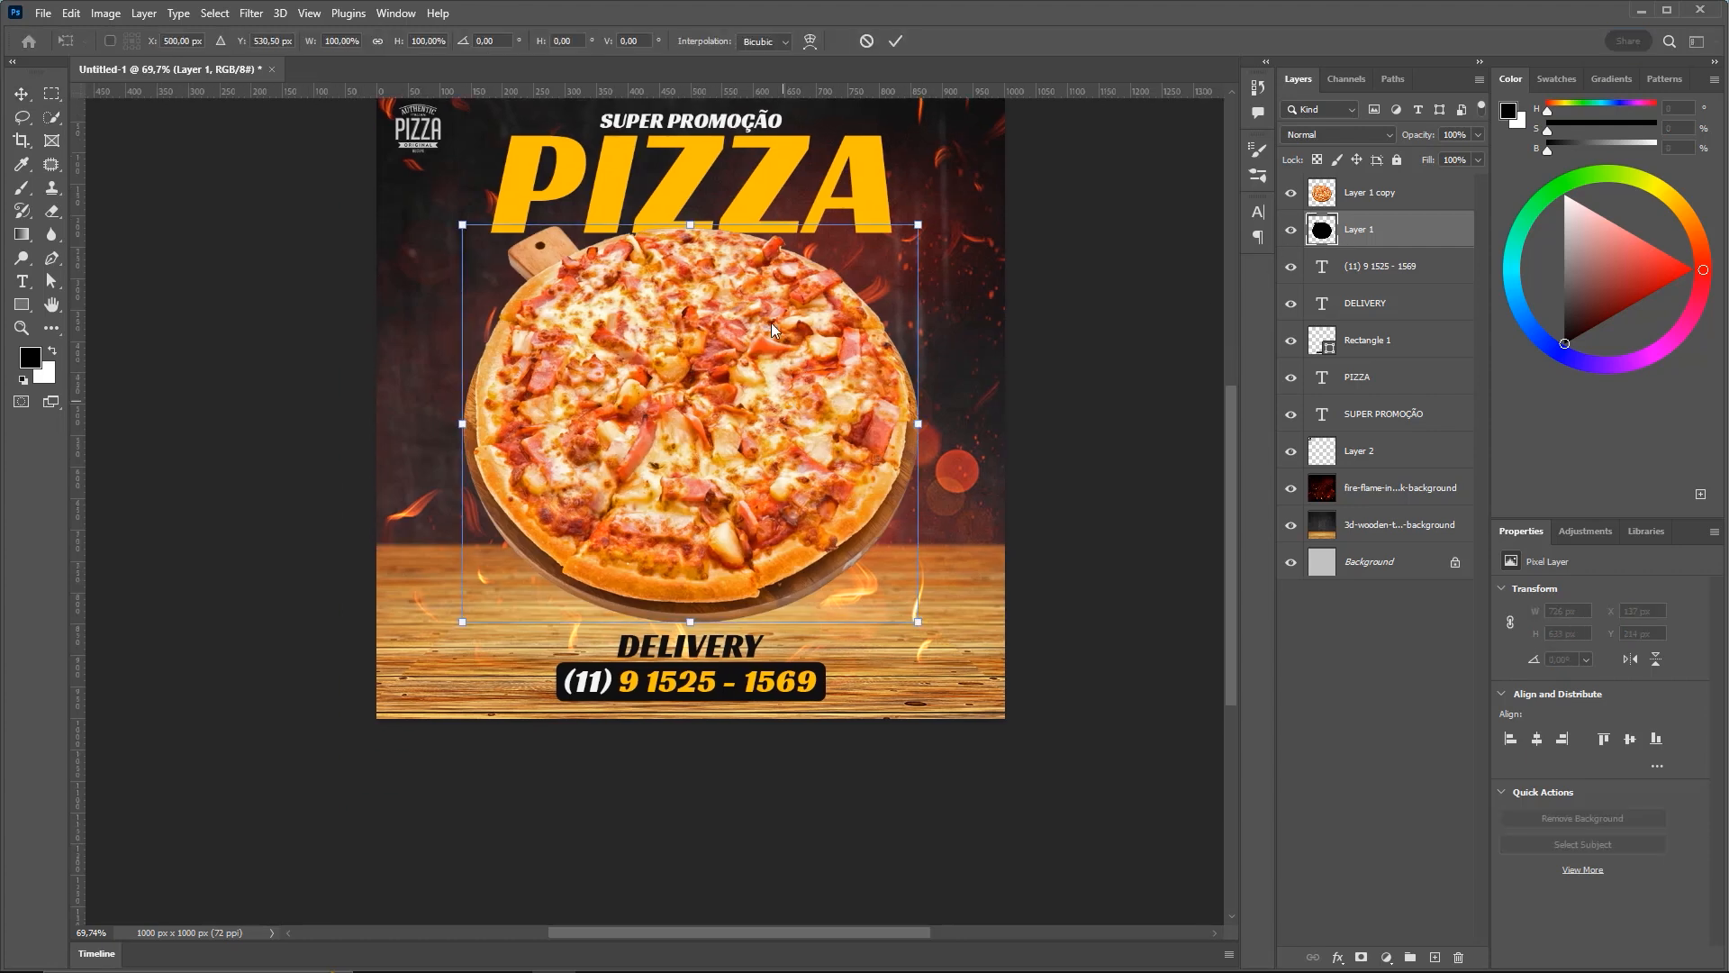
{"action": "left_click_drag", "start_coordinate": [692, 238], "coordinate": [695, 571]}
{"action": "key", "text": "Return"}
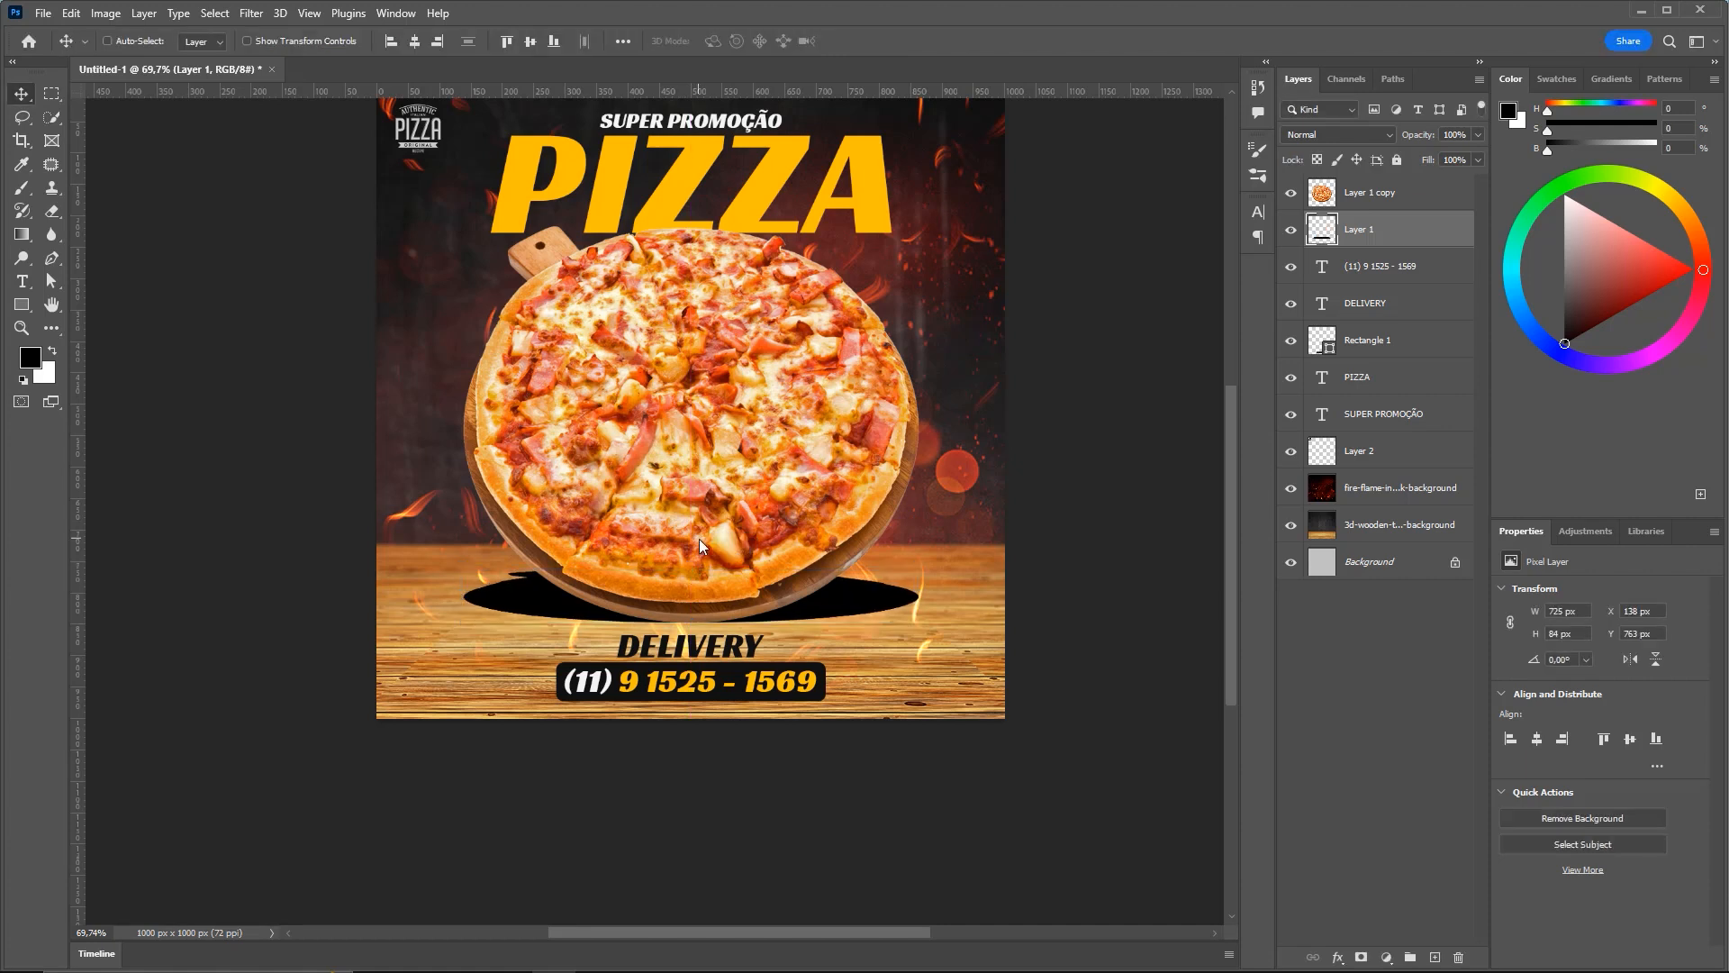
Nudge the shadow 2 px lower to Y 765 px
{"action": "scroll", "coordinate": [700, 544], "scroll_direction": "up", "scroll_amount": 8}
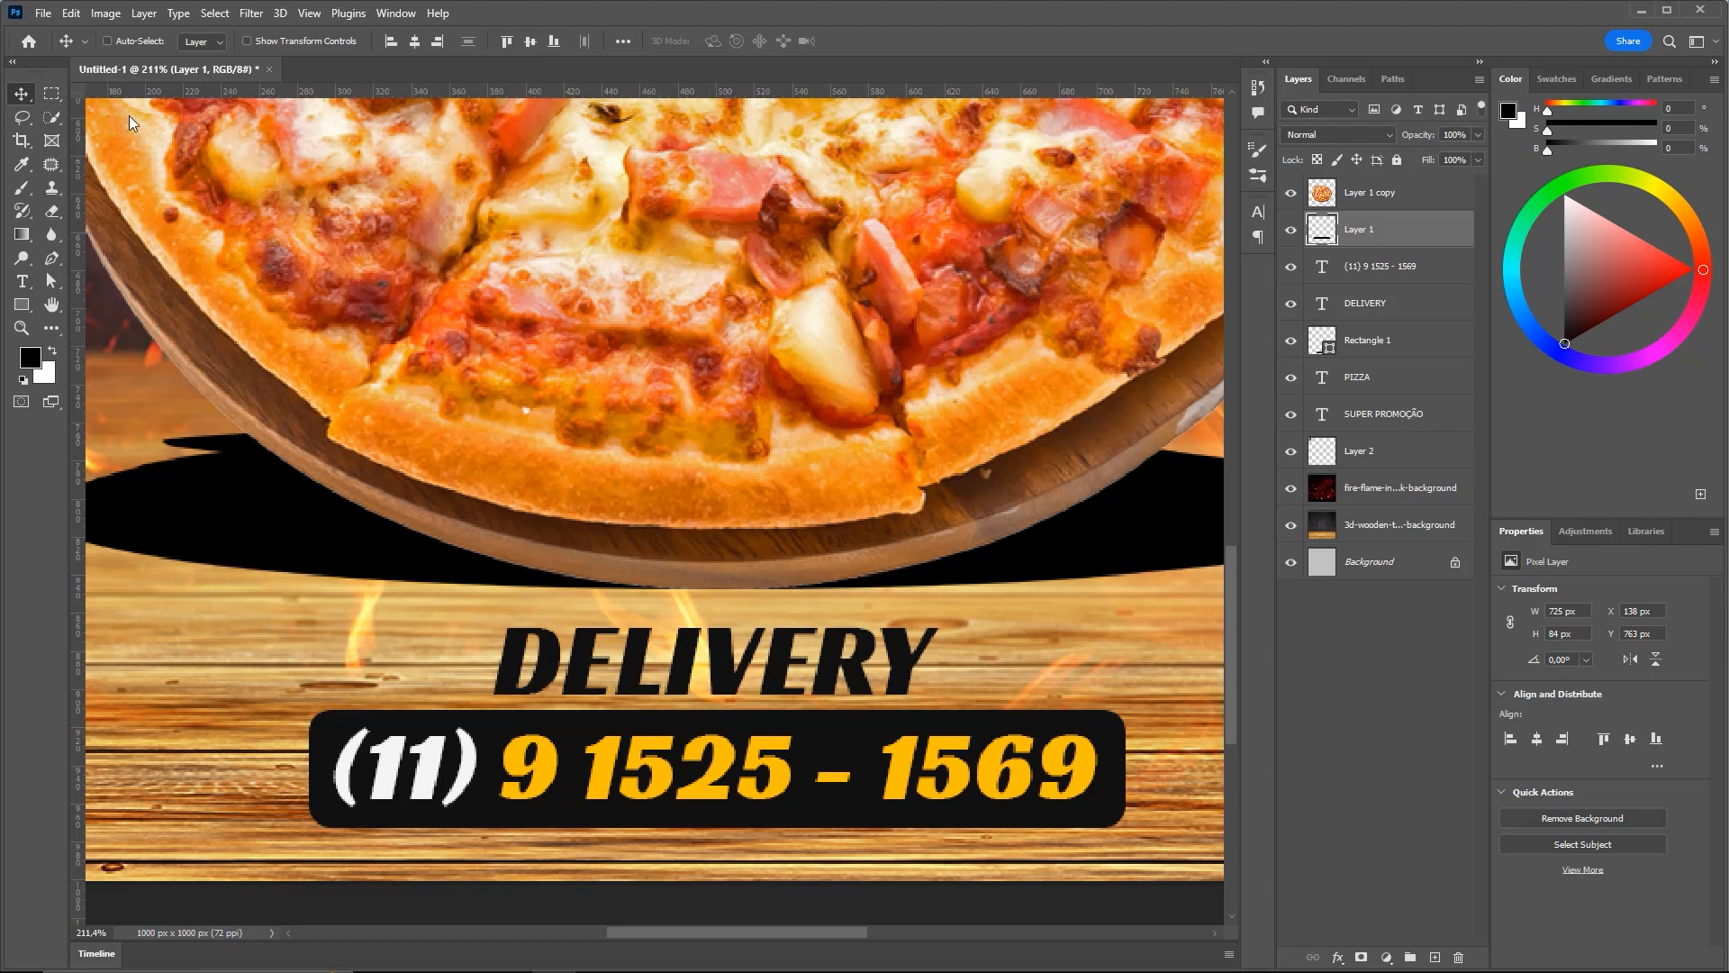
{"action": "key", "text": "Down"}
{"action": "key", "text": "Down"}
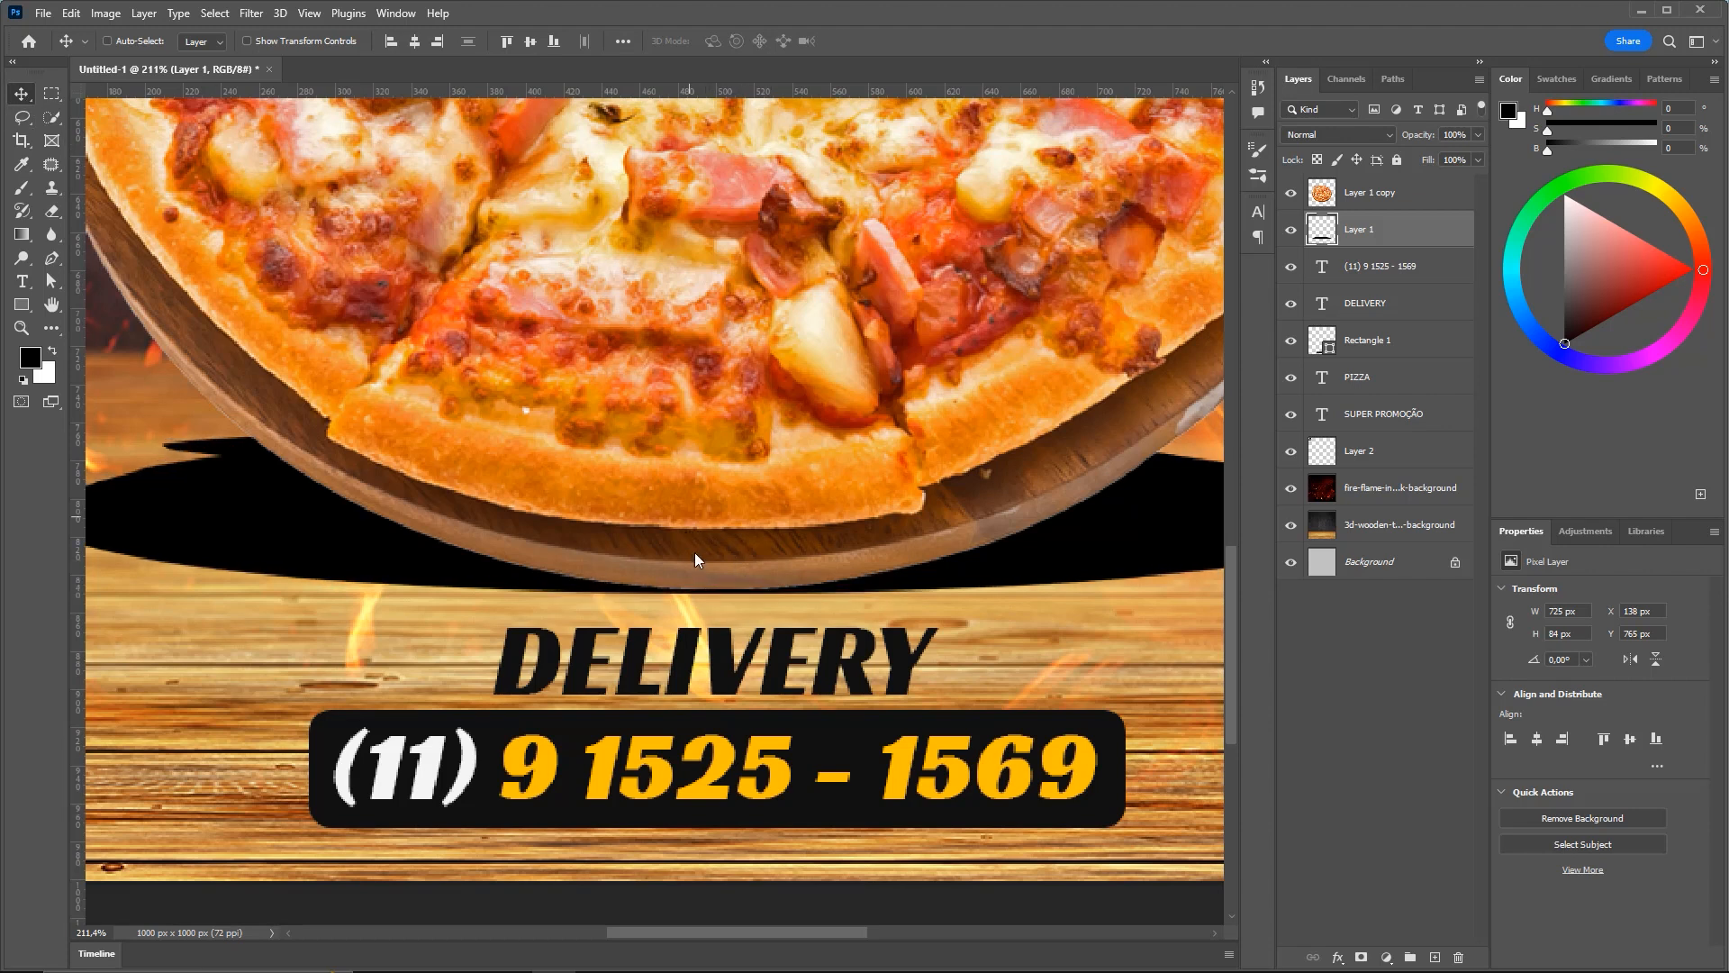
{"action": "scroll", "coordinate": [698, 558], "scroll_direction": "down", "scroll_amount": 5}
{"action": "key", "text": "Up"}
{"action": "key", "text": "Up"}
{"action": "key", "text": "Down"}
{"action": "key", "text": "Down"}
{"action": "scroll", "coordinate": [689, 623], "scroll_direction": "down", "scroll_amount": 1}
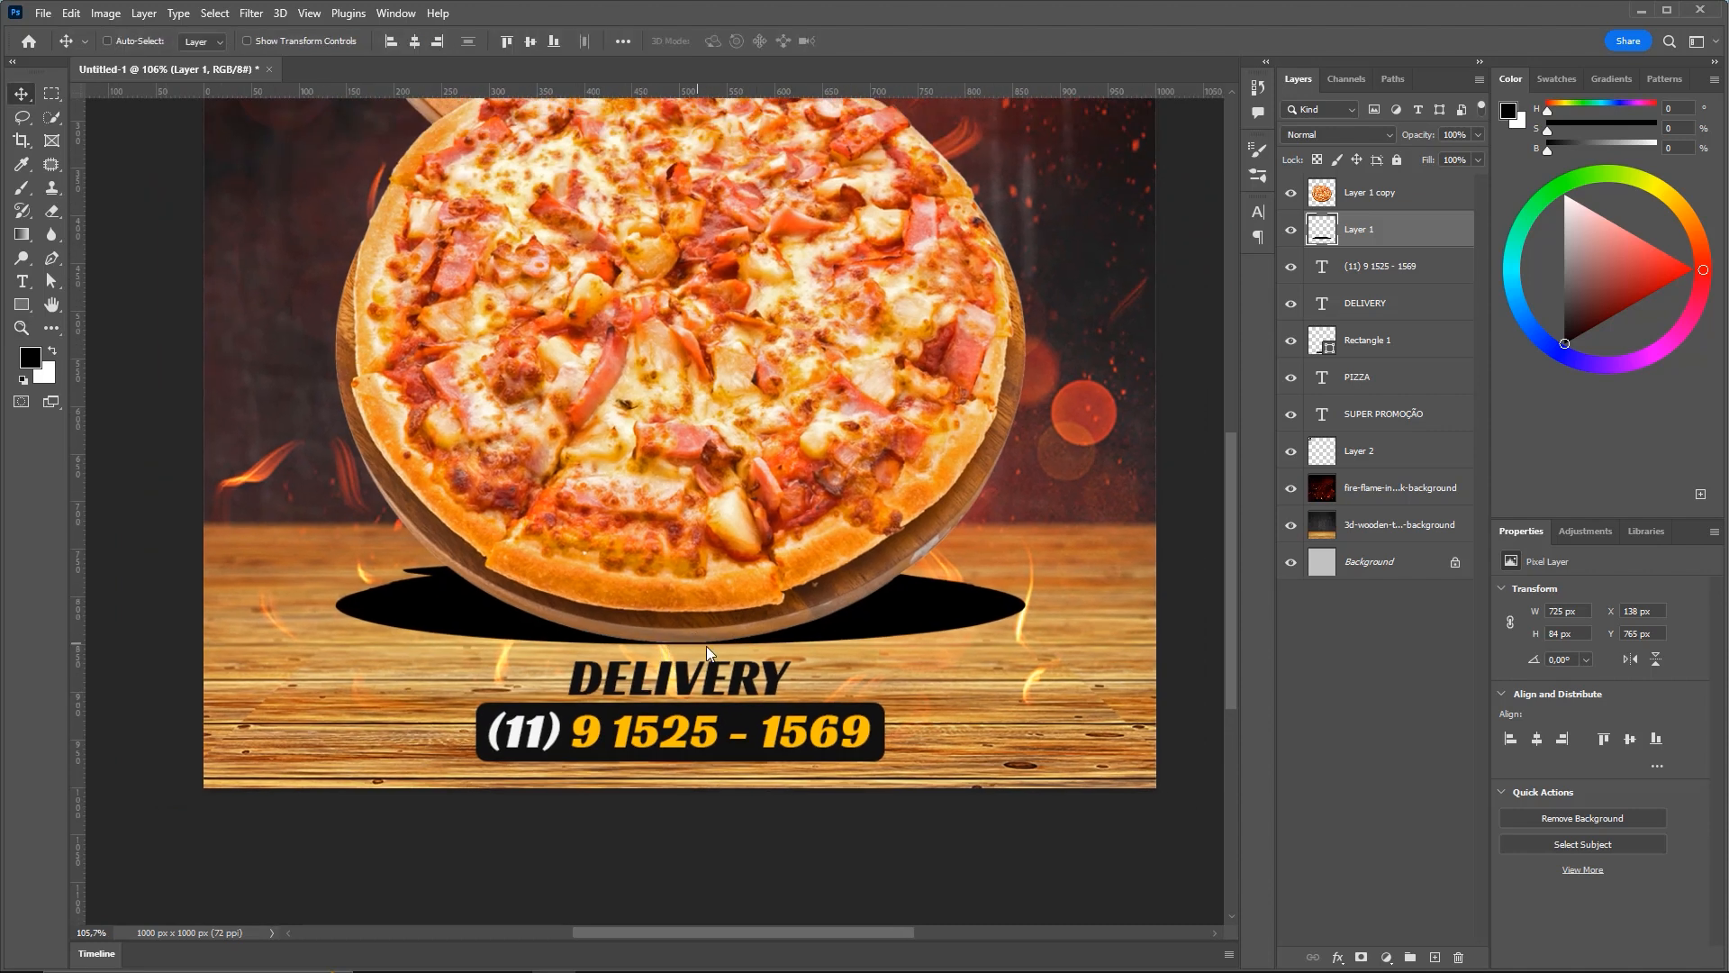
{"action": "scroll", "coordinate": [739, 612], "scroll_direction": "up", "scroll_amount": 1}
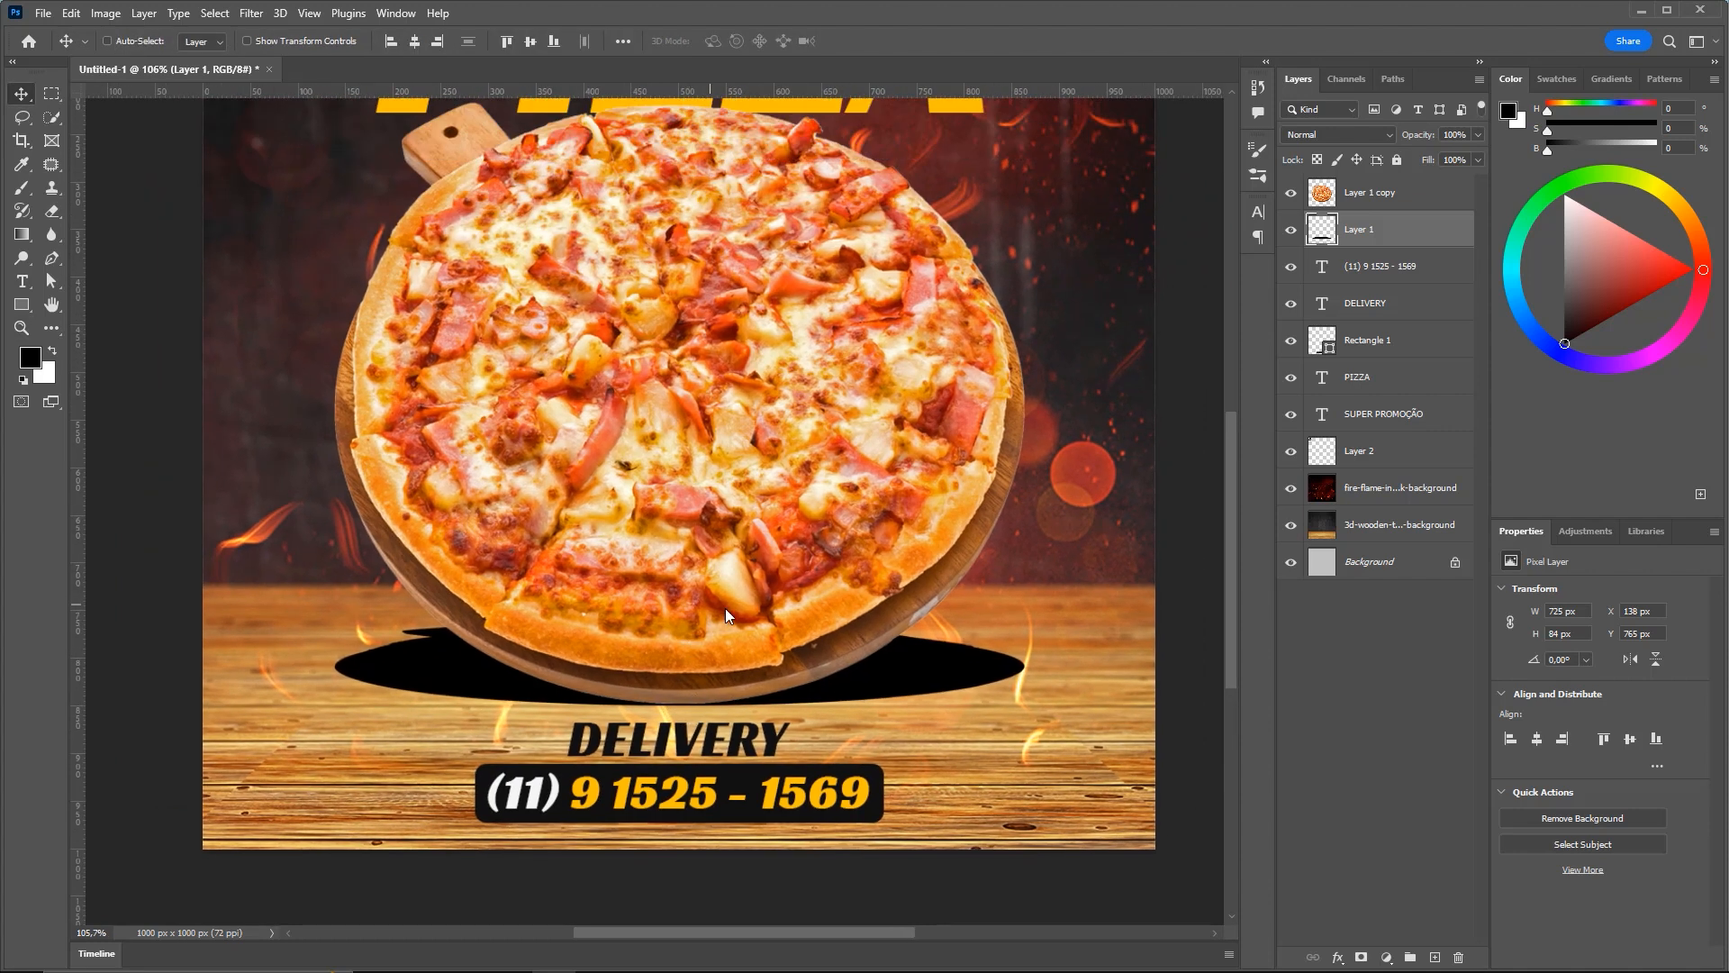
Apply a Motion Blur with angle 0° and distance 138 pixels to the shadow layer
{"action": "left_click", "coordinate": [252, 12]}
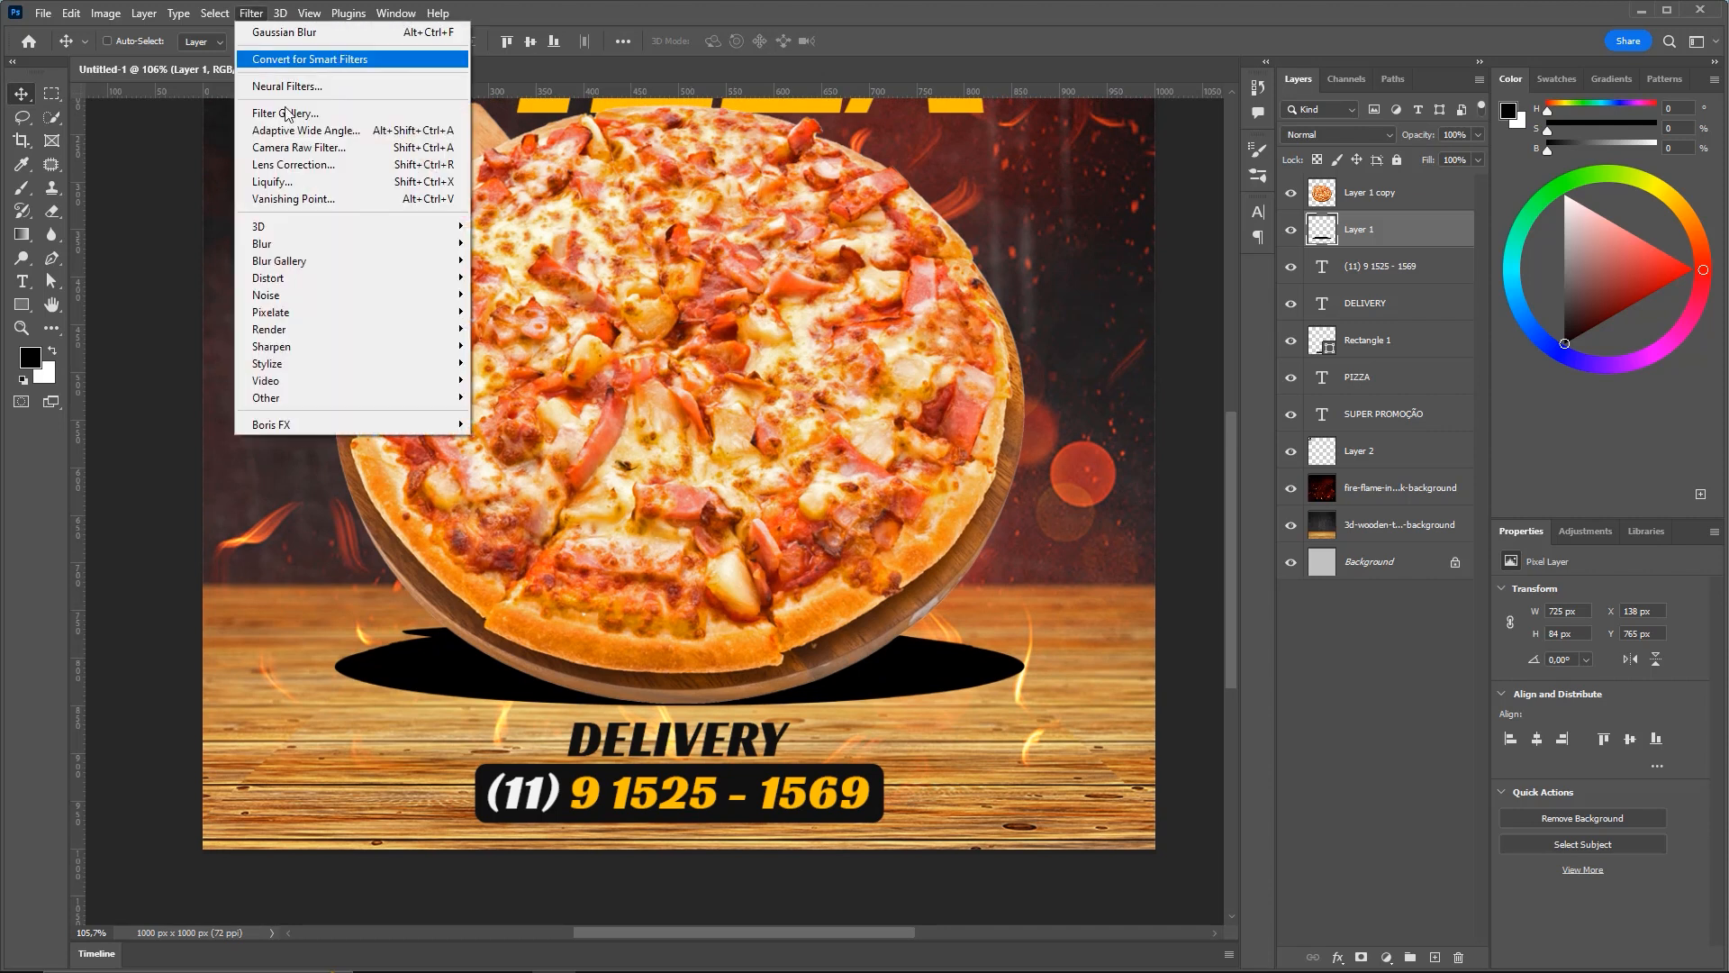
{"action": "mouse_move", "coordinate": [301, 248]}
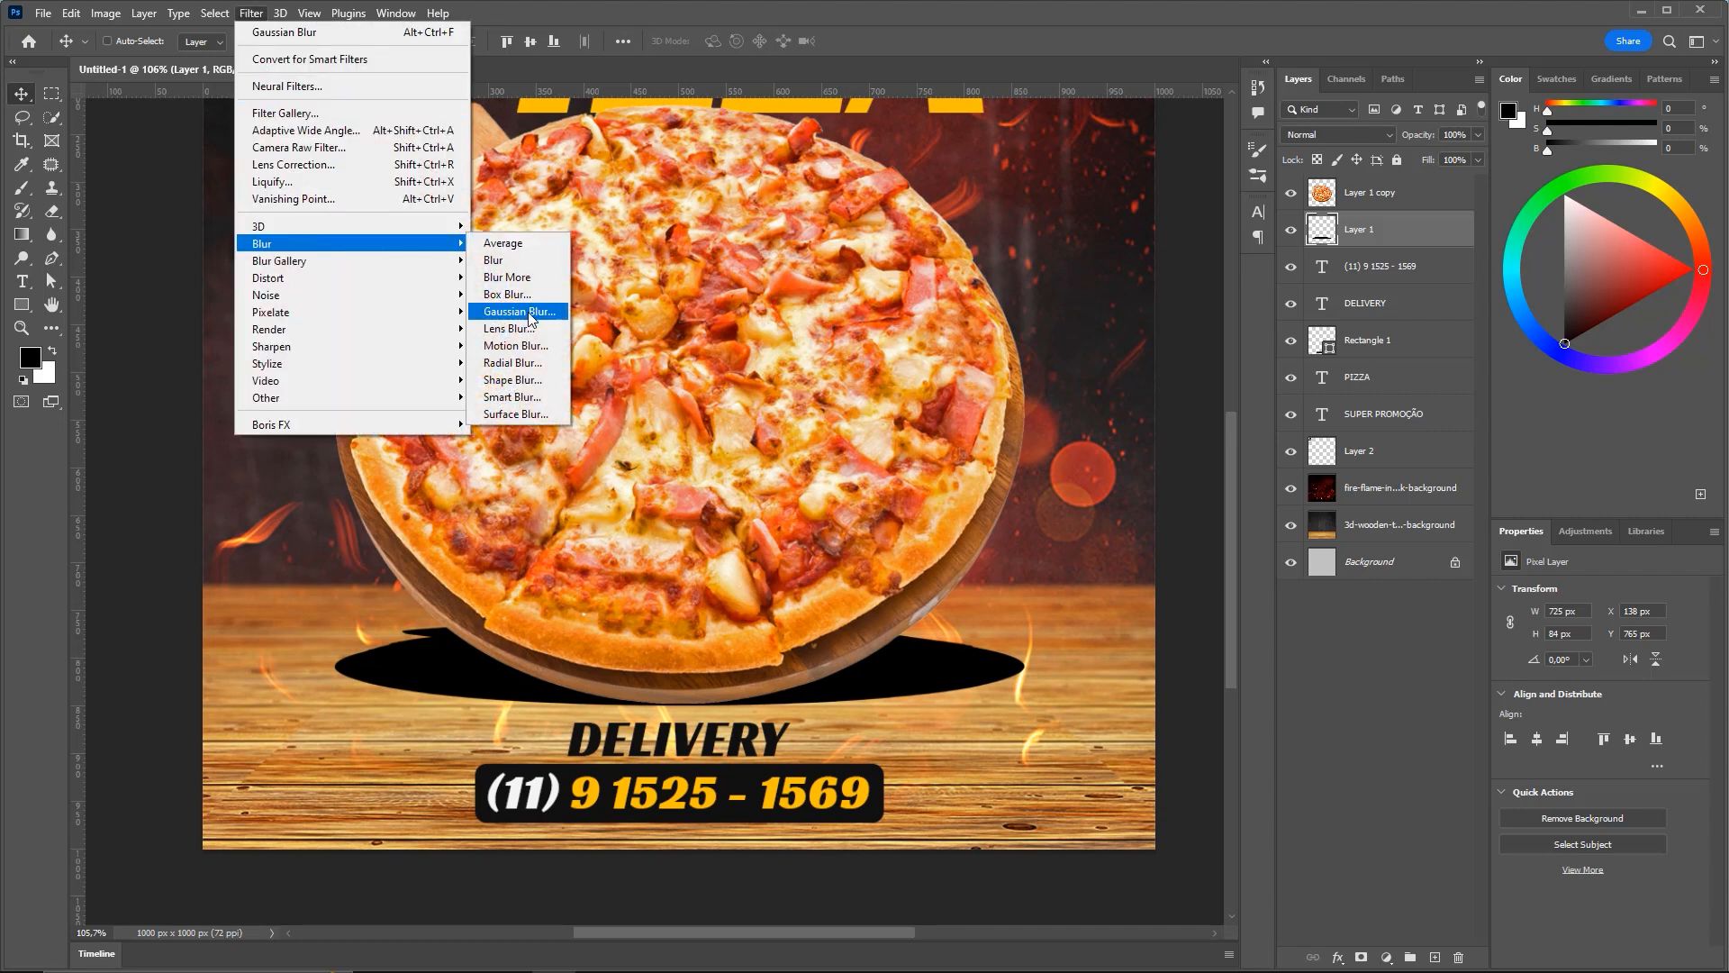
{"action": "left_click", "coordinate": [516, 348]}
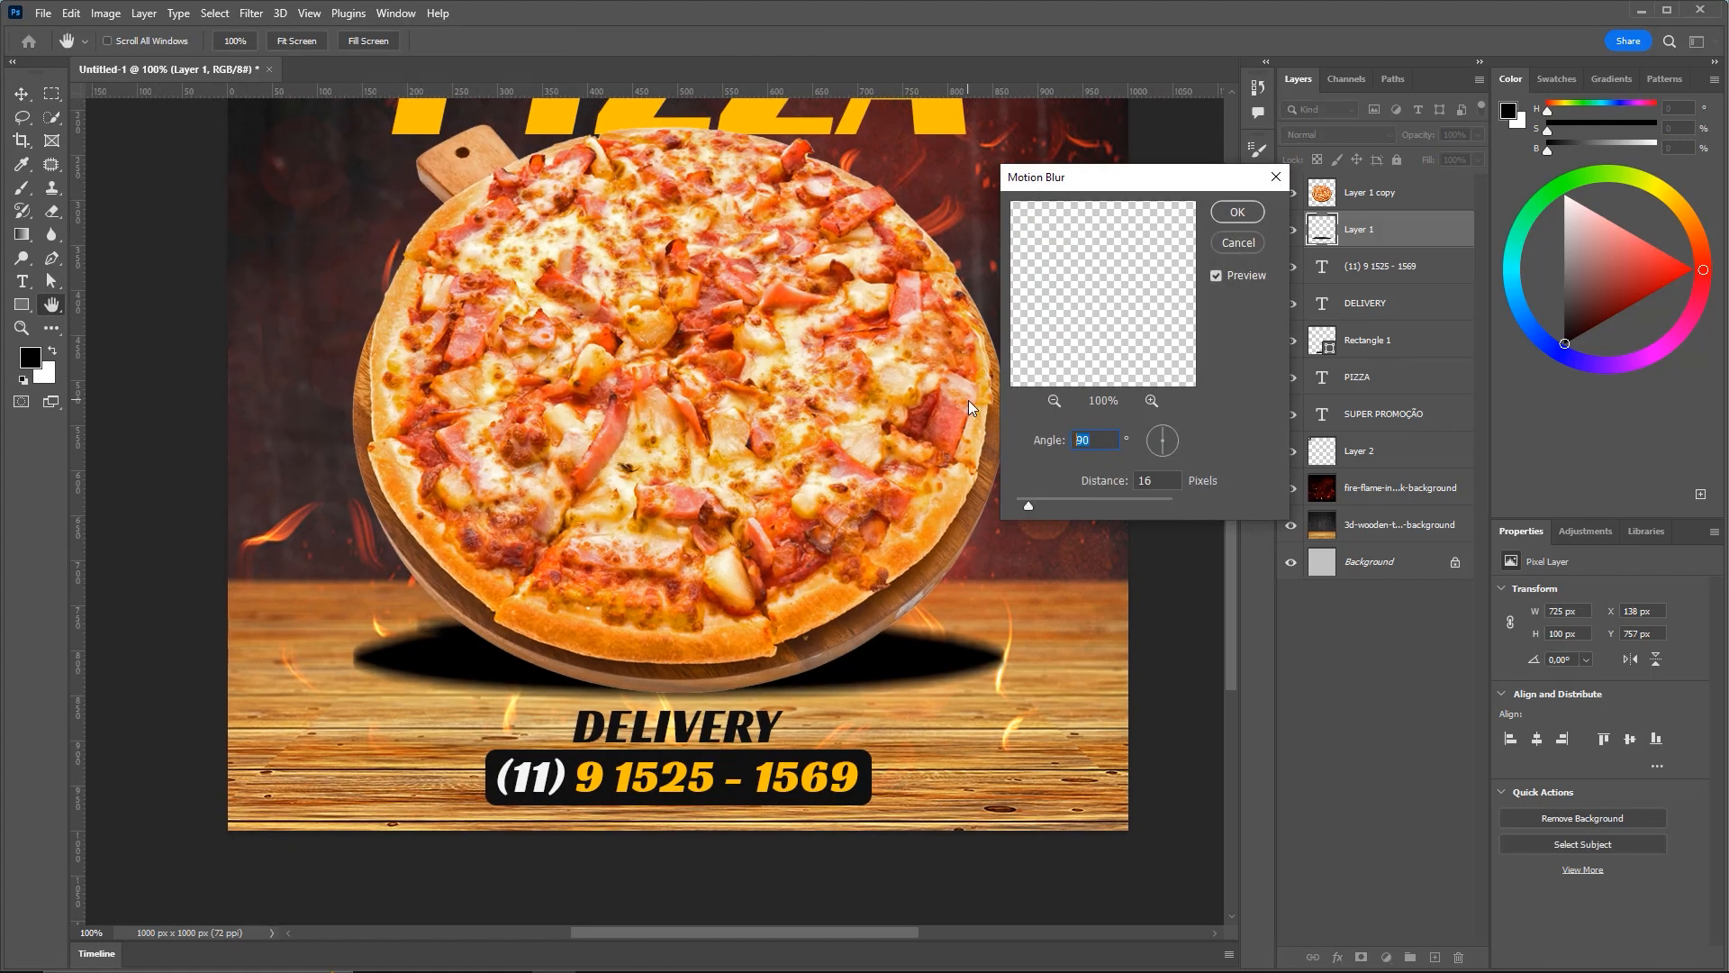
{"action": "type", "text": "0"}
{"action": "key", "text": "Tab"}
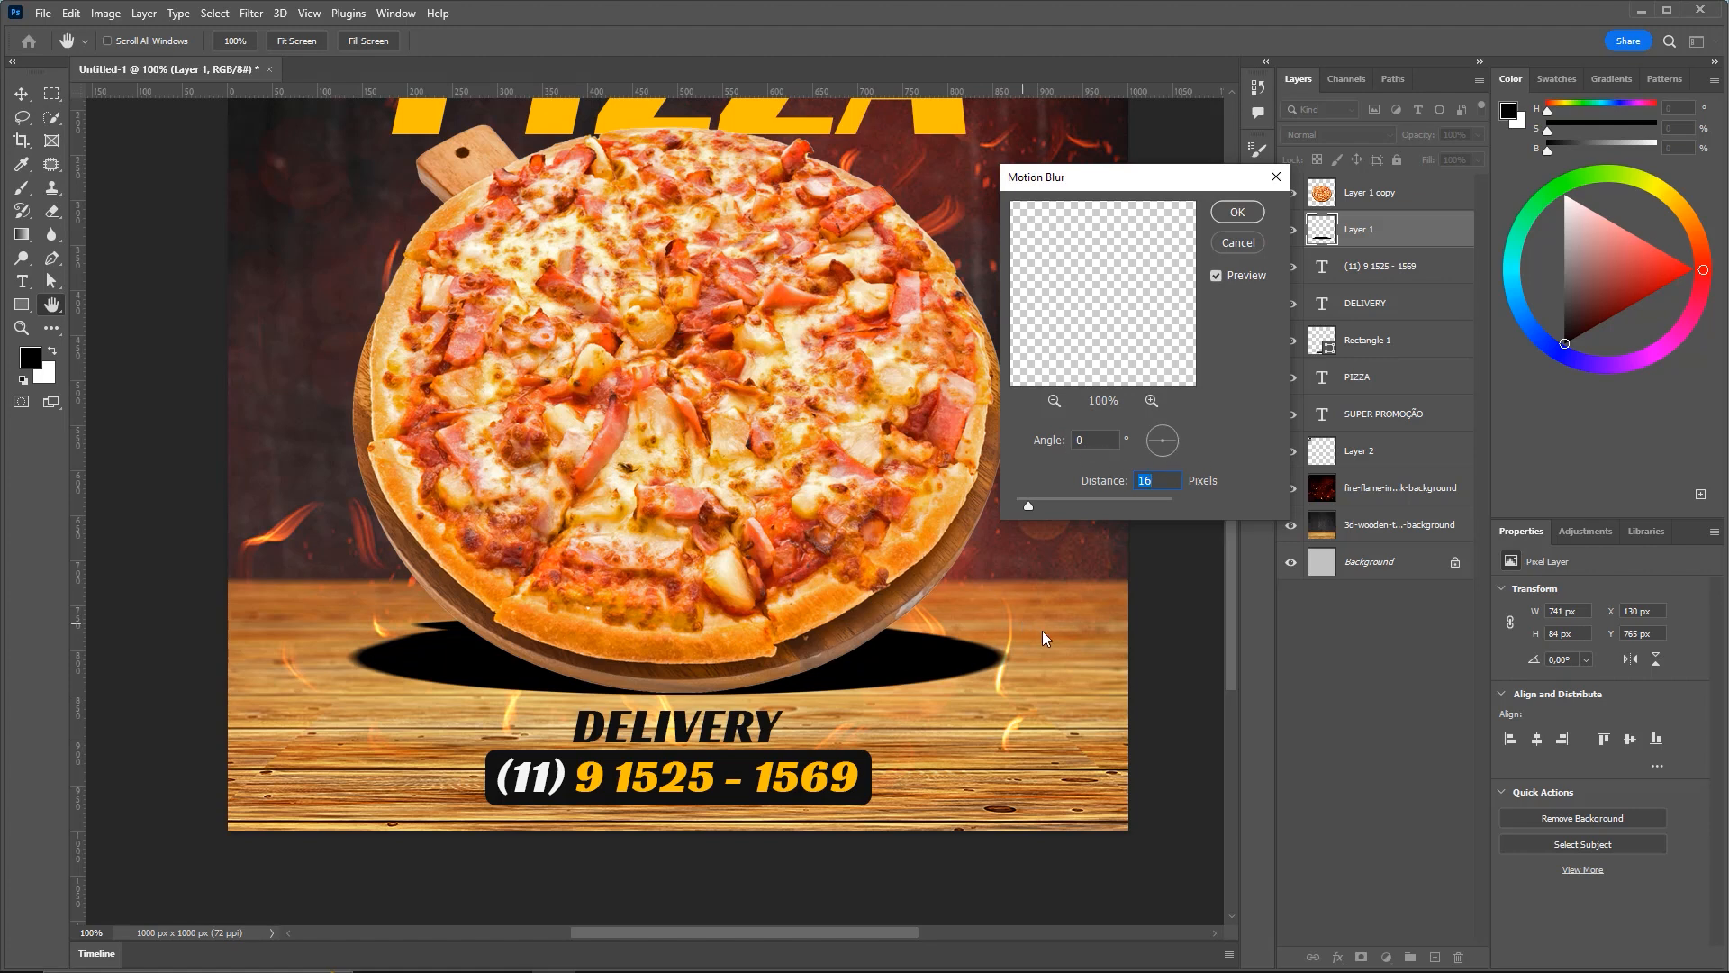
{"action": "left_click_drag", "start_coordinate": [224, 664], "coordinate": [1181, 654]}
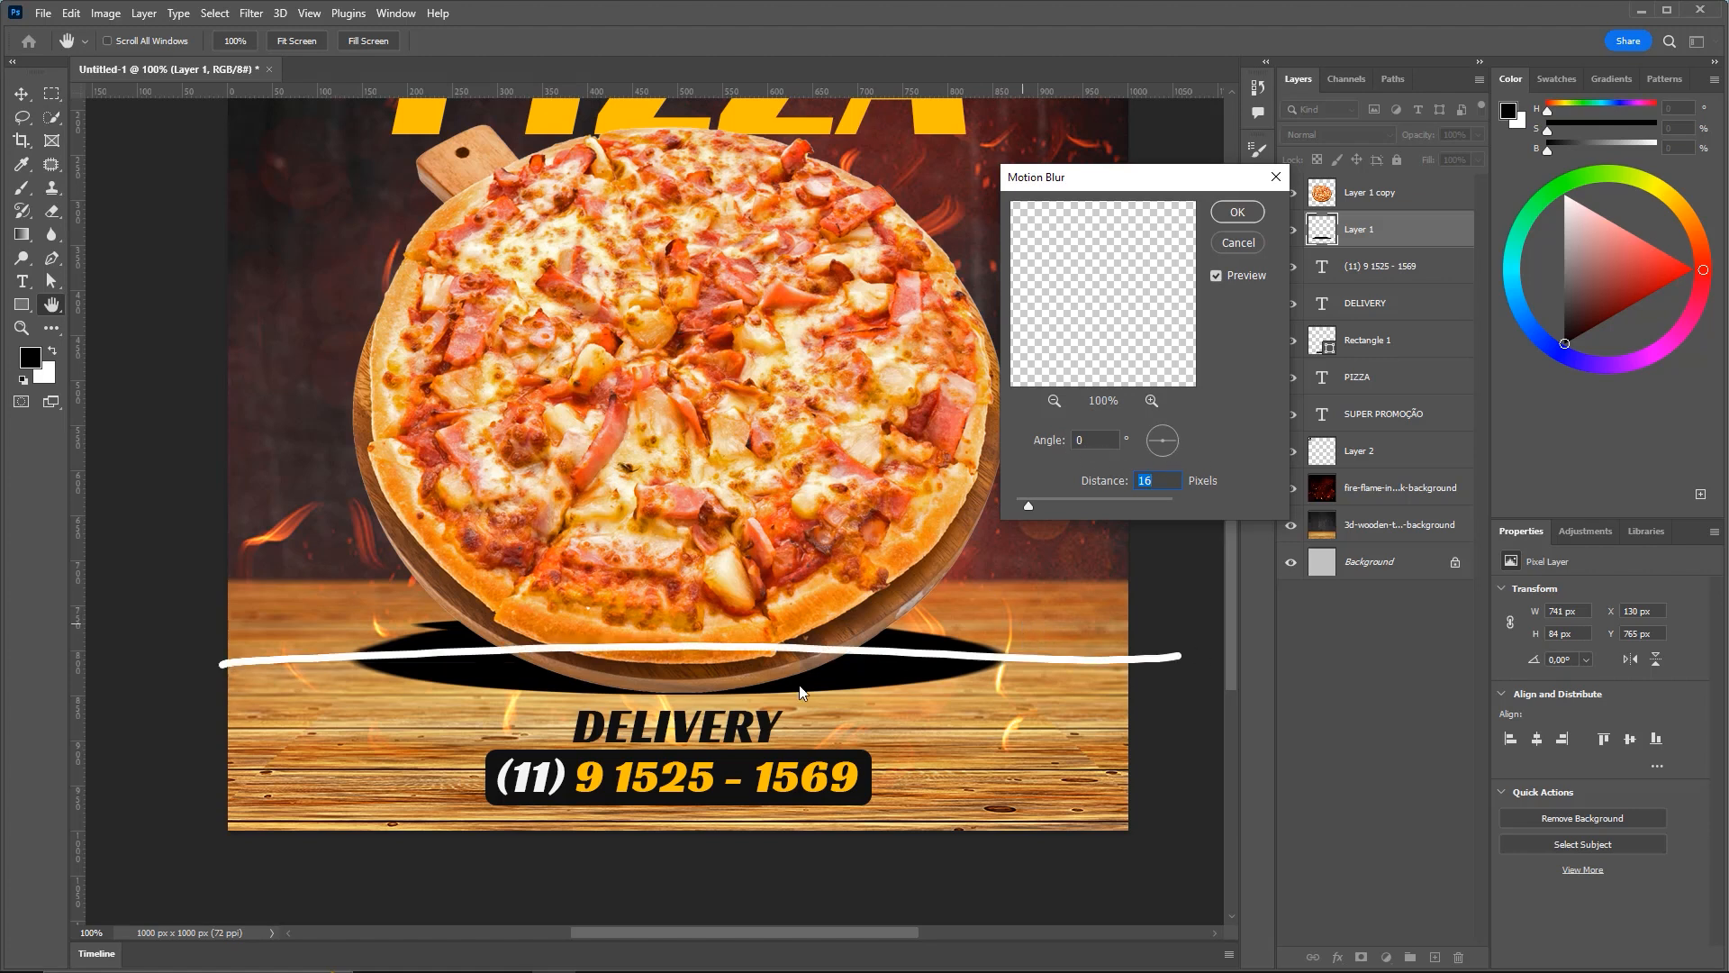
{"action": "left_click", "coordinate": [1099, 495]}
{"action": "left_click_drag", "start_coordinate": [1035, 505], "coordinate": [1092, 511]}
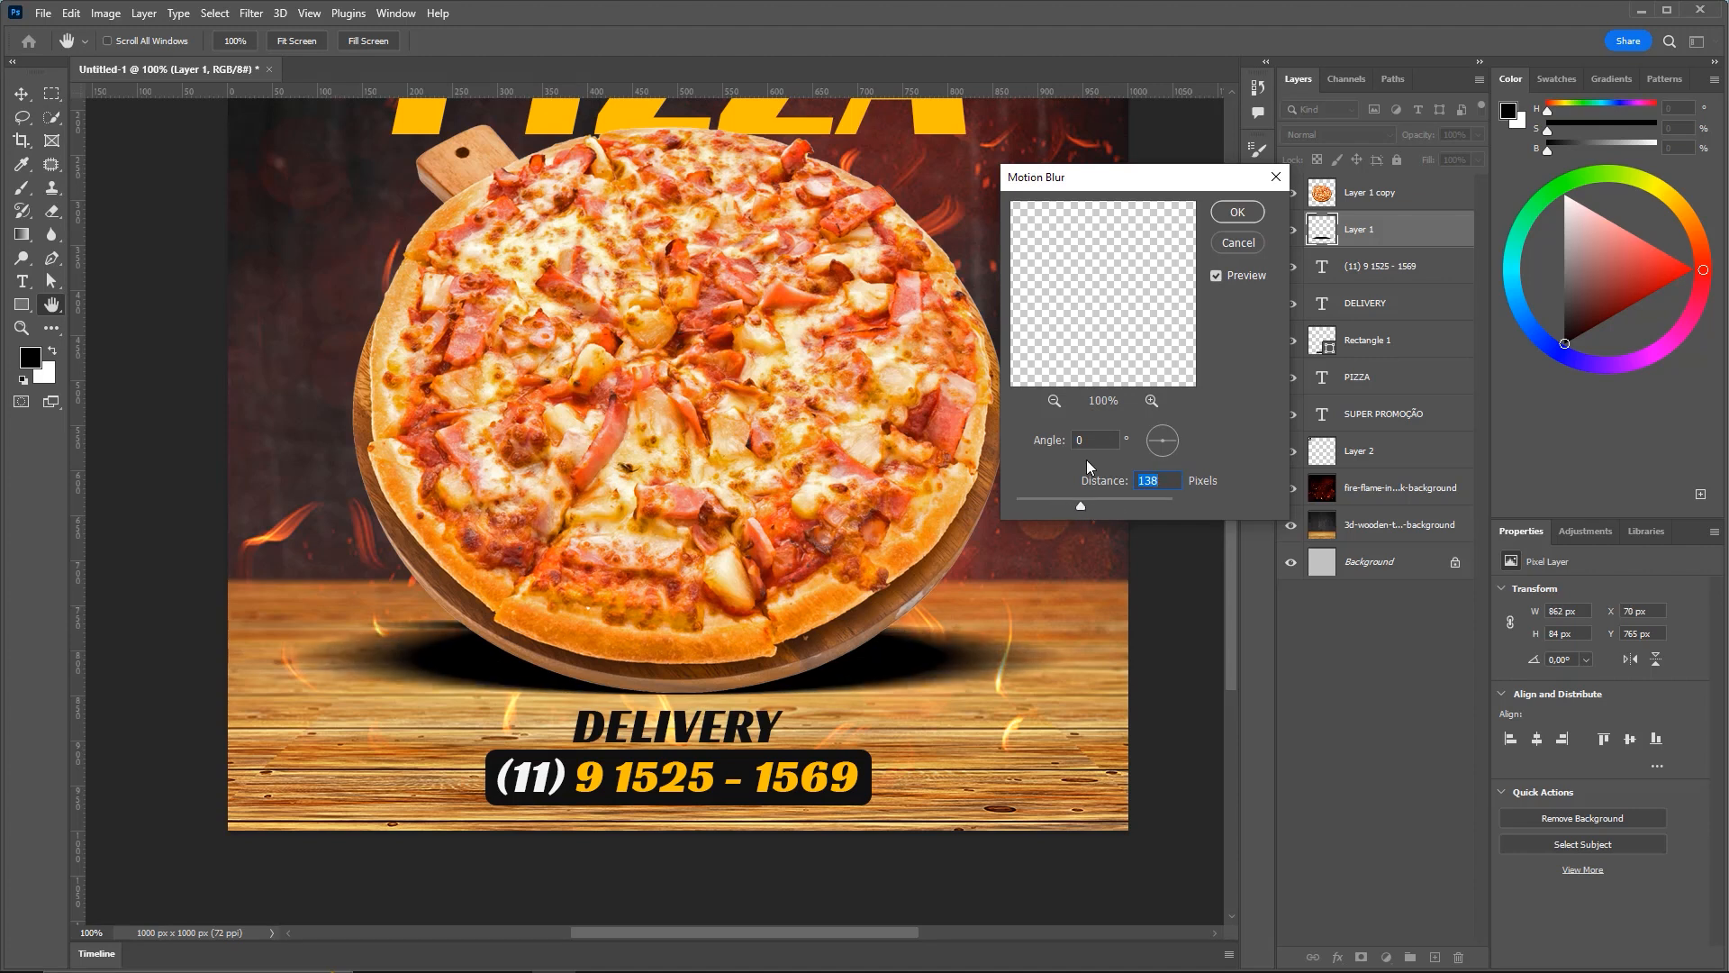
{"action": "key", "text": "ctrl+1"}
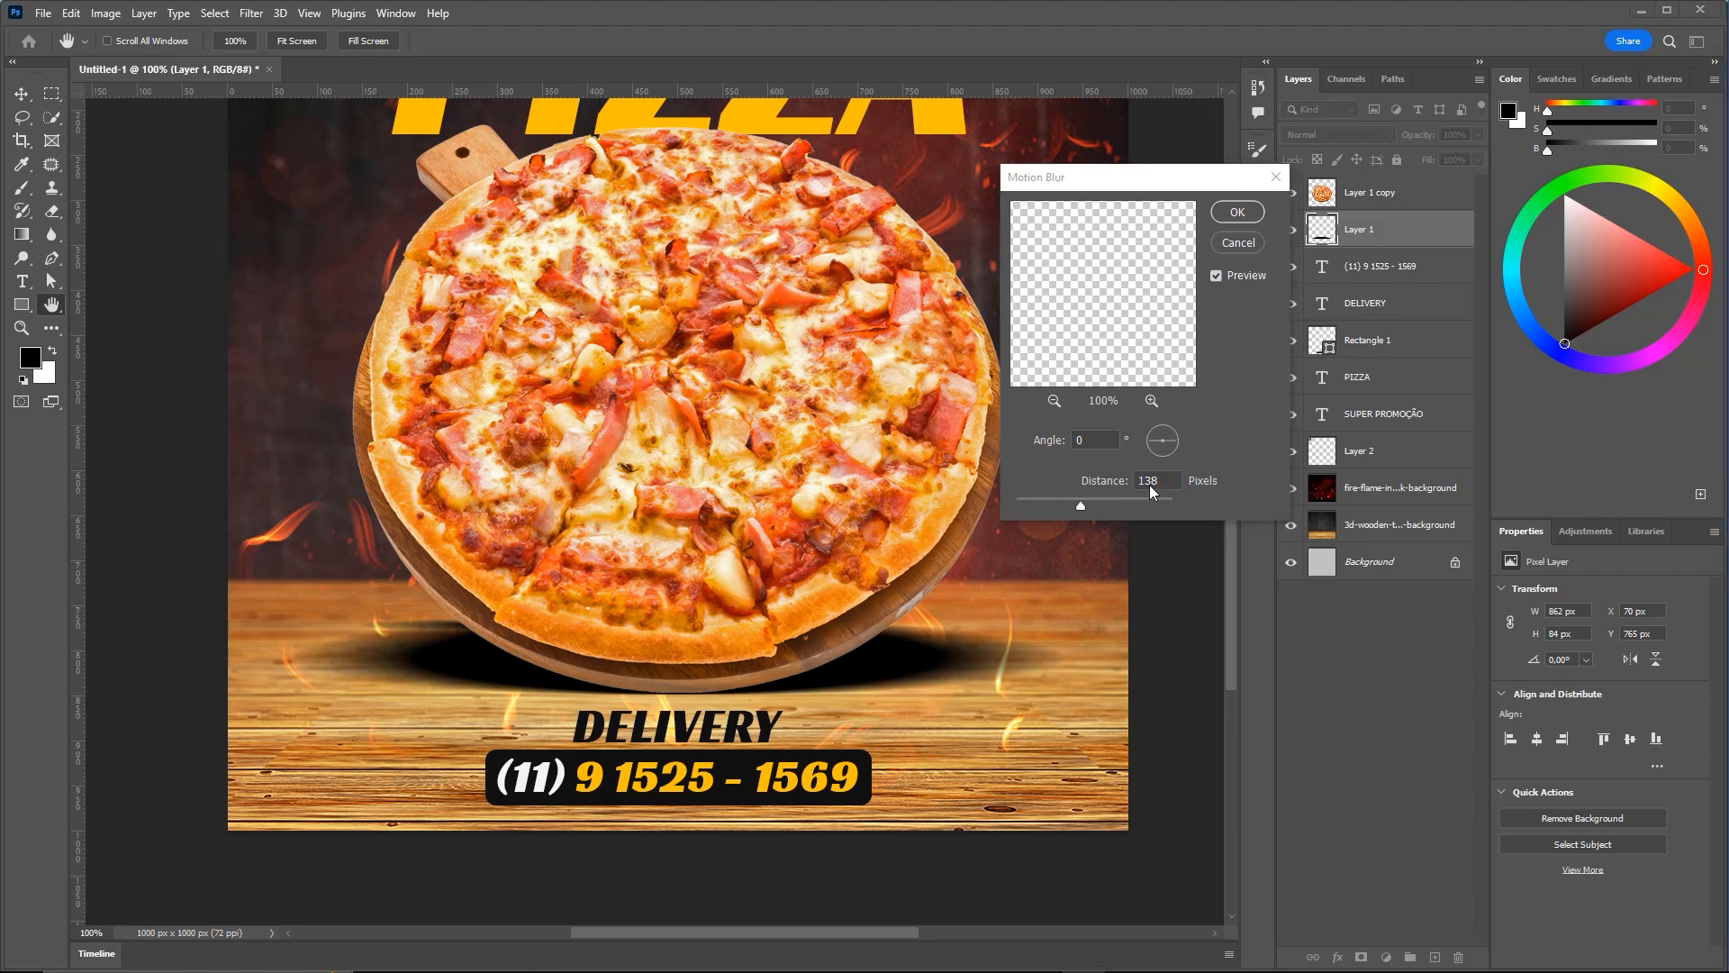
{"action": "left_click", "coordinate": [1236, 213]}
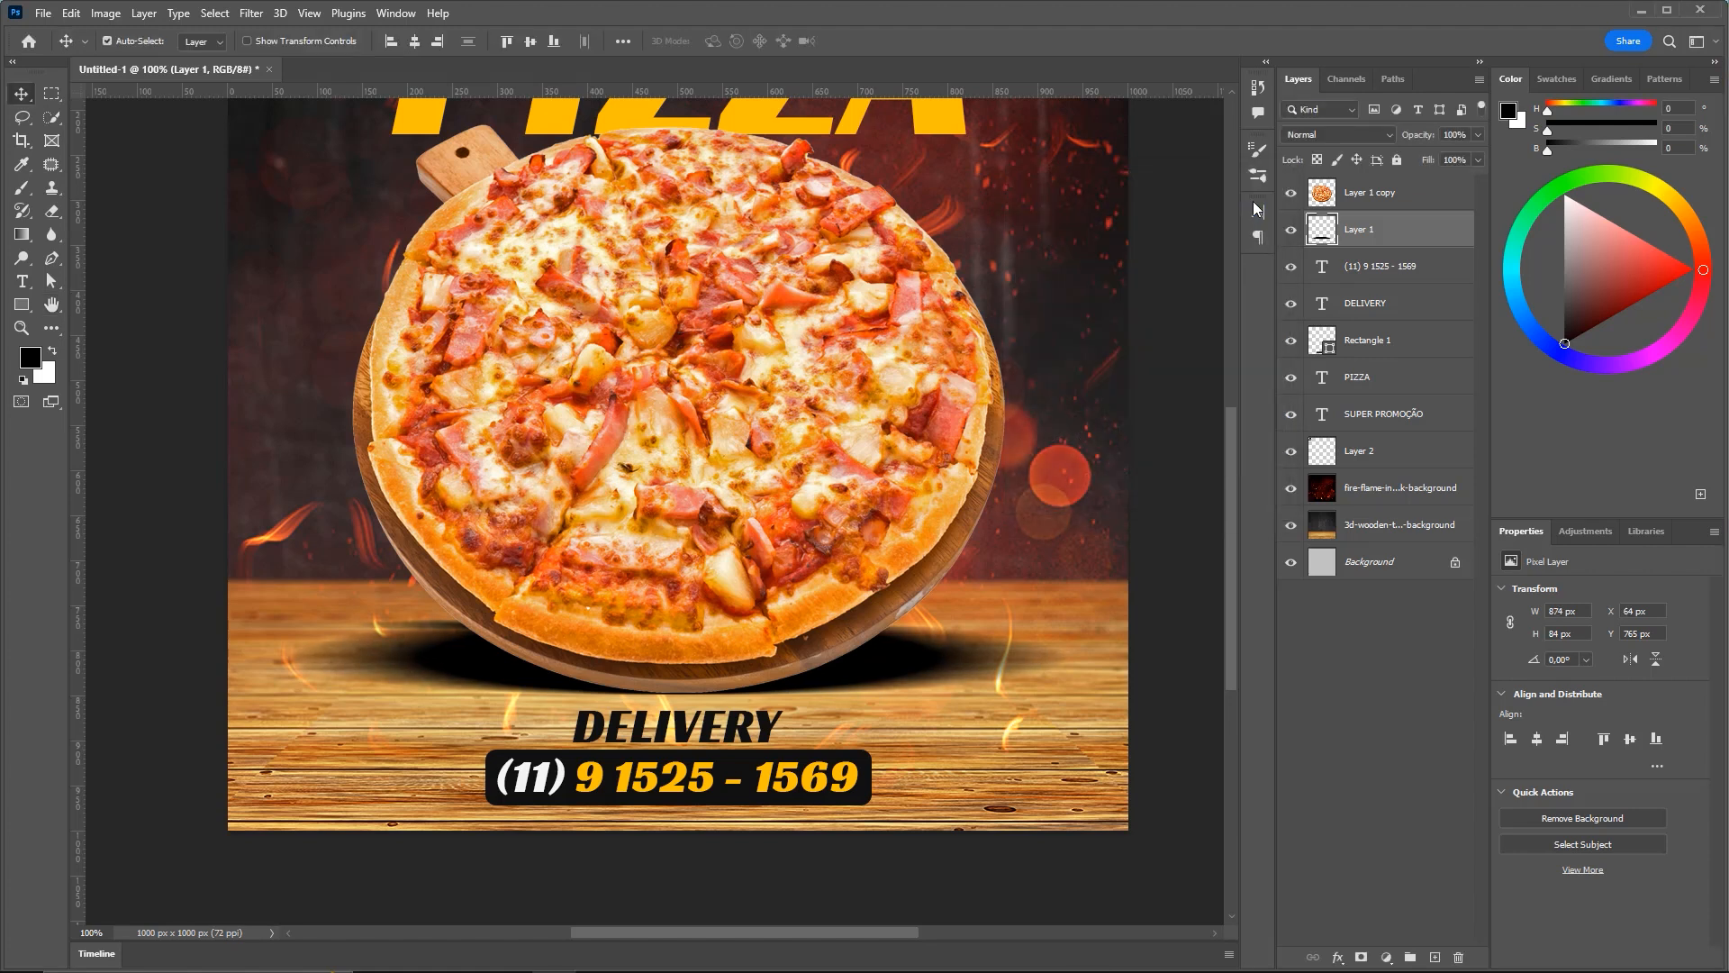
{"action": "key", "text": "ctrl+0"}
{"action": "key", "text": "ctrl+minus"}
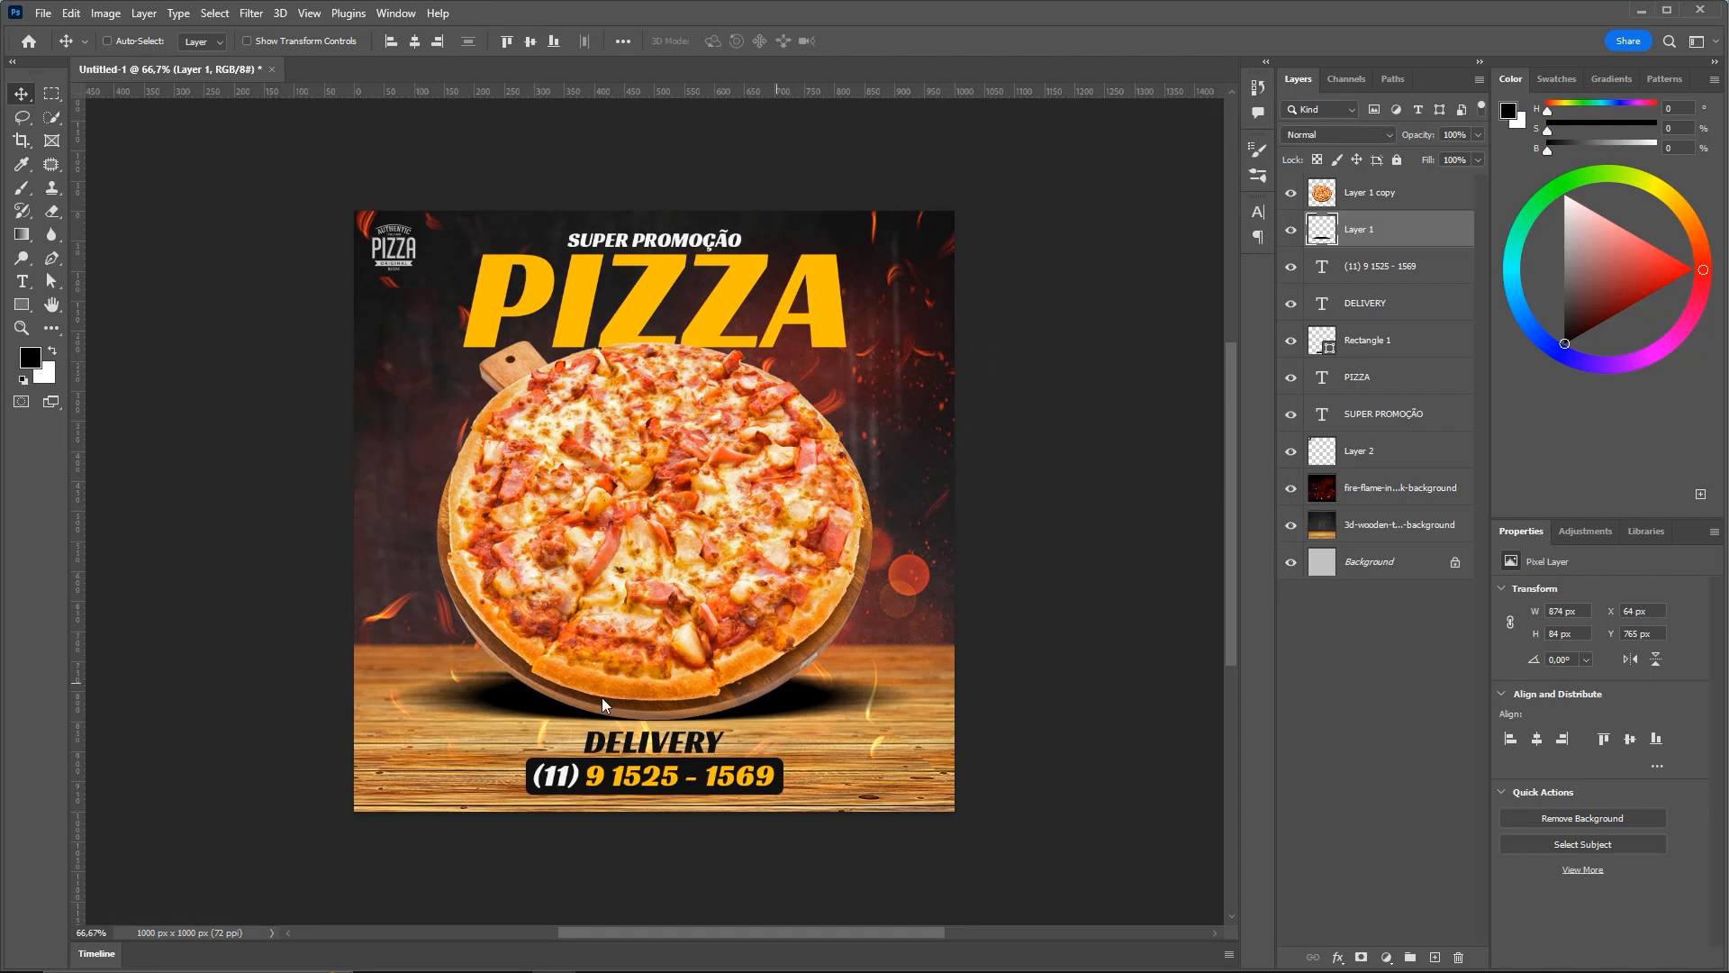
Set the shadow layer's opacity to 80%
{"action": "mouse_move", "coordinate": [1092, 522]}
{"action": "left_mouse_down"}
{"action": "mouse_move", "coordinate": [1428, 220]}
{"action": "mouse_move", "coordinate": [1352, 238]}
{"action": "left_mouse_up"}
{"action": "key", "text": "Escape"}
{"action": "left_click_drag", "start_coordinate": [1015, 577], "coordinate": [1395, 242]}
{"action": "key", "text": "ctrl+z"}
{"action": "left_click_drag", "start_coordinate": [1087, 581], "coordinate": [1373, 241]}
{"action": "key", "text": "ctrl+z"}
{"action": "mouse_move", "coordinate": [986, 620]}
{"action": "left_mouse_down"}
{"action": "mouse_move", "coordinate": [1378, 245]}
{"action": "mouse_move", "coordinate": [1333, 227]}
{"action": "mouse_move", "coordinate": [1420, 144]}
{"action": "left_mouse_up"}
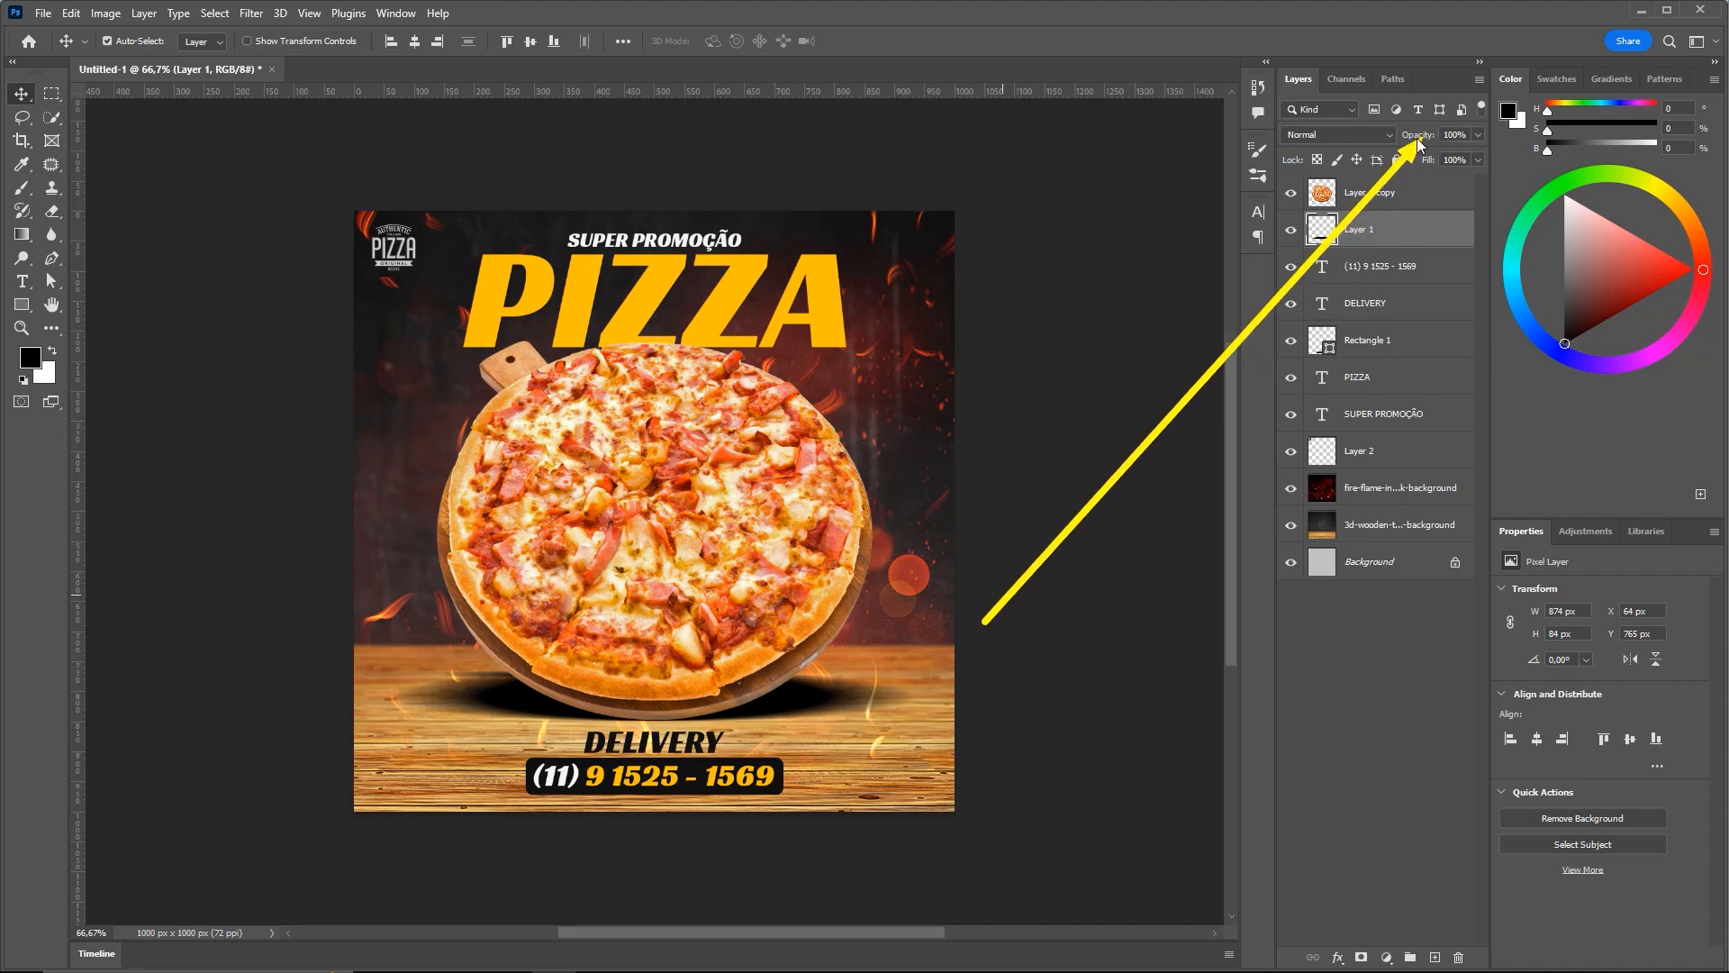
{"action": "left_click", "coordinate": [1455, 135]}
{"action": "type", "text": "80"}
{"action": "key", "text": "Return"}
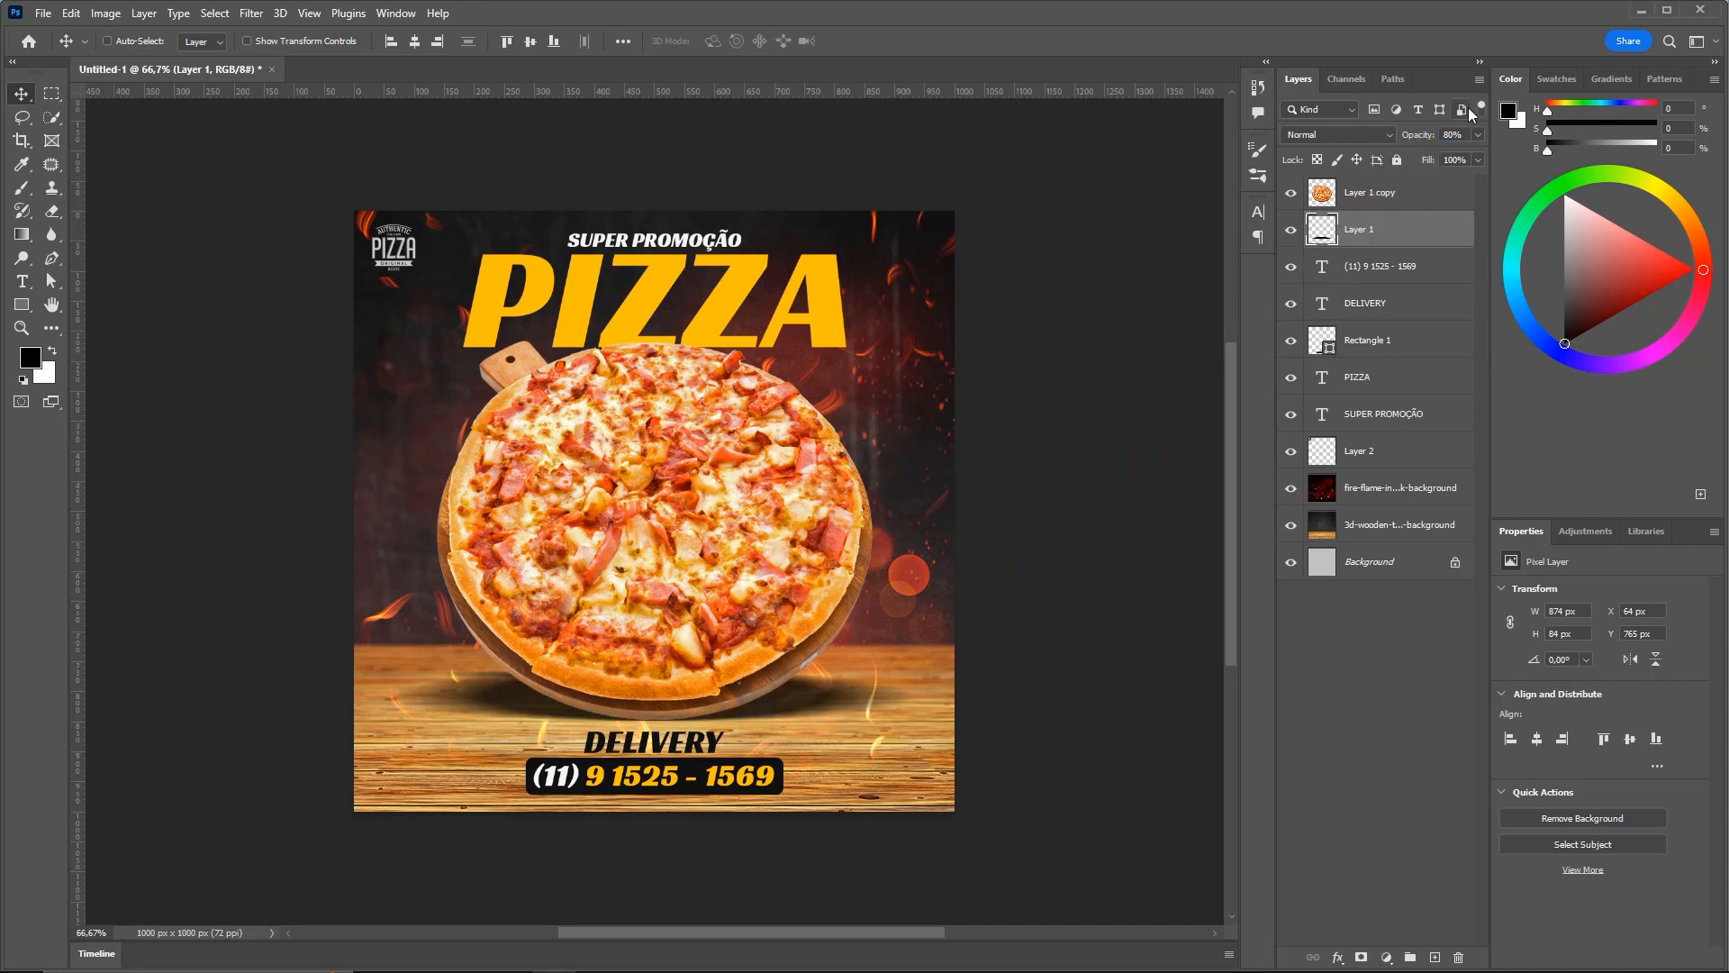
{"action": "key", "text": "ctrl"}
Flatten the shadow to 69 px tall, then select the Layer 1 copy pizza layer
{"action": "key", "text": "ctrl+t"}
{"action": "left_click_drag", "start_coordinate": [654, 670], "coordinate": [654, 680]}
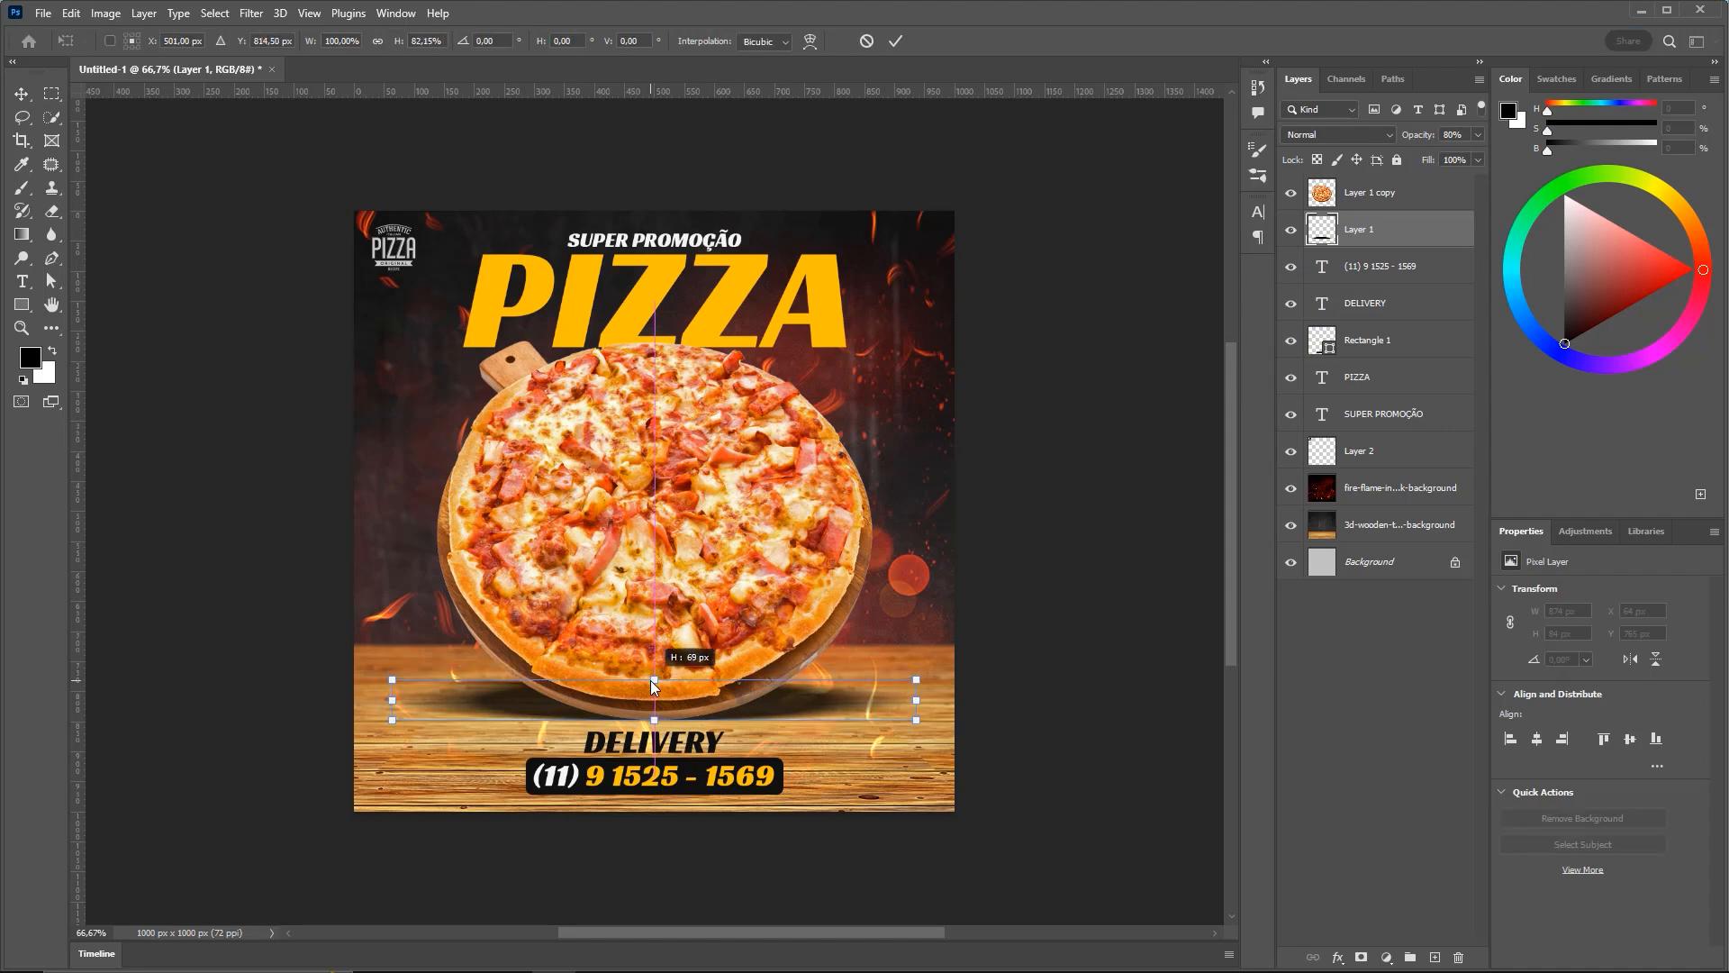
{"action": "key", "text": "Return"}
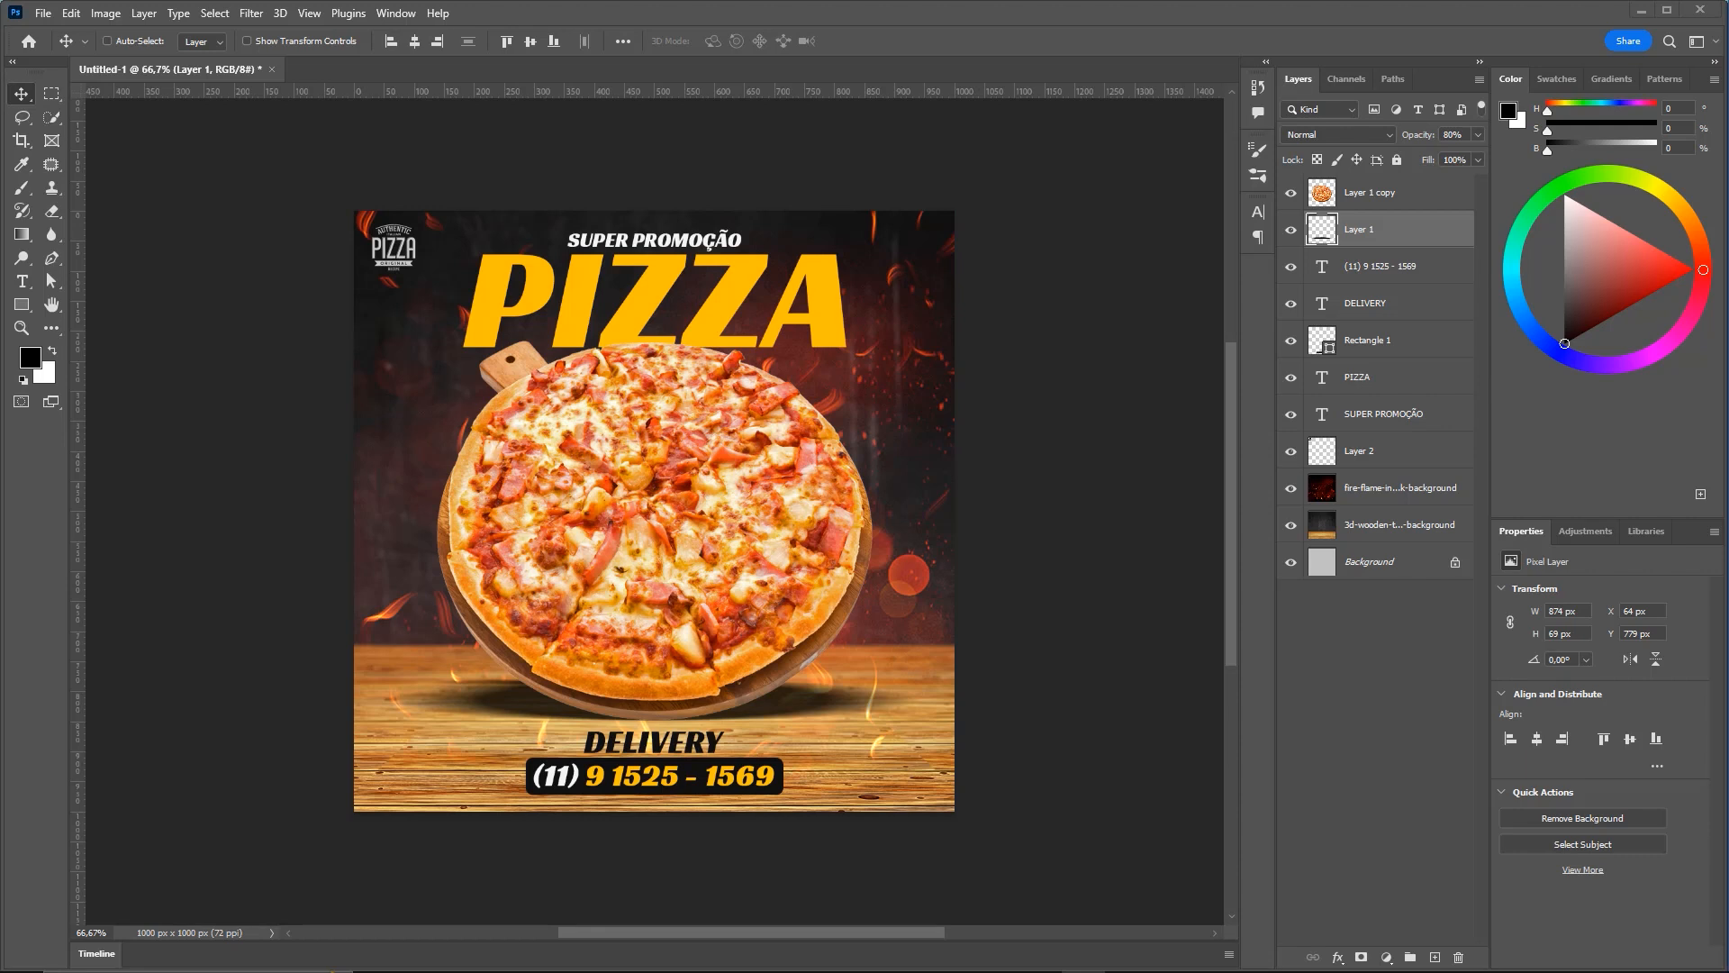
{"action": "key", "text": "z"}
{"action": "mouse_move", "coordinate": [668, 387]}
{"action": "left_mouse_down"}
{"action": "mouse_move", "coordinate": [792, 387]}
{"action": "mouse_move", "coordinate": [668, 388]}
{"action": "left_mouse_up"}
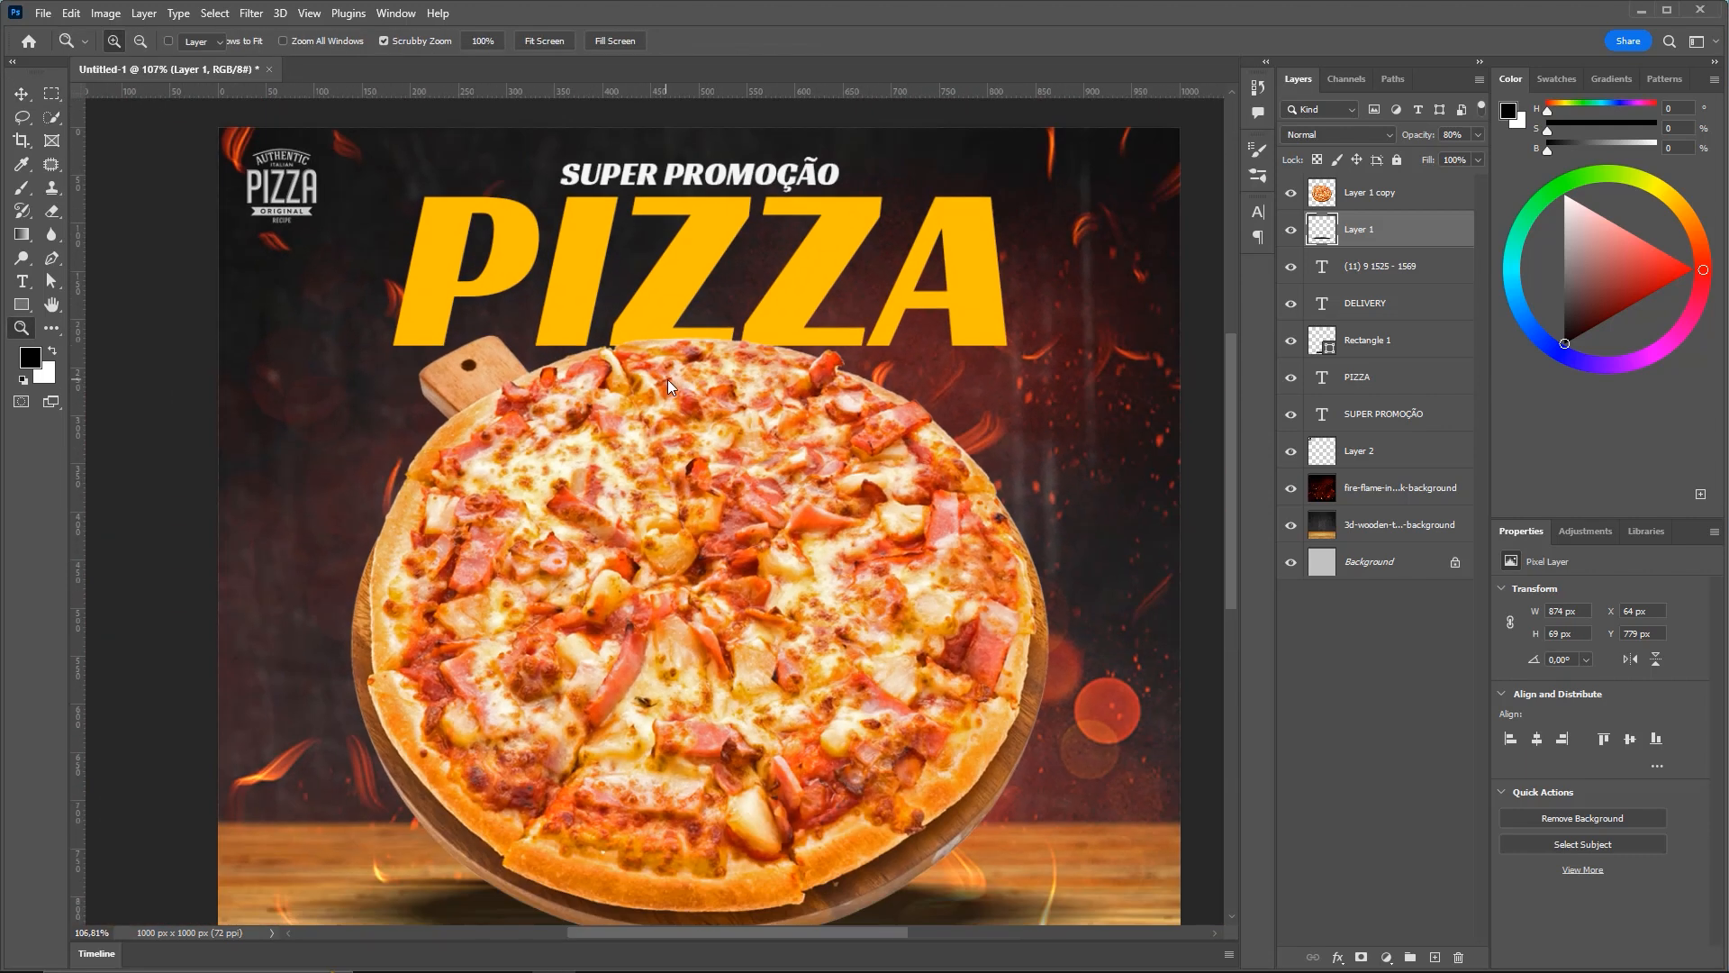
{"action": "key", "text": "v"}
{"action": "left_click_drag", "start_coordinate": [964, 365], "coordinate": [907, 341]}
{"action": "left_click", "coordinate": [1392, 194]}
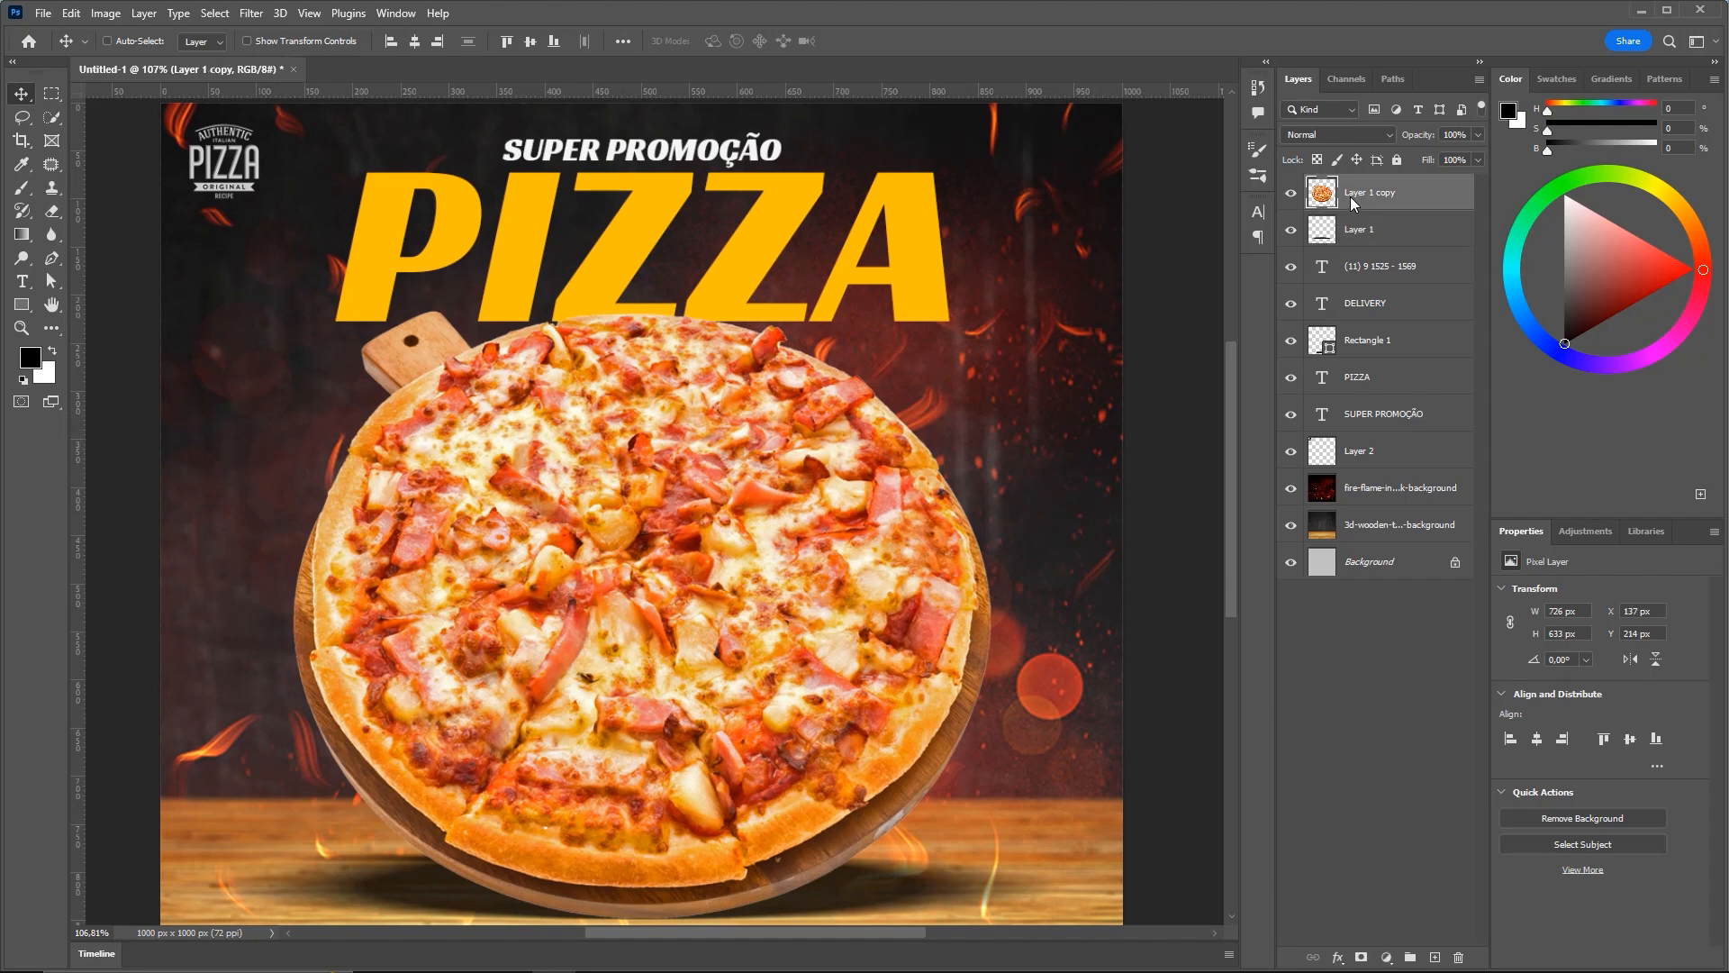
Duplicate the pizza layer, make the copy black with Lightness -100, and drag it down the stack
{"action": "key", "text": "ctrl+j"}
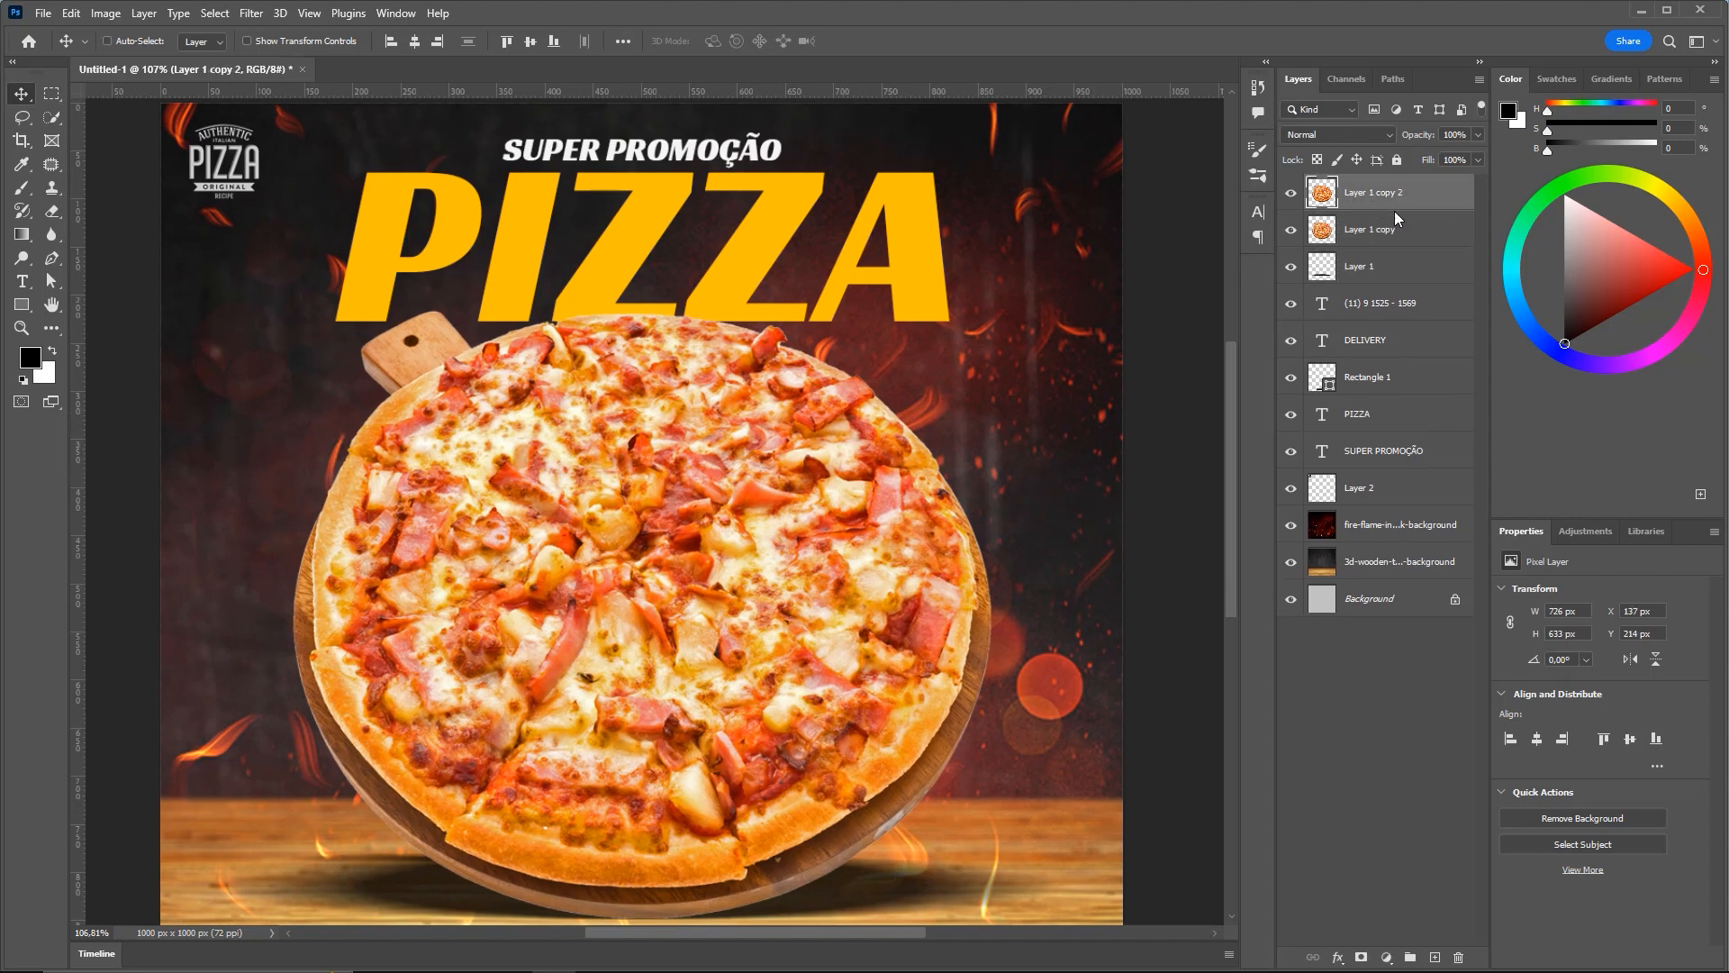
{"action": "key", "text": "ctrl+f"}
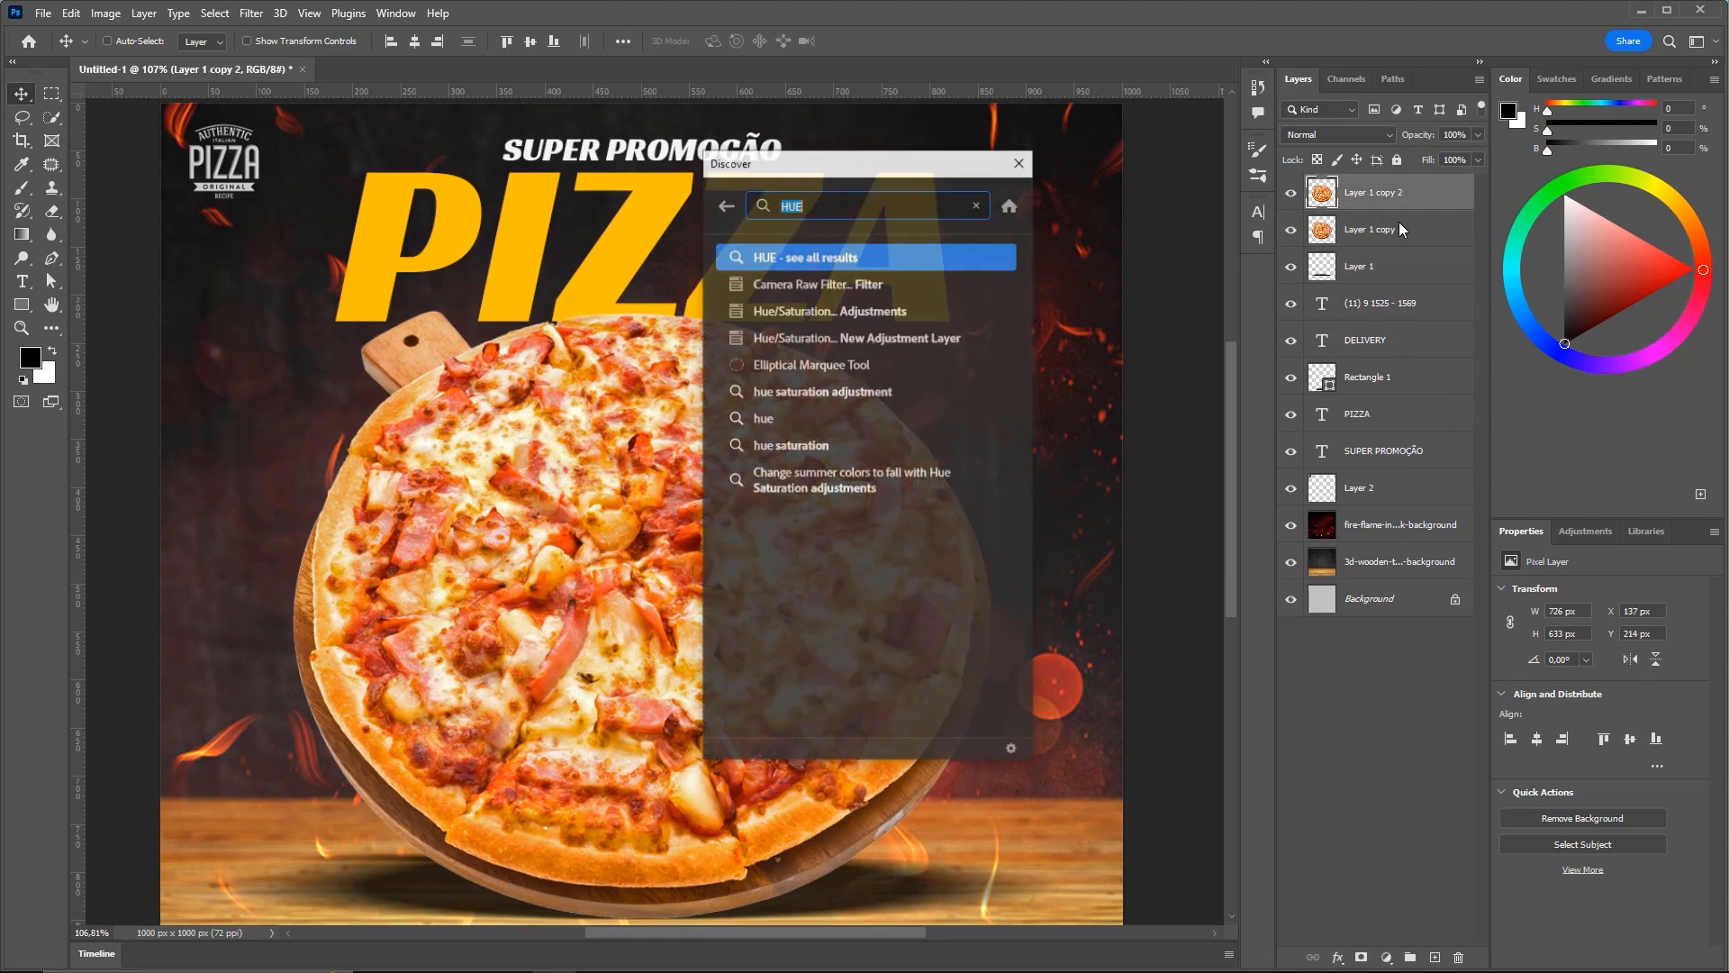
{"action": "left_click", "coordinate": [851, 310]}
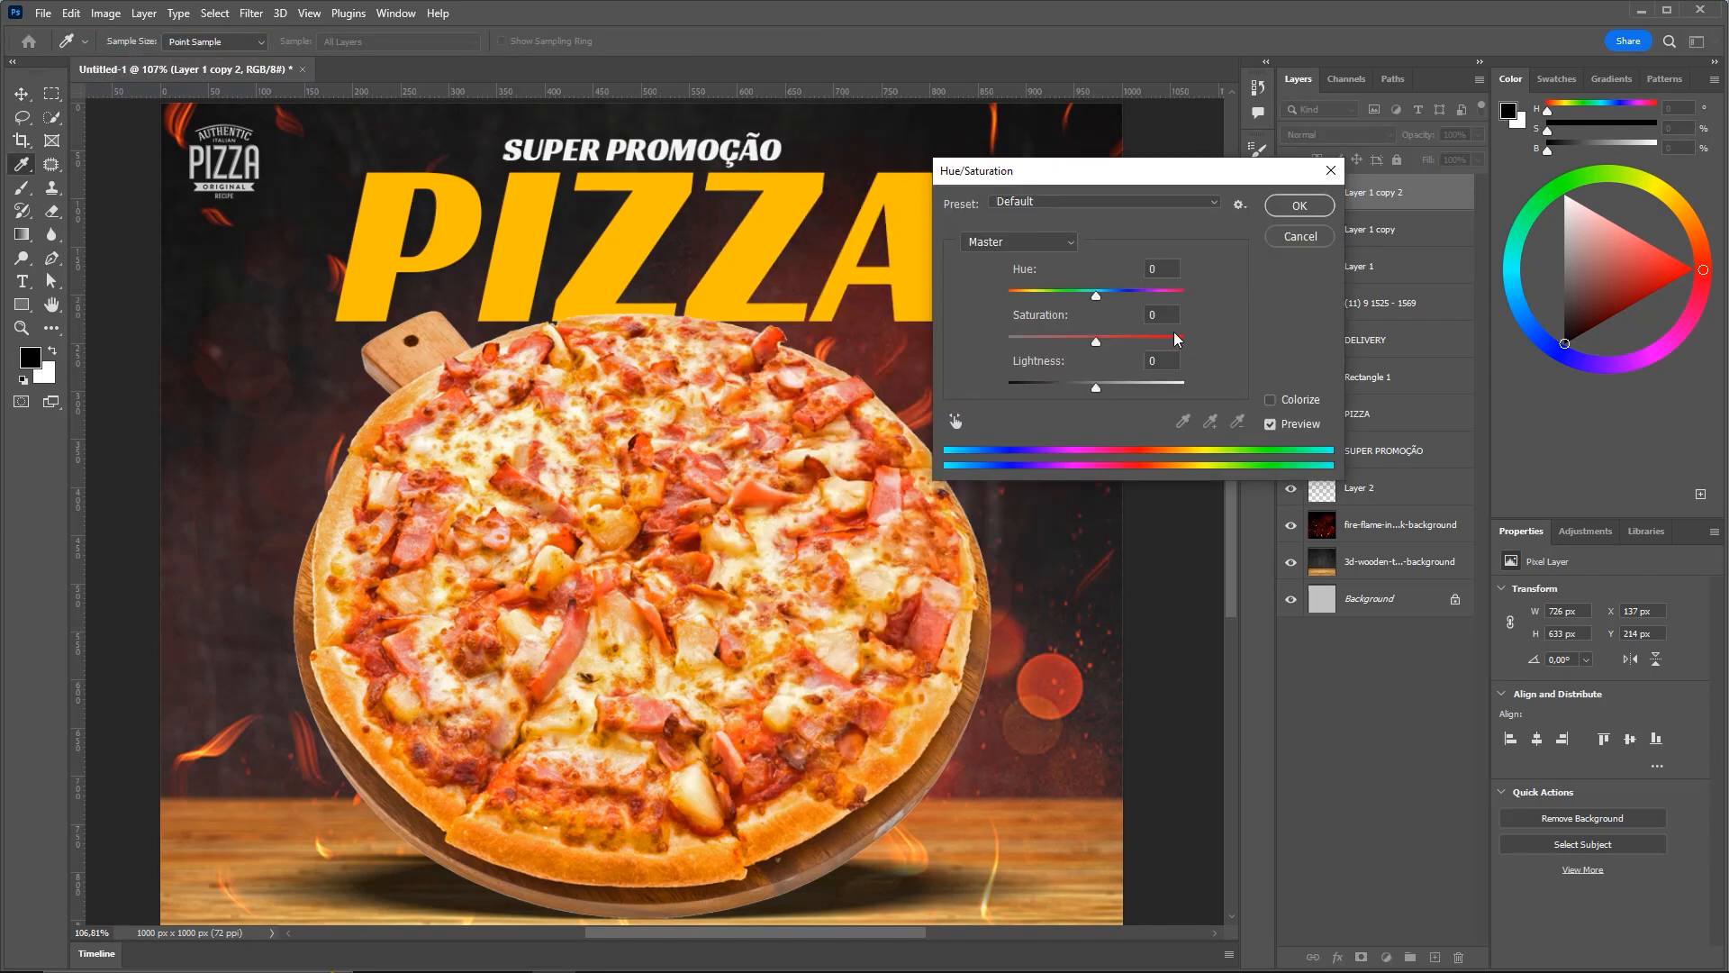
{"action": "left_click_drag", "start_coordinate": [1085, 387], "coordinate": [905, 405]}
{"action": "left_click", "coordinate": [1300, 205]}
{"action": "key", "text": "ctrl"}
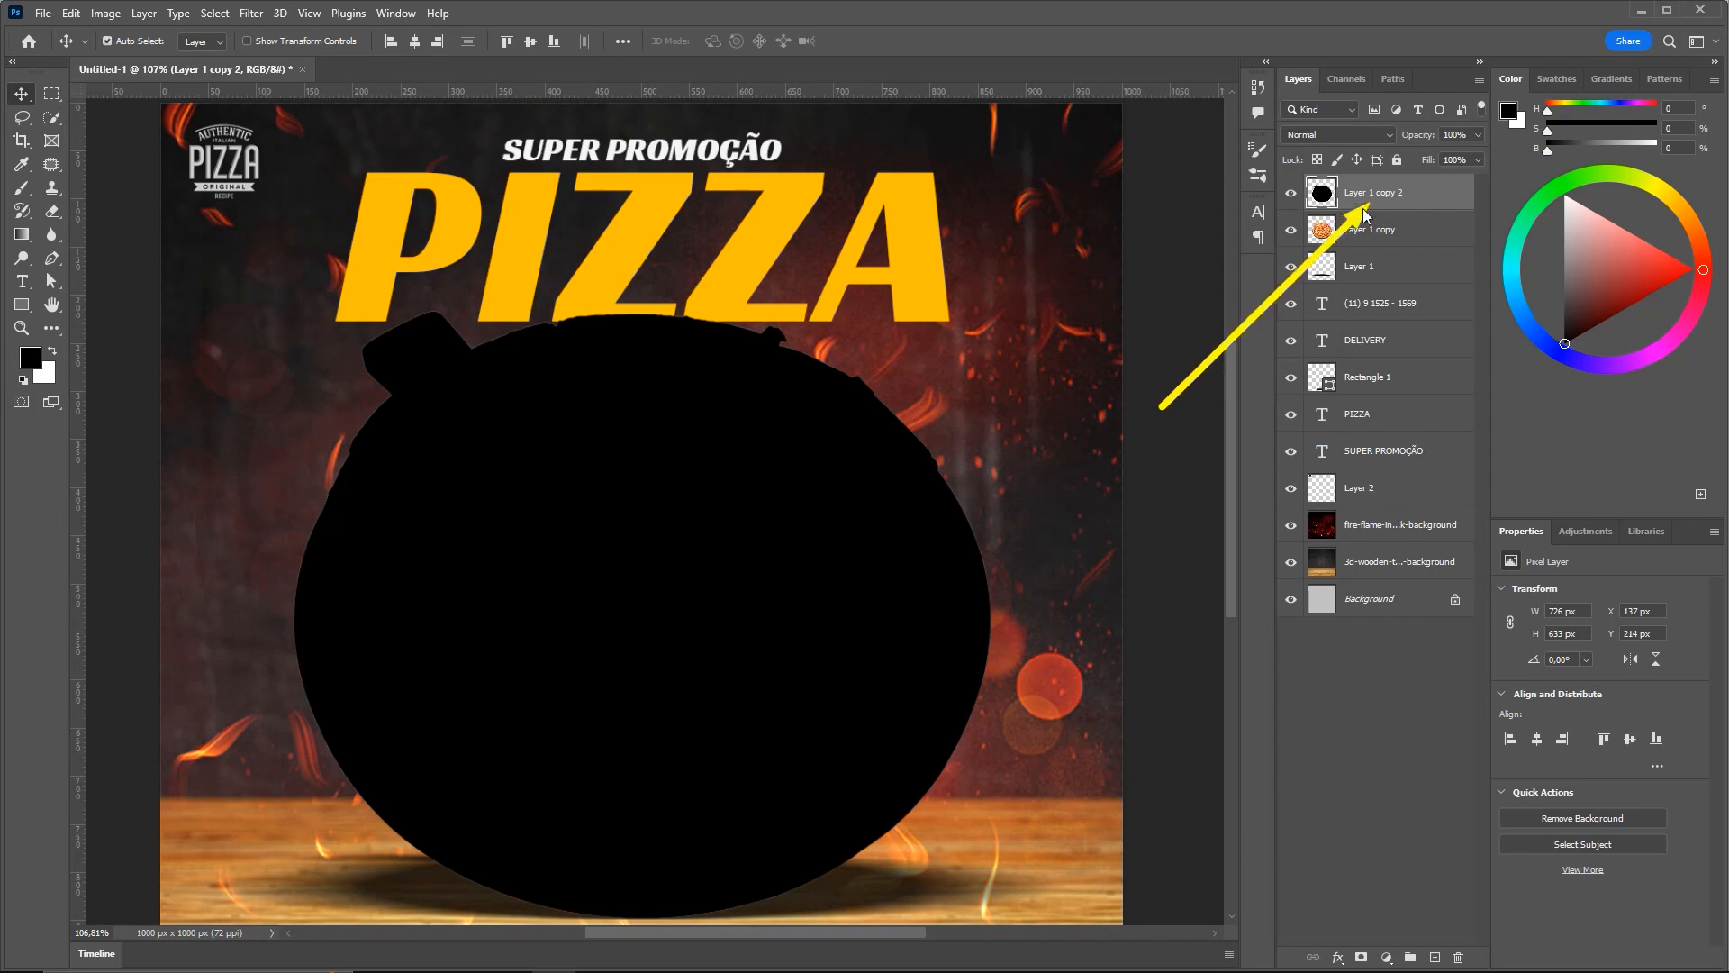
{"action": "left_click_drag", "start_coordinate": [1360, 208], "coordinate": [1371, 407]}
Clip Layer 1 copy 2 to the PIZZA title layer directly beneath it
{"action": "left_click", "coordinate": [1372, 409]}
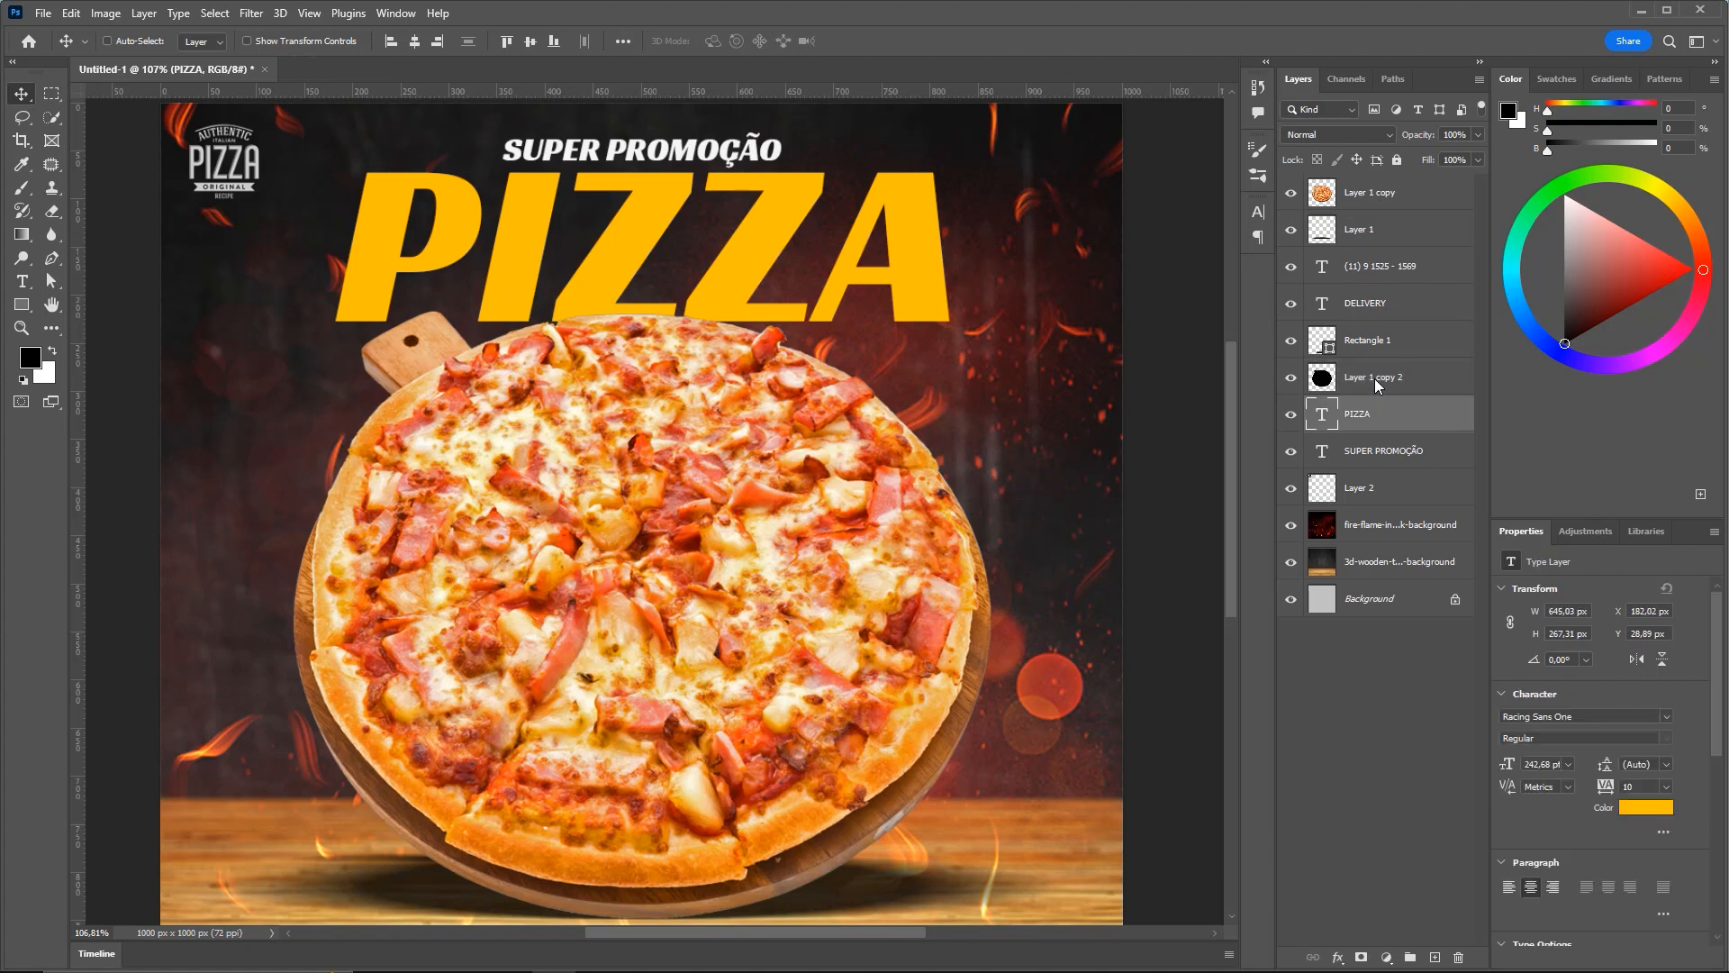
{"action": "left_click", "coordinate": [1374, 379]}
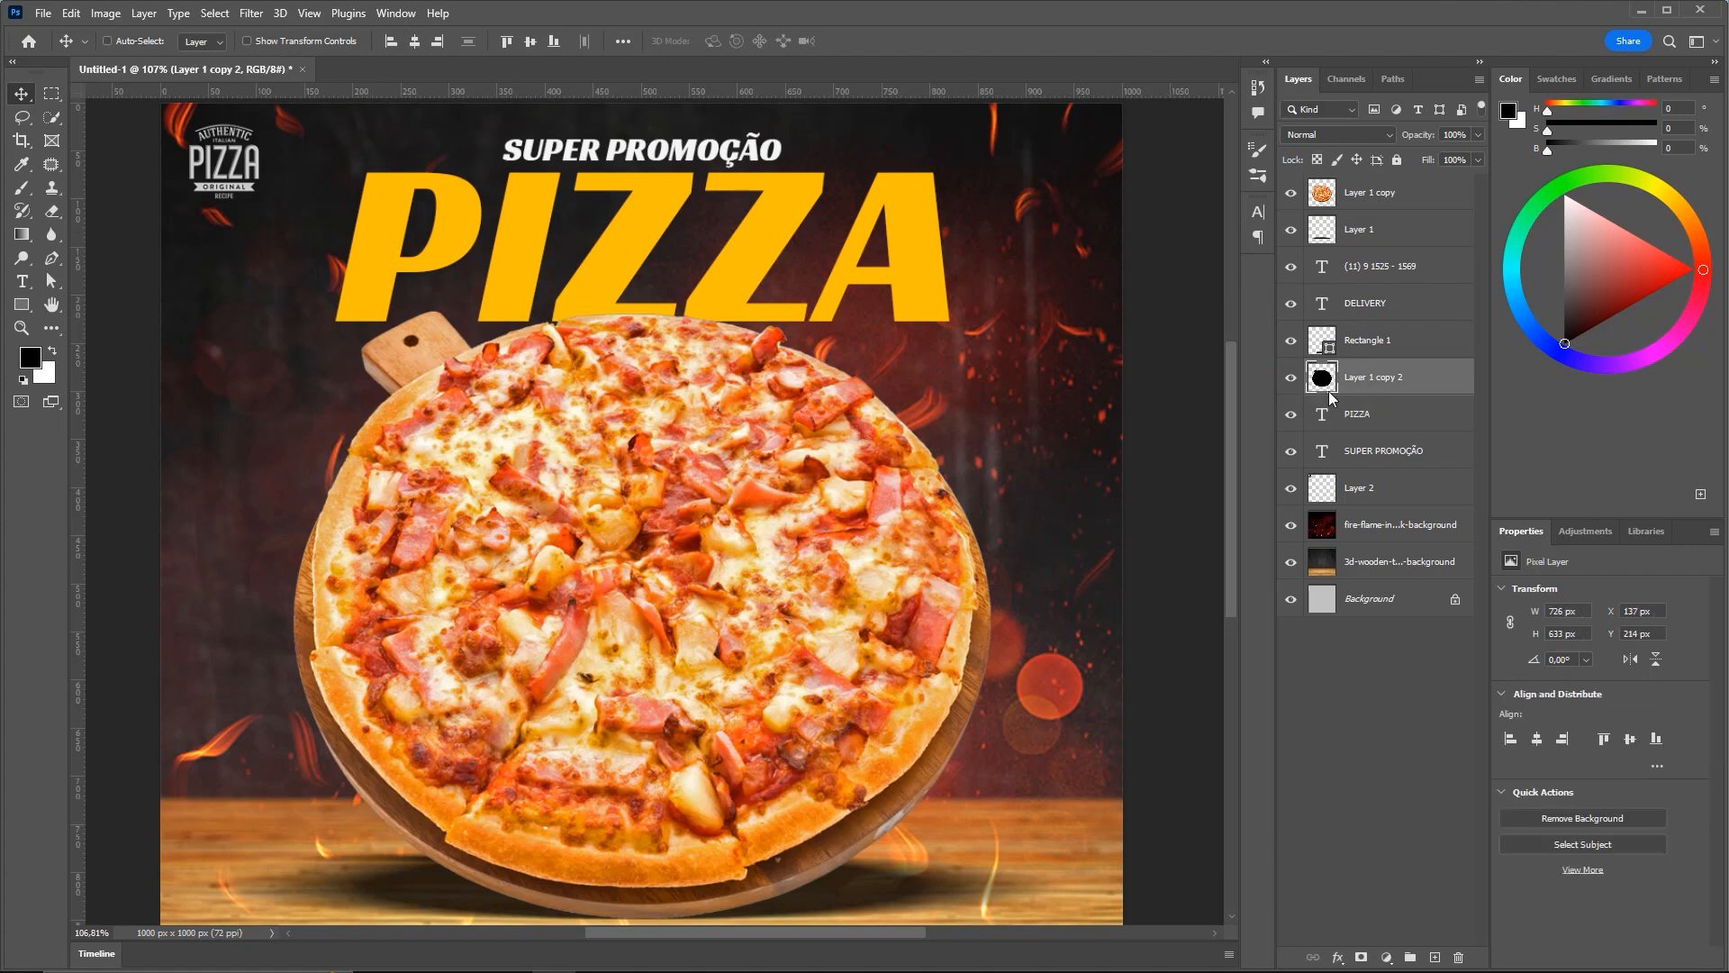
{"action": "right_click", "coordinate": [1381, 380]}
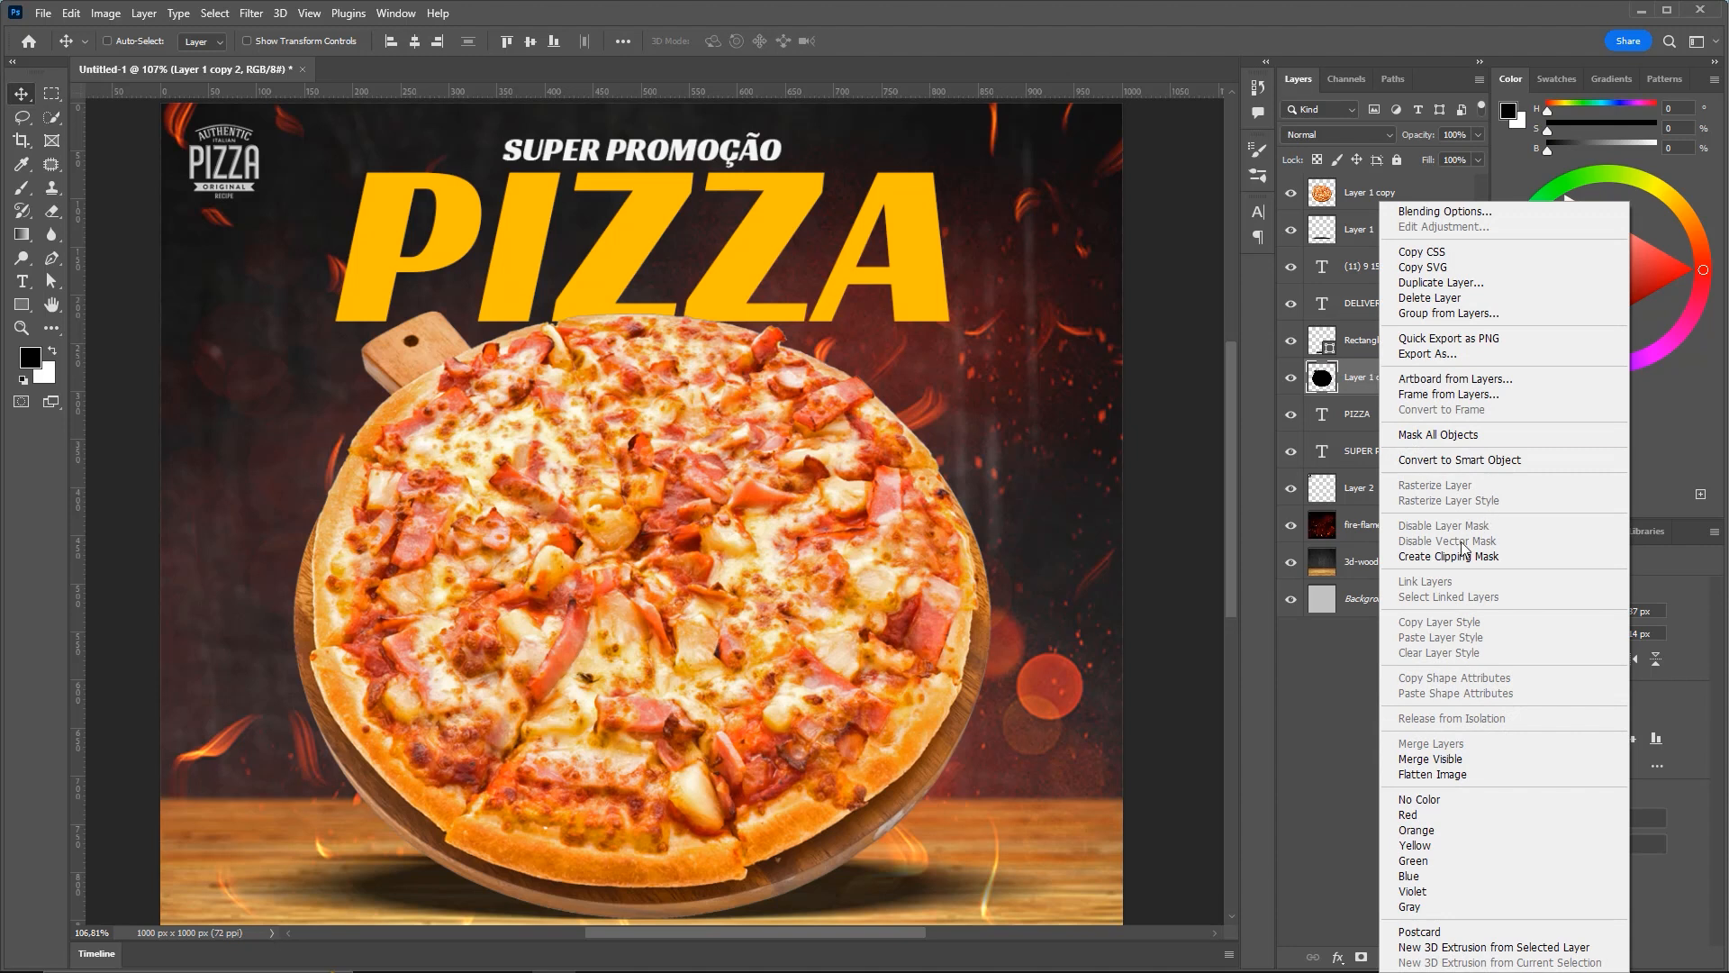
{"action": "left_click", "coordinate": [1484, 557]}
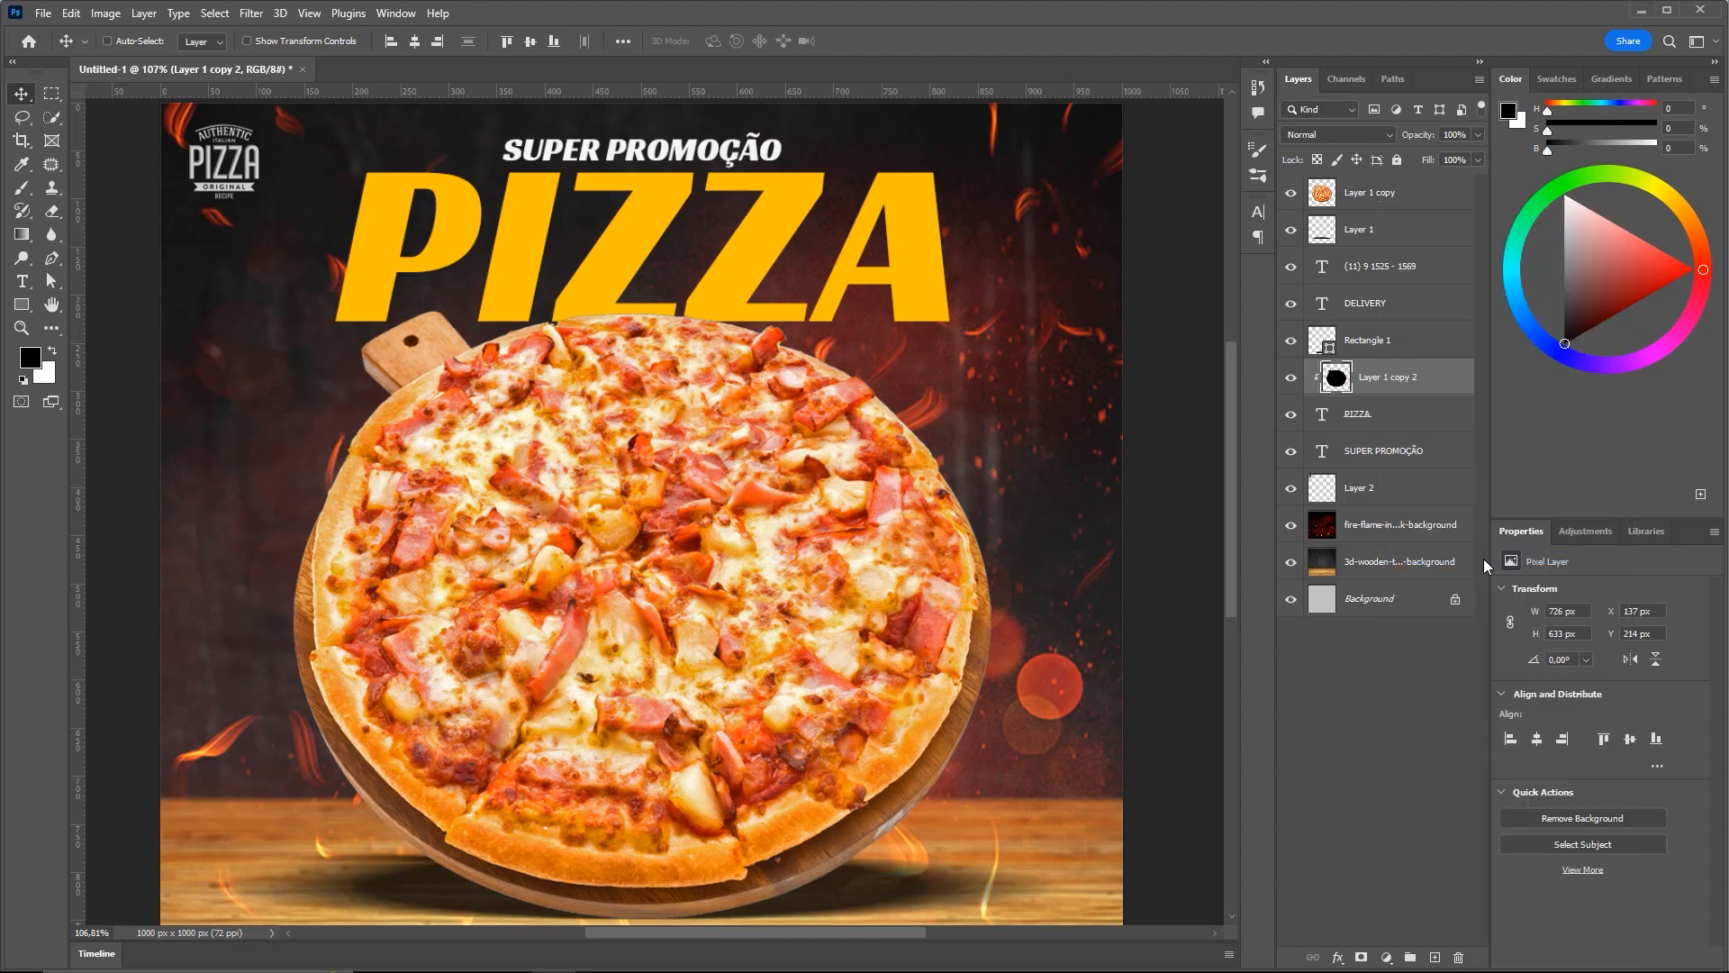
{"action": "left_click_drag", "start_coordinate": [1478, 243], "coordinate": [1354, 365]}
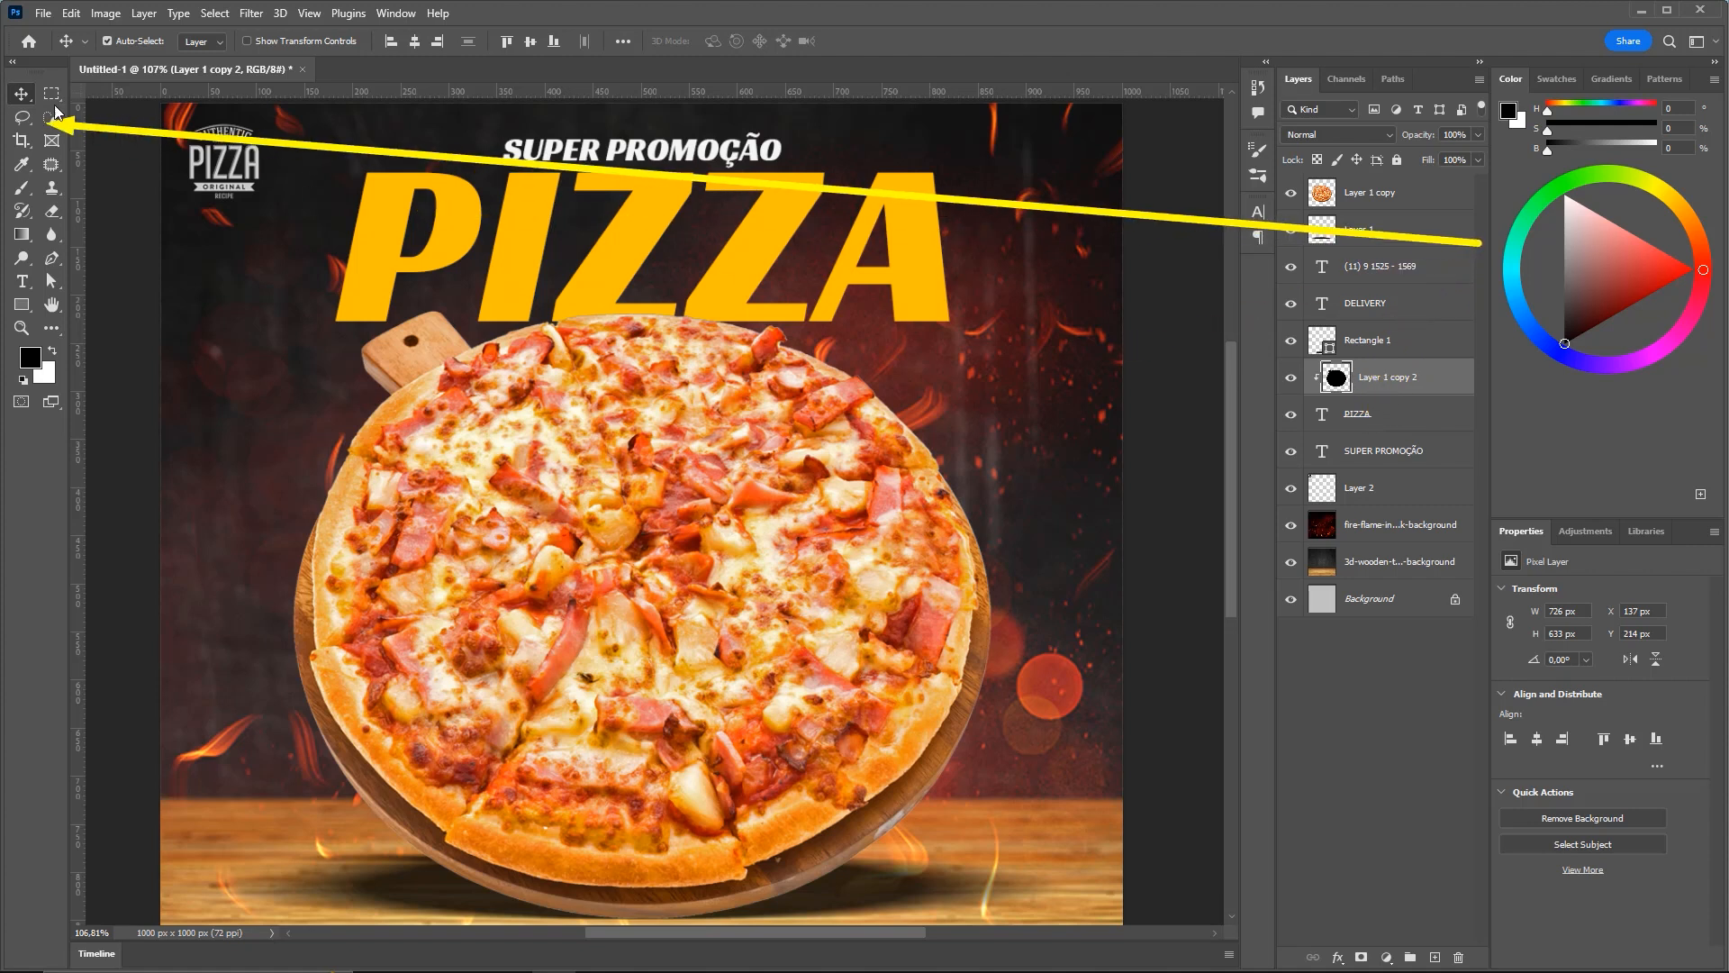
Turn off Auto-Select and raise the black silhouette 14 px (Y 214 to 200 px)
{"action": "left_click", "coordinate": [107, 40]}
{"action": "mouse_move", "coordinate": [634, 329]}
{"action": "left_mouse_down"}
{"action": "mouse_move", "coordinate": [621, 185]}
{"action": "mouse_move", "coordinate": [620, 313]}
{"action": "left_mouse_up"}
{"action": "left_click_drag", "start_coordinate": [617, 307], "coordinate": [615, 304]}
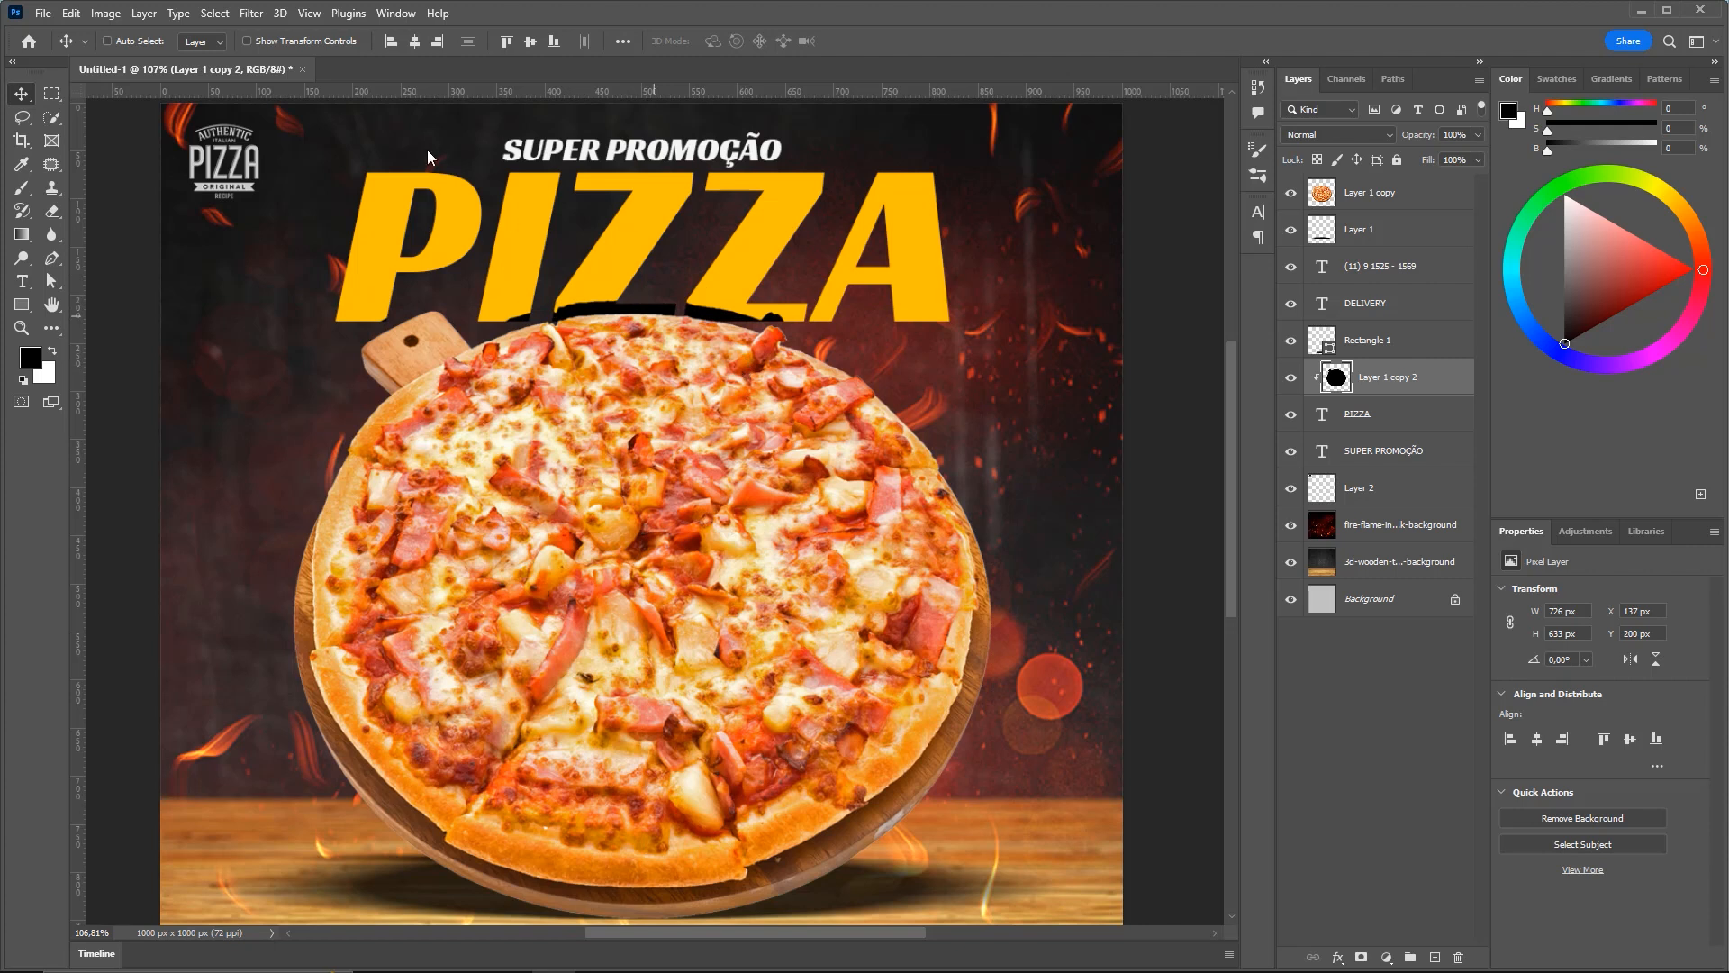
{"action": "left_click", "coordinate": [236, 13]}
{"action": "mouse_move", "coordinate": [297, 244]}
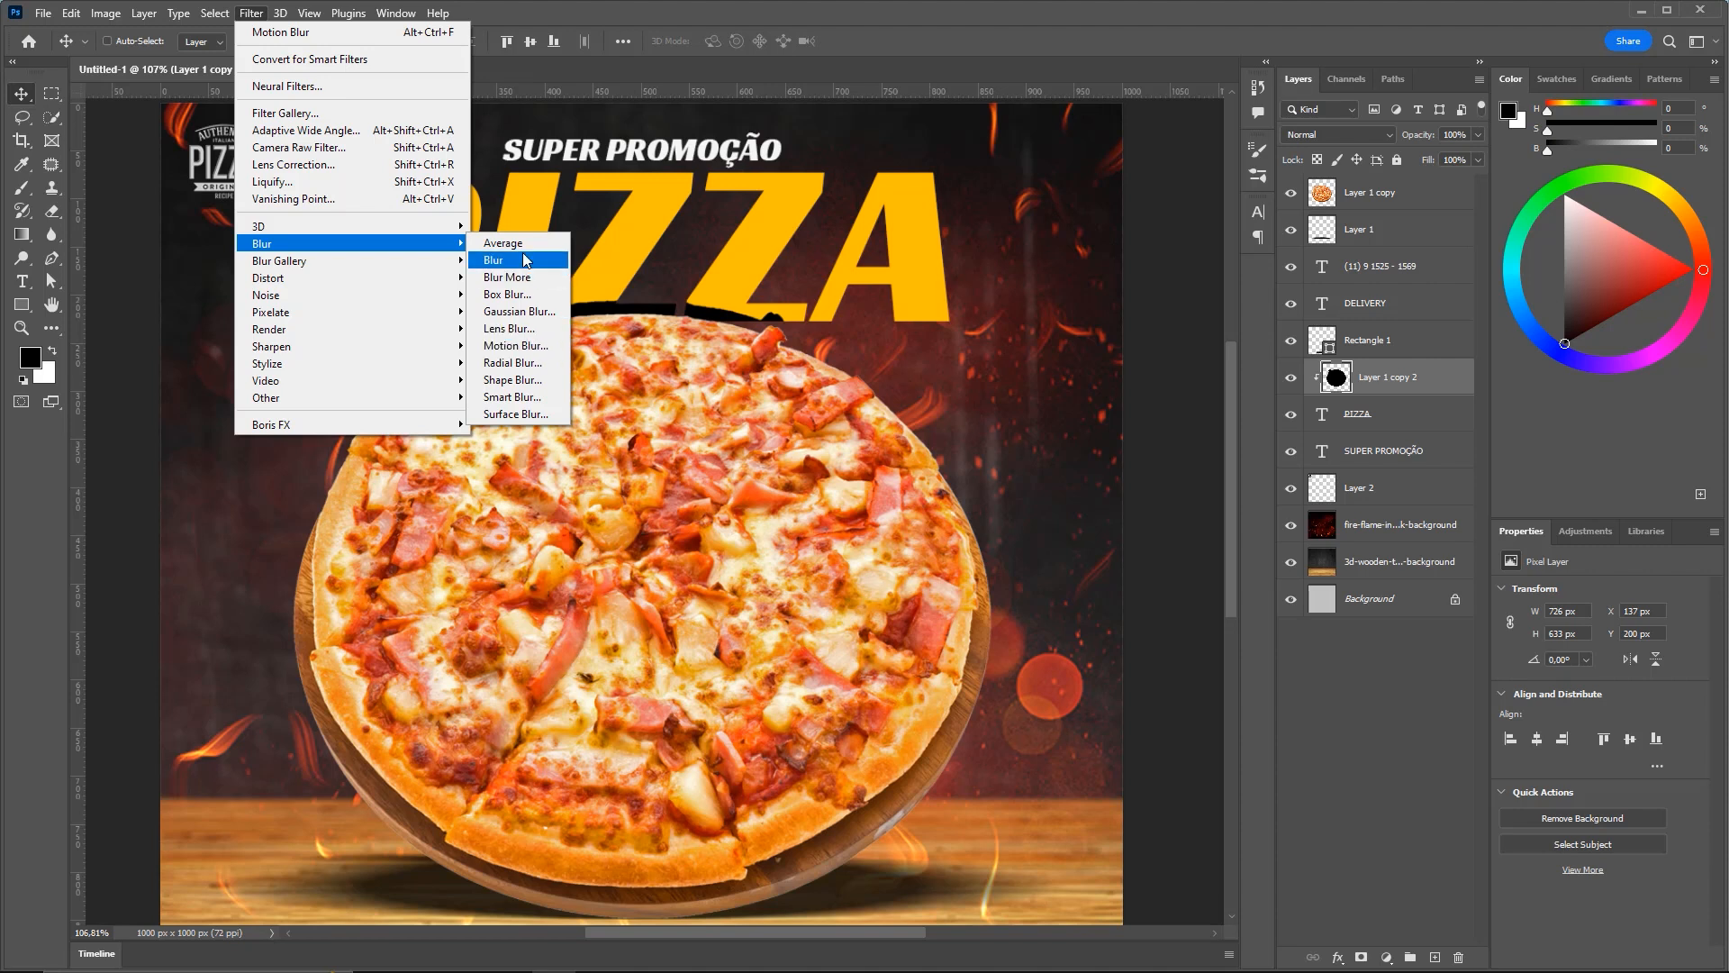
Apply a Gaussian Blur with a 10-pixel radius to the black silhouette
{"action": "left_click", "coordinate": [514, 312]}
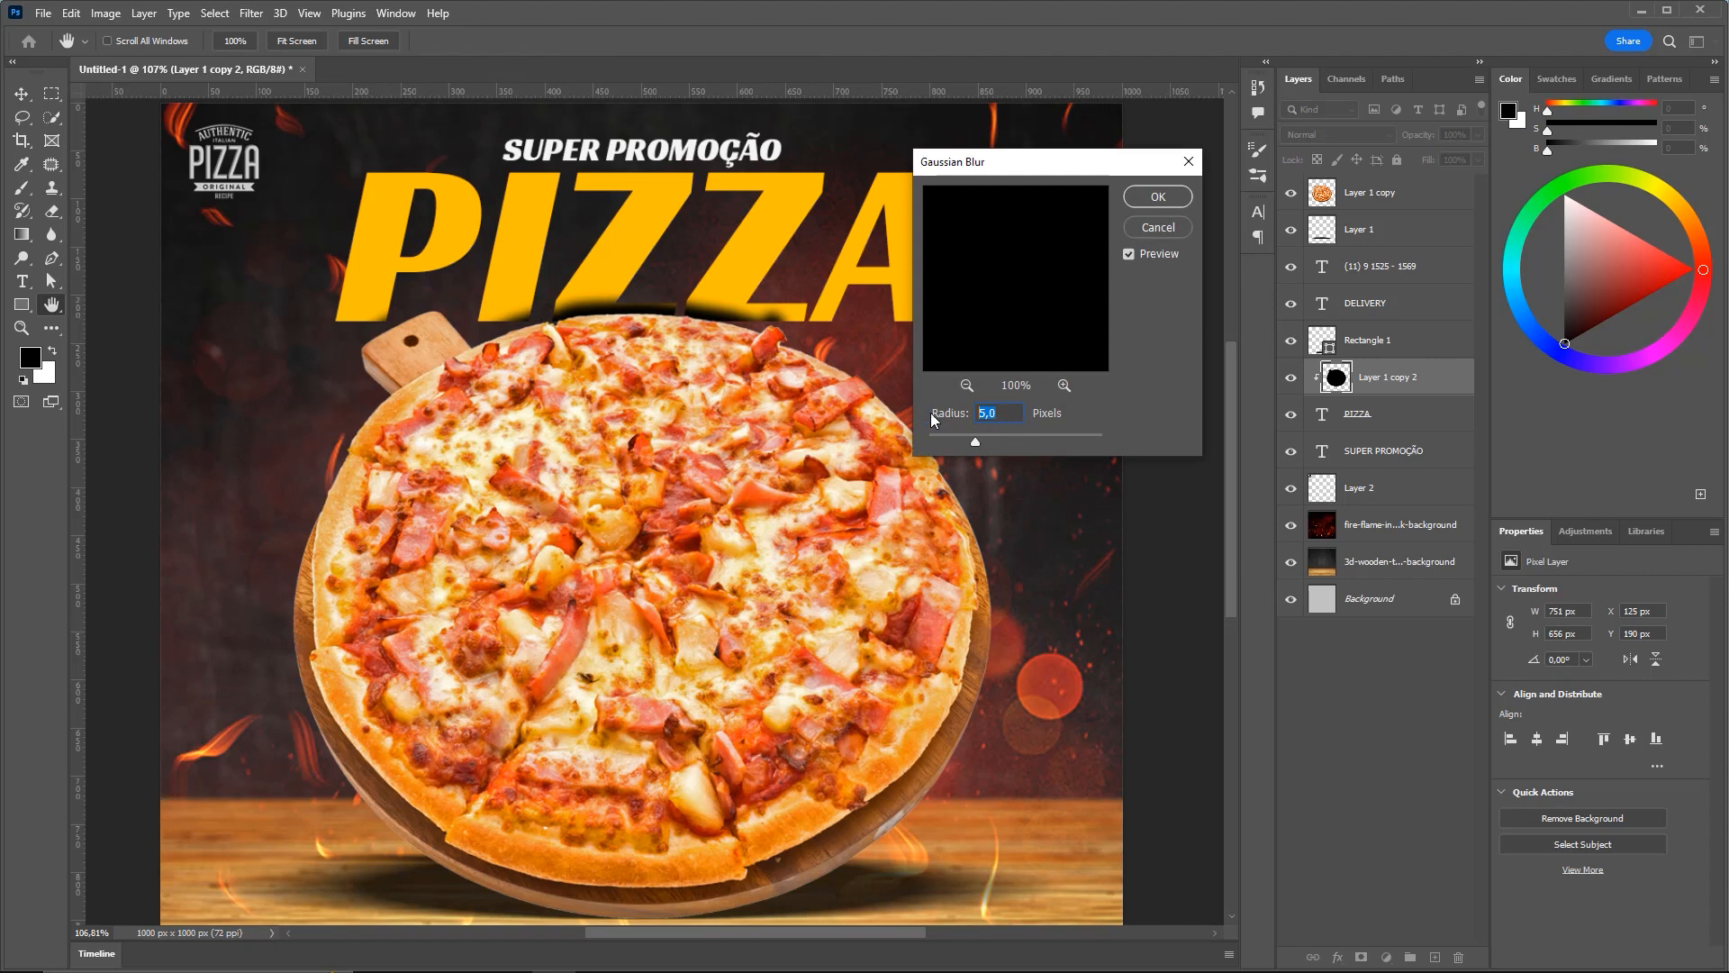
{"action": "type", "text": "5"}
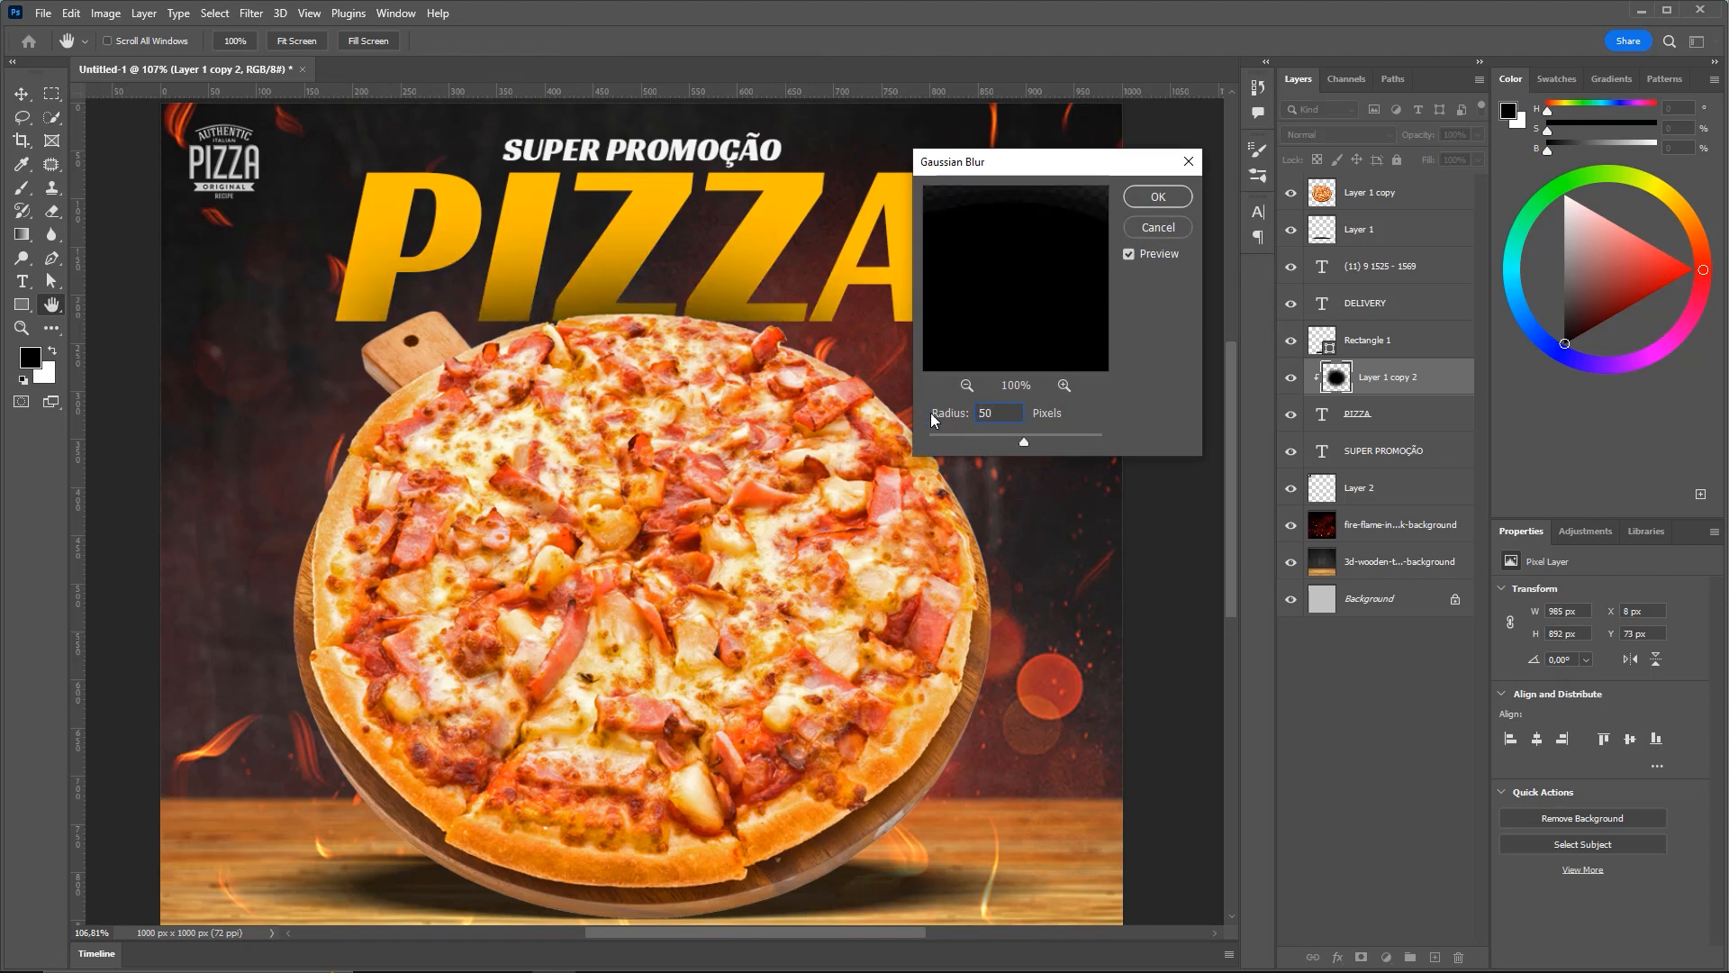
{"action": "key", "text": "BackSpace"}
{"action": "type", "text": "100"}
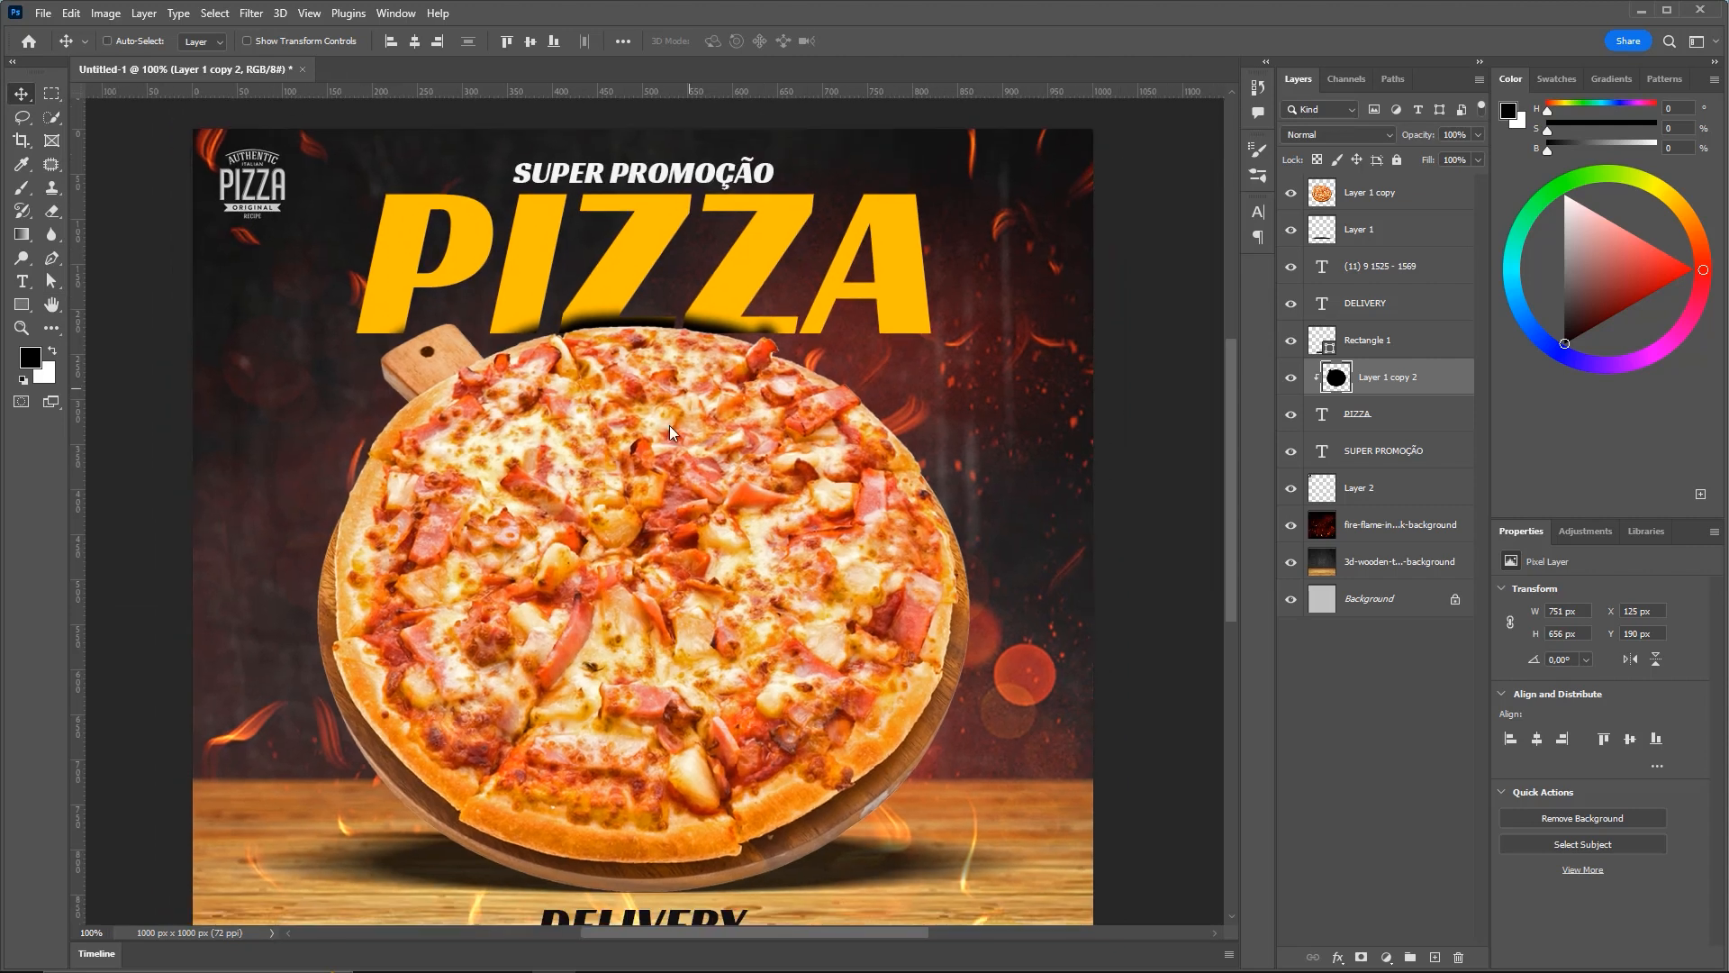
Set the shadow layer's opacity to 50%, comparing before and after, then confirm it
{"action": "scroll", "coordinate": [668, 425], "scroll_direction": "down", "scroll_amount": 3}
{"action": "key", "text": "ctrl"}
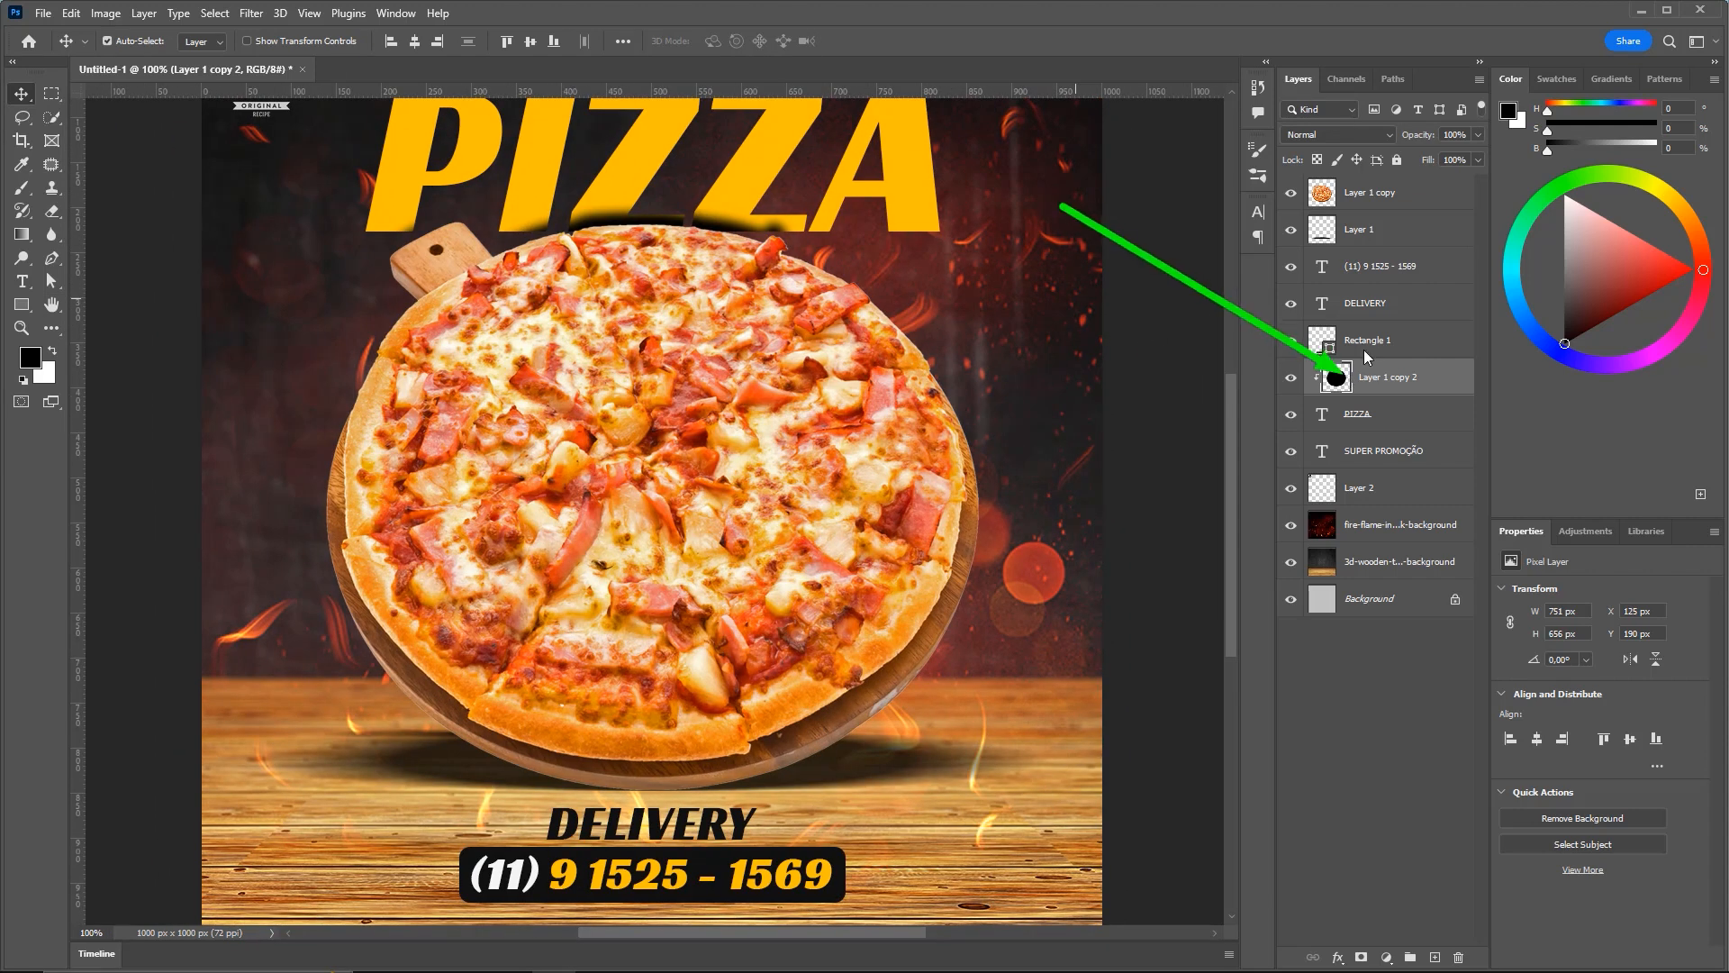
{"action": "left_click", "coordinate": [1466, 134]}
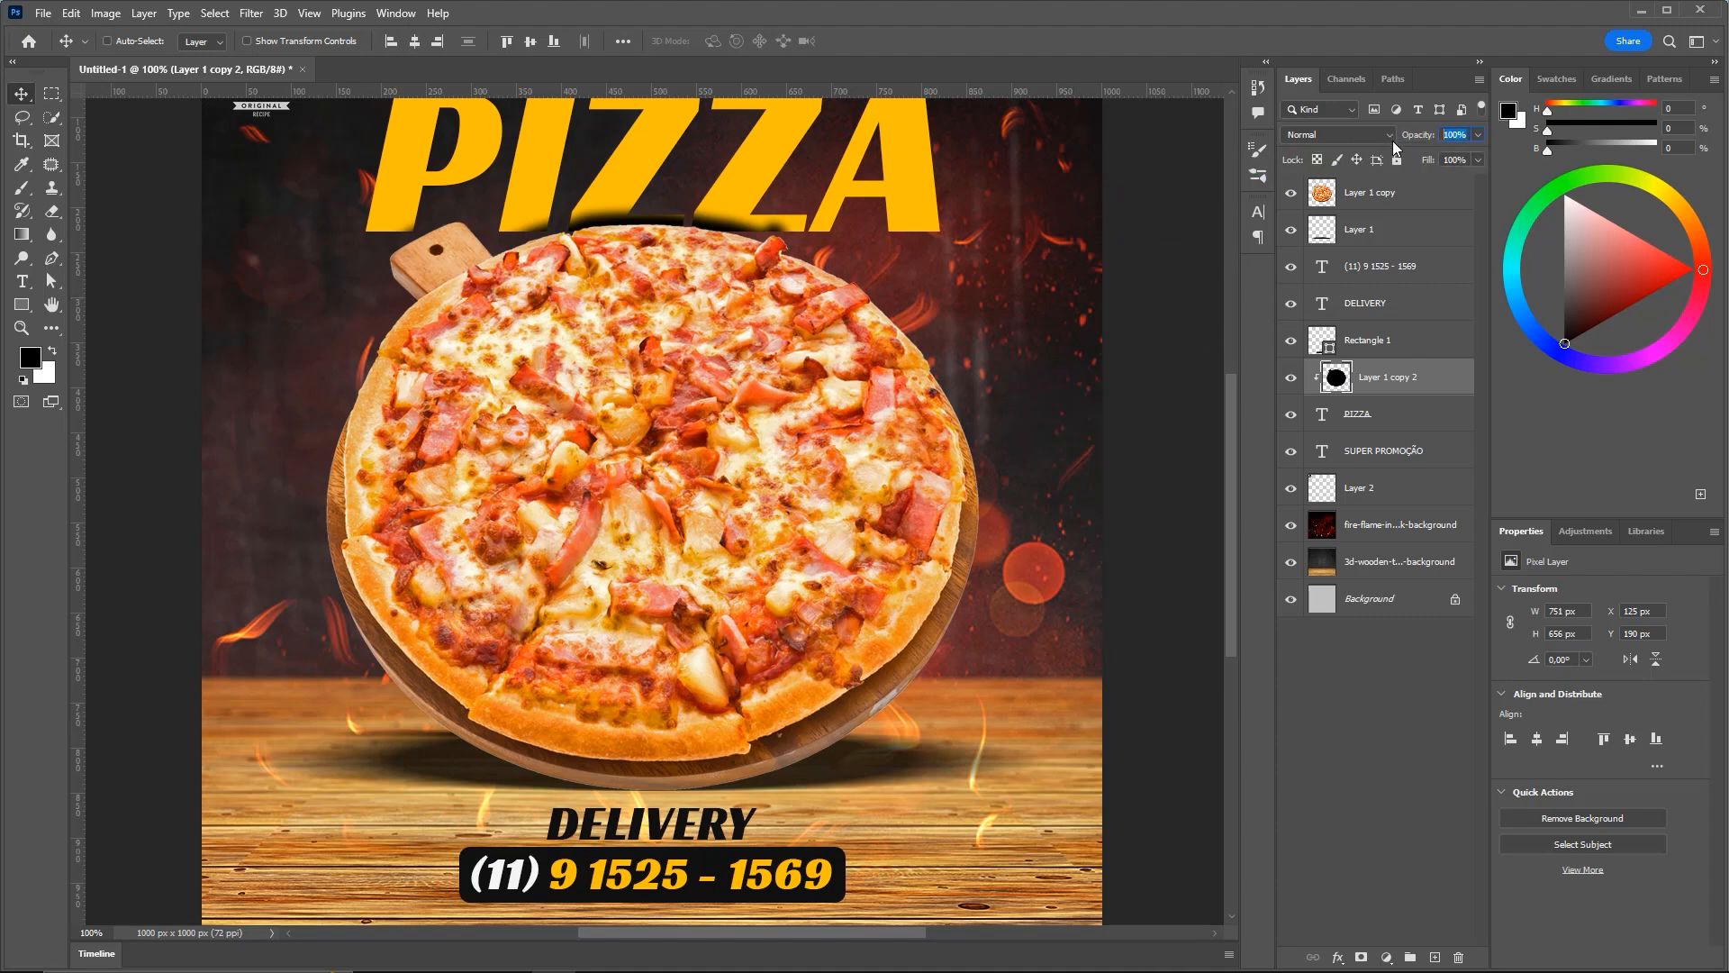
{"action": "type", "text": "50"}
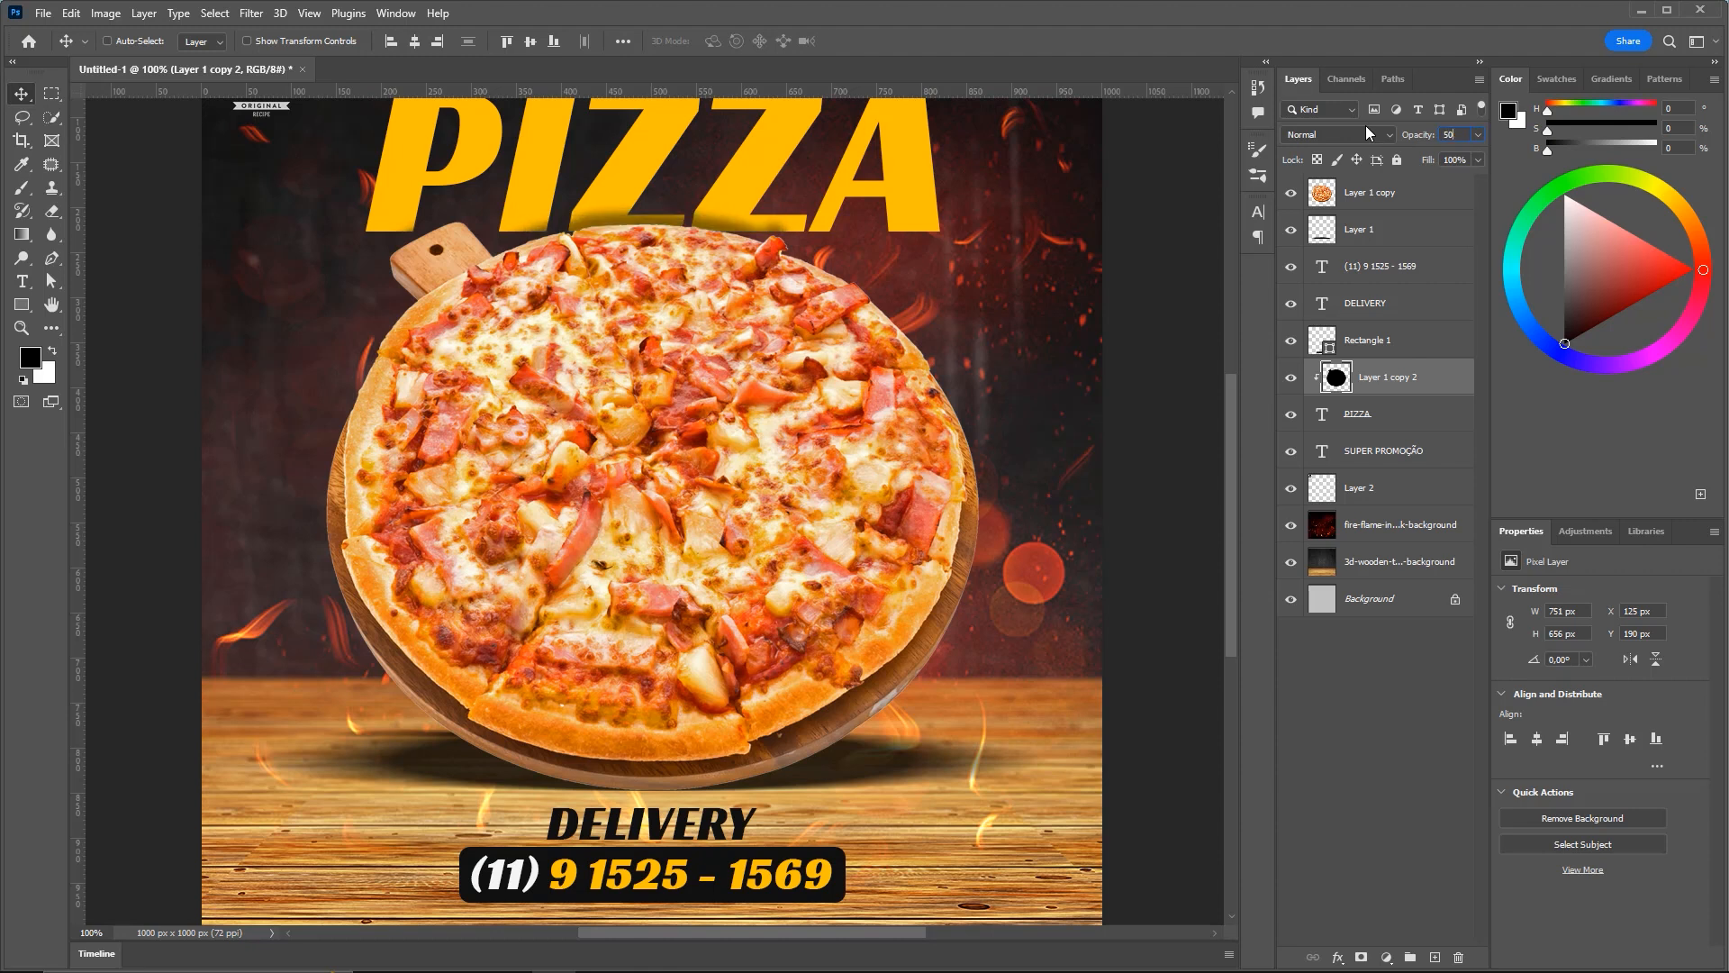
{"action": "key", "text": "ctrl+minus"}
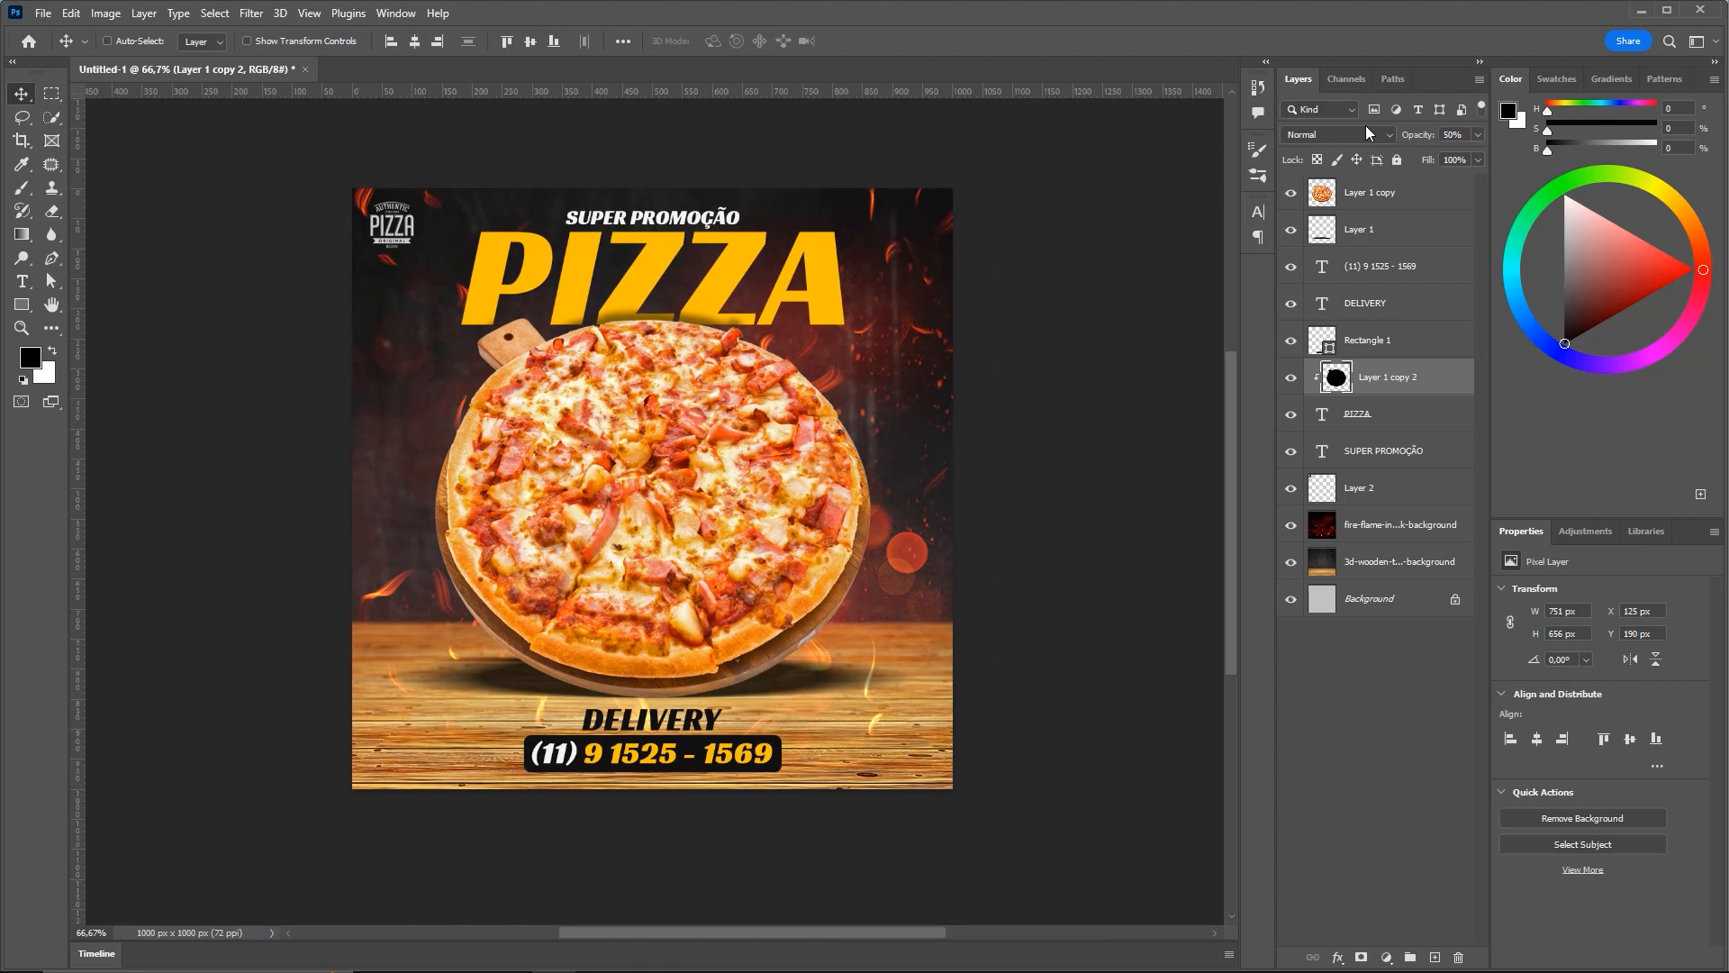
{"action": "key", "text": "ctrl+z"}
{"action": "key", "text": "ctrl+shift+z"}
{"action": "key", "text": "ctrl+z"}
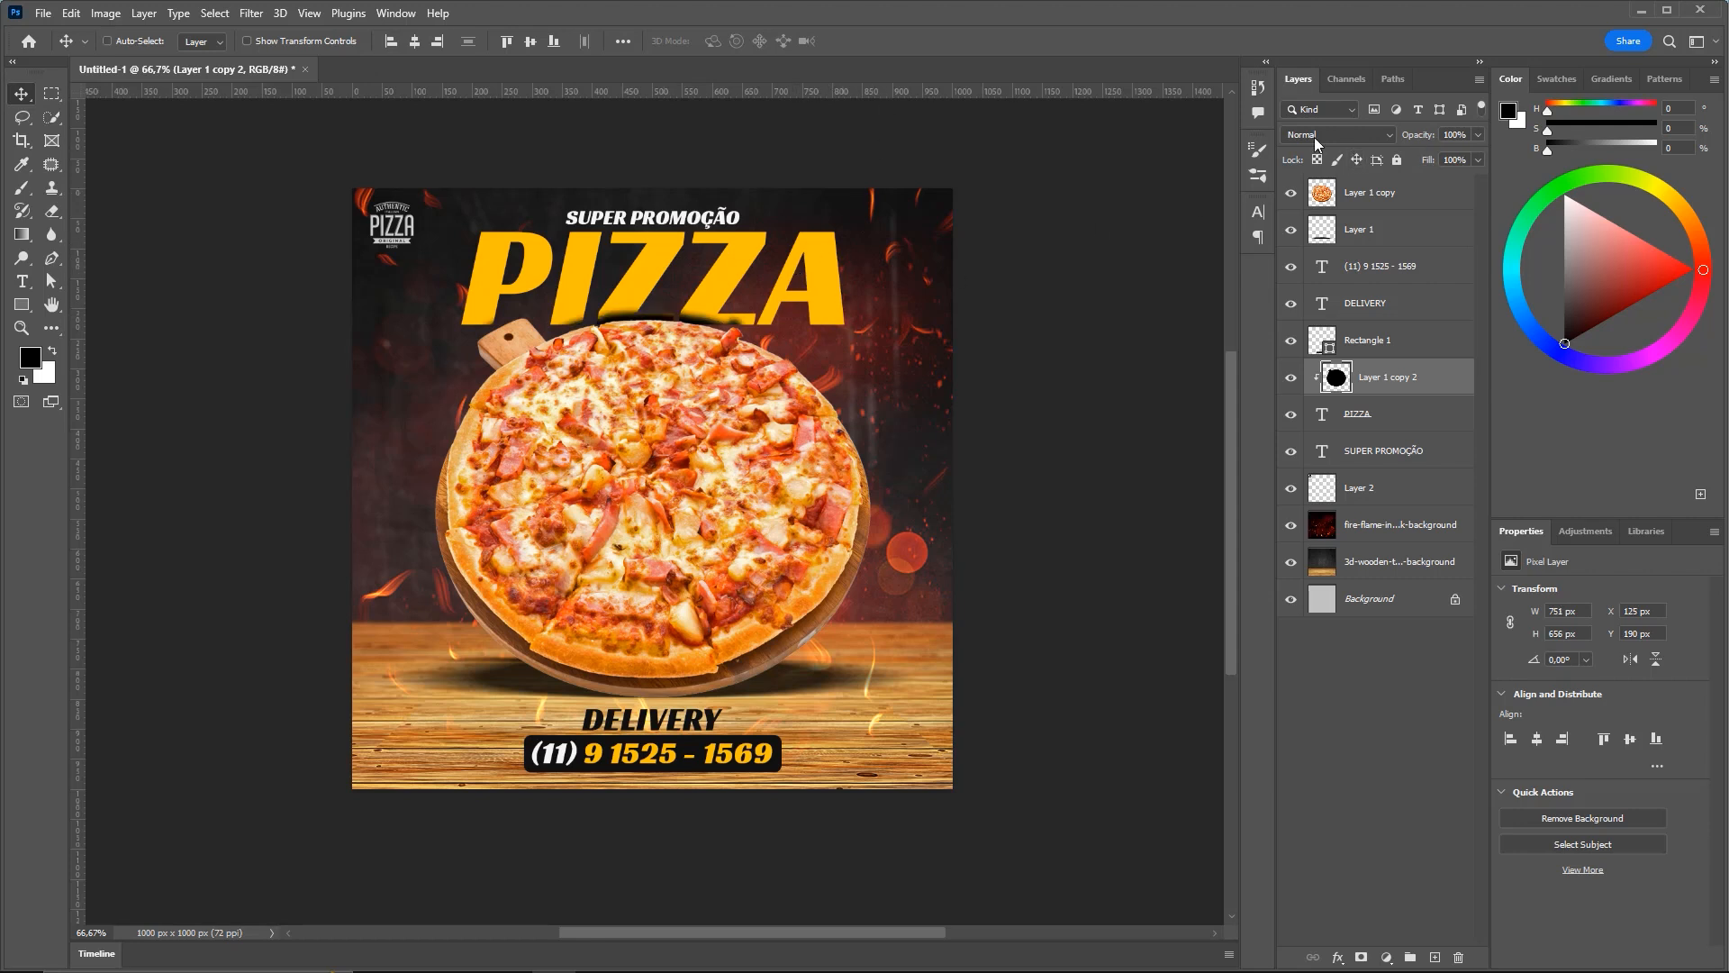
{"action": "key", "text": "b"}
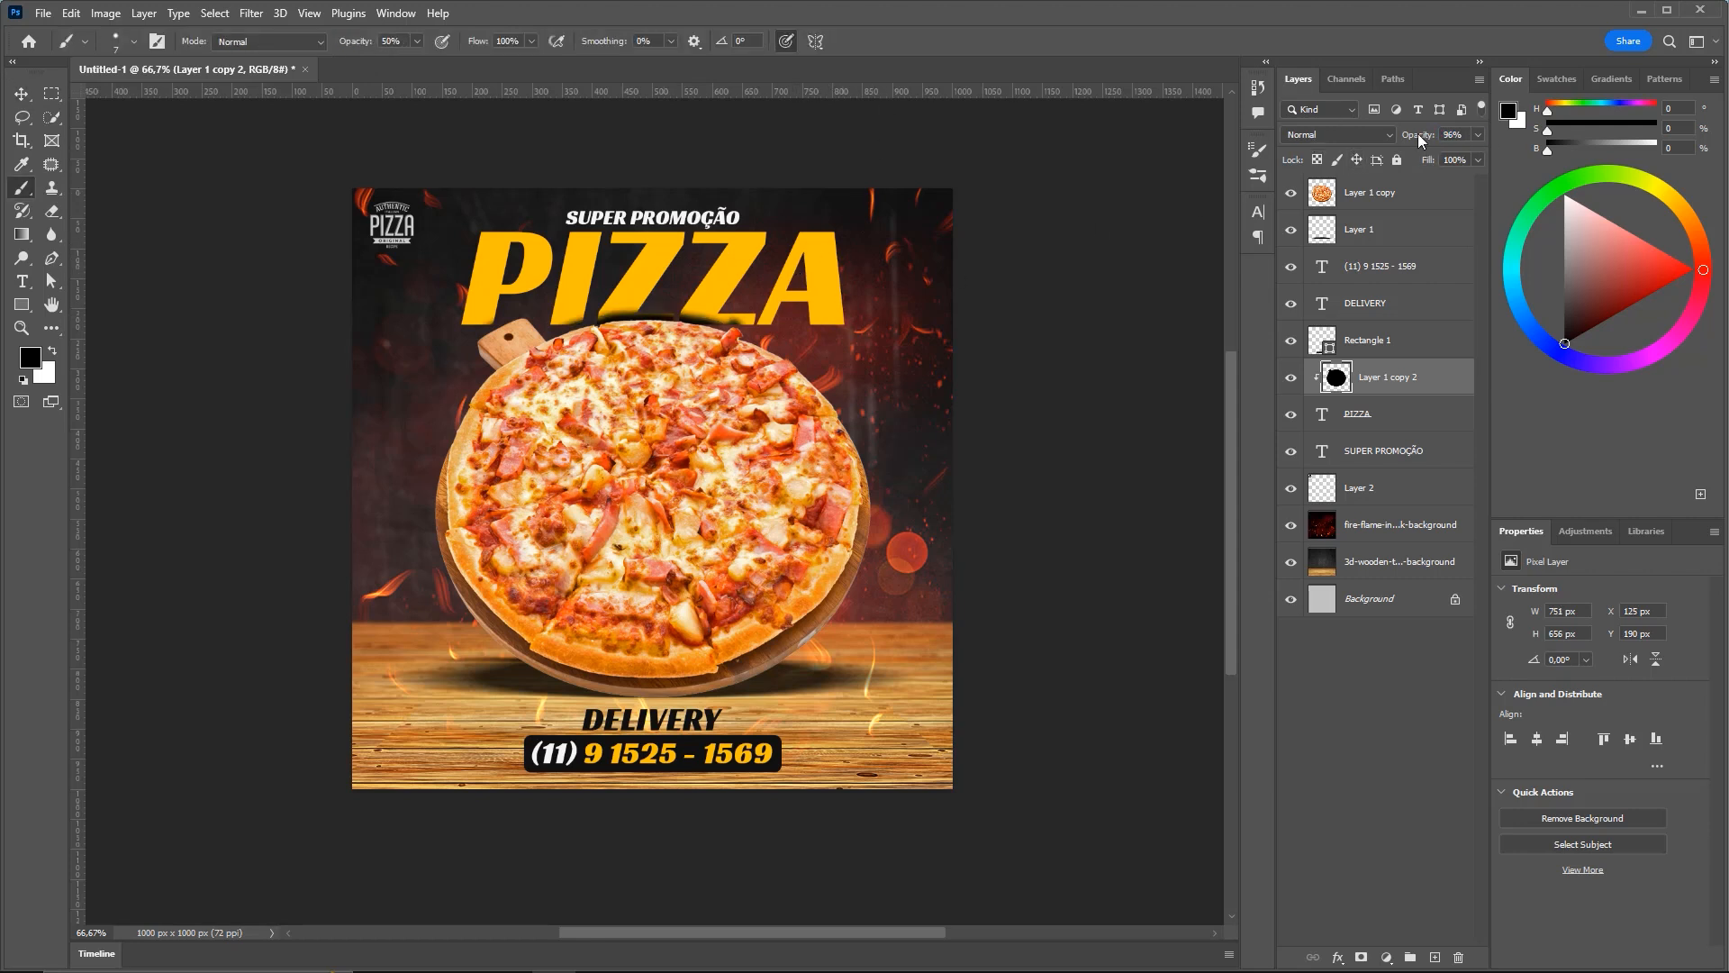
{"action": "type", "text": "50"}
{"action": "key", "text": "Return"}
Switch to the Move tool and save the flyer, dismissing the cloud save prompt
{"action": "key", "text": "v"}
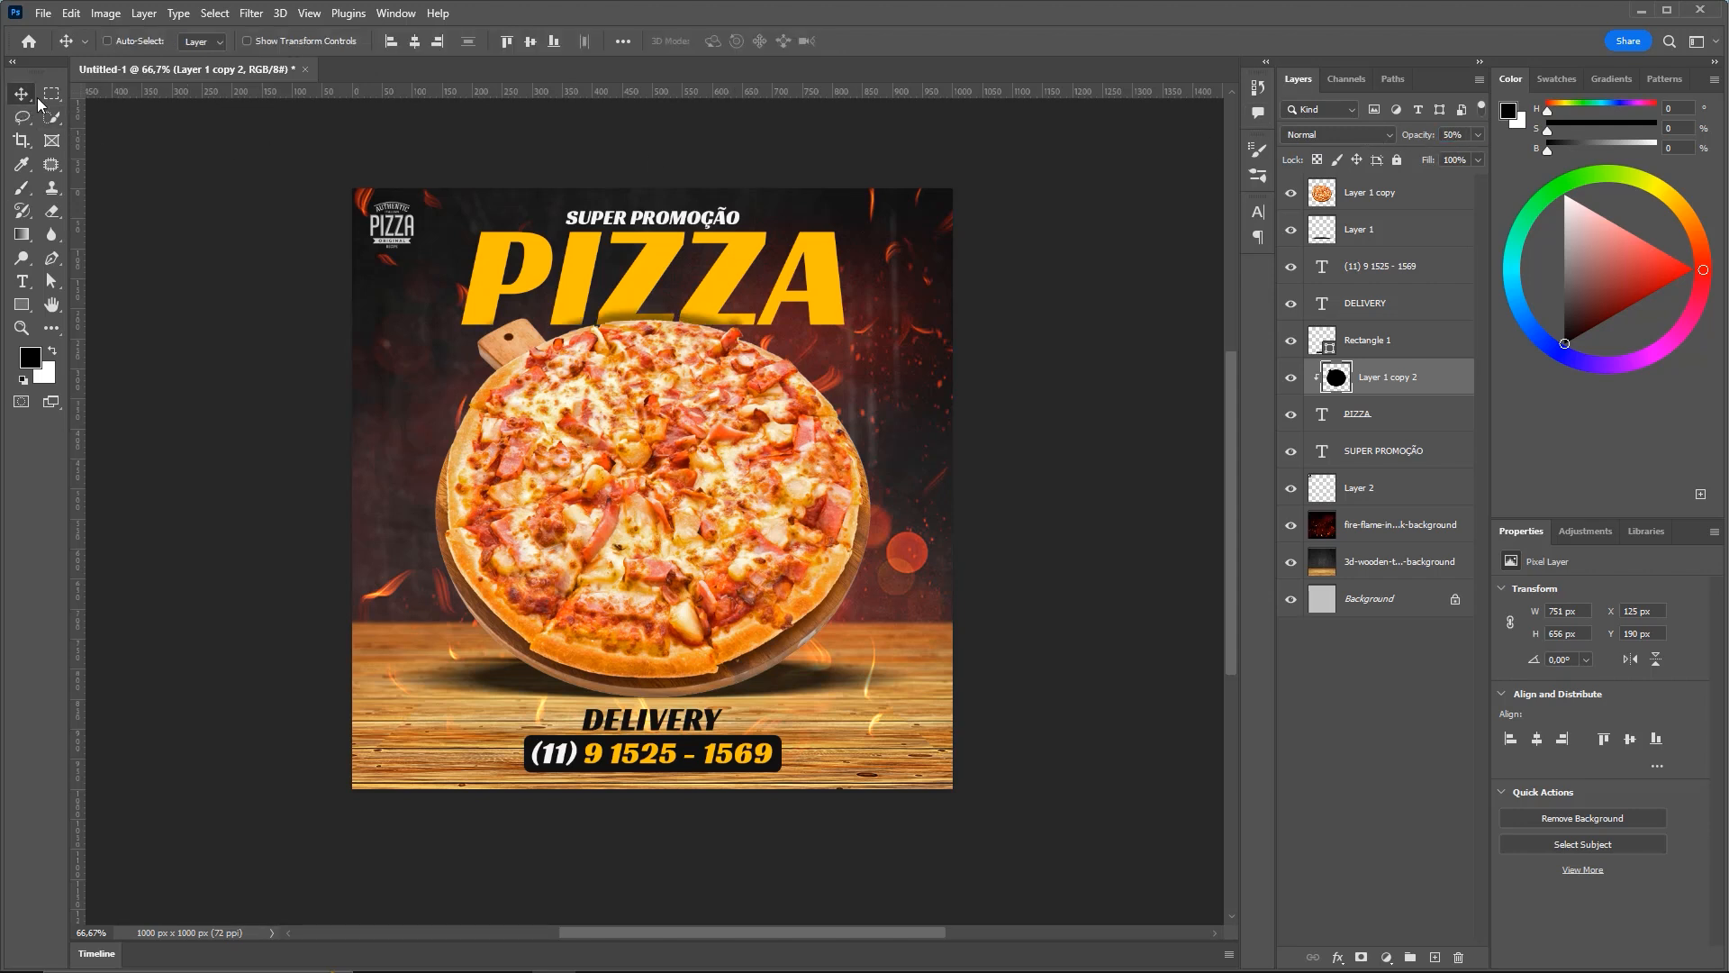
{"action": "key", "text": "ctrl+s"}
{"action": "key", "text": "Escape"}
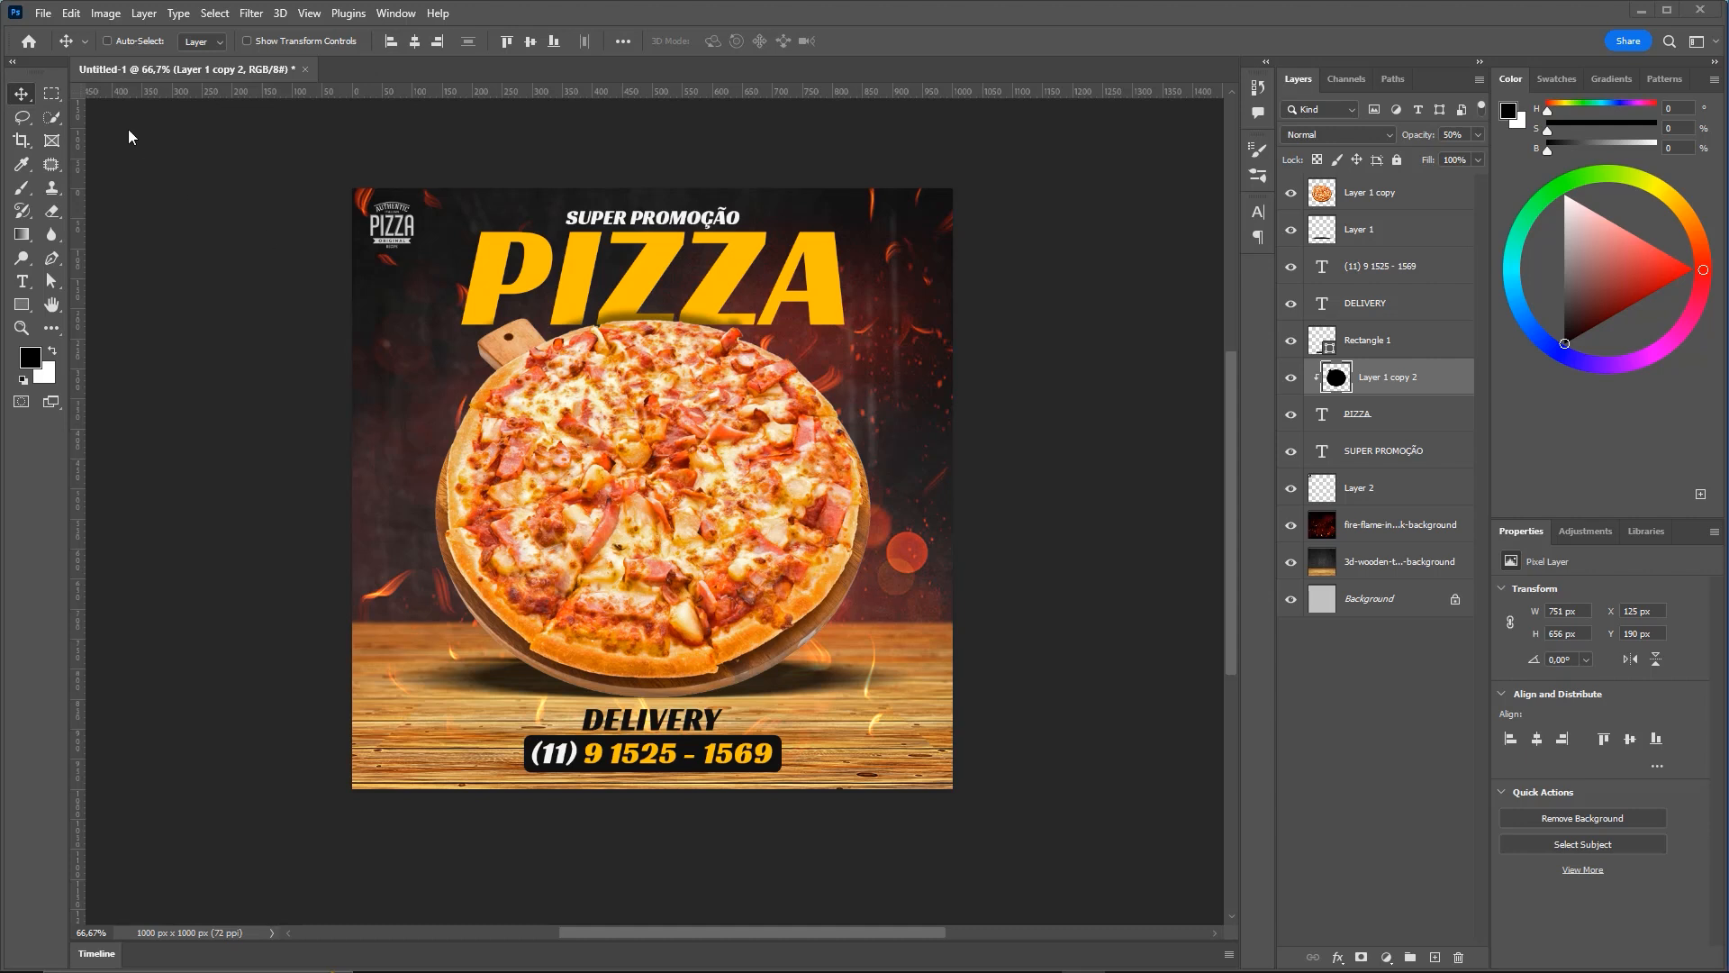
Nudge the shadow with the arrow keys until Y reads 197 px
{"action": "key", "text": "Down"}
{"action": "key", "text": "Down"}
{"action": "key", "text": "Down"}
{"action": "key", "text": "Down"}
{"action": "key", "text": "Down"}
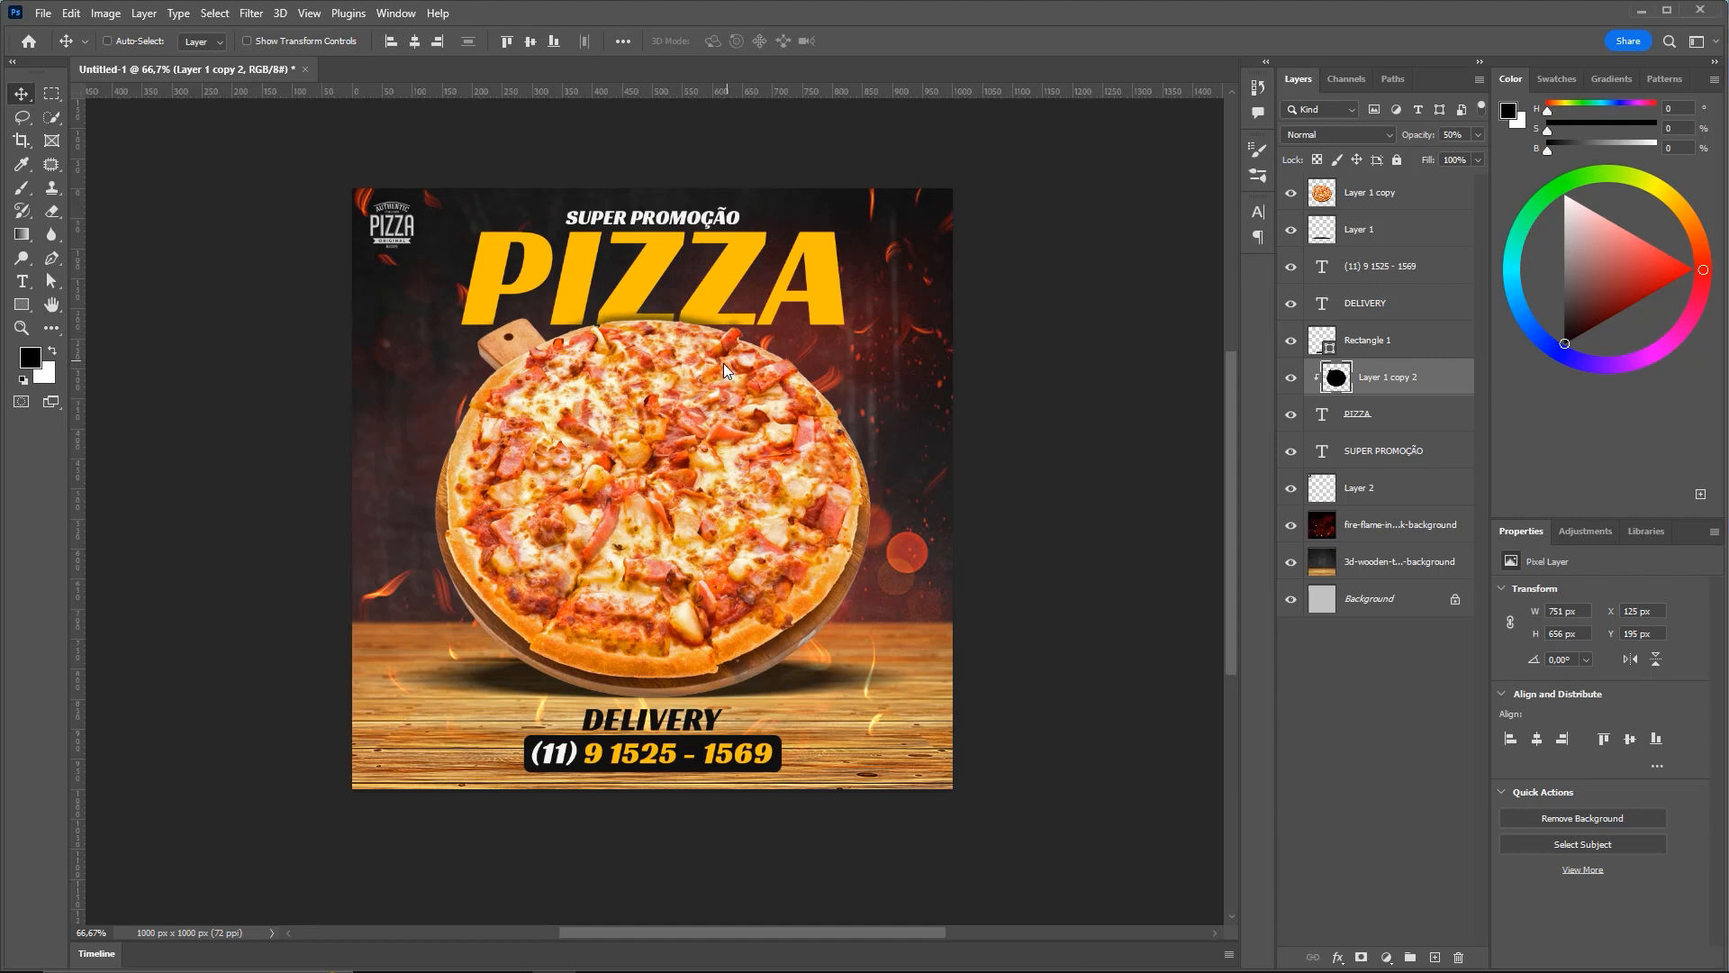
{"action": "key", "text": "Down"}
{"action": "key", "text": "Down"}
{"action": "key", "text": "Down"}
{"action": "key", "text": "Down"}
{"action": "key", "text": "Down"}
{"action": "key", "text": "Down"}
{"action": "key", "text": "Down"}
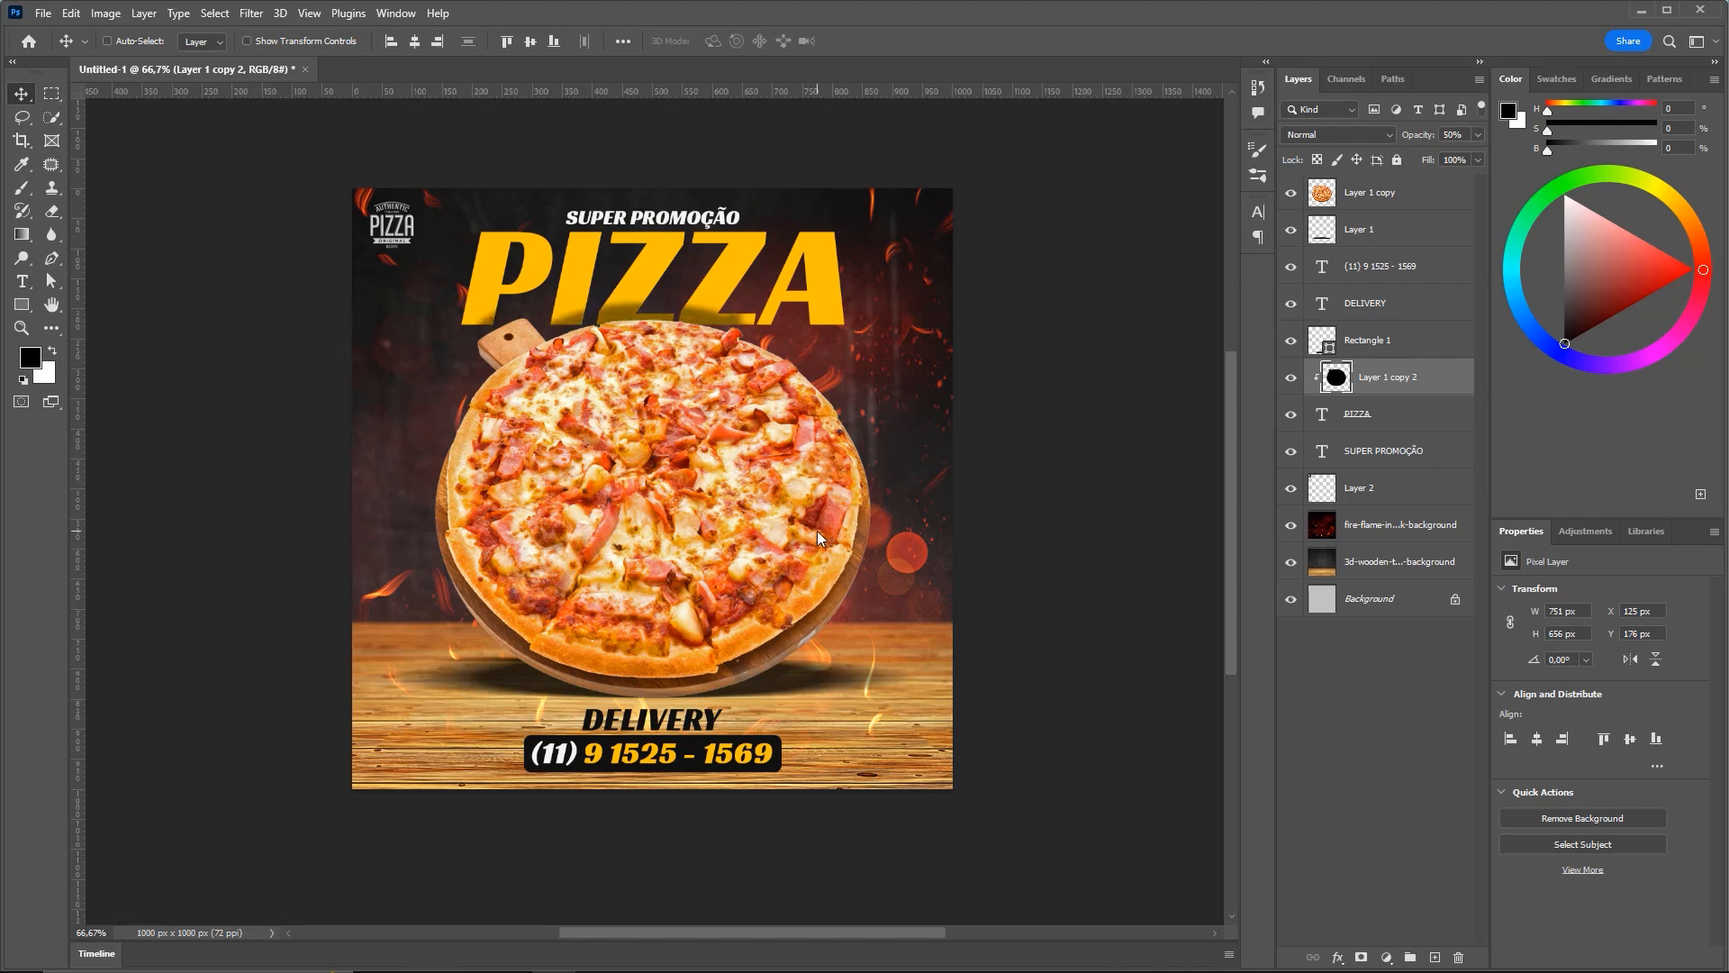
{"action": "key", "text": "Up"}
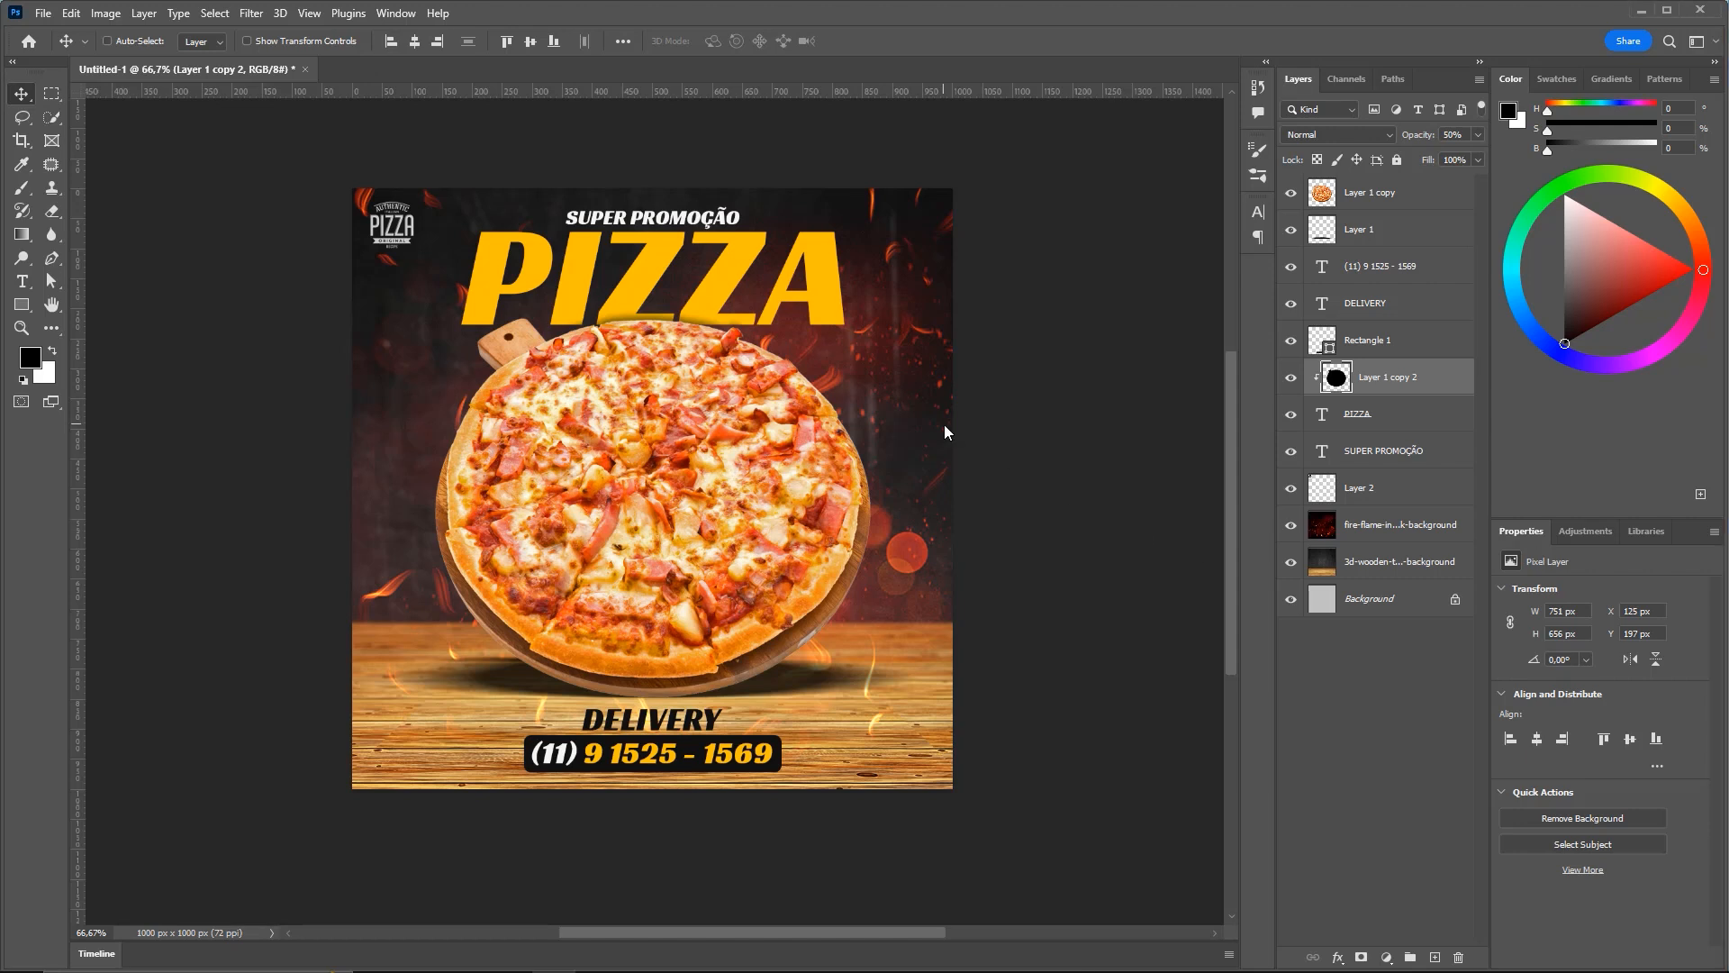
{"action": "key", "text": "ctrl+minus"}
{"action": "key", "text": "ctrl+plus"}
{"action": "key", "text": "ctrl+plus"}
{"action": "key", "text": "ctrl+minus"}
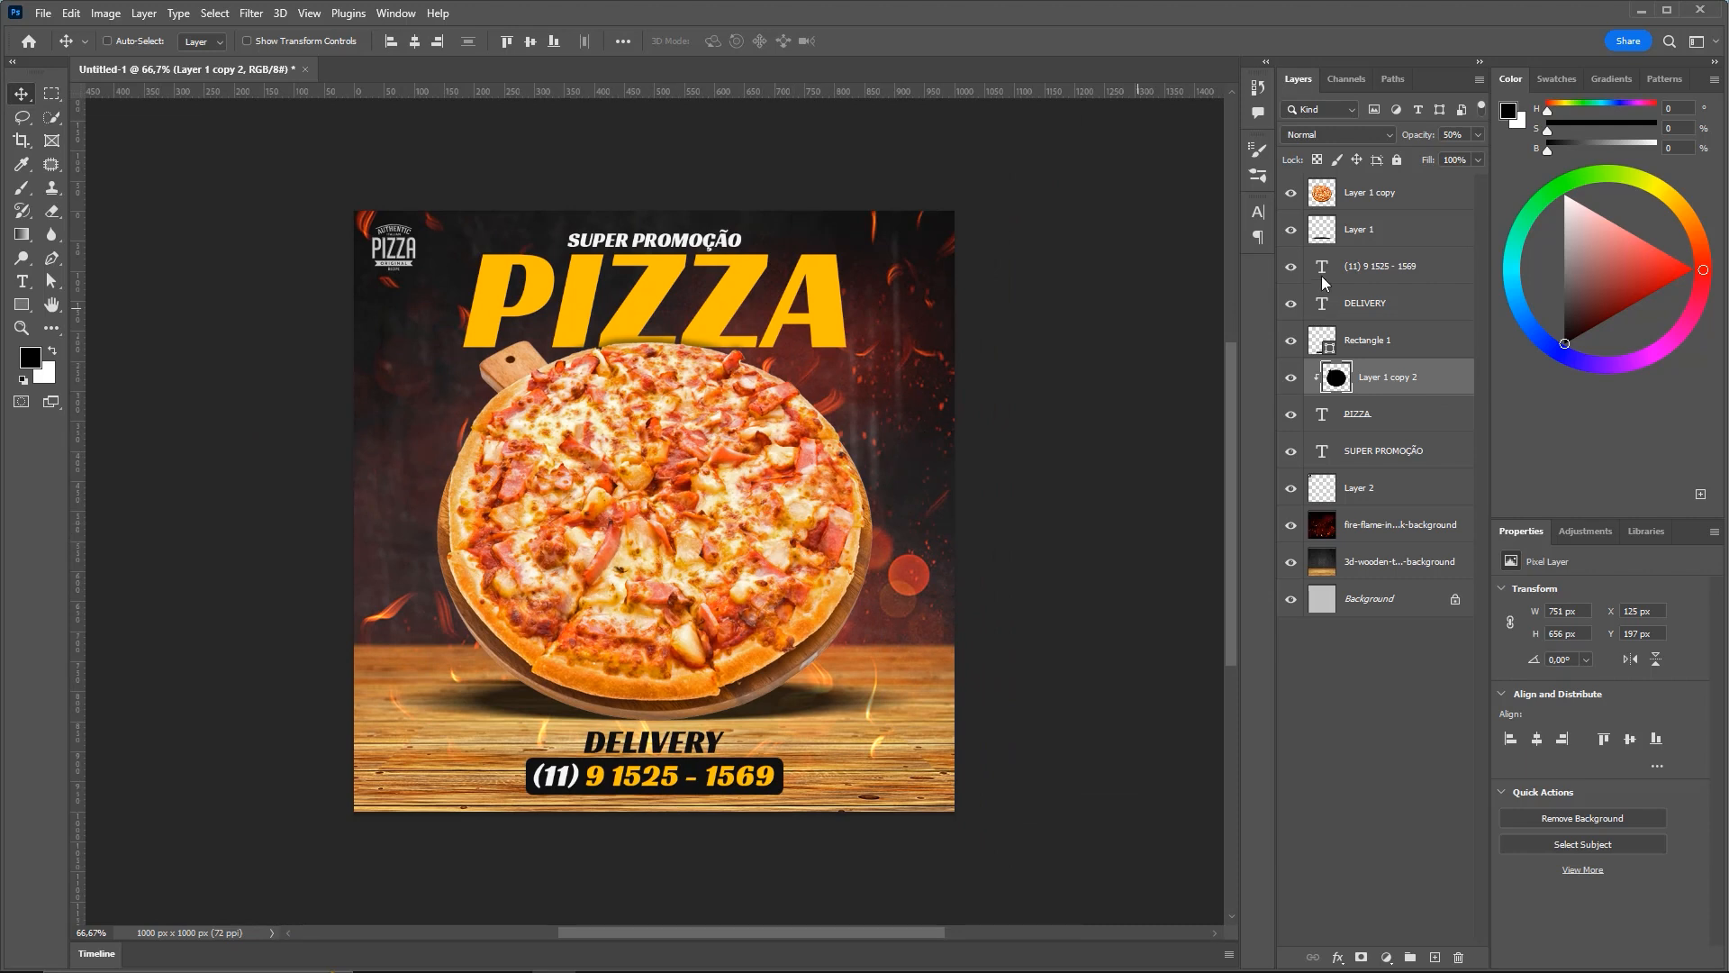
Scale Layer 1 copy, Layer 1 and Layer 1 copy 2 together to 97.31%
{"action": "left_click", "coordinate": [1356, 200]}
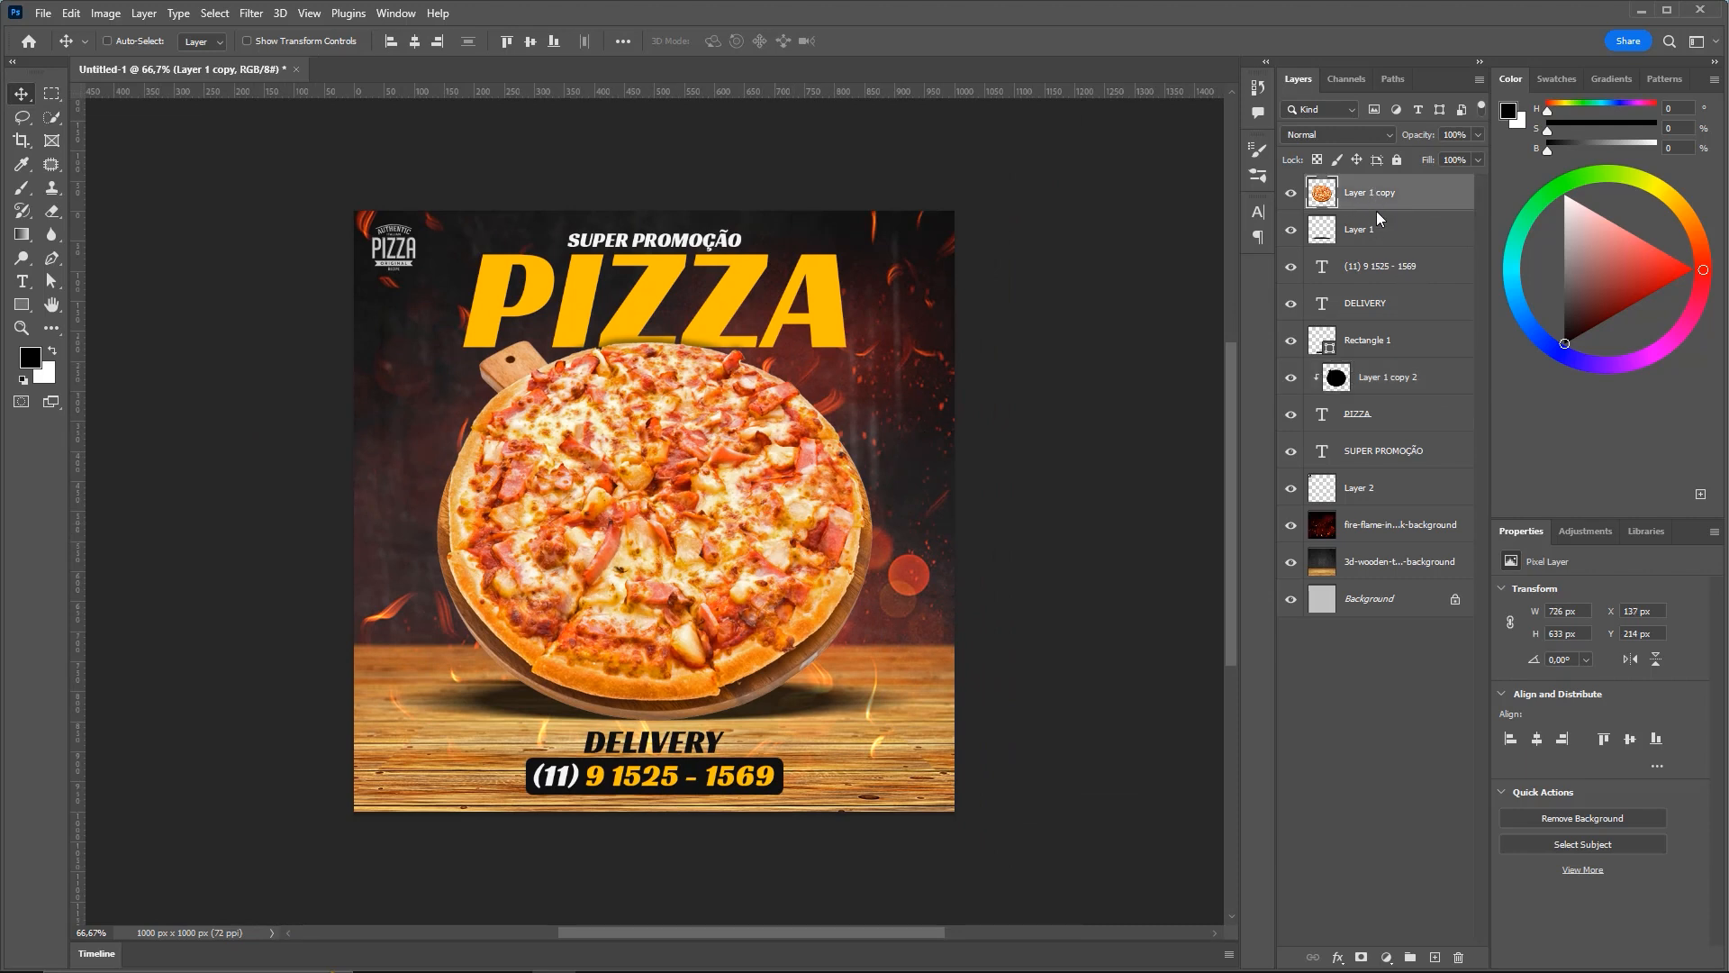
{"action": "left_click", "coordinate": [1409, 236], "text": "ctrl"}
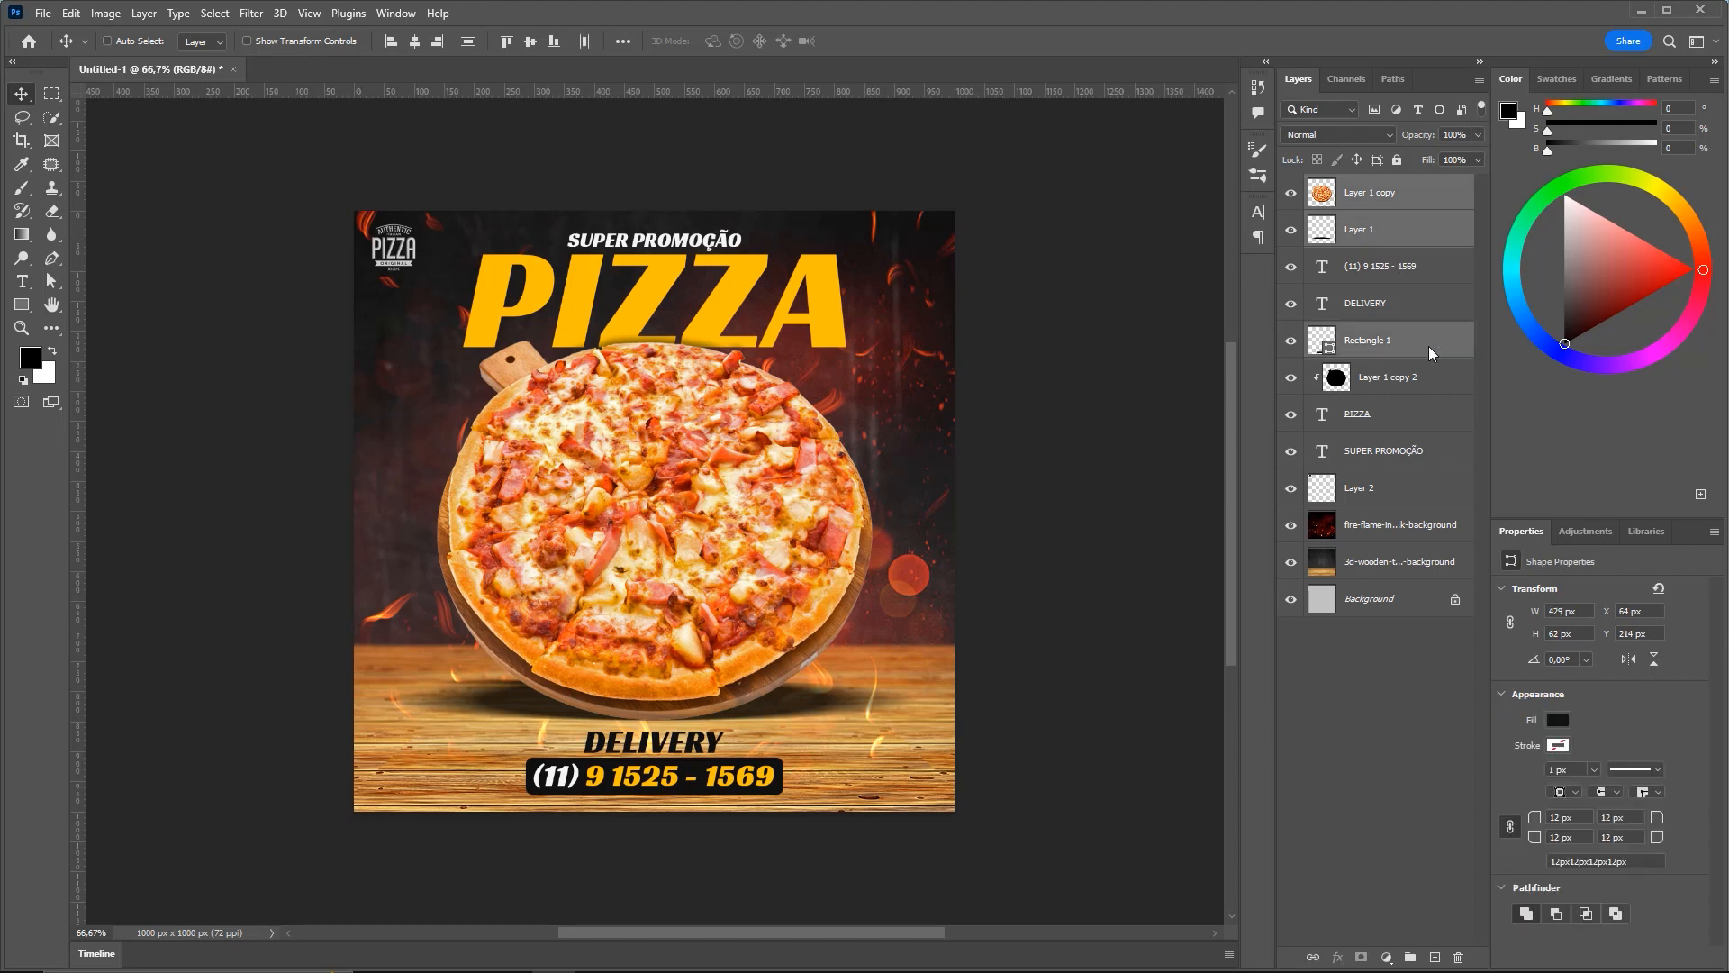
{"action": "left_click", "coordinate": [1390, 375], "text": "ctrl"}
{"action": "key", "text": "ctrl+t"}
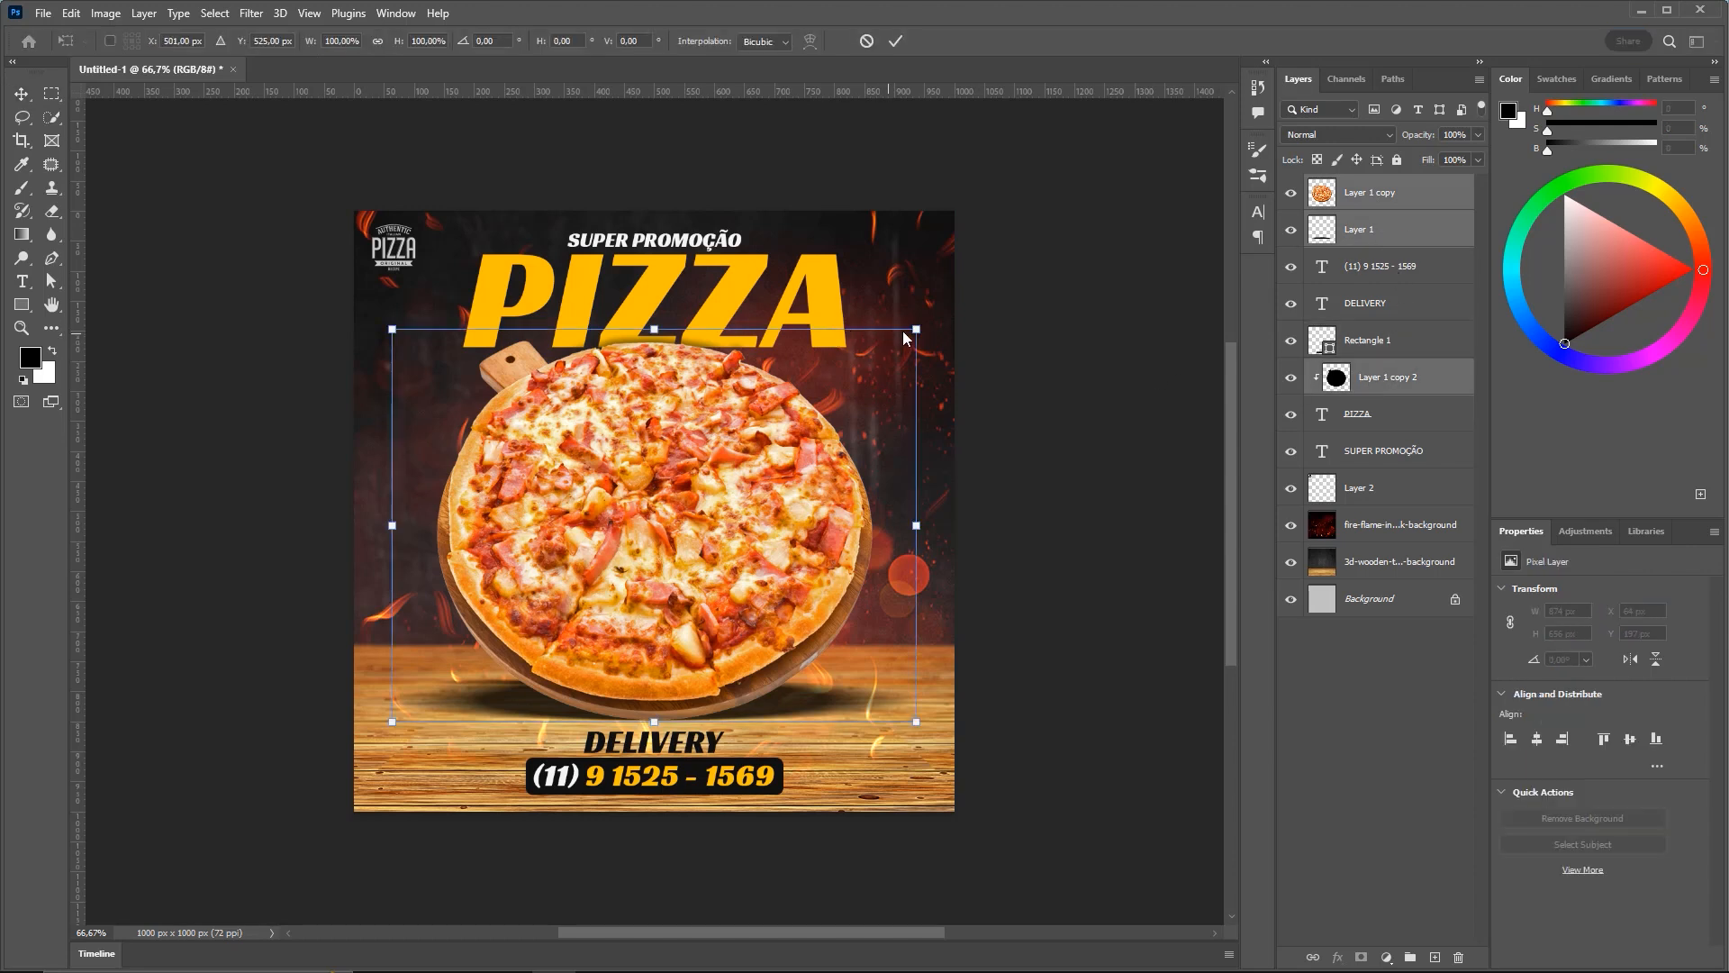
{"action": "mouse_move", "coordinate": [917, 330]}
{"action": "left_mouse_down"}
{"action": "mouse_move", "coordinate": [931, 354]}
{"action": "mouse_move", "coordinate": [924, 330]}
{"action": "left_mouse_up"}
{"action": "key", "text": "Return"}
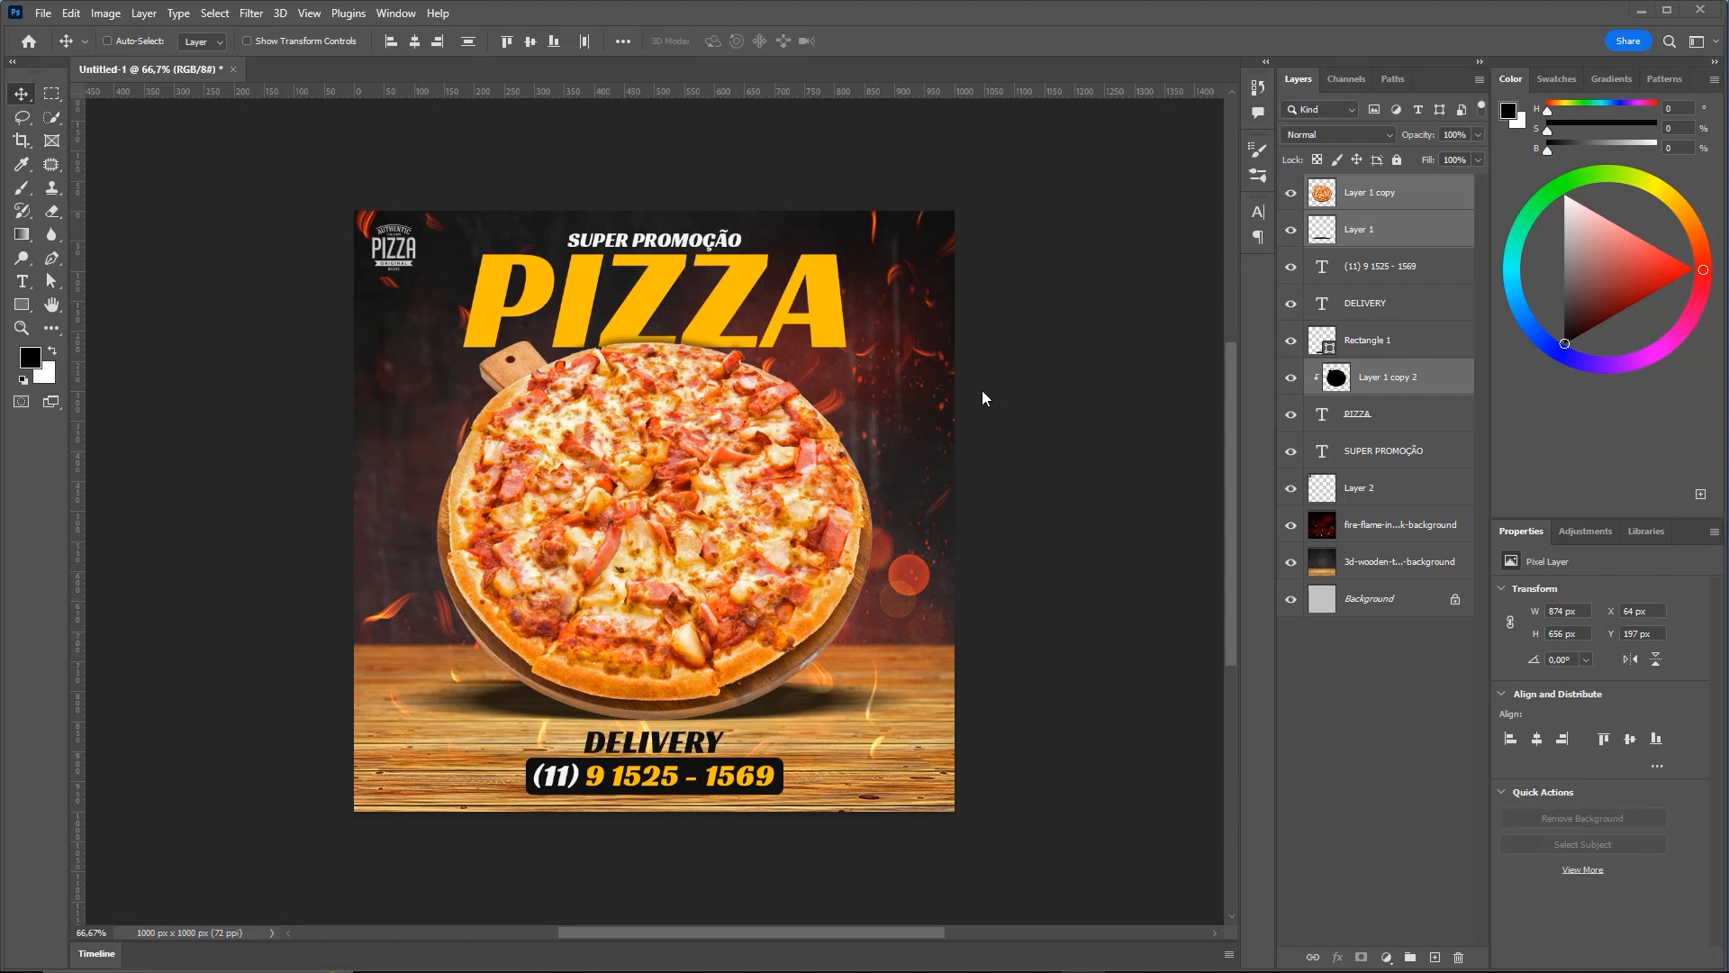
Switch to the '36 criar flyer' folder in File Explorer and select flyer.psd
{"action": "key", "text": "ctrl+o"}
{"action": "key", "text": "Escape"}
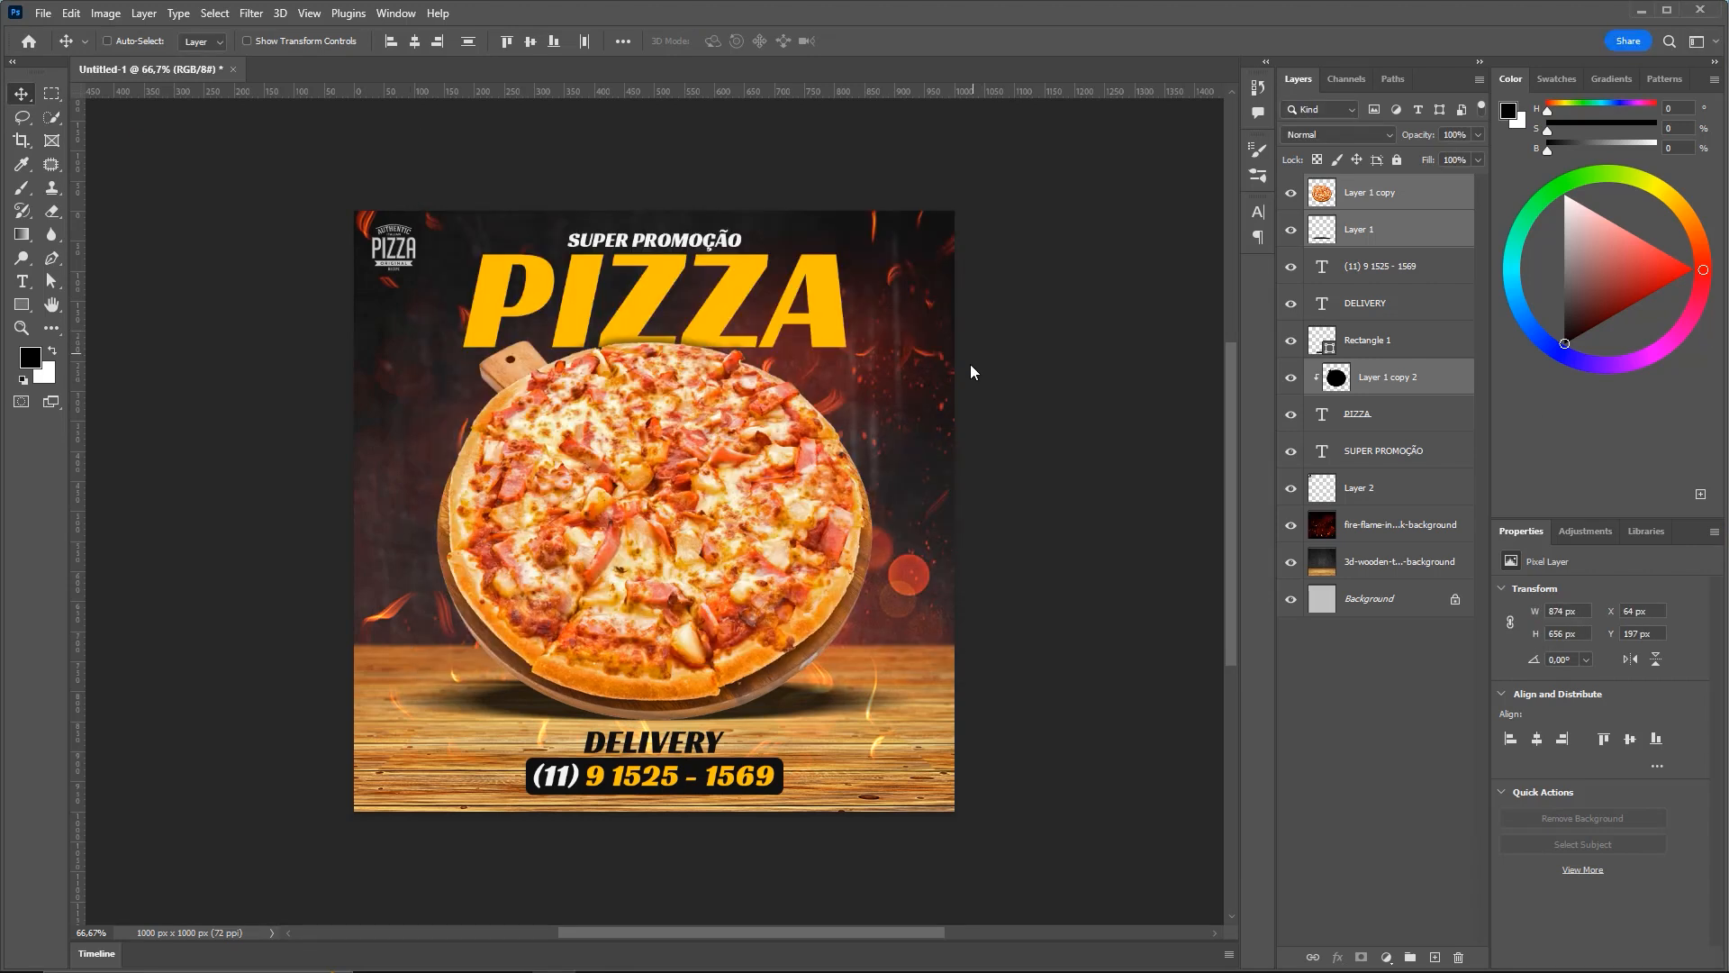
{"action": "key", "text": "alt+Tab"}
{"action": "left_click", "coordinate": [635, 410]}
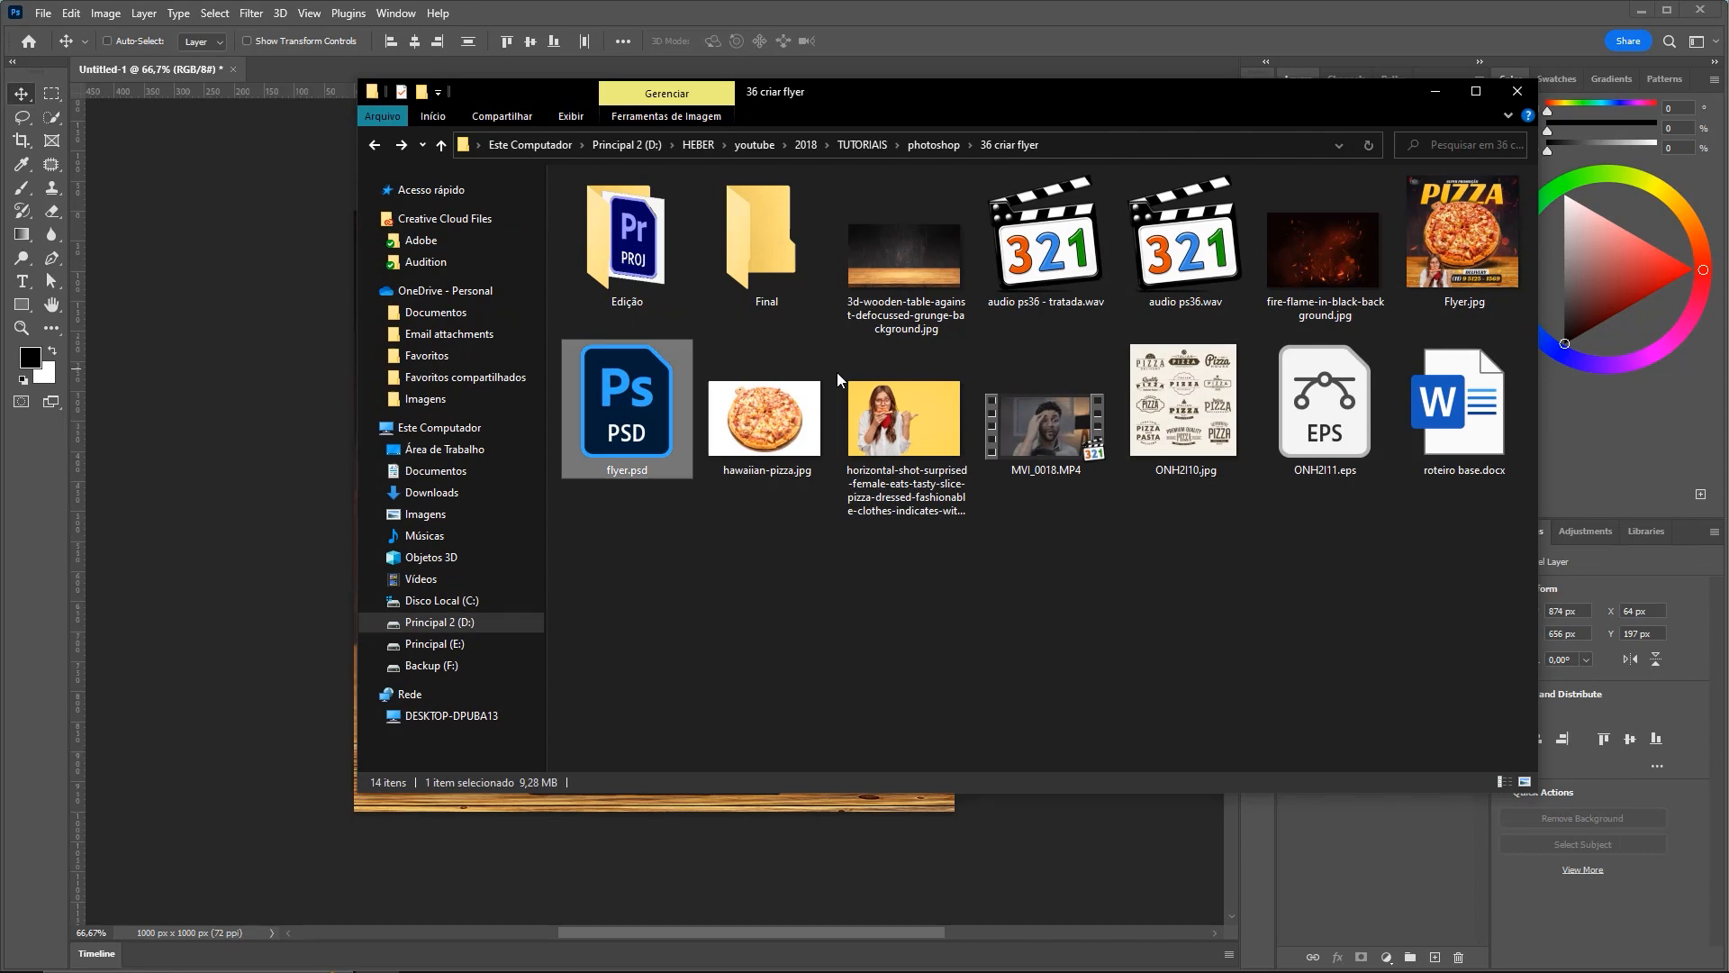
Open the selected flyer.psd as a second Photoshop document
{"action": "key", "text": "Return"}
{"action": "key", "text": "ctrl"}
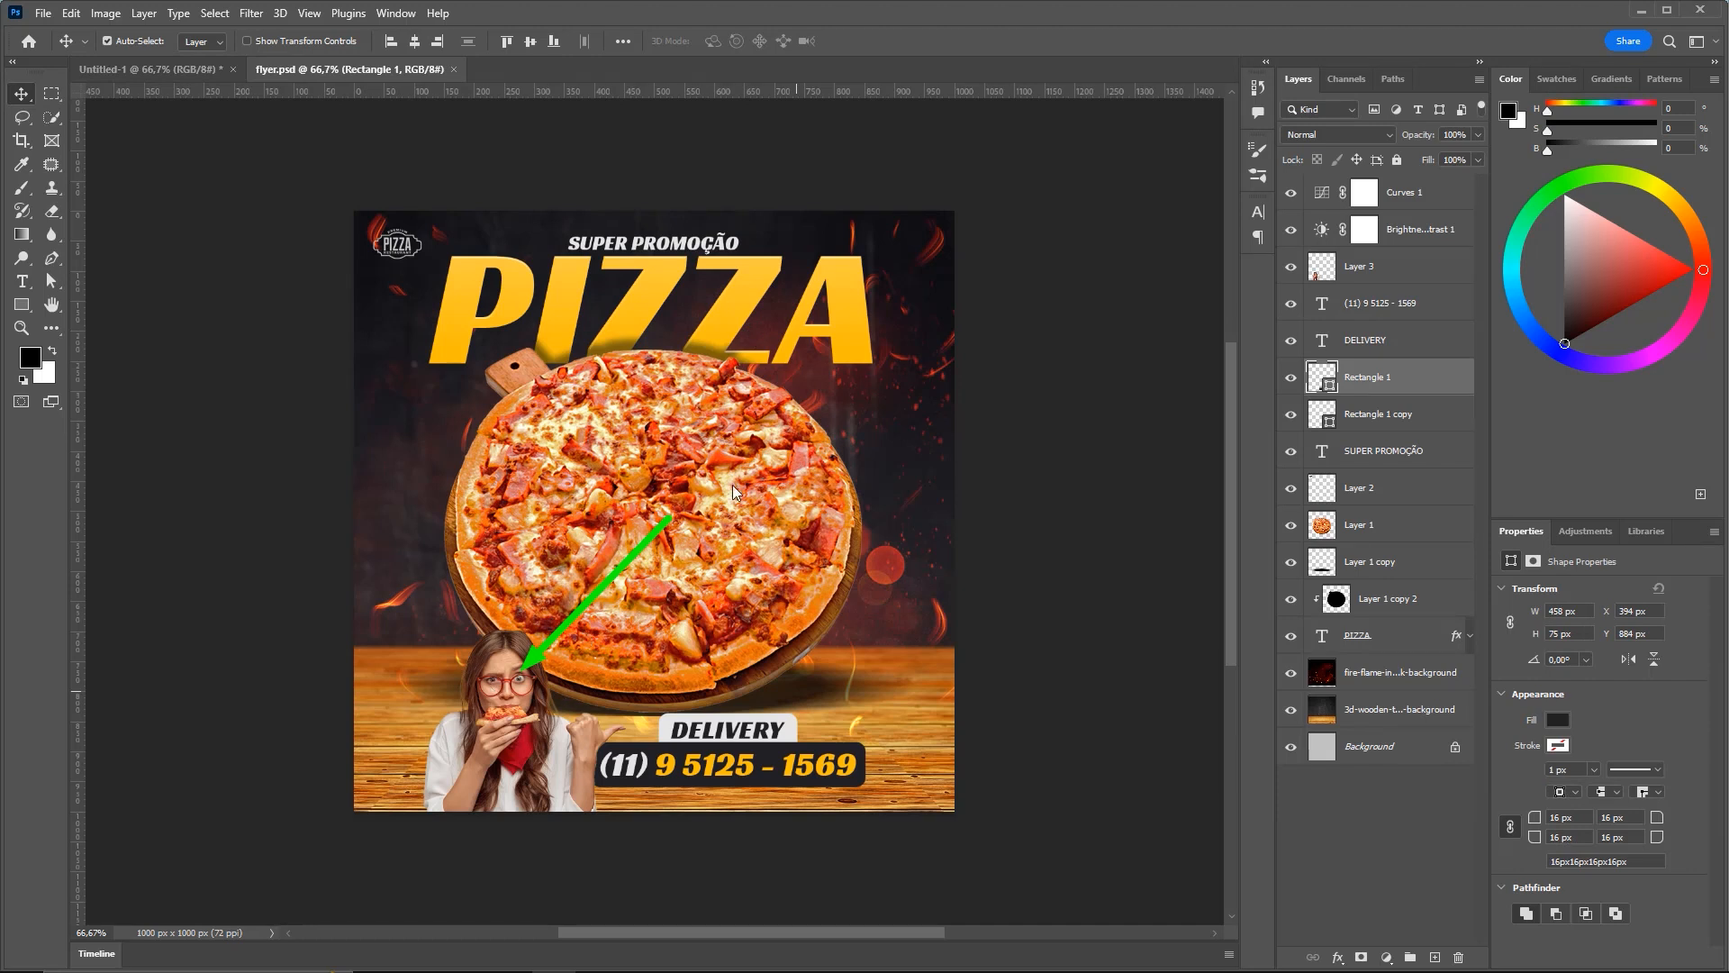
{"action": "scroll", "coordinate": [482, 672], "scroll_direction": "down", "scroll_amount": 2}
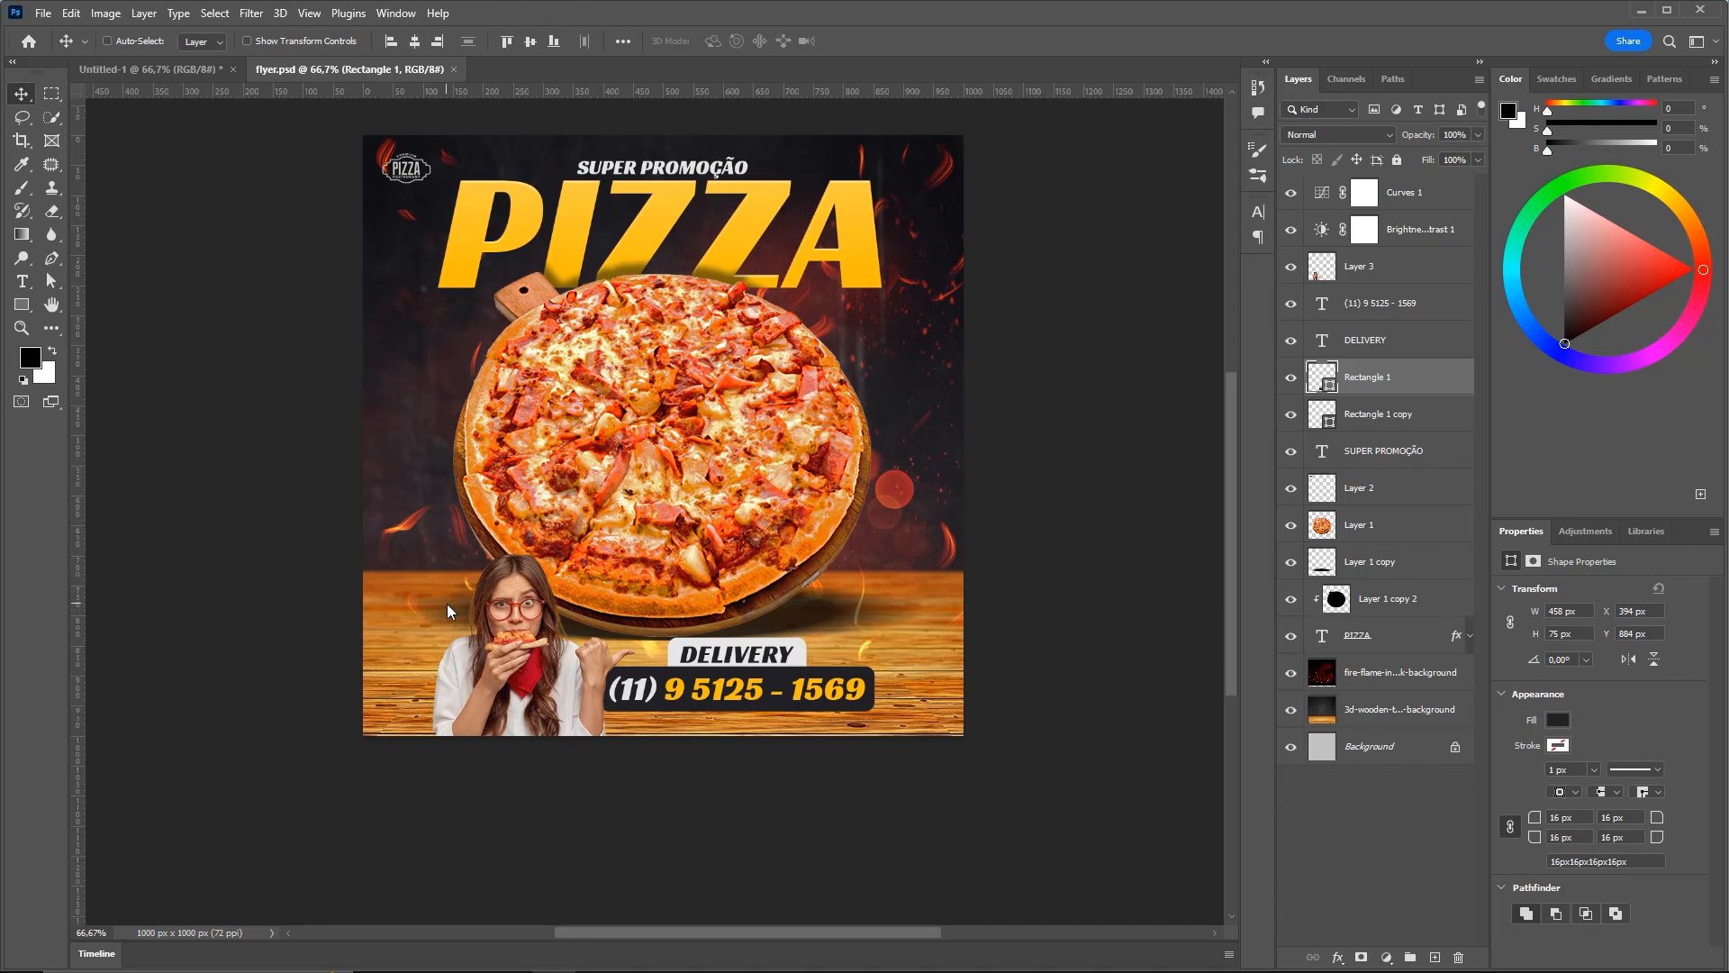
{"action": "key", "text": "ctrl+Tab"}
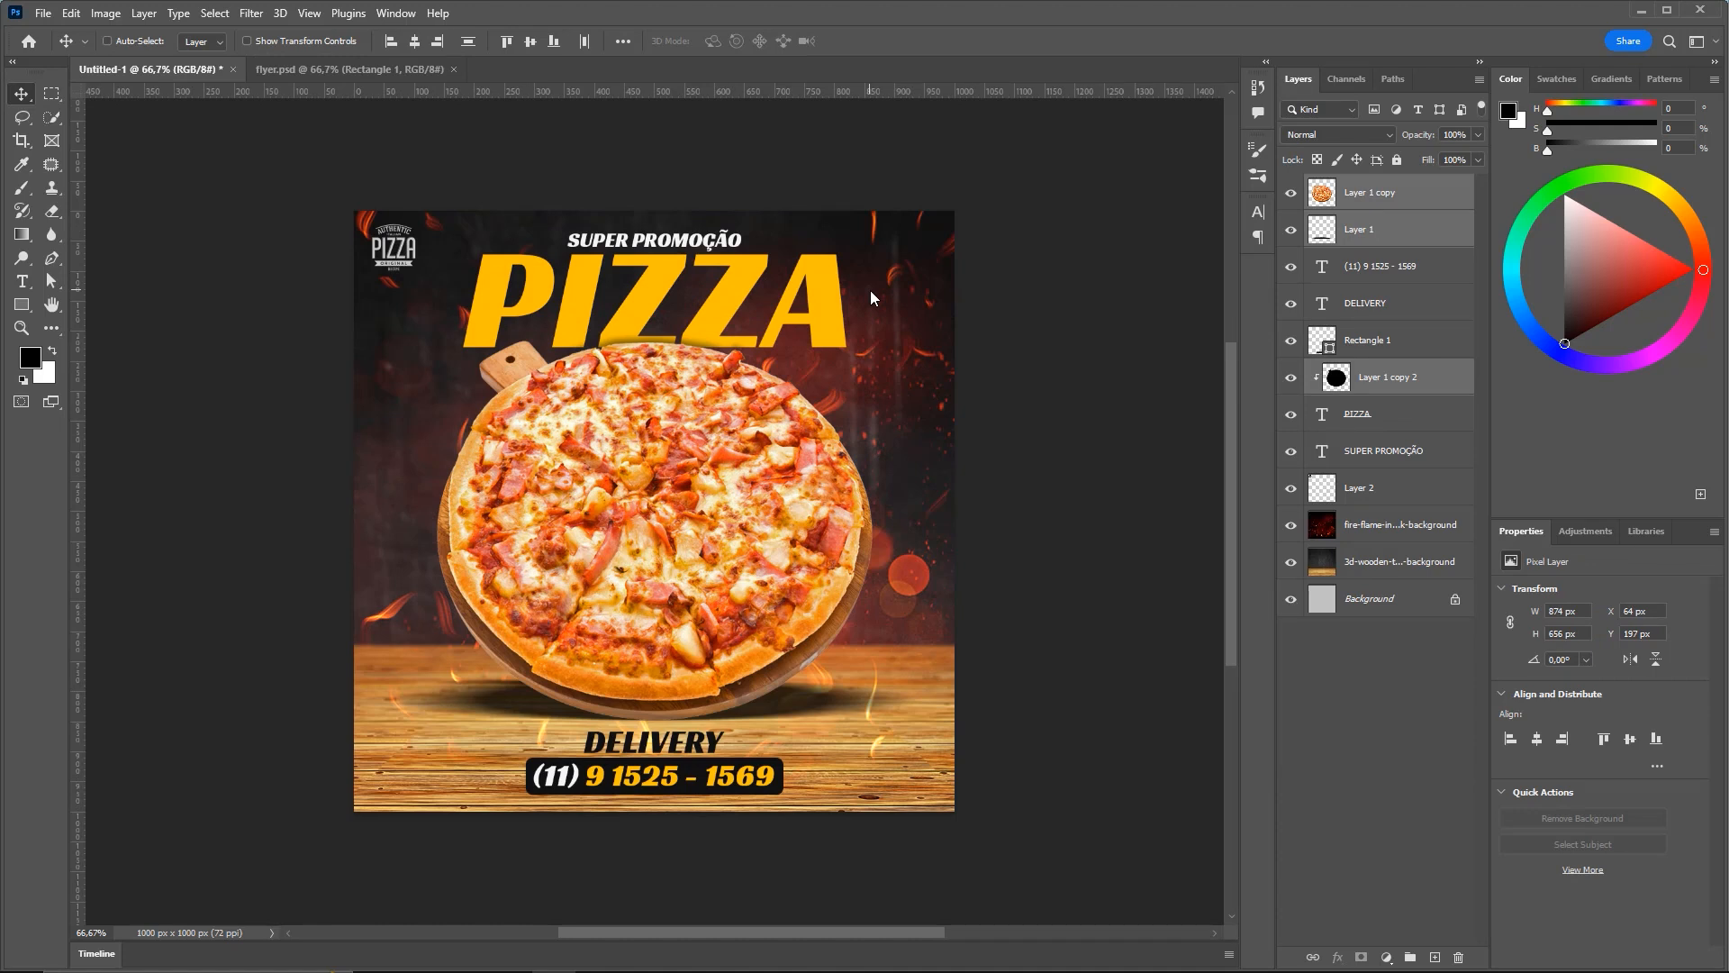
{"action": "key", "text": "ctrl+Tab"}
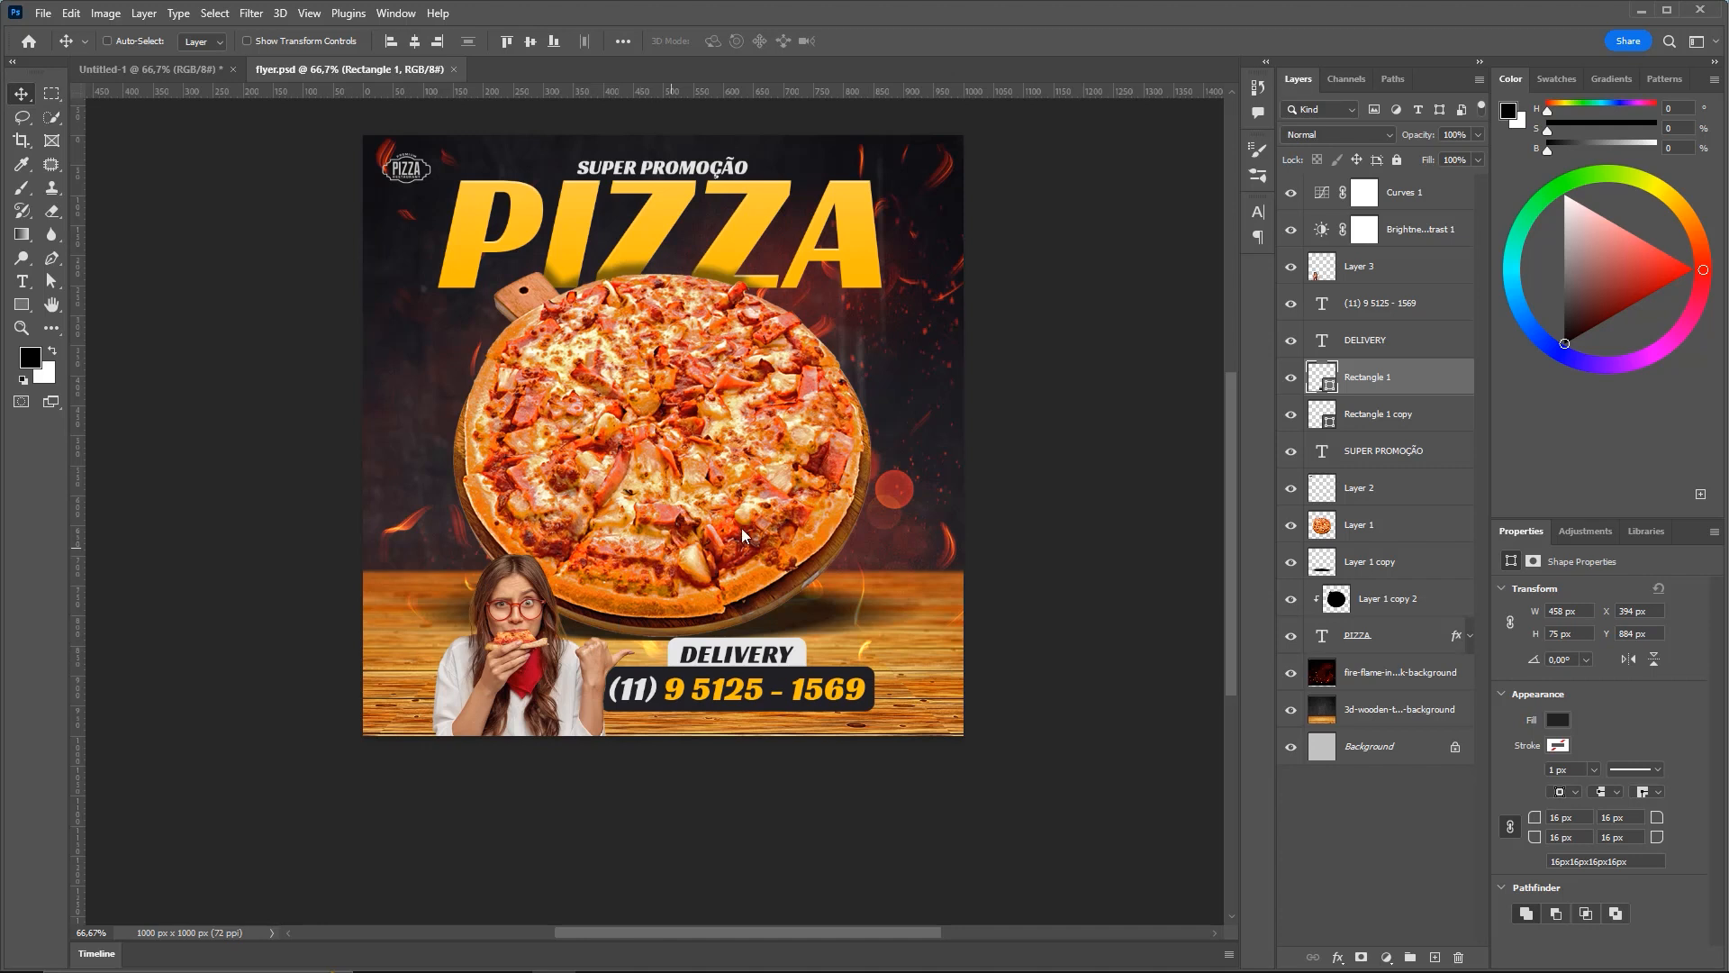
{"action": "key", "text": "ctrl+Tab"}
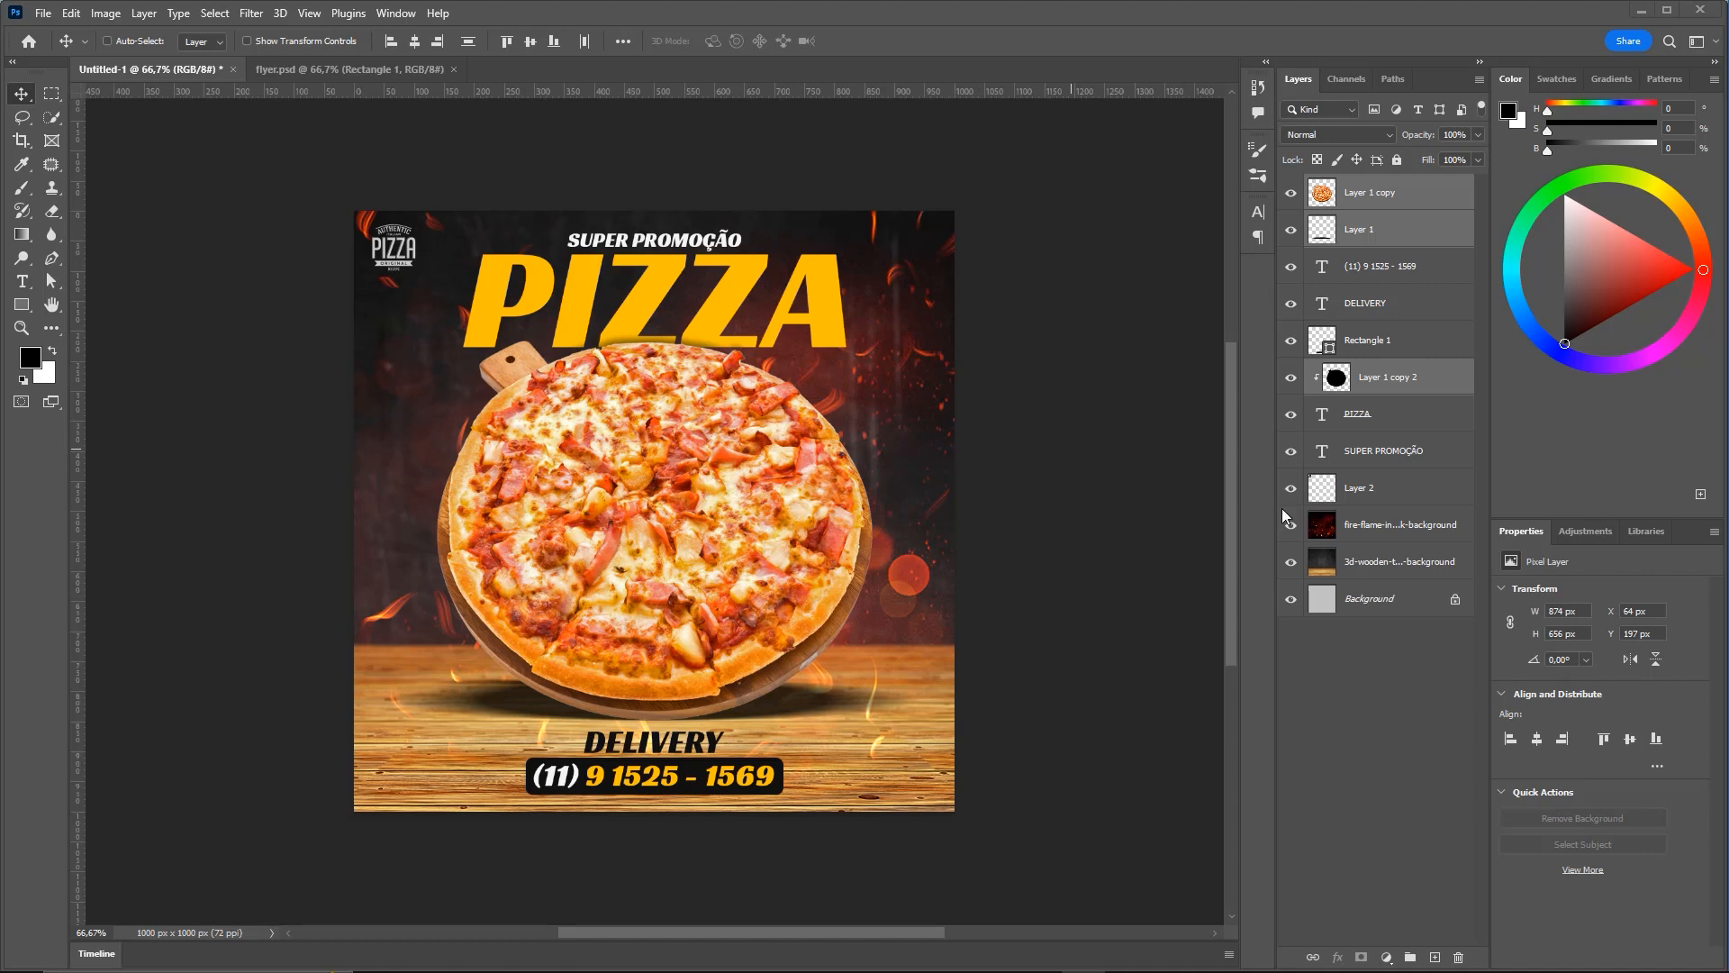
{"action": "left_click", "coordinate": [347, 64]}
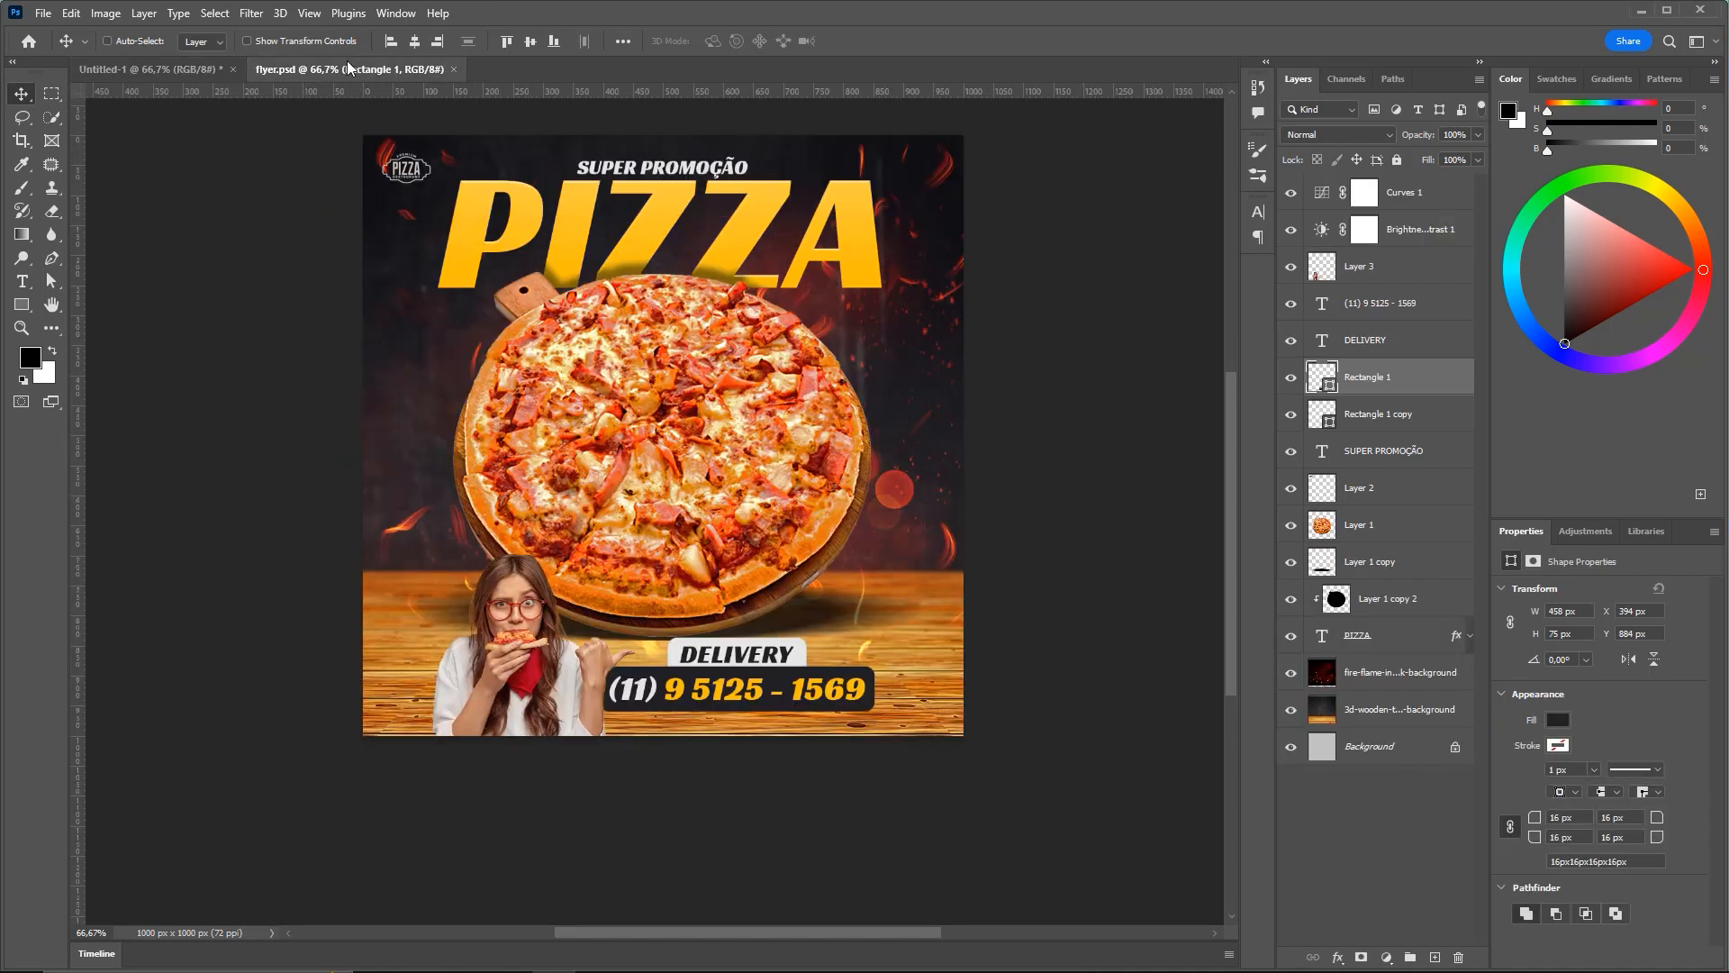